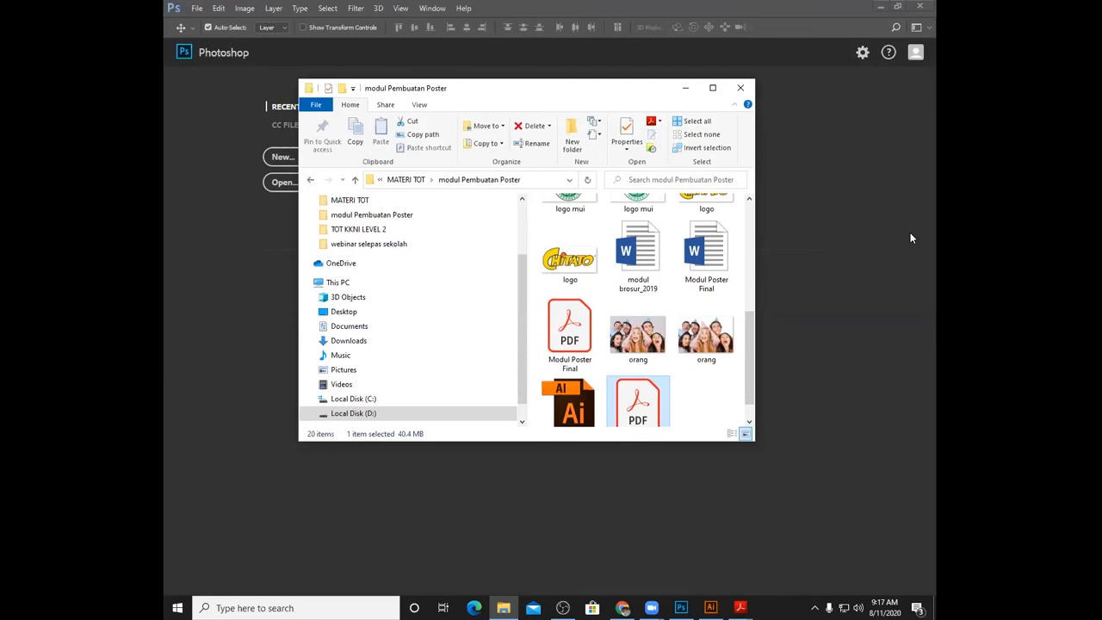
- Look through the files in the modul Pembuatan Poster folder and minimize the folder window
{"action": "scroll", "coordinate": [748, 366], "scroll_direction": "down", "scroll_amount": 1}
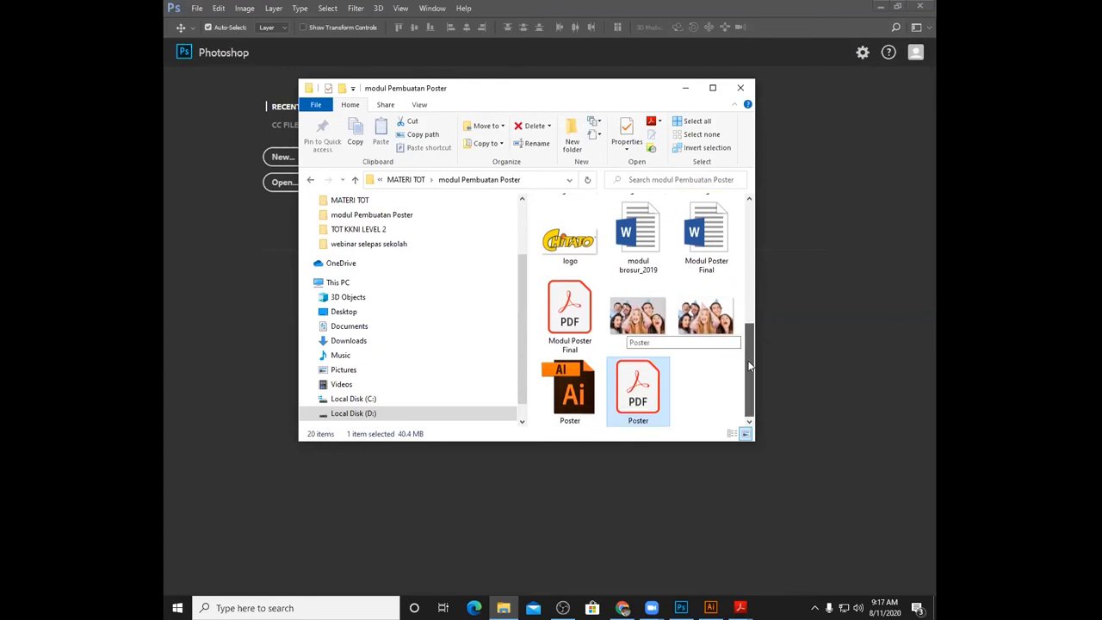
{"action": "left_click", "coordinate": [562, 525]}
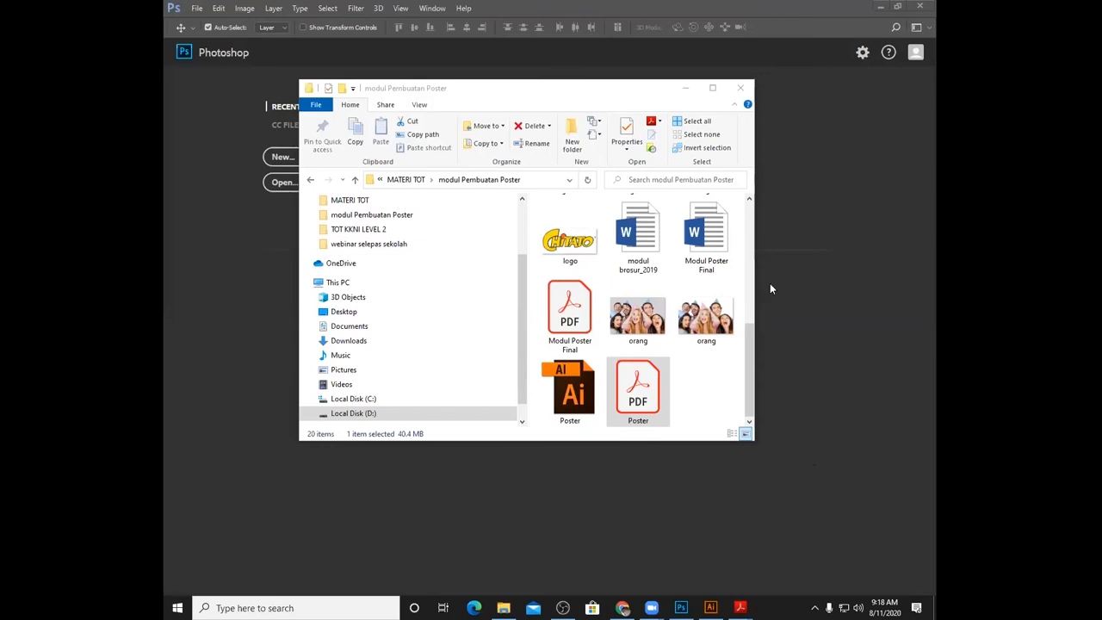
{"action": "left_click", "coordinate": [618, 92]}
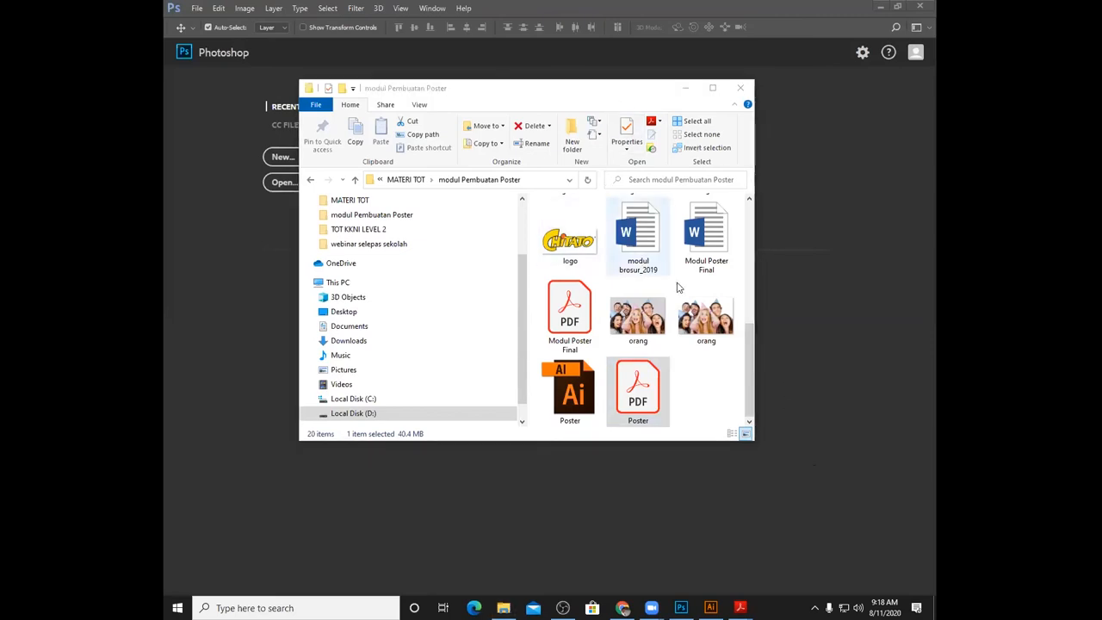
{"action": "left_click_drag", "start_coordinate": [750, 327], "coordinate": [764, 378]}
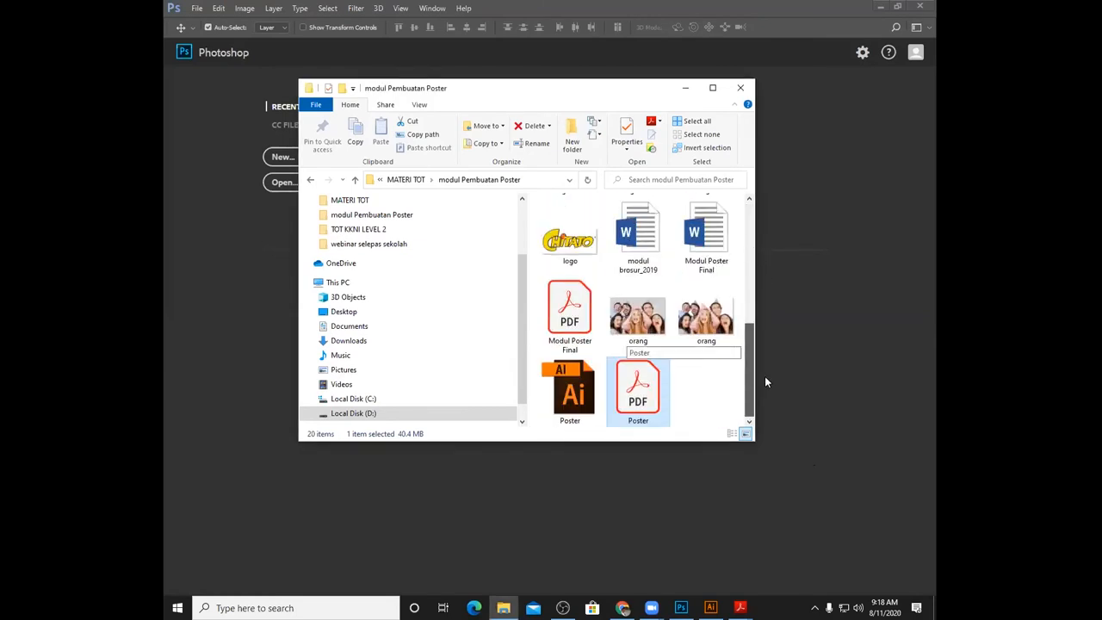
{"action": "left_click", "coordinate": [687, 90]}
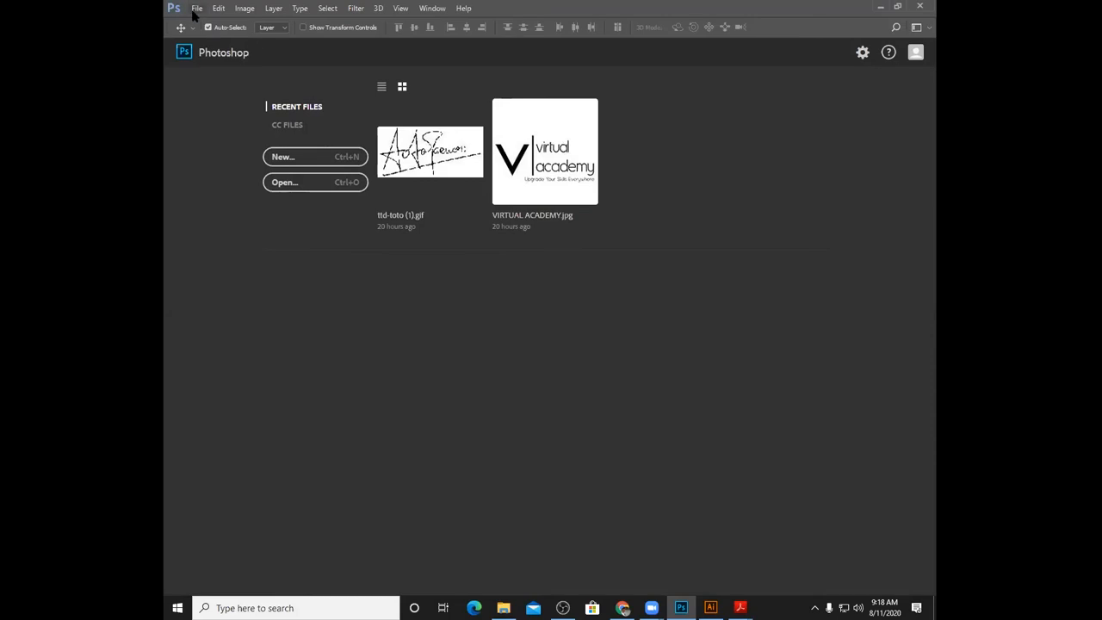
- Create a new A4 print document, 210 x 297 mm at 300 pixels/inch, in CMYK Color with a white background
{"action": "left_click", "coordinate": [197, 8]}
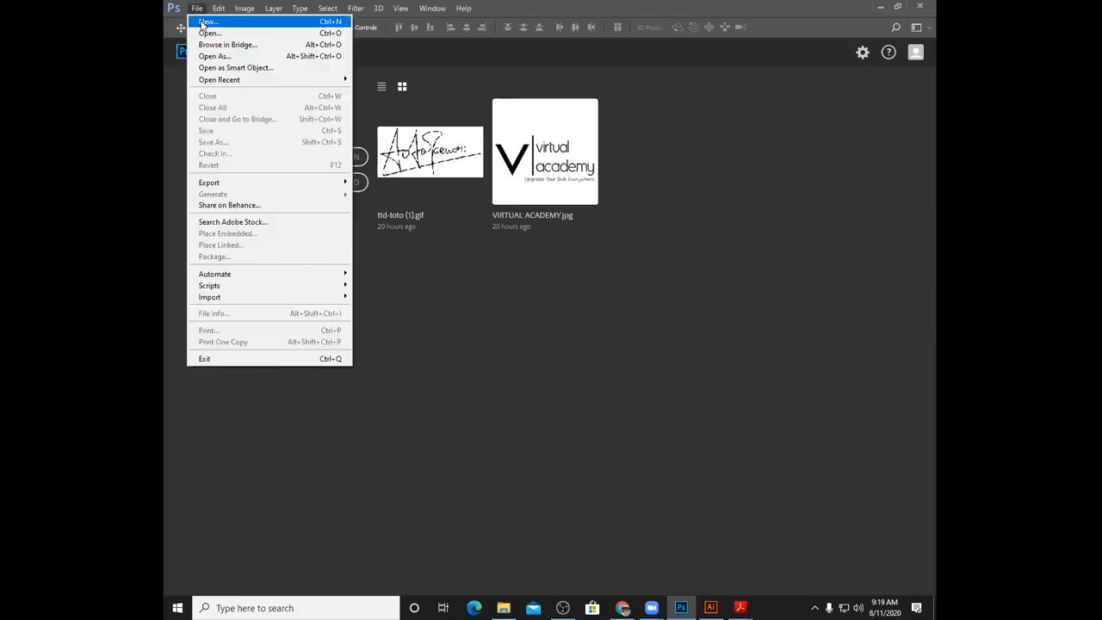
{"action": "left_click", "coordinate": [204, 21]}
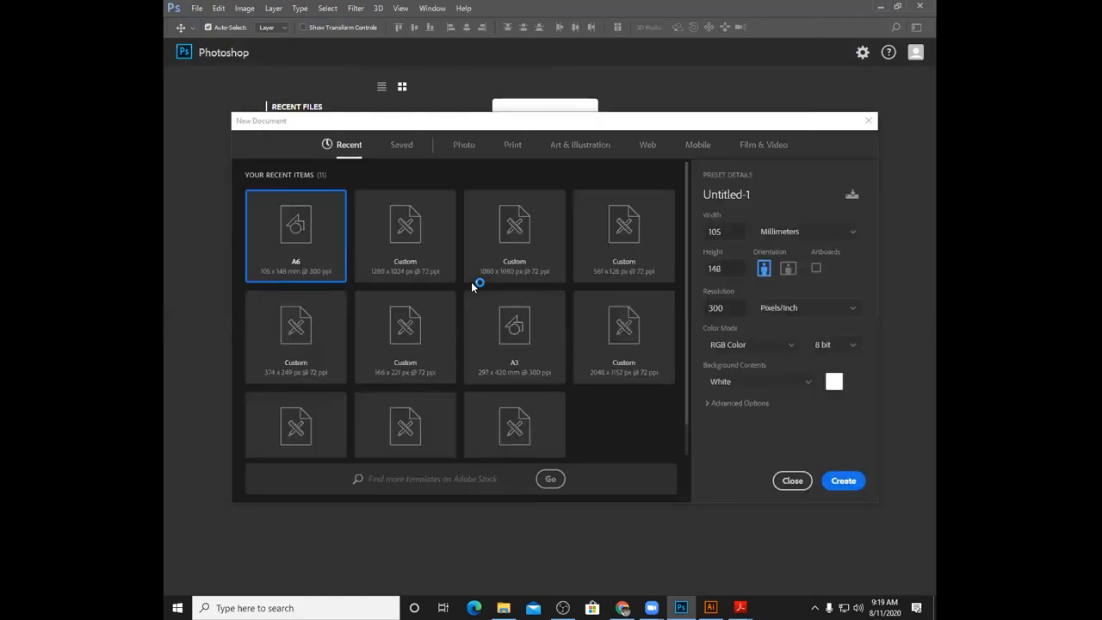
{"action": "left_click", "coordinate": [513, 146]}
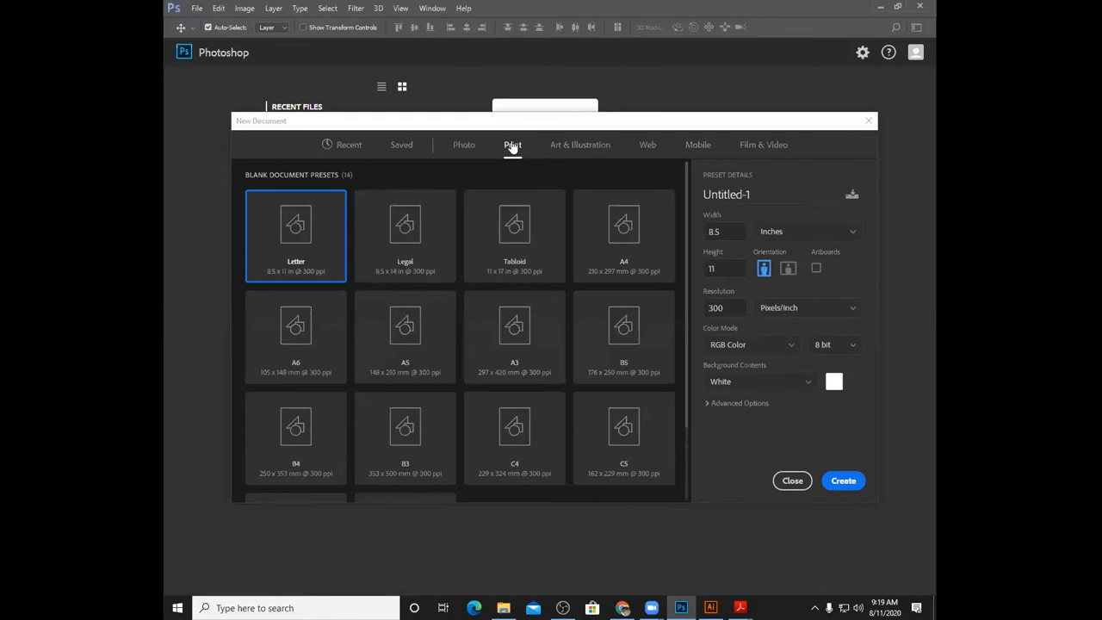
{"action": "left_click", "coordinate": [612, 245]}
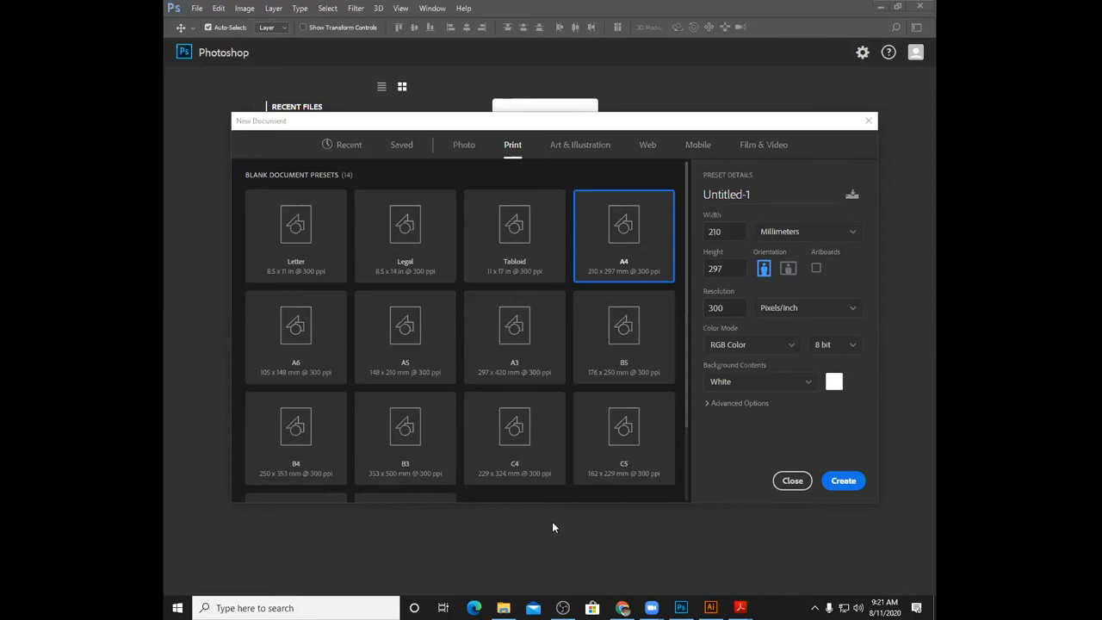
{"action": "left_click", "coordinate": [793, 347]}
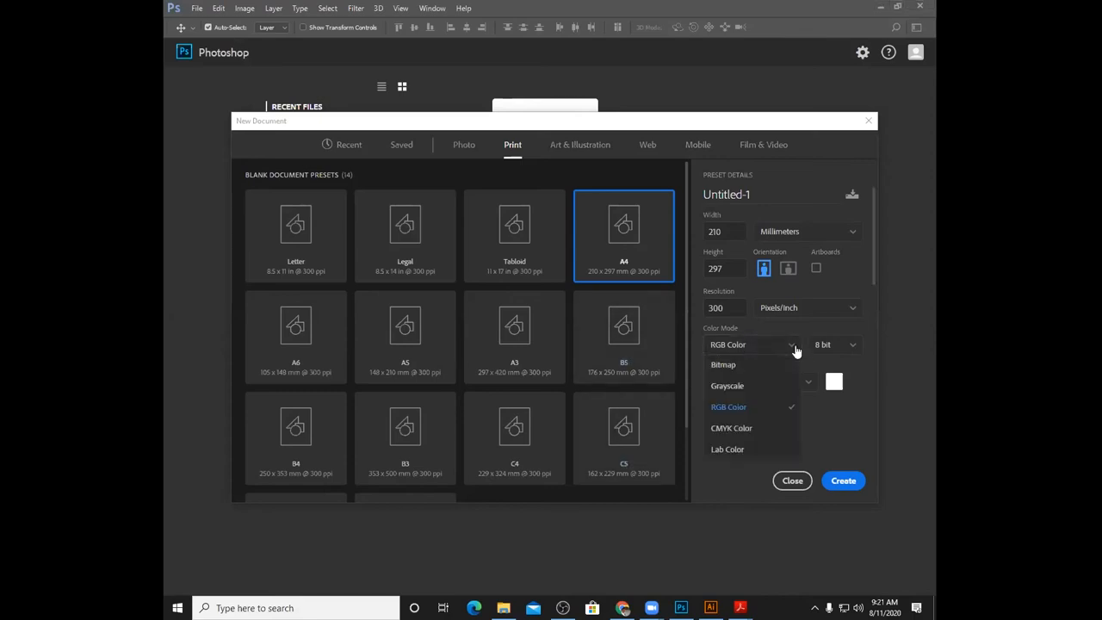
{"action": "left_click", "coordinate": [763, 428]}
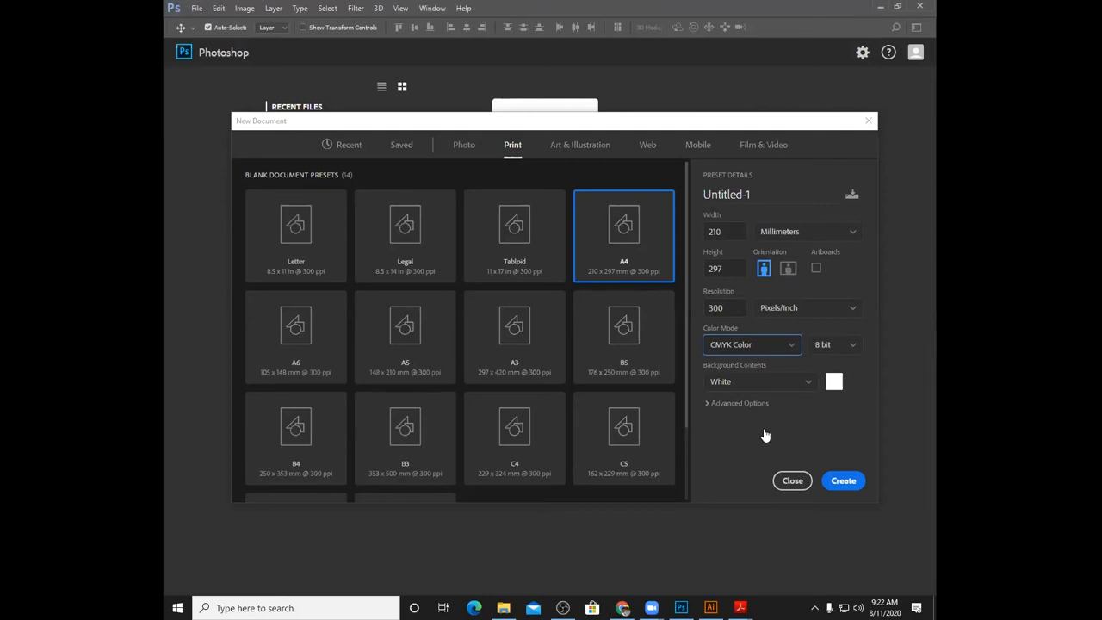
{"action": "left_click", "coordinate": [838, 484]}
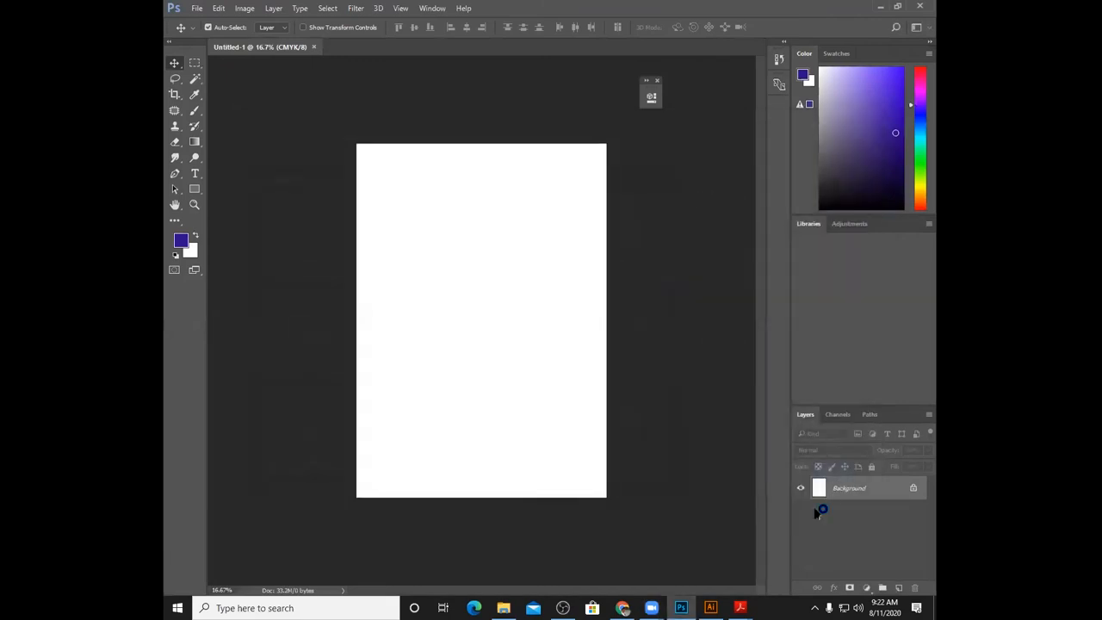
- Check the blank document's dimensions and resolution in Image Size and close the dialog without changes
{"action": "mouse_move", "coordinate": [745, 603]}
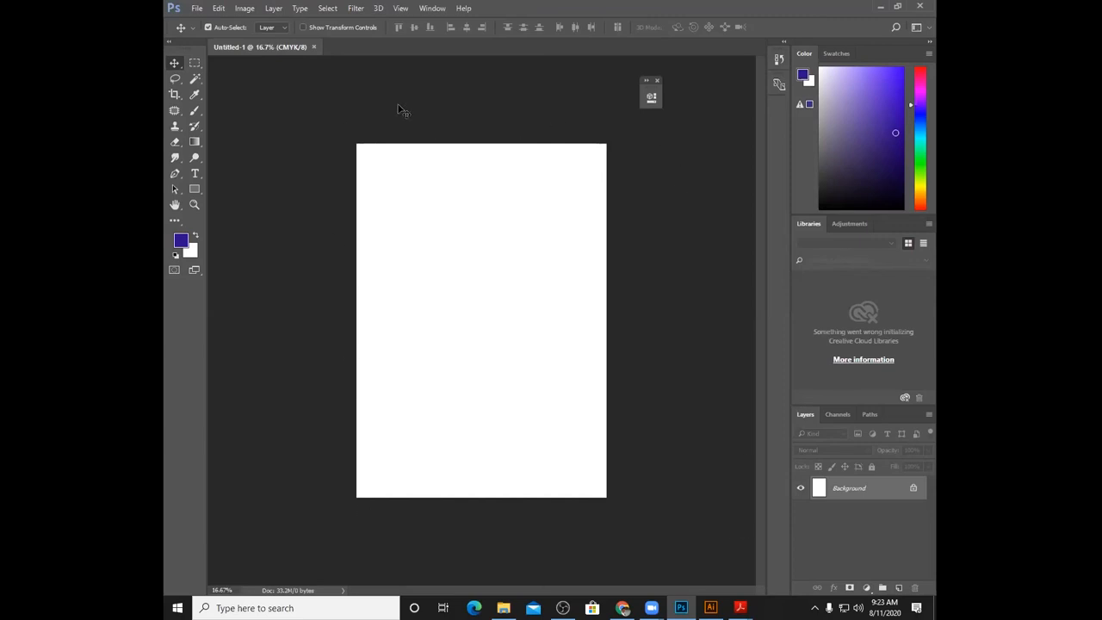
{"action": "left_click", "coordinate": [245, 10]}
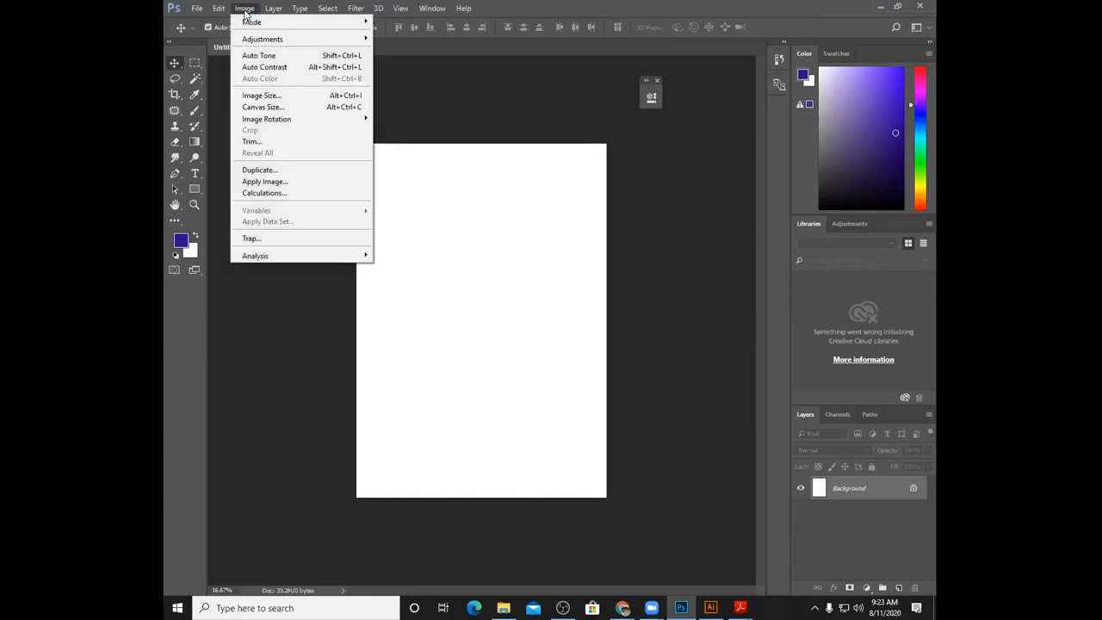
{"action": "left_click", "coordinate": [274, 96]}
{"action": "left_click", "coordinate": [273, 97]}
{"action": "left_click", "coordinate": [274, 97]}
{"action": "left_click", "coordinate": [273, 96]}
{"action": "left_click", "coordinate": [276, 96]}
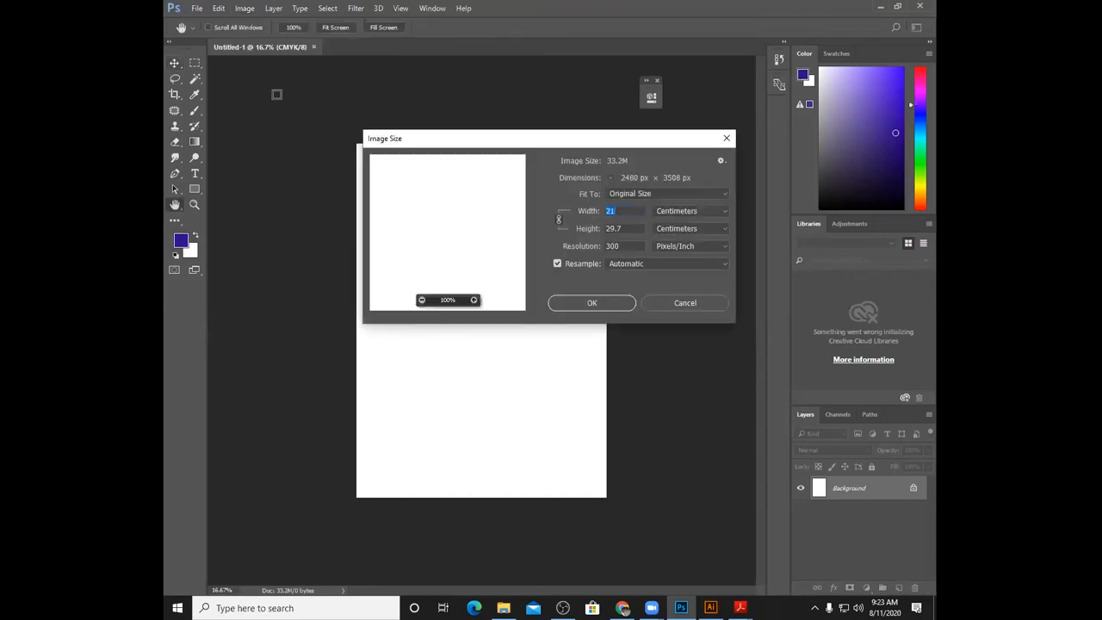
{"action": "left_click", "coordinate": [583, 302]}
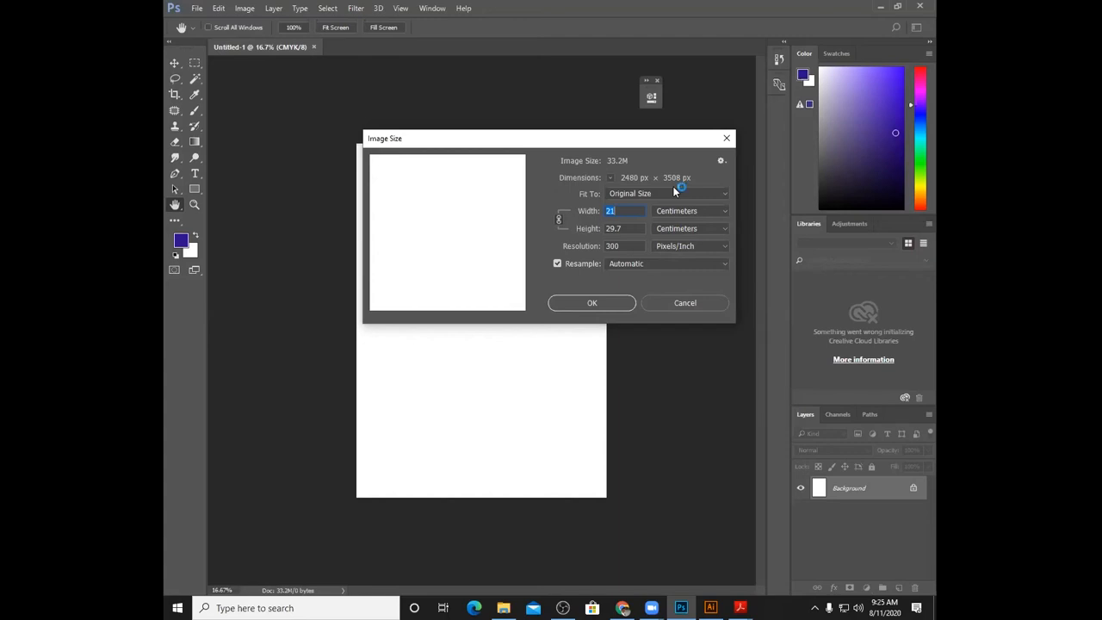
{"action": "left_click", "coordinate": [687, 302]}
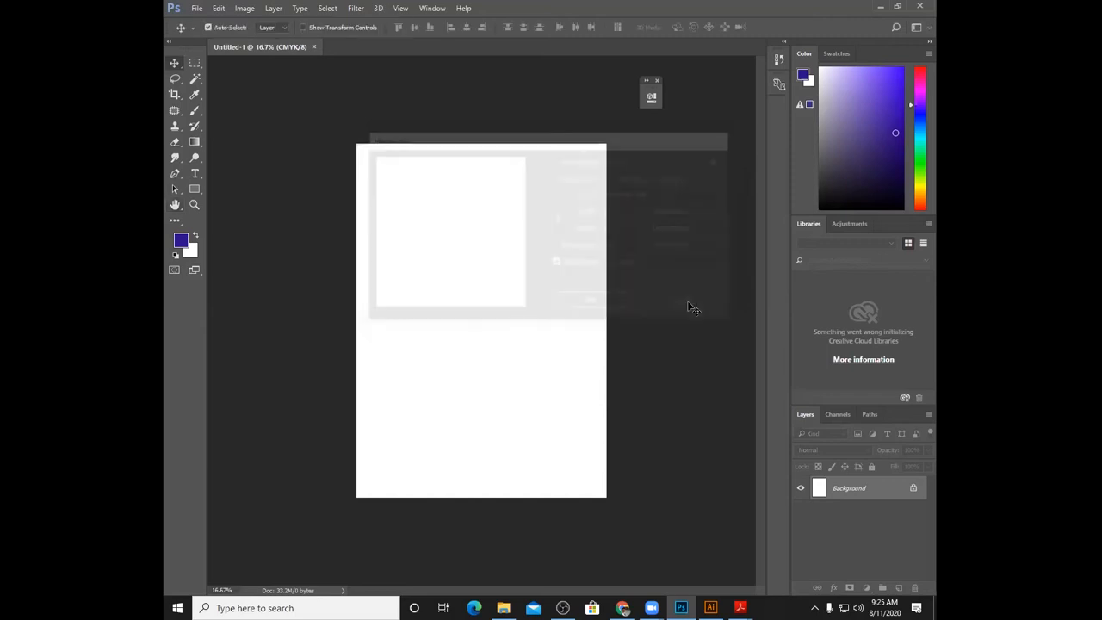
- Start opening an image and browse Local Disk (D:) through ini public and project bertahan hidup to the TOT KKNI LEVEL 2 folder
{"action": "left_click", "coordinate": [197, 9]}
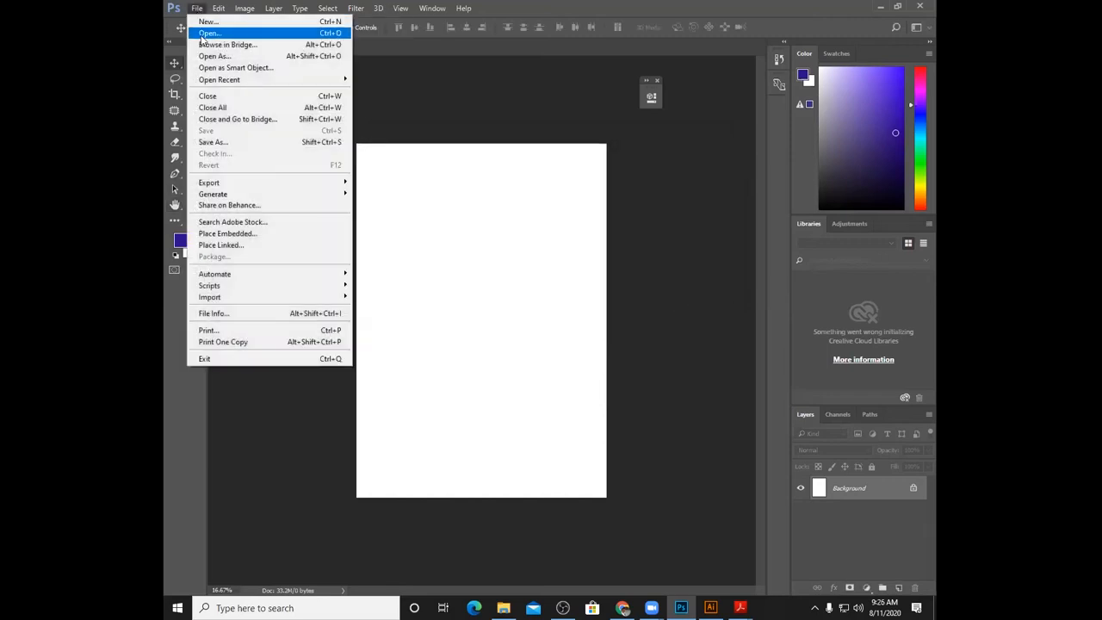
{"action": "left_click", "coordinate": [202, 35]}
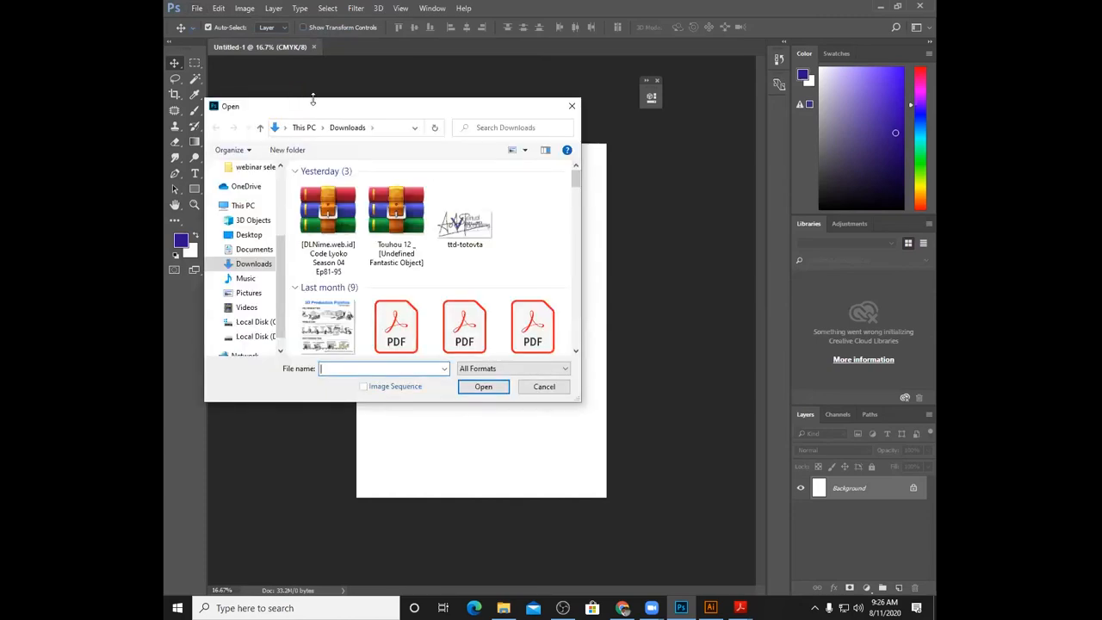
{"action": "scroll", "coordinate": [241, 322], "scroll_direction": "down", "scroll_amount": 1}
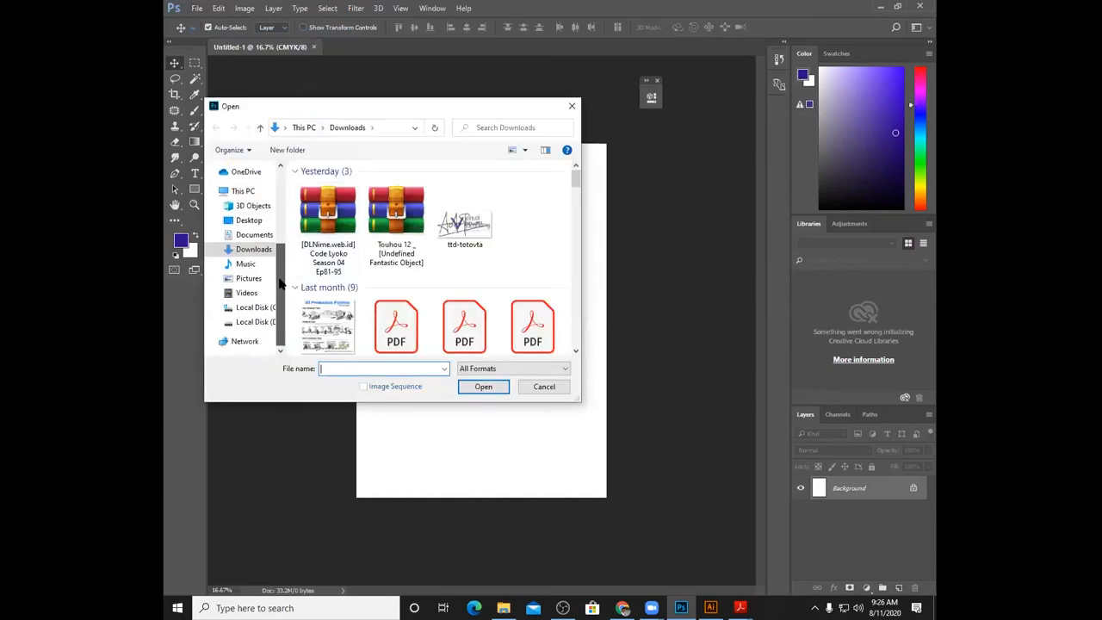
{"action": "left_click", "coordinate": [241, 323]}
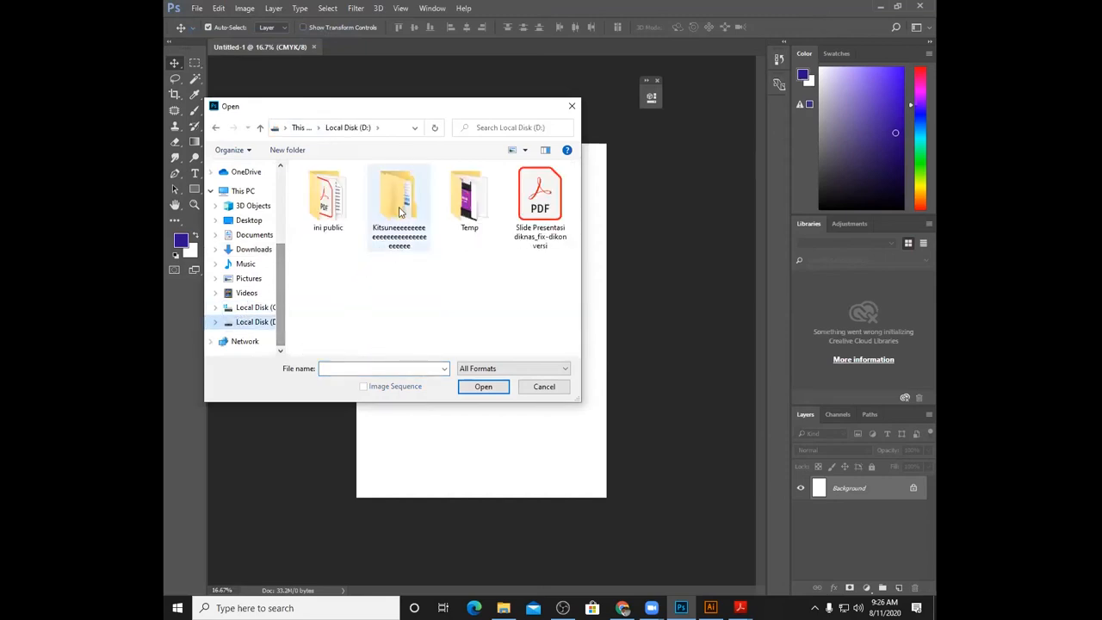
{"action": "double_click", "coordinate": [327, 211]}
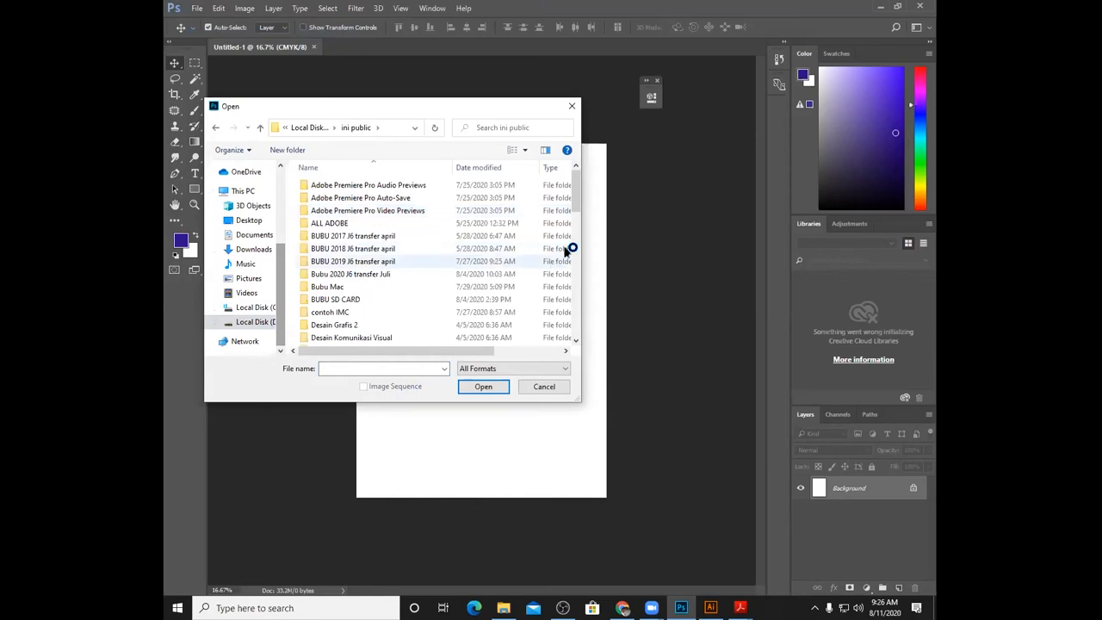
{"action": "left_click_drag", "start_coordinate": [580, 207], "coordinate": [575, 270]}
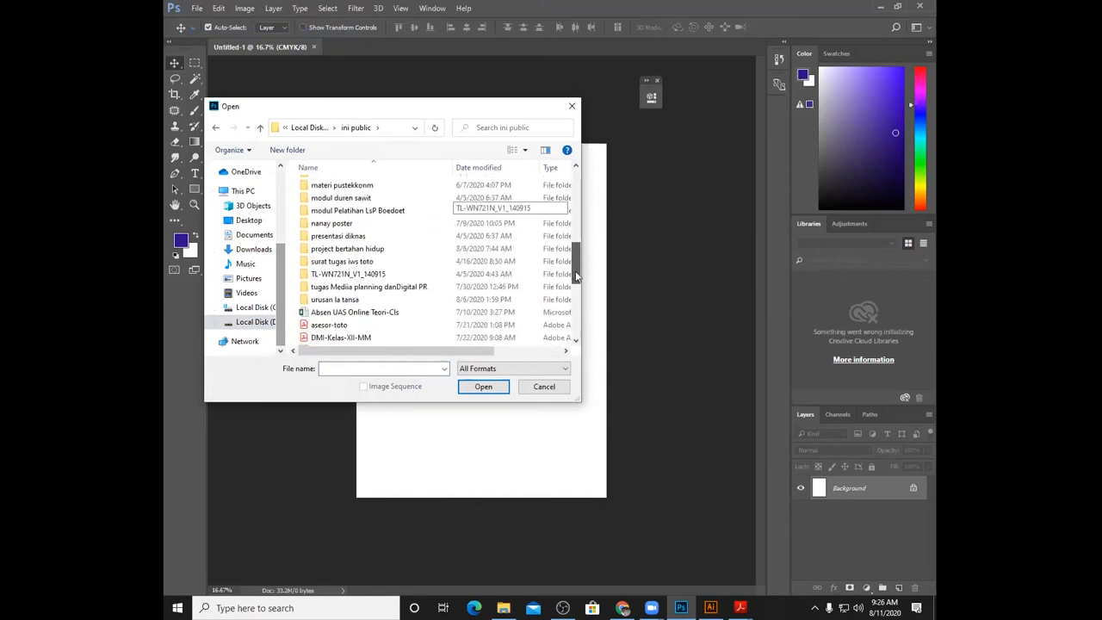
{"action": "double_click", "coordinate": [351, 249]}
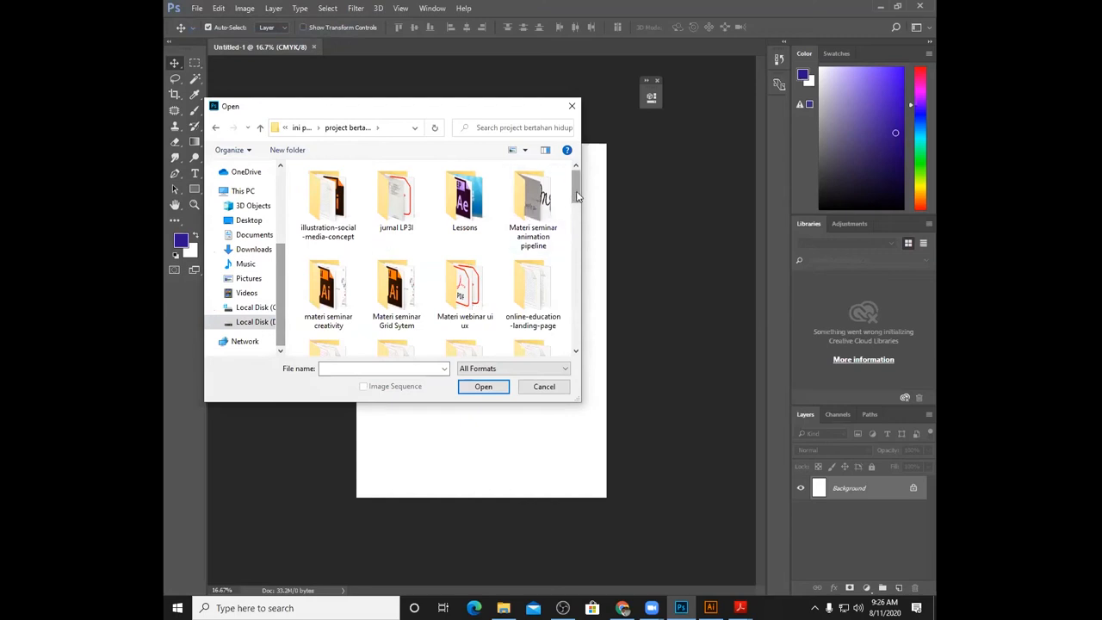
{"action": "scroll", "coordinate": [456, 198], "scroll_direction": "down", "scroll_amount": 4}
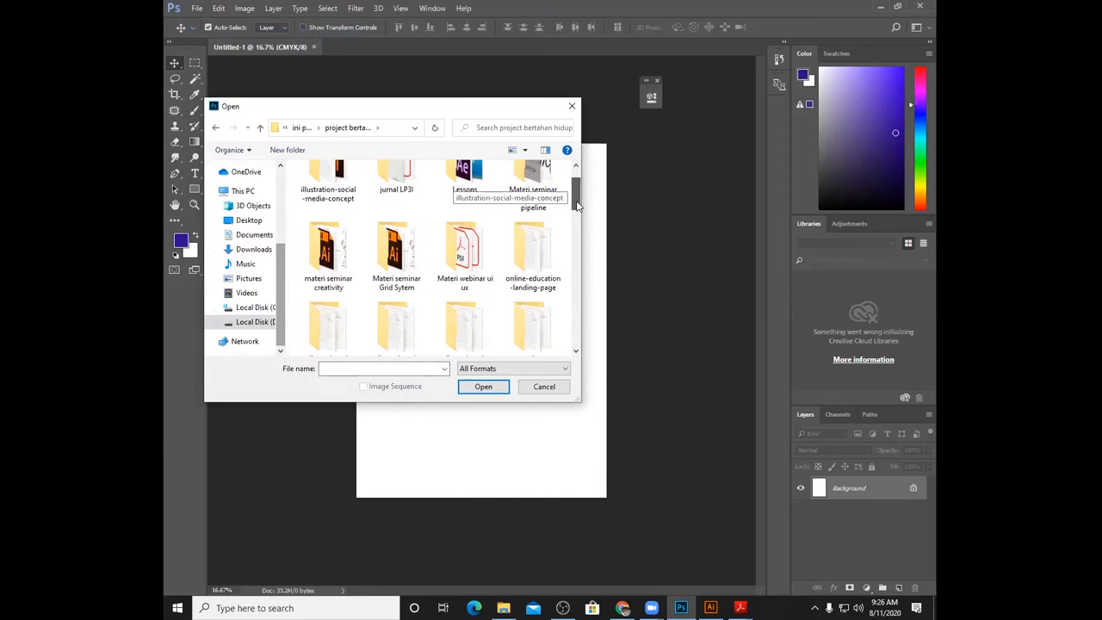
{"action": "double_click", "coordinate": [460, 241]}
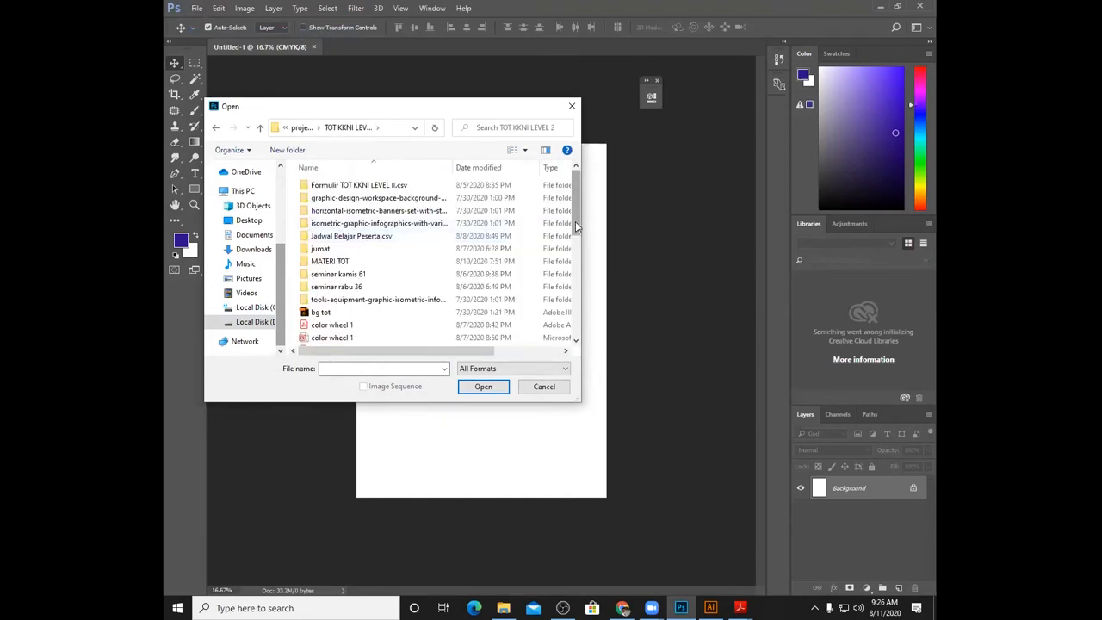
- Open orang.jpg from the modul Pembuatan Poster folder inside MATERI TOT and float it in its own window
{"action": "left_click_drag", "start_coordinate": [575, 222], "coordinate": [581, 233]}
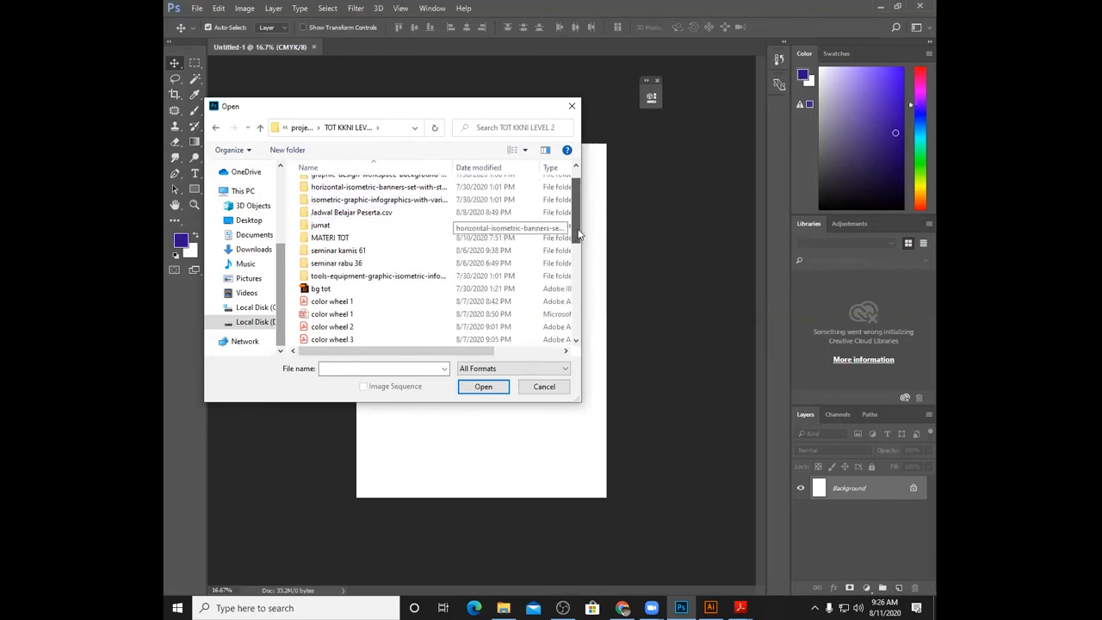
{"action": "mouse_move", "coordinate": [578, 230]}
{"action": "left_mouse_down"}
{"action": "mouse_move", "coordinate": [579, 189]}
{"action": "mouse_move", "coordinate": [579, 216]}
{"action": "left_mouse_up"}
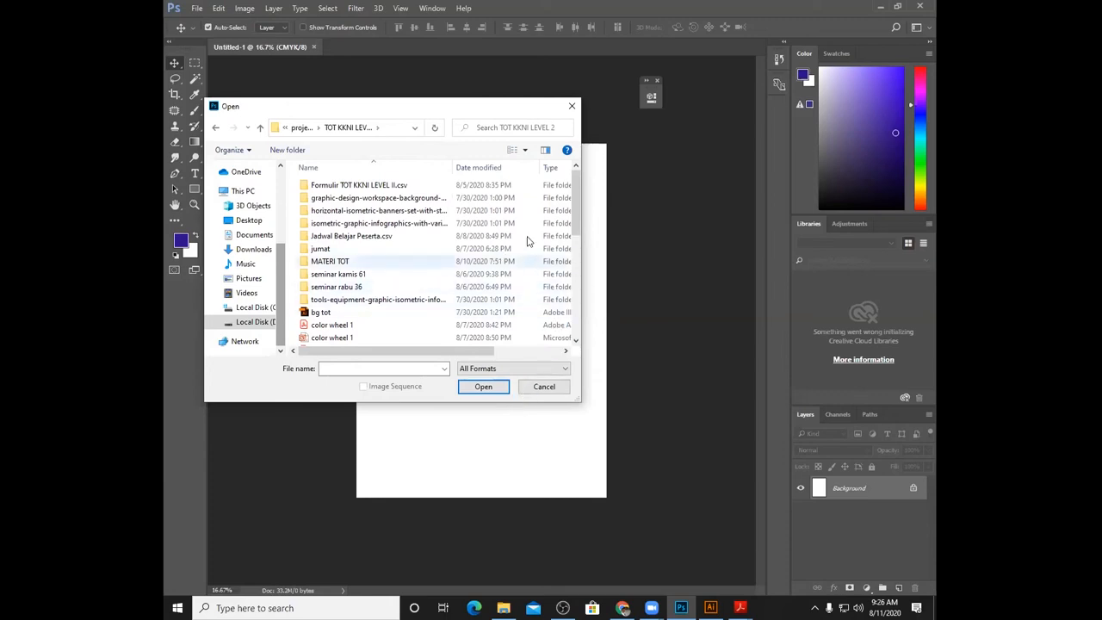
{"action": "mouse_move", "coordinate": [574, 213]}
{"action": "left_mouse_down"}
{"action": "mouse_move", "coordinate": [581, 321]}
{"action": "mouse_move", "coordinate": [582, 215]}
{"action": "left_mouse_up"}
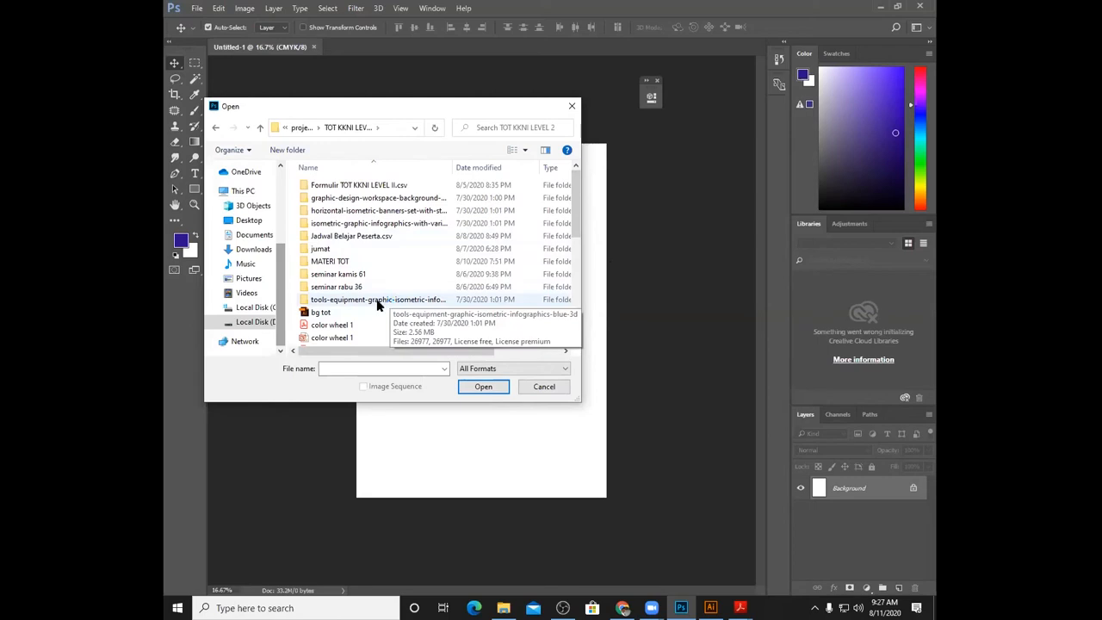
{"action": "double_click", "coordinate": [335, 264]}
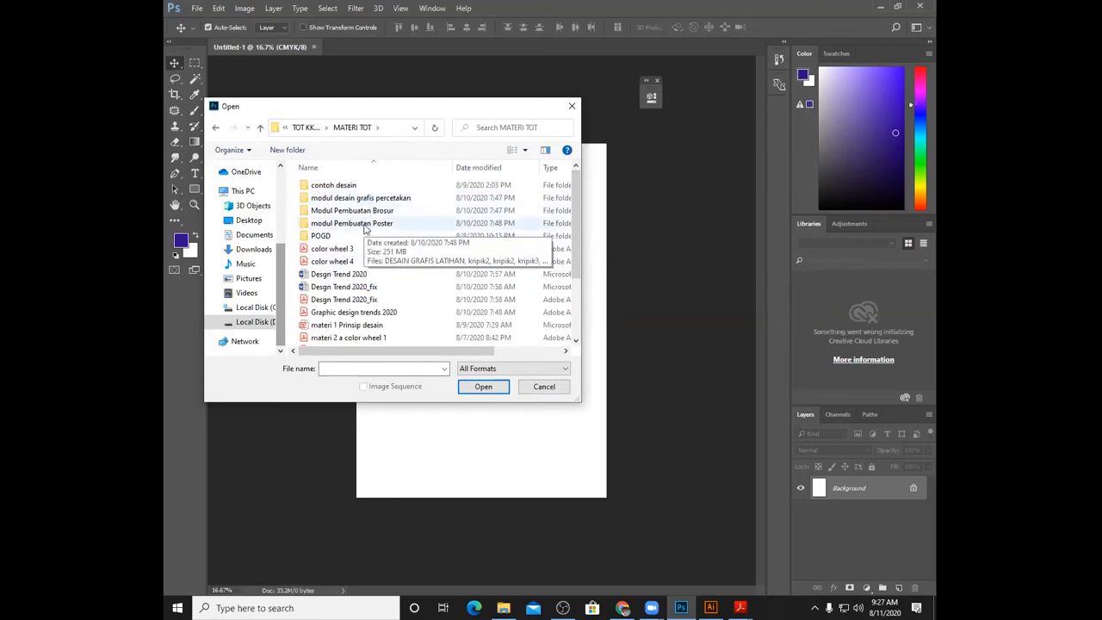
{"action": "double_click", "coordinate": [365, 225]}
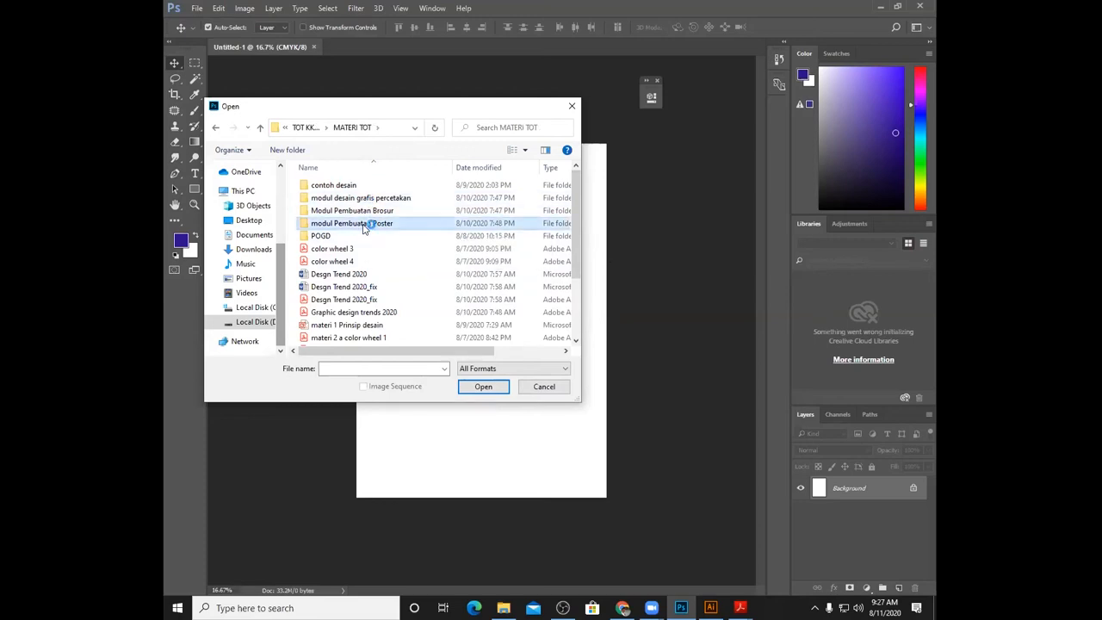
{"action": "left_click_drag", "start_coordinate": [576, 230], "coordinate": [578, 338]}
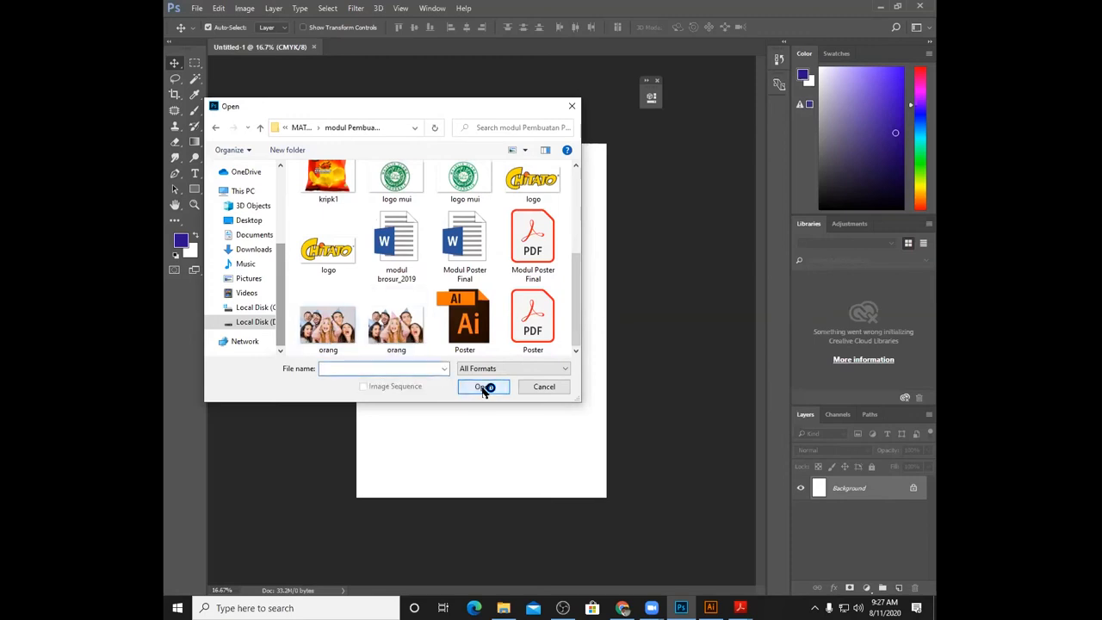
{"action": "left_click", "coordinate": [327, 325]}
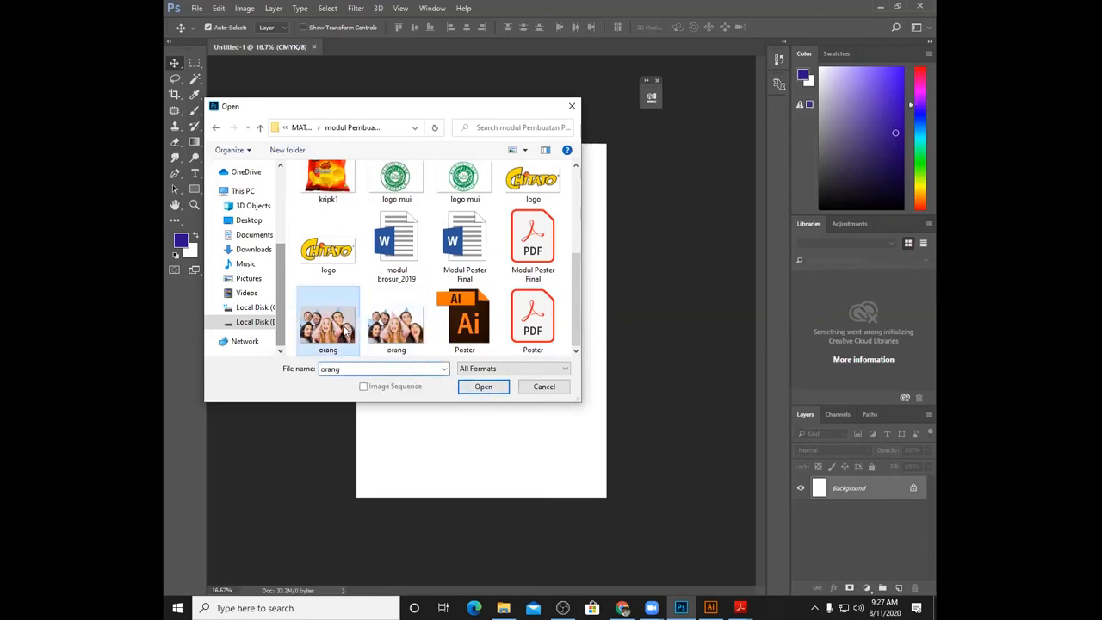
{"action": "left_click", "coordinate": [490, 390]}
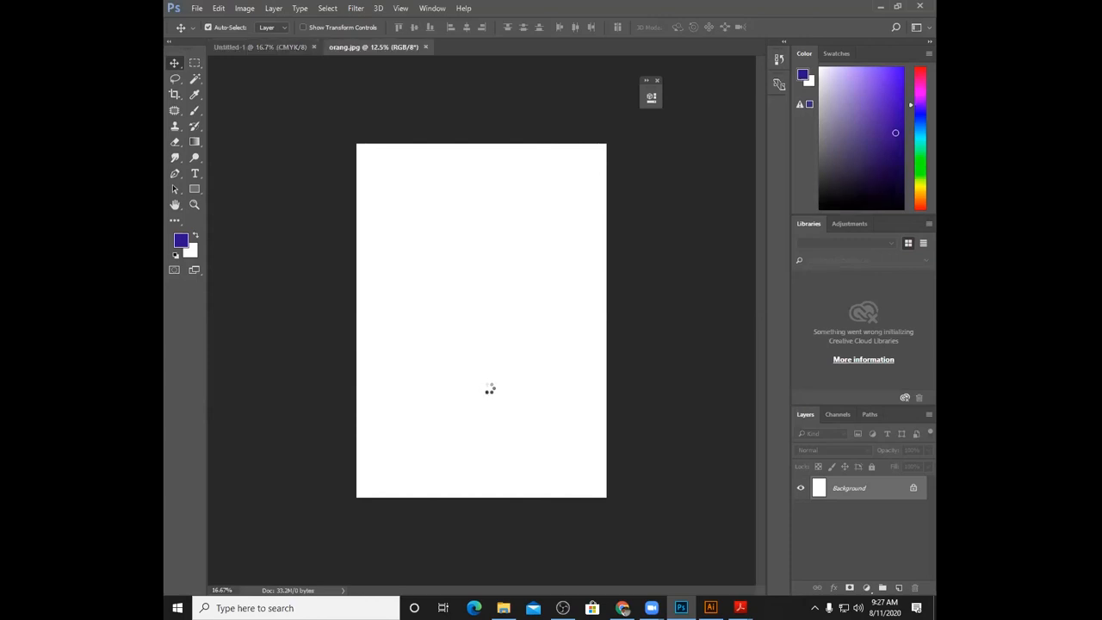
{"action": "left_click_drag", "start_coordinate": [361, 47], "coordinate": [575, 64]}
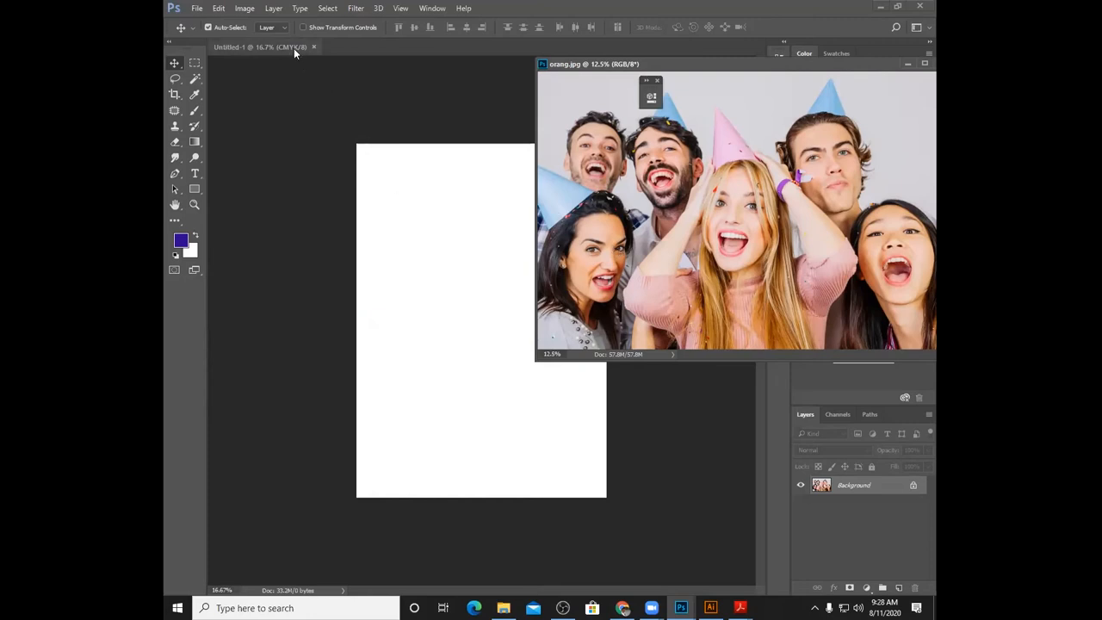
- Copy the group photo from orang.jpg into the poster document and position it to cover the whole page
{"action": "left_click_drag", "start_coordinate": [609, 251], "coordinate": [481, 308]}
{"action": "left_click_drag", "start_coordinate": [481, 306], "coordinate": [450, 364]}
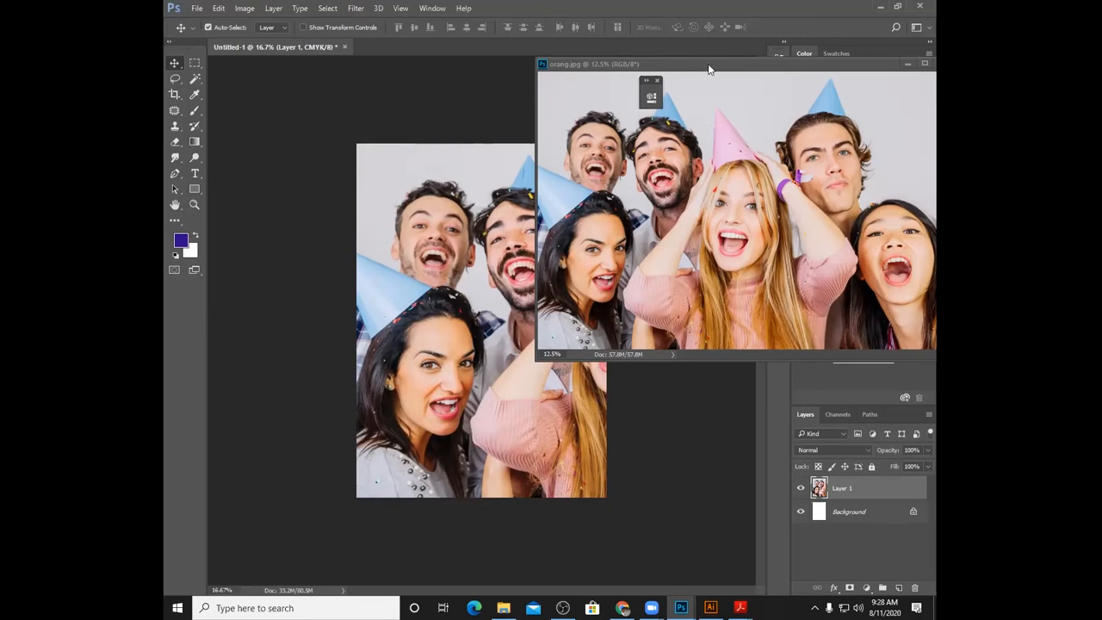
{"action": "left_click_drag", "start_coordinate": [709, 68], "coordinate": [422, 204]}
{"action": "left_click_drag", "start_coordinate": [459, 154], "coordinate": [454, 116]}
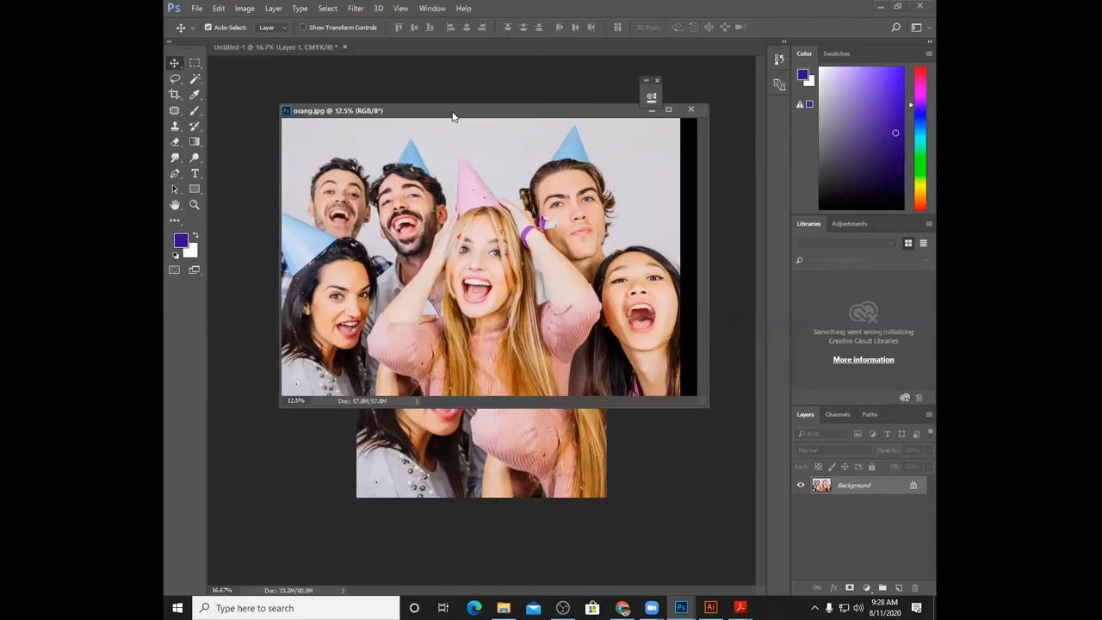
{"action": "left_click", "coordinate": [452, 115]}
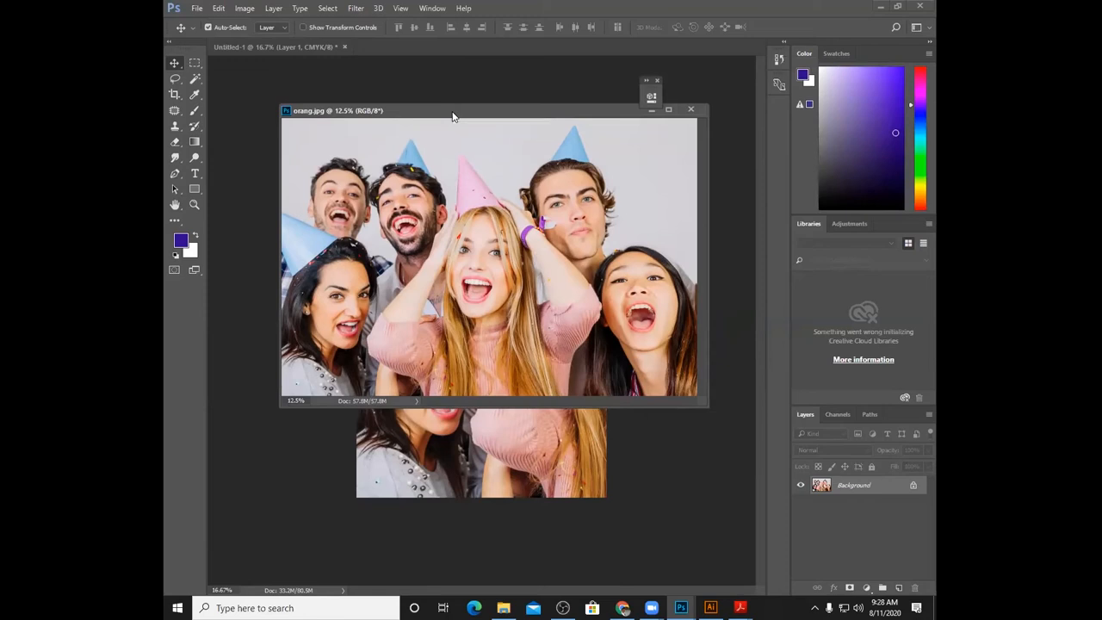
{"action": "left_click", "coordinate": [452, 114]}
{"action": "left_click", "coordinate": [452, 114]}
{"action": "left_click", "coordinate": [452, 115]}
{"action": "left_click", "coordinate": [453, 116]}
{"action": "left_click", "coordinate": [453, 116]}
{"action": "left_click", "coordinate": [450, 78]}
- Move the floating orang.jpg window aside so that most of the poster page is uncovered
{"action": "left_click_drag", "start_coordinate": [471, 113], "coordinate": [485, 146]}
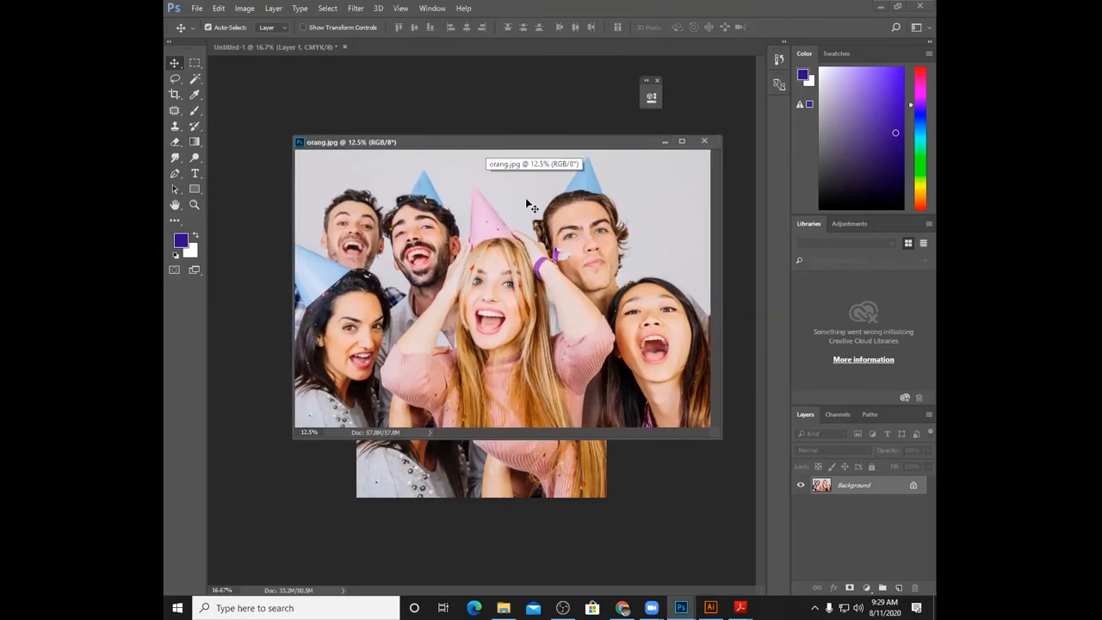
{"action": "left_click_drag", "start_coordinate": [516, 142], "coordinate": [519, 363]}
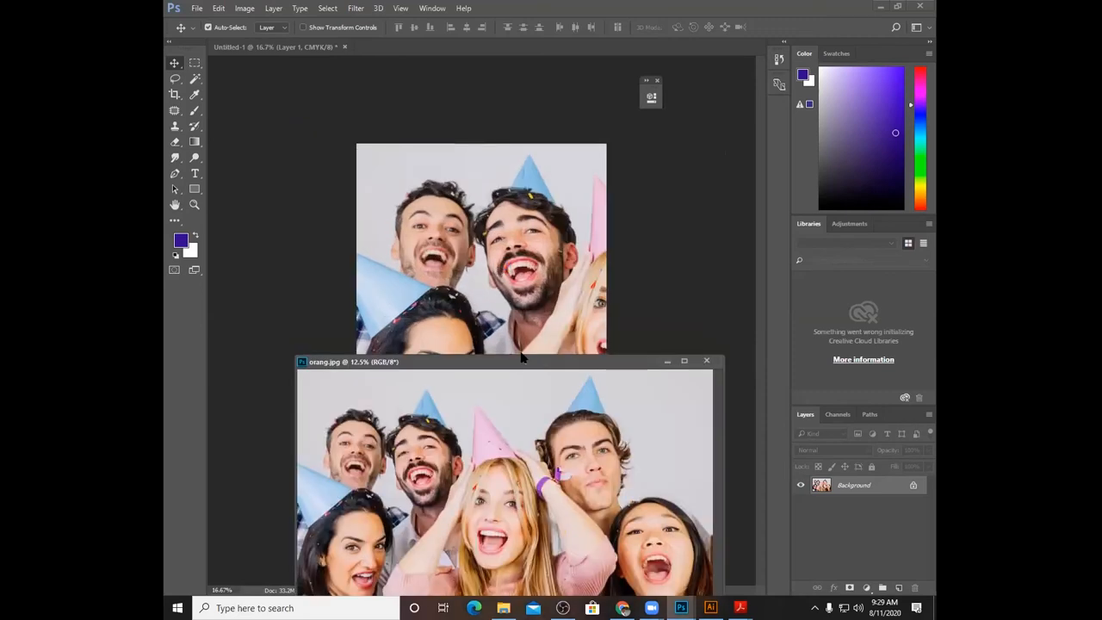
{"action": "left_click_drag", "start_coordinate": [520, 362], "coordinate": [594, 372]}
{"action": "left_click_drag", "start_coordinate": [732, 348], "coordinate": [770, 225]}
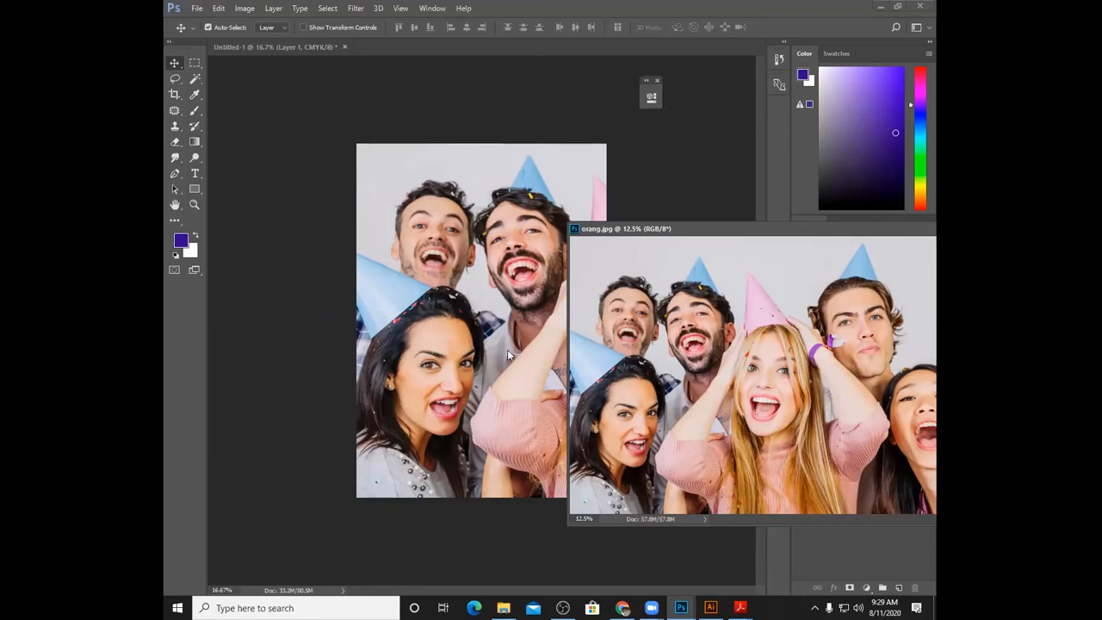
- Open logo mui.jpg from the modul Pembuatan Poster folder
{"action": "left_click", "coordinate": [196, 9]}
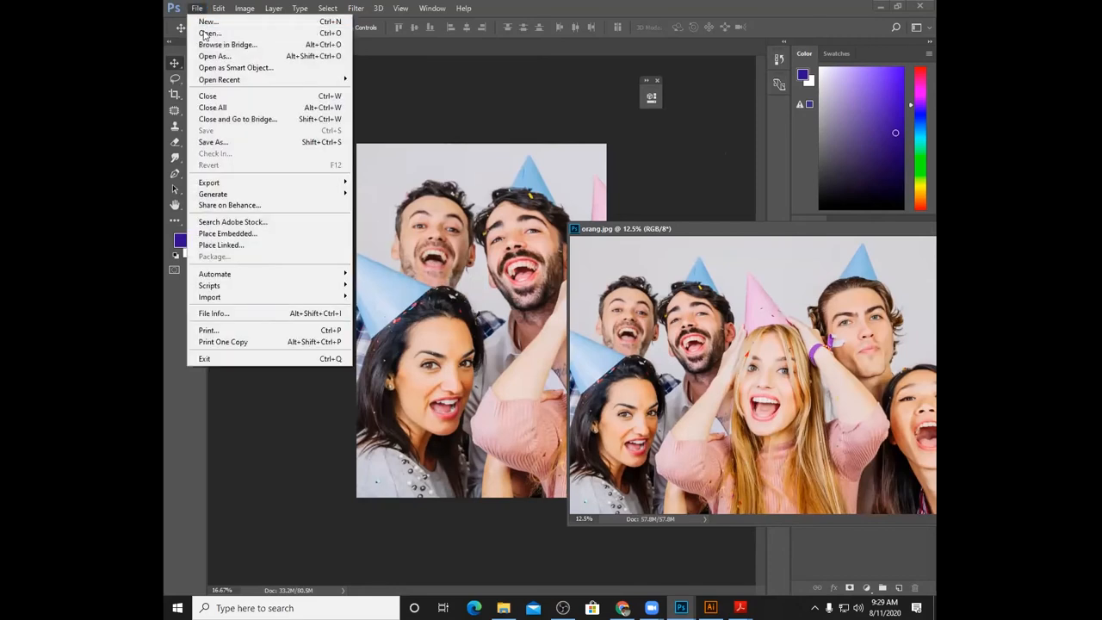
{"action": "left_click", "coordinate": [210, 34]}
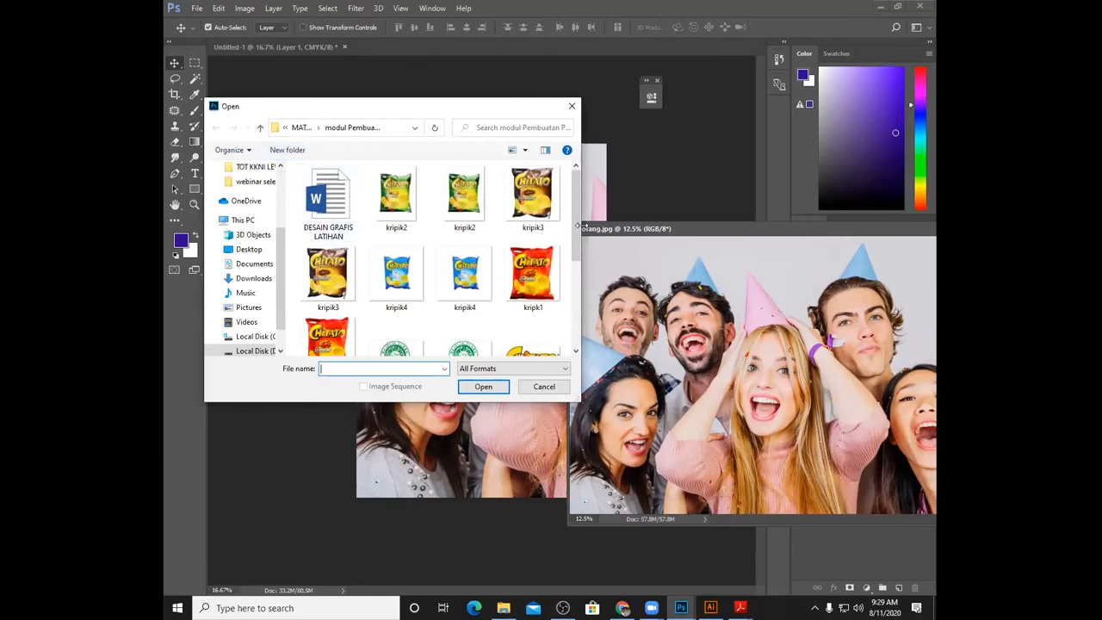
{"action": "left_click_drag", "start_coordinate": [578, 227], "coordinate": [575, 275]}
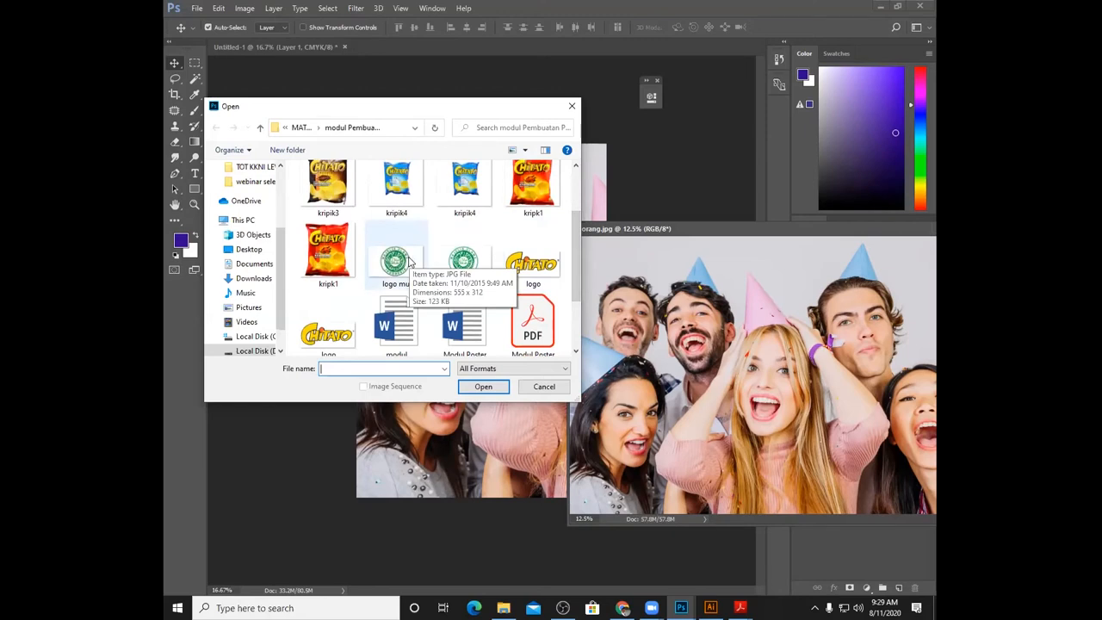
{"action": "left_click", "coordinate": [409, 262]}
{"action": "left_click", "coordinate": [483, 389]}
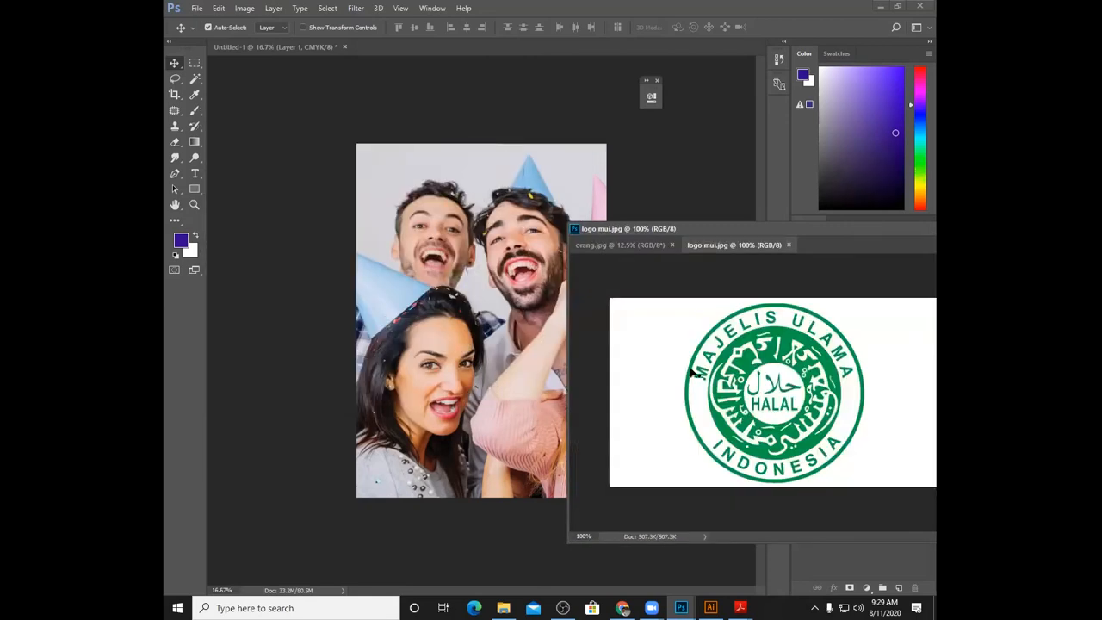
- Copy the halal logo into the poster's upper-left corner and minimize the floating image window
{"action": "left_click_drag", "start_coordinate": [754, 385], "coordinate": [381, 156]}
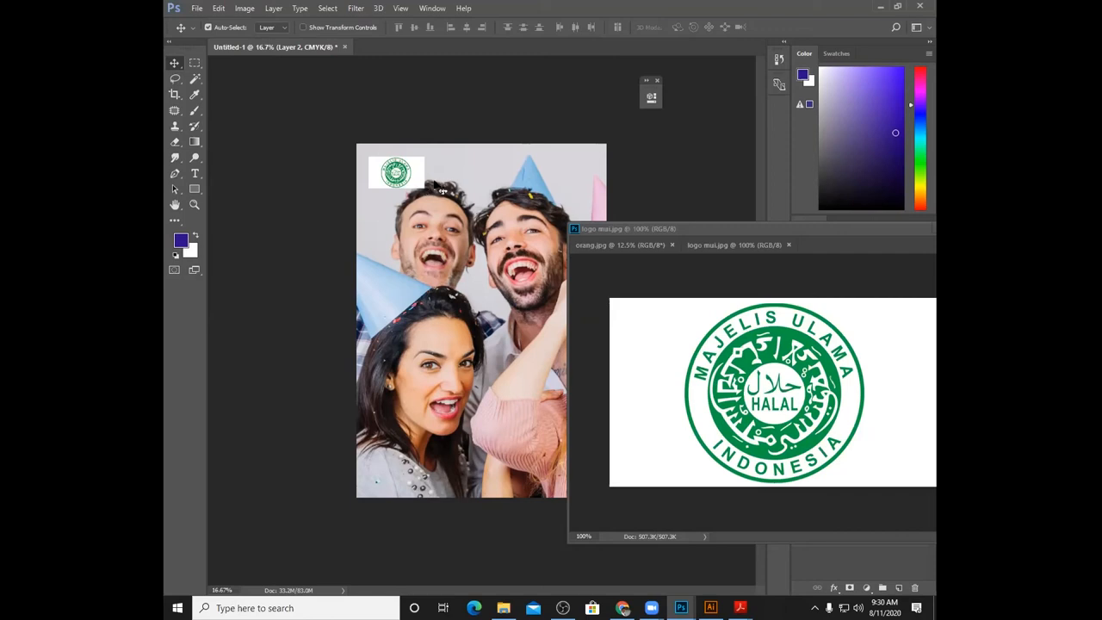
{"action": "left_click_drag", "start_coordinate": [649, 230], "coordinate": [407, 214]}
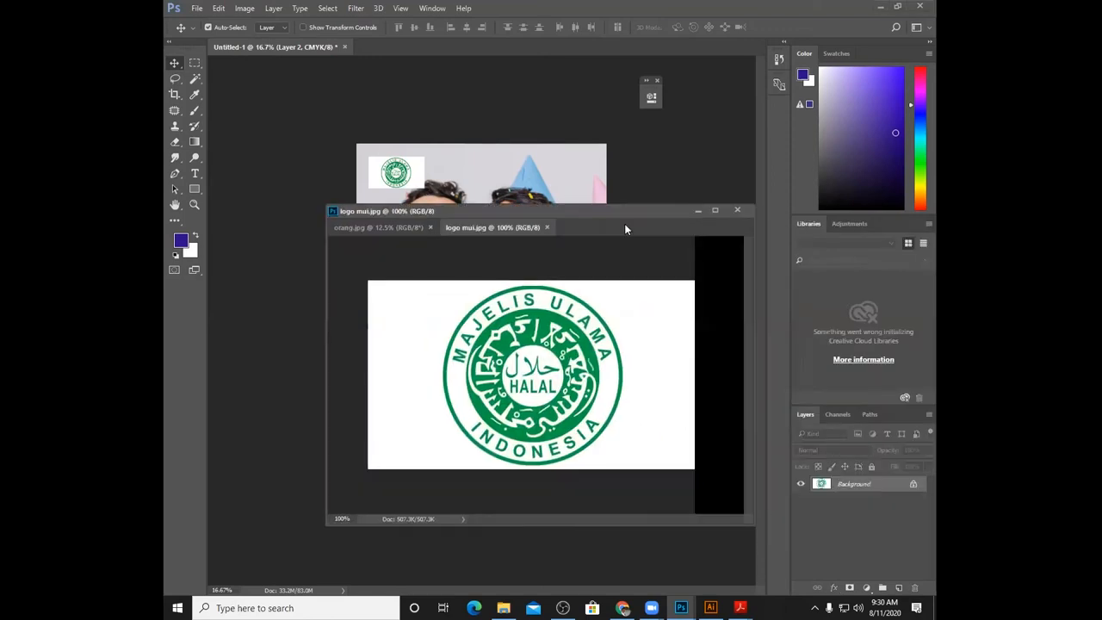
{"action": "left_click", "coordinate": [698, 211]}
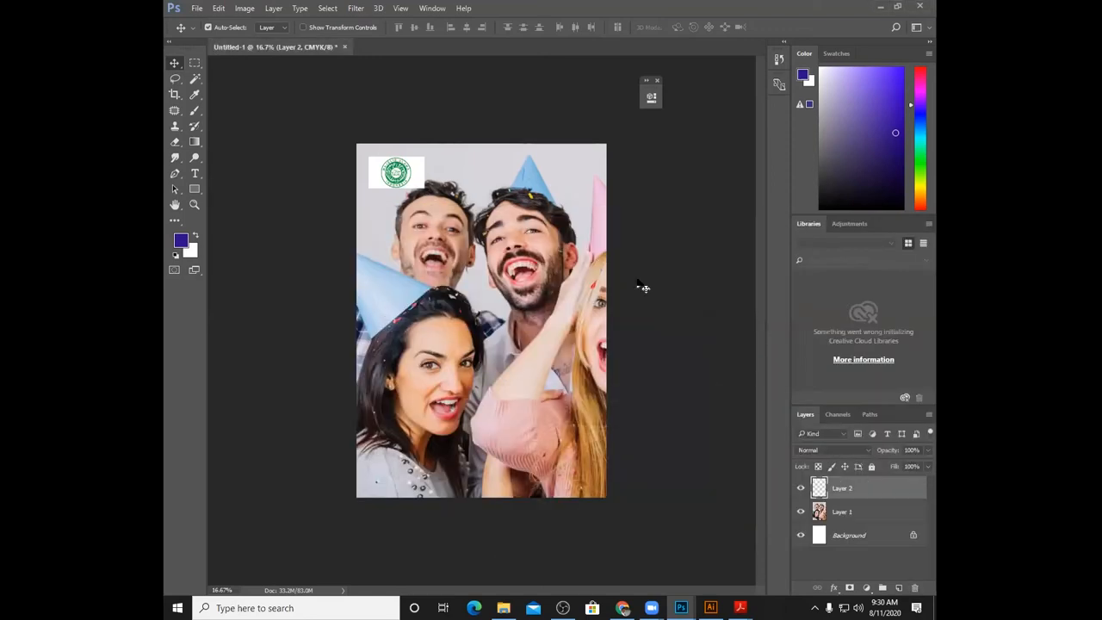
- Try to enlarge the halal logo on the poster to about 122% with Free Transform
{"action": "key", "text": "ctrl"}
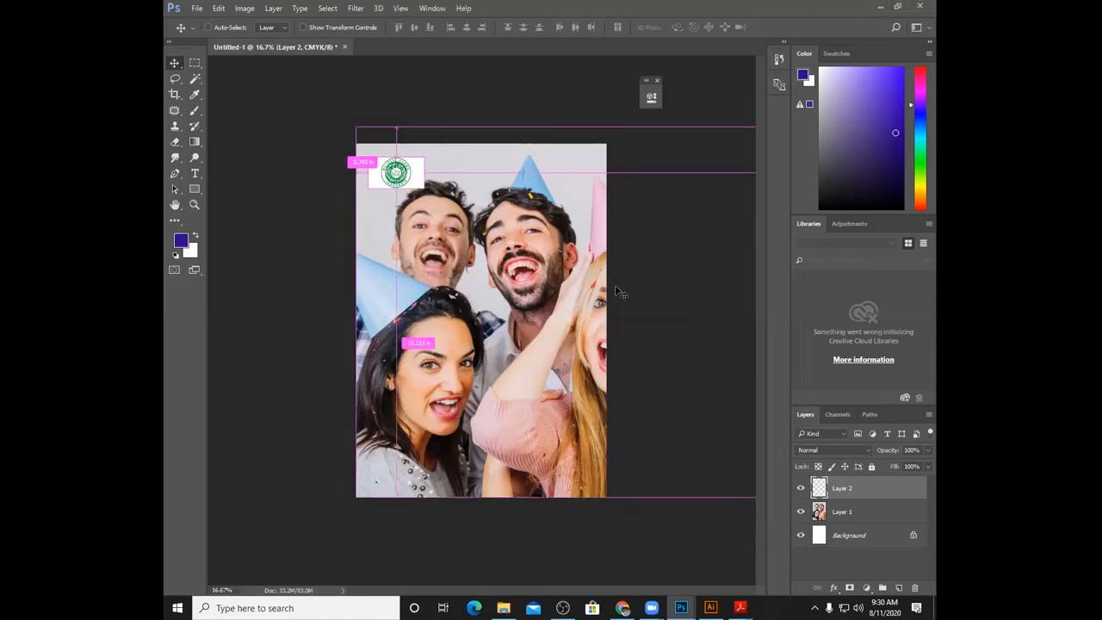
{"action": "key", "text": "ctrl+t"}
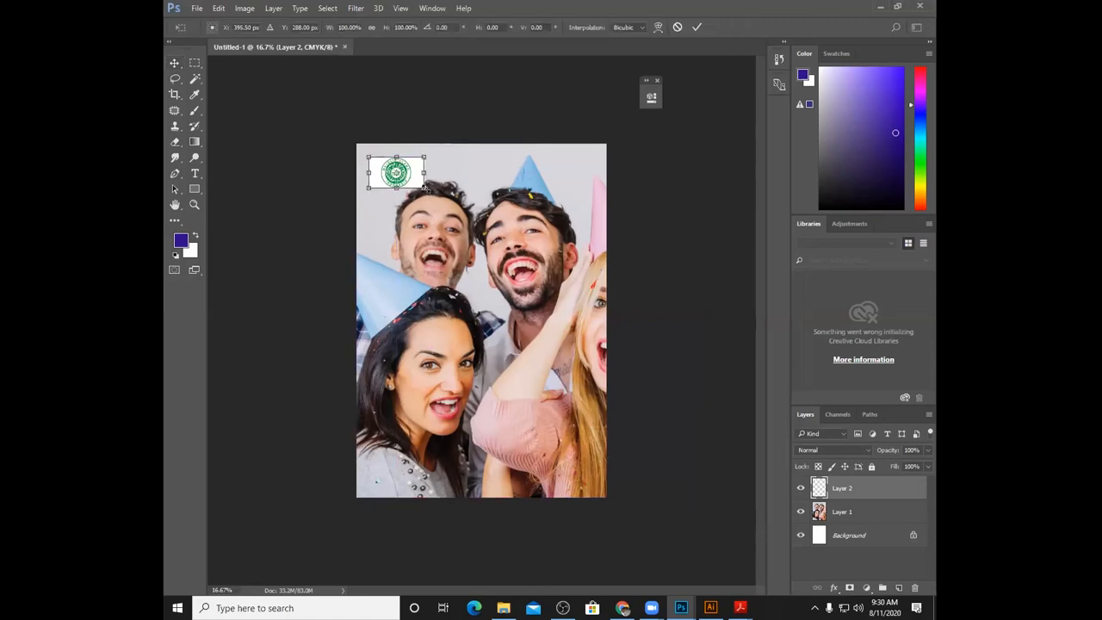
{"action": "left_click", "coordinate": [218, 9]}
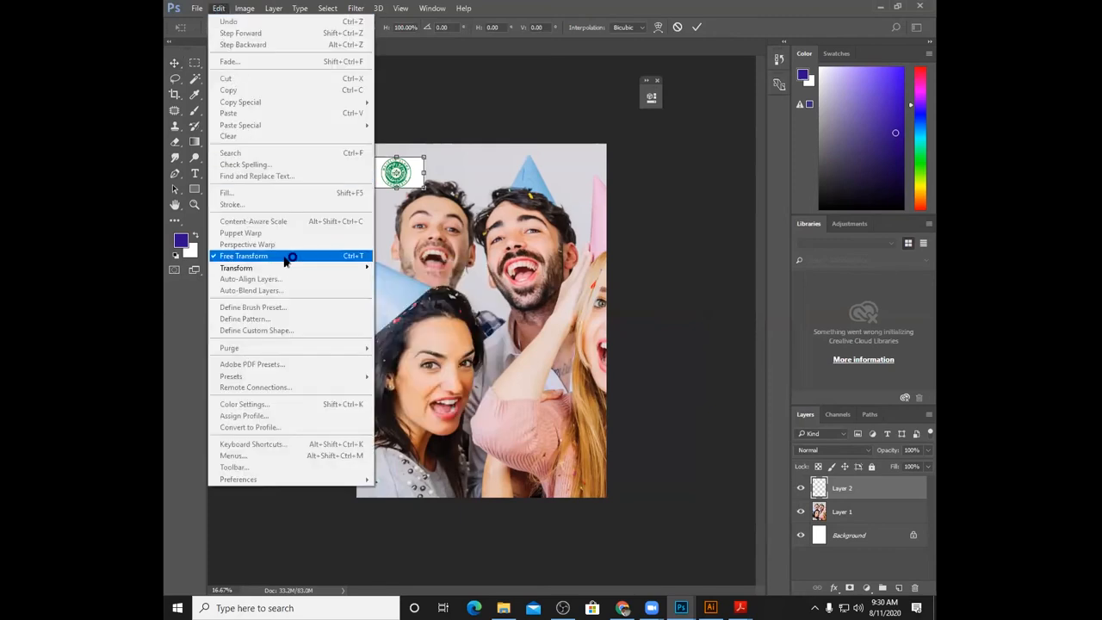
{"action": "left_click", "coordinate": [512, 83]}
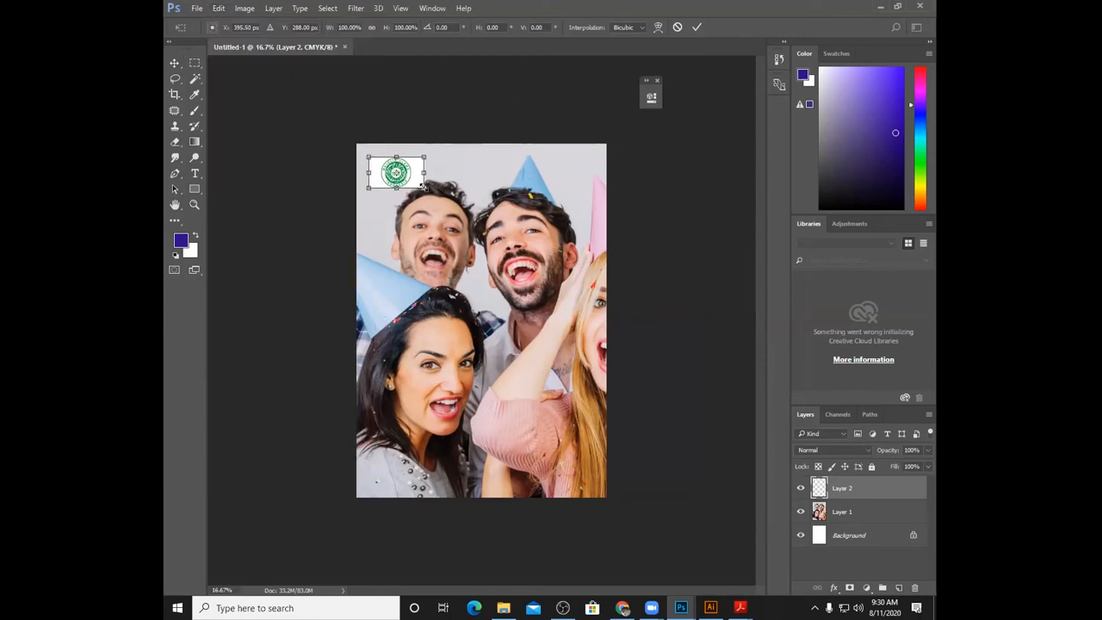
{"action": "left_click_drag", "start_coordinate": [423, 186], "coordinate": [437, 196]}
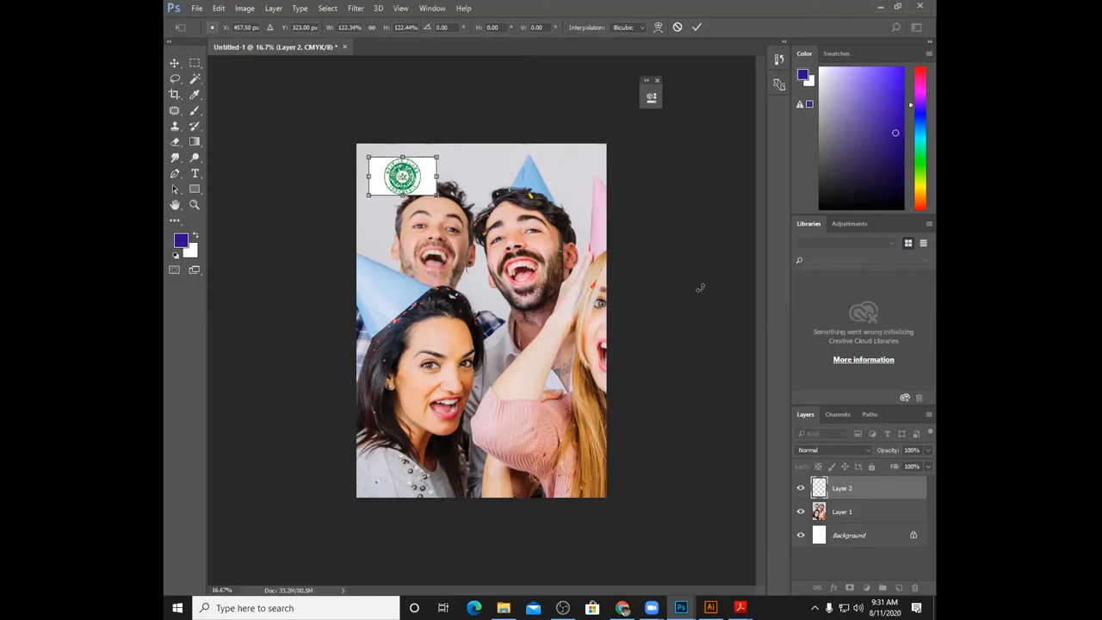
- Restore the floating image window, switch it to orang.jpg and close logo mui.jpg
{"action": "mouse_move", "coordinate": [681, 608]}
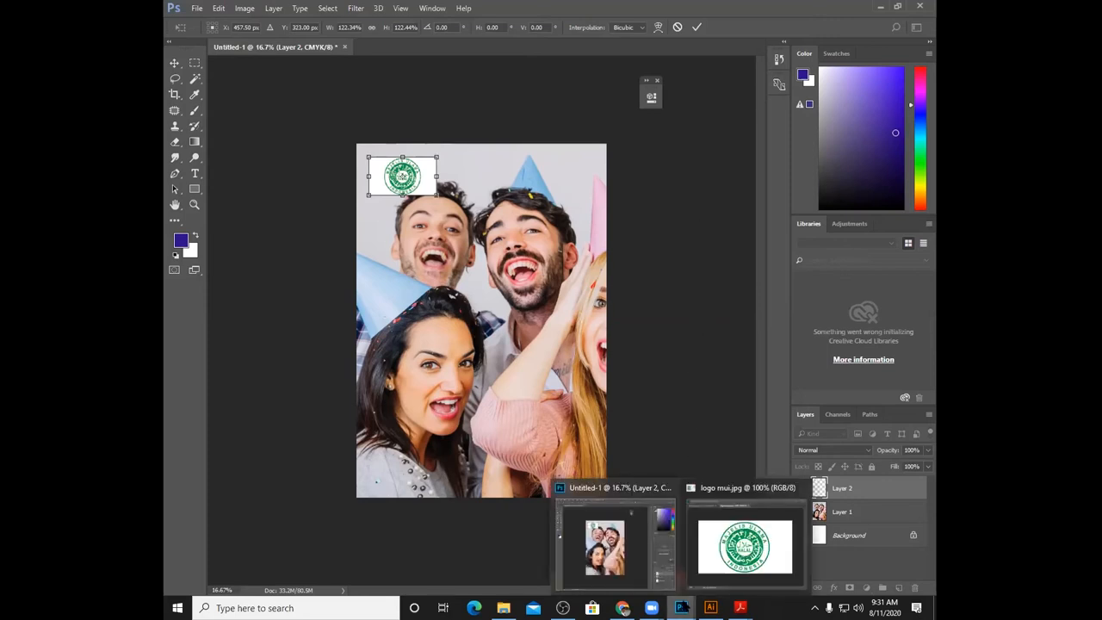
{"action": "left_click", "coordinate": [696, 484]}
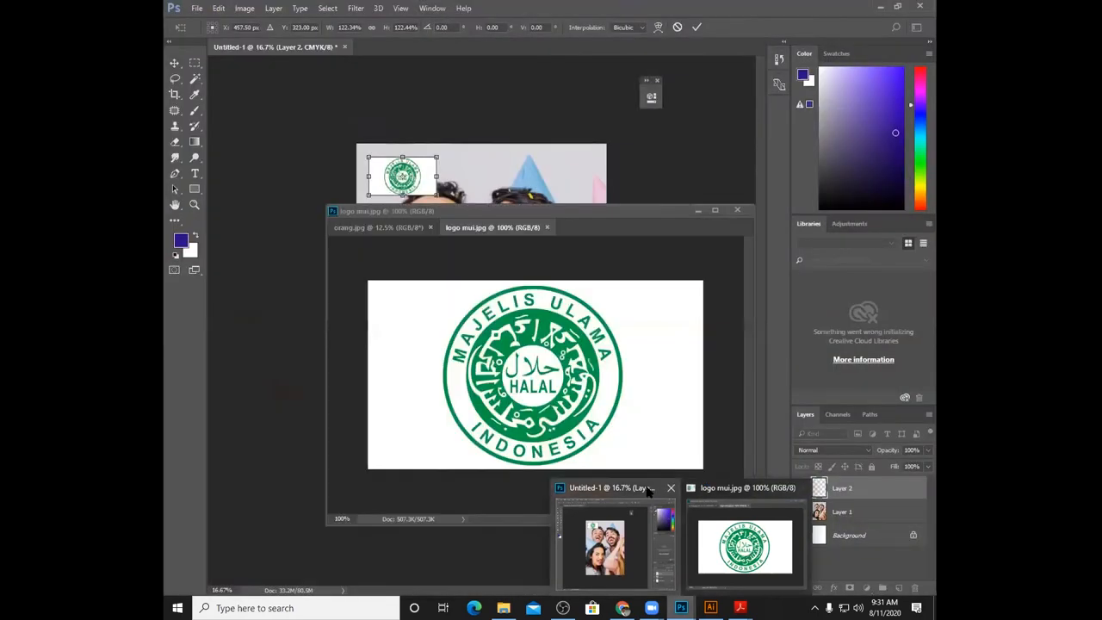
{"action": "left_click", "coordinate": [650, 494]}
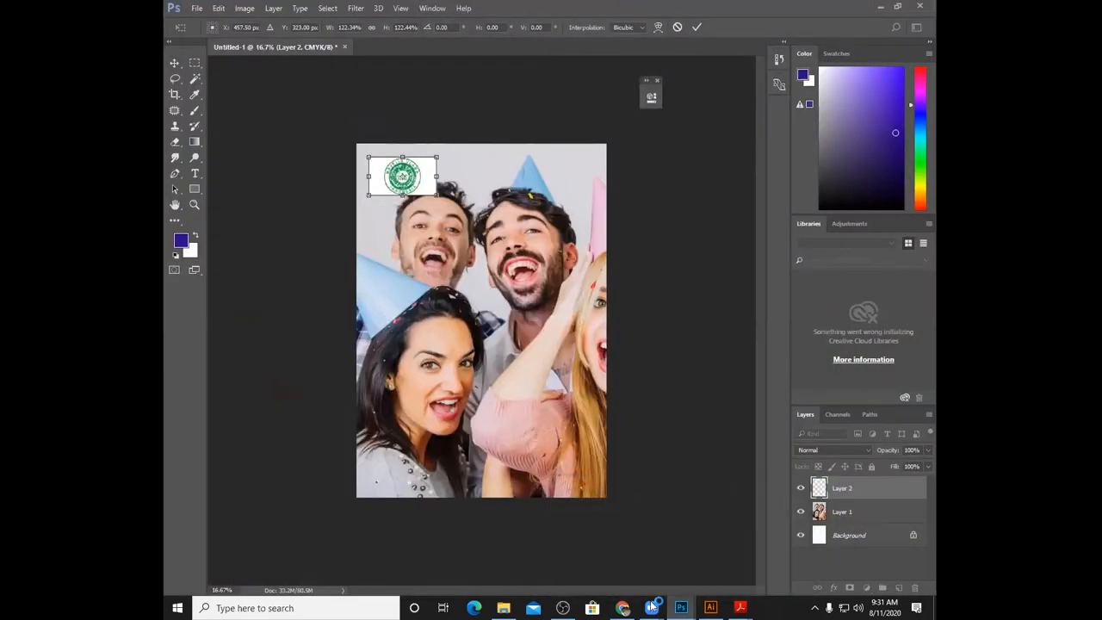
{"action": "mouse_move", "coordinate": [680, 608]}
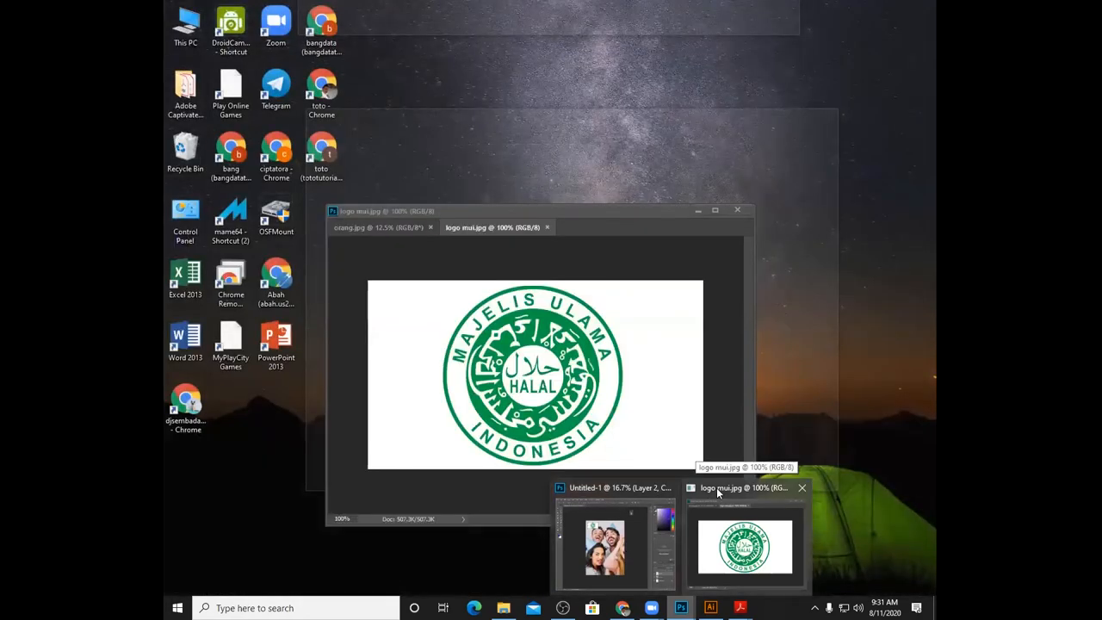
{"action": "left_click", "coordinate": [716, 488]}
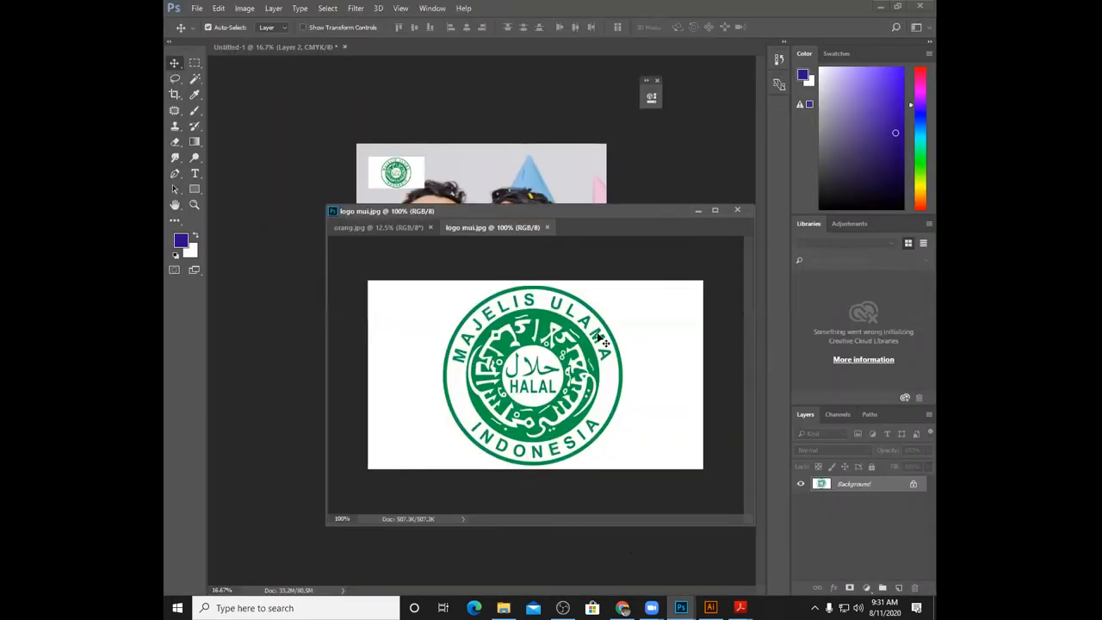
{"action": "left_click", "coordinate": [407, 227]}
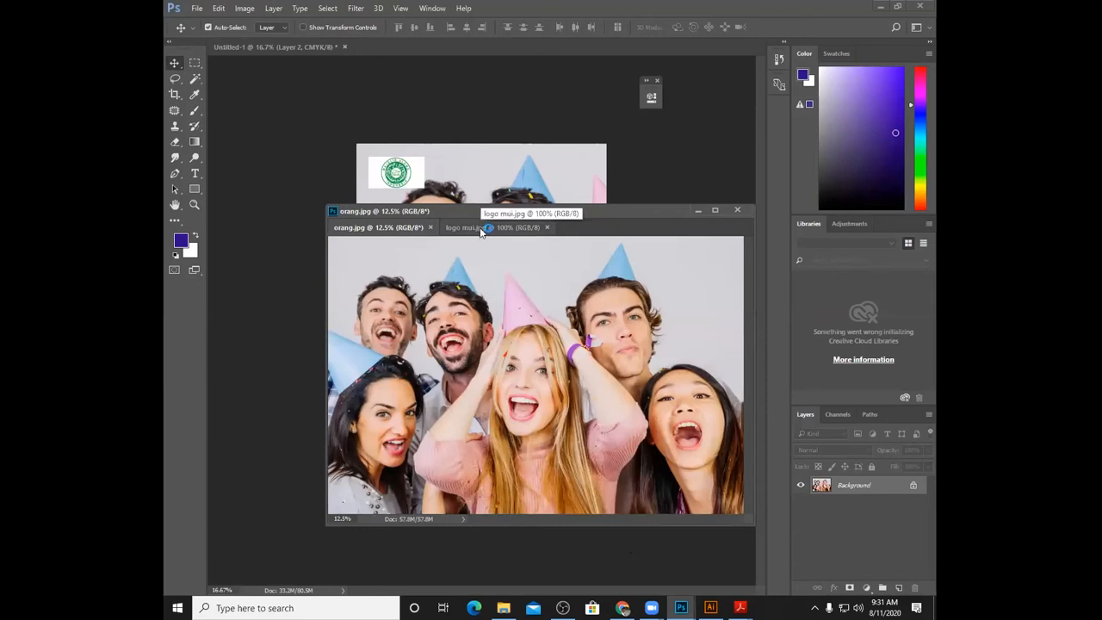
{"action": "left_click_drag", "start_coordinate": [495, 215], "coordinate": [455, 140]}
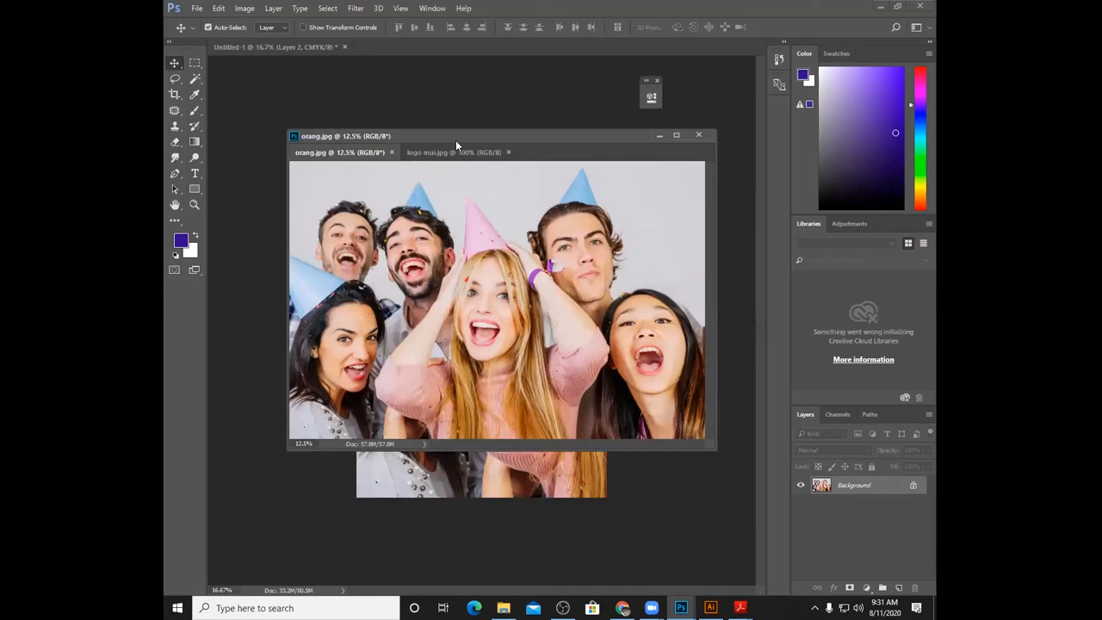
{"action": "left_click", "coordinate": [508, 152]}
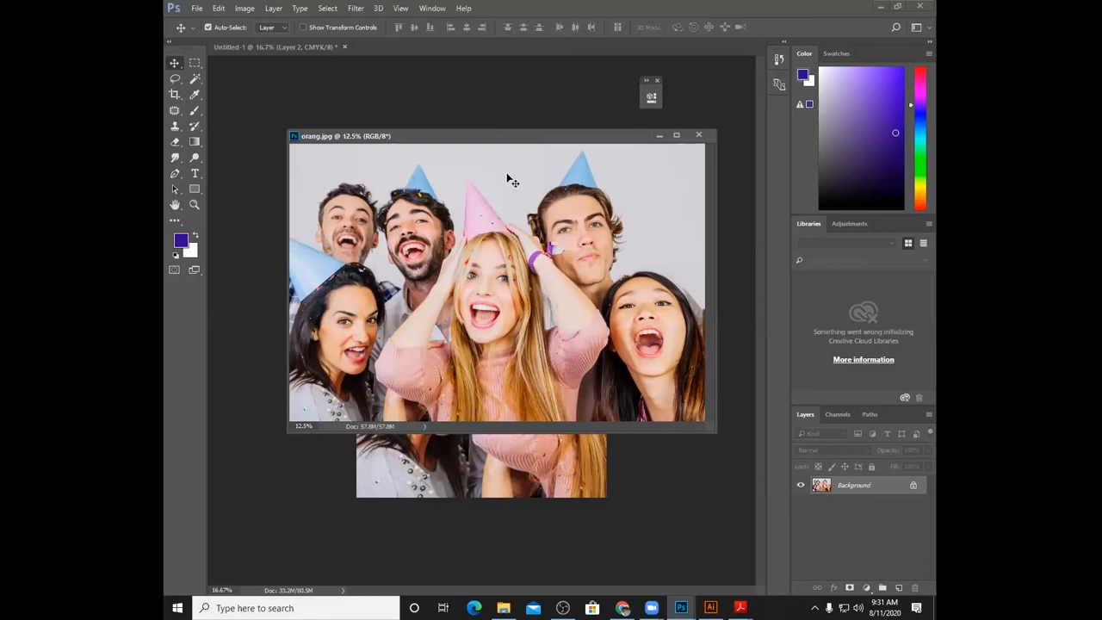
- Convert the locked Background of orang.jpg into a regular layer with the default settings
{"action": "key", "text": "ctrl+minus"}
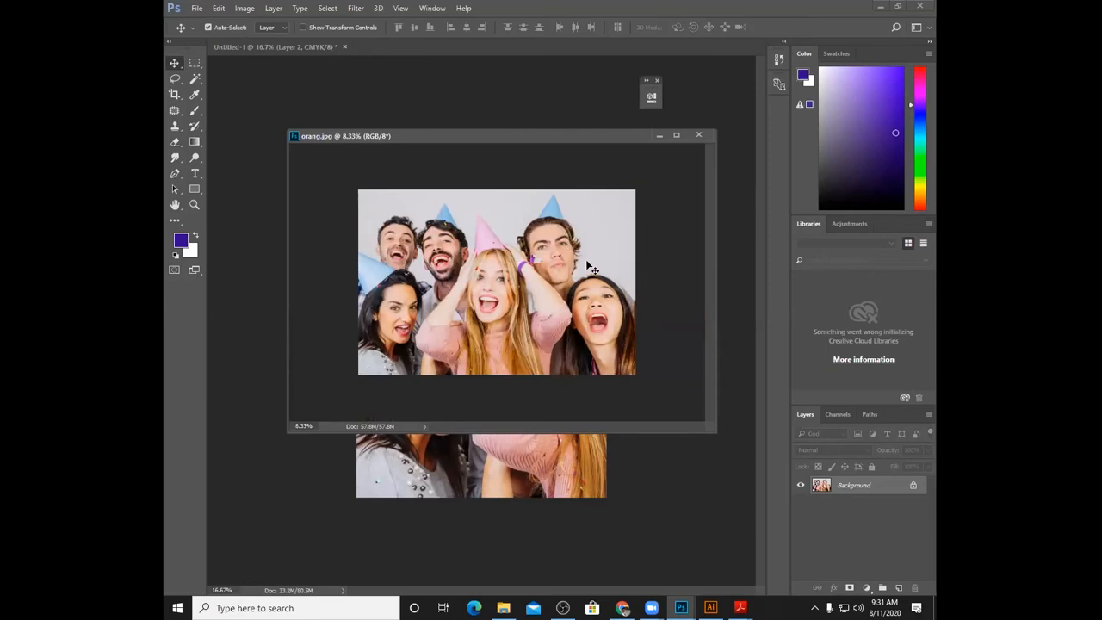
{"action": "double_click", "coordinate": [851, 487]}
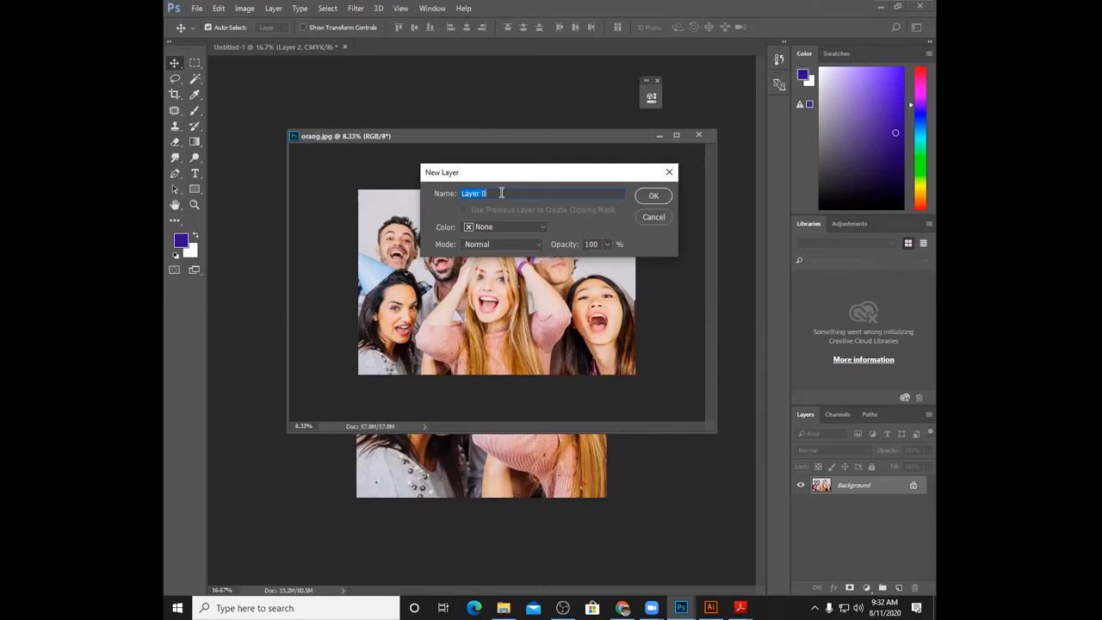
{"action": "left_click", "coordinate": [656, 196]}
{"action": "left_click", "coordinate": [656, 196]}
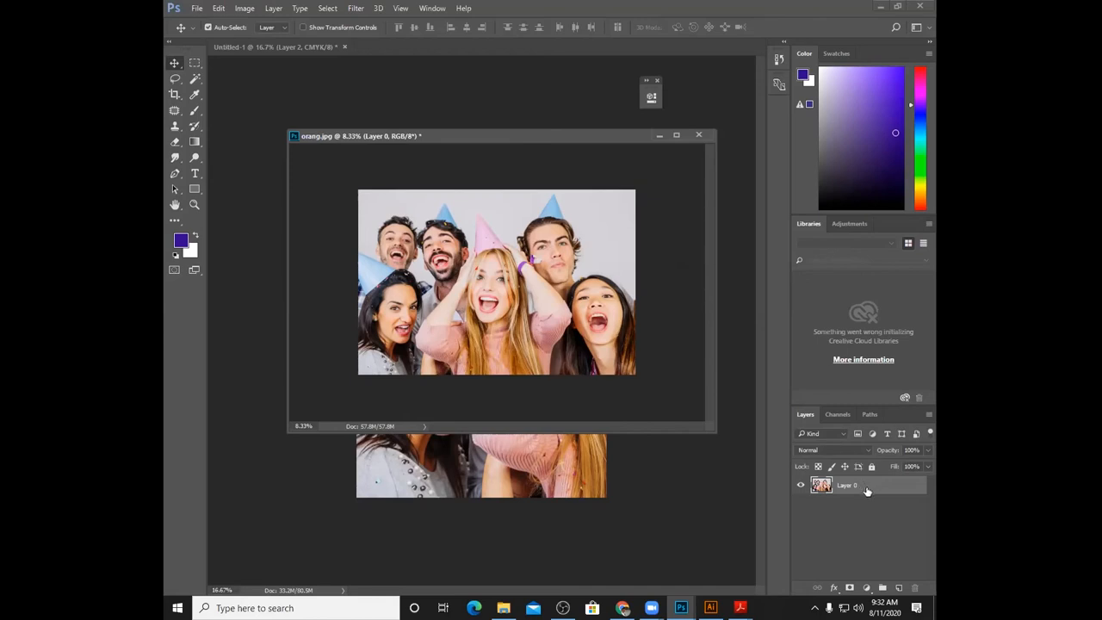
- Enlarge the orang.jpg window and select the light grey backdrop behind the people with the Magic Wand Tool
{"action": "key", "text": "ctrl+plus"}
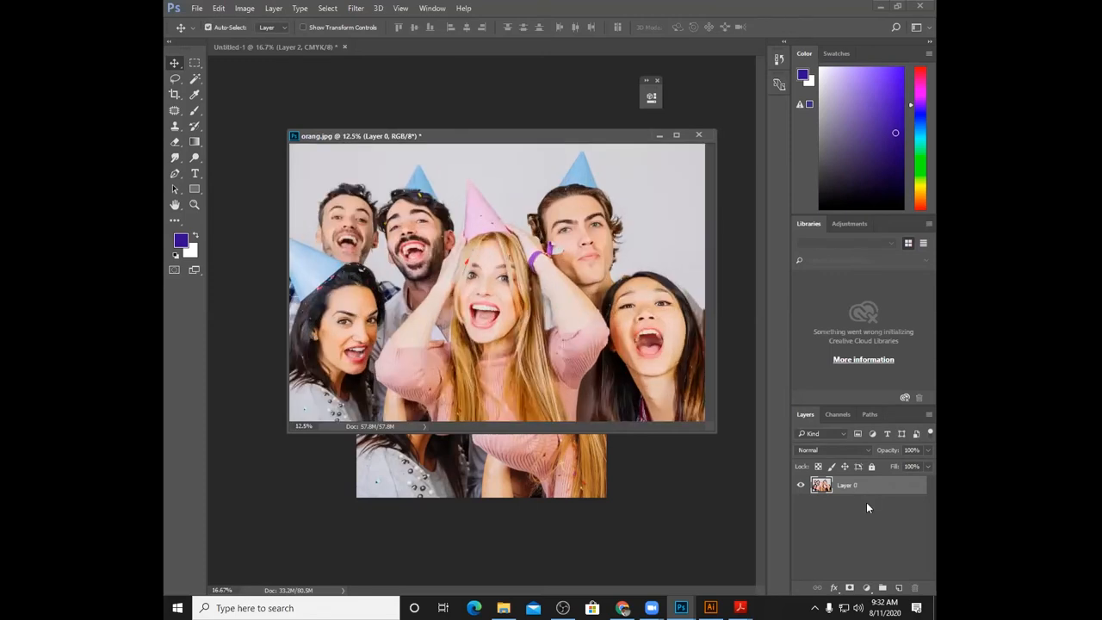
{"action": "left_click_drag", "start_coordinate": [715, 431], "coordinate": [746, 503]}
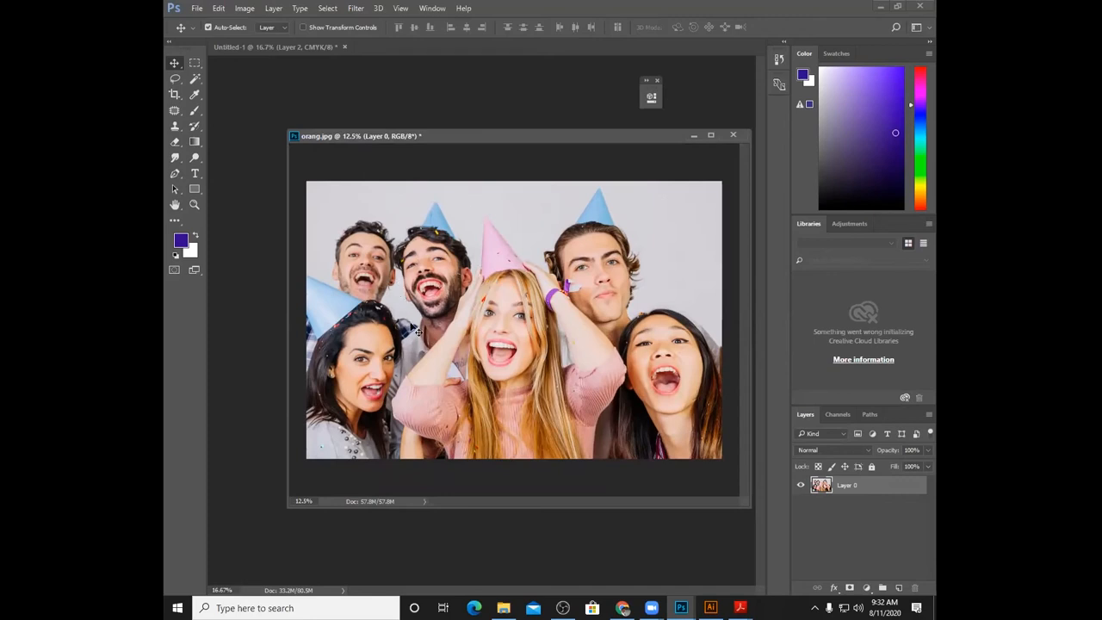
{"action": "left_click", "coordinate": [194, 82]}
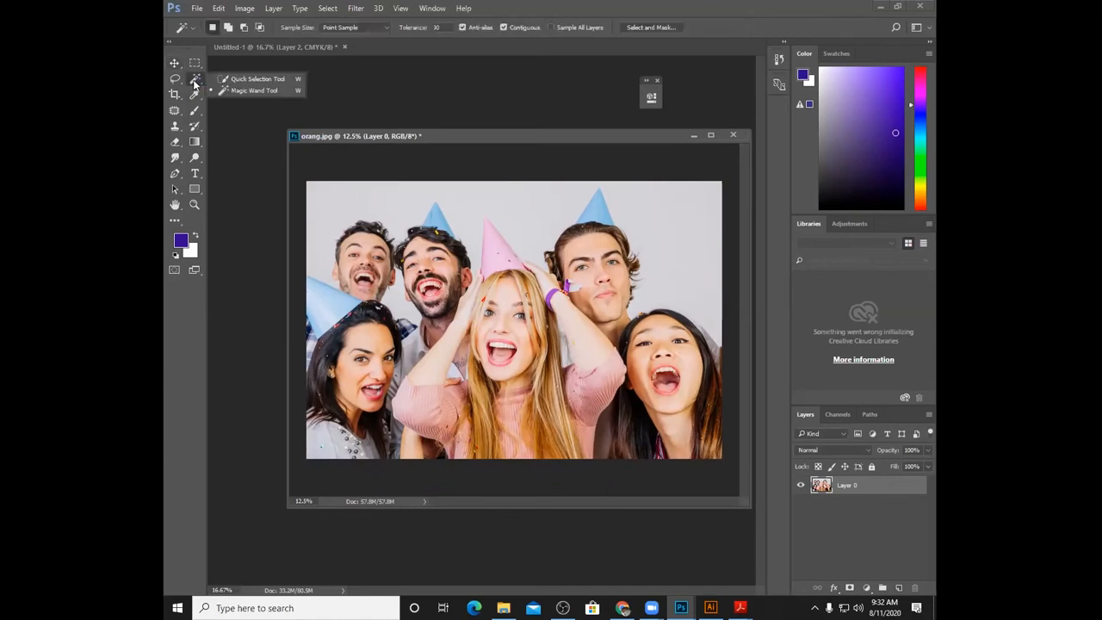
{"action": "left_click", "coordinate": [235, 92]}
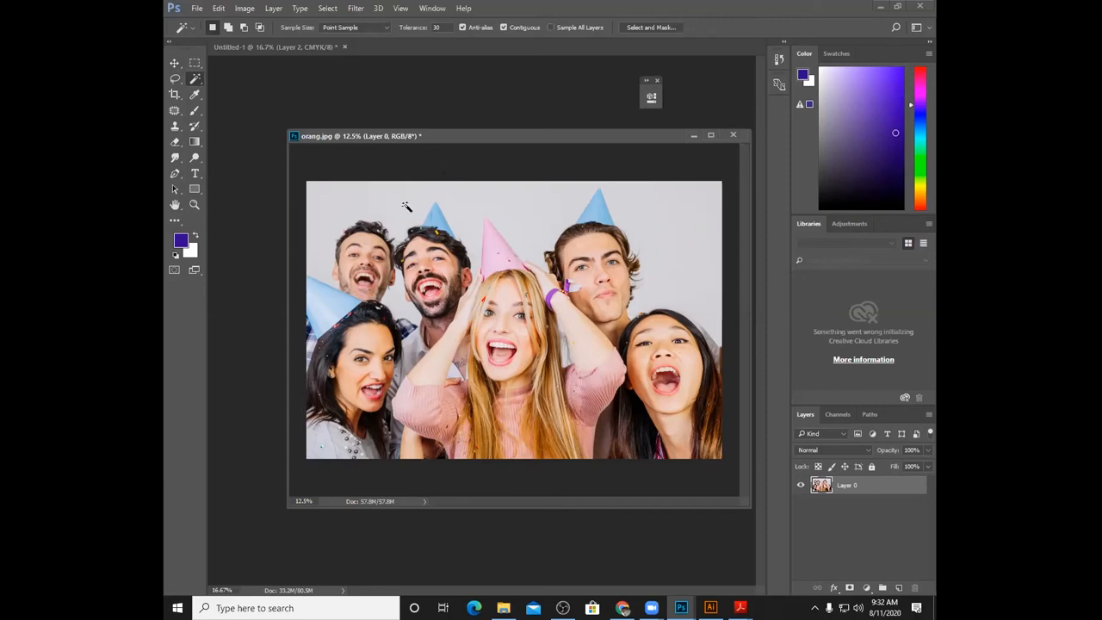
{"action": "left_click", "coordinate": [522, 233]}
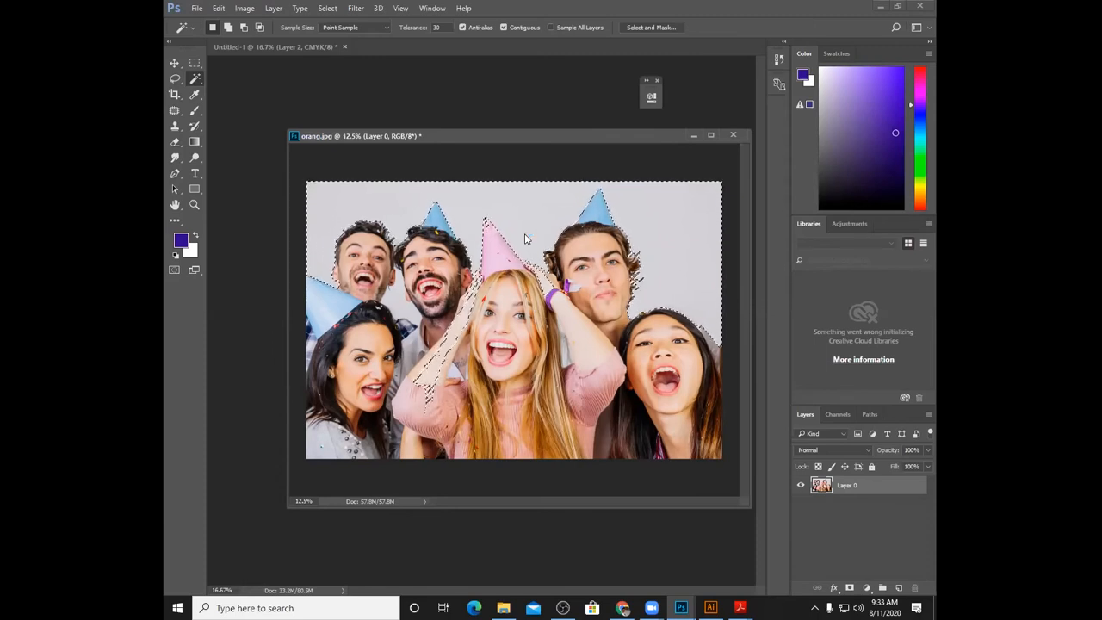
{"action": "left_click", "coordinate": [524, 233]}
{"action": "left_click", "coordinate": [524, 233]}
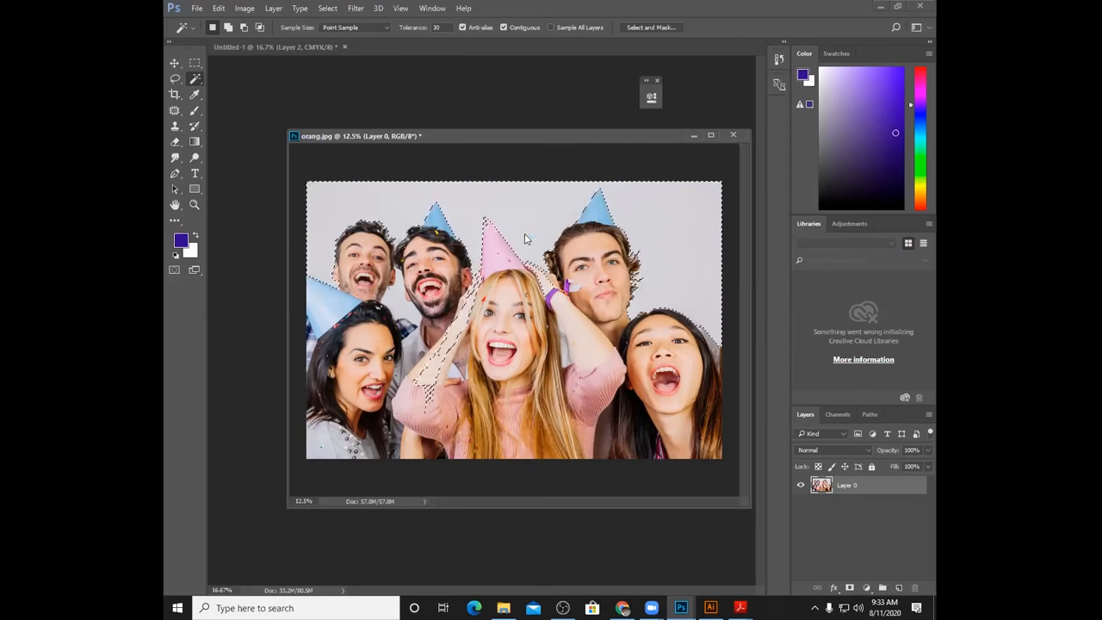
- Subtract the wrongly selected forearm and elbow left of the blonde woman's face from the backdrop selection with the Lasso Tool
{"action": "left_click", "coordinate": [524, 233]}
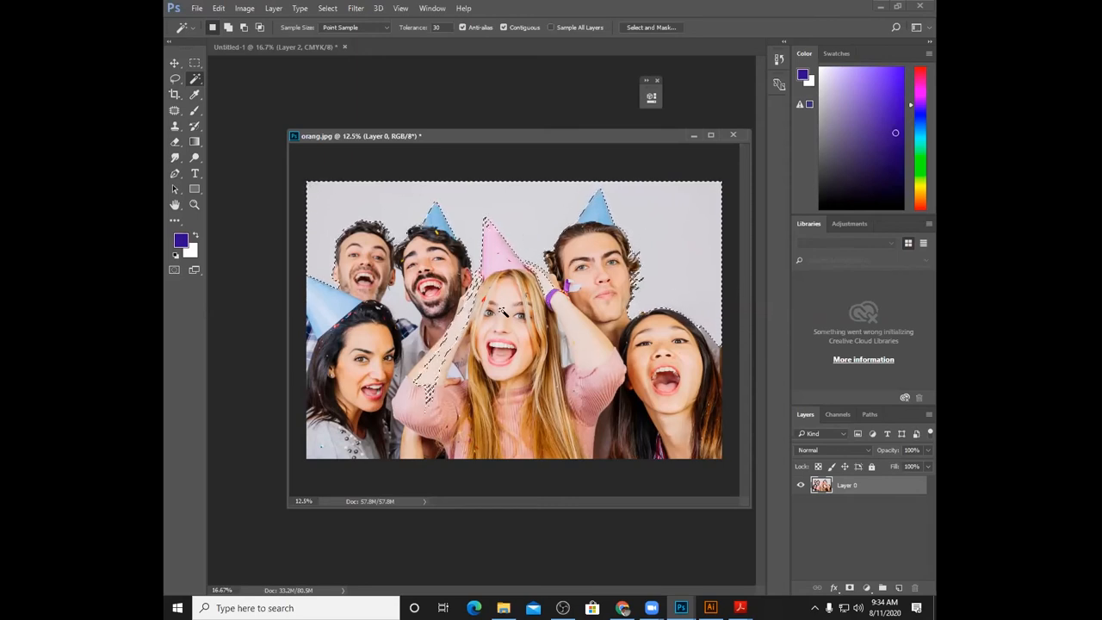
{"action": "left_click", "coordinate": [175, 80]}
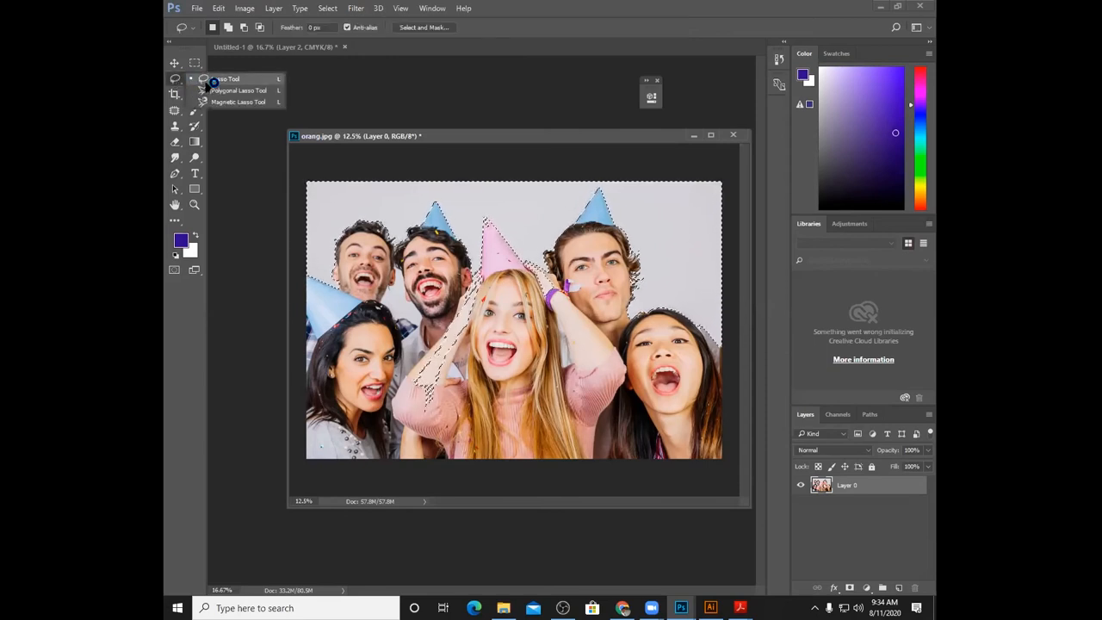
{"action": "left_click", "coordinate": [216, 79]}
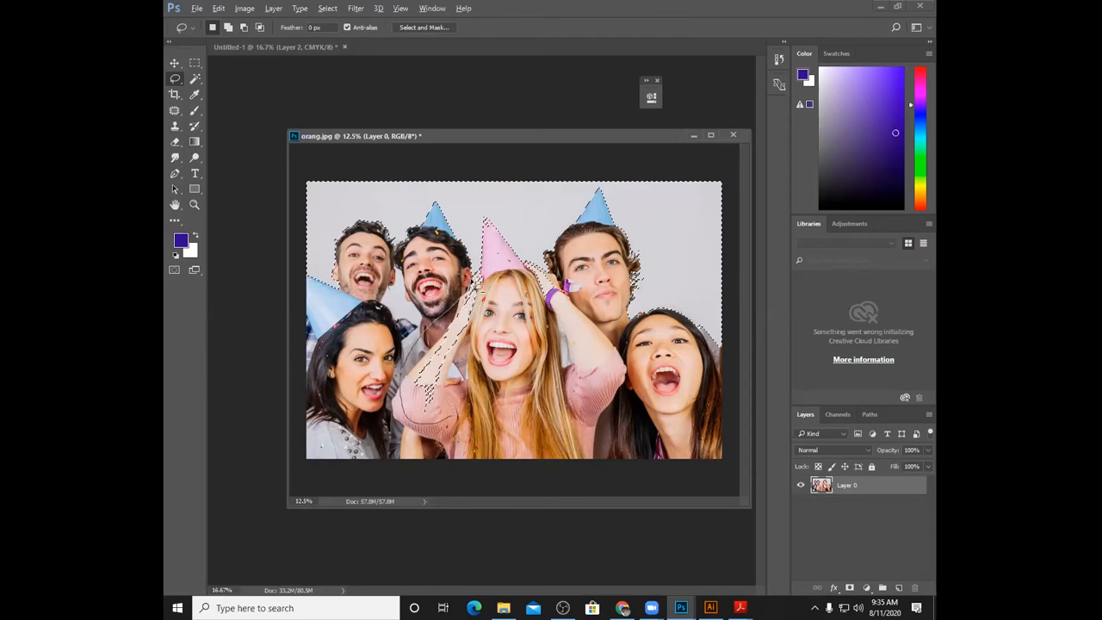
{"action": "left_click_drag", "start_coordinate": [485, 372], "coordinate": [451, 439]}
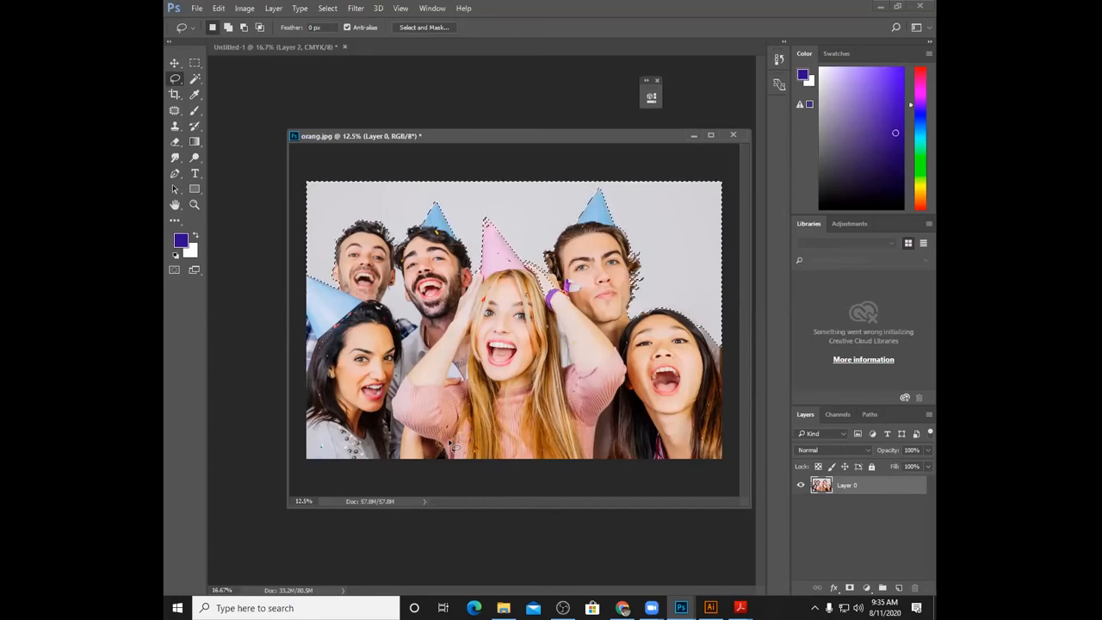
- Subtract the wrongly selected hand and wrist above the purple wristband from the backdrop selection with the Lasso Tool
{"action": "left_click", "coordinate": [194, 205]}
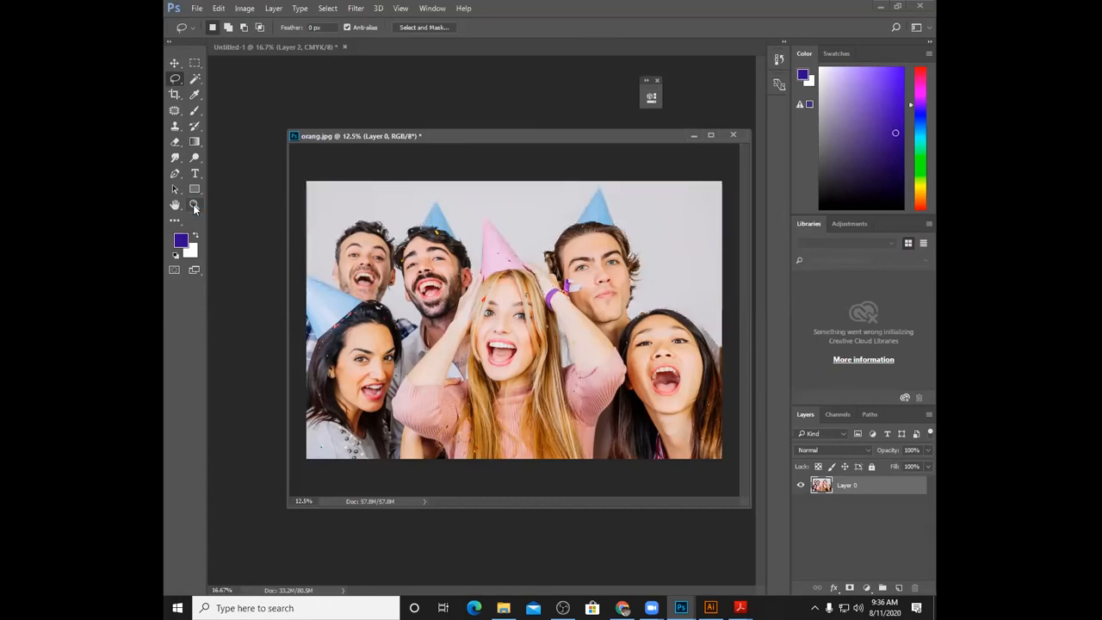
{"action": "key", "text": "ctrl+plus"}
{"action": "key", "text": "ctrl+plus"}
{"action": "key", "text": "ctrl+plus"}
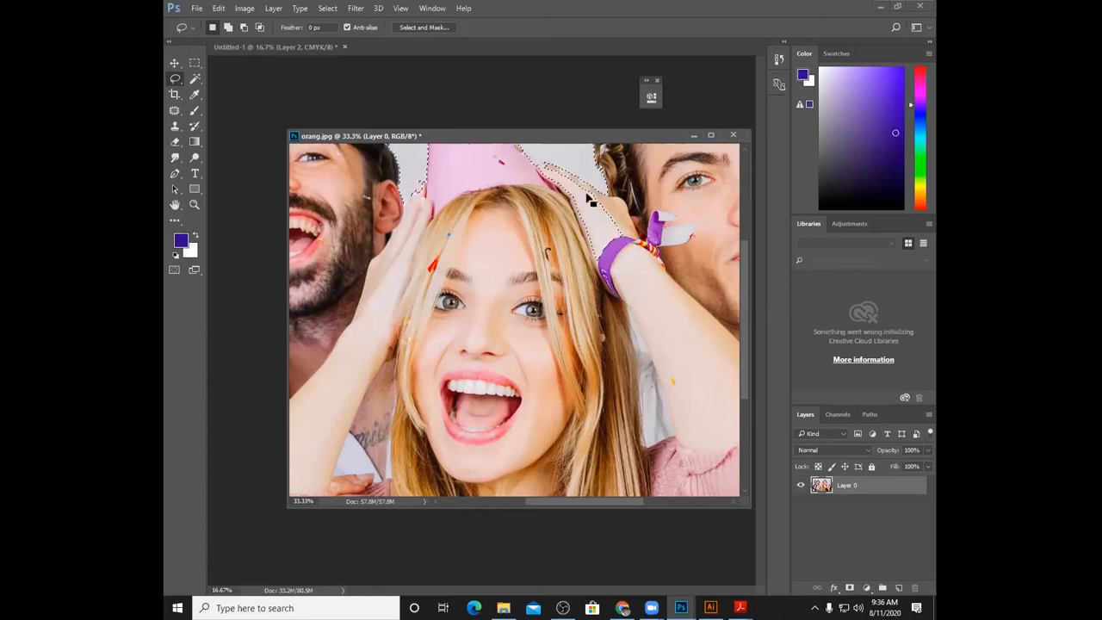
{"action": "mouse_move", "coordinate": [601, 274]}
{"action": "left_mouse_down"}
{"action": "mouse_move", "coordinate": [621, 291]}
{"action": "mouse_move", "coordinate": [627, 280]}
{"action": "mouse_move", "coordinate": [618, 291]}
{"action": "mouse_move", "coordinate": [572, 244]}
{"action": "left_mouse_up"}
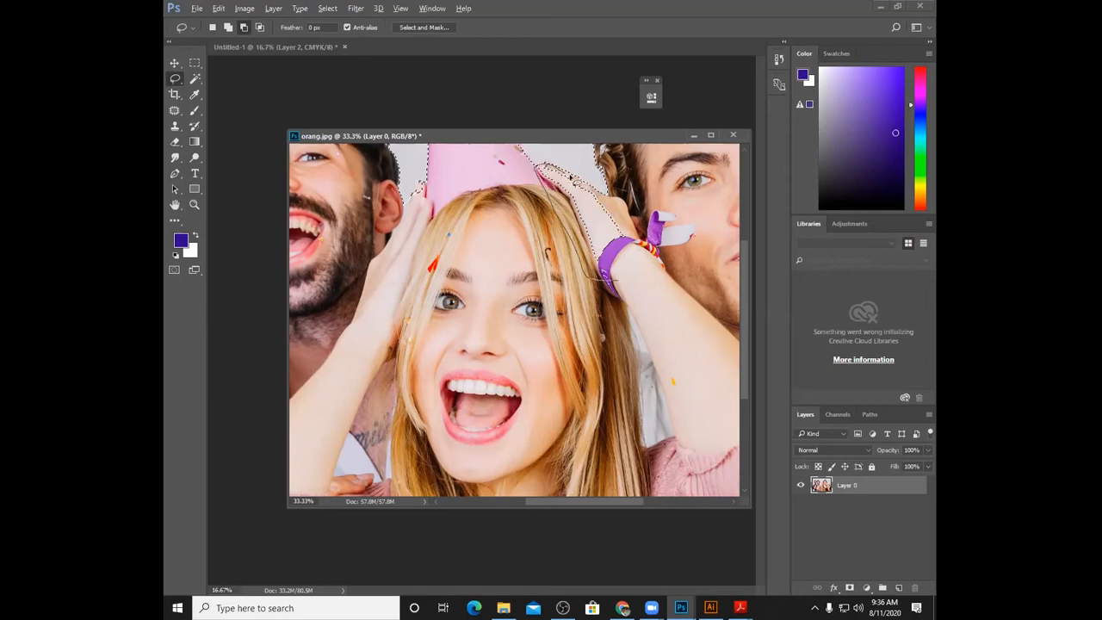
{"action": "left_click_drag", "start_coordinate": [629, 277], "coordinate": [632, 319]}
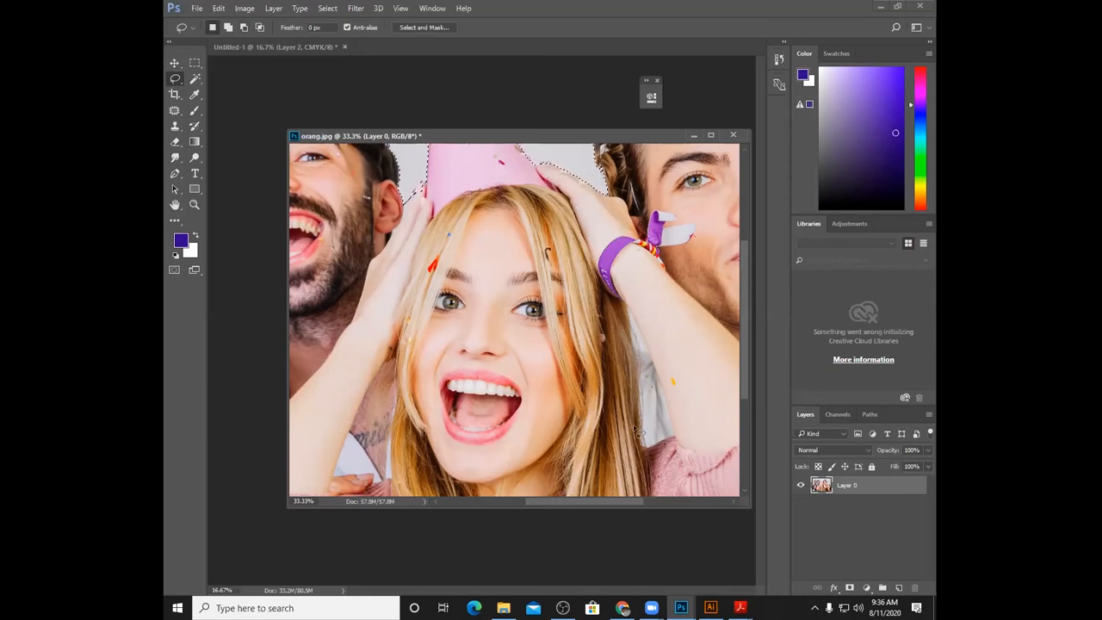
{"action": "key", "text": "ctrl+minus"}
{"action": "key", "text": "ctrl+minus"}
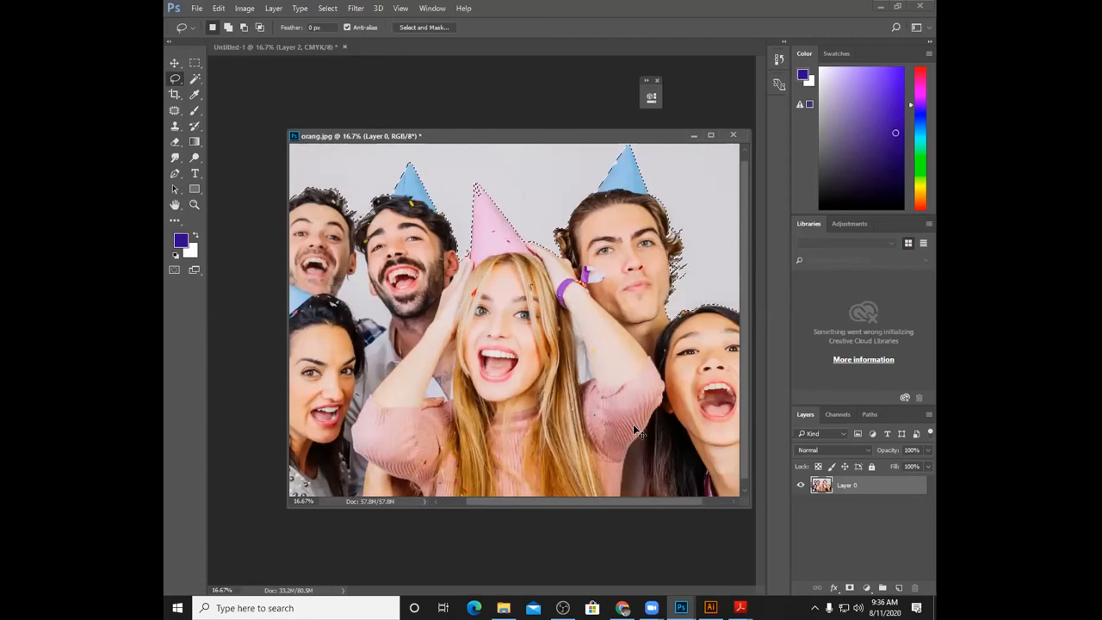
{"action": "key", "text": "ctrl+minus"}
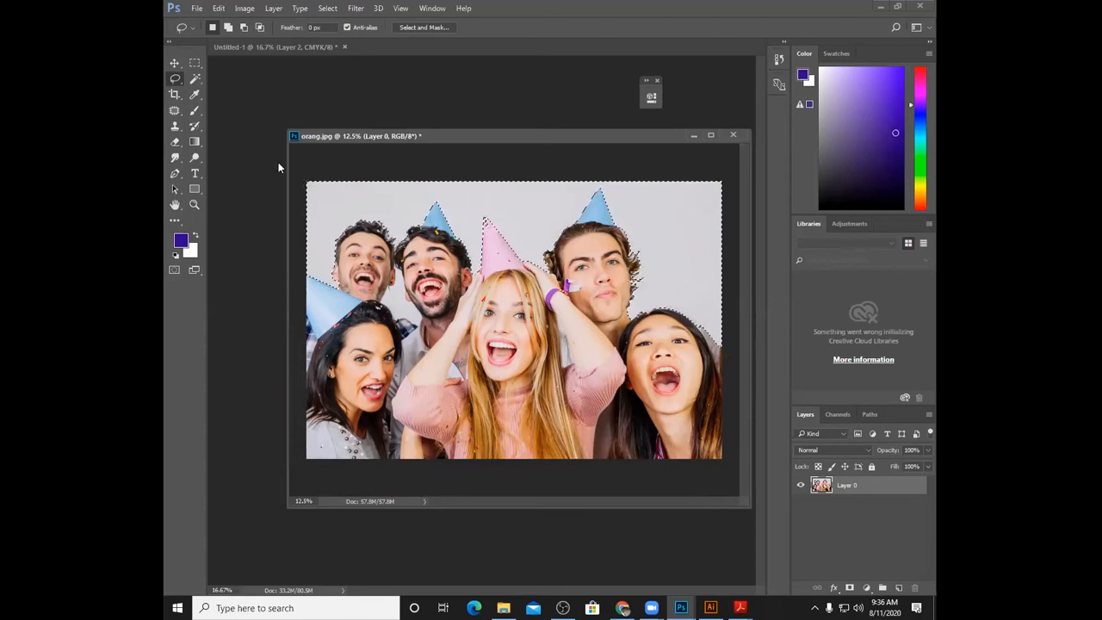
- Try adding the bearded man's light shirt area to the selection with the Magic Wand, and subtract it again with the Lasso Tool
{"action": "left_click", "coordinate": [194, 79]}
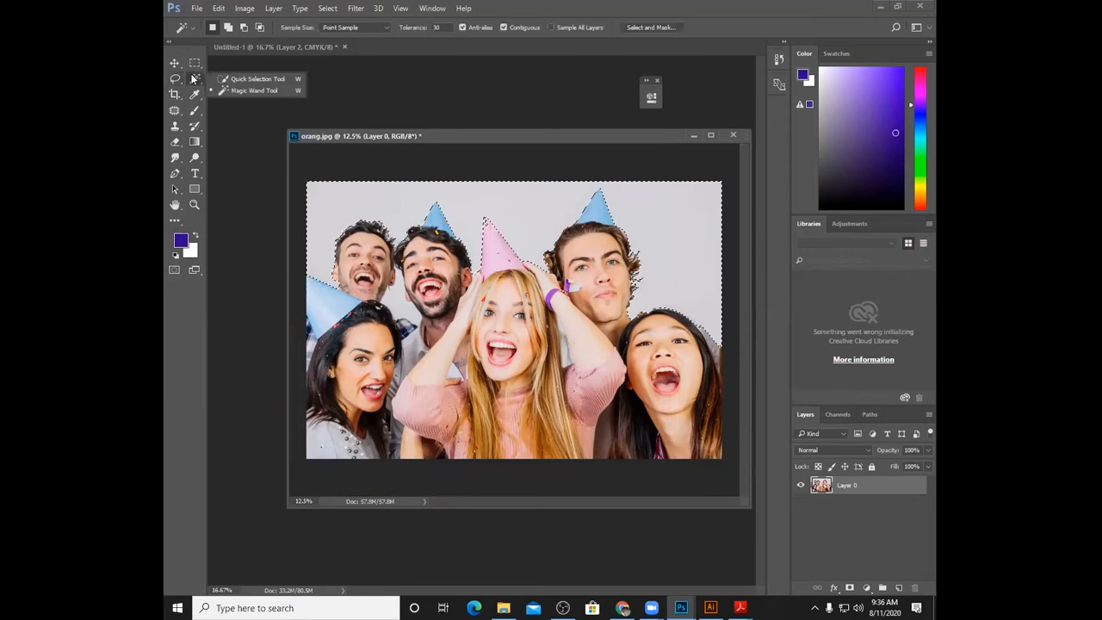
{"action": "left_click", "coordinate": [245, 90]}
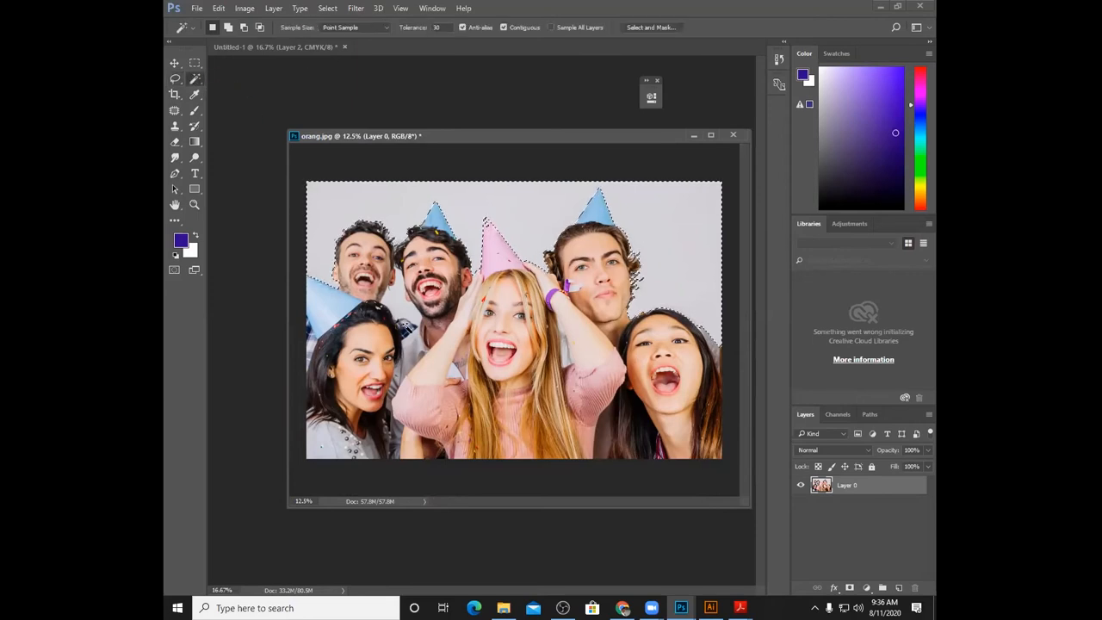
{"action": "key", "text": "shift"}
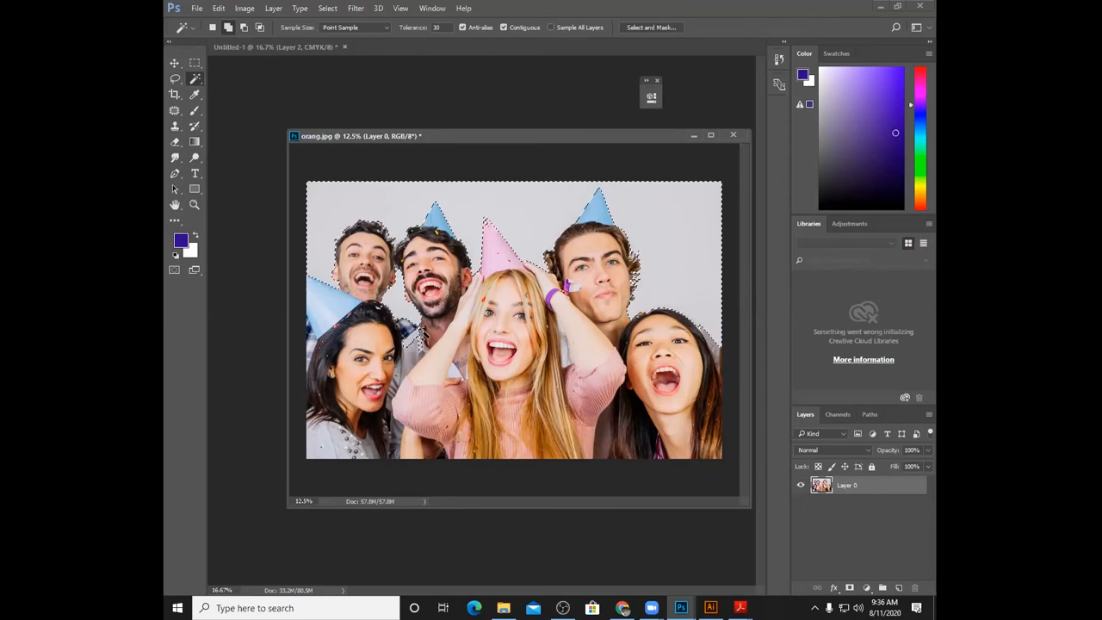
{"action": "left_click", "coordinate": [175, 80]}
{"action": "mouse_move", "coordinate": [403, 366]}
{"action": "left_mouse_down"}
{"action": "mouse_move", "coordinate": [402, 334]}
{"action": "mouse_move", "coordinate": [430, 326]}
{"action": "mouse_move", "coordinate": [436, 350]}
{"action": "mouse_move", "coordinate": [405, 368]}
{"action": "mouse_move", "coordinate": [424, 404]}
{"action": "left_mouse_up"}
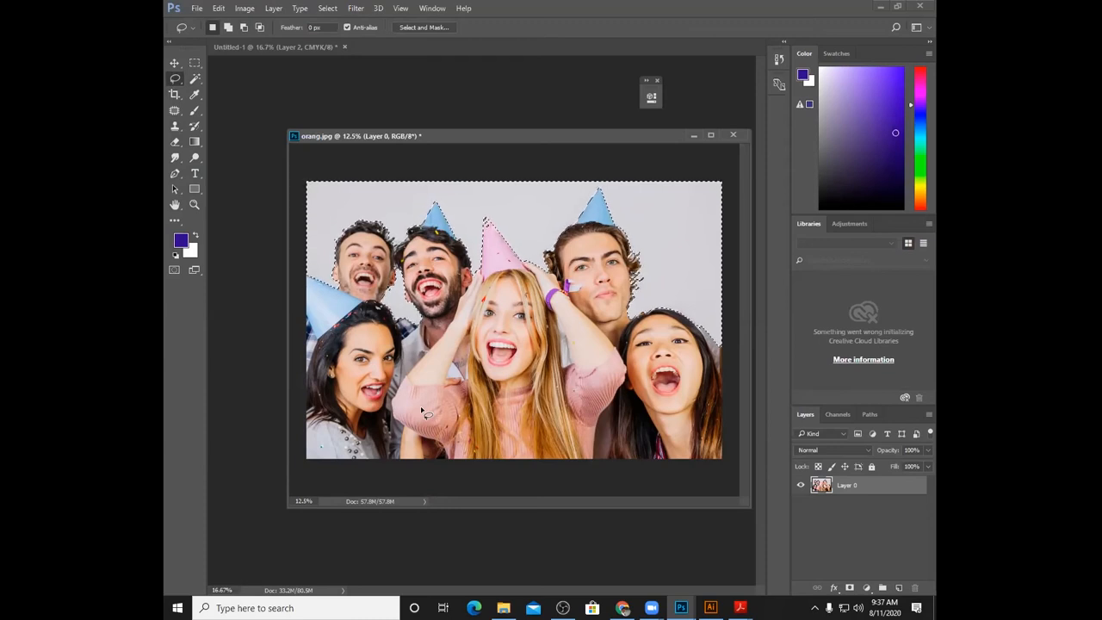
- Subtract the stray selected patch at the tip of the pink party hat using the Polygonal Lasso Tool
{"action": "scroll", "coordinate": [421, 411], "scroll_direction": "up", "scroll_amount": 3}
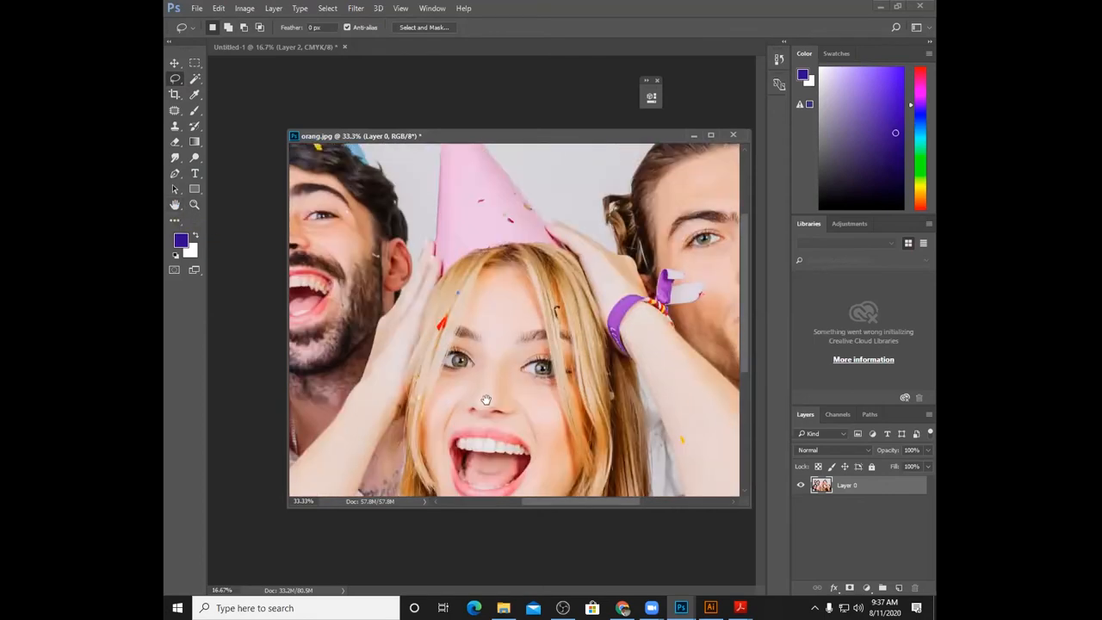
{"action": "left_click_drag", "start_coordinate": [459, 249], "coordinate": [481, 378]}
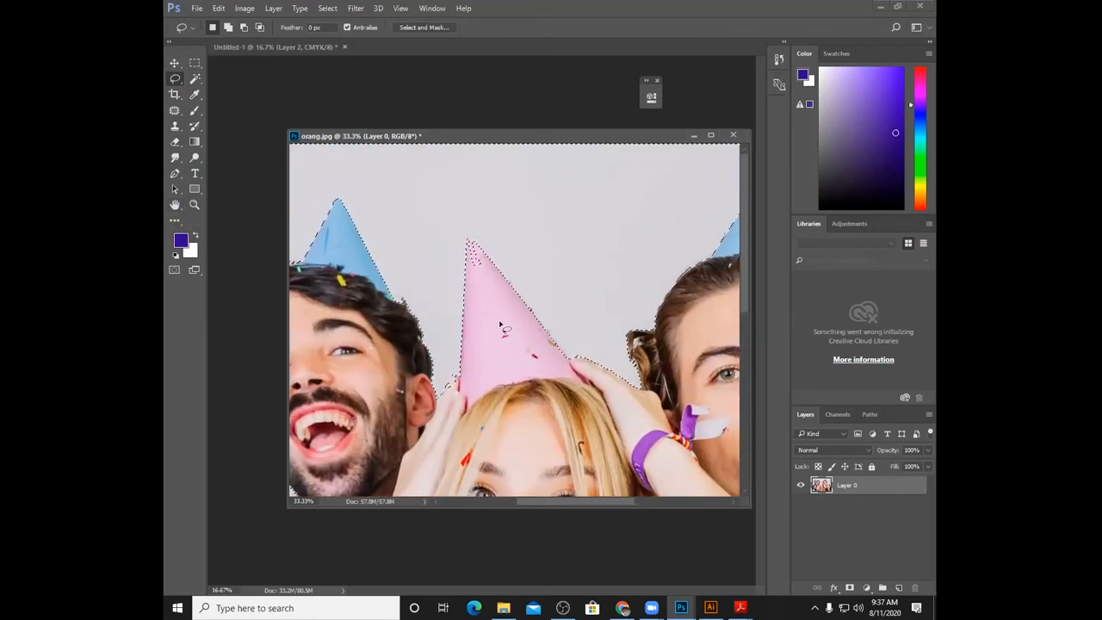
{"action": "right_click", "coordinate": [175, 80]}
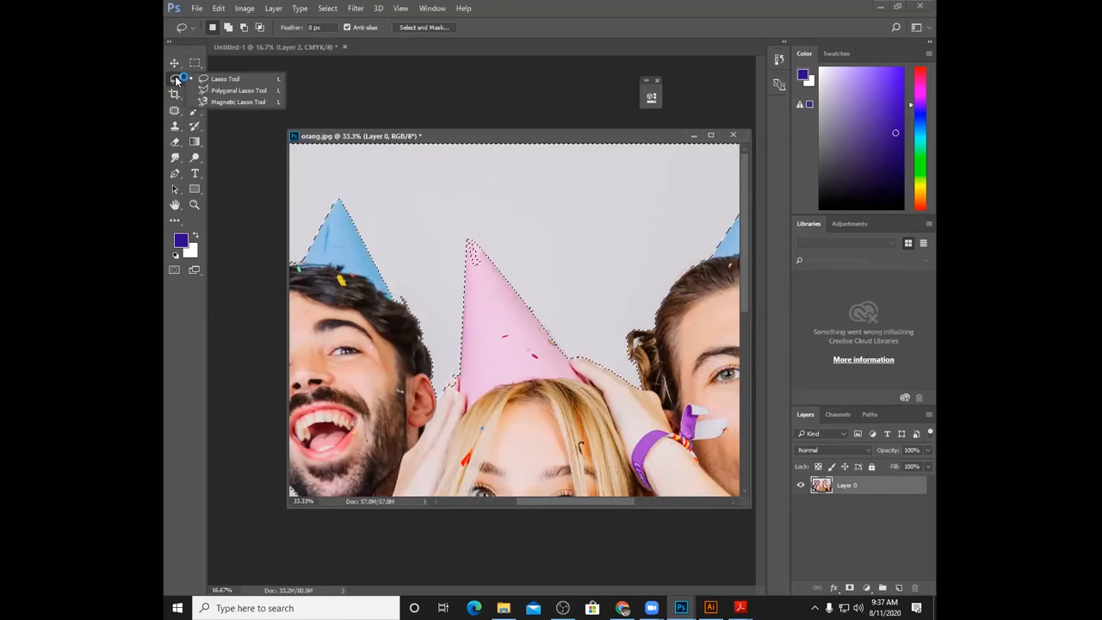
{"action": "left_click", "coordinate": [225, 86]}
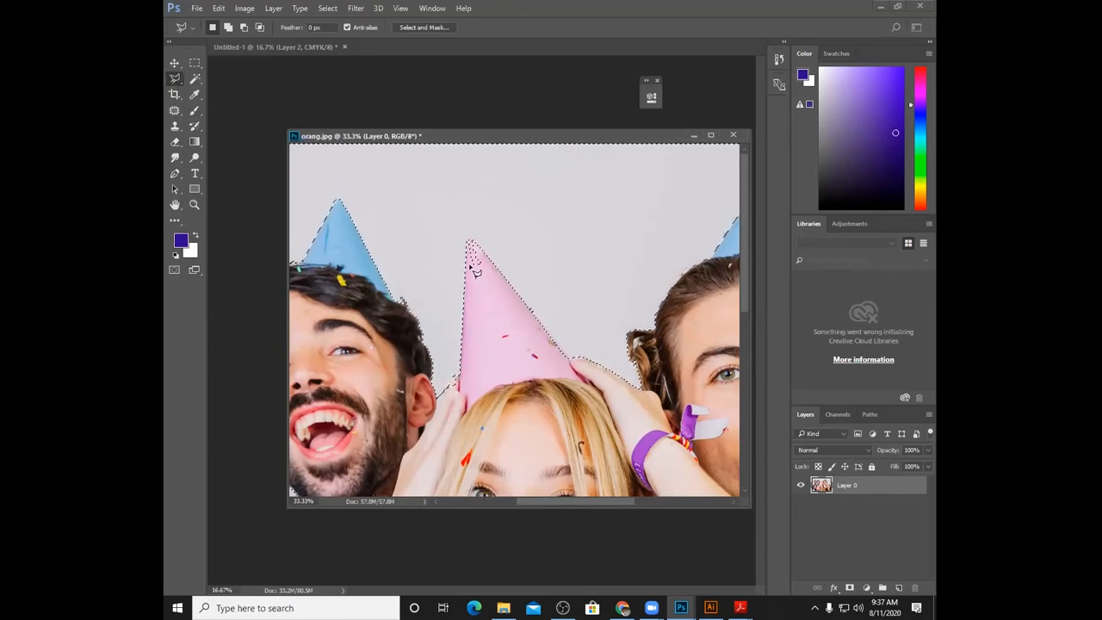
{"action": "key", "text": "alt"}
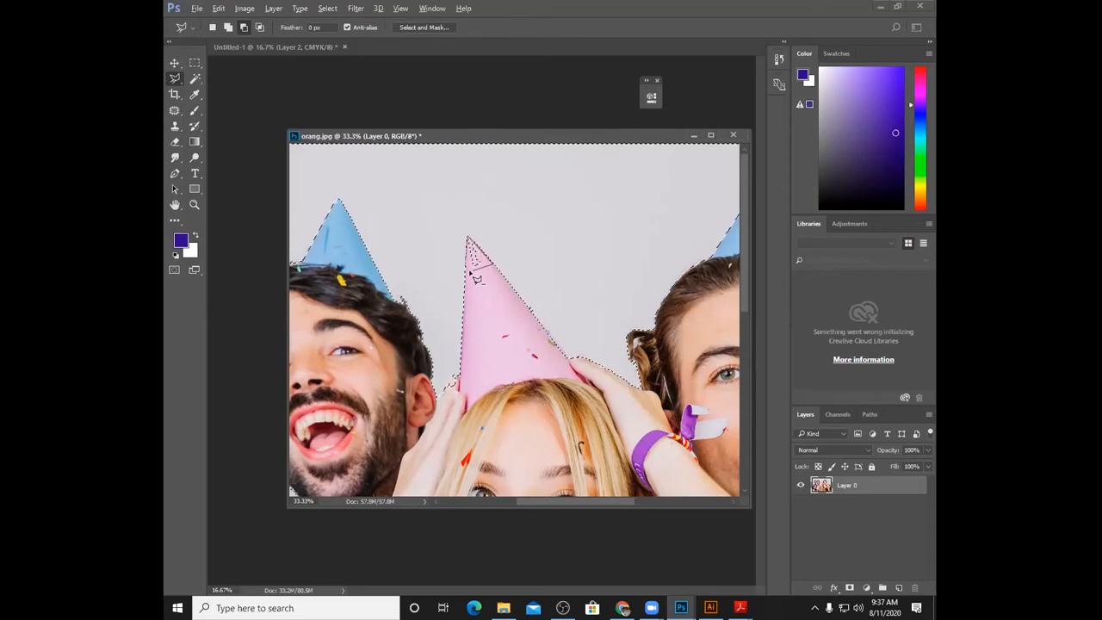
{"action": "double_click", "coordinate": [464, 266]}
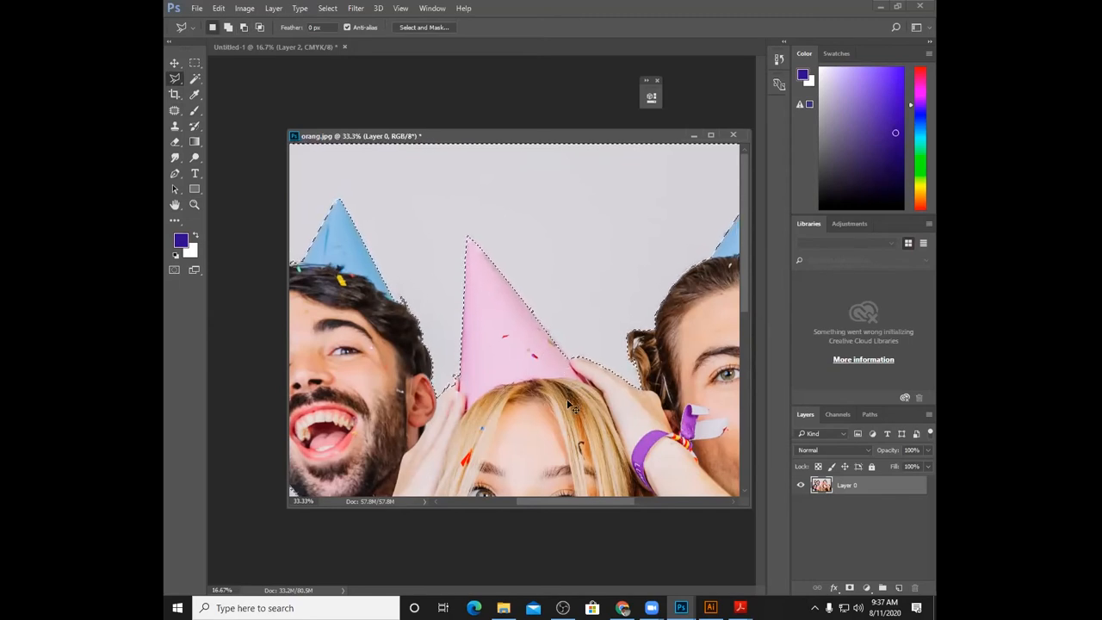
{"action": "key", "text": "ctrl+minus"}
{"action": "key", "text": "ctrl+minus"}
{"action": "key", "text": "ctrl+minus"}
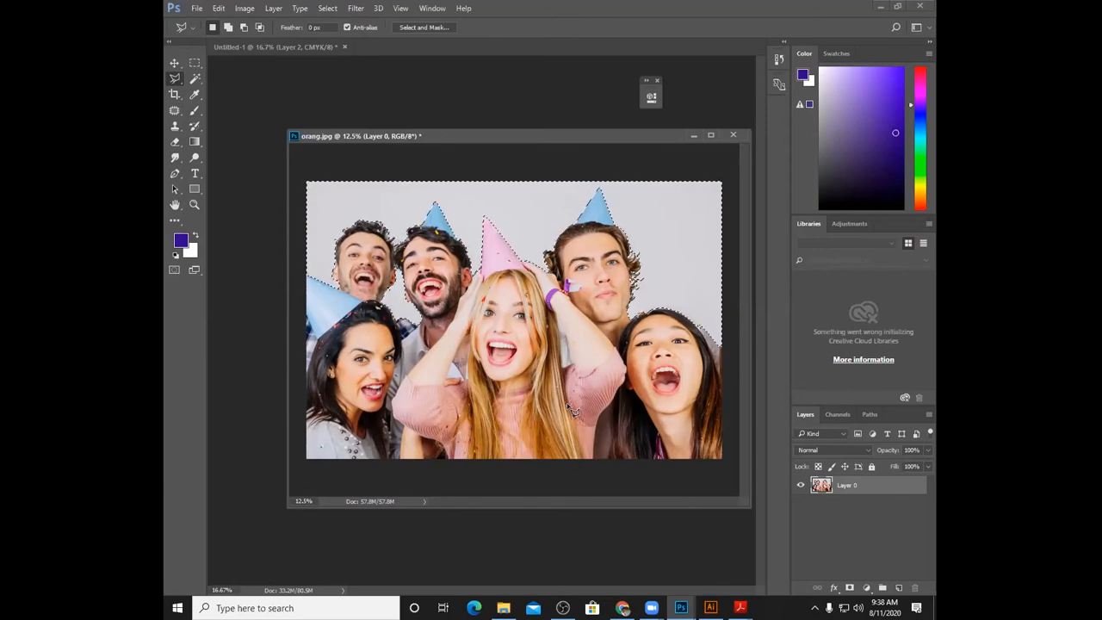
- Add the backdrop gap between the blonde hair and the forearm below the wristband to the selection with the Magic Wand at tolerance 10
{"action": "key", "text": "ctrl+plus"}
{"action": "key", "text": "ctrl+plus"}
{"action": "key", "text": "ctrl+plus"}
{"action": "key", "text": "ctrl+plus"}
{"action": "key", "text": "ctrl+plus"}
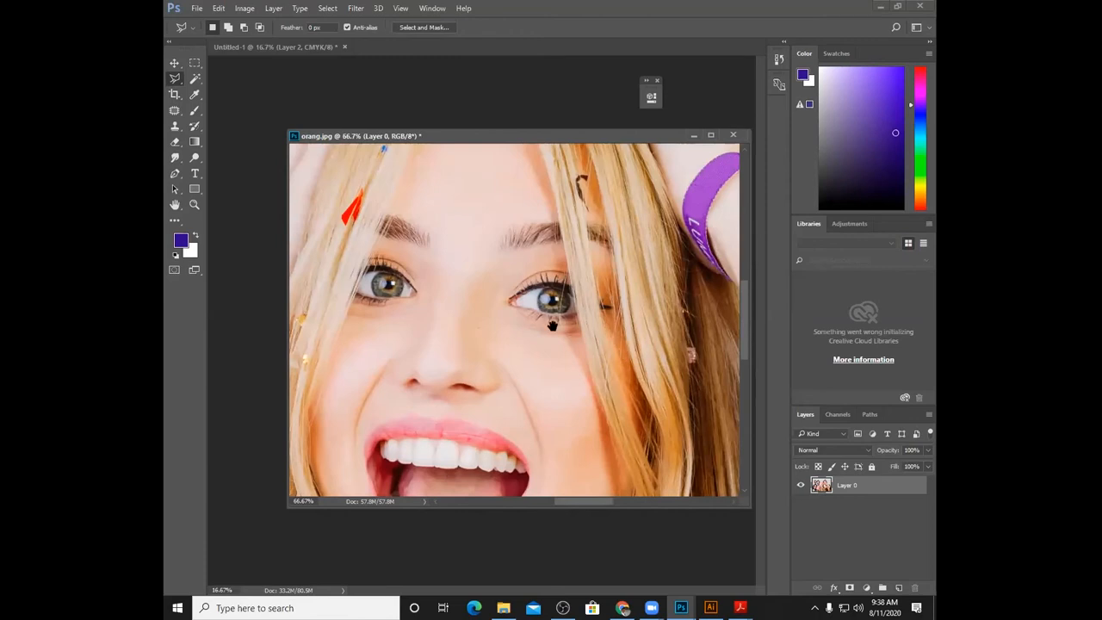
{"action": "scroll", "coordinate": [615, 342], "scroll_direction": "right", "scroll_amount": 5}
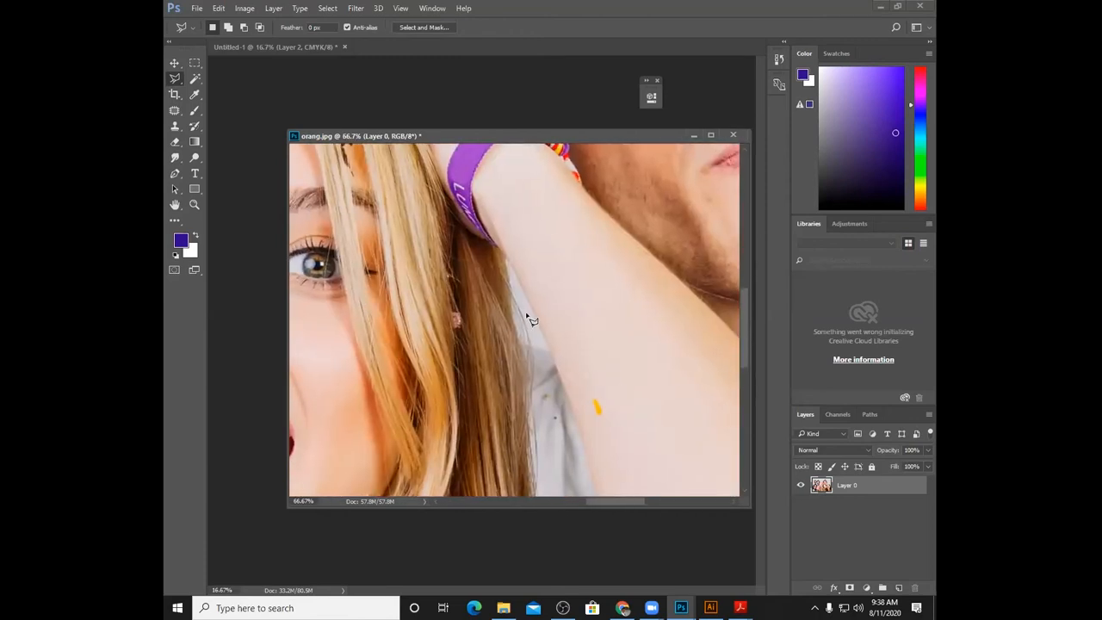
{"action": "left_click", "coordinate": [195, 78]}
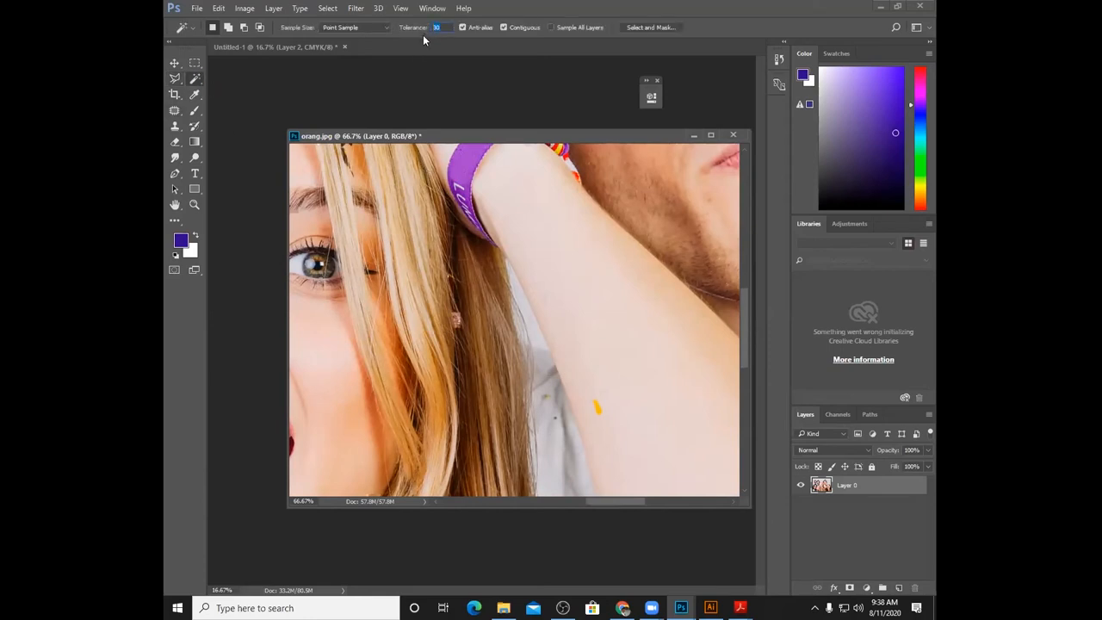
{"action": "type", "text": "10"}
{"action": "key", "text": "shift"}
{"action": "left_click", "coordinate": [520, 298]}
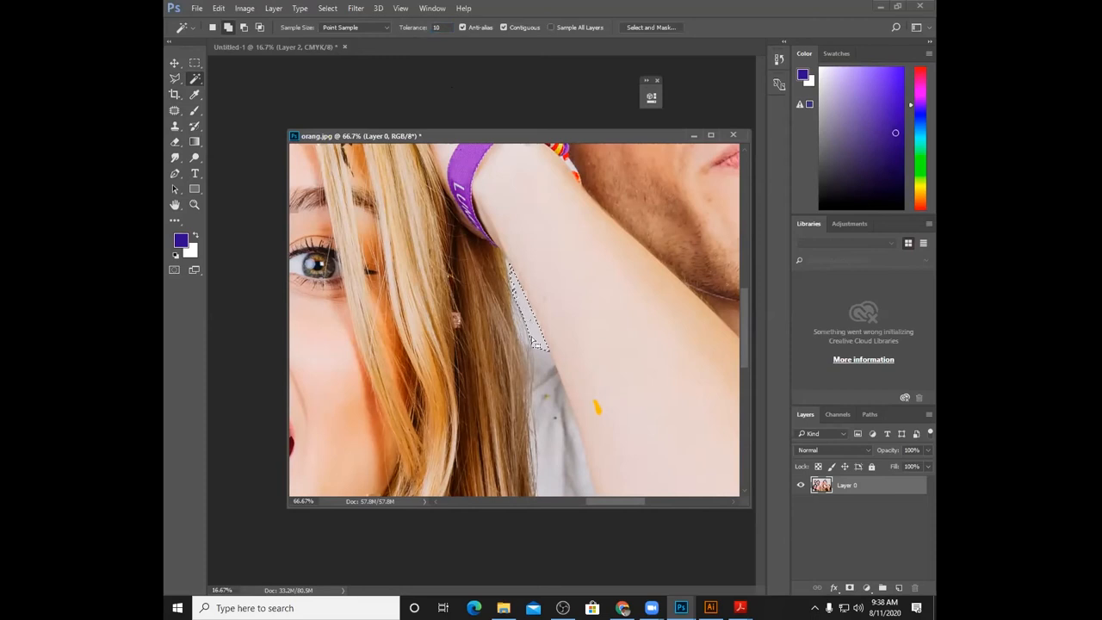
{"action": "scroll", "coordinate": [530, 339], "scroll_direction": "down", "scroll_amount": 5}
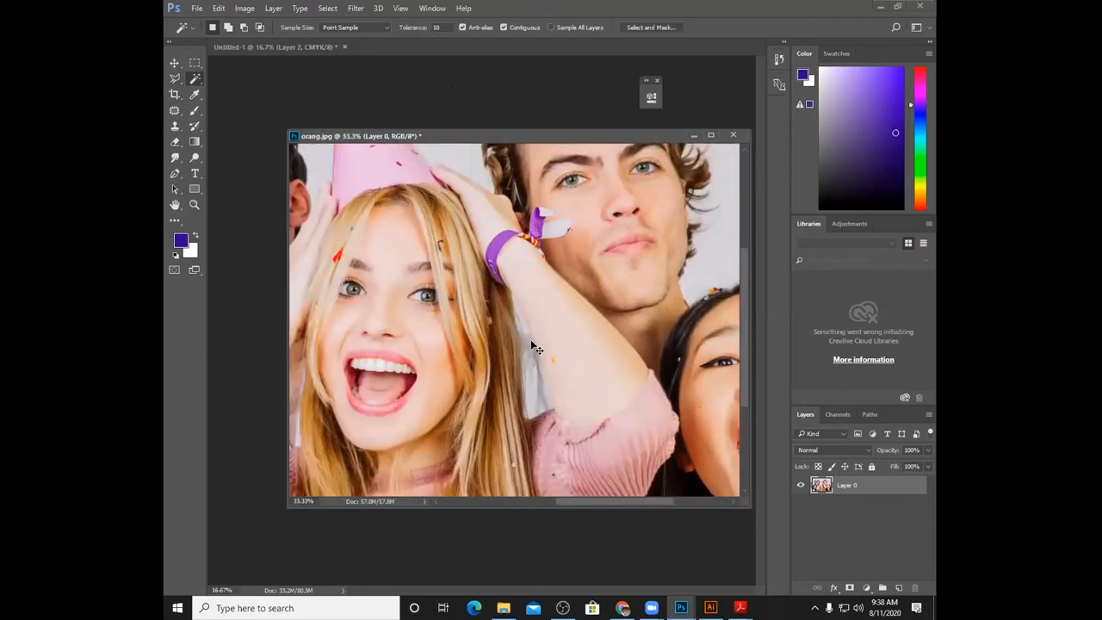
{"action": "scroll", "coordinate": [530, 339], "scroll_direction": "down", "scroll_amount": 1}
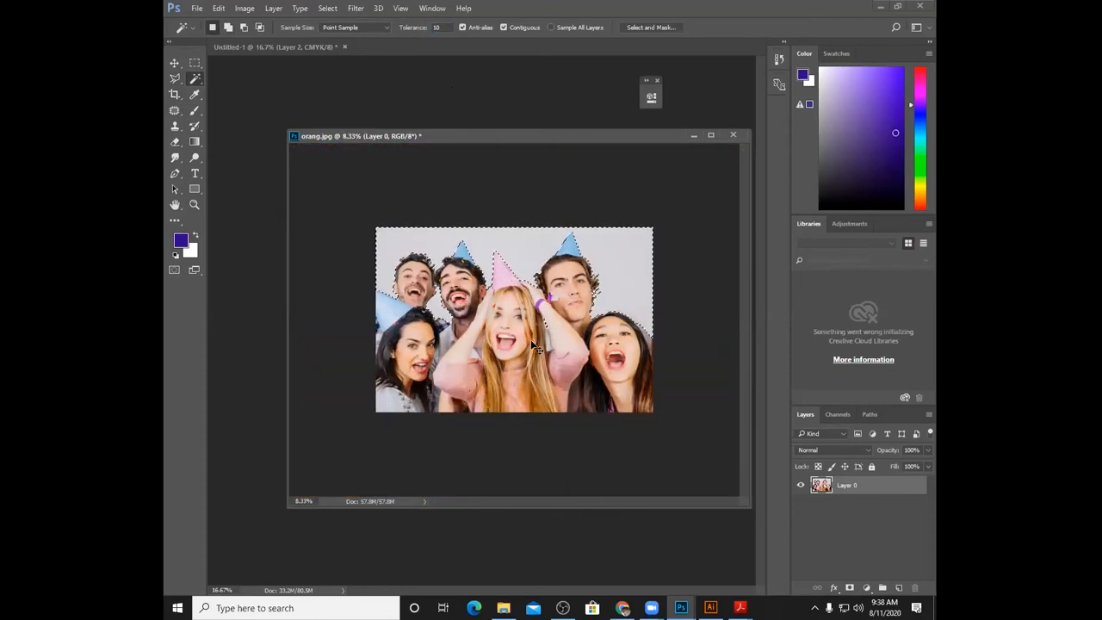
{"action": "scroll", "coordinate": [530, 339], "scroll_direction": "up", "scroll_amount": 2}
{"action": "scroll", "coordinate": [530, 339], "scroll_direction": "down", "scroll_amount": 1}
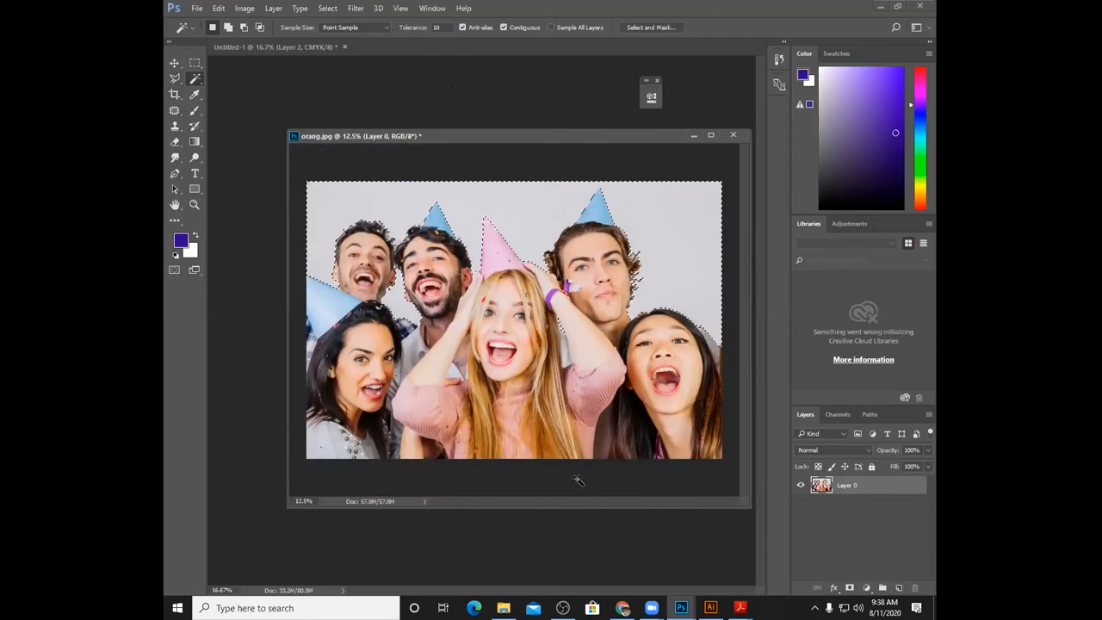
{"action": "mouse_move", "coordinate": [556, 605]}
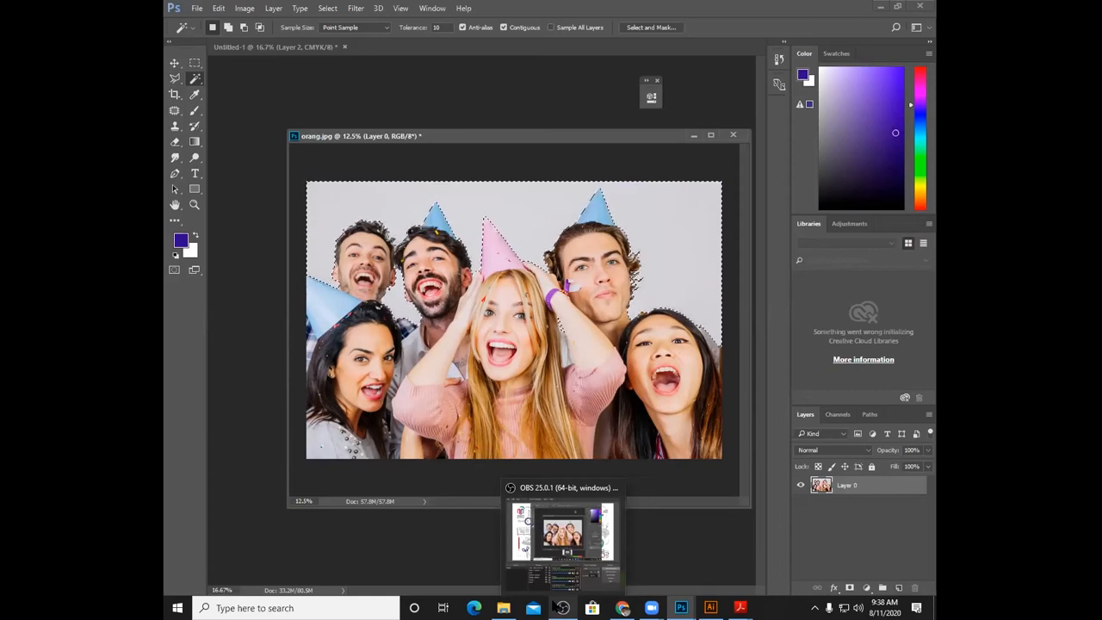
{"action": "left_click", "coordinate": [559, 608]}
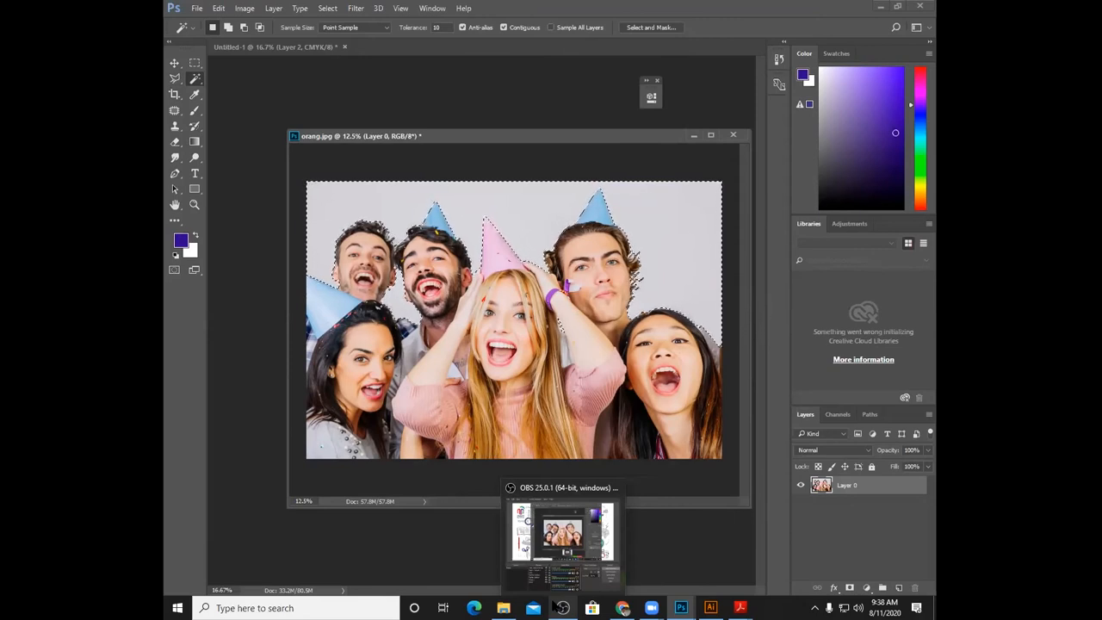
- Save the backdrop selection as a new channel named lengkap in orang.jpg, and deselect it
{"action": "left_click", "coordinate": [329, 9]}
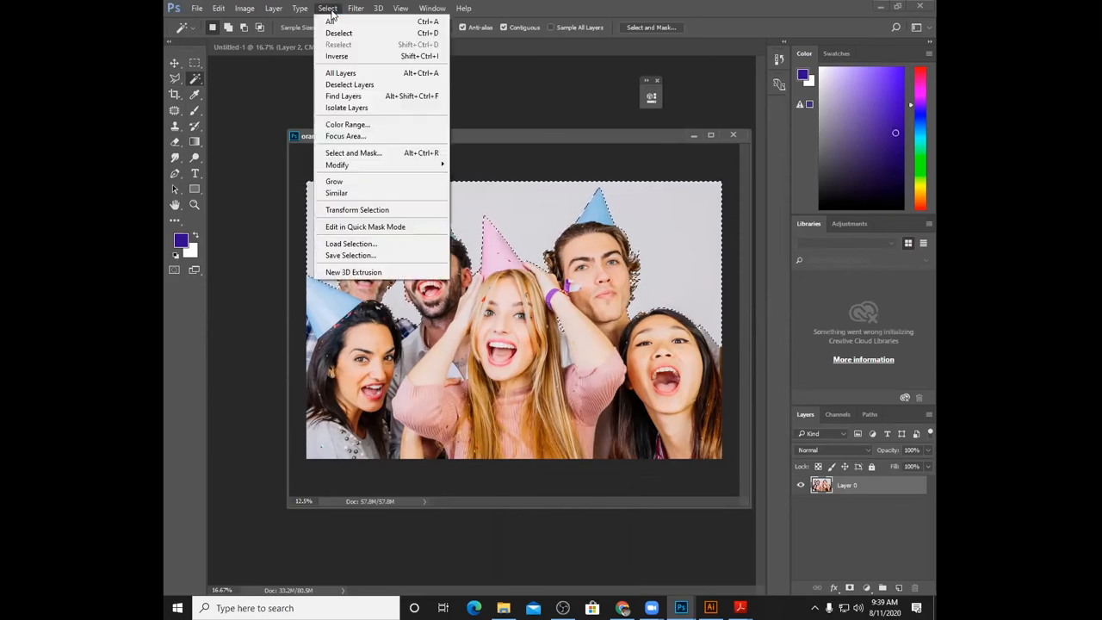
{"action": "left_click", "coordinate": [385, 258]}
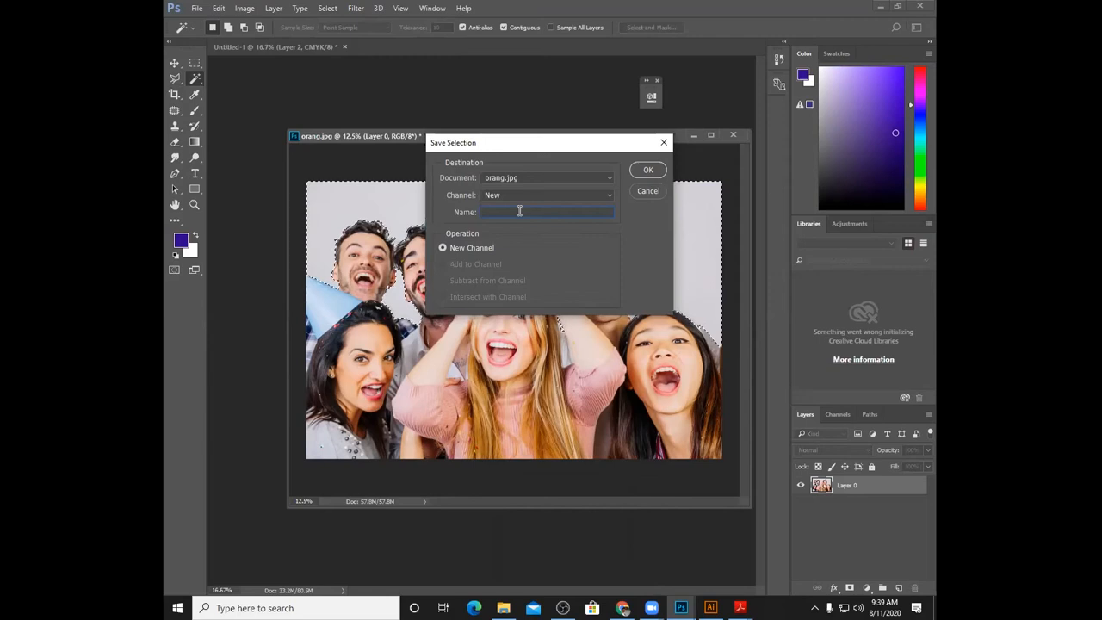
{"action": "type", "text": "lengkap"}
{"action": "left_click", "coordinate": [644, 171]}
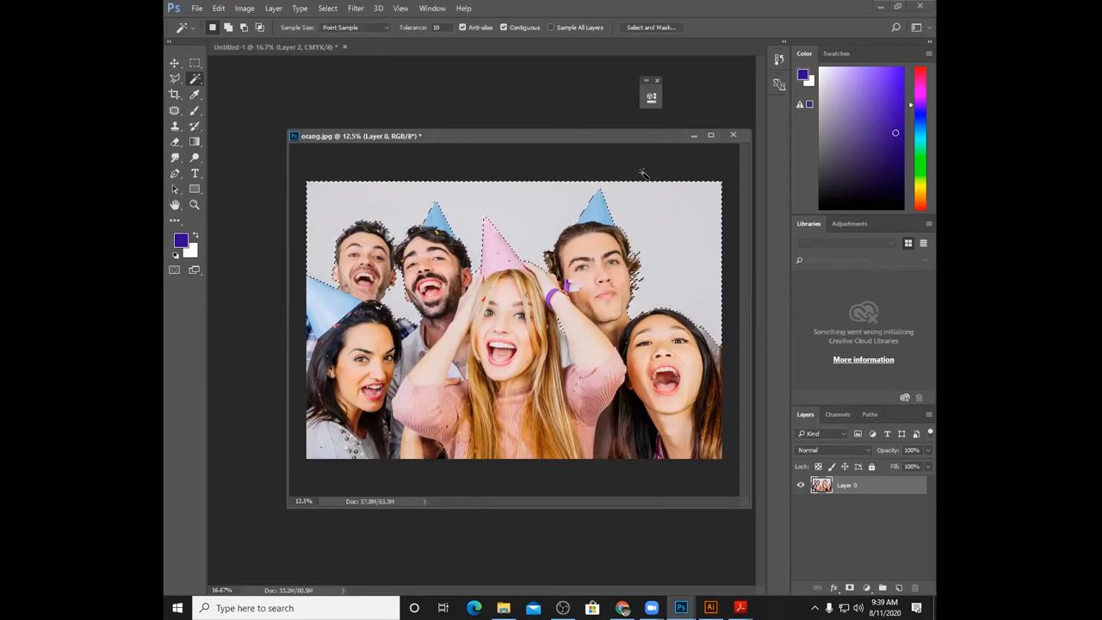
{"action": "key", "text": "ctrl+d"}
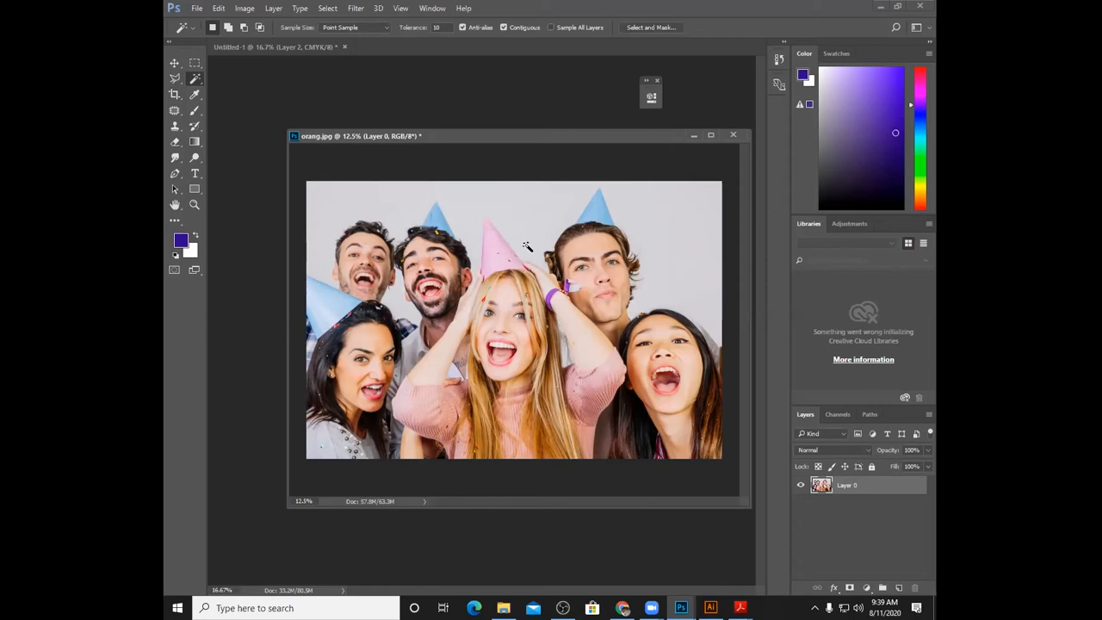
- Load the saved lengkap channel of orang.jpg as a new selection
{"action": "left_click", "coordinate": [328, 10]}
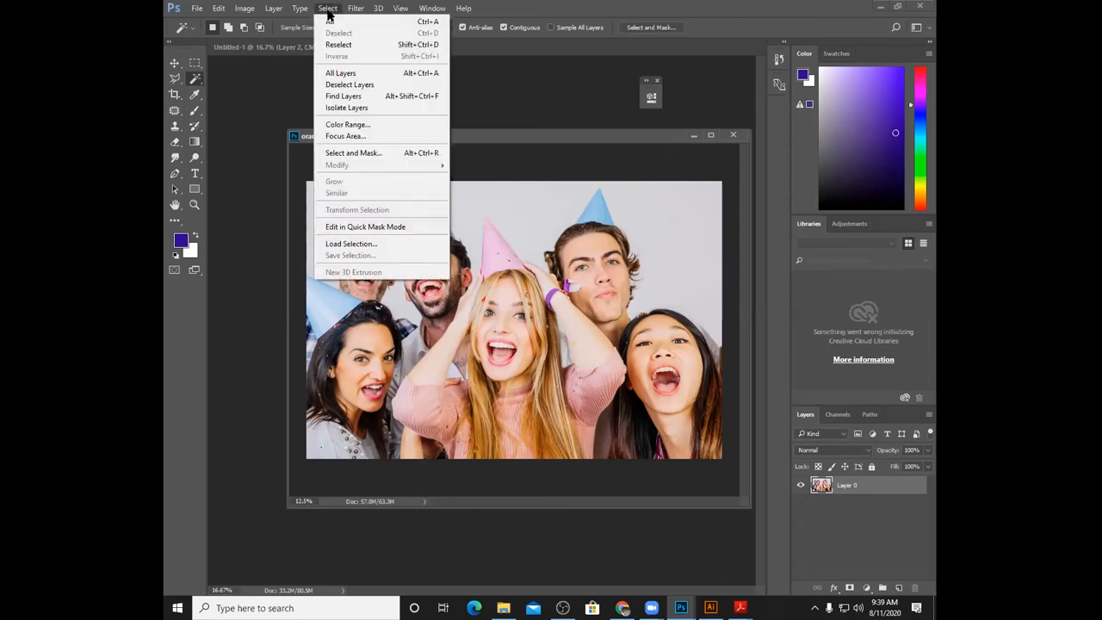
{"action": "left_click", "coordinate": [351, 244]}
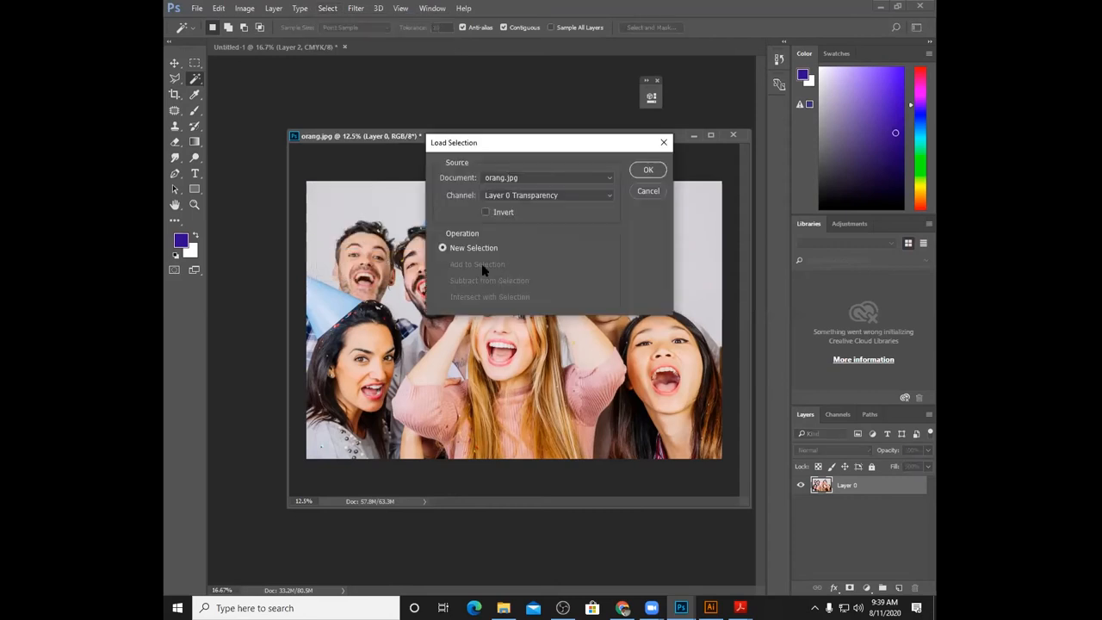
{"action": "left_click", "coordinate": [609, 194]}
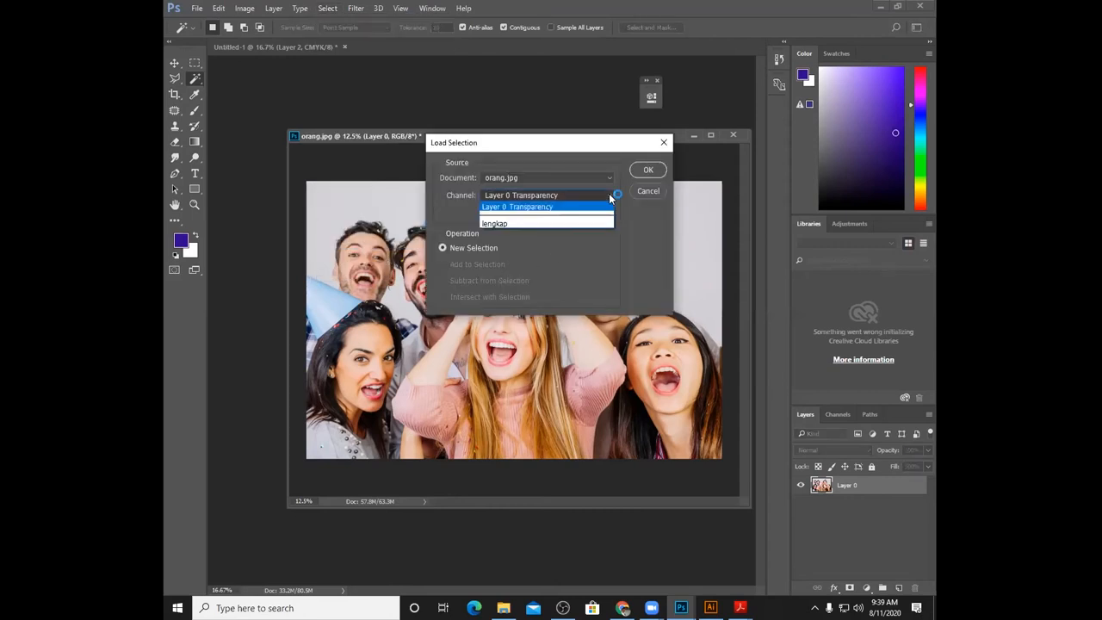
{"action": "left_click", "coordinate": [587, 224]}
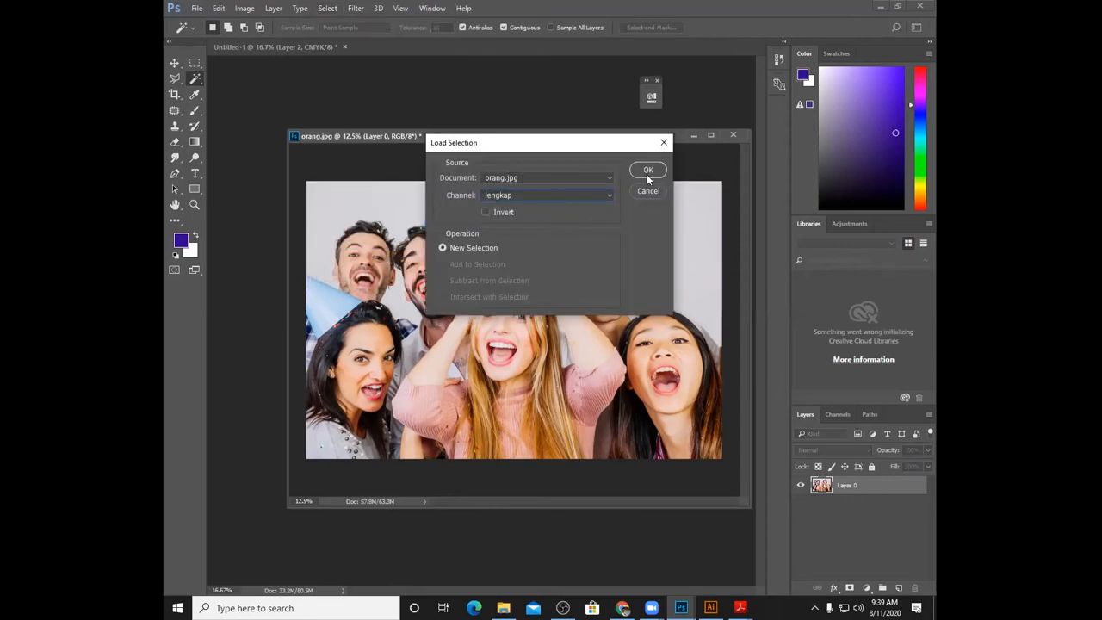
{"action": "left_click", "coordinate": [647, 171]}
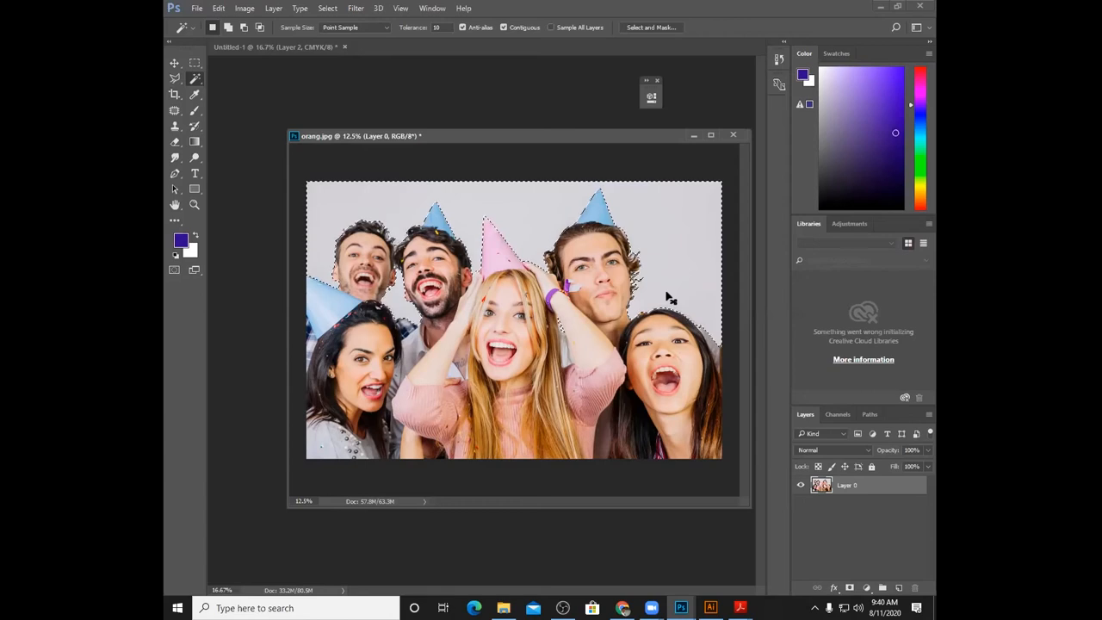
- Deselect the layer and the loaded backdrop selection, and make Layer 0 active again
{"action": "left_click", "coordinate": [327, 9]}
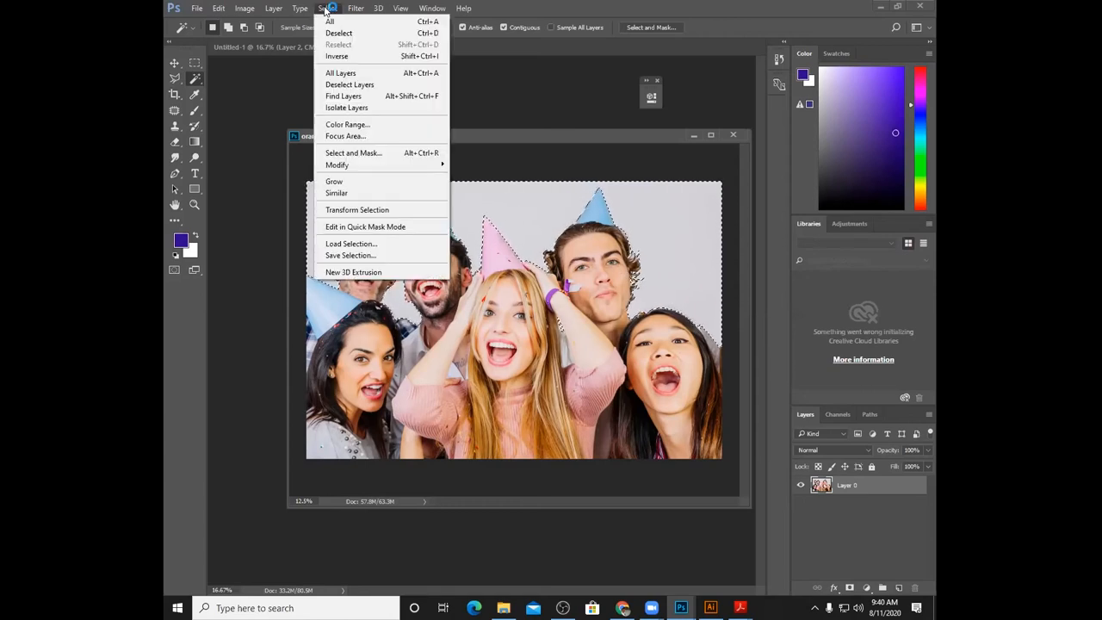
{"action": "left_click", "coordinate": [347, 84]}
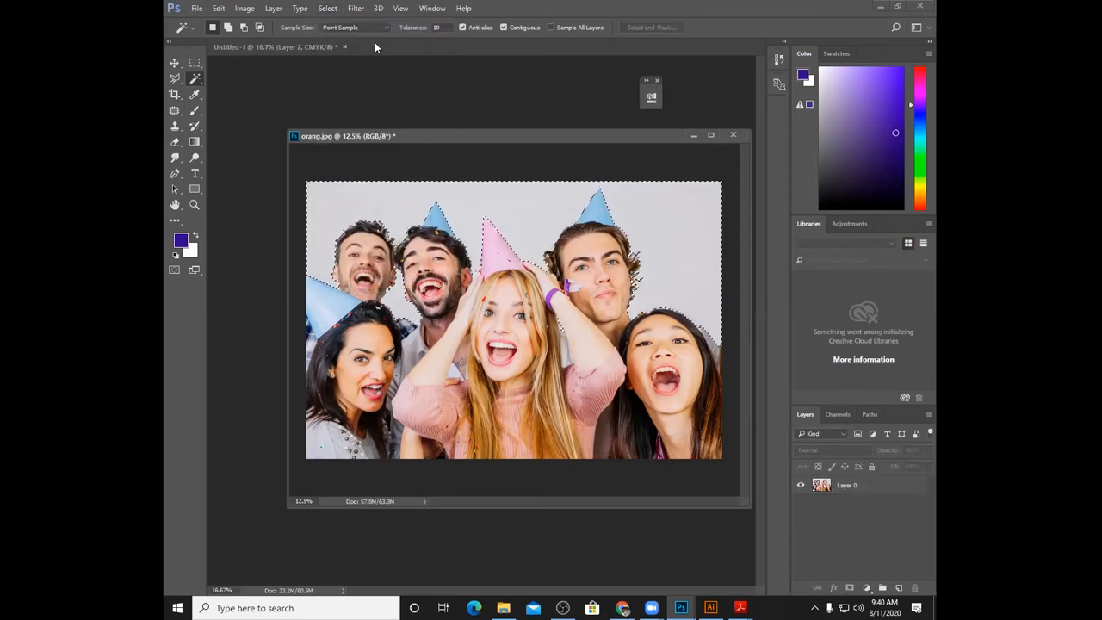
{"action": "left_click", "coordinate": [327, 11]}
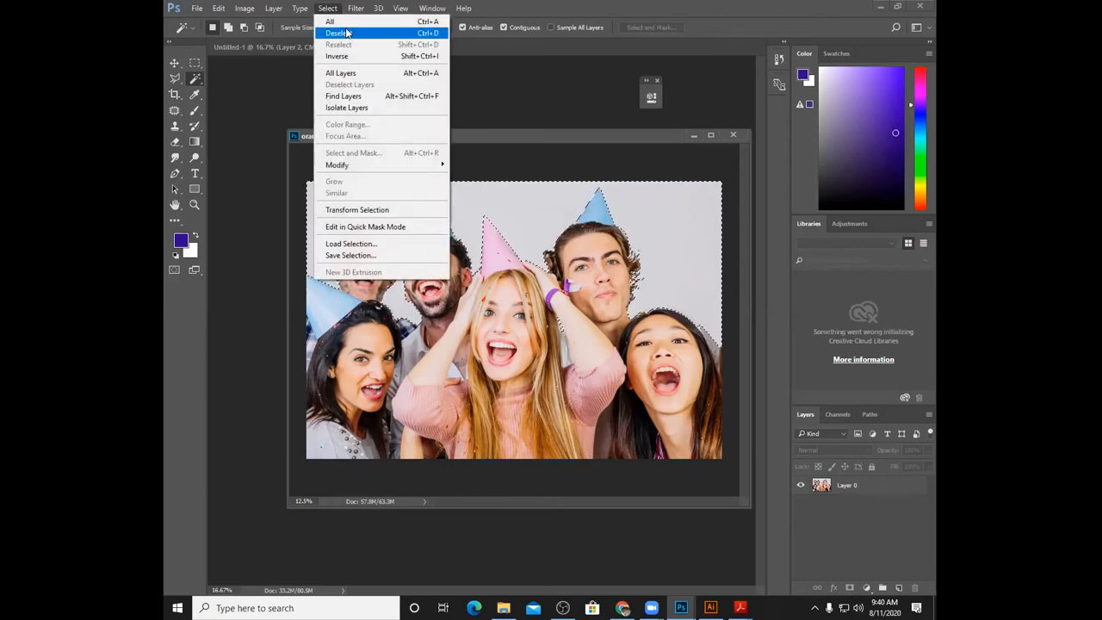
{"action": "left_click", "coordinate": [347, 33]}
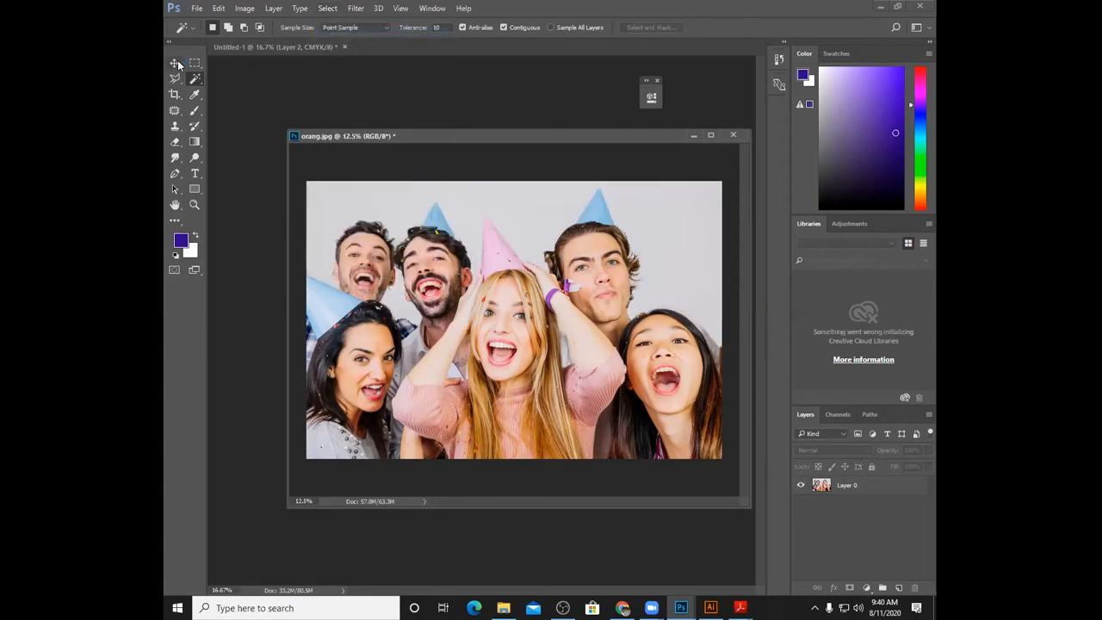
{"action": "left_click", "coordinate": [853, 486]}
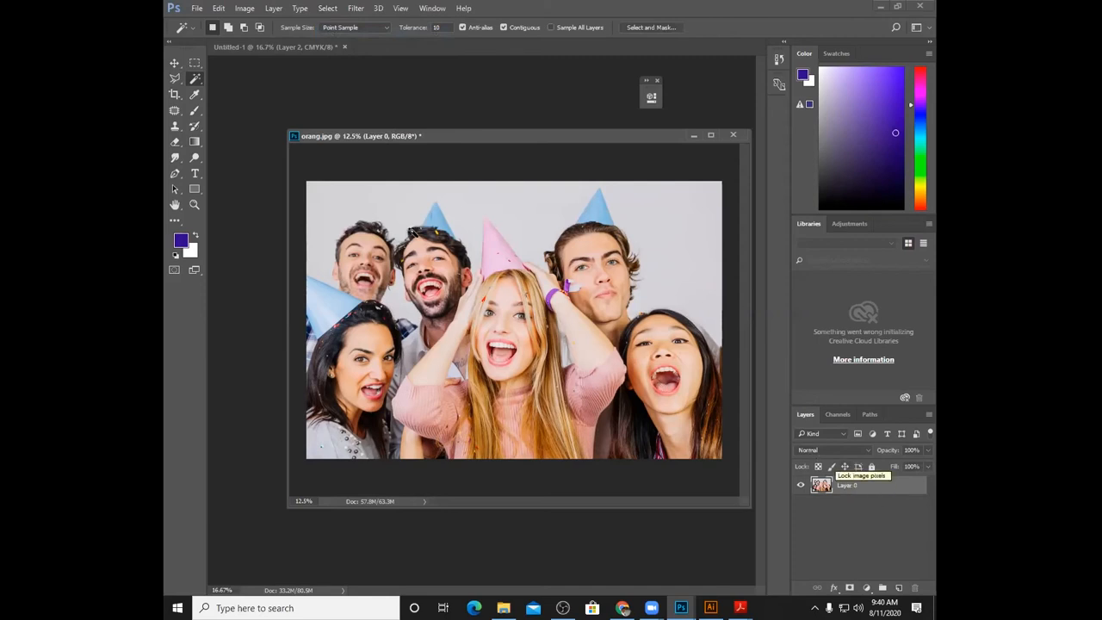
- Select the grey backdrop with the Magic Wand at tolerance 10, and add the gap between the blonde hair and the forearm
{"action": "left_click", "coordinate": [194, 79]}
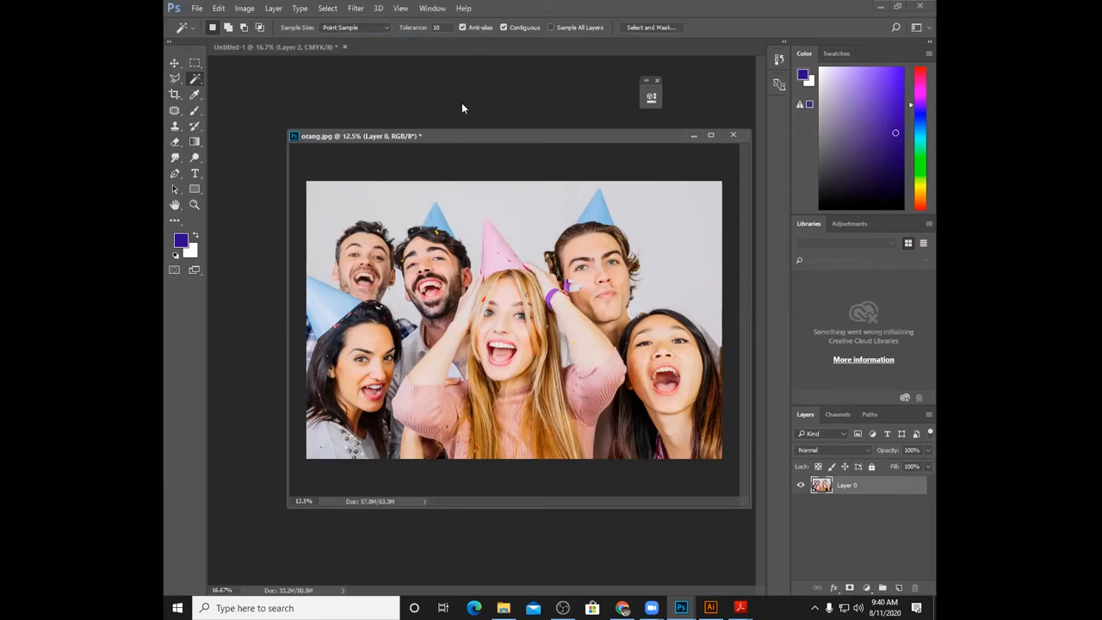
{"action": "left_click", "coordinate": [528, 222]}
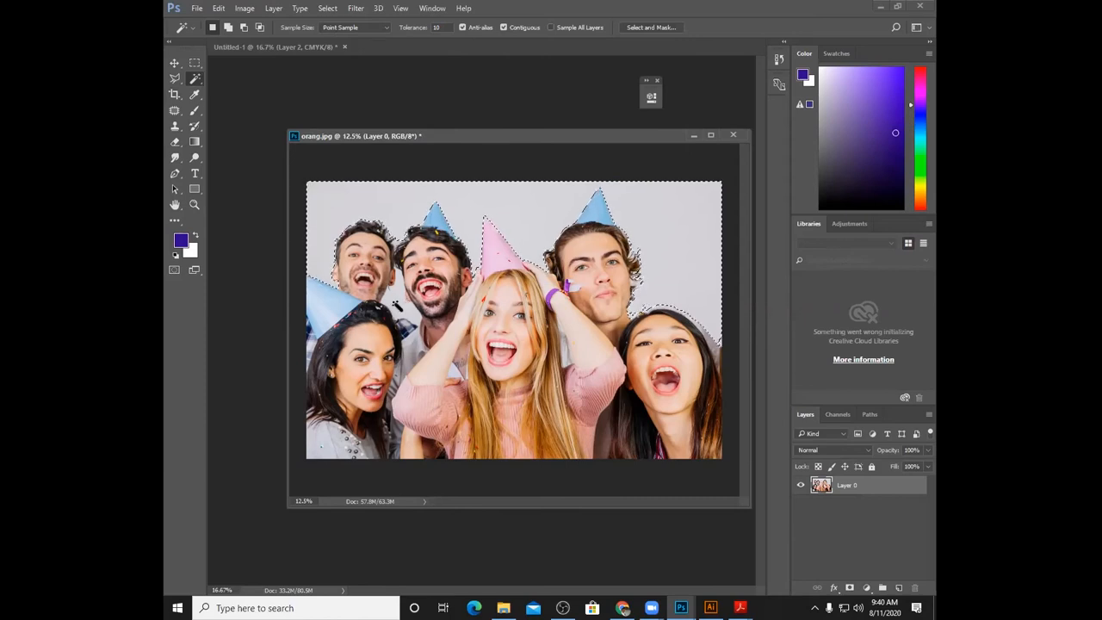
{"action": "left_click", "coordinate": [228, 27]}
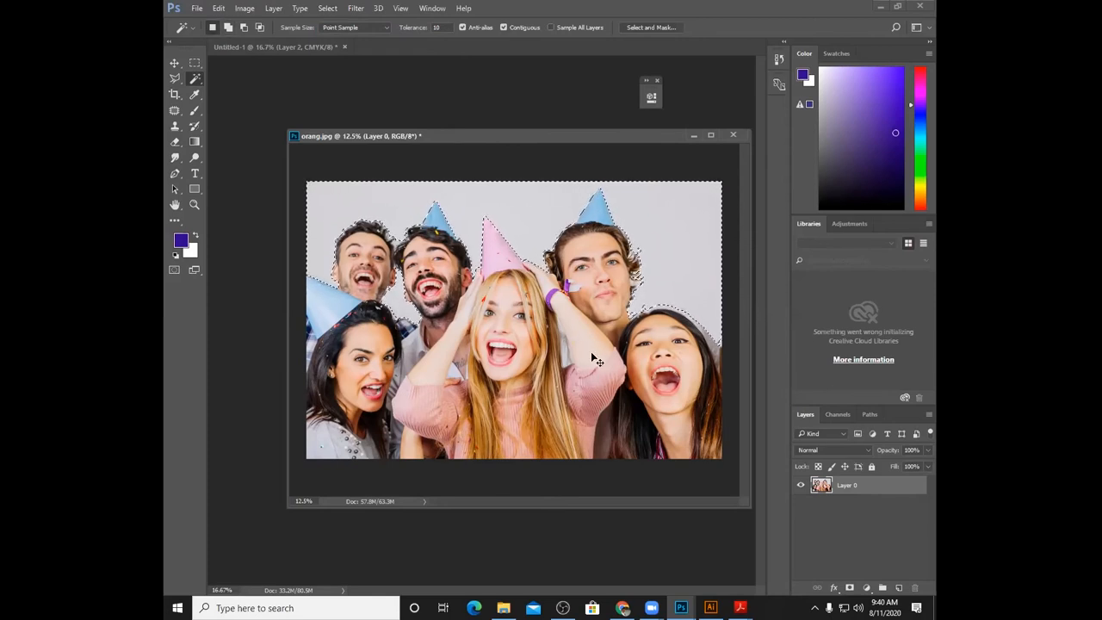
{"action": "key", "text": "ctrl+plus"}
{"action": "key", "text": "ctrl+plus"}
{"action": "key", "text": "ctrl+plus"}
{"action": "key", "text": "ctrl+plus"}
{"action": "key", "text": "ctrl+plus"}
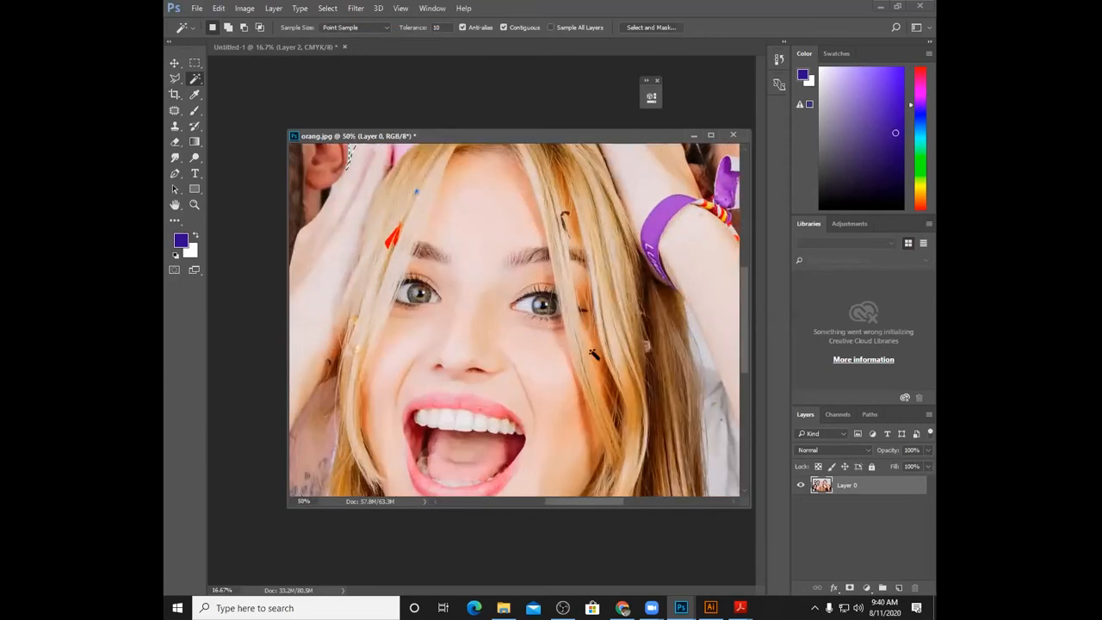
{"action": "key", "text": "shift"}
{"action": "left_click", "coordinate": [704, 350], "text": "shift"}
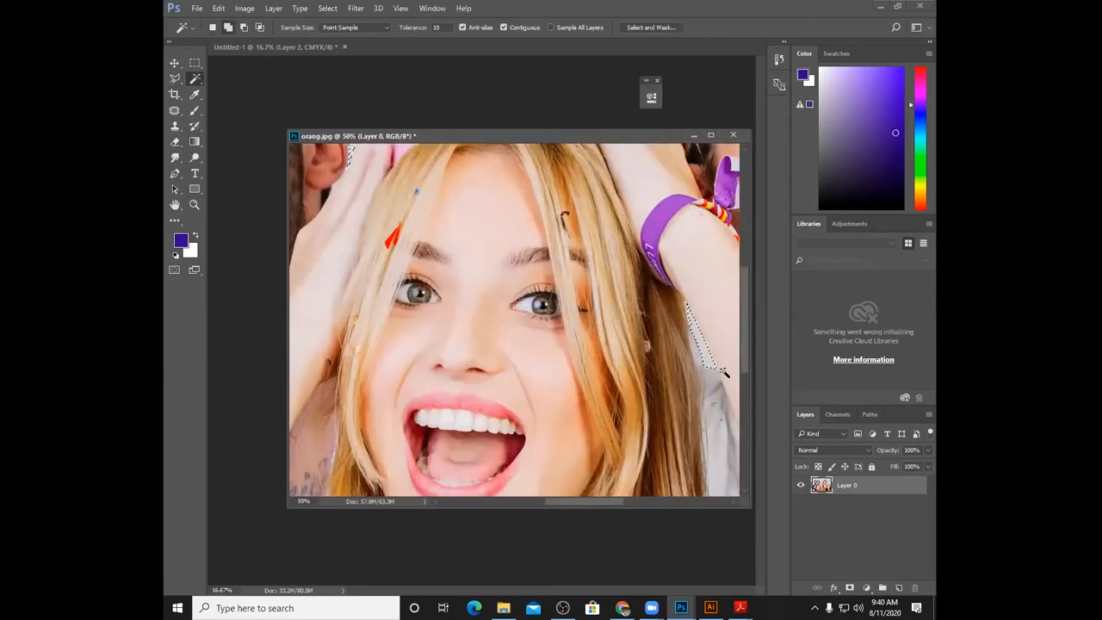
- Add the unselected backdrop fringe above the dark-haired woman's head beside the hatted man to the Magic Wand selection
{"action": "key", "text": "ctrl+minus"}
{"action": "key", "text": "ctrl+minus"}
{"action": "key", "text": "ctrl+minus"}
{"action": "key", "text": "ctrl+minus"}
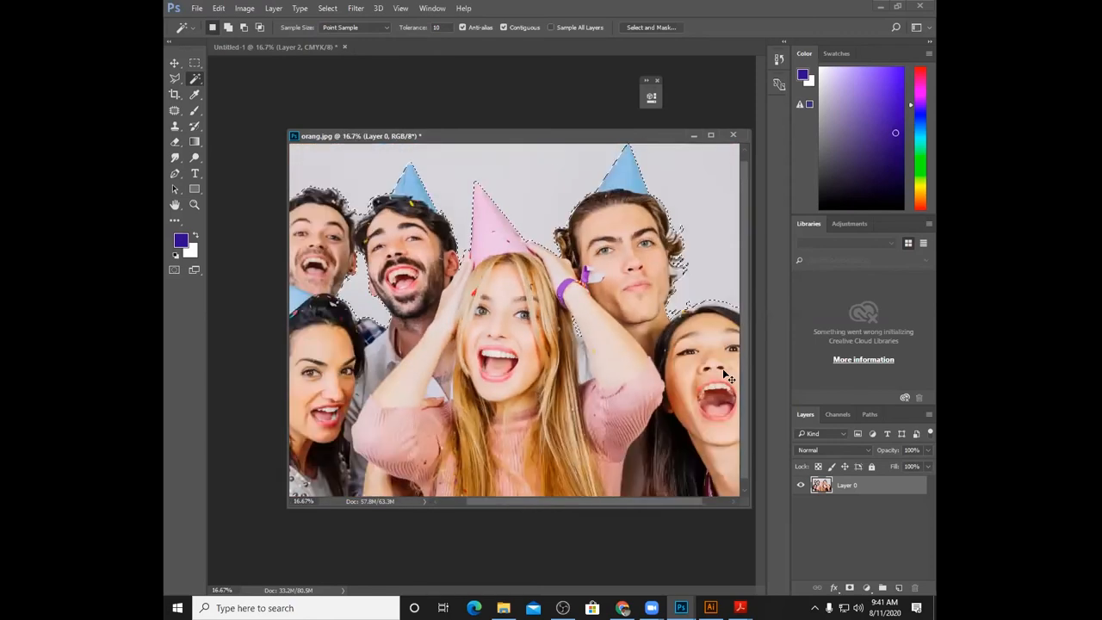
{"action": "key", "text": "ctrl+plus"}
{"action": "key", "text": "ctrl+plus"}
{"action": "key", "text": "ctrl+plus"}
{"action": "key", "text": "space"}
{"action": "left_click_drag", "start_coordinate": [639, 346], "coordinate": [367, 361]}
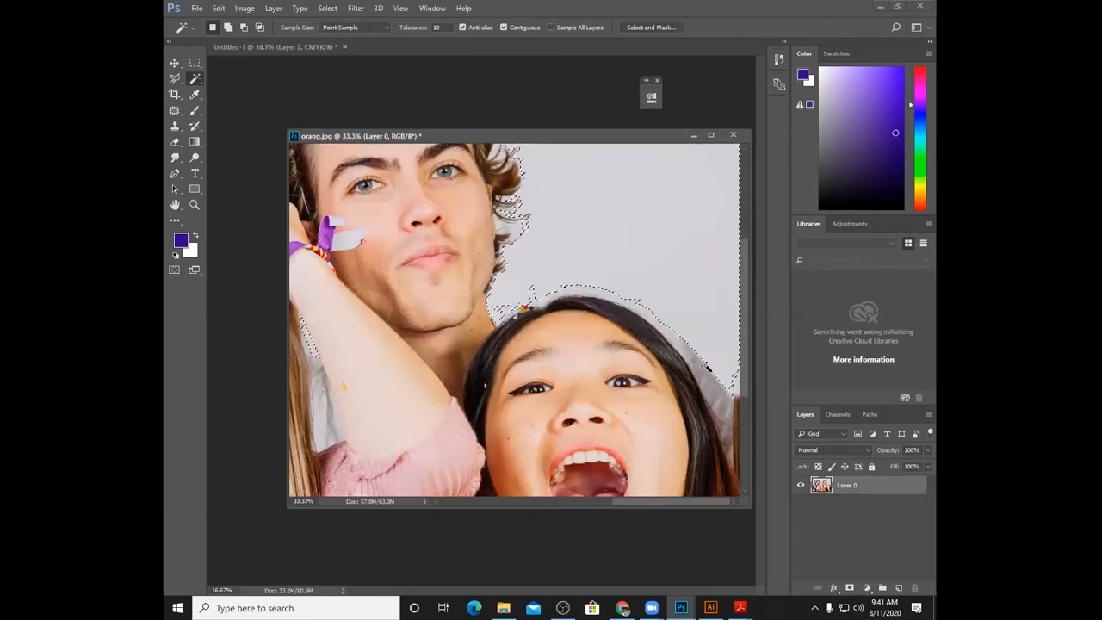
{"action": "key", "text": "shift"}
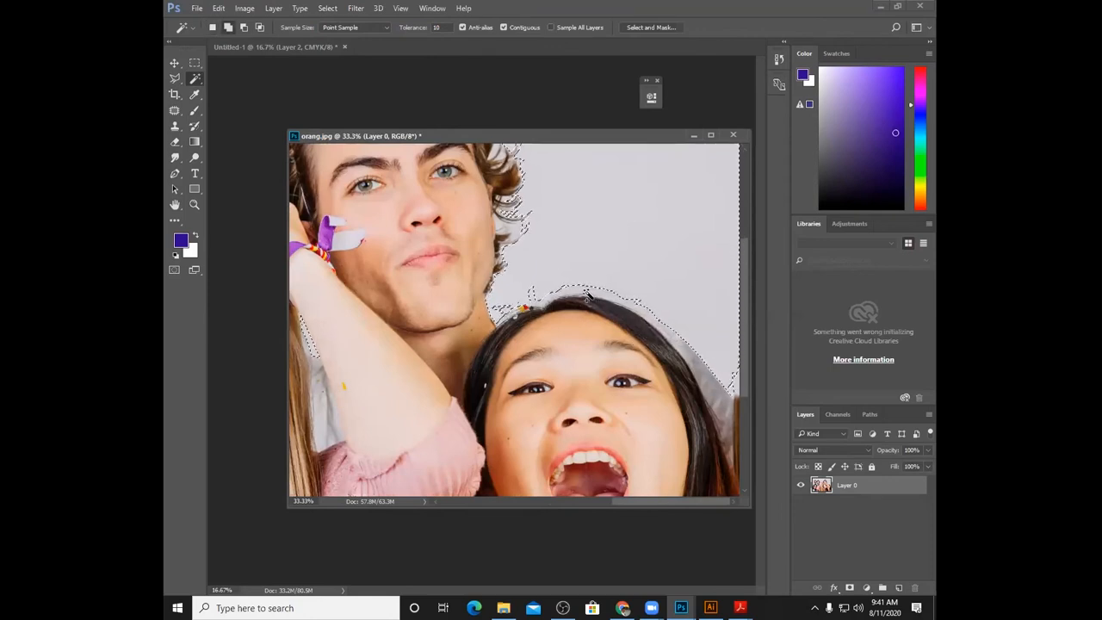
{"action": "left_click", "coordinate": [586, 293]}
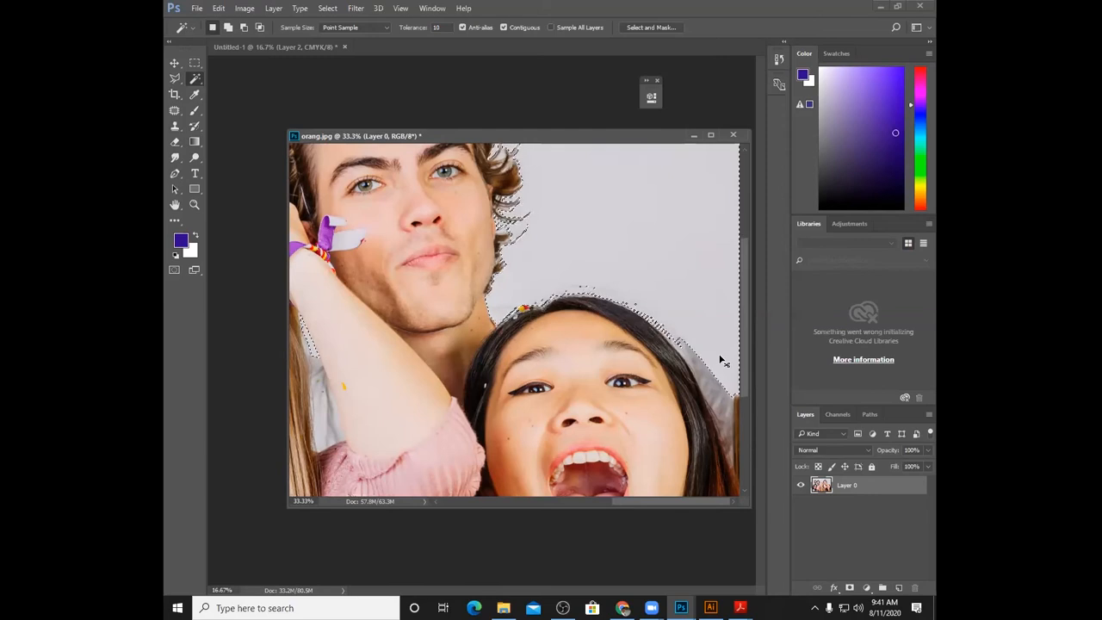
- Show the lengkap channel on its own, clear the active selection, and duplicate the channel
{"action": "scroll", "coordinate": [720, 360], "scroll_direction": "down", "scroll_amount": 5}
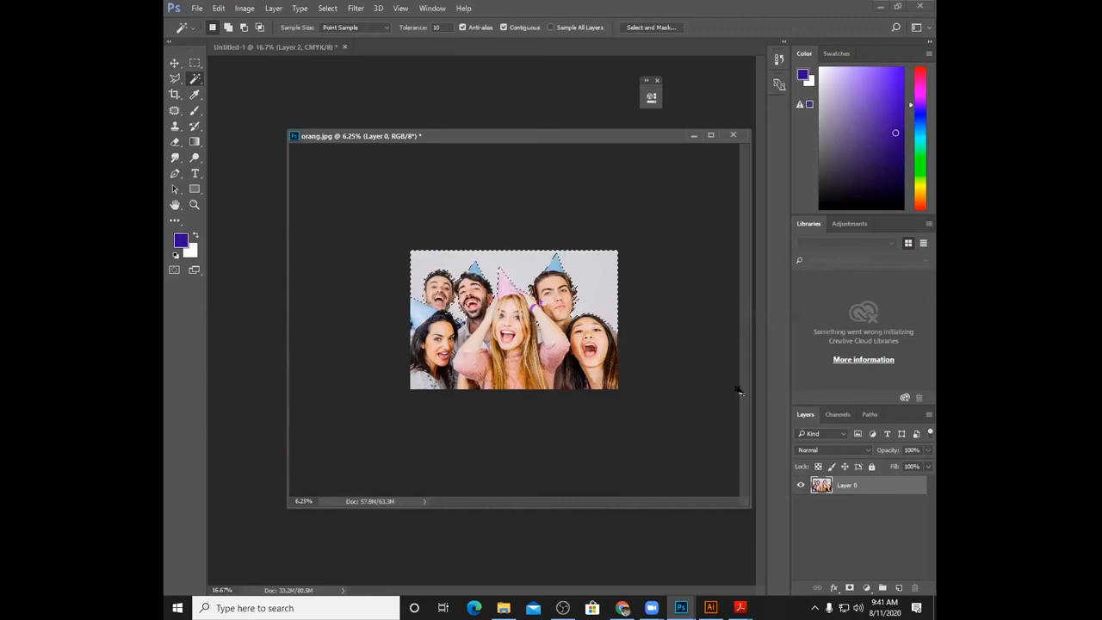
{"action": "left_click", "coordinate": [834, 414]}
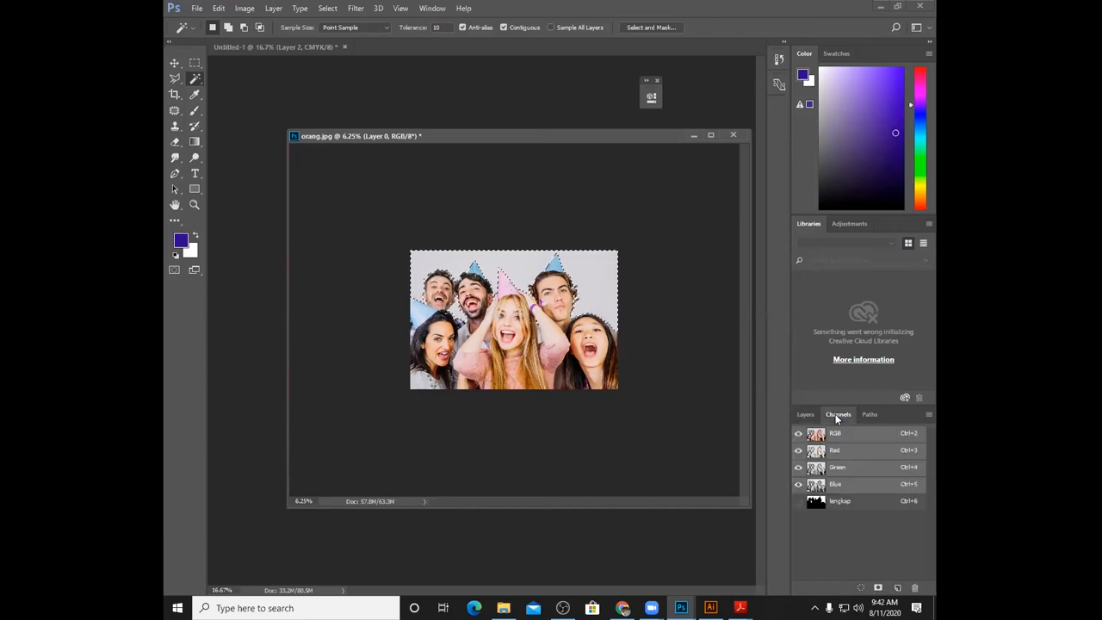
{"action": "left_click", "coordinate": [839, 501]}
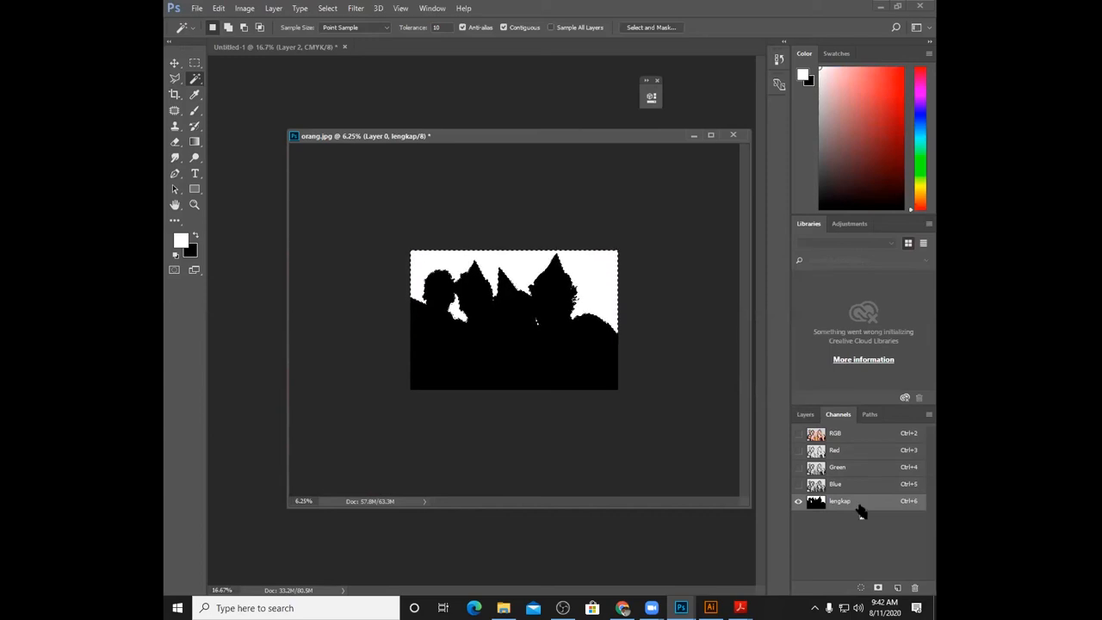
{"action": "key", "text": "ctrl+d"}
{"action": "left_click_drag", "start_coordinate": [879, 508], "coordinate": [897, 589]}
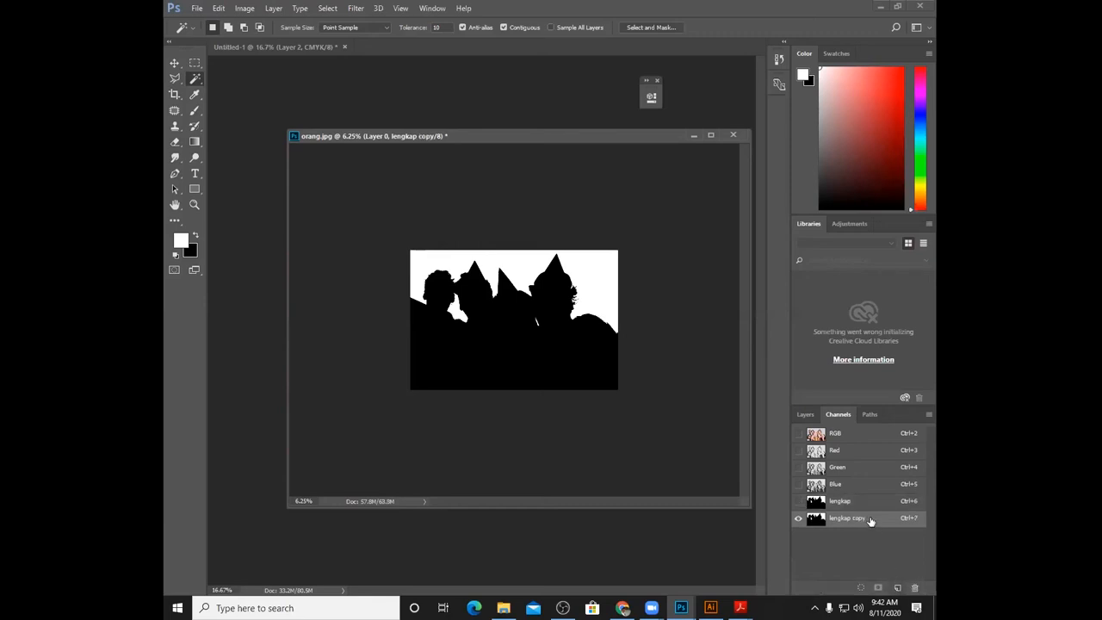
- Start a Gaussian Blur on the lengkap copy channel with a radius of 1.5 pixels and the filter preview at 8%
{"action": "left_click", "coordinate": [354, 9]}
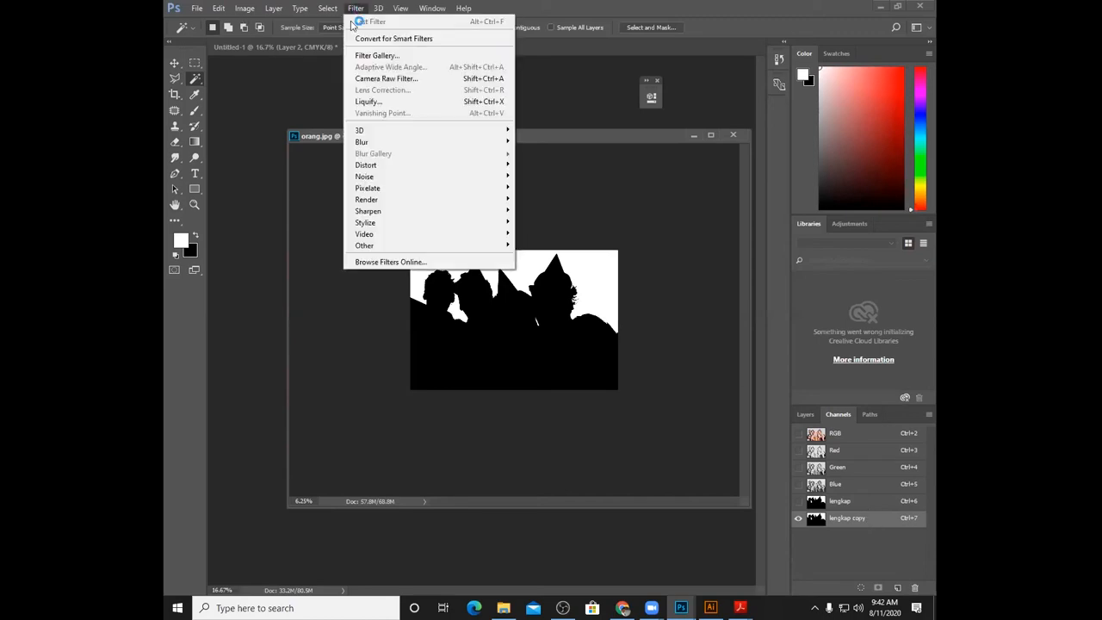
{"action": "mouse_move", "coordinate": [385, 142]}
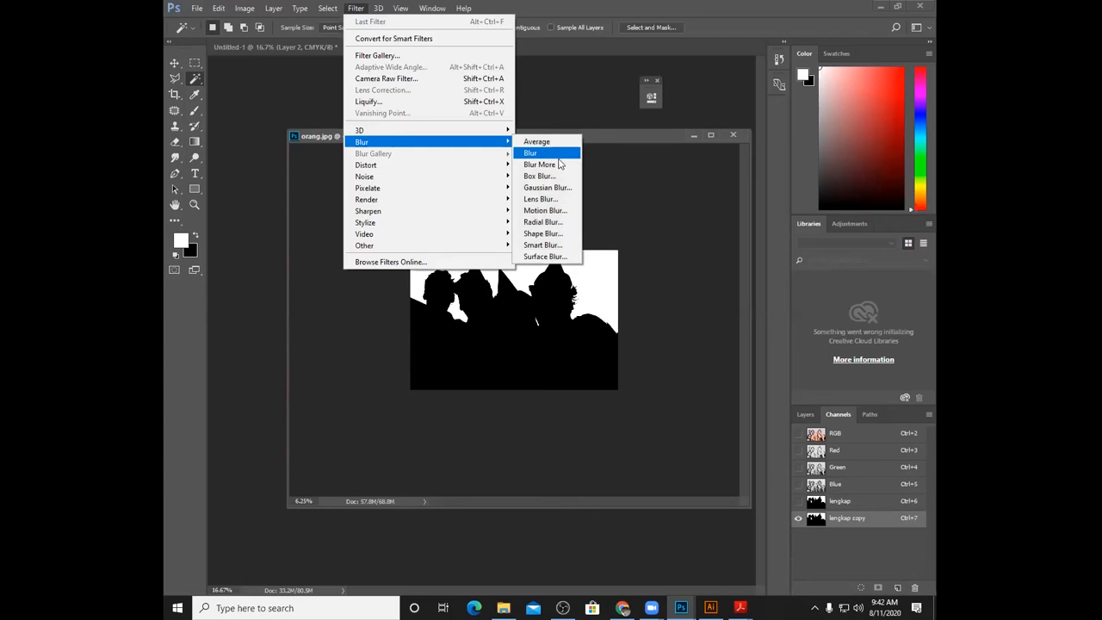
{"action": "left_click", "coordinate": [555, 187]}
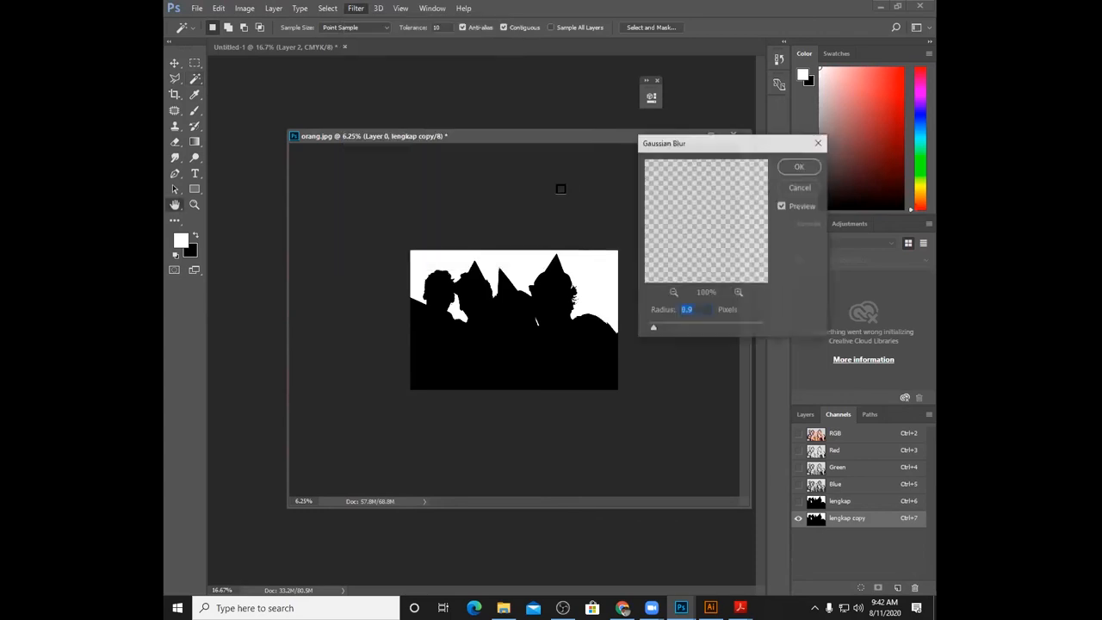
{"action": "left_click_drag", "start_coordinate": [670, 330], "coordinate": [658, 332]}
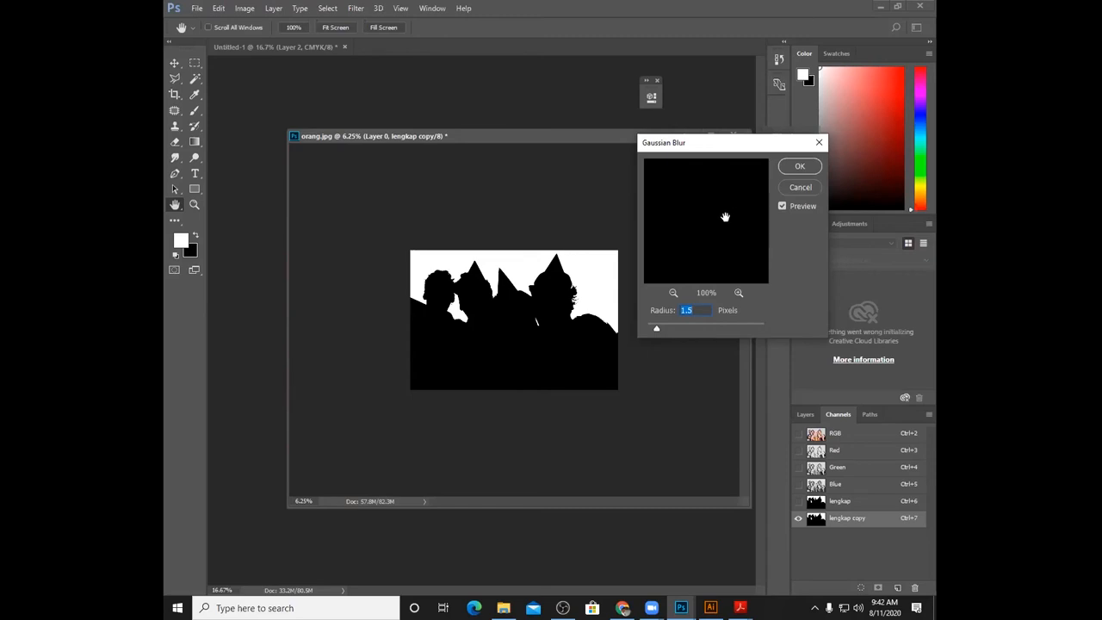
{"action": "left_click", "coordinate": [672, 294]}
{"action": "left_click", "coordinate": [672, 294]}
{"action": "left_click", "coordinate": [673, 294]}
{"action": "left_click", "coordinate": [672, 293]}
{"action": "left_click", "coordinate": [672, 294]}
{"action": "left_click", "coordinate": [672, 293]}
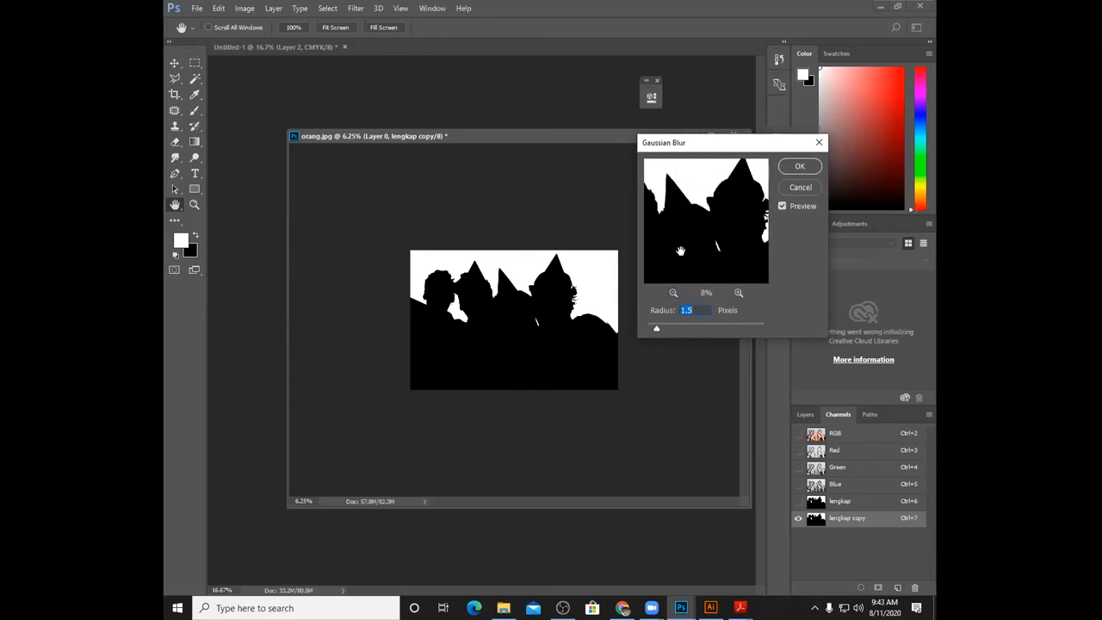
- Raise the Gaussian Blur radius to 9.8 pixels, compare the result with and without preview, and apply it to the channel copy
{"action": "left_click", "coordinate": [783, 208]}
{"action": "left_click", "coordinate": [783, 207]}
{"action": "left_click_drag", "start_coordinate": [662, 326], "coordinate": [694, 330]}
{"action": "left_click", "coordinate": [783, 207]}
{"action": "left_click", "coordinate": [782, 207]}
{"action": "left_click", "coordinate": [782, 206]}
{"action": "left_click", "coordinate": [782, 207]}
{"action": "left_click", "coordinate": [805, 173]}
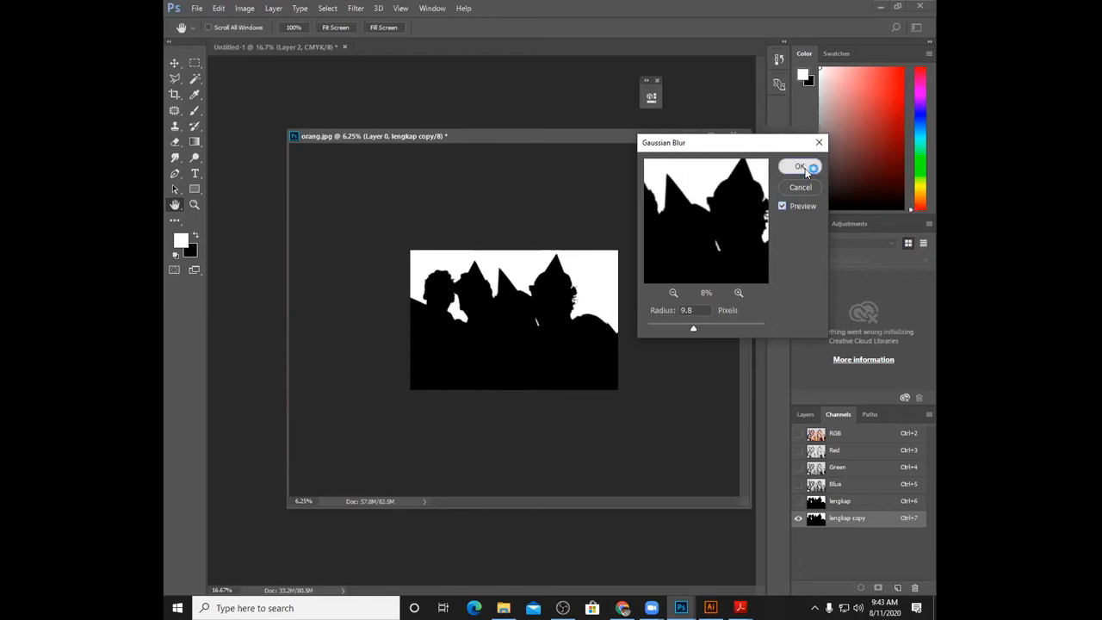
{"action": "key", "text": "w"}
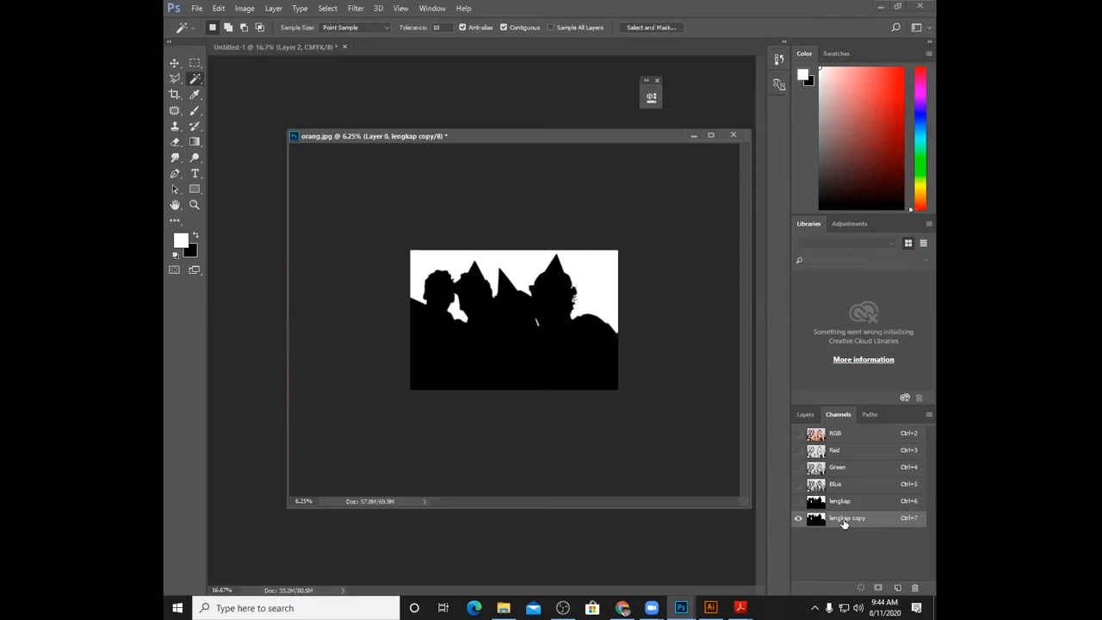
- Return to Layer 0 in full colour and load the lengkap copy channel as a new selection
{"action": "left_click", "coordinate": [805, 414]}
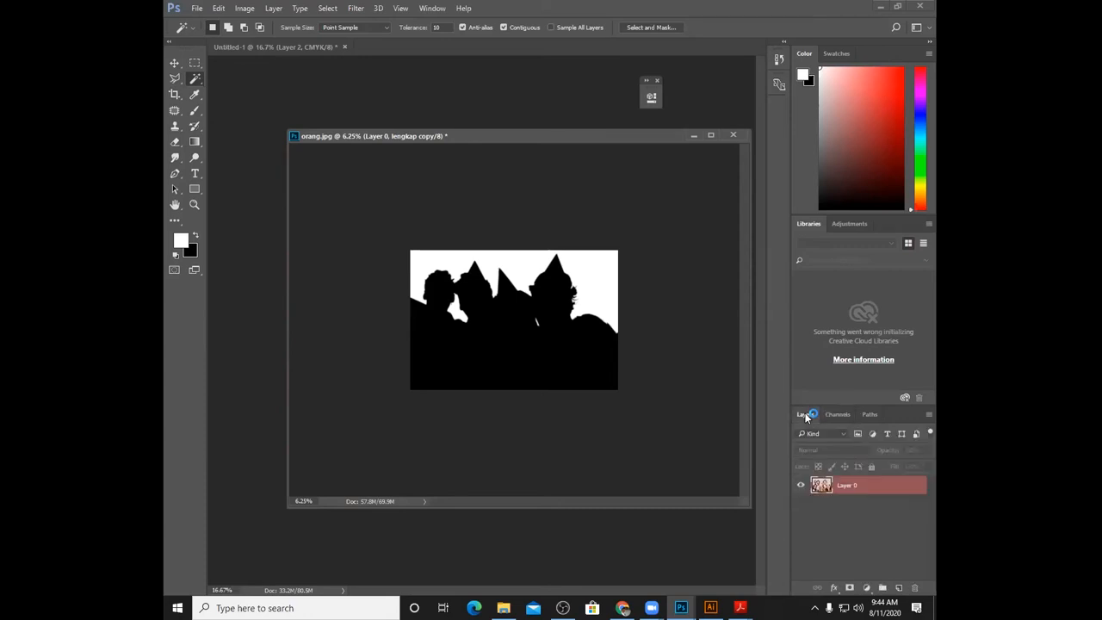
{"action": "left_click", "coordinate": [851, 486]}
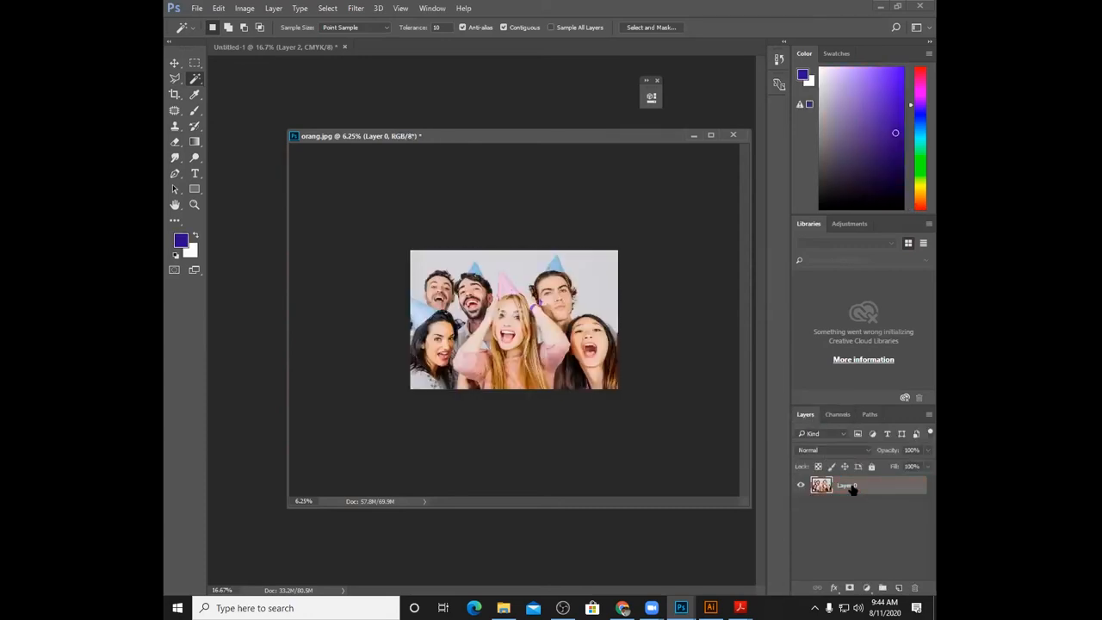
{"action": "left_click", "coordinate": [328, 8]}
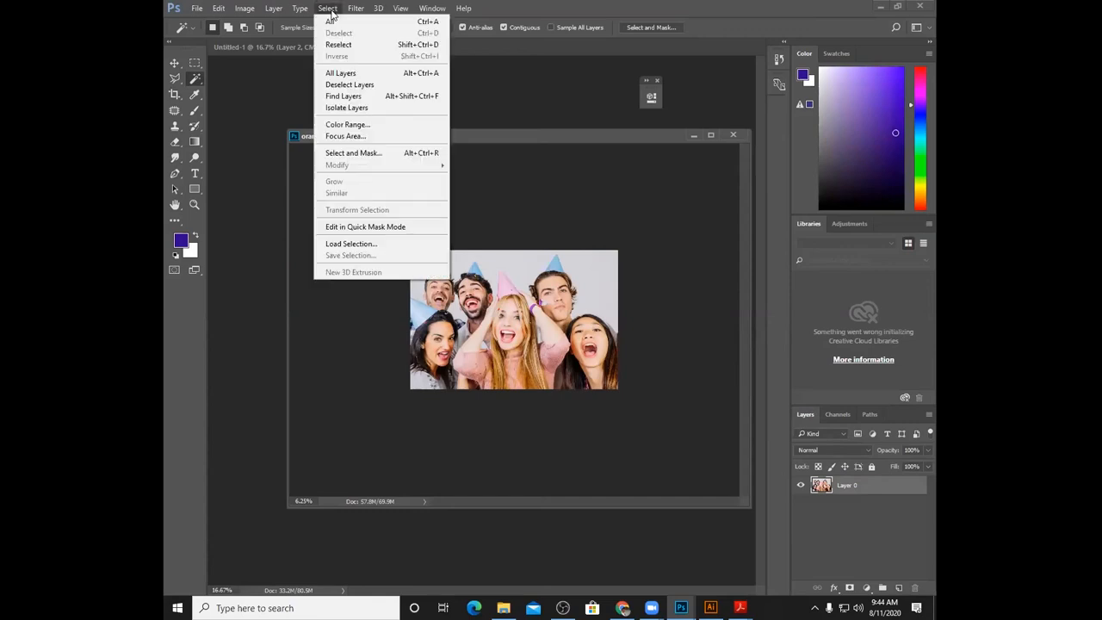
{"action": "left_click", "coordinate": [372, 244]}
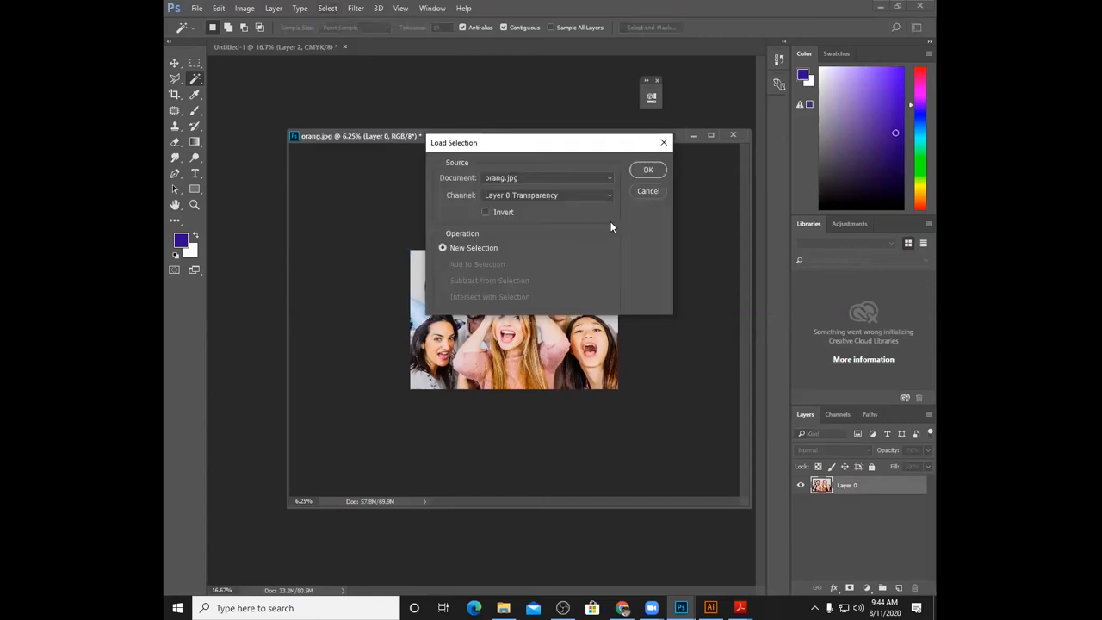
{"action": "left_click", "coordinate": [611, 196]}
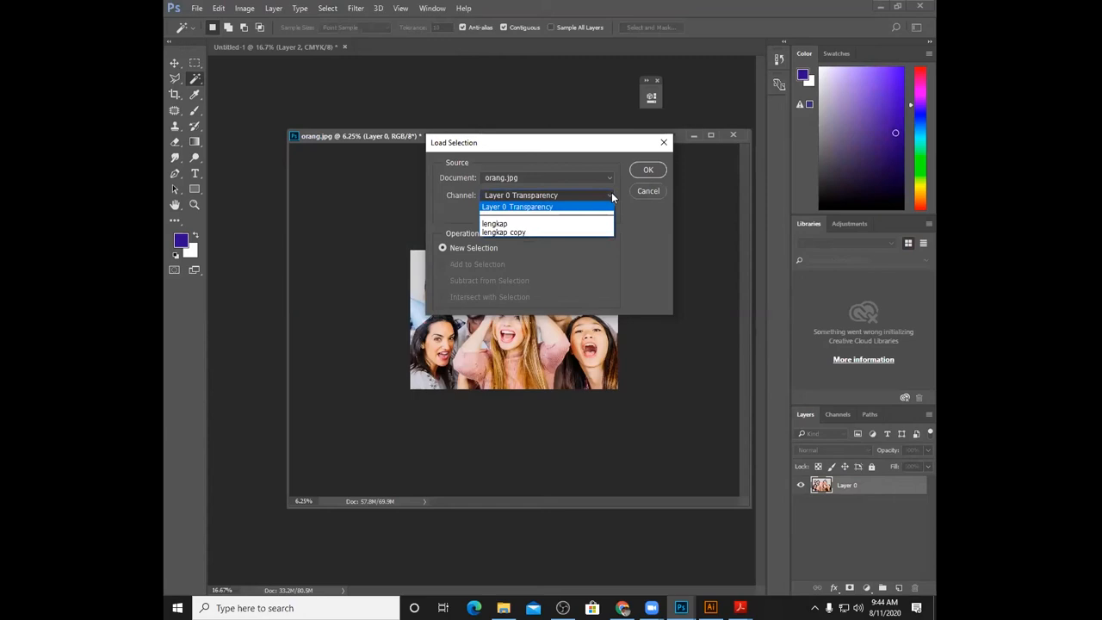
{"action": "left_click", "coordinate": [578, 231]}
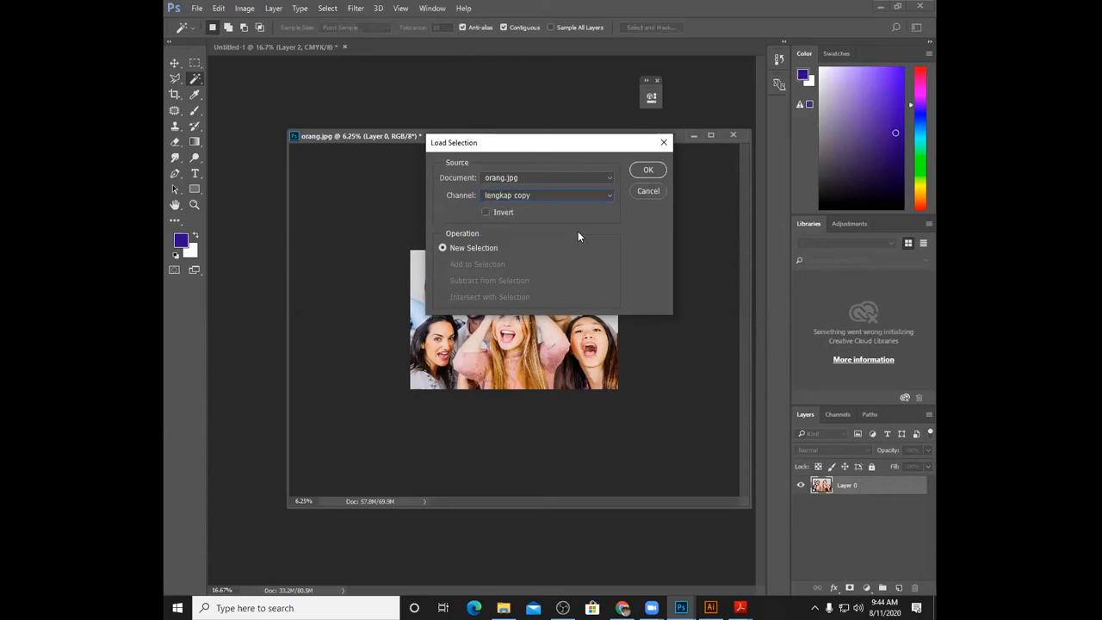
{"action": "left_click", "coordinate": [648, 170]}
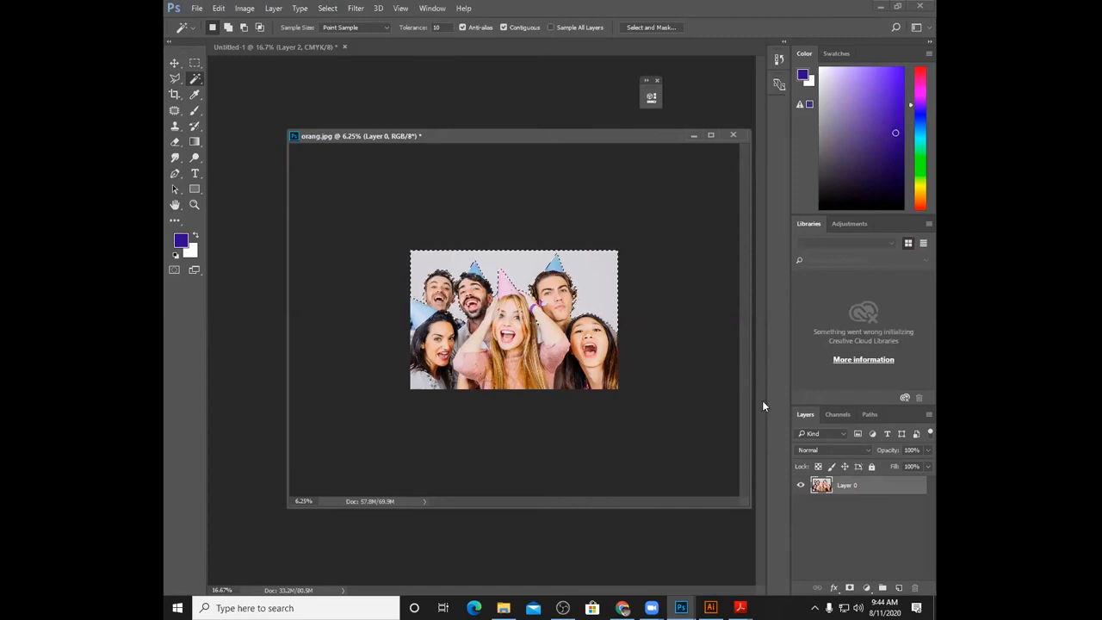
- Delete the selected backdrop from Layer 0, check the cutout around the man with the blue hat, and clear the selection
{"action": "key", "text": "ctrl+d"}
{"action": "key", "text": "ctrl+plus"}
{"action": "key", "text": "ctrl+plus"}
{"action": "key", "text": "ctrl+plus"}
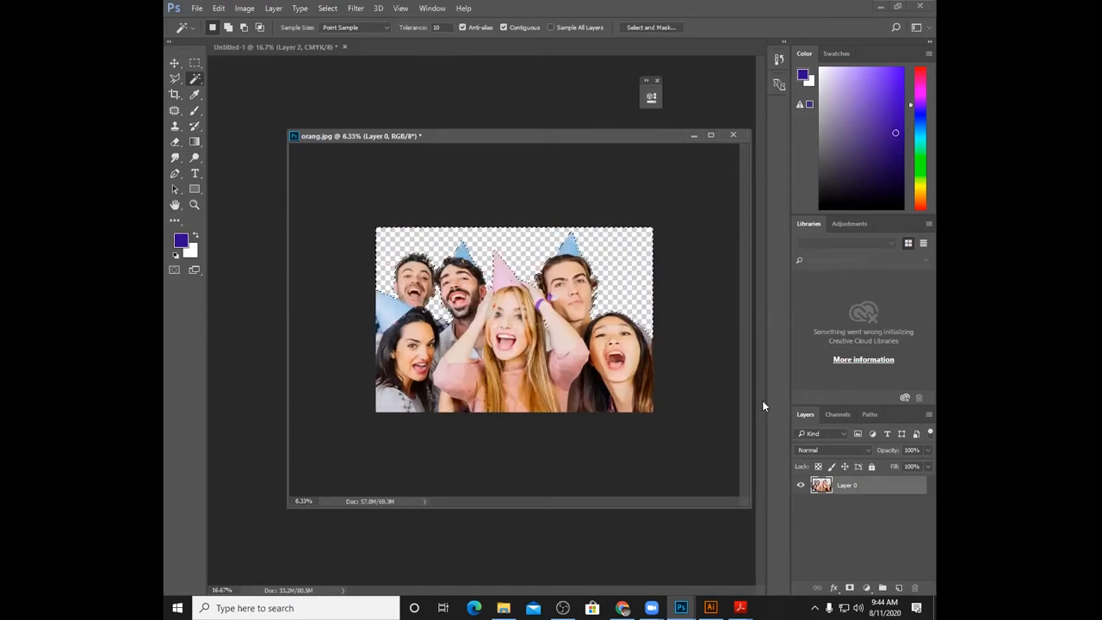
{"action": "key", "text": "ctrl+plus"}
{"action": "key", "text": "ctrl+plus"}
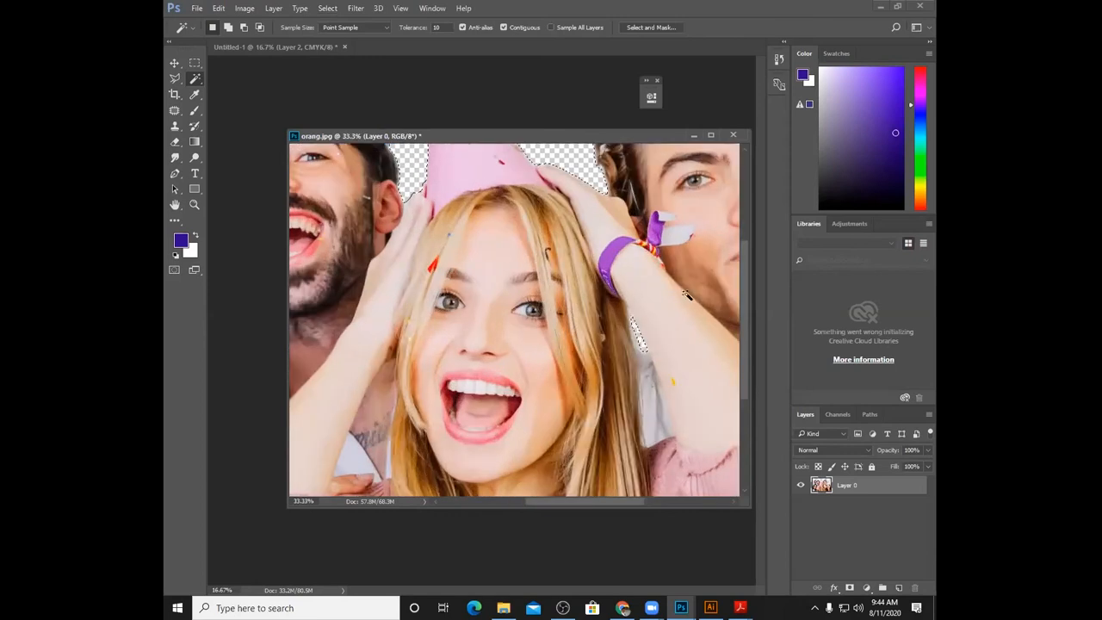
{"action": "left_click_drag", "start_coordinate": [673, 267], "coordinate": [482, 385]}
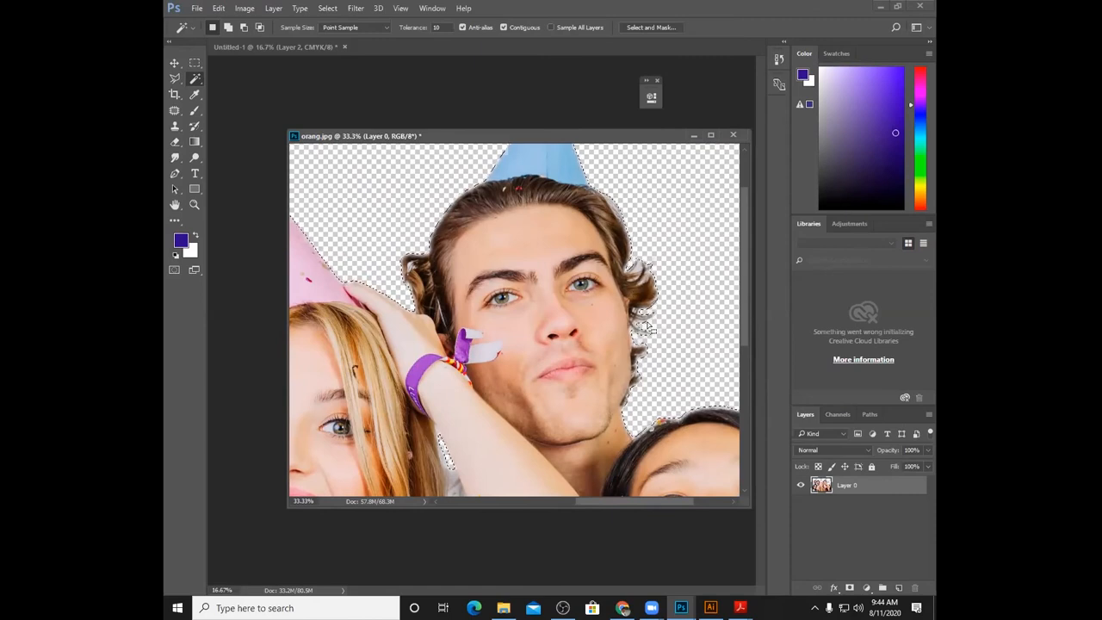
{"action": "left_click_drag", "start_coordinate": [433, 291], "coordinate": [465, 366]}
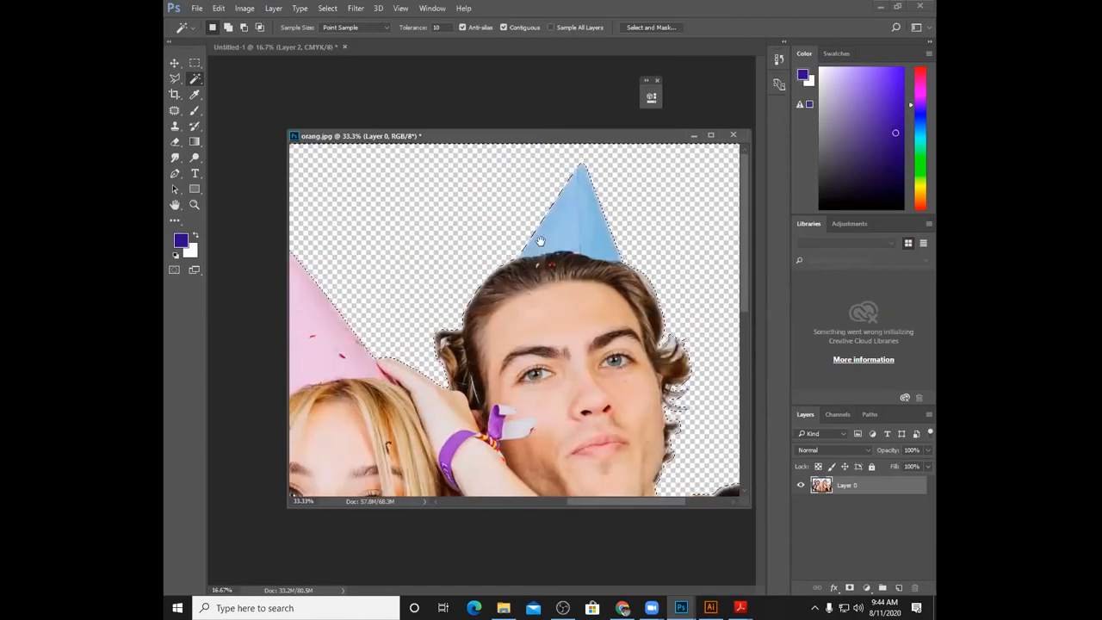
{"action": "key", "text": "ctrl+d"}
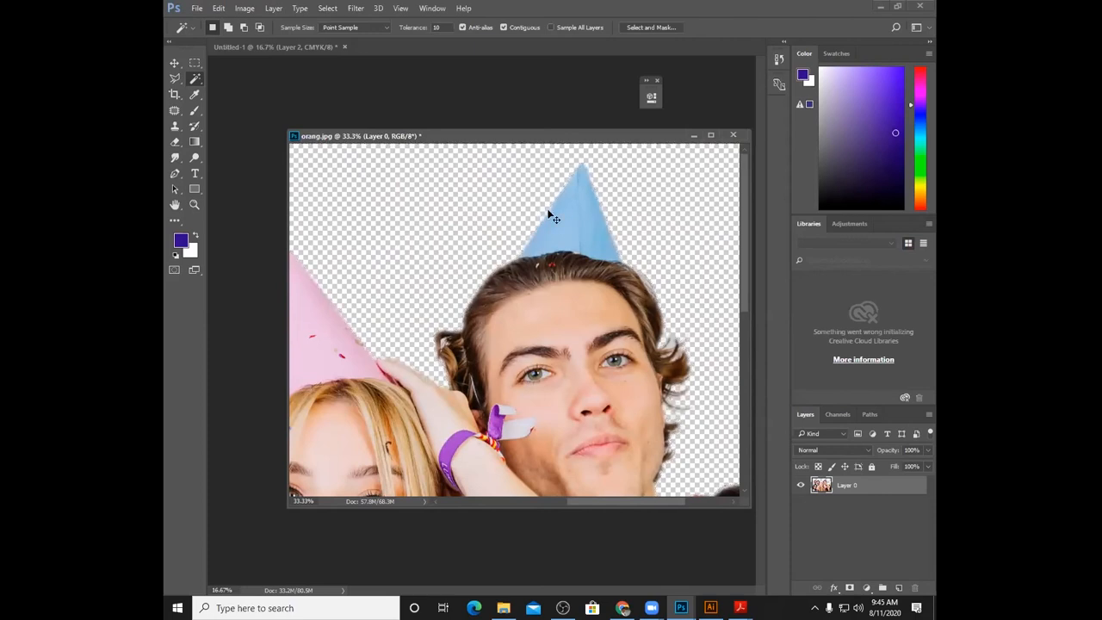
- Examine the softness of the cut edge around the blue party hat at up to 200% magnification
{"action": "key", "text": "ctrl+plus"}
{"action": "key", "text": "ctrl+plus"}
{"action": "key", "text": "ctrl+plus"}
{"action": "key", "text": "ctrl+plus"}
{"action": "left_click_drag", "start_coordinate": [563, 192], "coordinate": [542, 376]}
{"action": "left_click_drag", "start_coordinate": [570, 216], "coordinate": [530, 376]}
{"action": "left_click_drag", "start_coordinate": [597, 225], "coordinate": [485, 419]}
{"action": "left_click_drag", "start_coordinate": [527, 345], "coordinate": [467, 392]}
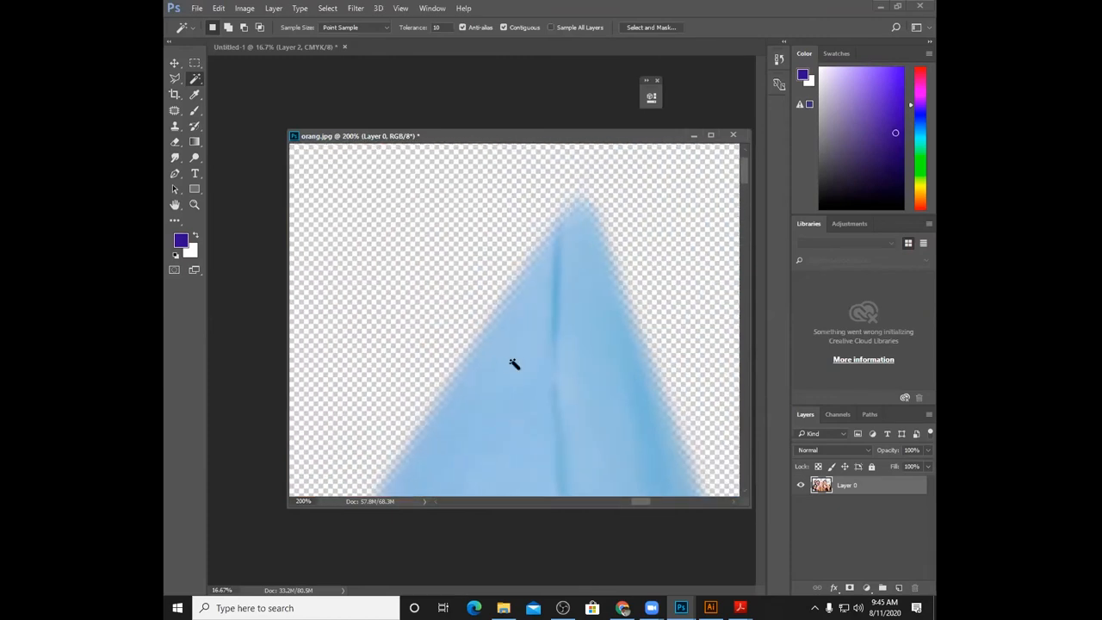
{"action": "key", "text": "ctrl+minus"}
{"action": "key", "text": "ctrl+minus"}
{"action": "key", "text": "ctrl+minus"}
{"action": "key", "text": "ctrl+minus"}
{"action": "key", "text": "ctrl+minus"}
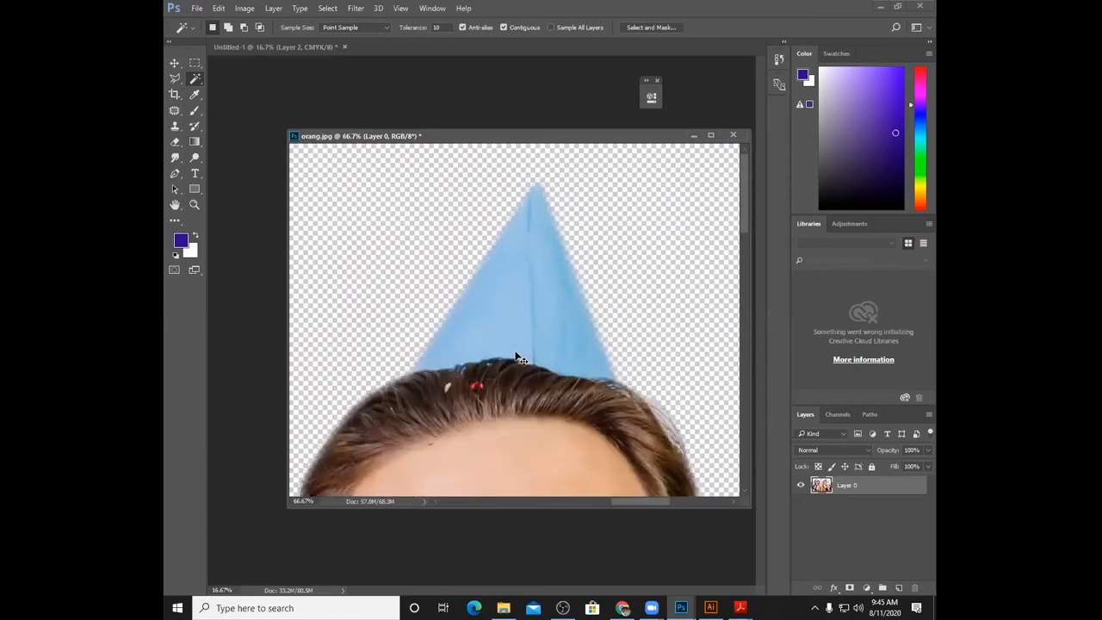
- Undo the deselection and the backdrop deletion with the whole photo in view
{"action": "key", "text": "ctrl+minus"}
{"action": "key", "text": "ctrl+minus"}
{"action": "key", "text": "ctrl+minus"}
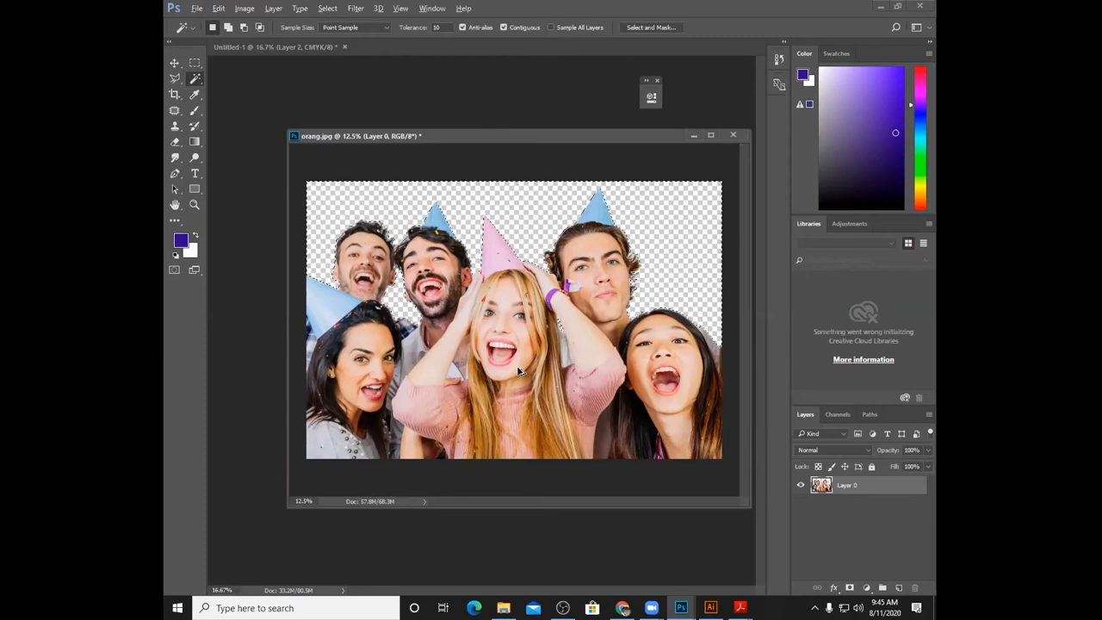
{"action": "key", "text": "ctrl+z"}
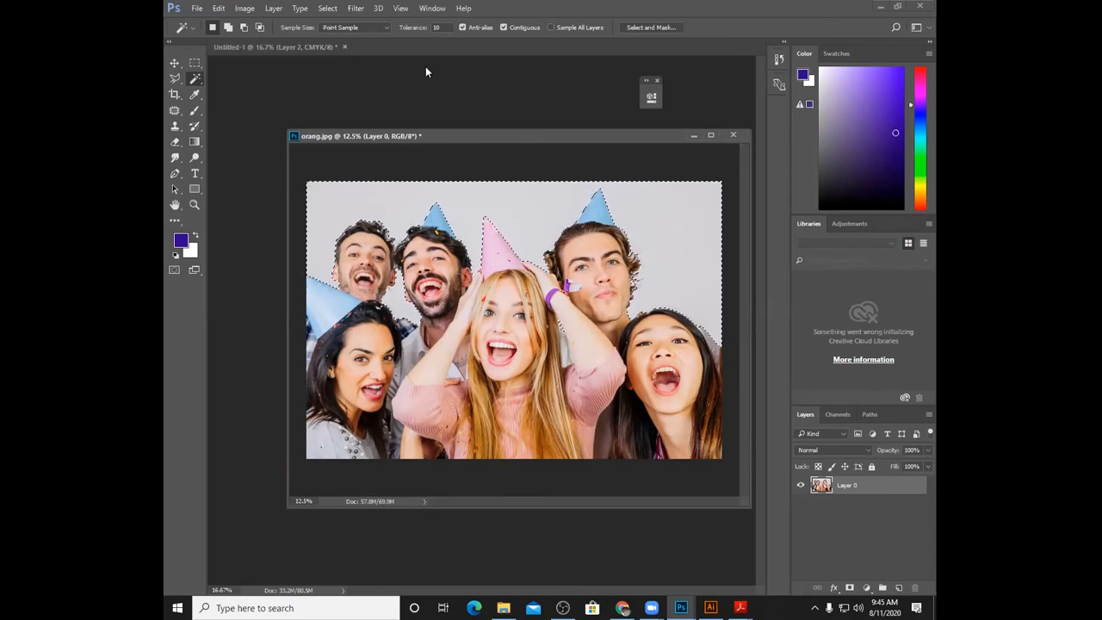
- Expand the backdrop selection by 3 pixels
{"action": "left_click", "coordinate": [332, 11]}
{"action": "left_click", "coordinate": [332, 11]}
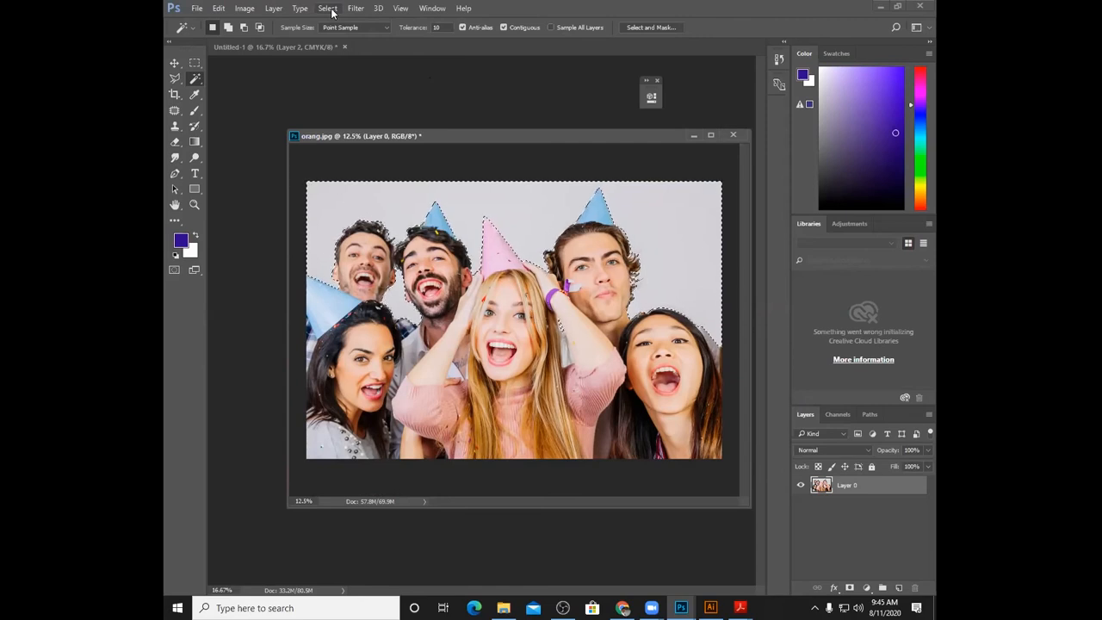
{"action": "left_click", "coordinate": [332, 11]}
{"action": "left_click", "coordinate": [332, 10]}
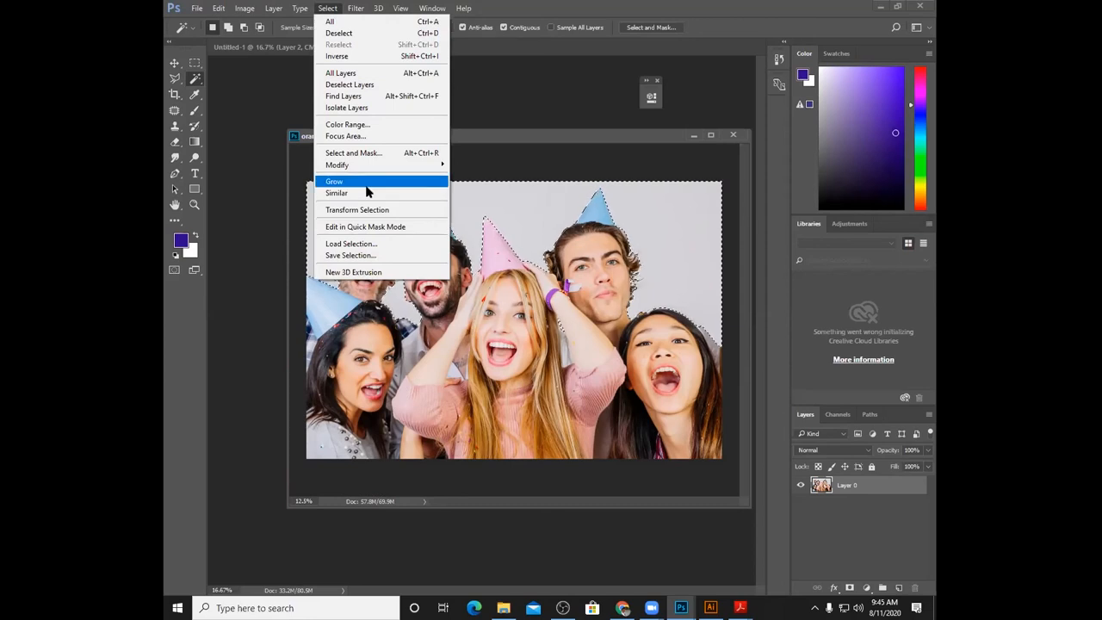
{"action": "mouse_move", "coordinate": [365, 173]}
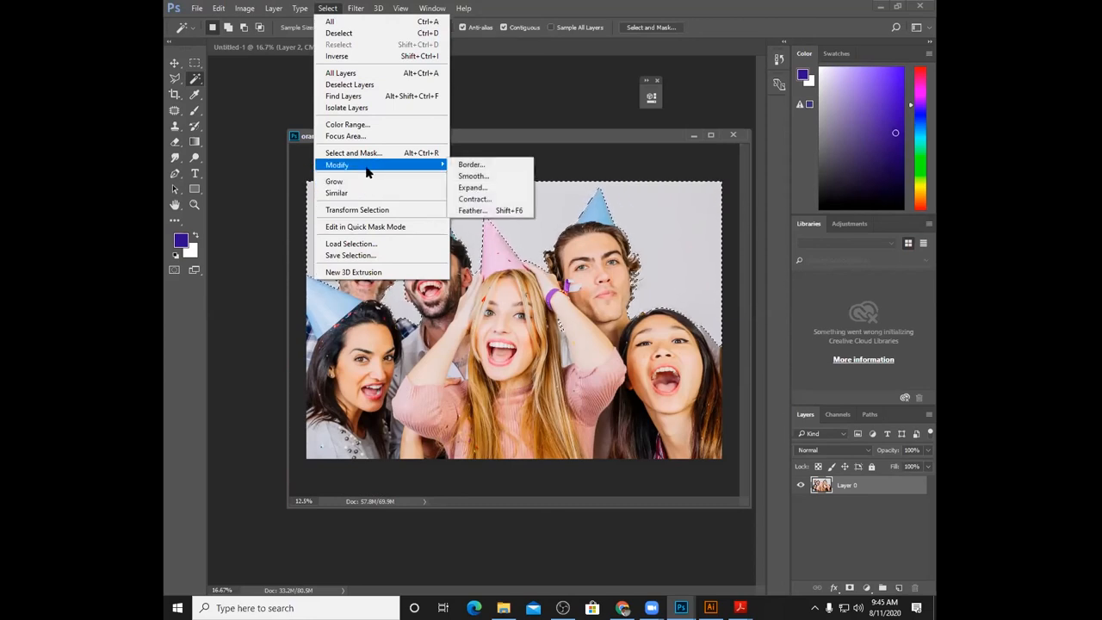
{"action": "left_click", "coordinate": [479, 189]}
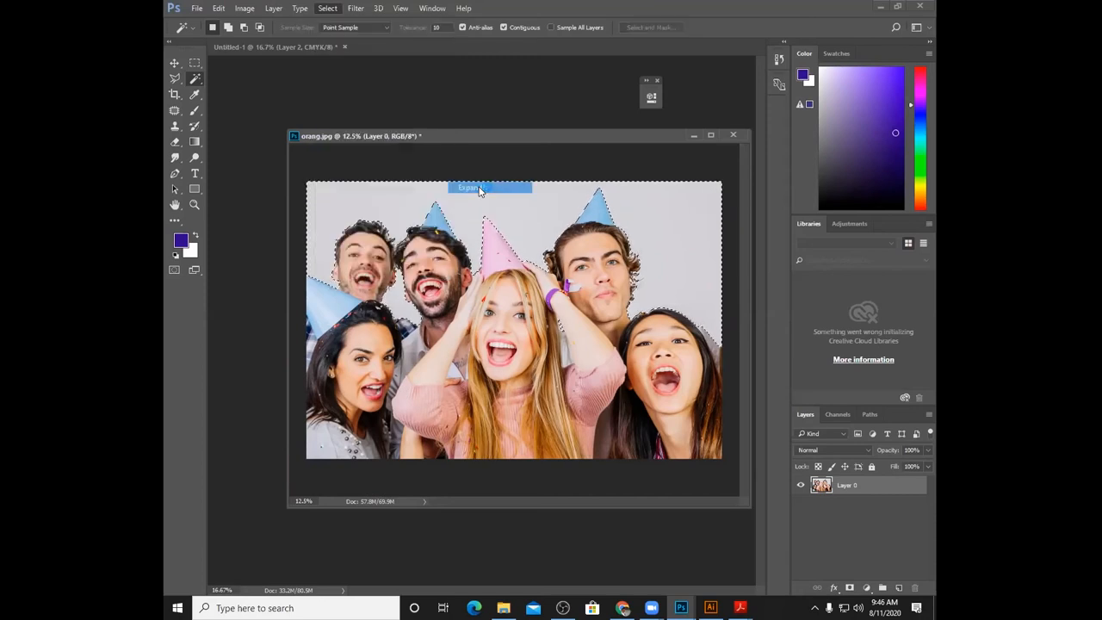
{"action": "type", "text": "3"}
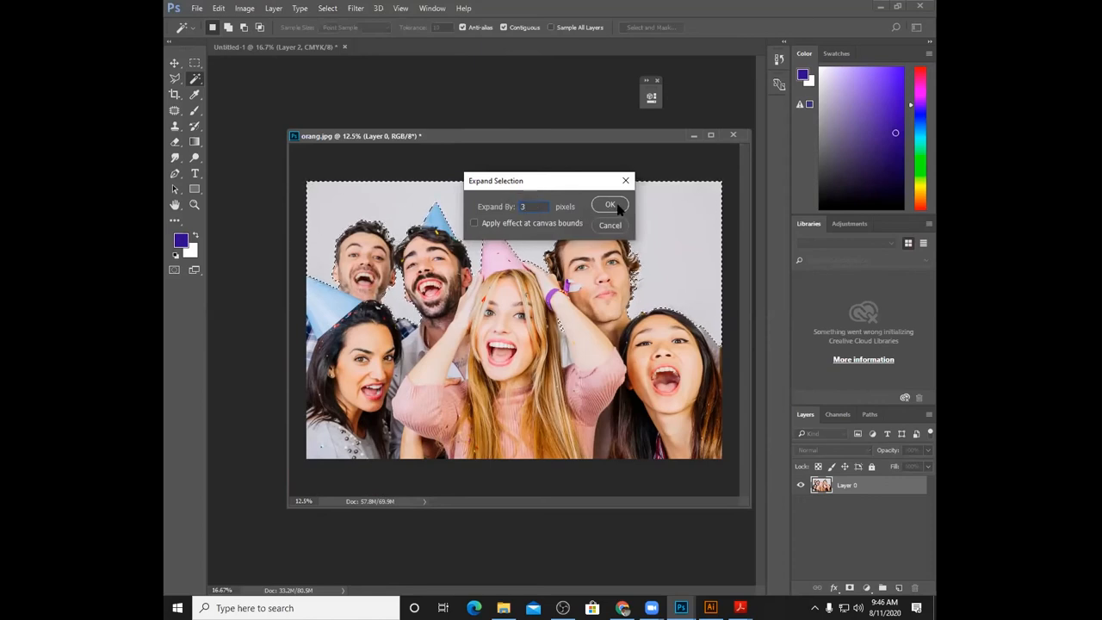
{"action": "left_click", "coordinate": [616, 206]}
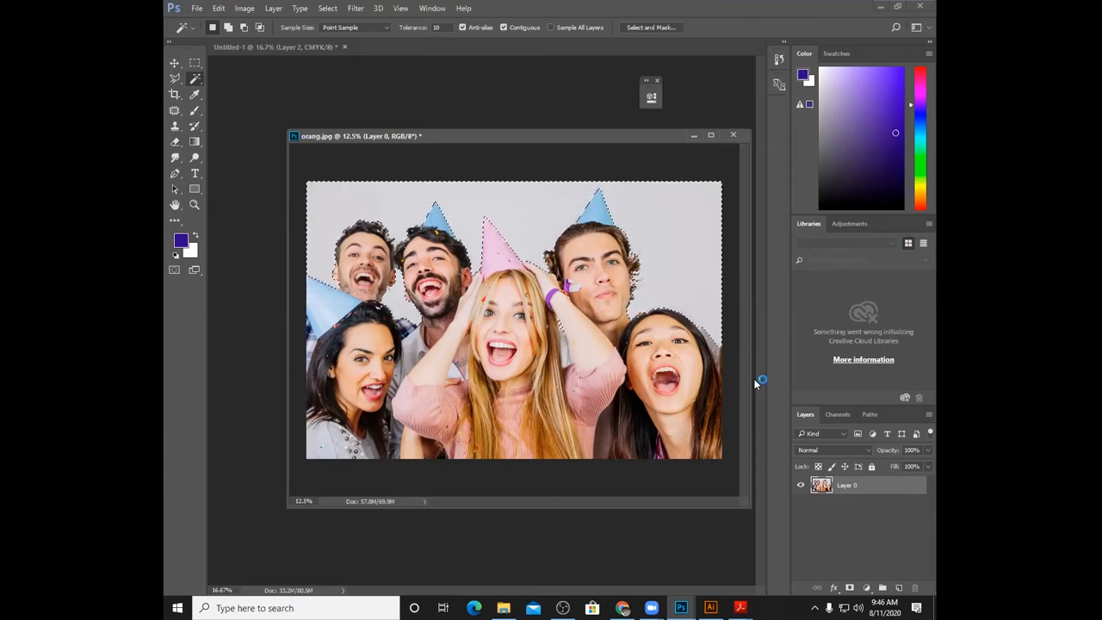
- Clear the expanded backdrop selection and load the lengkap copy channel as a selection
{"action": "left_click", "coordinate": [682, 172]}
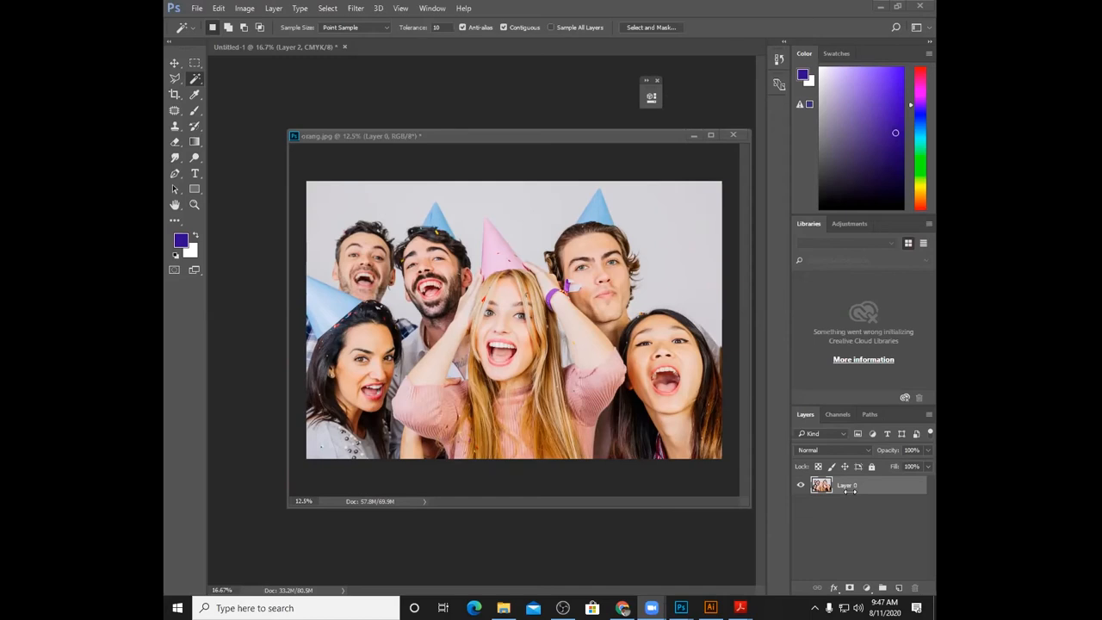
{"action": "left_click", "coordinate": [839, 415]}
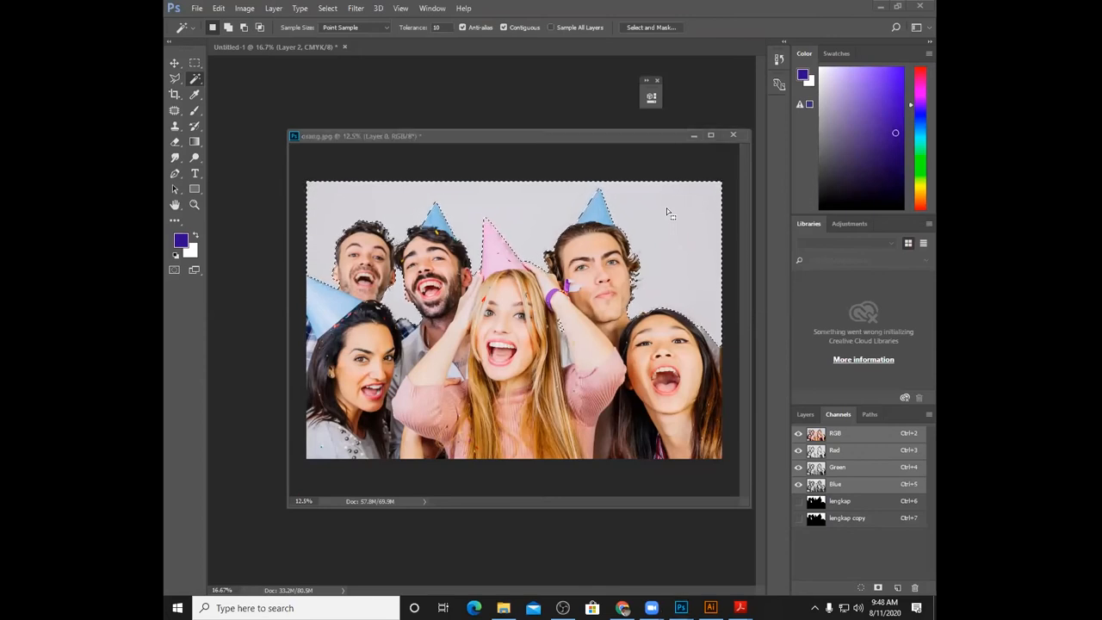
{"action": "key", "text": "ctrl+d"}
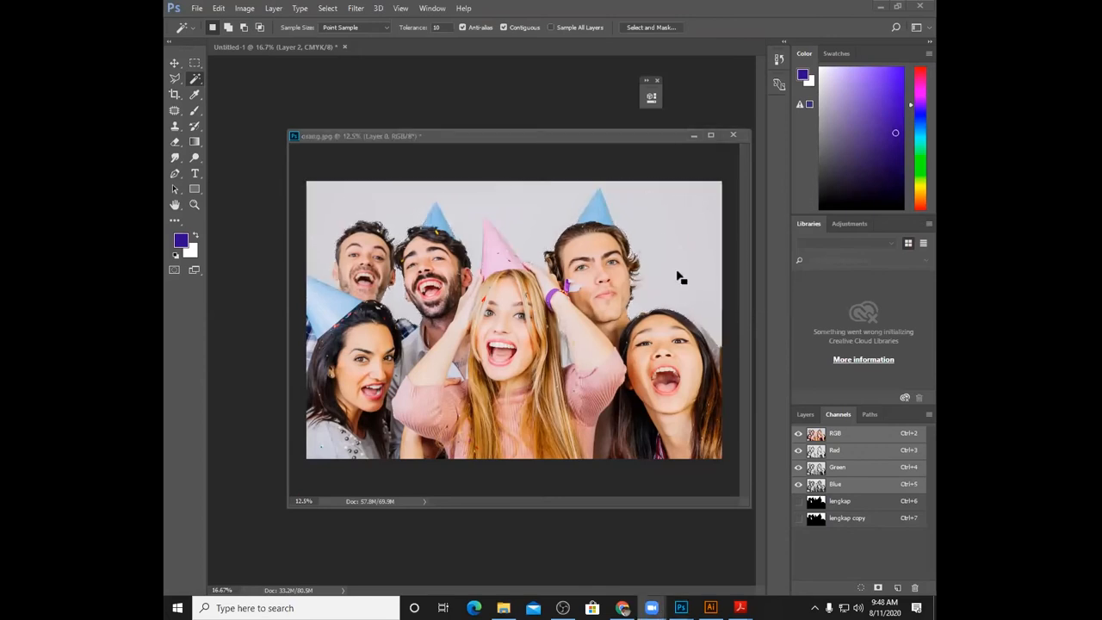
{"action": "left_click", "coordinate": [855, 520], "text": "ctrl"}
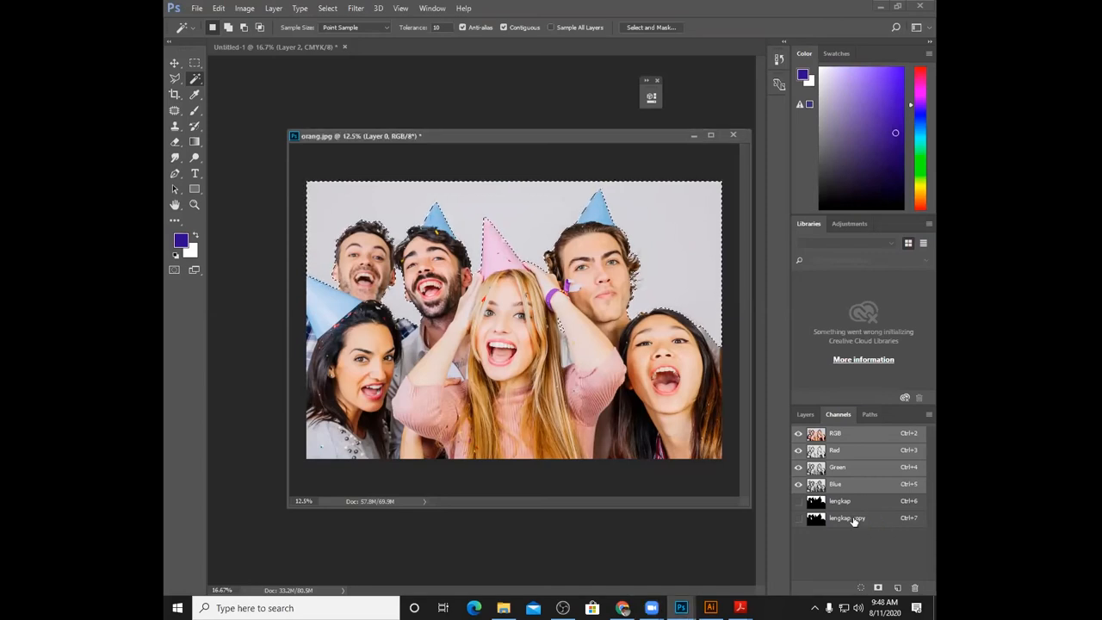
- Show the lengkap copy channel on its own, clear the active selection, and delete that channel
{"action": "left_click", "coordinate": [854, 520]}
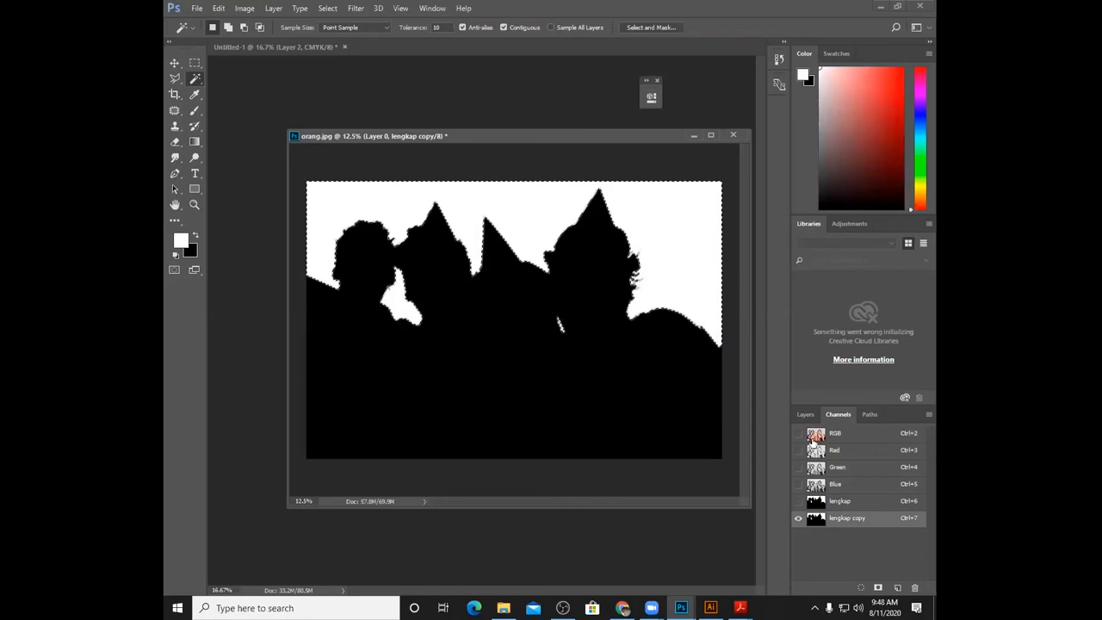
{"action": "key", "text": "ctrl+d"}
{"action": "left_click_drag", "start_coordinate": [886, 529], "coordinate": [915, 587]}
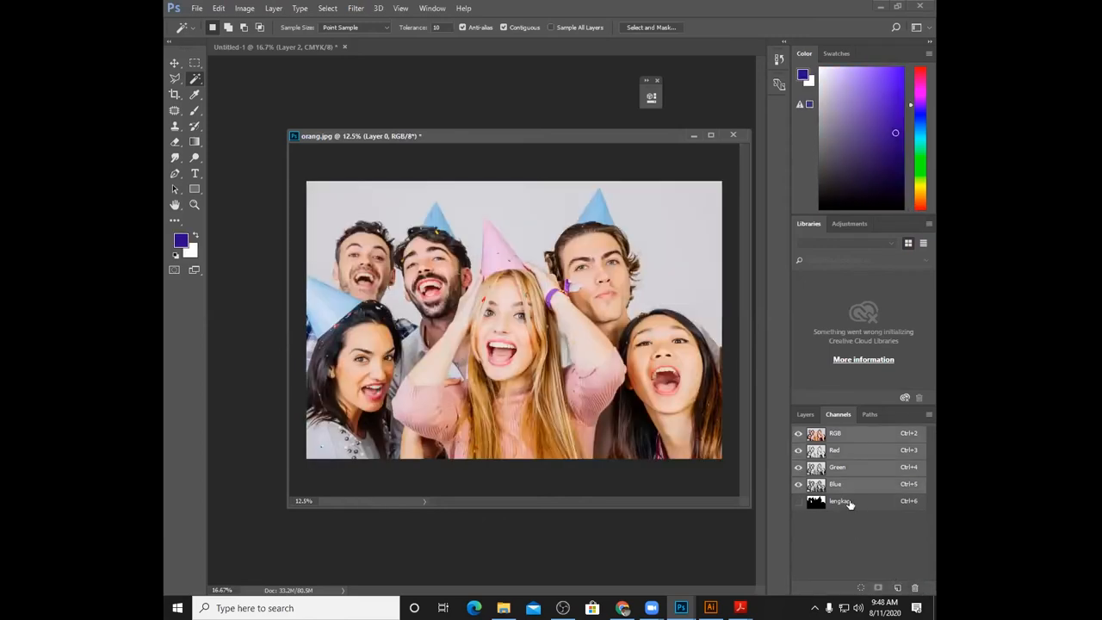
- Show the lengkap channel on its own and duplicate it
{"action": "left_click", "coordinate": [848, 503]}
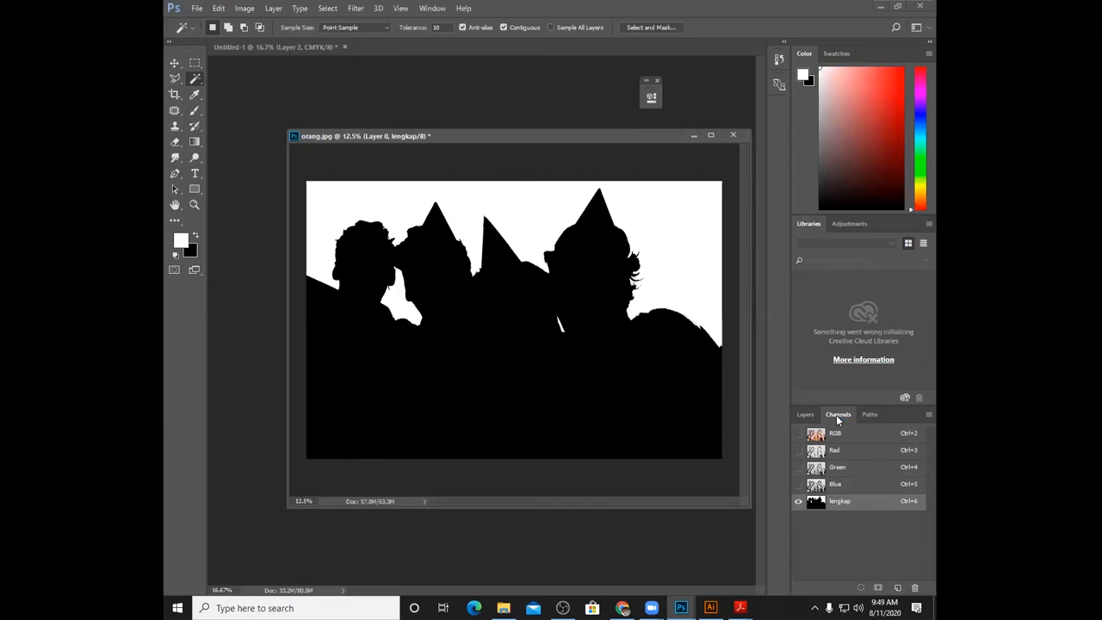
{"action": "left_click", "coordinate": [805, 415]}
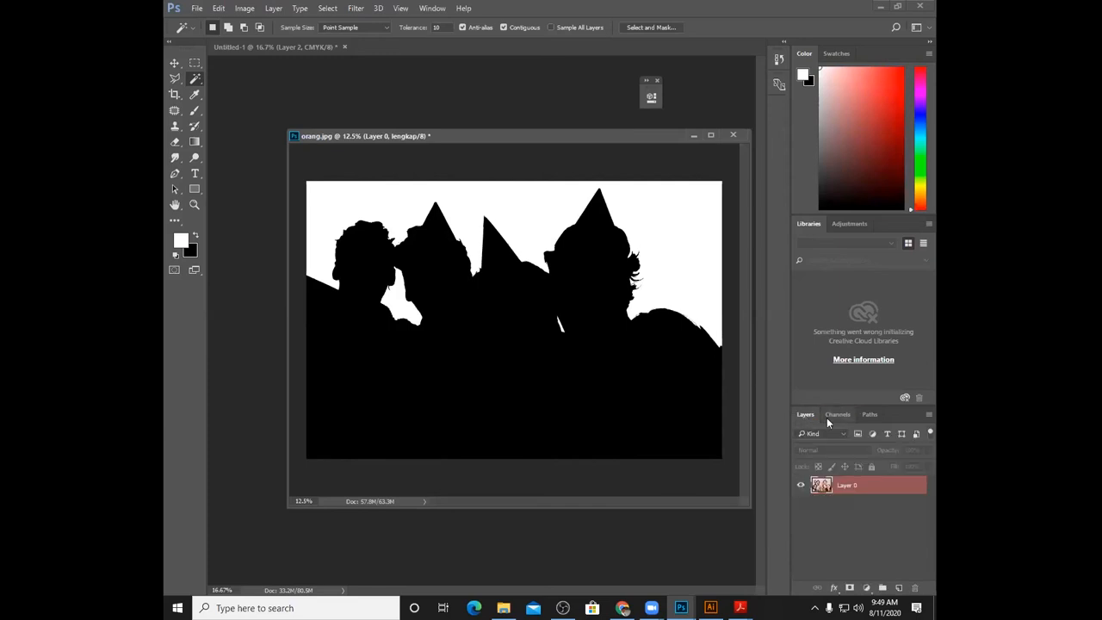
{"action": "left_click", "coordinate": [835, 415]}
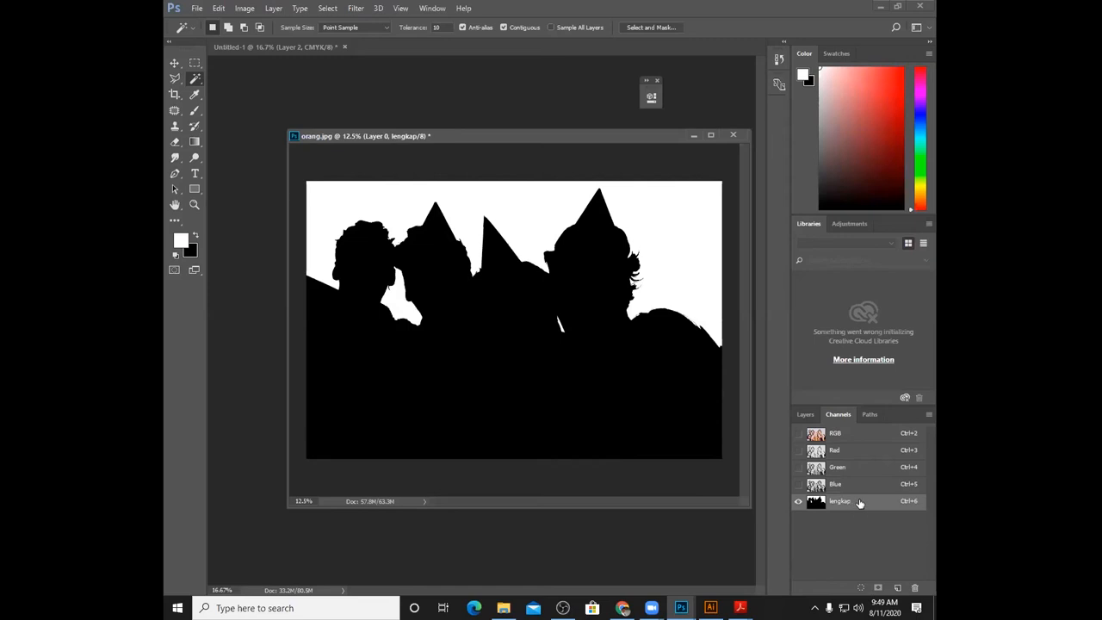
{"action": "left_click_drag", "start_coordinate": [859, 504], "coordinate": [896, 586]}
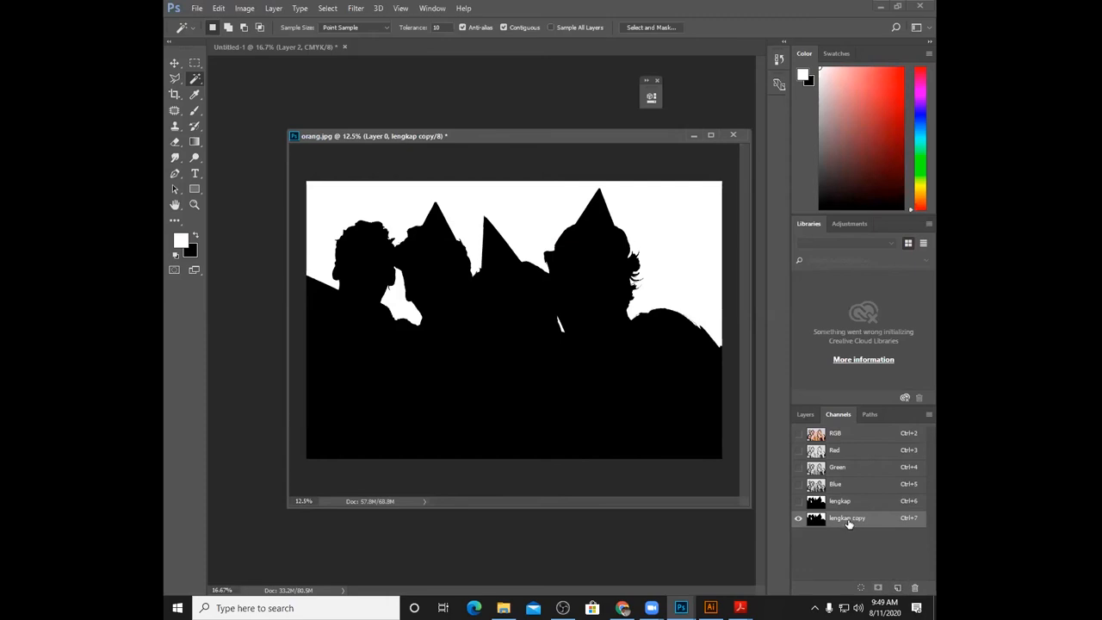
- Apply a Gaussian Blur with a 7.4-pixel radius to the lengkap copy channel
{"action": "left_click", "coordinate": [355, 11]}
{"action": "mouse_move", "coordinate": [390, 147]}
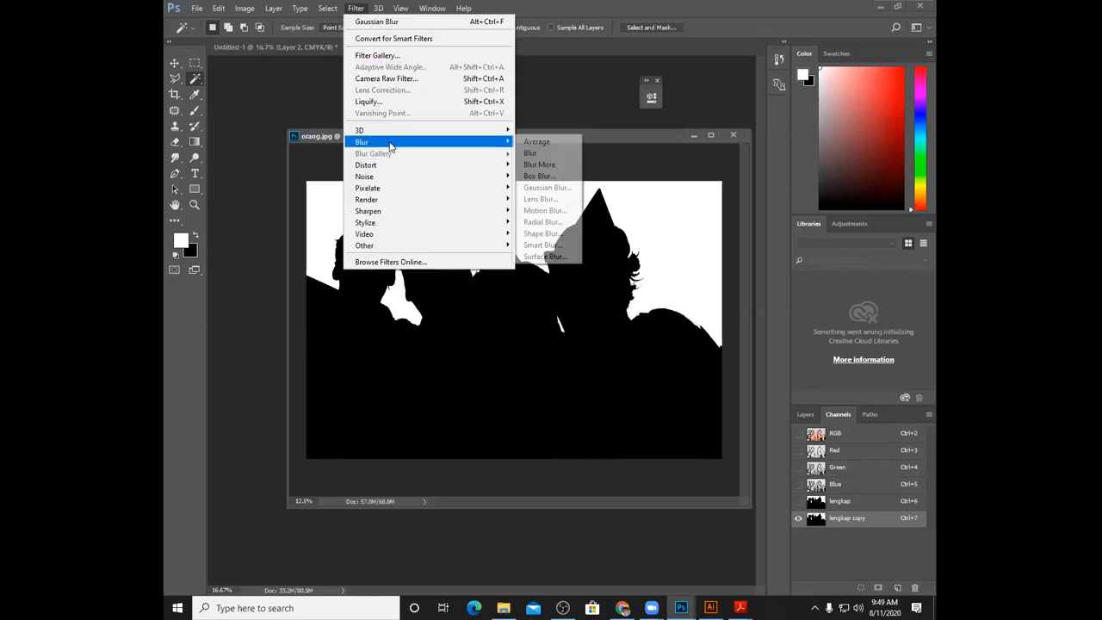
{"action": "left_click", "coordinate": [545, 187]}
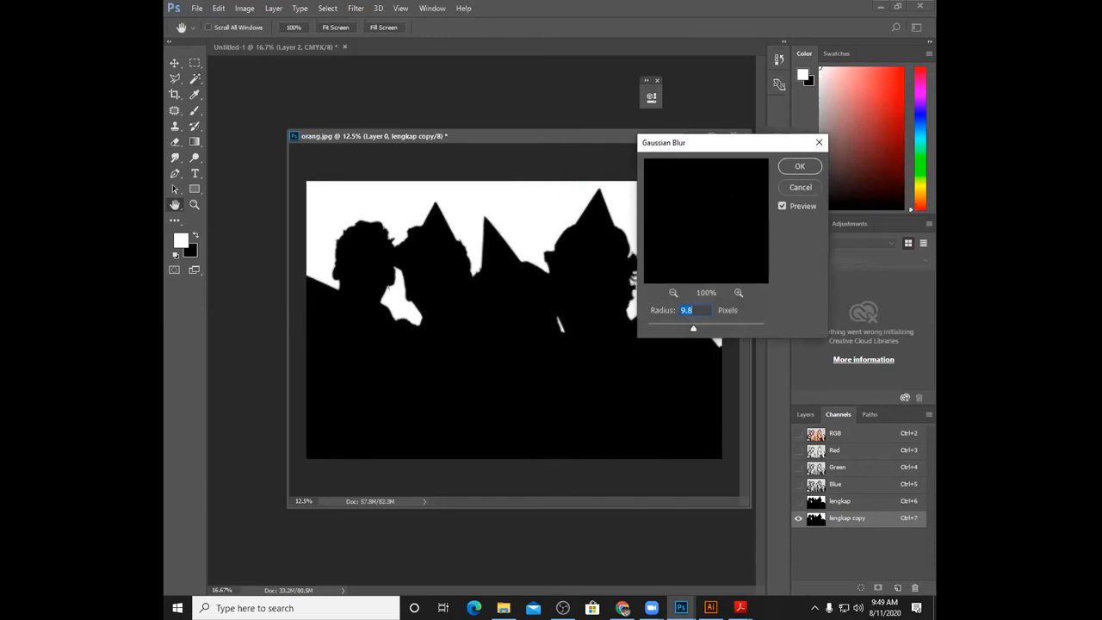
{"action": "left_click", "coordinate": [671, 293]}
{"action": "left_click", "coordinate": [674, 294]}
{"action": "left_click", "coordinate": [674, 293]}
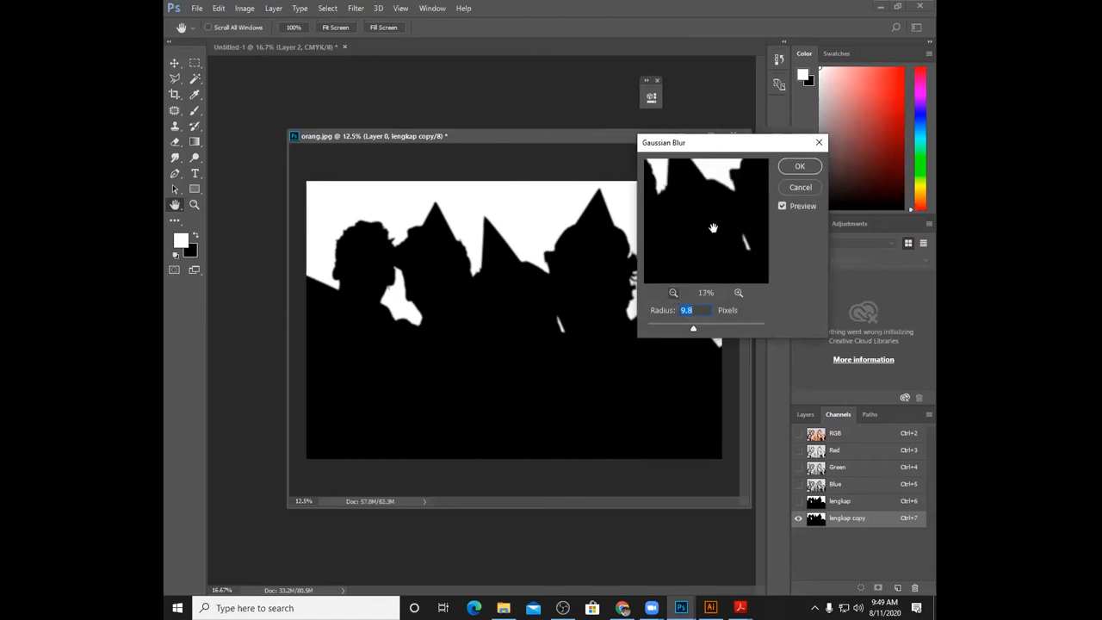
{"action": "left_click_drag", "start_coordinate": [713, 197], "coordinate": [709, 221]}
{"action": "left_click_drag", "start_coordinate": [702, 327], "coordinate": [712, 326]}
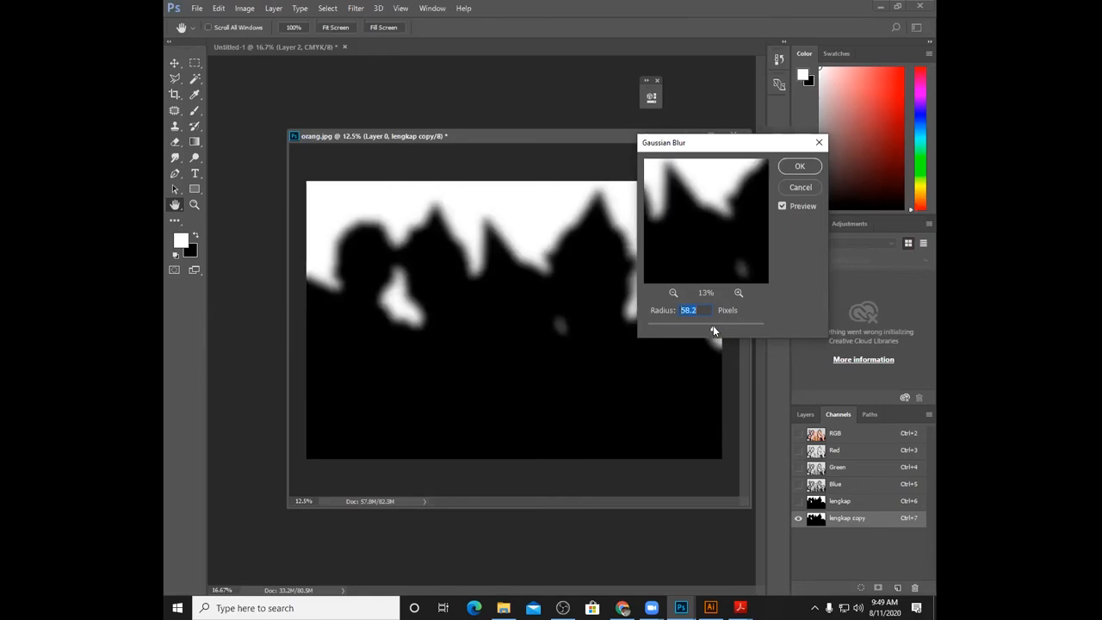
{"action": "left_click_drag", "start_coordinate": [713, 330], "coordinate": [686, 331]}
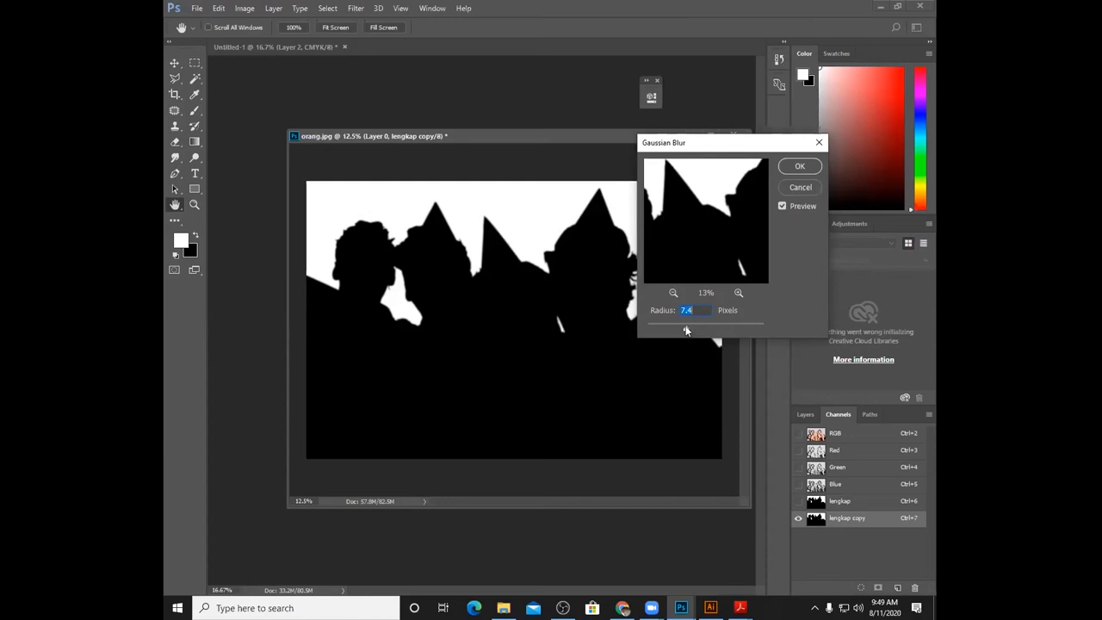
{"action": "left_click", "coordinate": [799, 165]}
{"action": "left_click", "coordinate": [797, 168]}
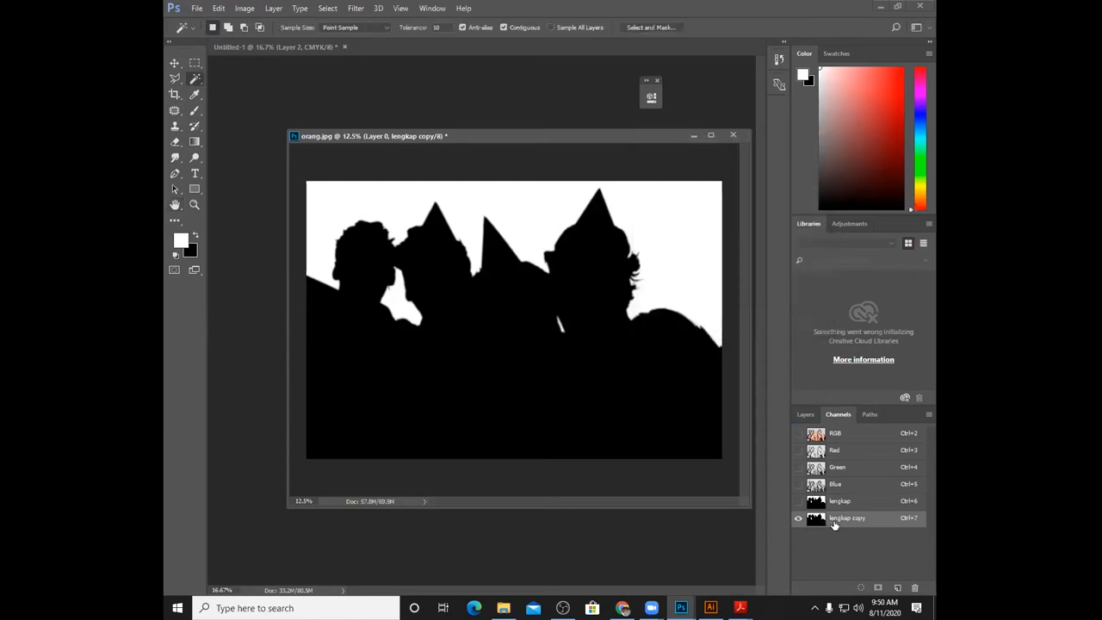
- Return to Layer 0 in full colour and load the lengkap copy channel as a new selection
{"action": "left_click", "coordinate": [805, 416]}
{"action": "left_click", "coordinate": [854, 487]}
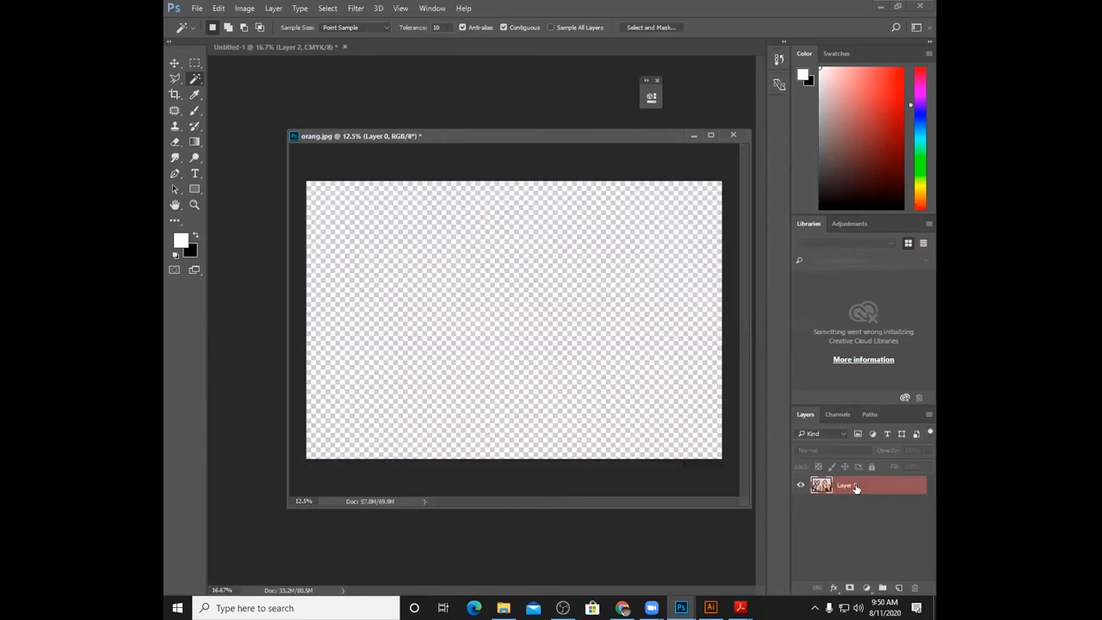
{"action": "left_click", "coordinate": [326, 10]}
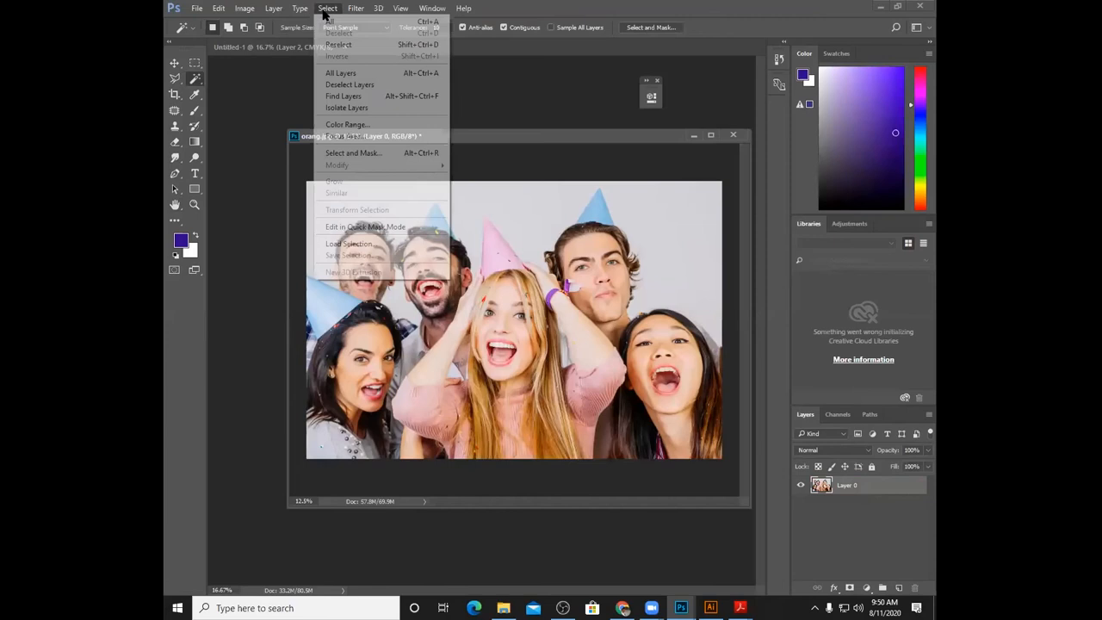
{"action": "left_click", "coordinate": [370, 245]}
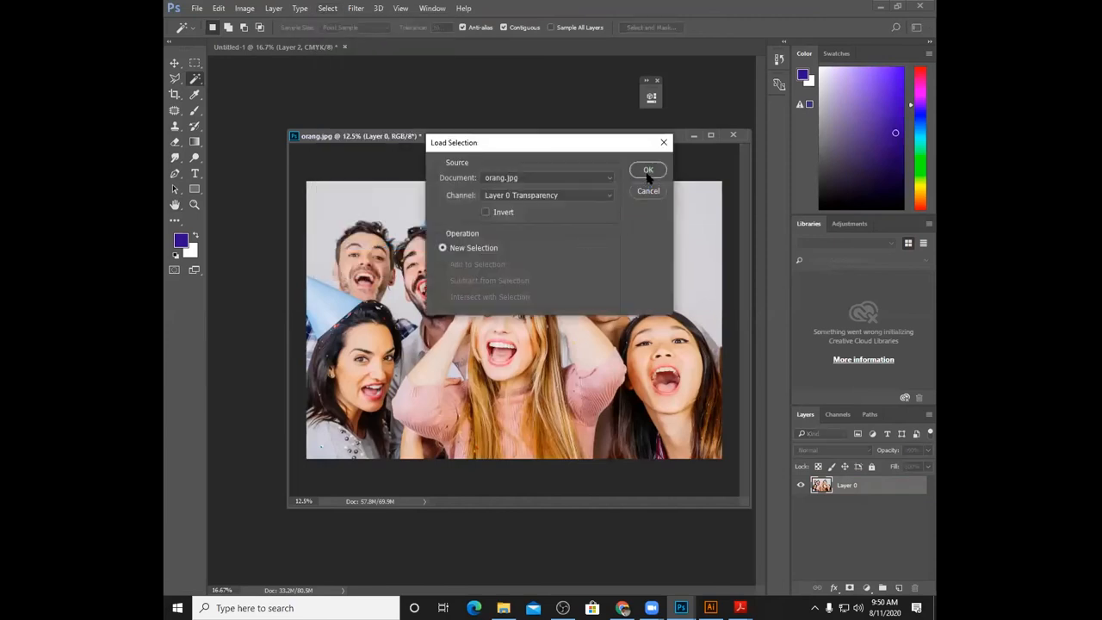
{"action": "left_click", "coordinate": [610, 197]}
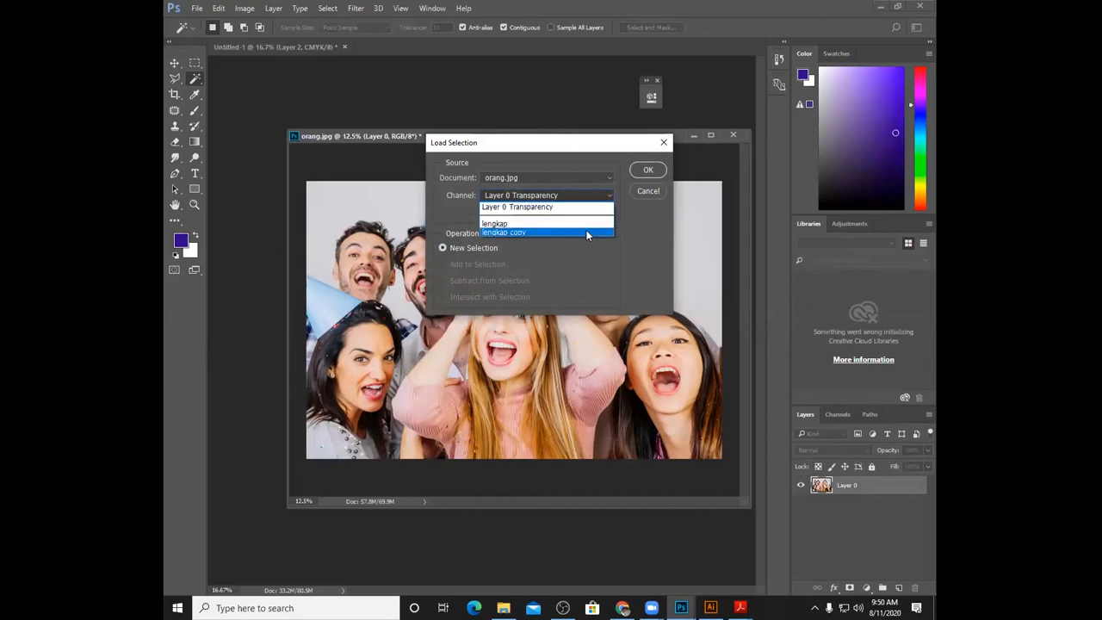
{"action": "left_click", "coordinate": [589, 233]}
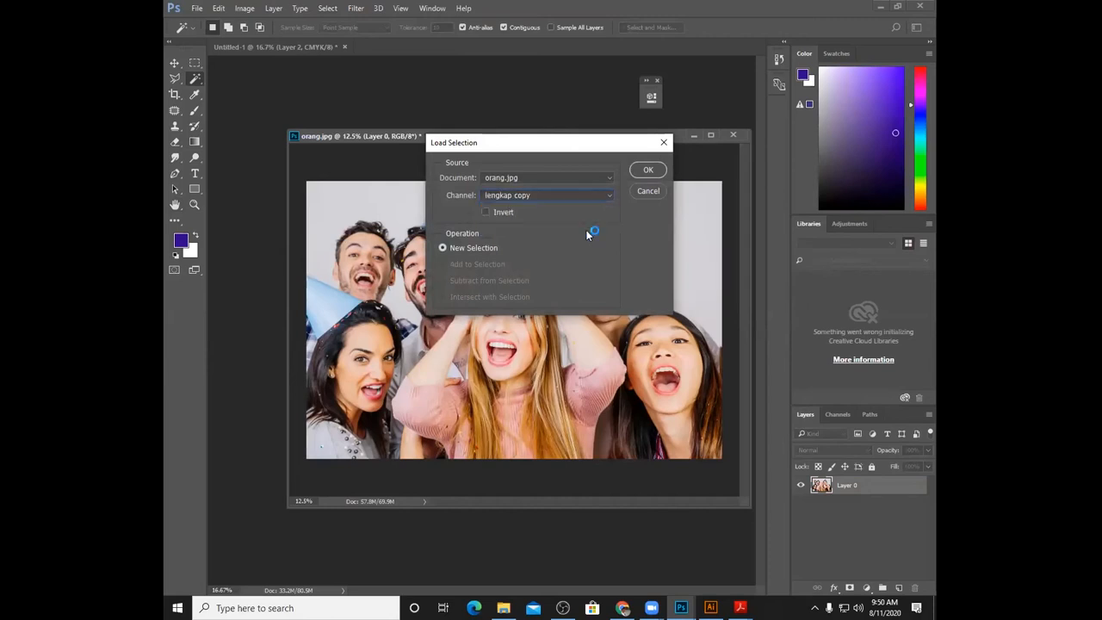
{"action": "left_click", "coordinate": [648, 171]}
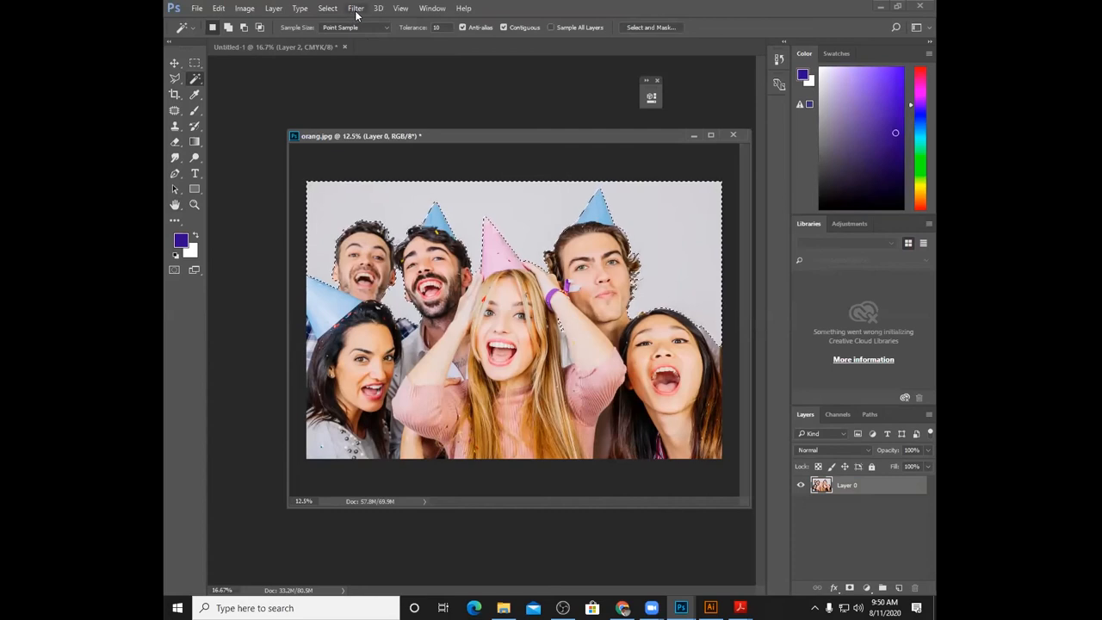
- Examine the backdrop selection as a Quick Mask overlay and return to standard mode
{"action": "left_click", "coordinate": [328, 8]}
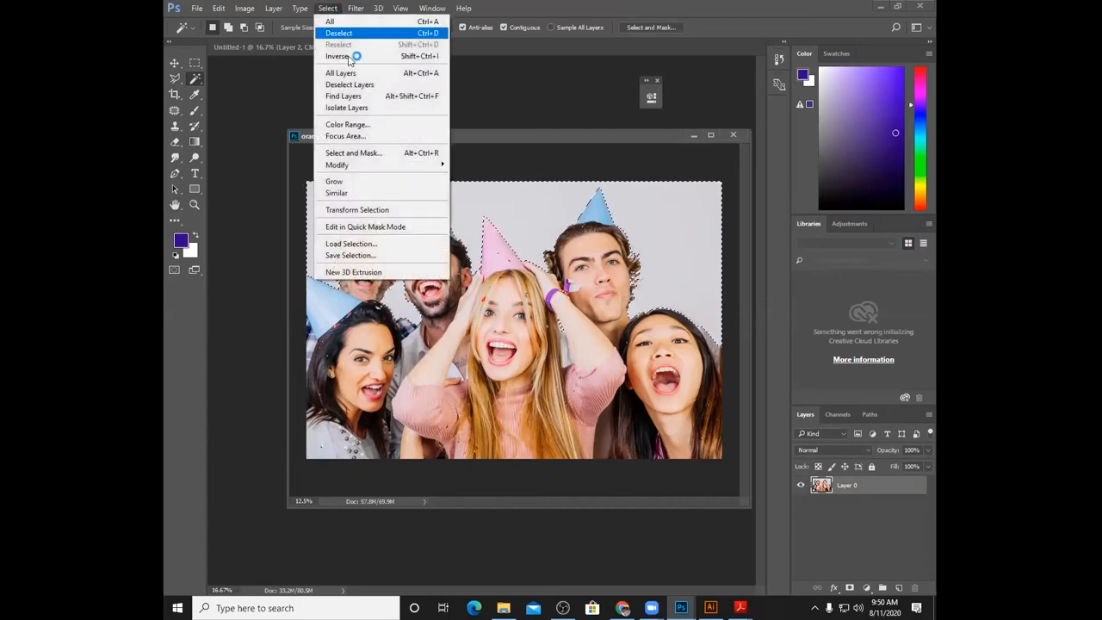
{"action": "left_click", "coordinate": [383, 226]}
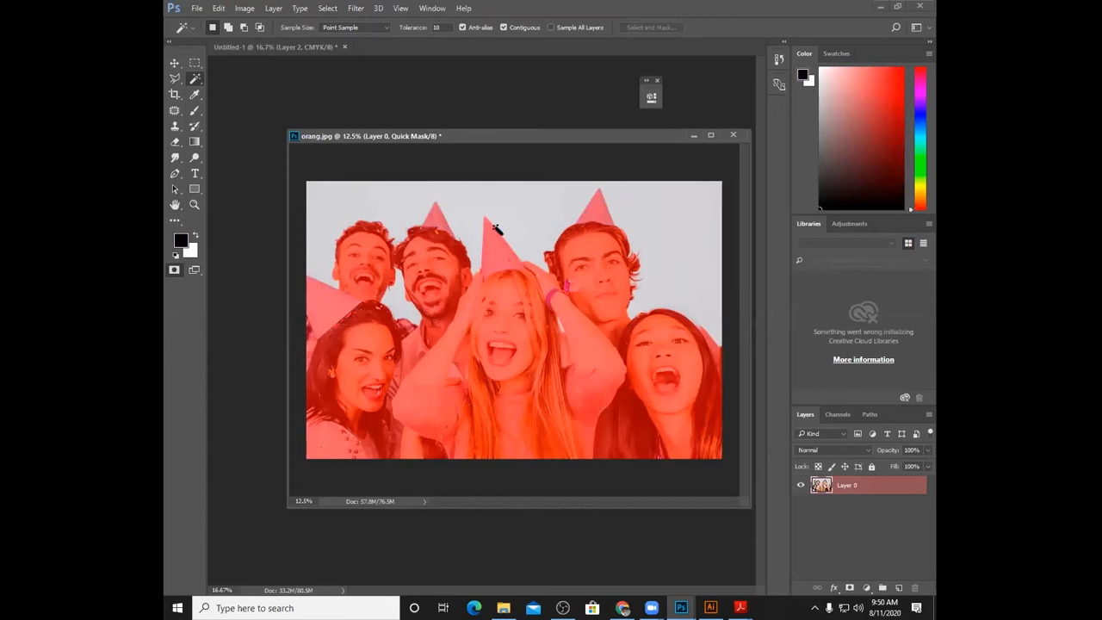
{"action": "left_click", "coordinate": [173, 272]}
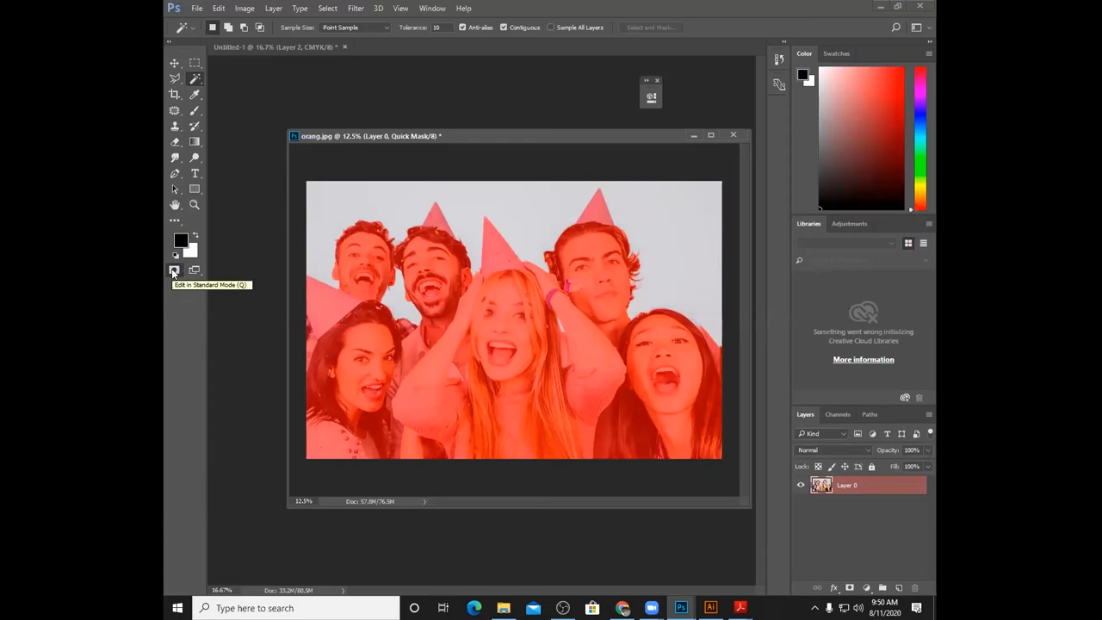
{"action": "left_click", "coordinate": [172, 272]}
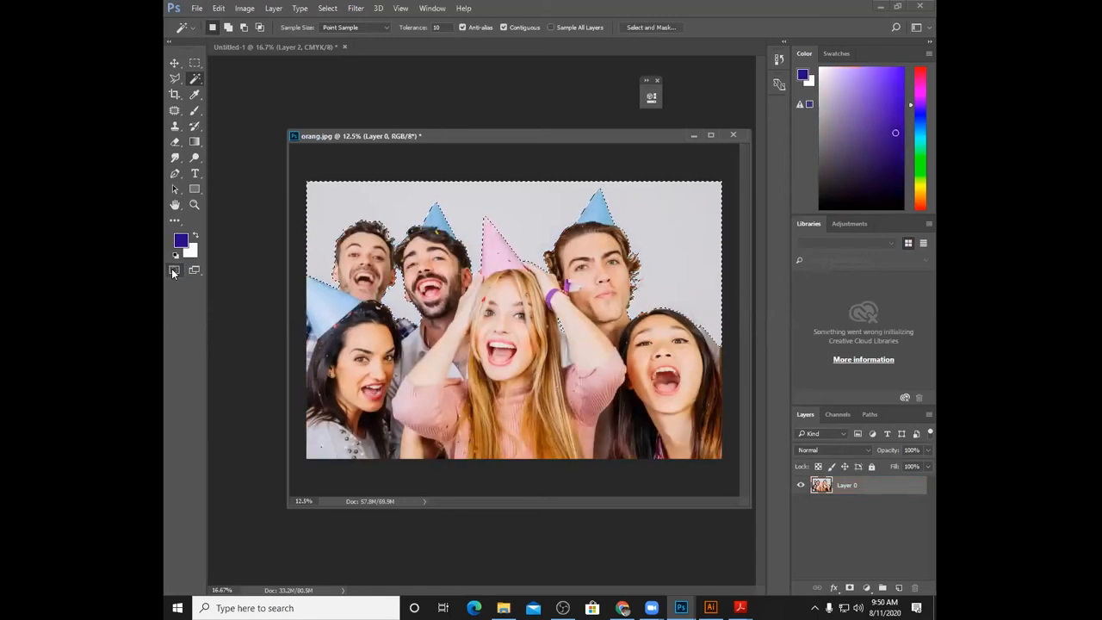
- Paint white brush strokes over the blonde woman's nose in Quick Mask mode and convert the mask back to a selection
{"action": "left_click", "coordinate": [173, 272]}
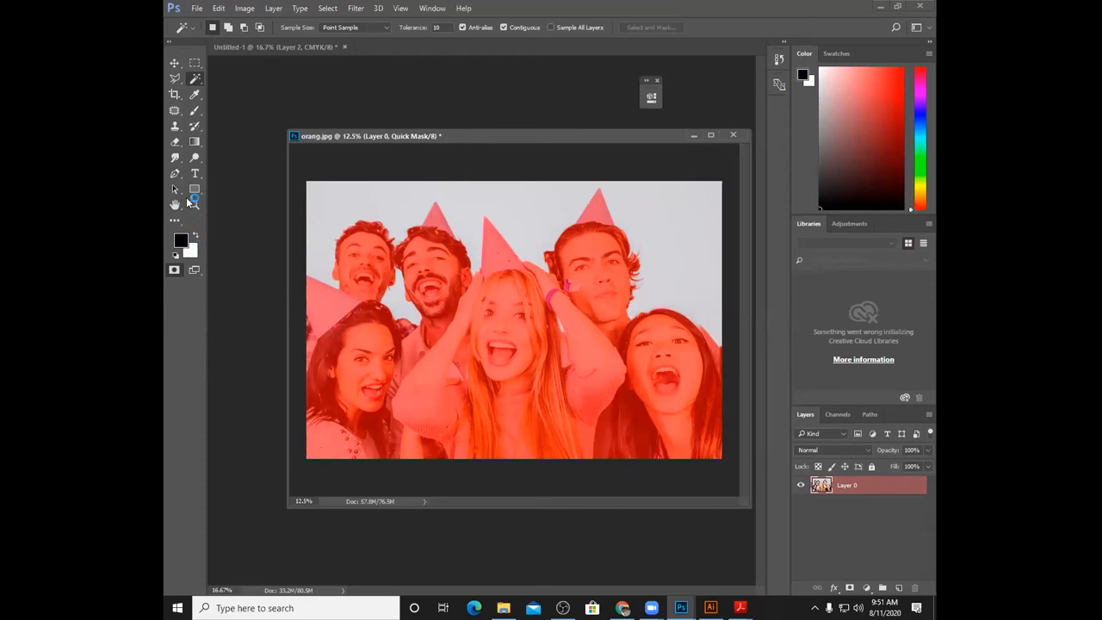
{"action": "left_click", "coordinate": [193, 112]}
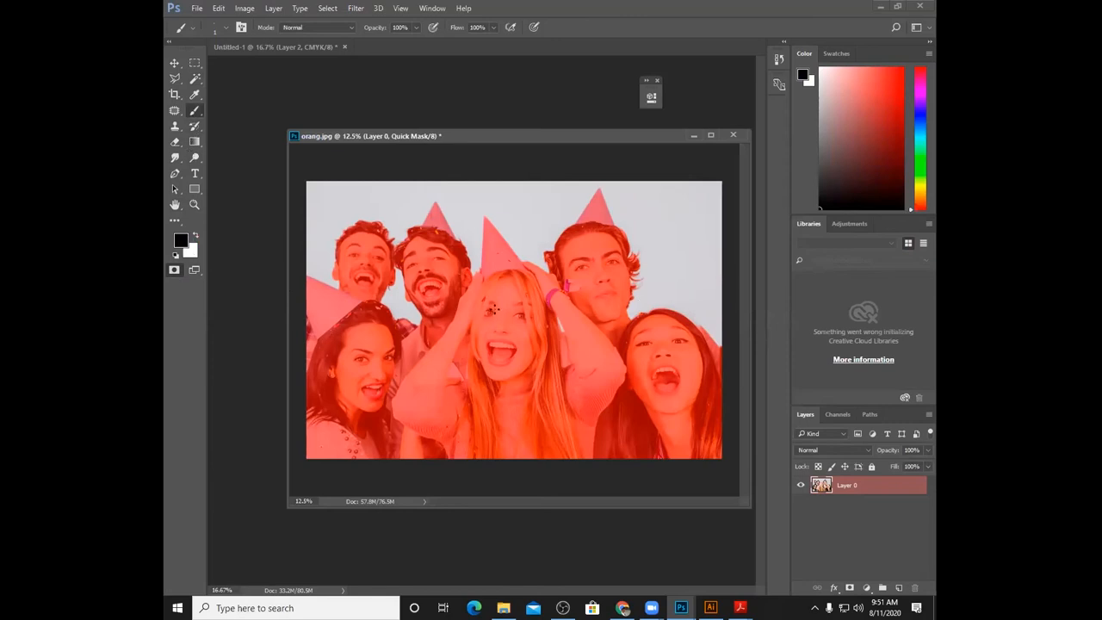
{"action": "key", "text": "bracketright"}
{"action": "left_click", "coordinate": [196, 238]}
{"action": "mouse_move", "coordinate": [503, 333]}
{"action": "left_mouse_down"}
{"action": "mouse_move", "coordinate": [504, 304]}
{"action": "mouse_move", "coordinate": [505, 341]}
{"action": "mouse_move", "coordinate": [507, 301]}
{"action": "mouse_move", "coordinate": [508, 344]}
{"action": "mouse_move", "coordinate": [504, 293]}
{"action": "left_mouse_up"}
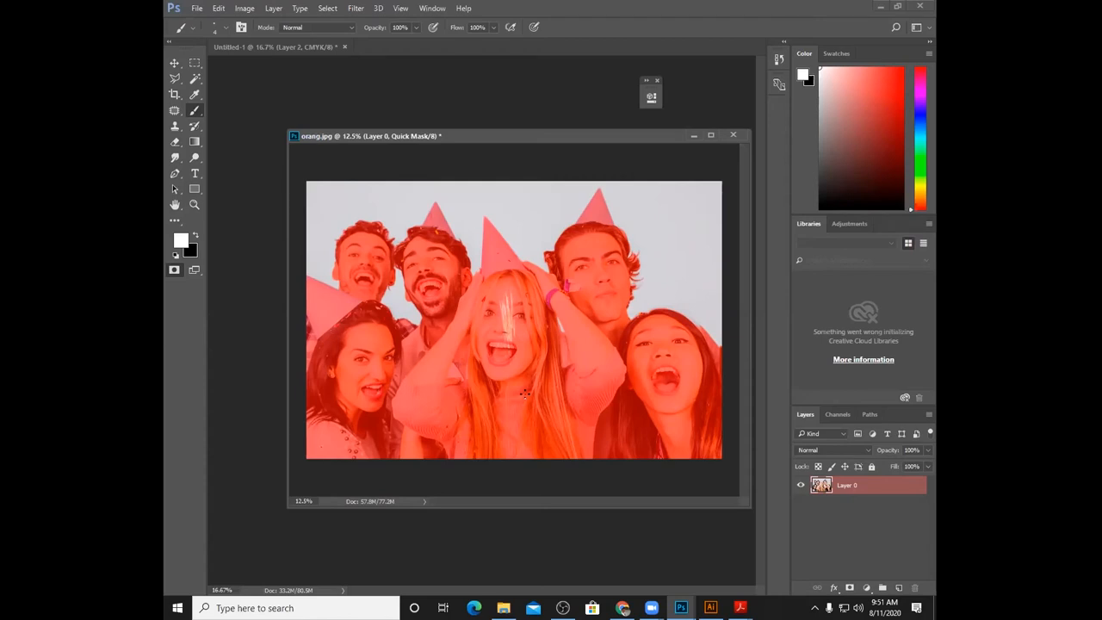
{"action": "left_click", "coordinate": [172, 271]}
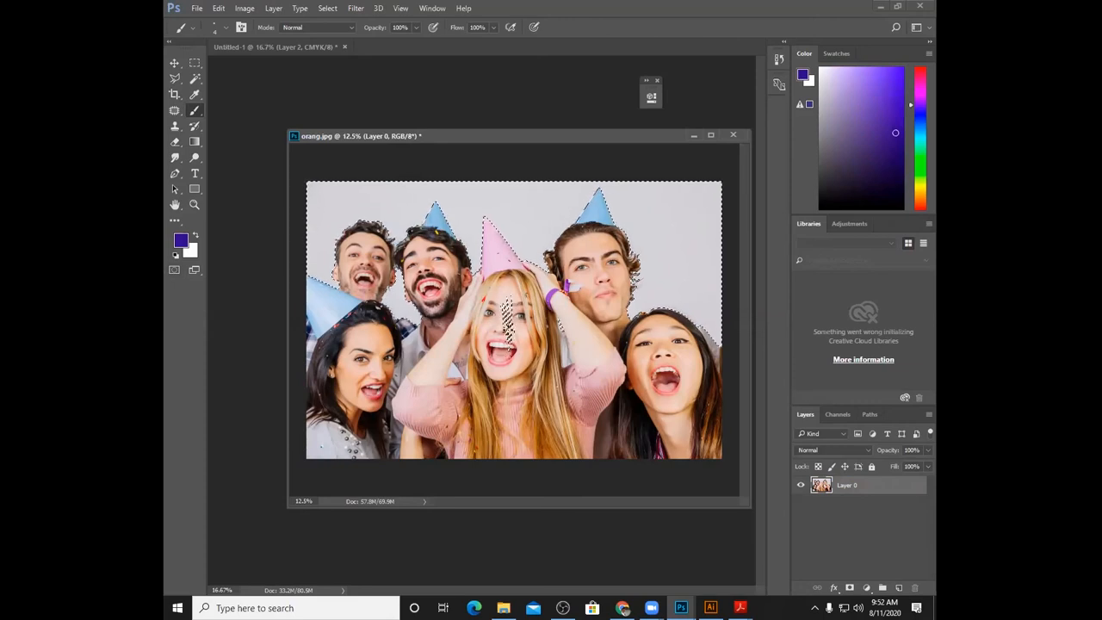
- Try deleting the selected backdrop and painted face area from Layer 0, check it without the selection, and undo the deletion
{"action": "key", "text": "Delete"}
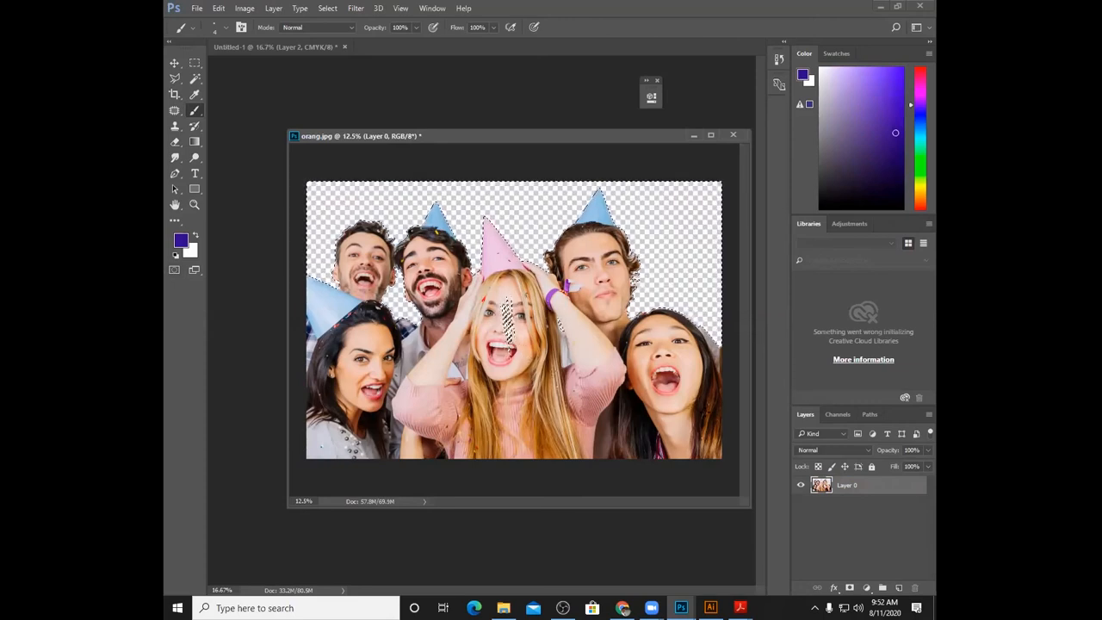
{"action": "key", "text": "ctrl+d"}
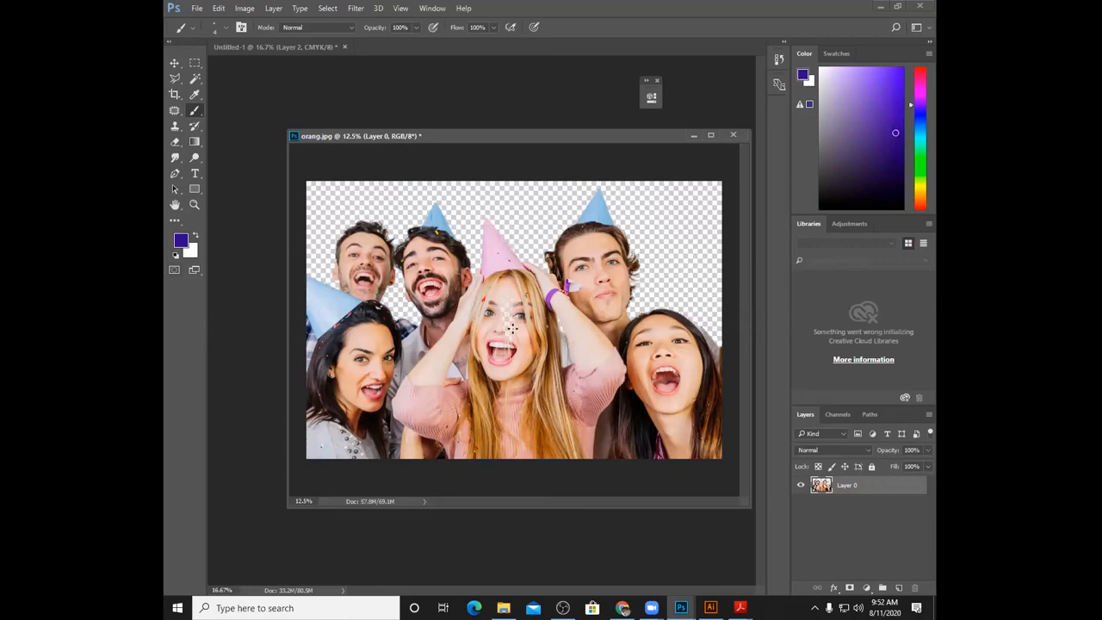
{"action": "key", "text": "ctrl+shift+d"}
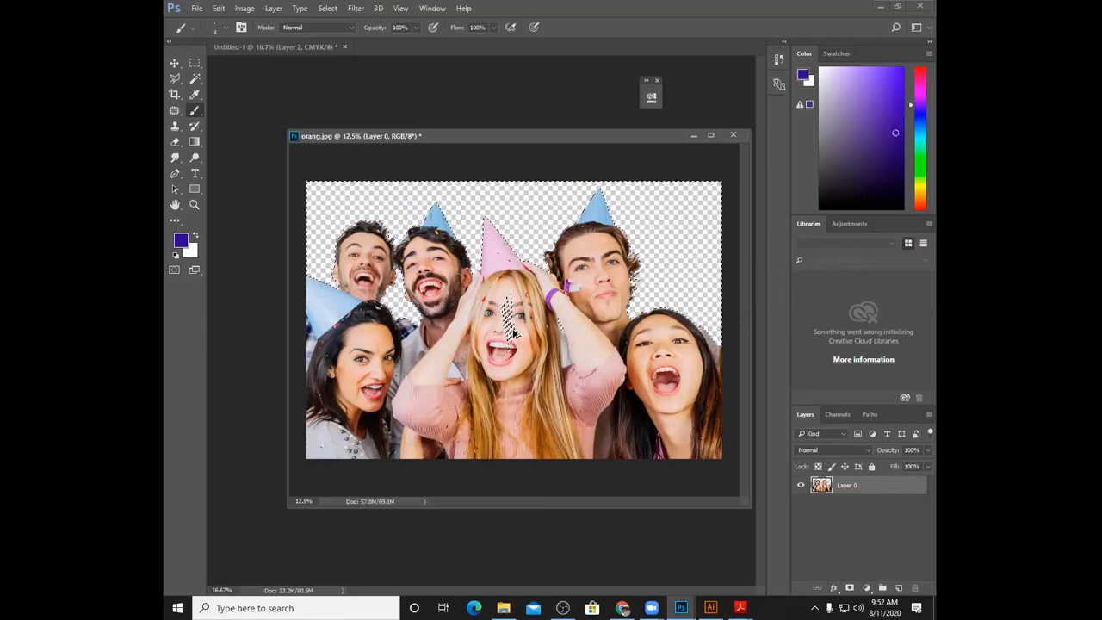
{"action": "key", "text": "ctrl+z"}
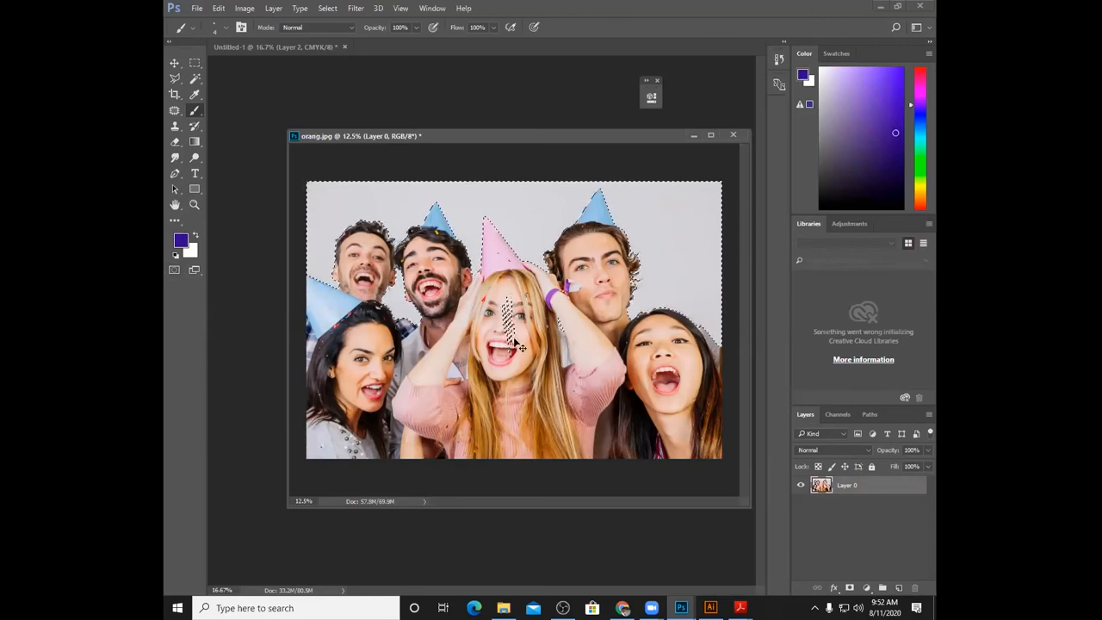
- Show the painted selection in Quick Mask mode again, return to standard mode, and clear the selection
{"action": "key", "text": "q"}
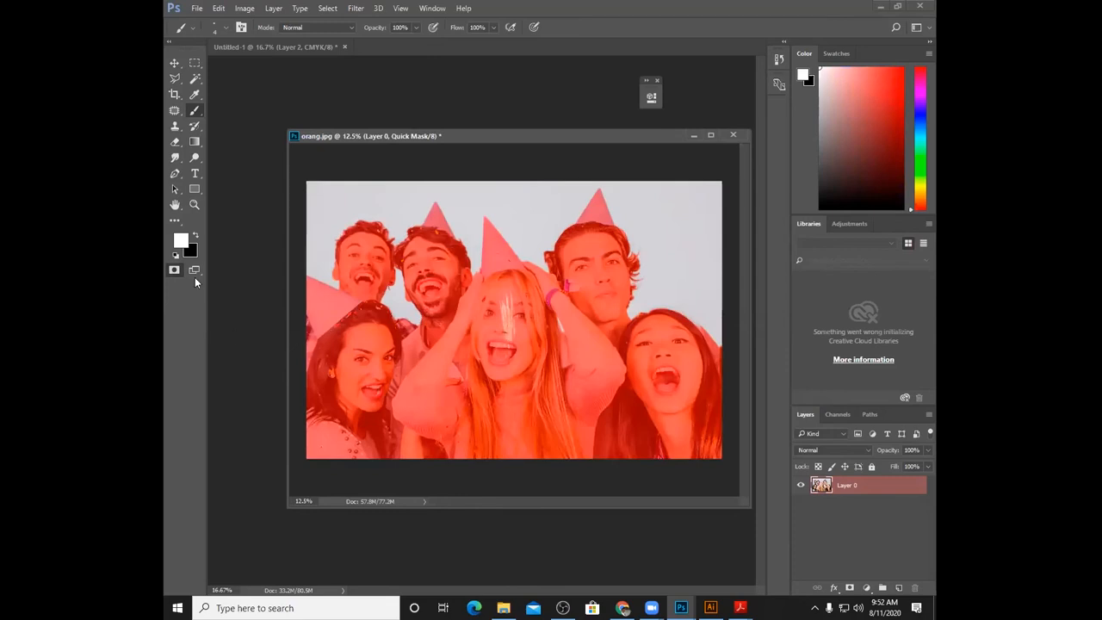
{"action": "left_click", "coordinate": [173, 269]}
{"action": "key", "text": "ctrl+d"}
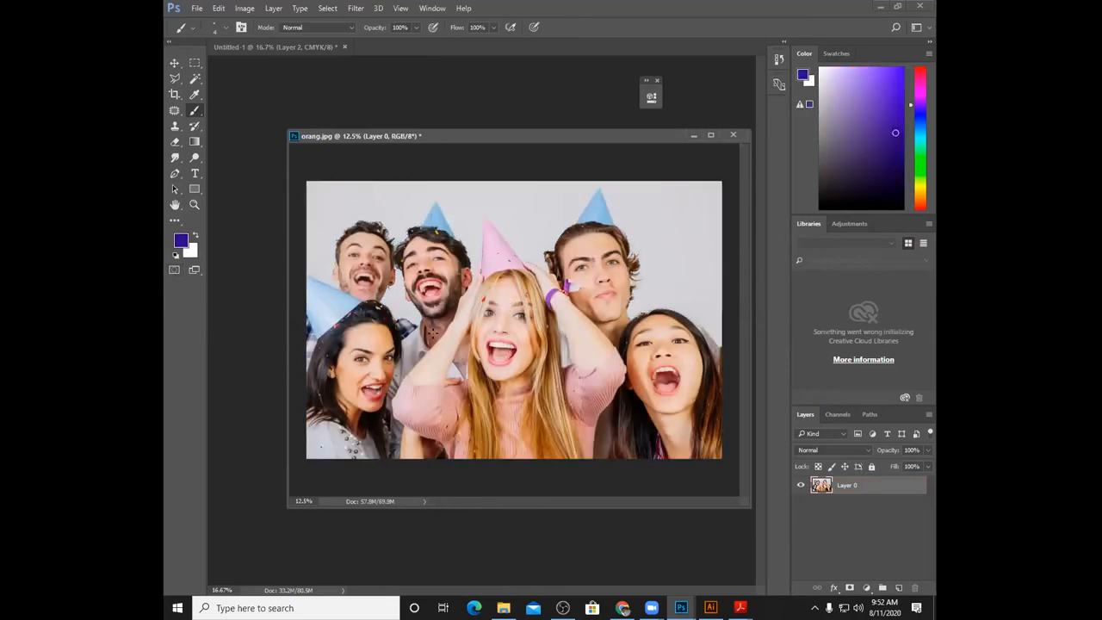
- Delete the backdrop from Layer 0 using the lengkap copy channel loaded as a new selection, and deselect
{"action": "left_click", "coordinate": [327, 8]}
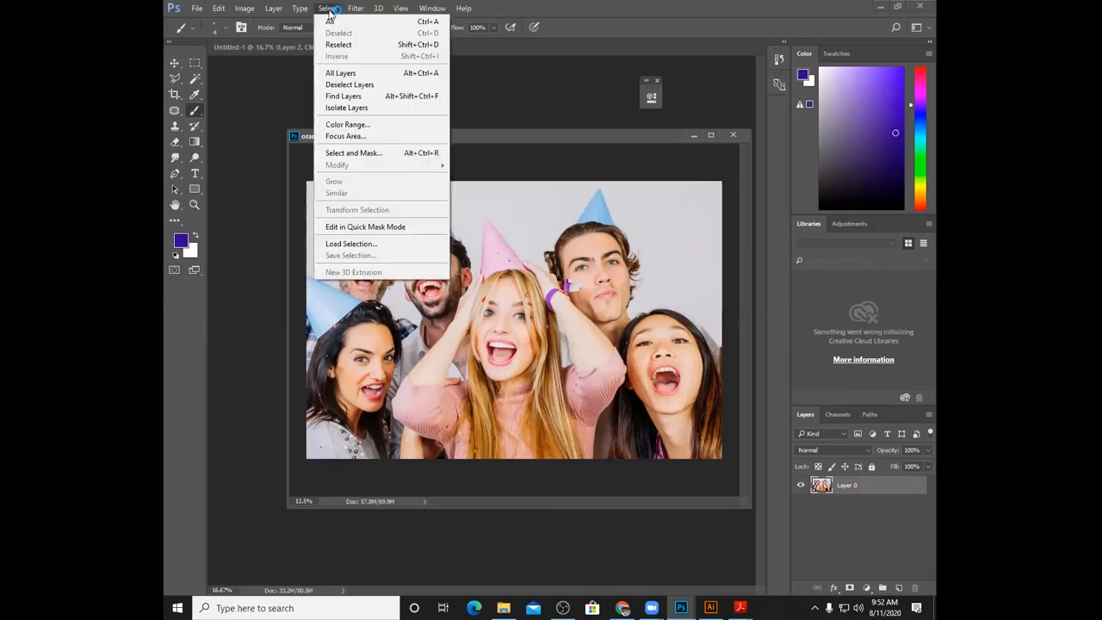
{"action": "left_click", "coordinate": [383, 244]}
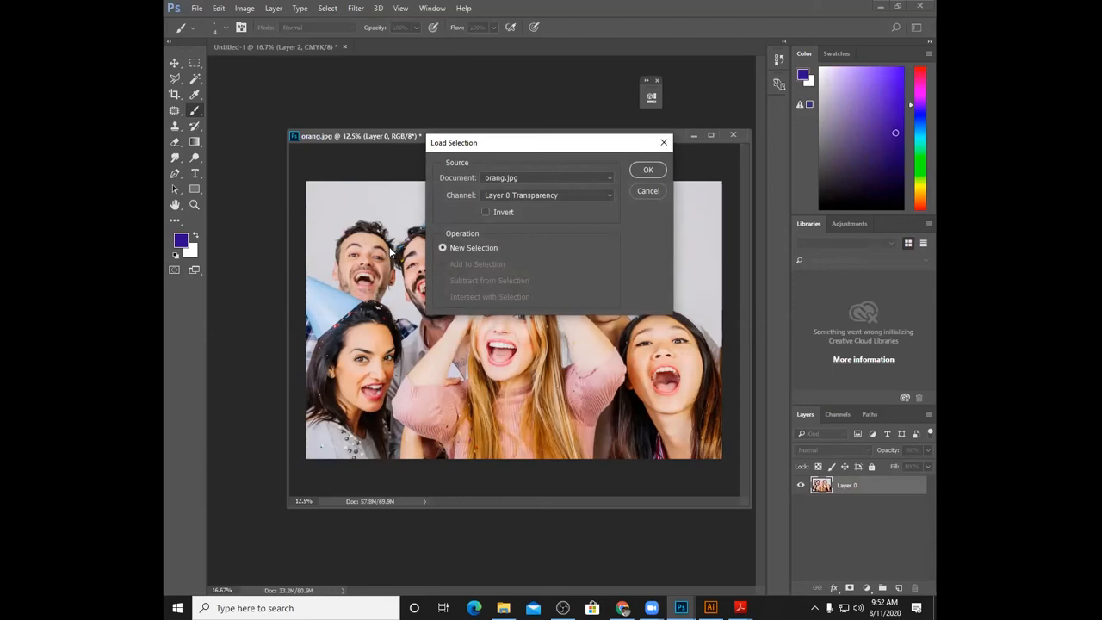
{"action": "left_click", "coordinate": [611, 197]}
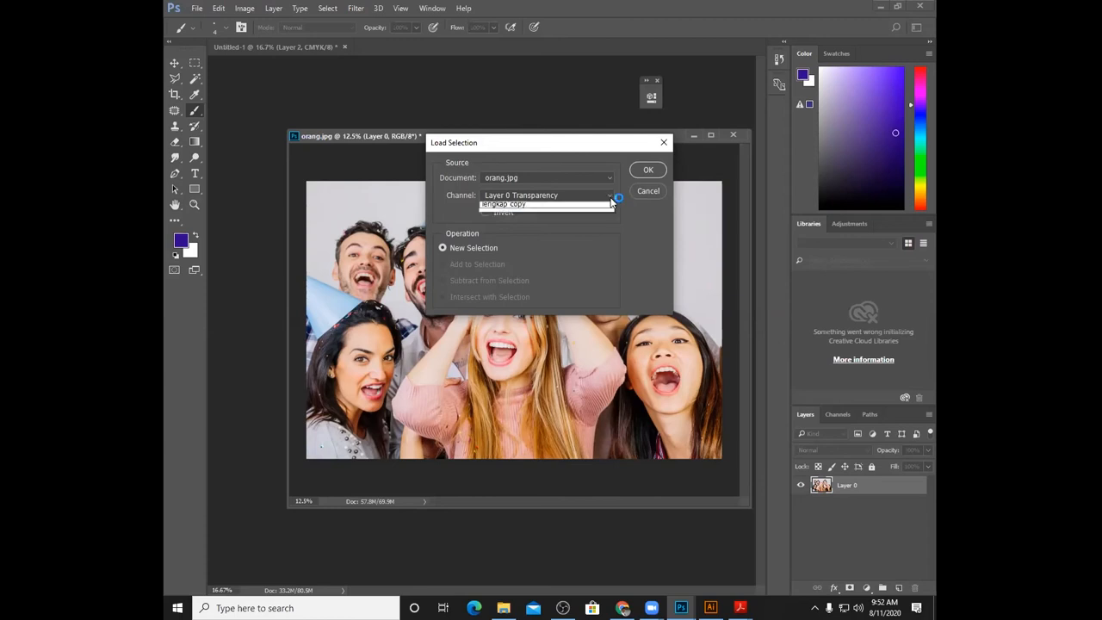
{"action": "left_click", "coordinate": [596, 231]}
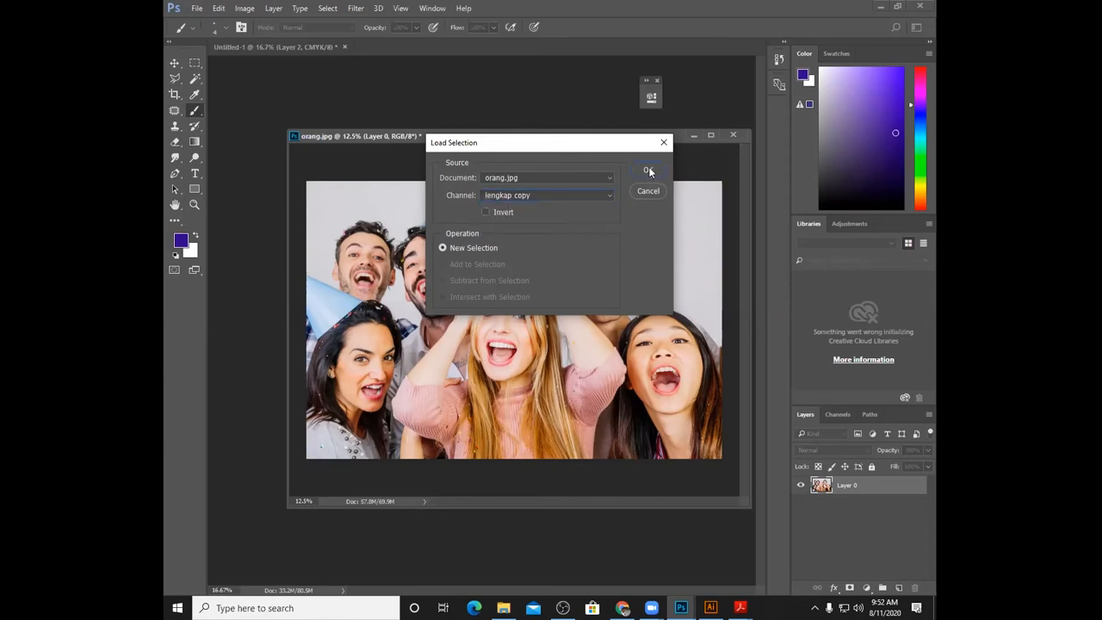
{"action": "left_click", "coordinate": [649, 170]}
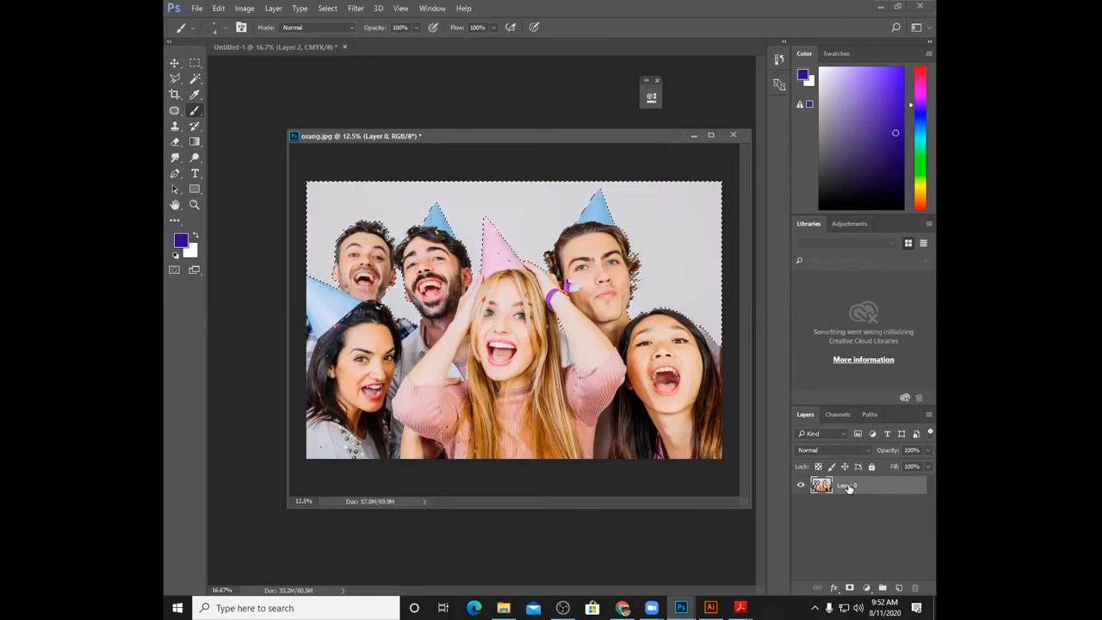
{"action": "key", "text": "Delete"}
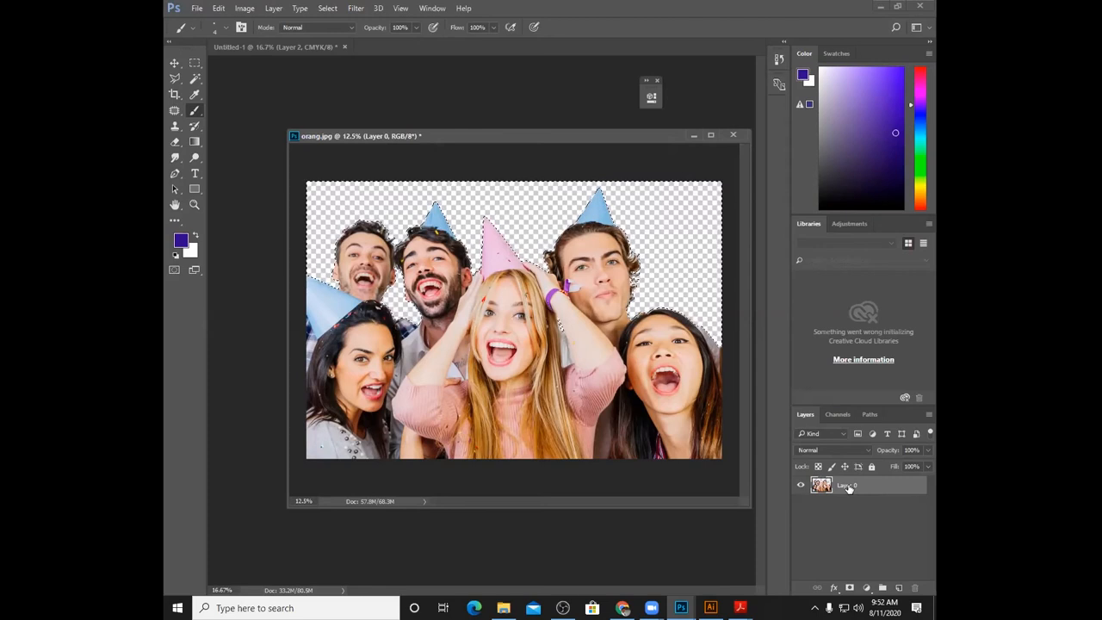
{"action": "key", "text": "ctrl+d"}
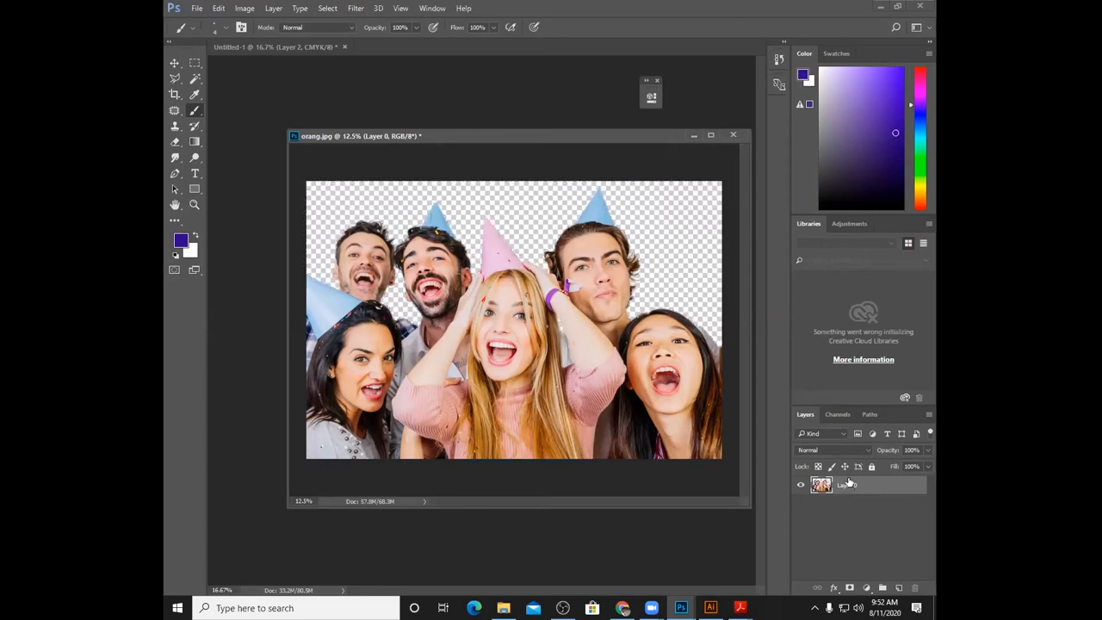
- Convert orang.jpg from RGB to CMYK Color mode, accepting the U.S. Web Coated (SWOP) v2 profile
{"action": "left_click_drag", "start_coordinate": [528, 145], "coordinate": [456, 79]}
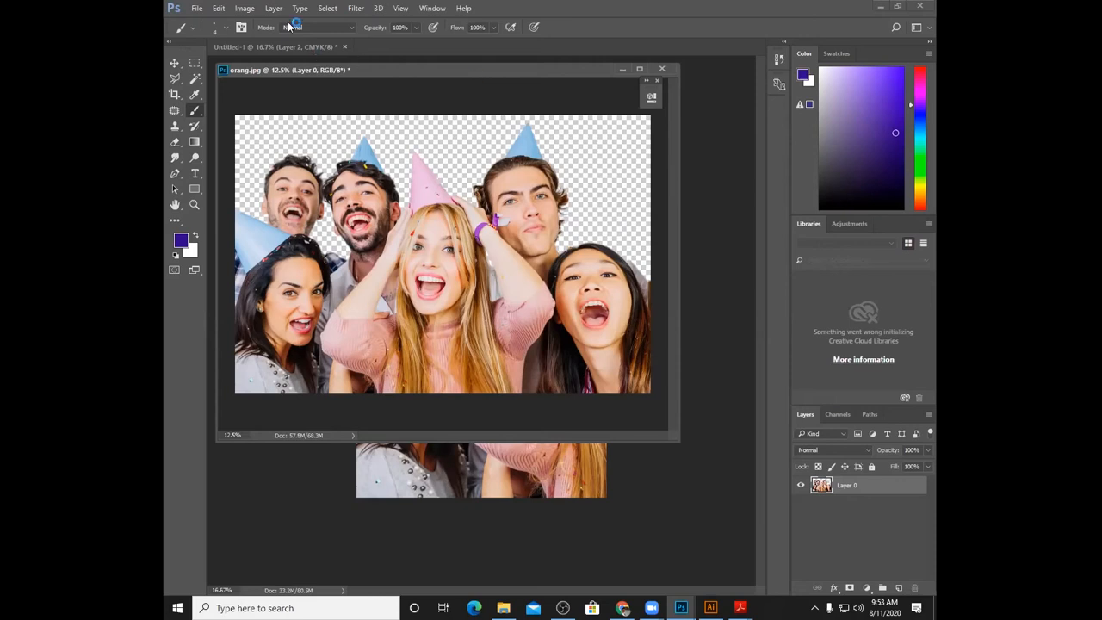
{"action": "left_click", "coordinate": [246, 8]}
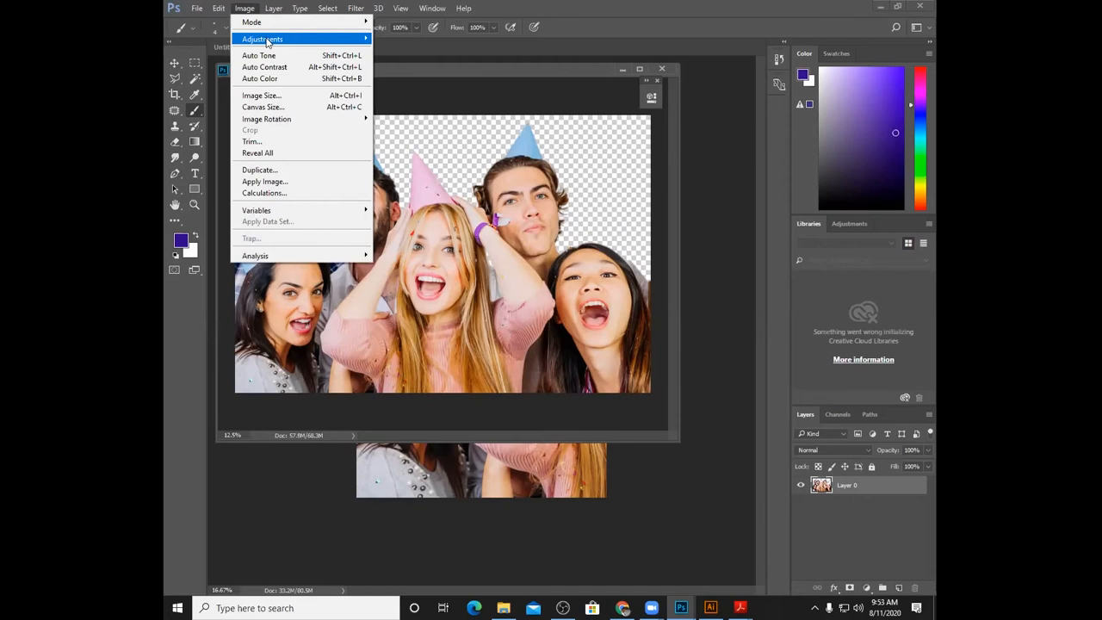
{"action": "mouse_move", "coordinate": [265, 40]}
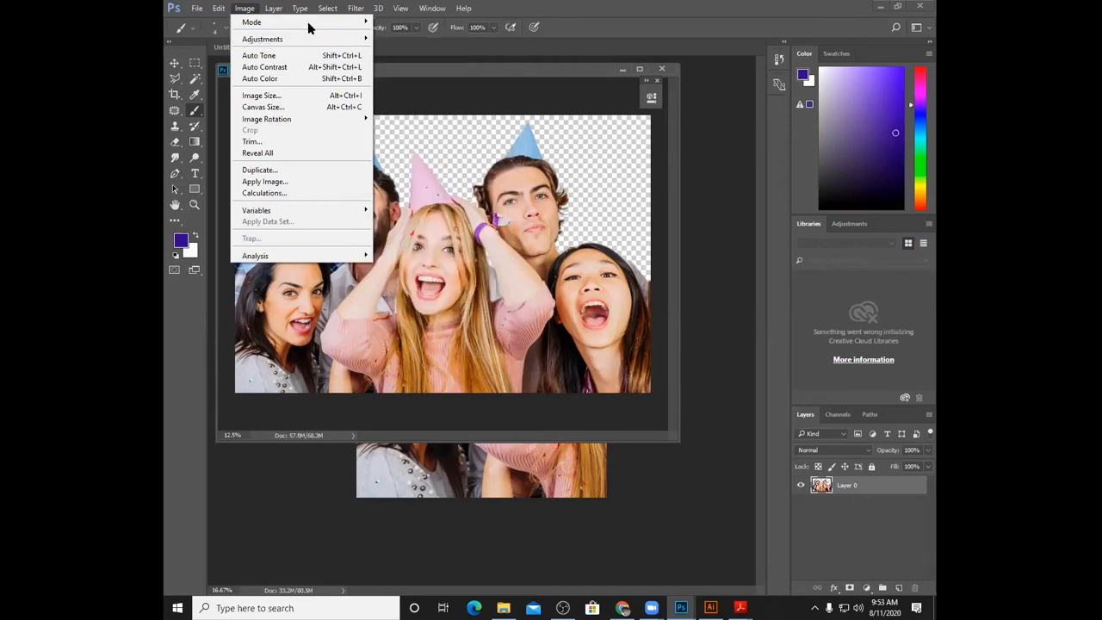
{"action": "mouse_move", "coordinate": [341, 23]}
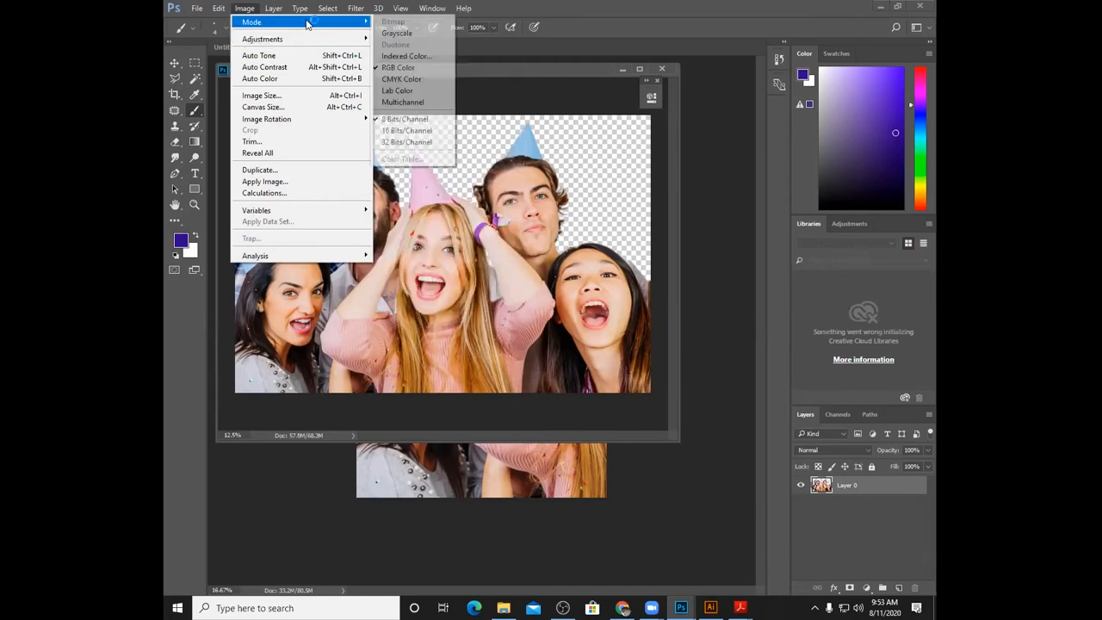
{"action": "left_click", "coordinate": [423, 79]}
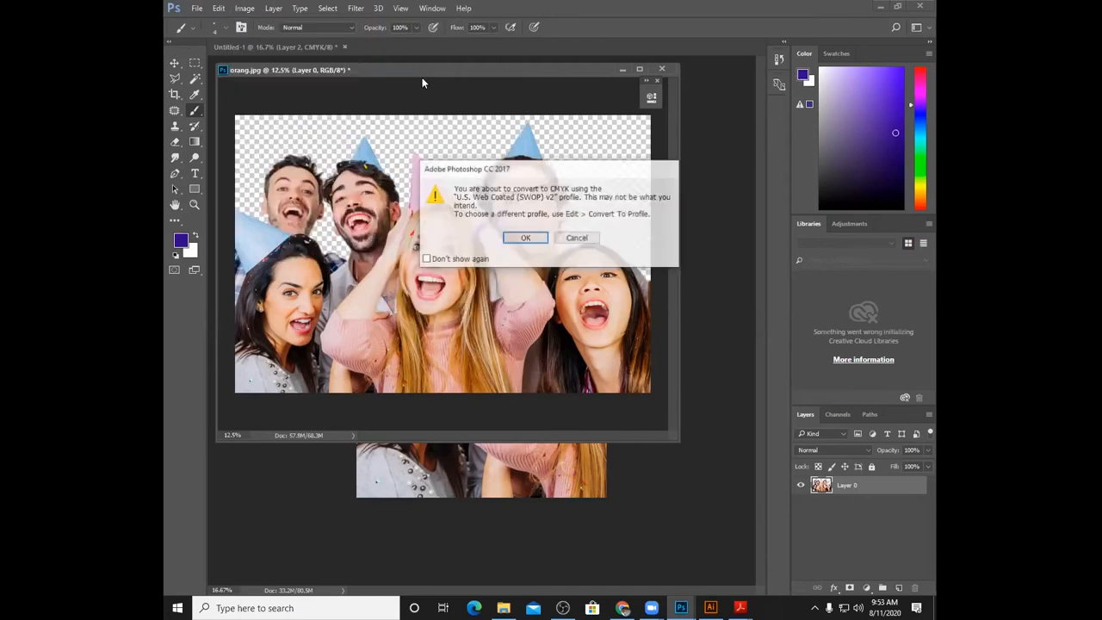
{"action": "left_click", "coordinate": [525, 239]}
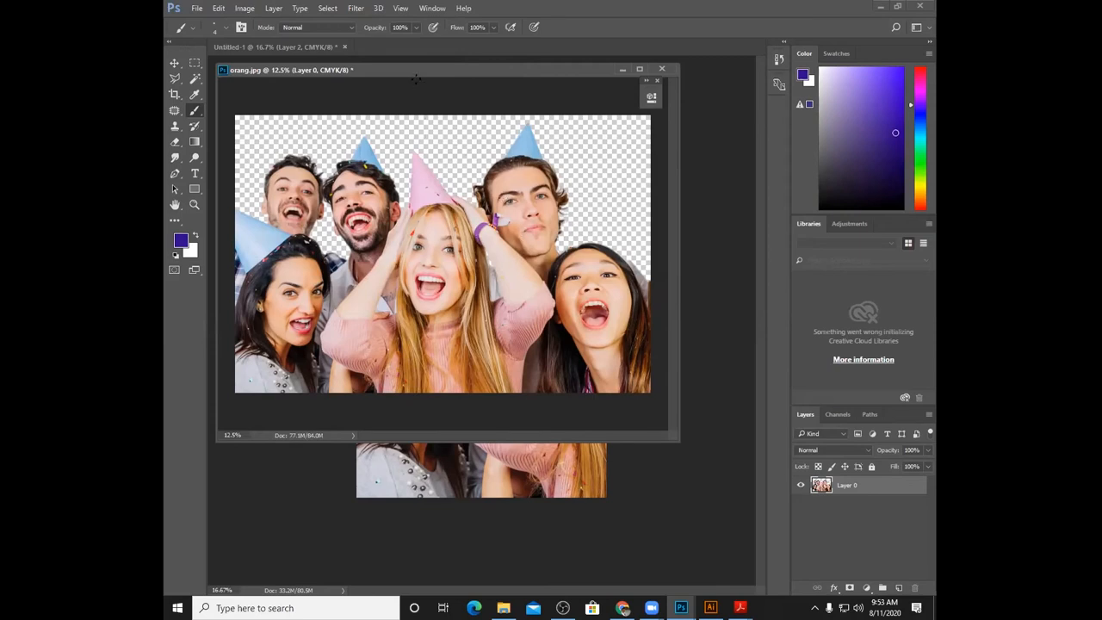
- Apply Auto Tone and Auto Contrast to the cut-out people on Layer 0 of orang.jpg
{"action": "left_click_drag", "start_coordinate": [411, 69], "coordinate": [450, 80]}
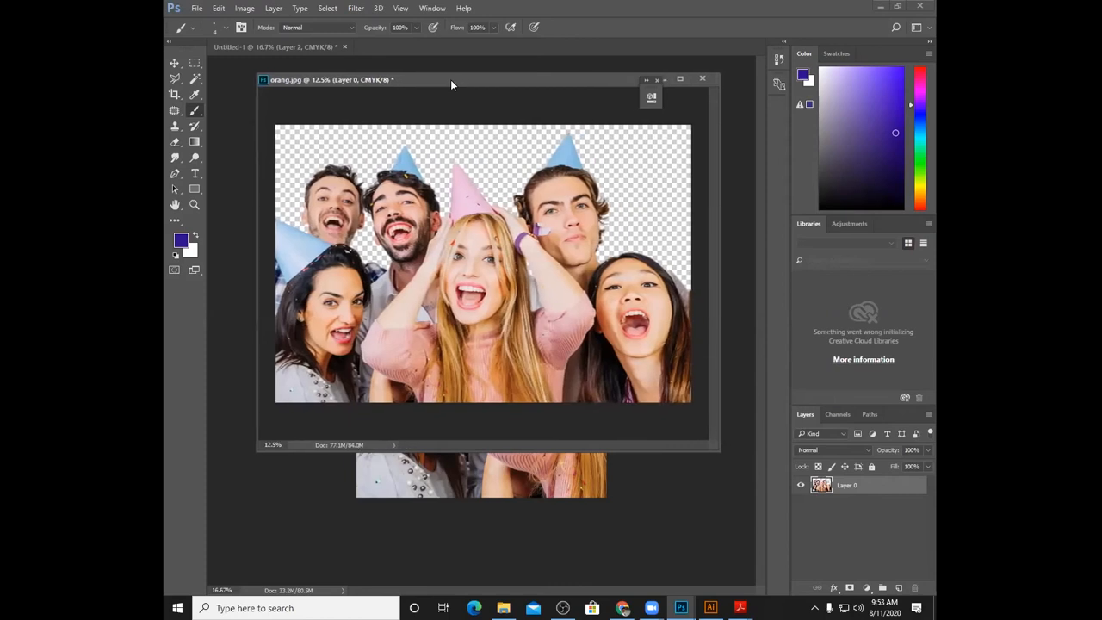
{"action": "left_click", "coordinate": [244, 8]}
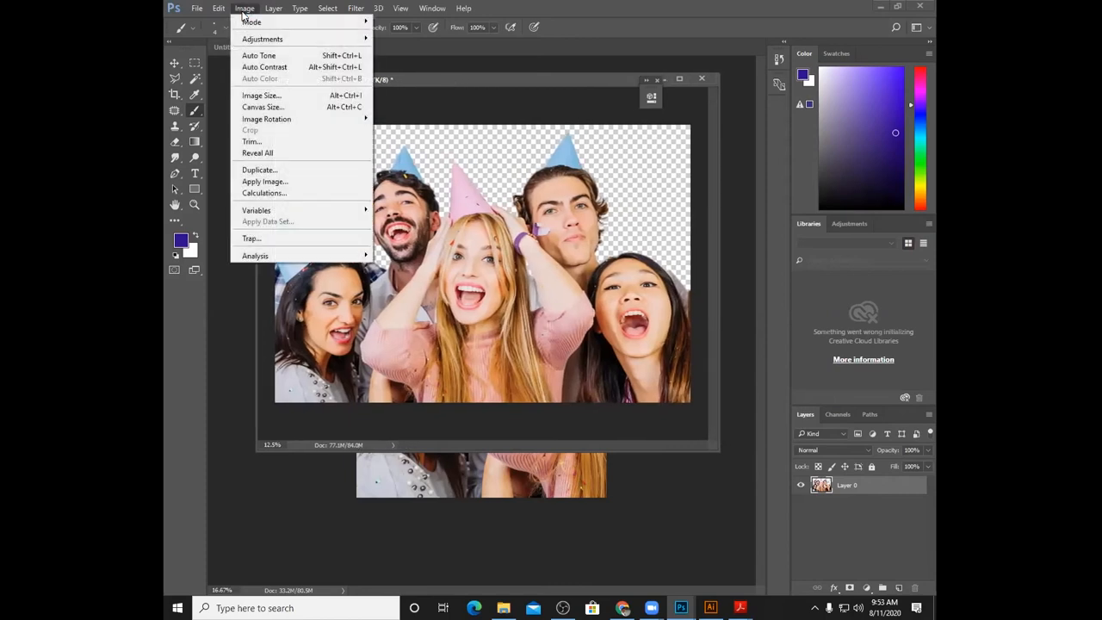
{"action": "left_click", "coordinate": [263, 56]}
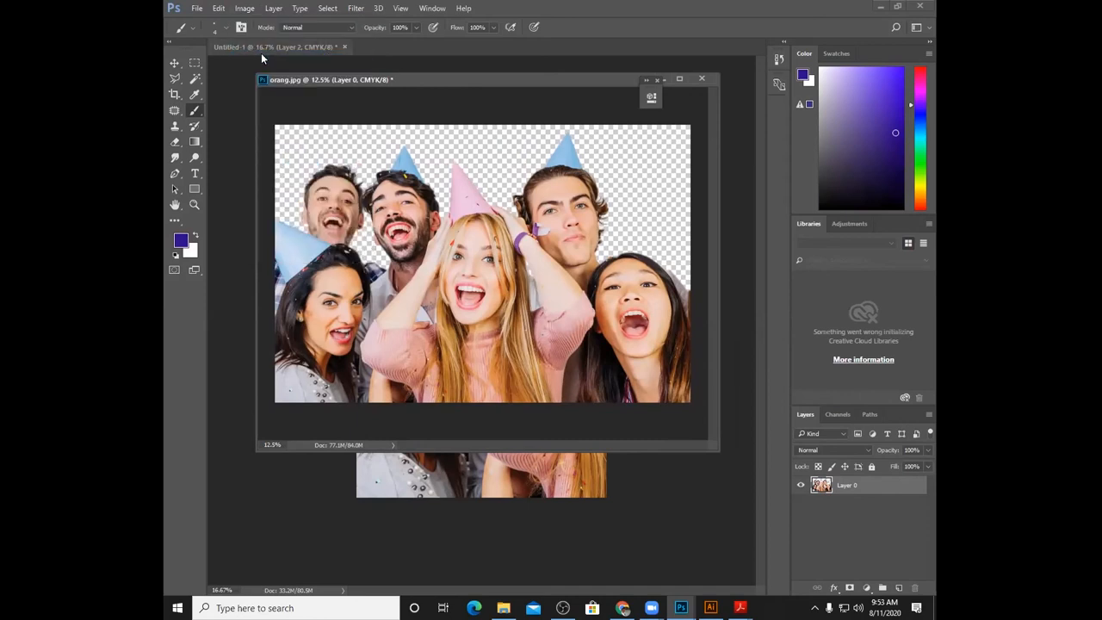
{"action": "left_click", "coordinate": [246, 10]}
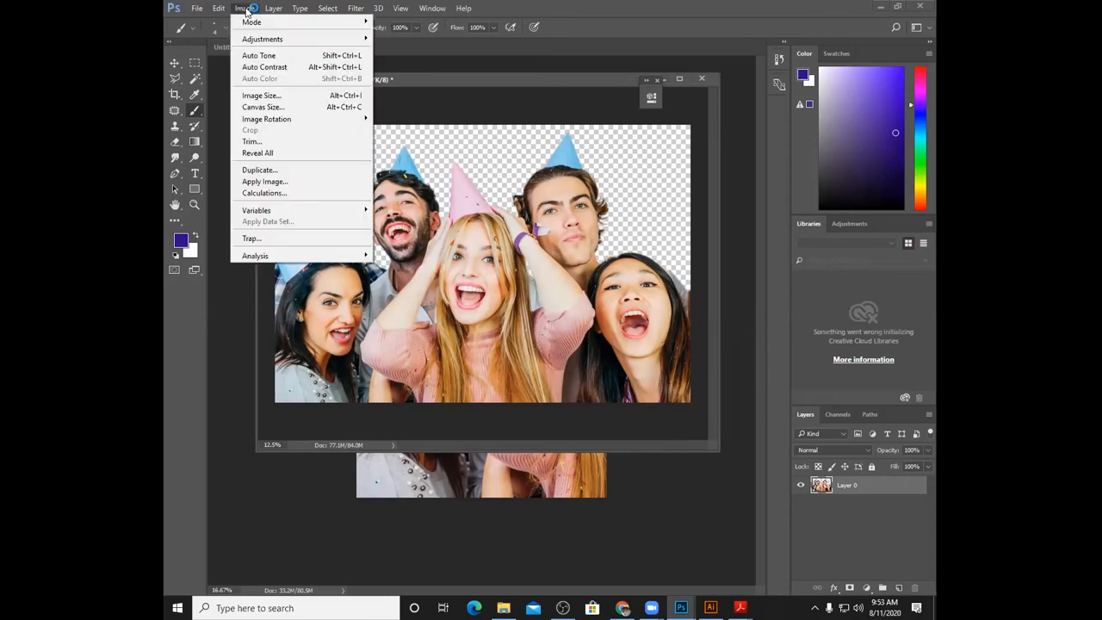
{"action": "left_click", "coordinate": [274, 68]}
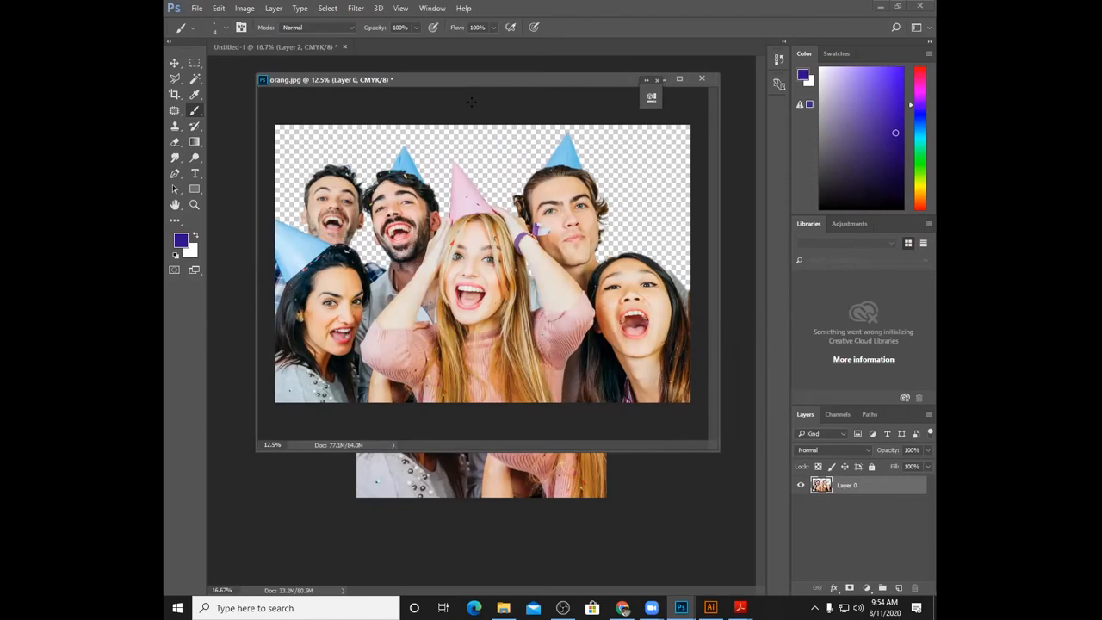
{"action": "left_click_drag", "start_coordinate": [463, 83], "coordinate": [685, 142]}
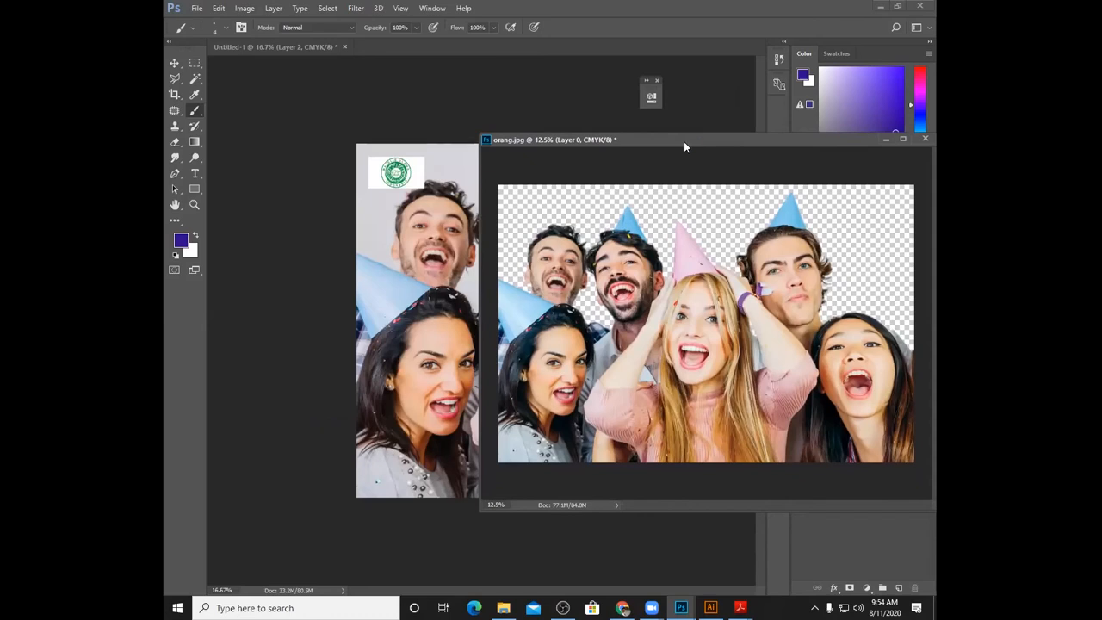
{"action": "left_click_drag", "start_coordinate": [681, 143], "coordinate": [474, 128]}
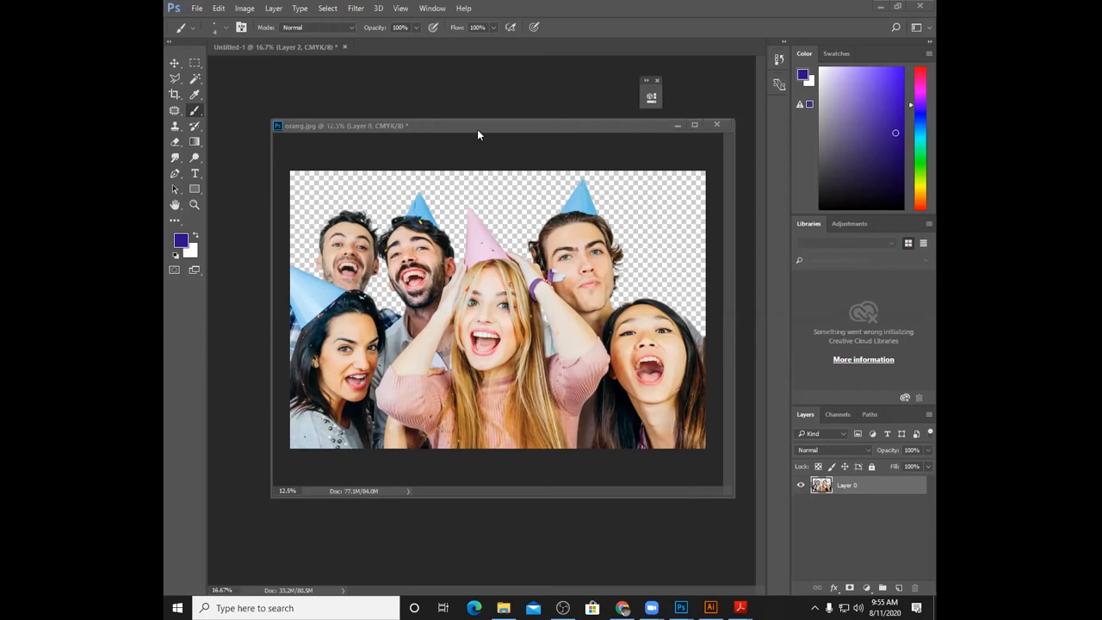
{"action": "left_click_drag", "start_coordinate": [464, 127], "coordinate": [427, 118]}
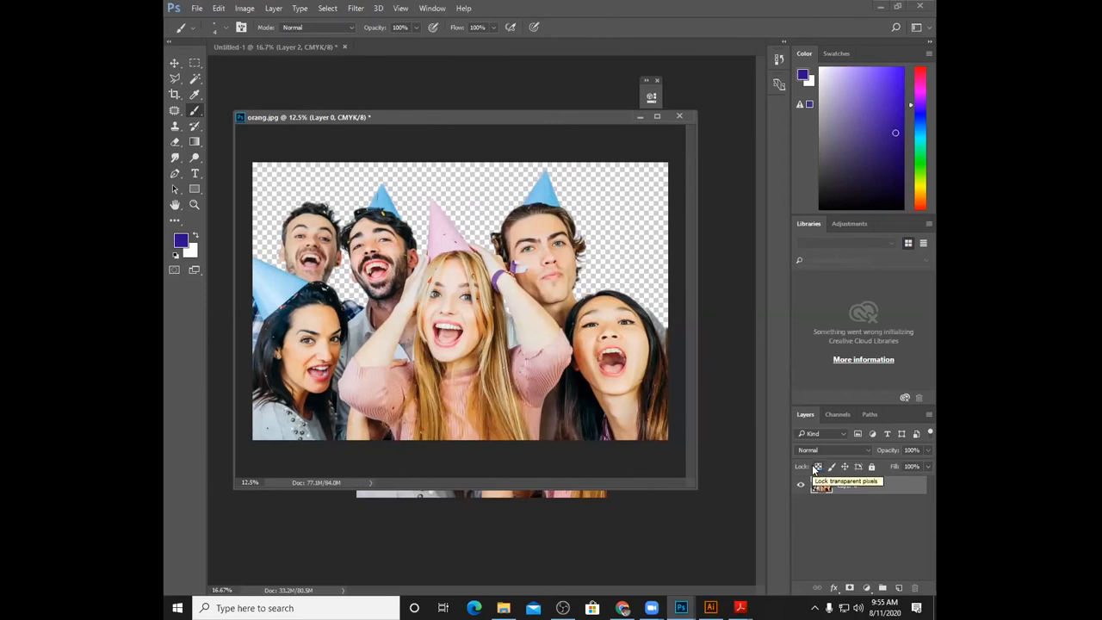
- Examine the Cyan, Magenta, Yellow and Black channels of orang.jpg one by one, comparing the contrast on the people
{"action": "left_click", "coordinate": [834, 415]}
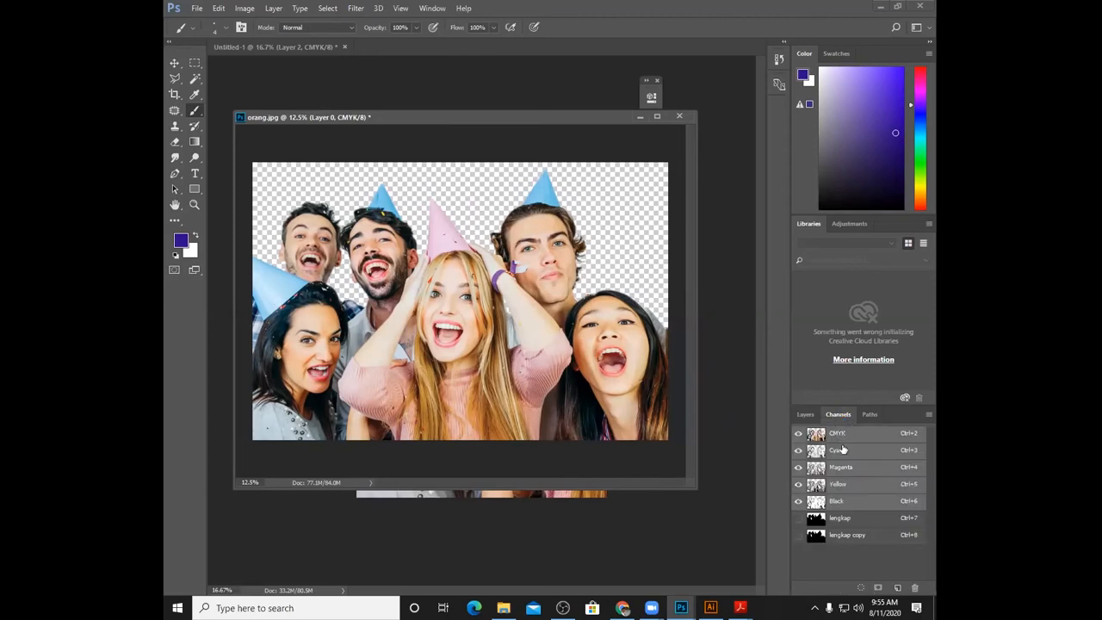
{"action": "left_click", "coordinate": [842, 451]}
{"action": "left_click", "coordinate": [852, 472]}
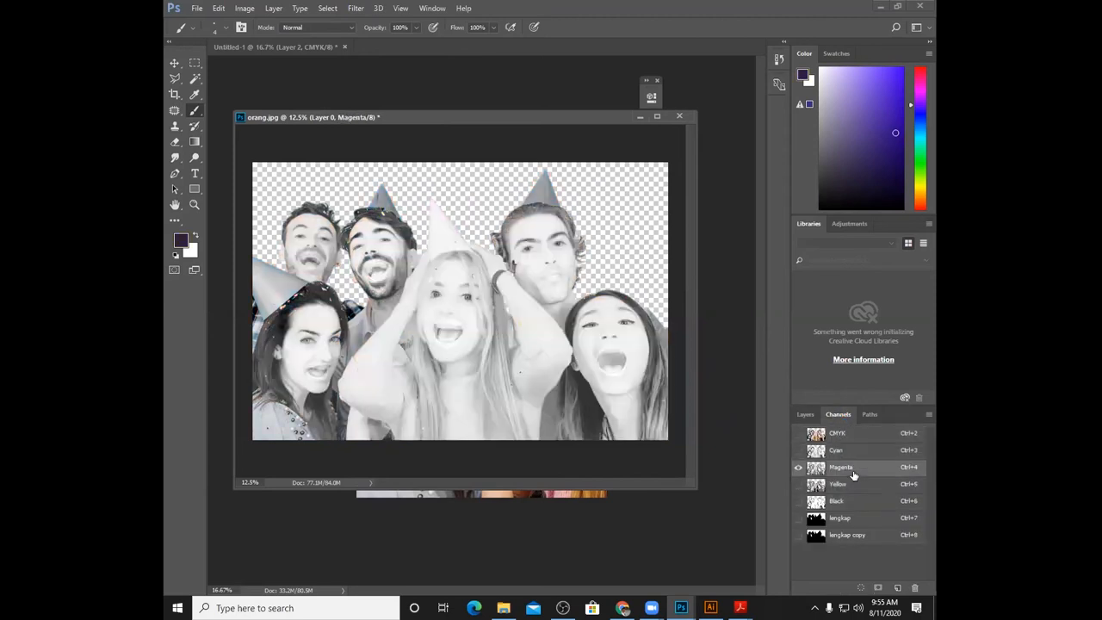
{"action": "left_click", "coordinate": [854, 487]}
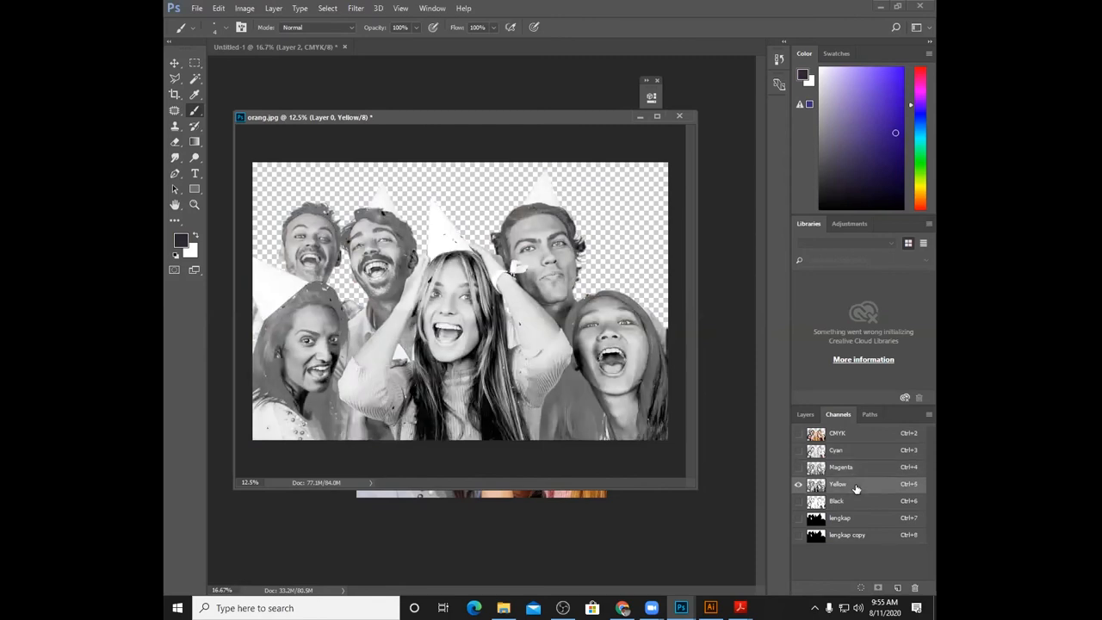
{"action": "left_click", "coordinate": [856, 501]}
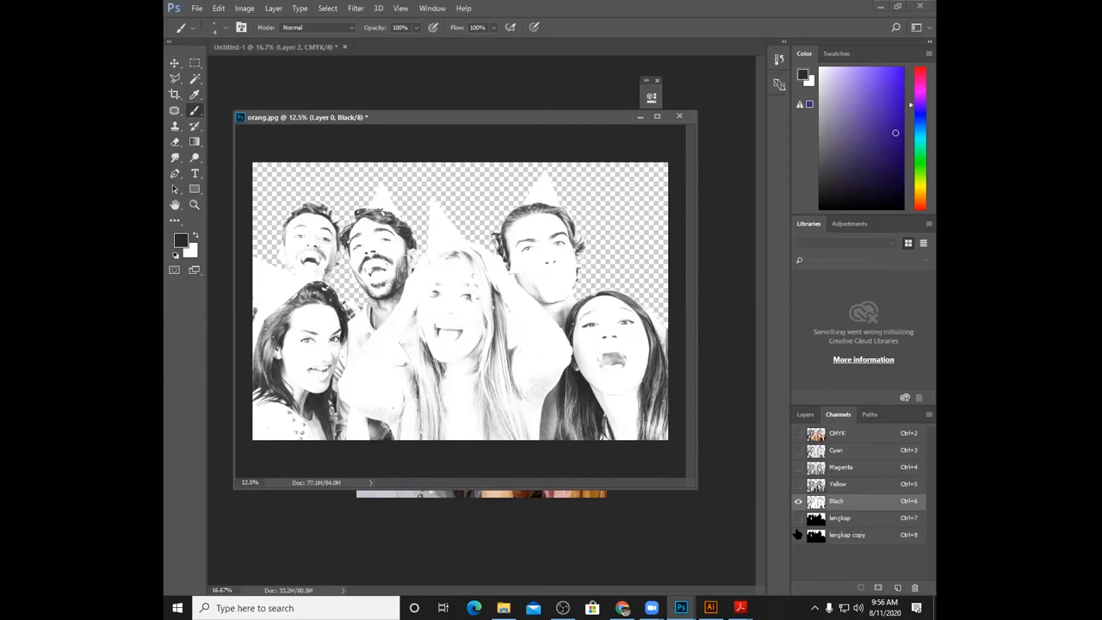
{"action": "left_click", "coordinate": [836, 449]}
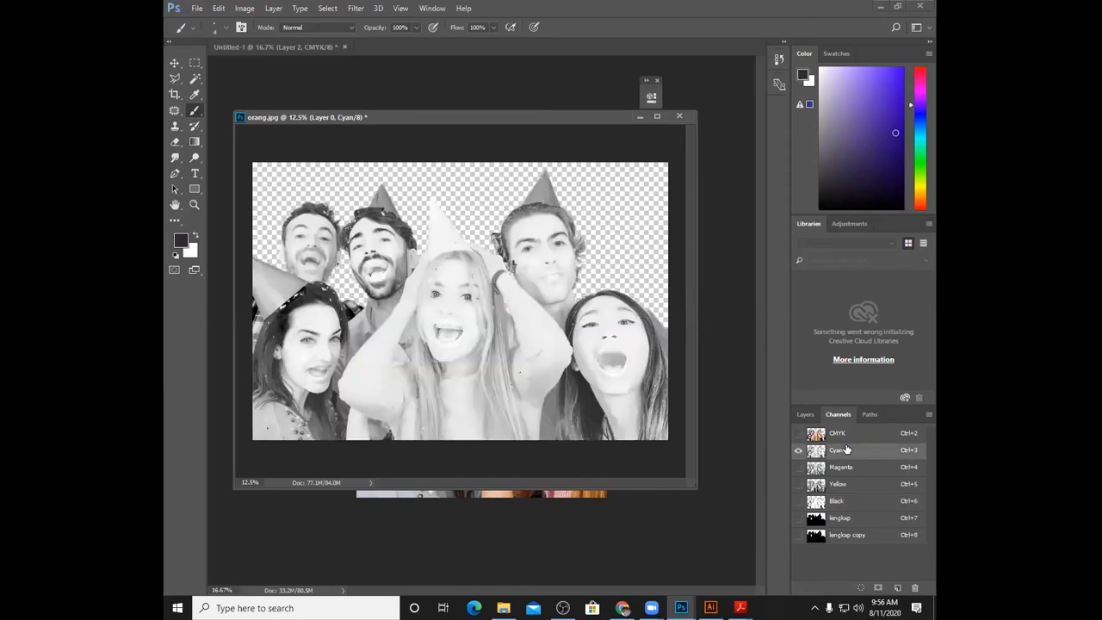
{"action": "left_click", "coordinate": [854, 468]}
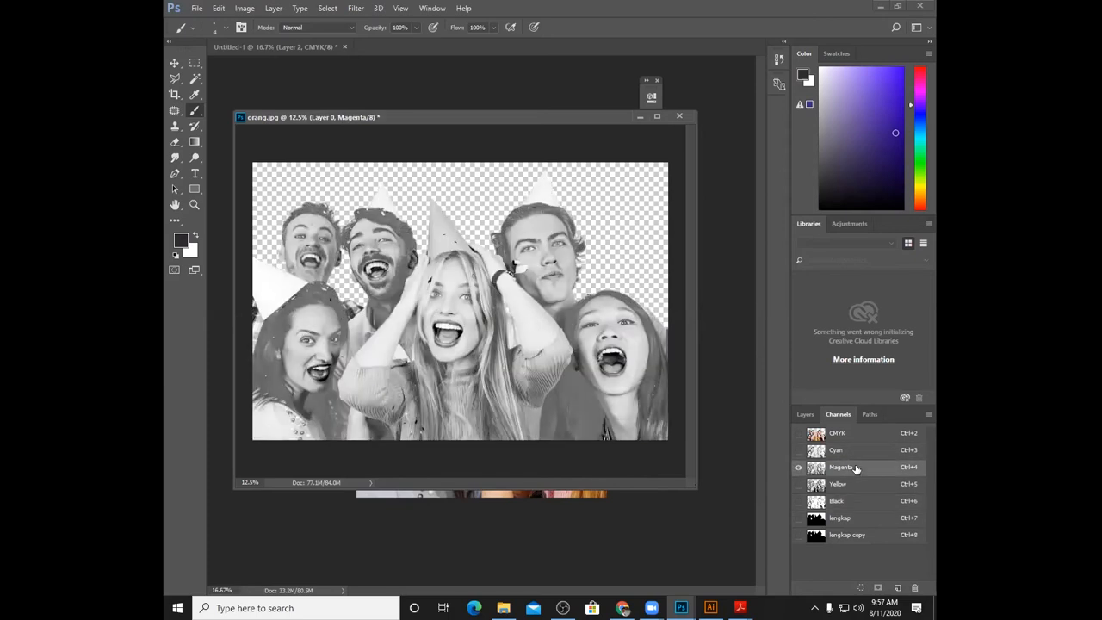
{"action": "left_click", "coordinate": [860, 487]}
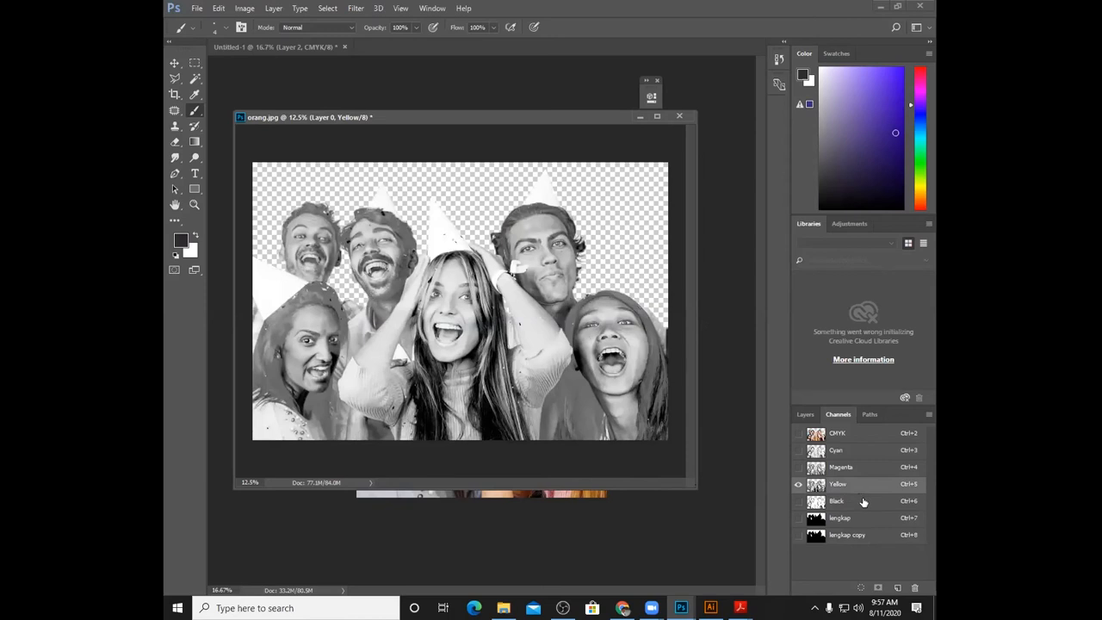
{"action": "left_click", "coordinate": [863, 502]}
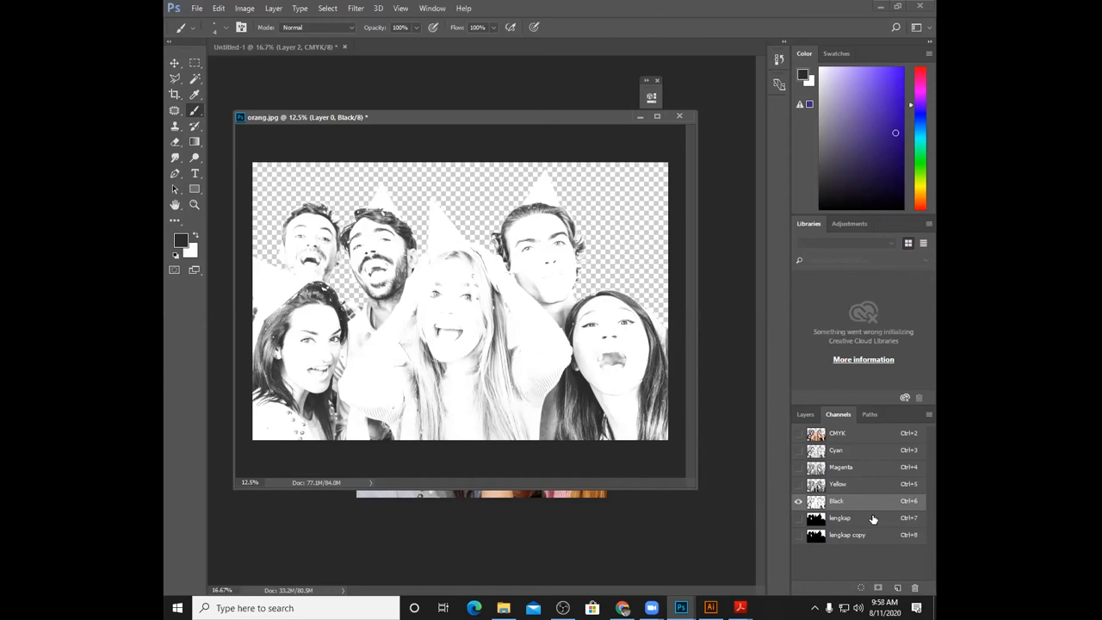
{"action": "left_click", "coordinate": [860, 466]}
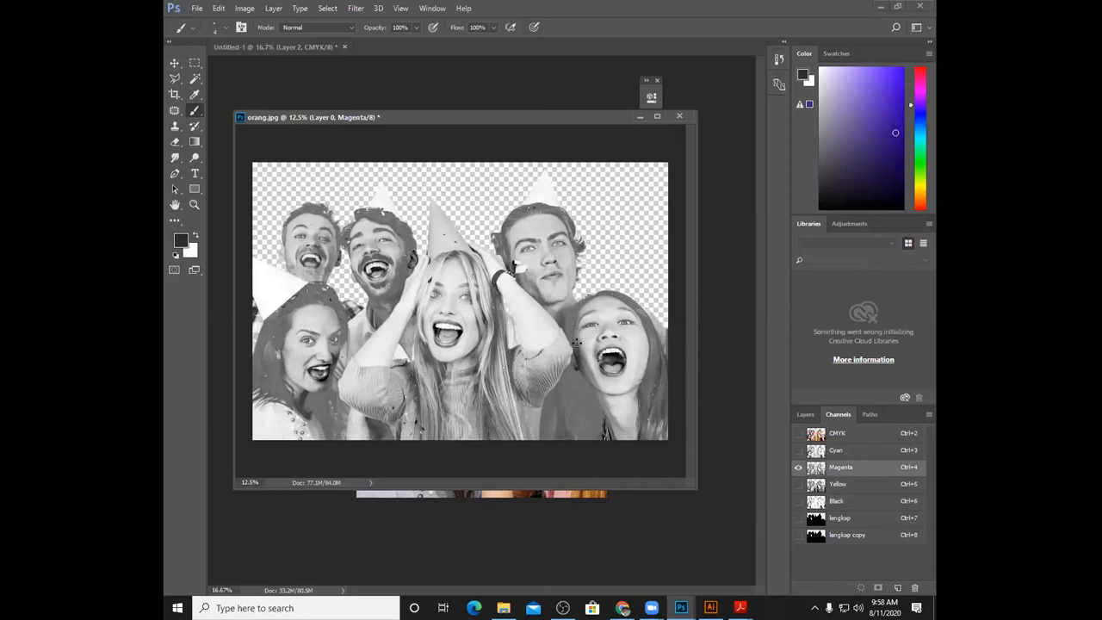
- Duplicate the Cyan channel and outline the bearded man's head and blue party hat on the copy with the Polygonal Lasso
{"action": "left_click", "coordinate": [839, 453]}
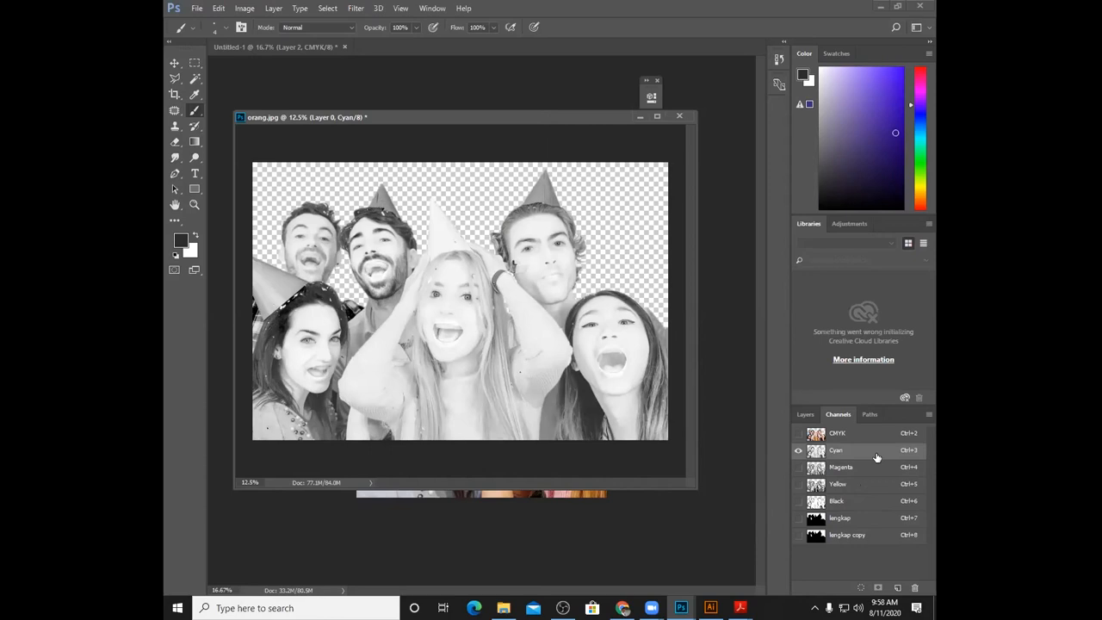
{"action": "left_click_drag", "start_coordinate": [876, 457], "coordinate": [897, 588]}
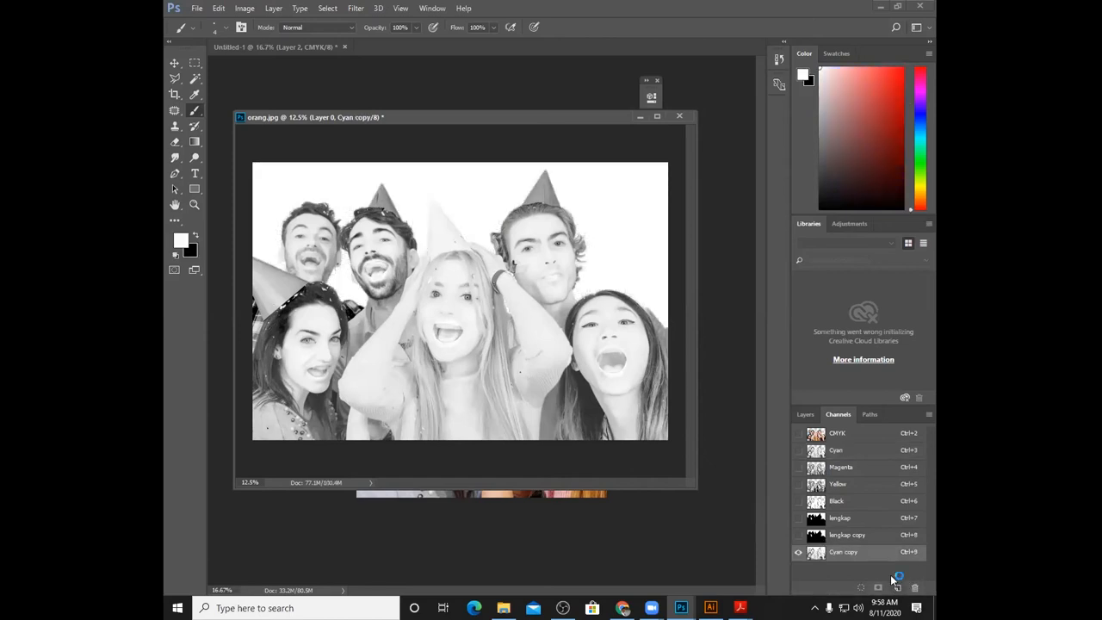
{"action": "left_click", "coordinate": [175, 79]}
{"action": "mouse_move", "coordinate": [421, 230]}
{"action": "left_mouse_down"}
{"action": "mouse_move", "coordinate": [421, 277]}
{"action": "mouse_move", "coordinate": [423, 269]}
{"action": "mouse_move", "coordinate": [405, 280]}
{"action": "mouse_move", "coordinate": [380, 325]}
{"action": "mouse_move", "coordinate": [373, 317]}
{"action": "mouse_move", "coordinate": [392, 307]}
{"action": "mouse_move", "coordinate": [370, 307]}
{"action": "mouse_move", "coordinate": [346, 277]}
{"action": "mouse_move", "coordinate": [338, 222]}
{"action": "mouse_move", "coordinate": [382, 172]}
{"action": "mouse_move", "coordinate": [424, 242]}
{"action": "left_mouse_up"}
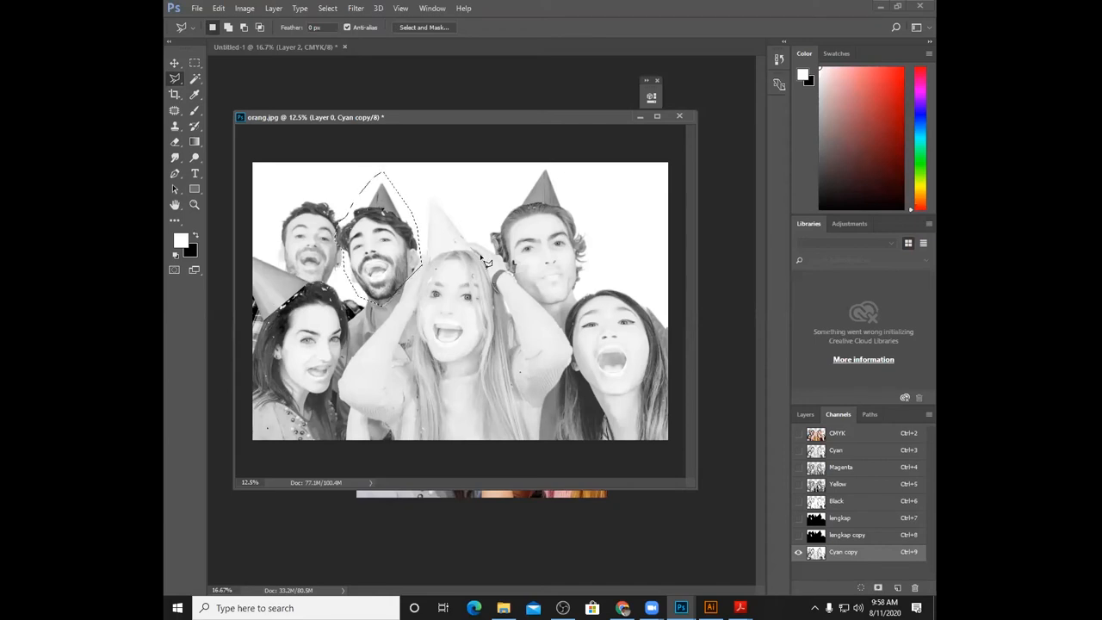
- Fill everything outside the bearded man's head in the Cyan copy channel with white by inverting the selection, and deselect
{"action": "key", "text": "shift"}
{"action": "key", "text": "ctrl+shift+i"}
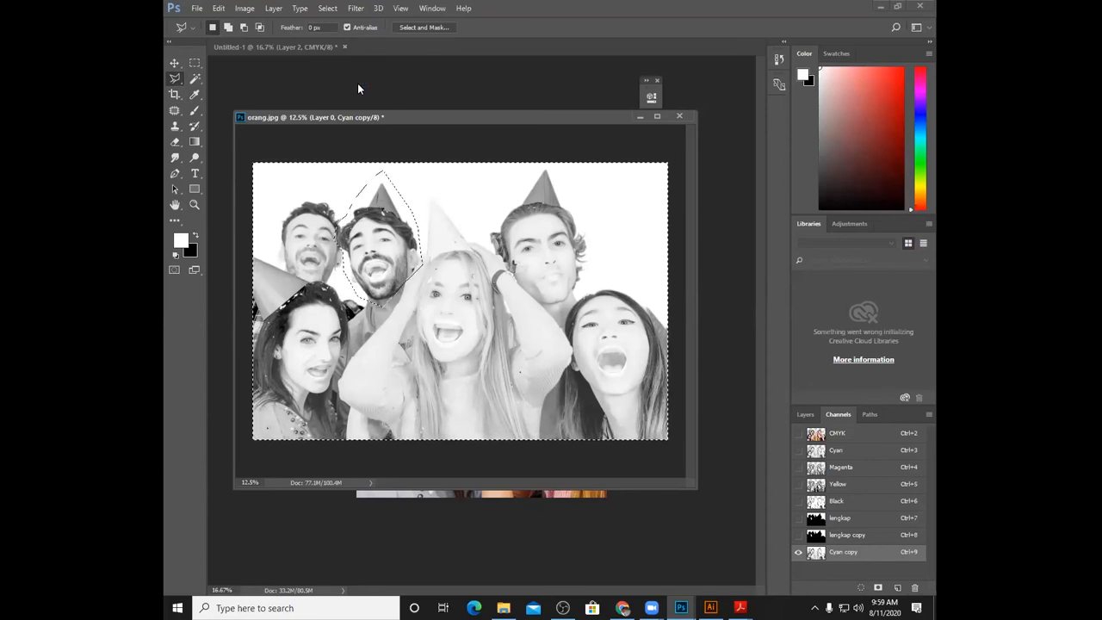
{"action": "key", "text": "alt+Delete"}
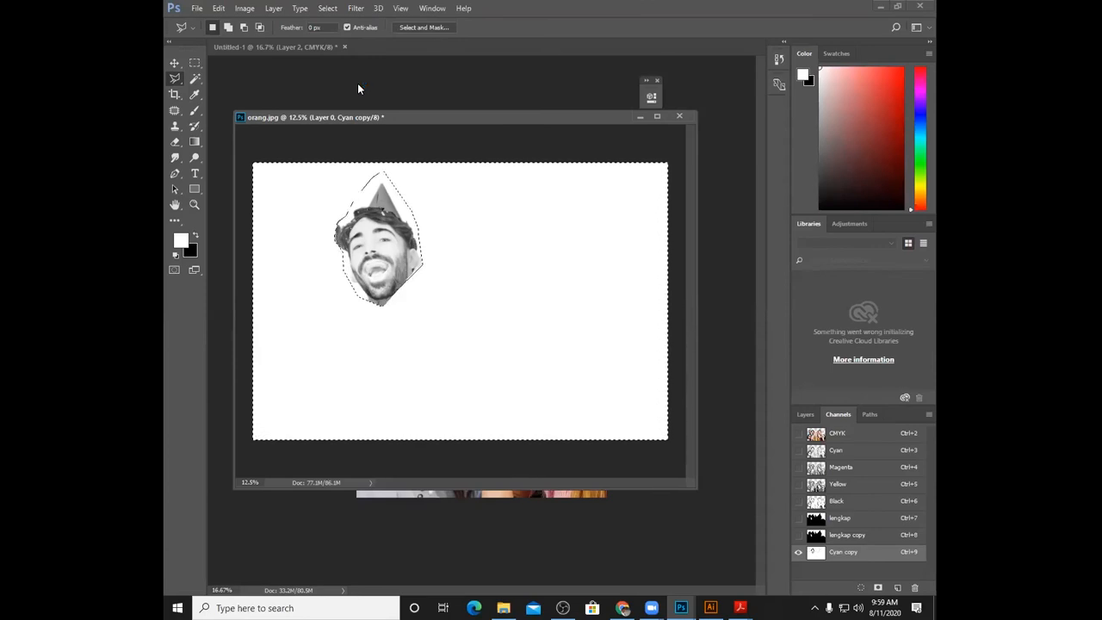
{"action": "key", "text": "ctrl+d"}
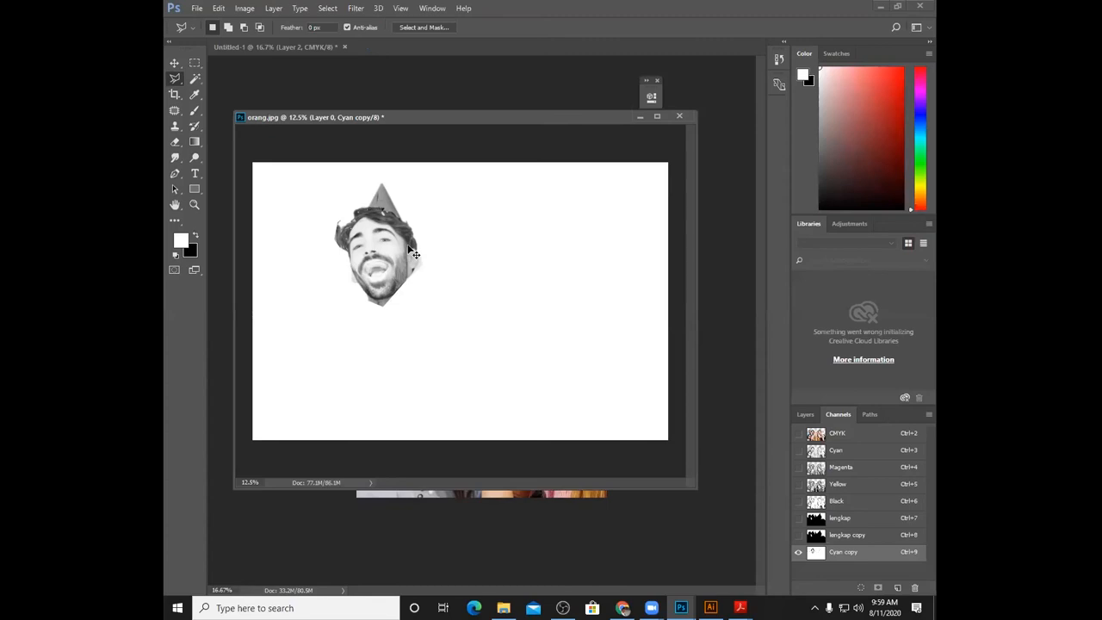
{"action": "key", "text": "ctrl+plus"}
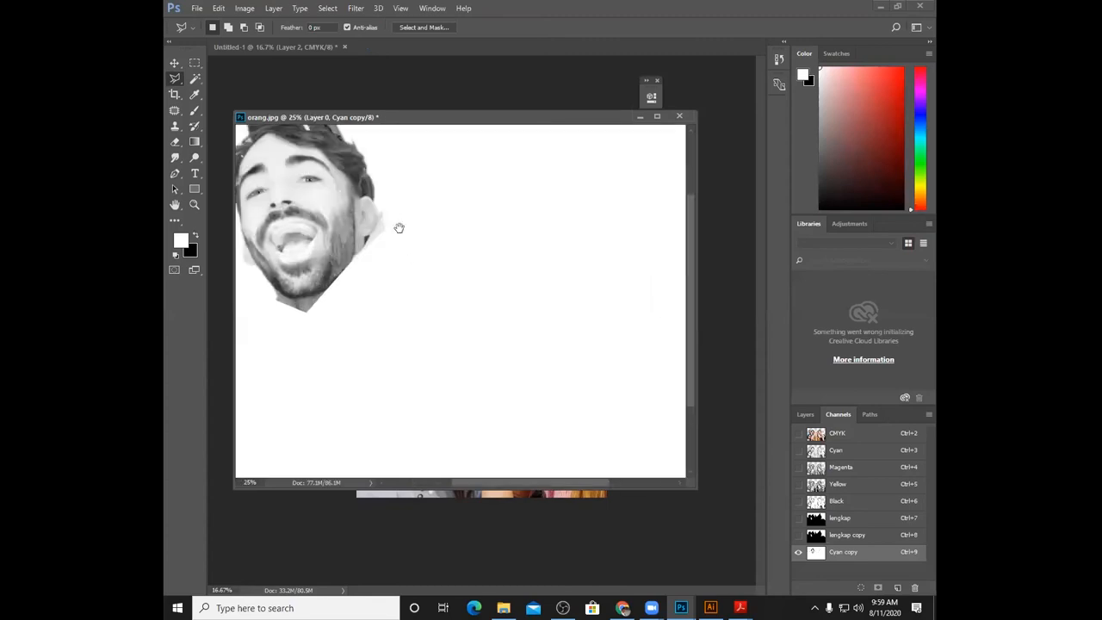
{"action": "left_click_drag", "start_coordinate": [398, 227], "coordinate": [562, 278]}
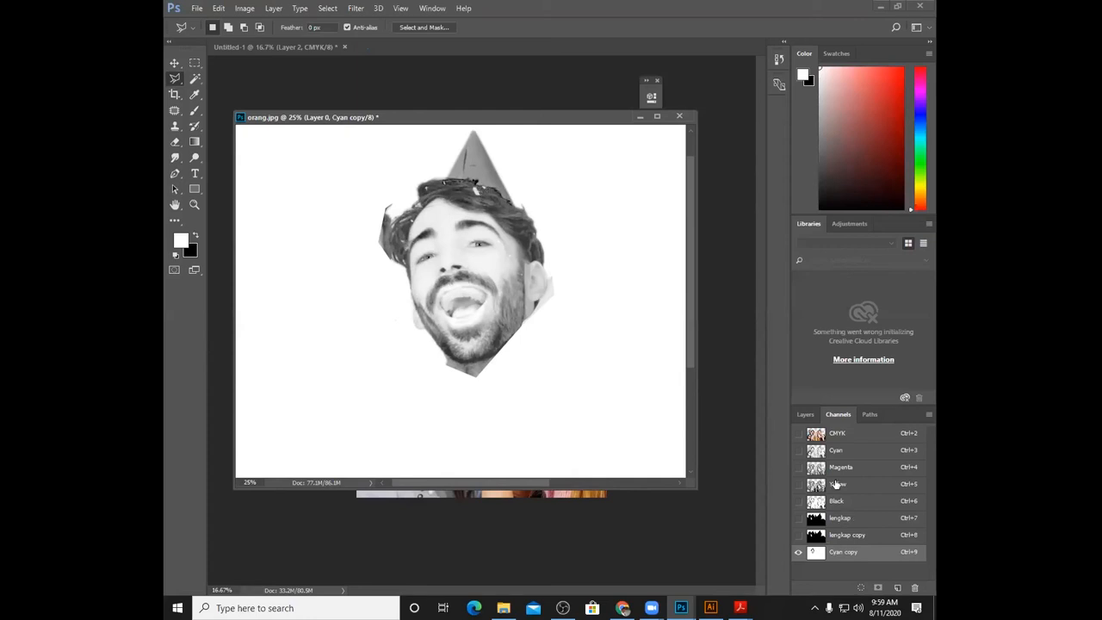
- Load the Cyan copy channel as a selection over the full-colour Layer 0 and invert it to cover the bearded man's head
{"action": "left_click", "coordinate": [837, 433]}
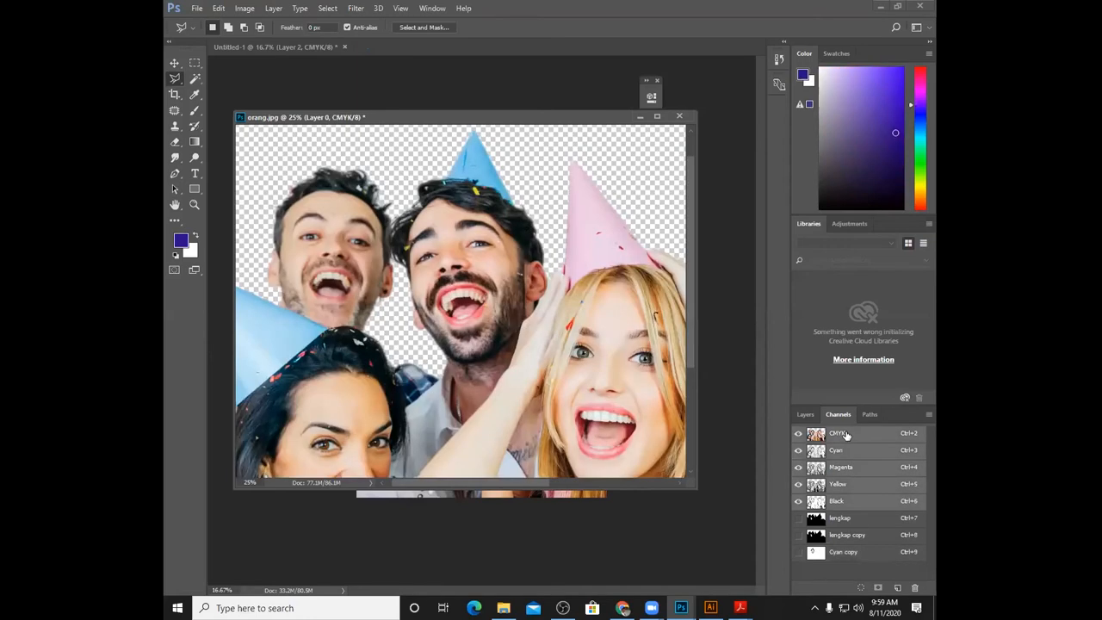
{"action": "left_click", "coordinate": [804, 414]}
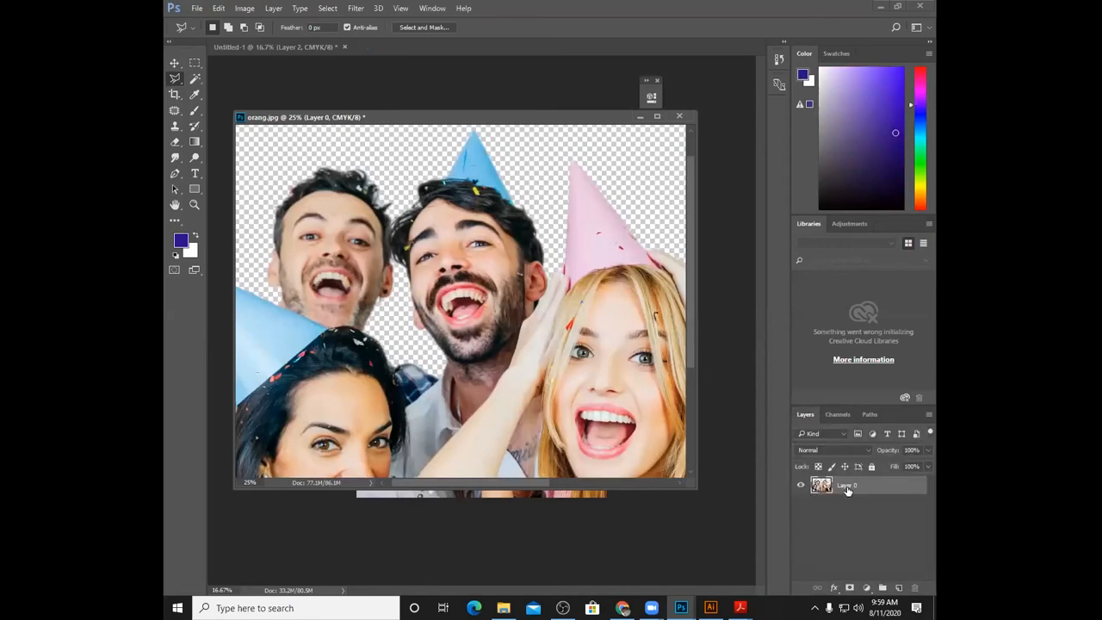
{"action": "key", "text": "ctrl+minus"}
{"action": "key", "text": "ctrl+minus"}
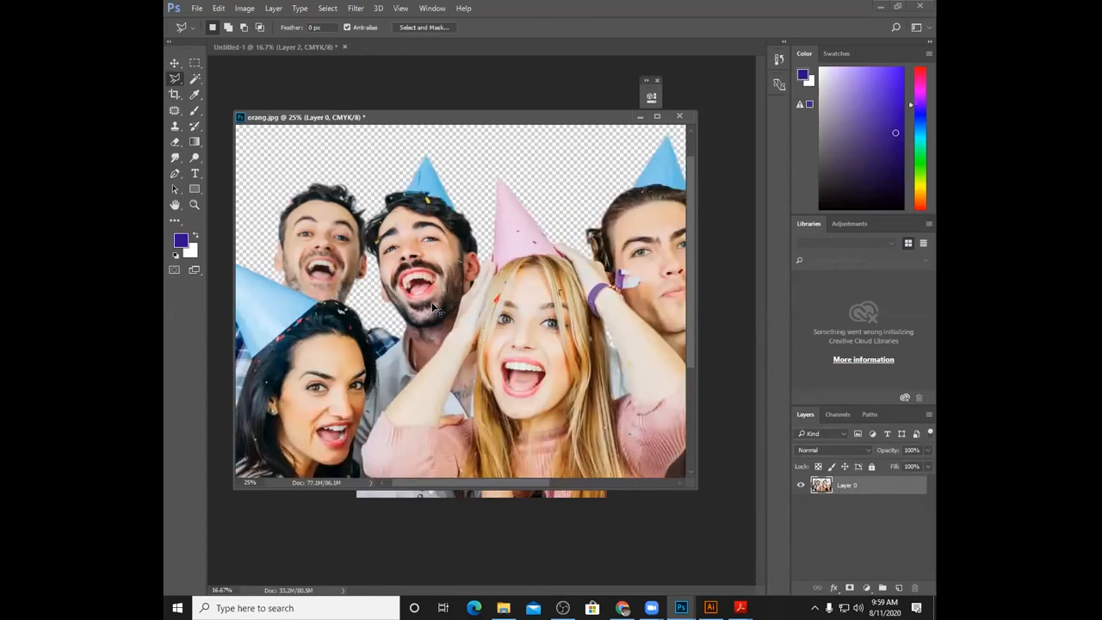
{"action": "left_click", "coordinate": [326, 10]}
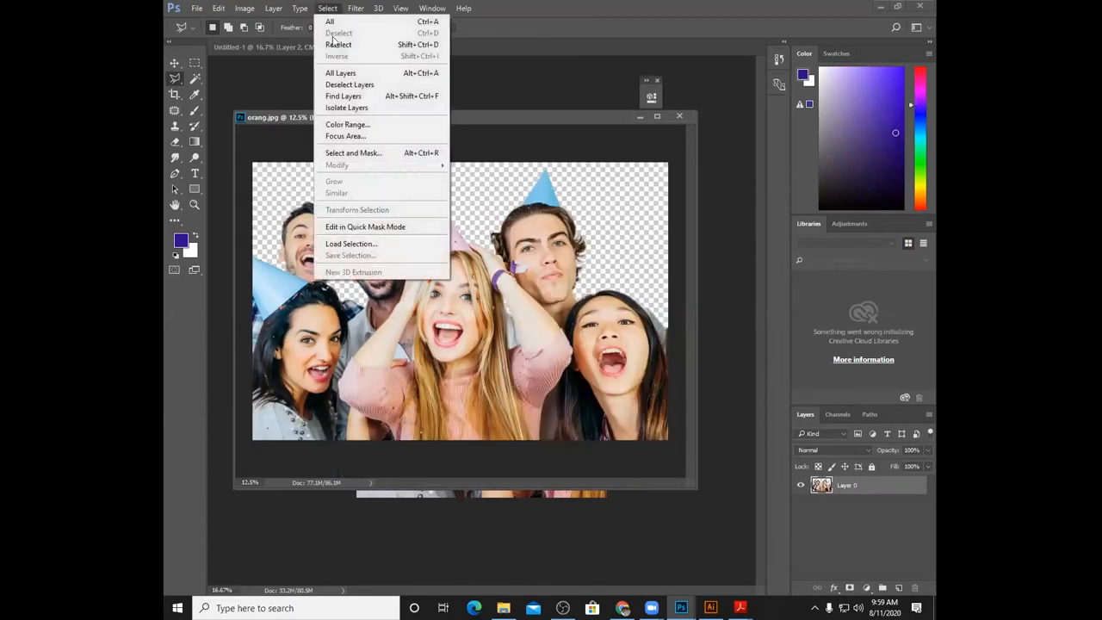
{"action": "left_click", "coordinate": [385, 248]}
{"action": "left_click", "coordinate": [593, 197]}
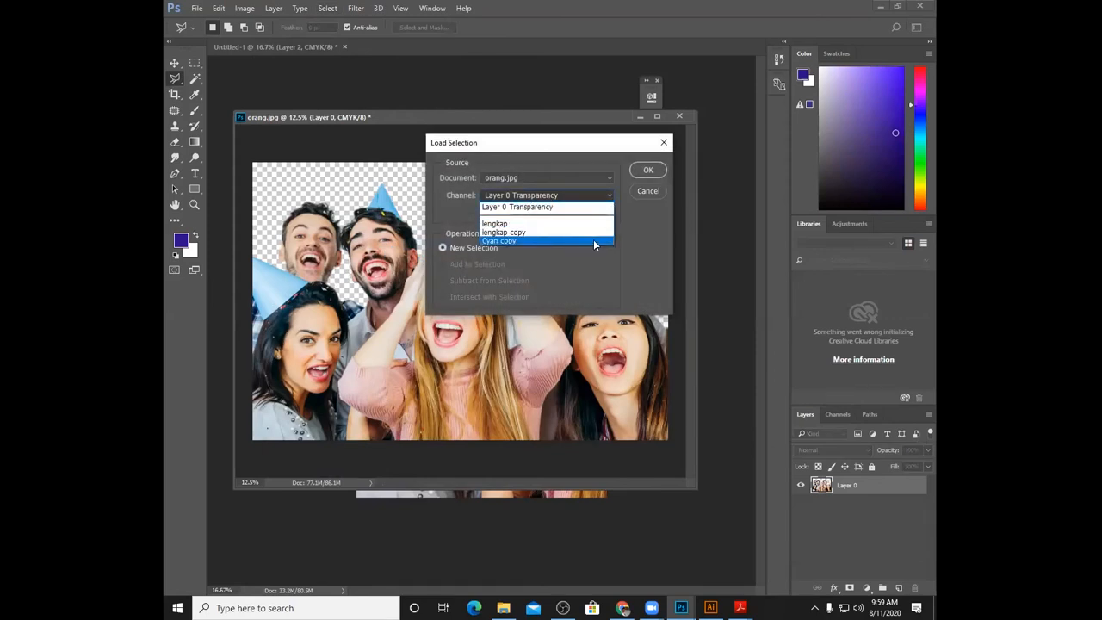
{"action": "left_click", "coordinate": [593, 240]}
{"action": "left_click", "coordinate": [643, 175]}
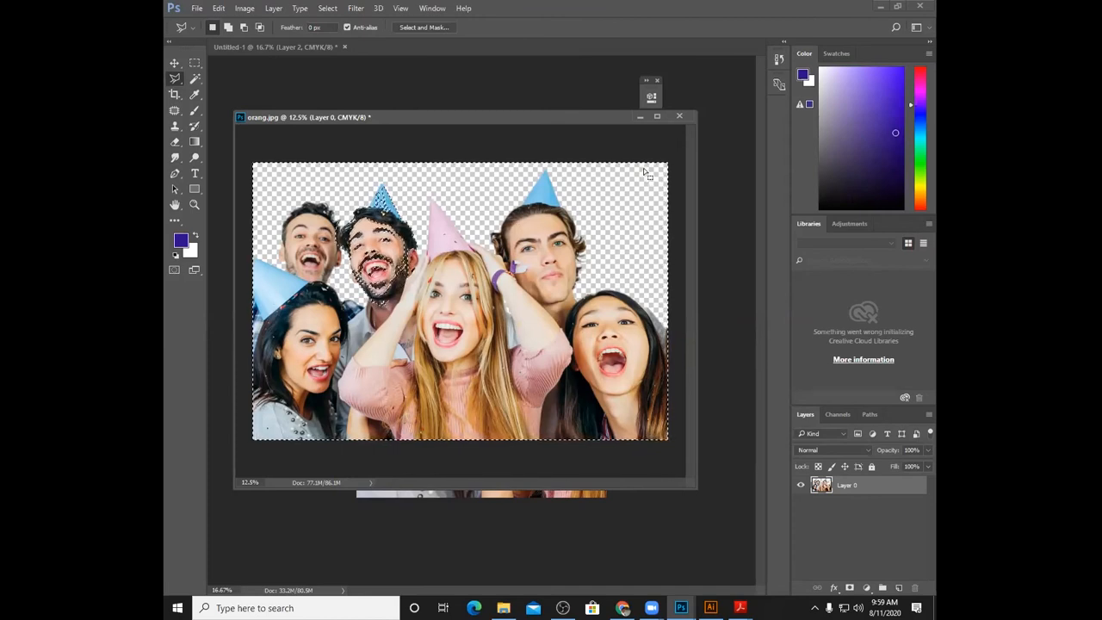
{"action": "key", "text": "shift"}
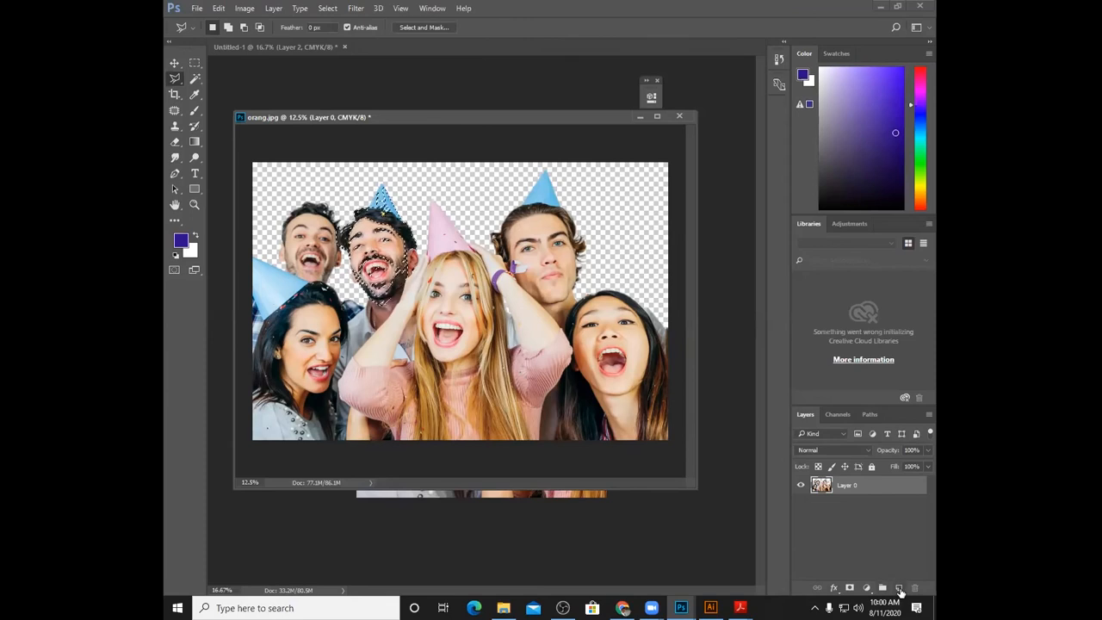
- Save the head selection as a new channel named test, and deselect and delete the empty layer added above Layer 0
{"action": "left_click", "coordinate": [898, 588]}
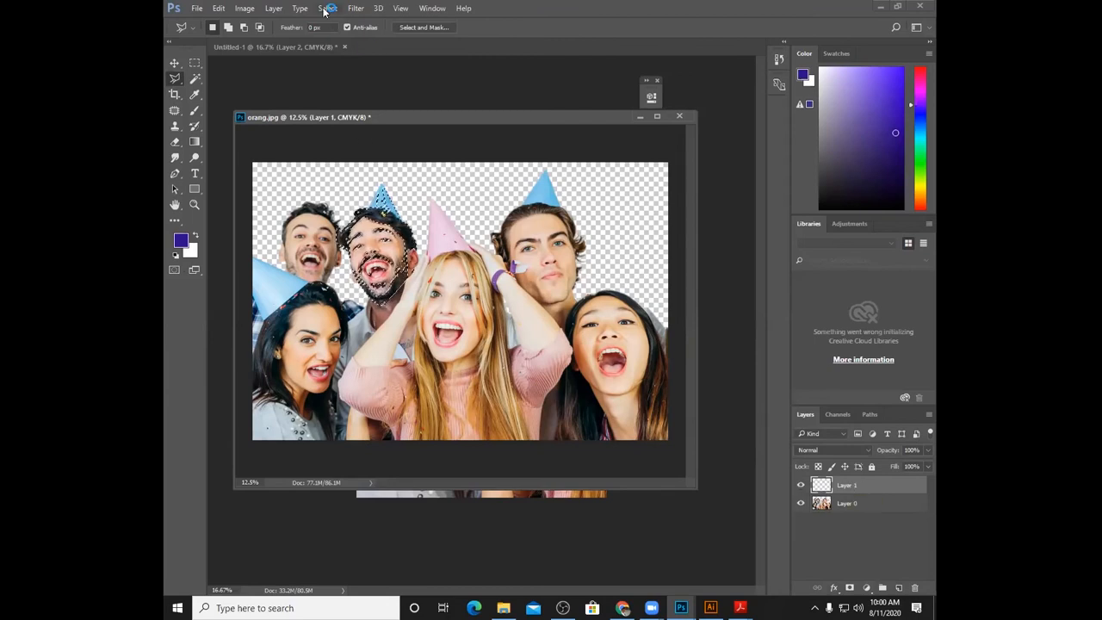
{"action": "left_click", "coordinate": [325, 10]}
{"action": "left_click", "coordinate": [389, 254]}
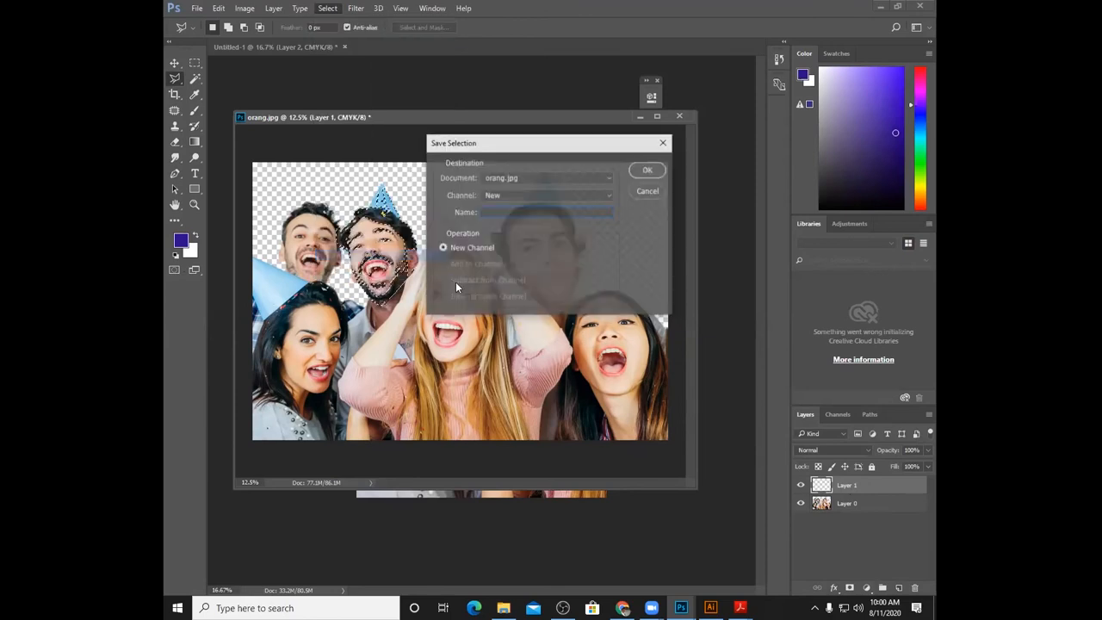
{"action": "type", "text": "test"}
{"action": "left_click", "coordinate": [645, 171]}
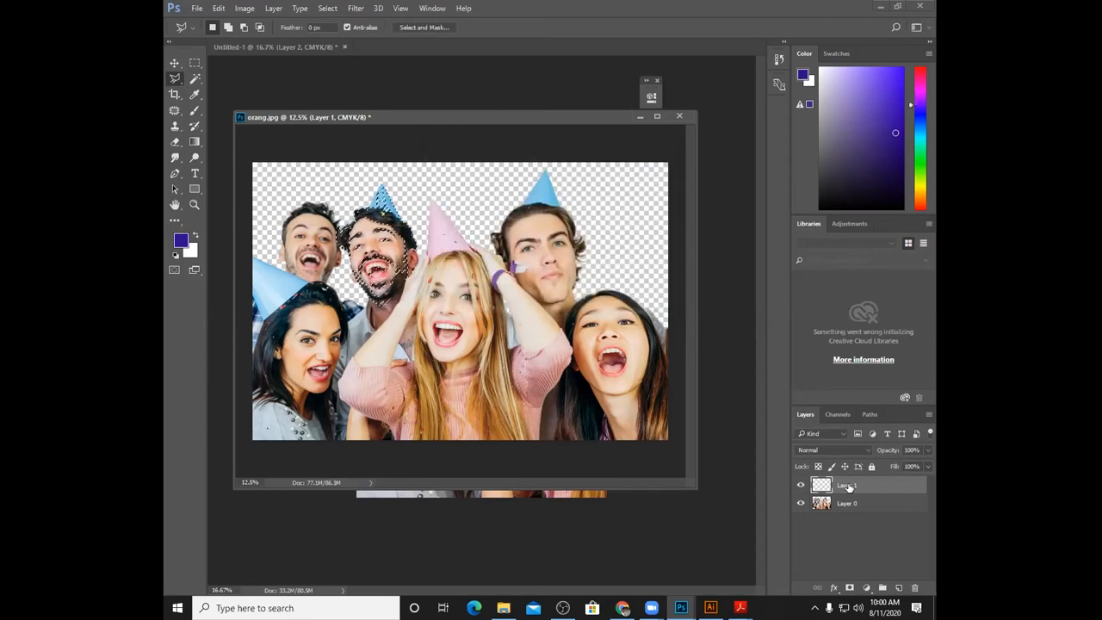
{"action": "key", "text": "ctrl+d"}
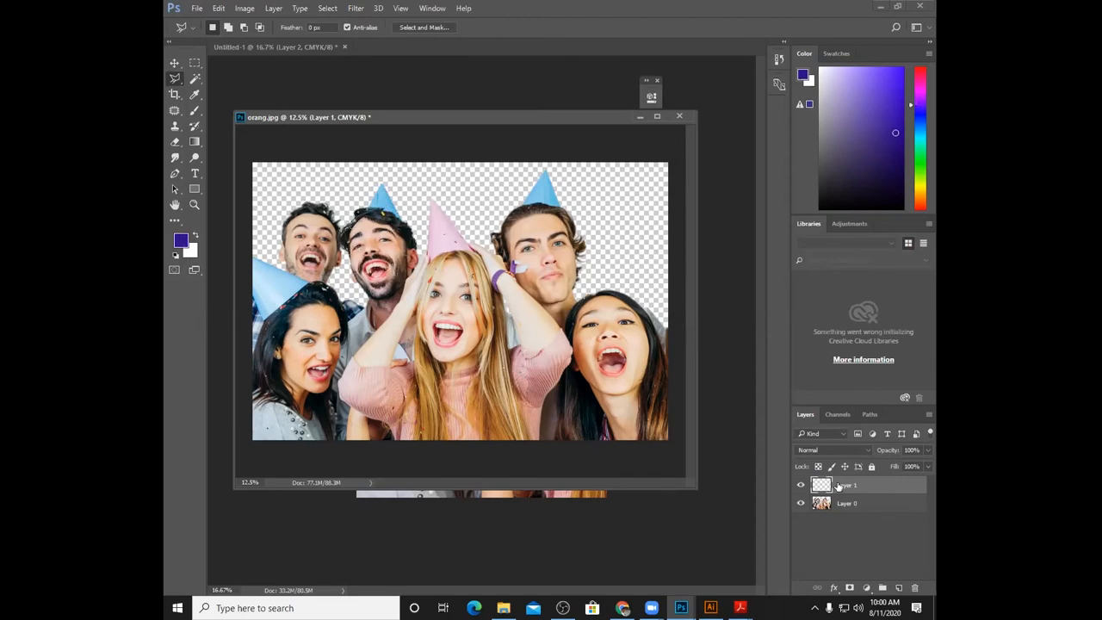
{"action": "left_click_drag", "start_coordinate": [837, 485], "coordinate": [914, 587]}
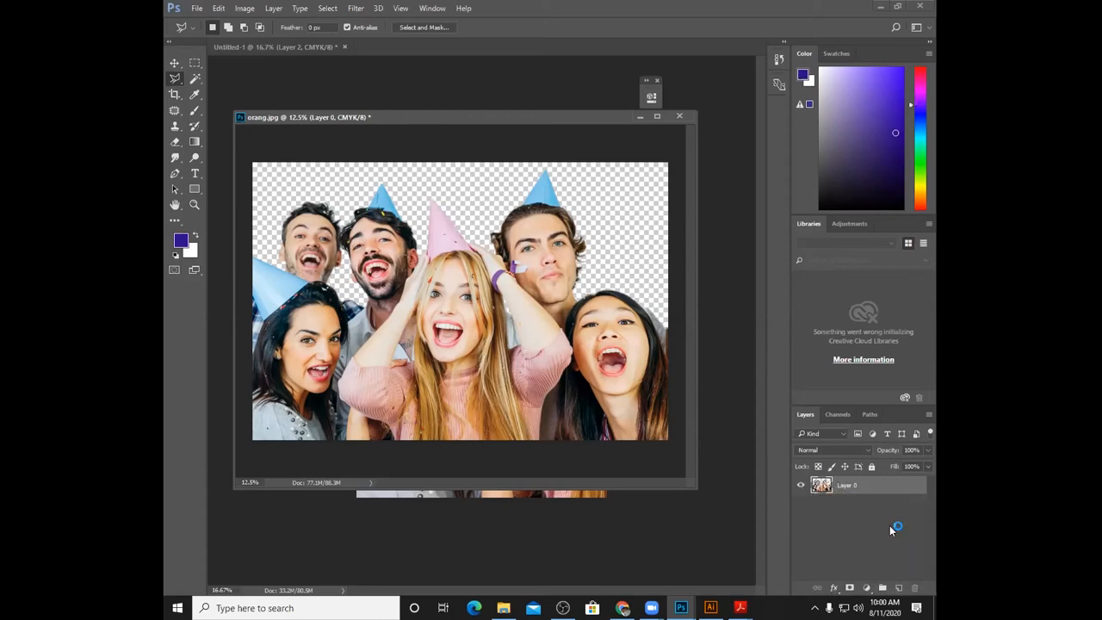
- Load the saved test channel of orang.jpg as a new selection on Layer 0
{"action": "left_click", "coordinate": [325, 9]}
{"action": "left_click", "coordinate": [379, 245]}
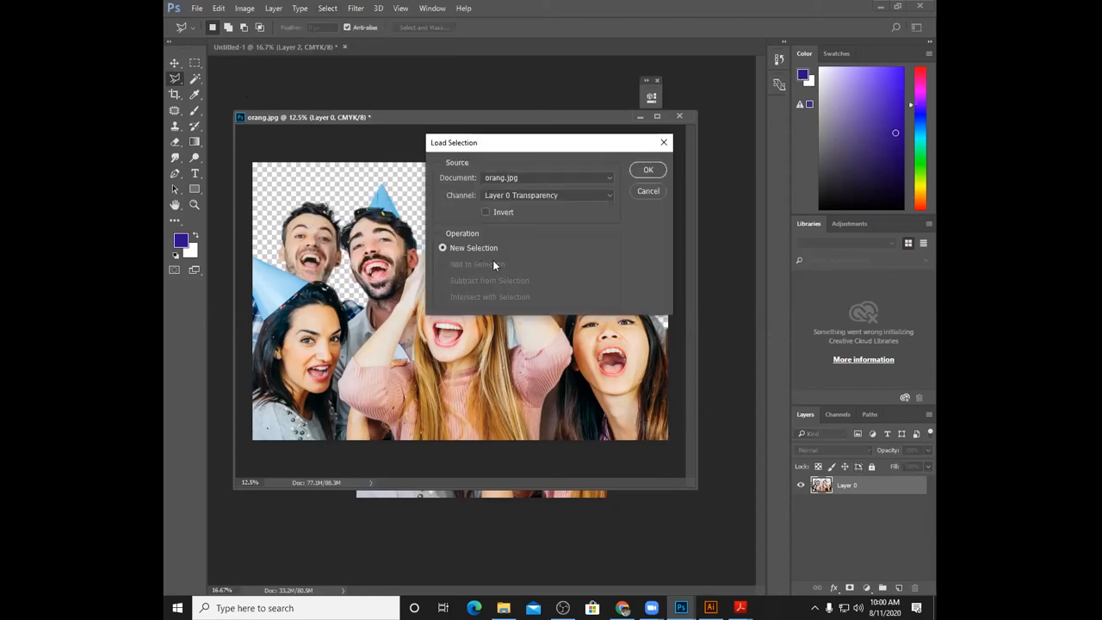
{"action": "left_click", "coordinate": [606, 199]}
{"action": "left_click", "coordinate": [595, 246]}
{"action": "left_click", "coordinate": [647, 170]}
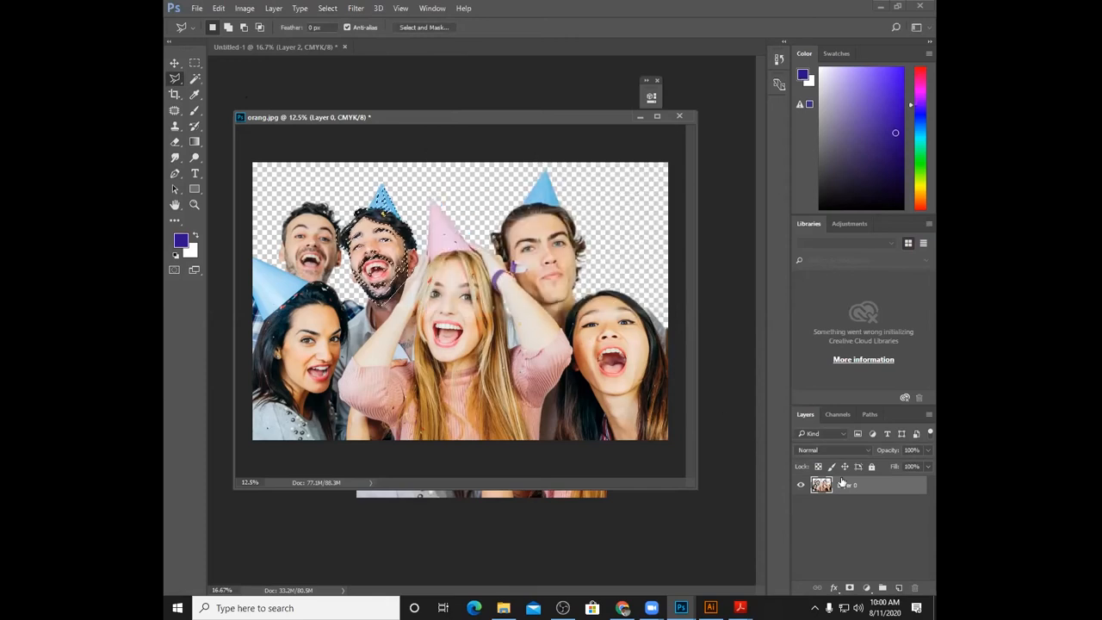
- Add a Brightness/Contrast adjustment layer masked to the bearded man's head, with brightness 34 and contrast -50
{"action": "left_click", "coordinate": [866, 587]}
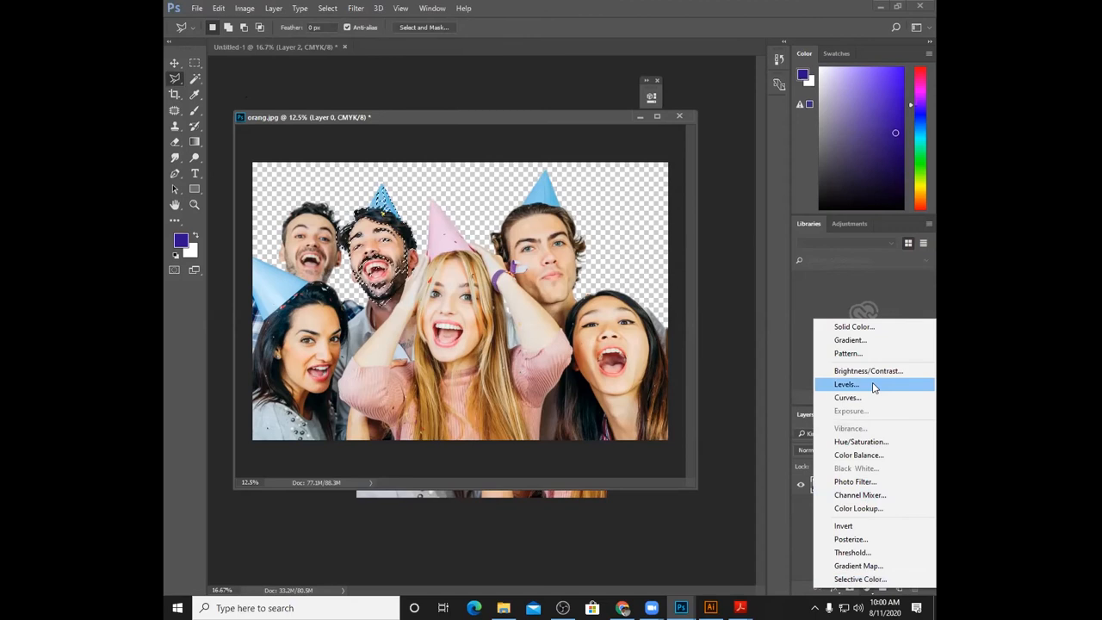
{"action": "left_click", "coordinate": [870, 377]}
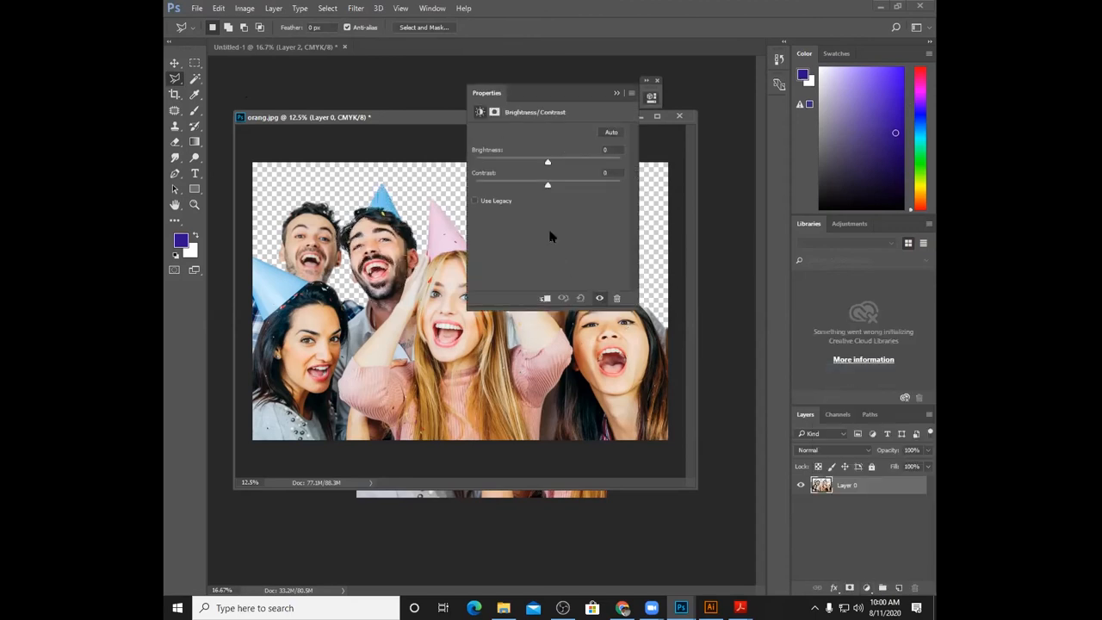
{"action": "mouse_move", "coordinate": [547, 163]}
{"action": "left_mouse_down"}
{"action": "mouse_move", "coordinate": [520, 168]}
{"action": "mouse_move", "coordinate": [551, 188]}
{"action": "mouse_move", "coordinate": [611, 184]}
{"action": "mouse_move", "coordinate": [475, 183]}
{"action": "mouse_move", "coordinate": [568, 166]}
{"action": "left_mouse_up"}
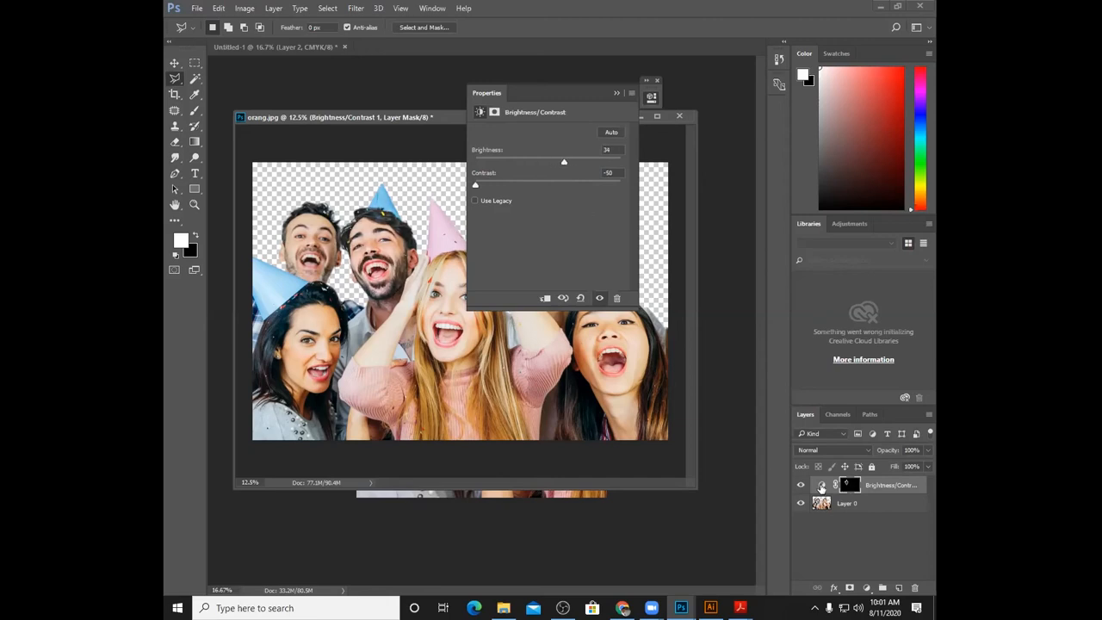
- Try brightness values down to -150 on the head's Brightness/Contrast adjustment, and delete that adjustment layer
{"action": "left_click", "coordinate": [821, 486]}
{"action": "left_click_drag", "start_coordinate": [564, 166], "coordinate": [484, 166]}
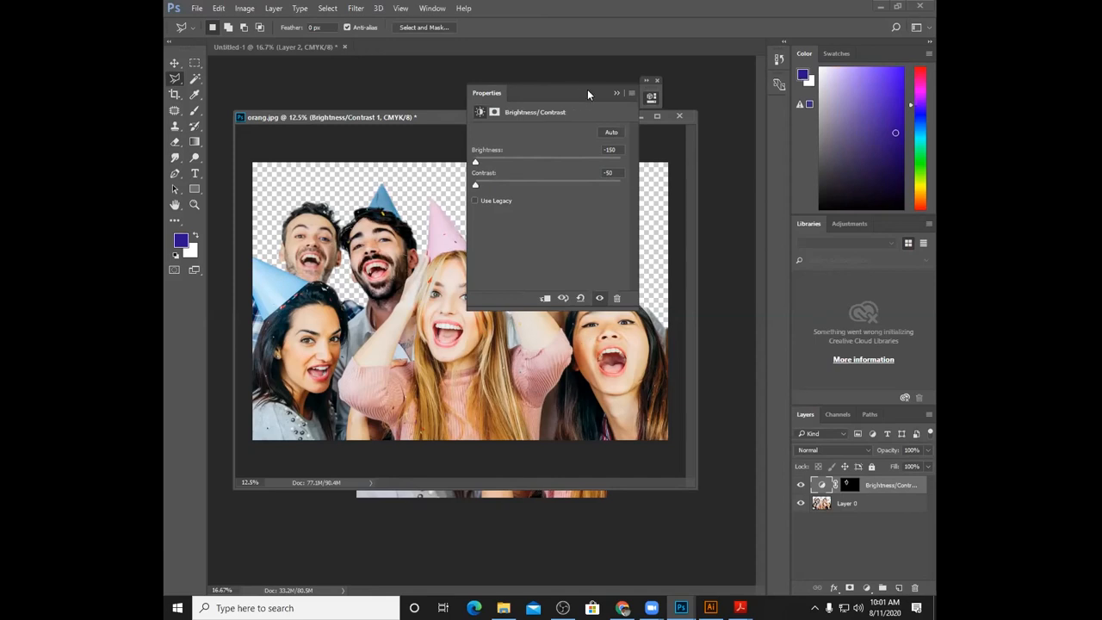
{"action": "left_click_drag", "start_coordinate": [588, 93], "coordinate": [726, 107]}
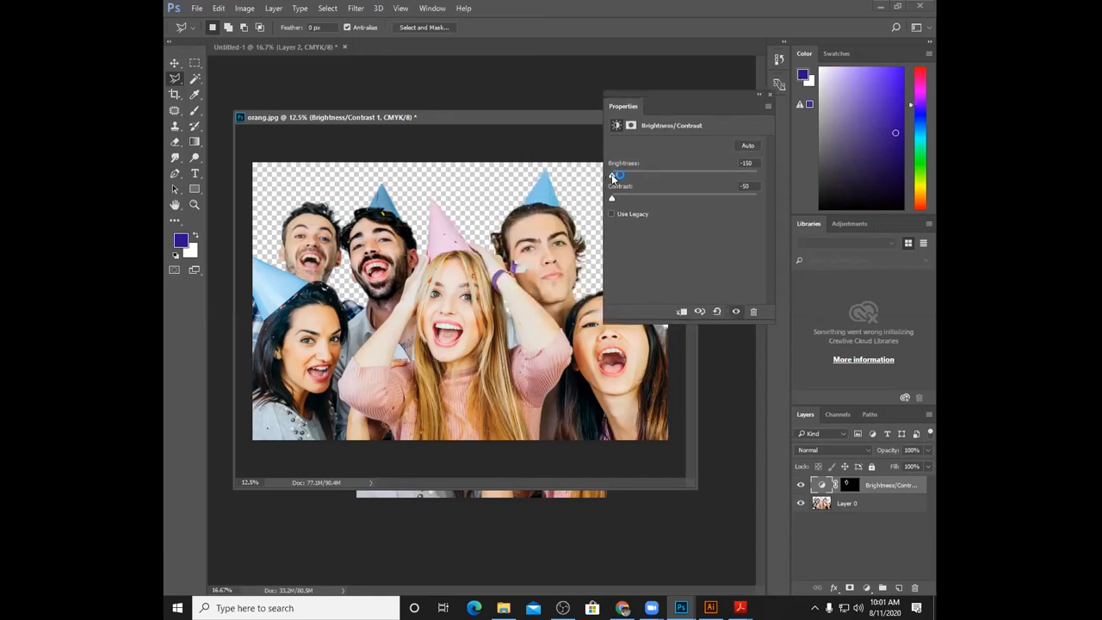
{"action": "mouse_move", "coordinate": [612, 176]}
{"action": "left_mouse_down"}
{"action": "mouse_move", "coordinate": [747, 186]}
{"action": "mouse_move", "coordinate": [630, 175]}
{"action": "left_mouse_up"}
{"action": "left_click_drag", "start_coordinate": [622, 175], "coordinate": [621, 176]}
{"action": "left_click", "coordinate": [770, 98]}
{"action": "left_click_drag", "start_coordinate": [897, 485], "coordinate": [914, 589]}
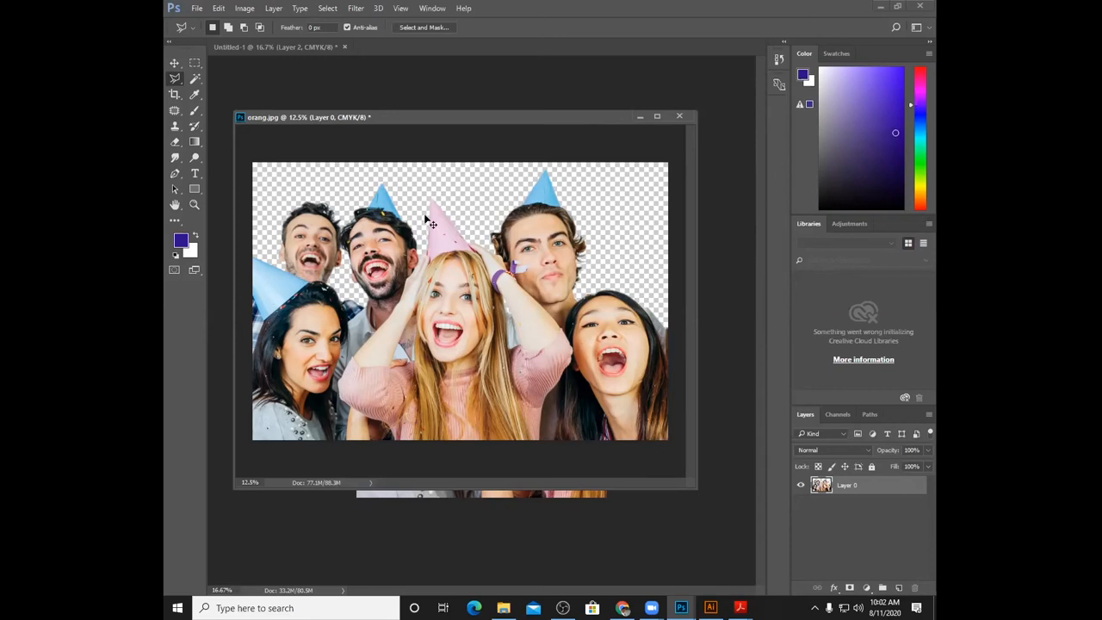
- Save the cut-out image as a TIFF named people, keeping layers, alpha channels and transparency, without image compression
{"action": "key", "text": "ctrl+minus"}
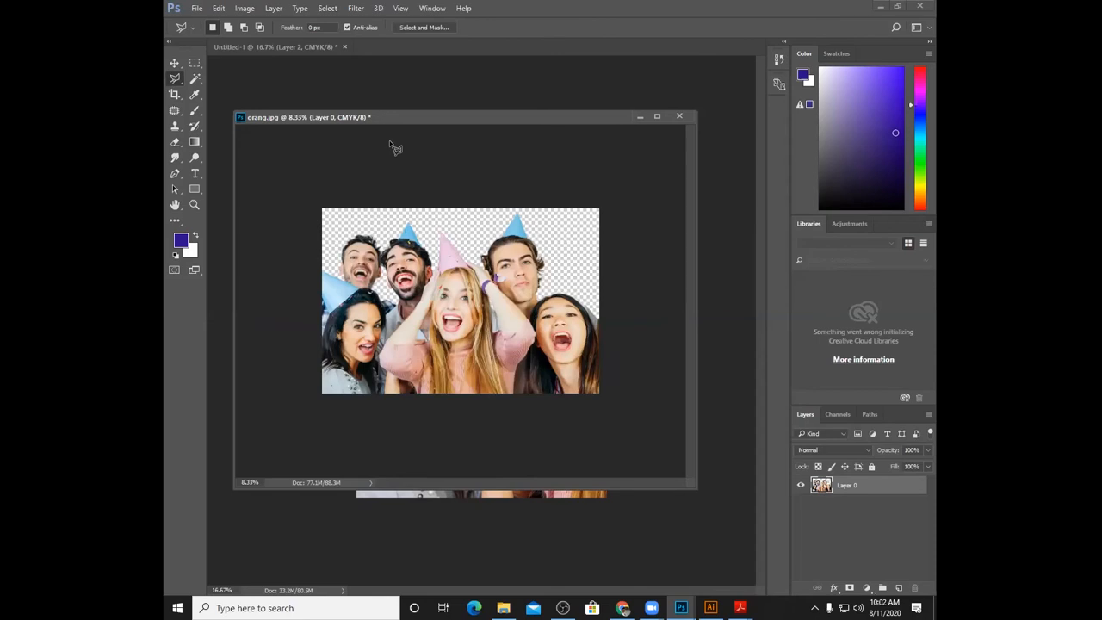
{"action": "left_click", "coordinate": [199, 12]}
{"action": "mouse_move", "coordinate": [239, 184]}
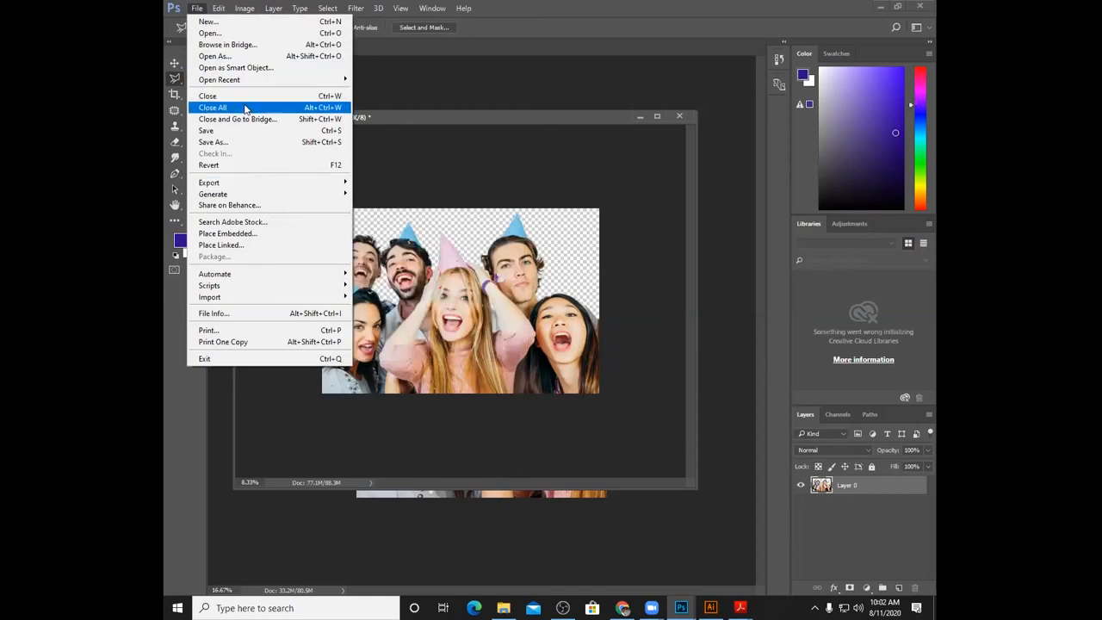
{"action": "left_click", "coordinate": [245, 142]}
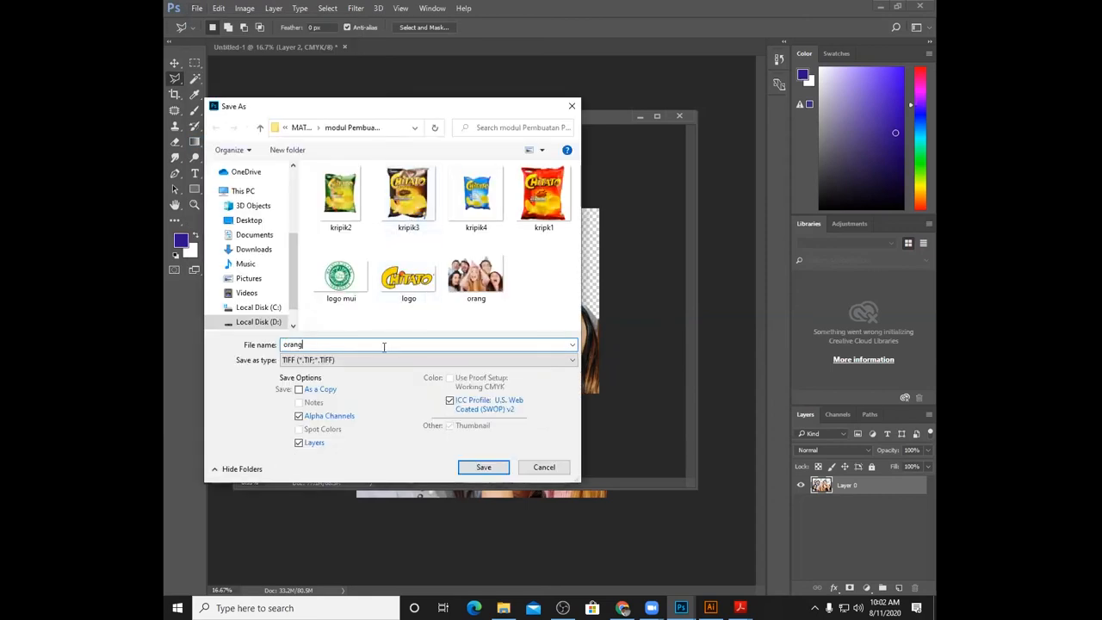
{"action": "type", "text": "people"}
{"action": "left_click", "coordinate": [479, 467]}
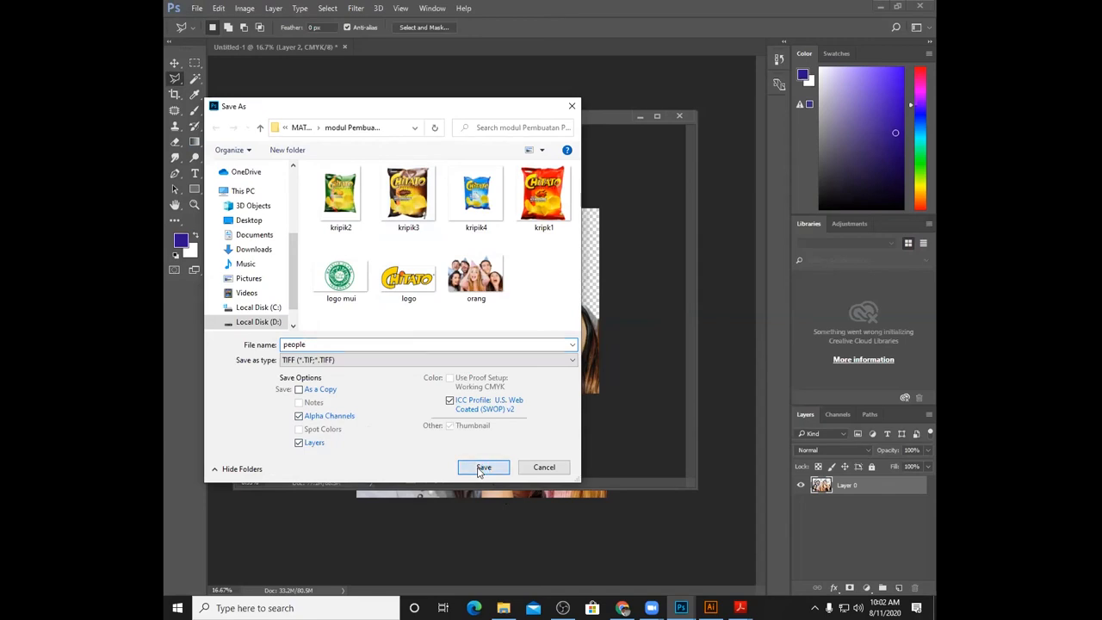
{"action": "left_click", "coordinate": [478, 470]}
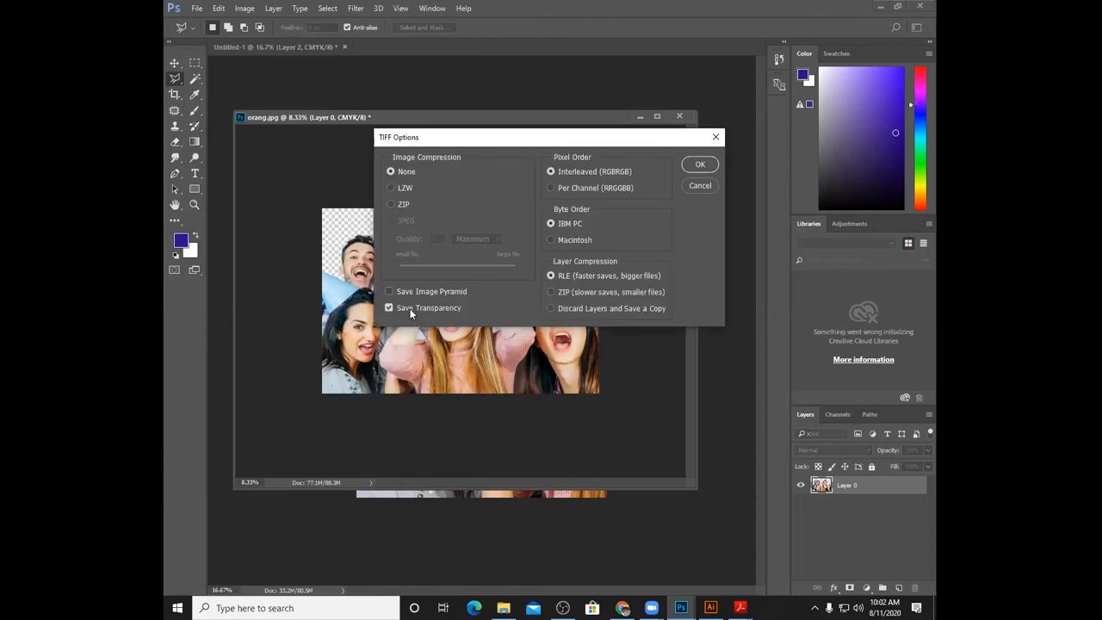
{"action": "left_click", "coordinate": [388, 308]}
{"action": "left_click", "coordinate": [700, 164]}
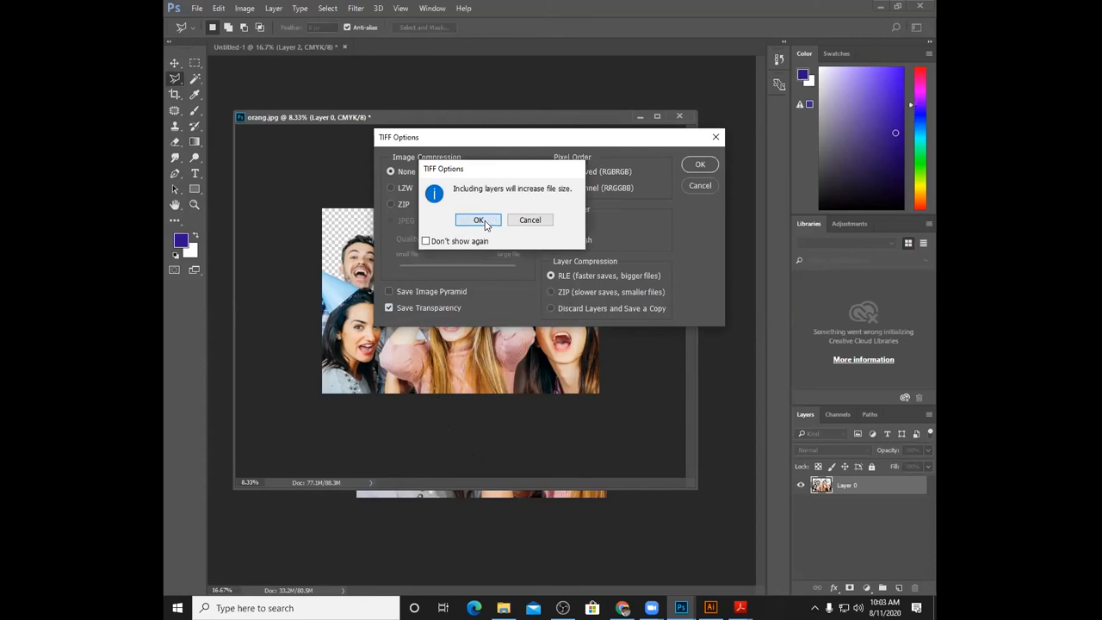
{"action": "left_click", "coordinate": [479, 221]}
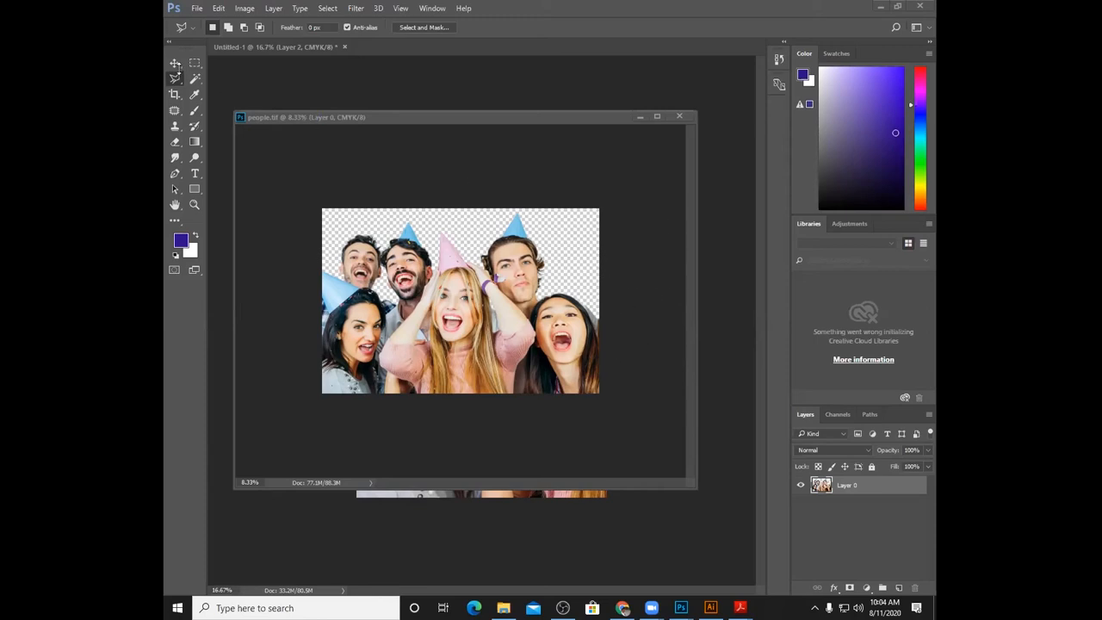
{"action": "left_click", "coordinate": [583, 448]}
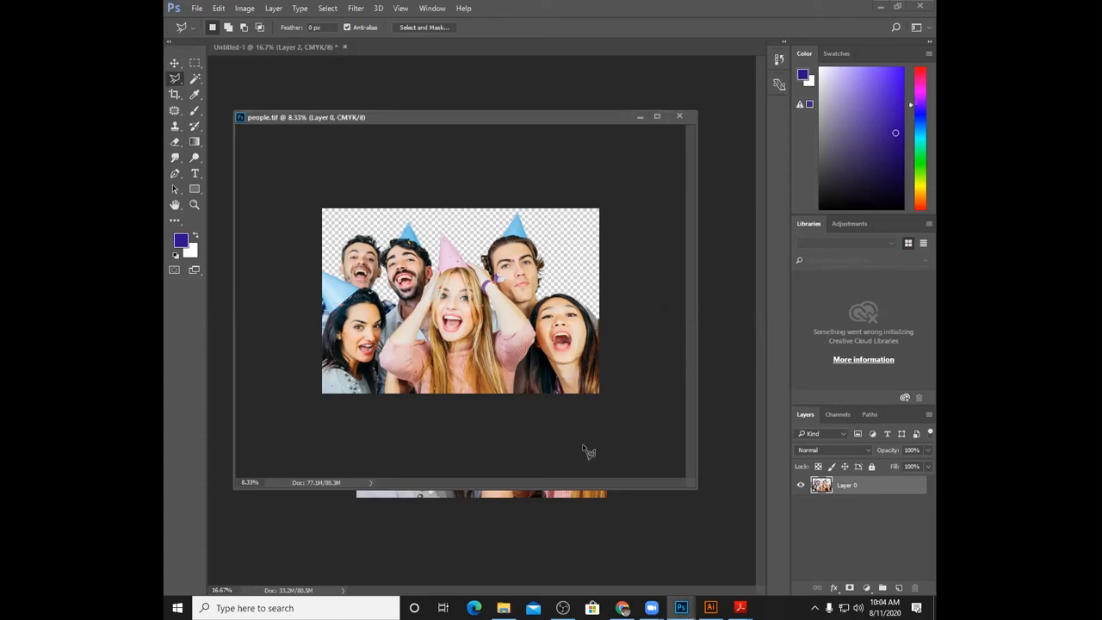
- Examine the image detail of people.tif around the blonde woman's eye at 300% magnification
{"action": "left_click", "coordinate": [173, 66]}
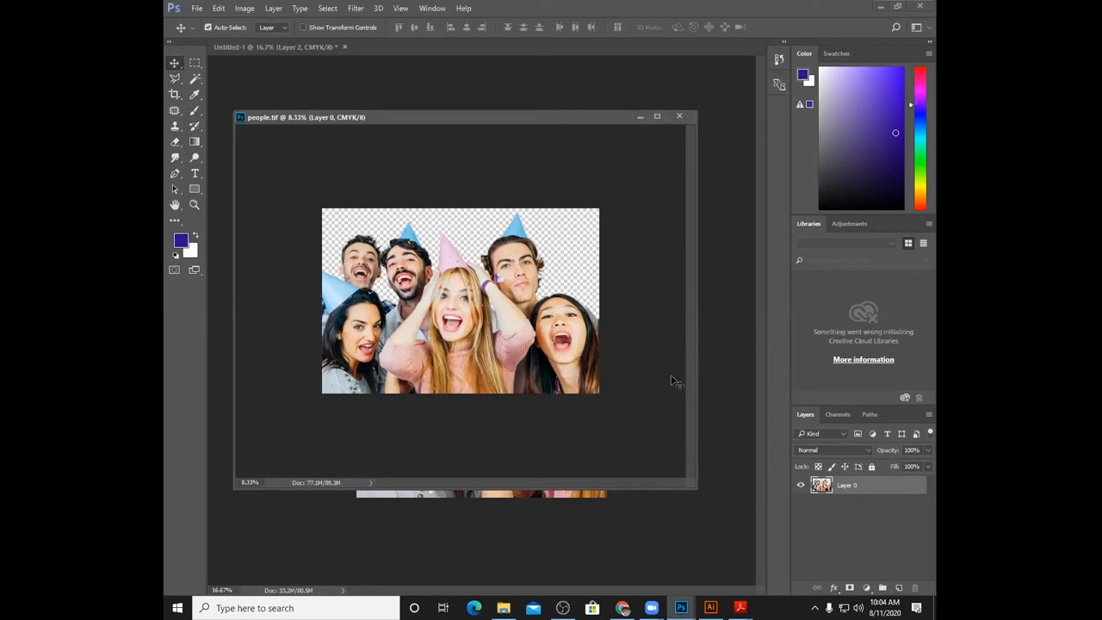
{"action": "left_click", "coordinate": [672, 377]}
{"action": "key", "text": "ctrl+plus"}
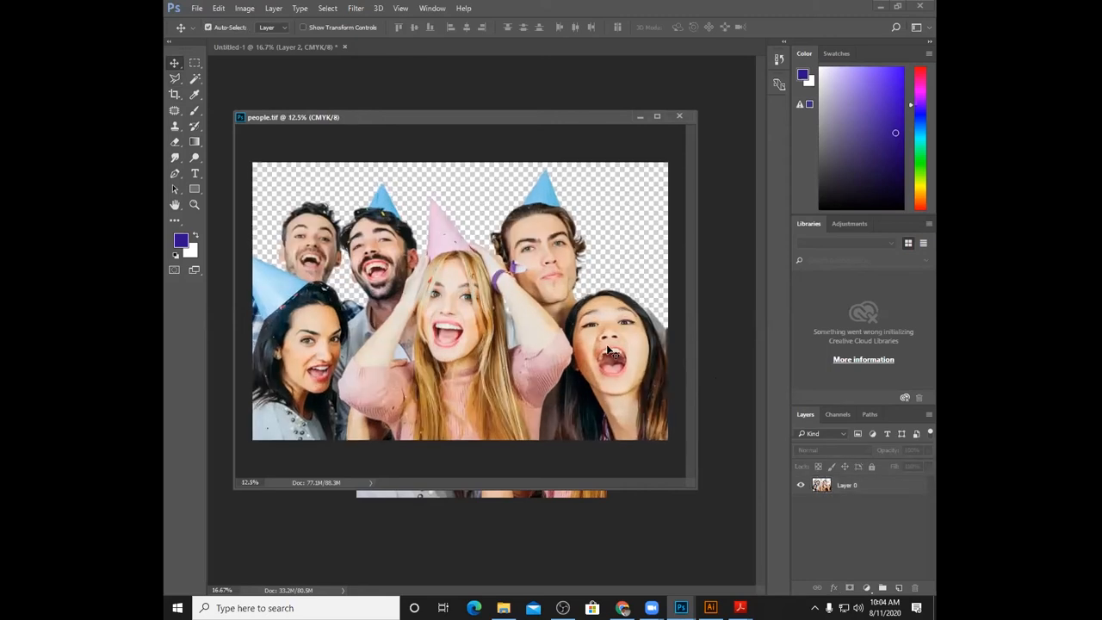
{"action": "key", "text": "ctrl+plus"}
{"action": "key", "text": "ctrl+plus"}
{"action": "key", "text": "ctrl+plus"}
{"action": "key", "text": "ctrl+plus"}
{"action": "key", "text": "ctrl+plus"}
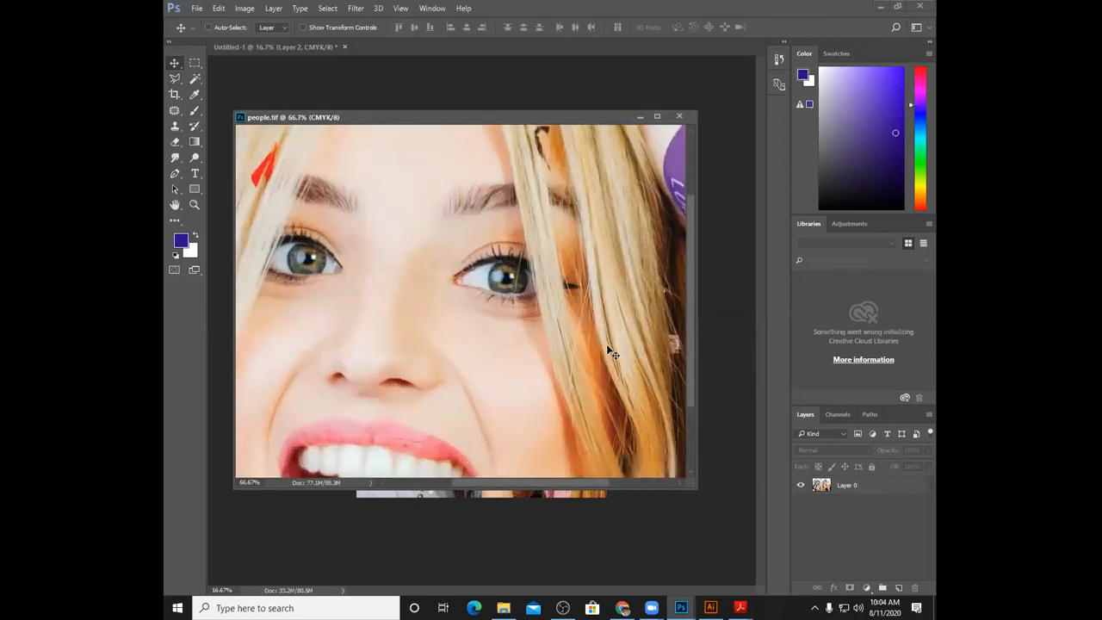
{"action": "key", "text": "ctrl+plus"}
{"action": "key", "text": "ctrl+plus"}
{"action": "key", "text": "ctrl+plus"}
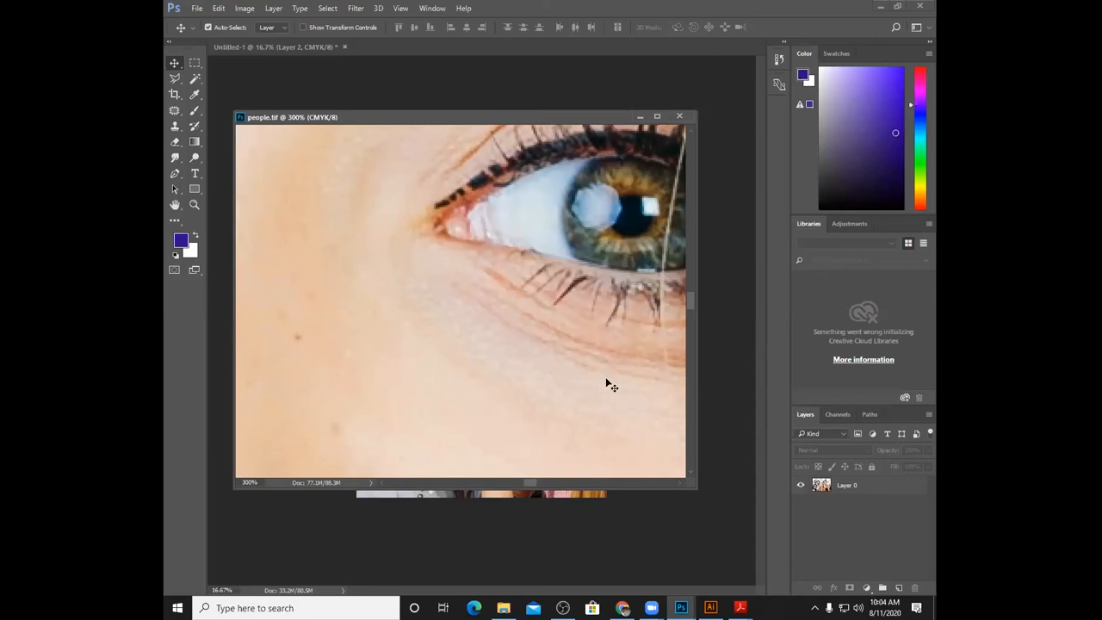
- Set up a four-way Save for Web comparison of people.tif, with the previews zoomed out to show the whole group
{"action": "left_click", "coordinate": [198, 11]}
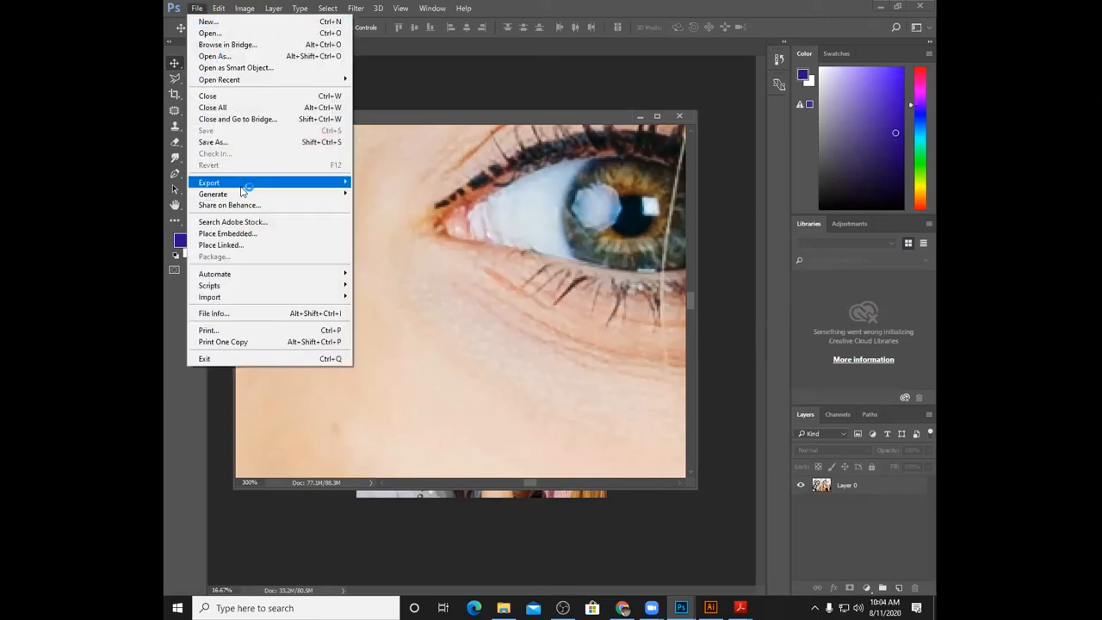
{"action": "mouse_move", "coordinate": [243, 183]}
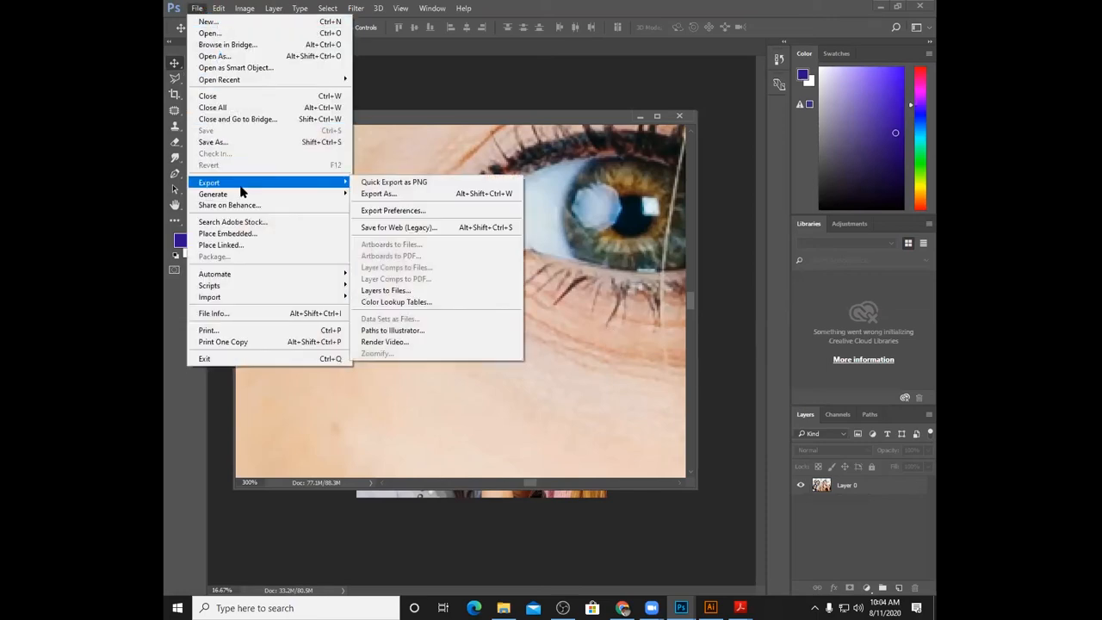
{"action": "left_click", "coordinate": [439, 228]}
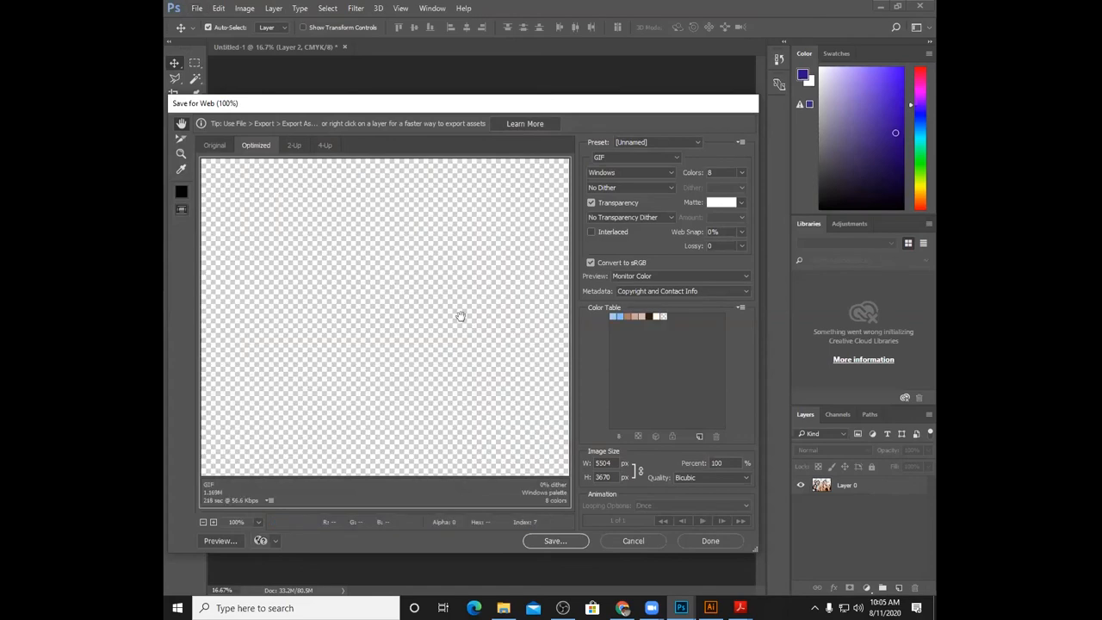
{"action": "left_click", "coordinate": [294, 146]}
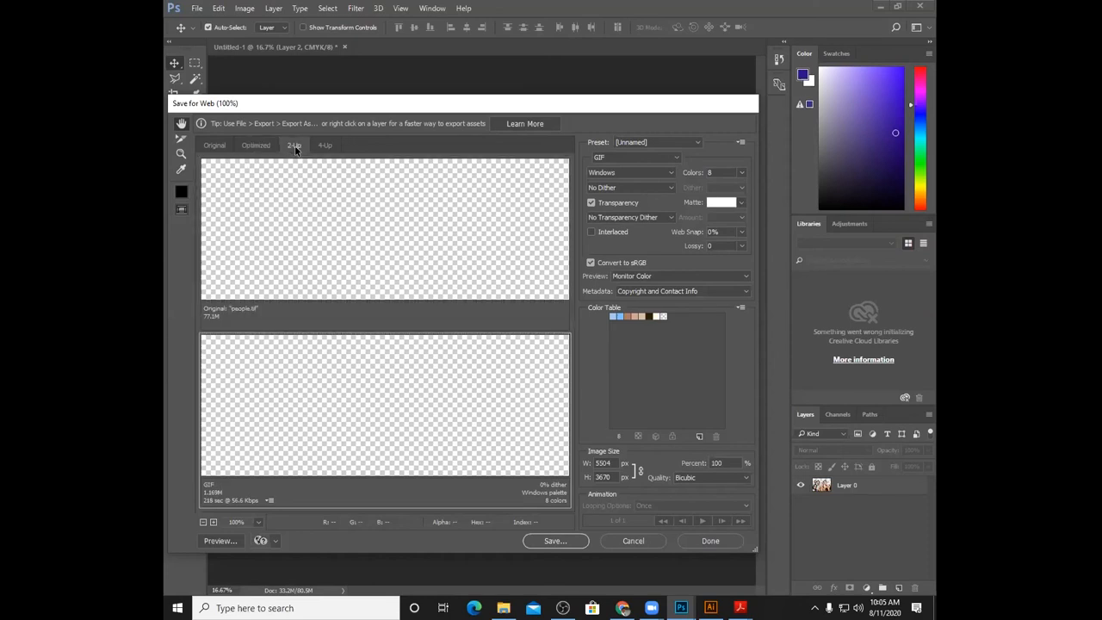
{"action": "left_click", "coordinate": [324, 146]}
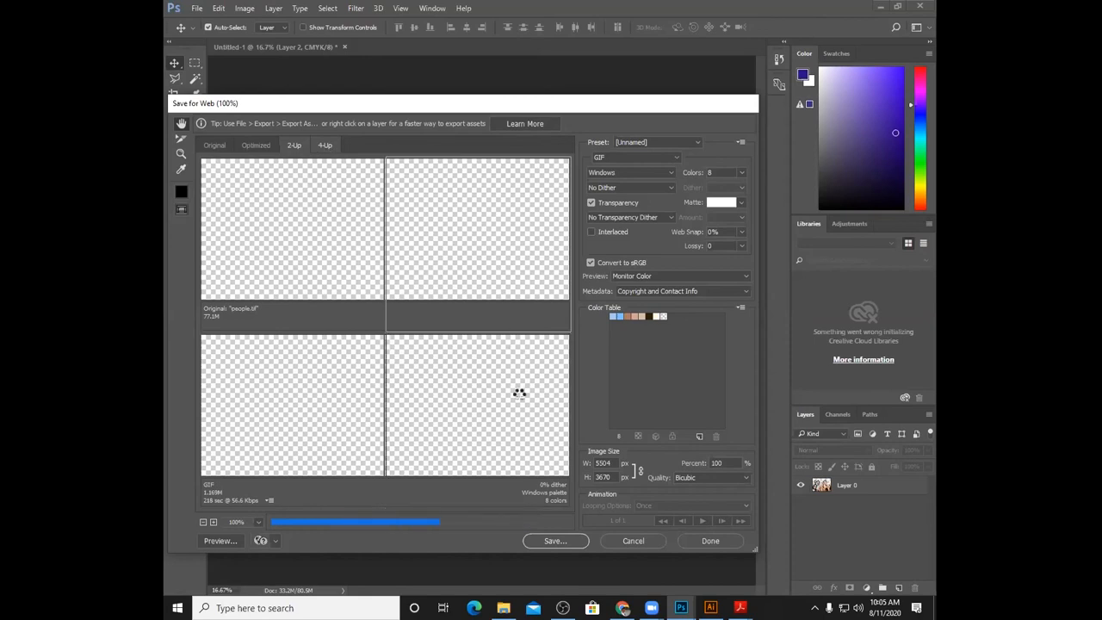
{"action": "left_click", "coordinate": [506, 402]}
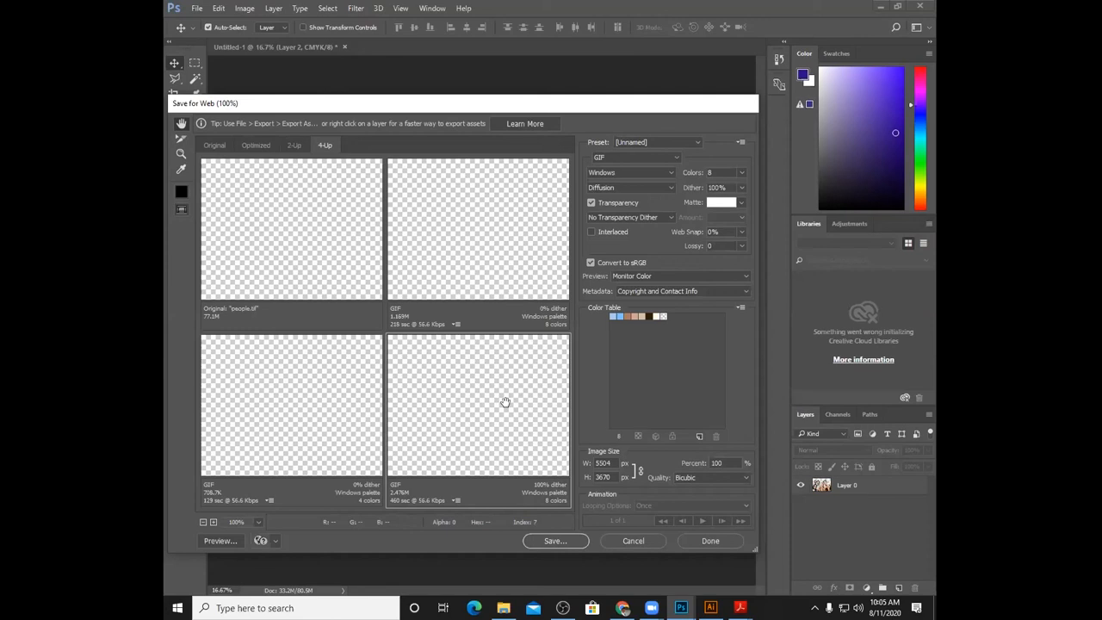
{"action": "left_click", "coordinate": [203, 523]}
{"action": "left_click", "coordinate": [203, 522]}
{"action": "left_click", "coordinate": [203, 523]}
{"action": "left_click", "coordinate": [203, 522]}
{"action": "left_click", "coordinate": [203, 523]}
{"action": "left_click", "coordinate": [203, 522]}
{"action": "left_click", "coordinate": [203, 523]}
{"action": "left_click", "coordinate": [203, 523]}
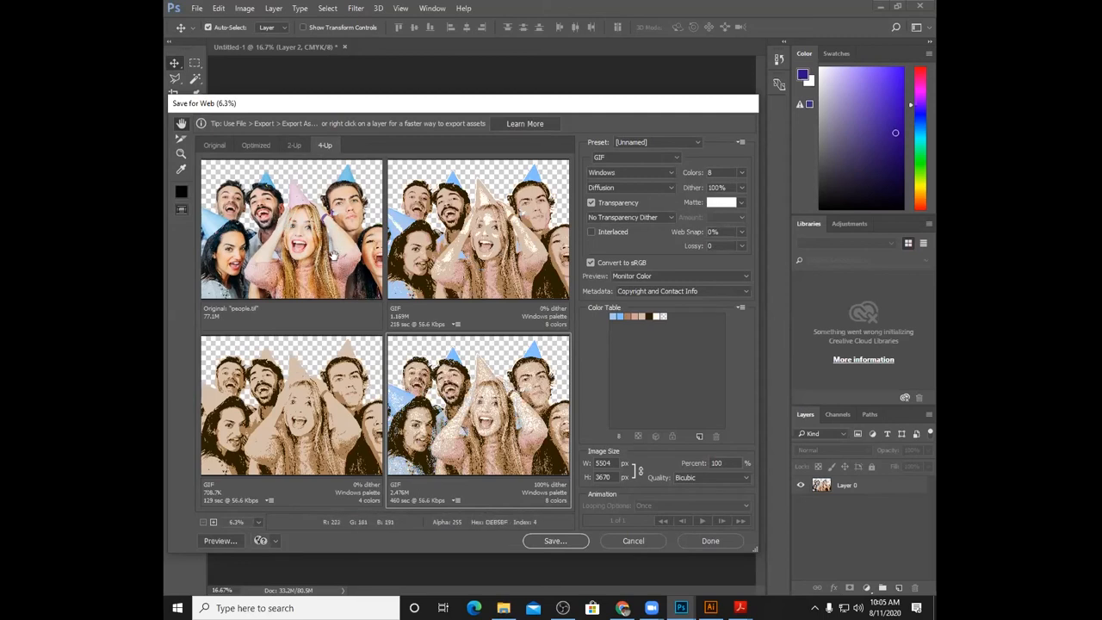
- Try PNG-8 for the fourth preview and JPEG at maximum quality for the second, and leave Save for Web without exporting
{"action": "left_click", "coordinate": [676, 159]}
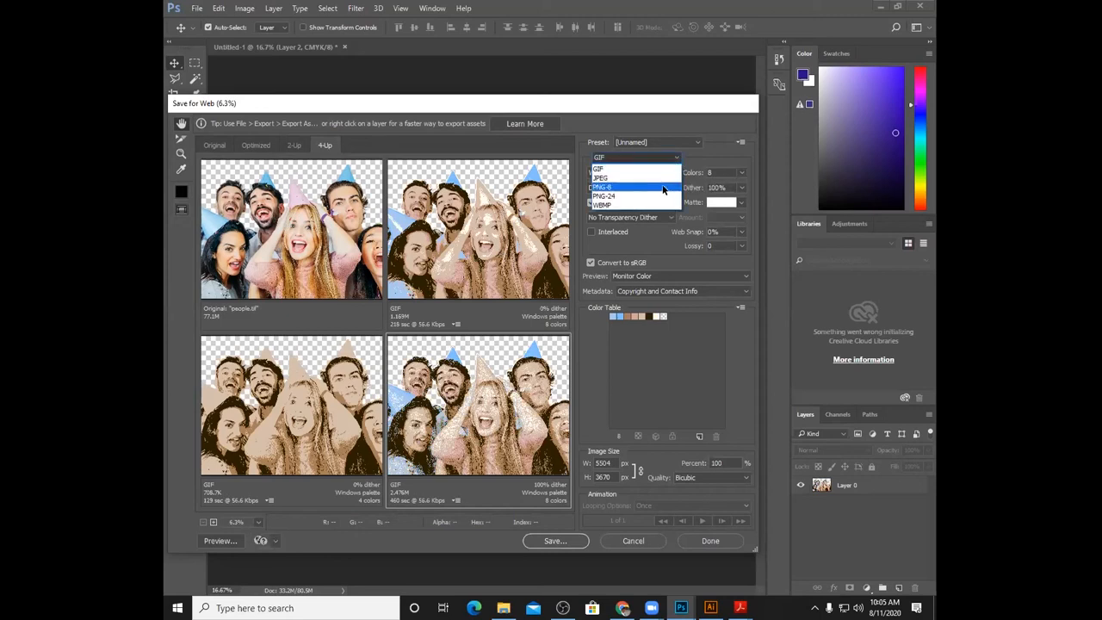
{"action": "left_click", "coordinate": [663, 188]}
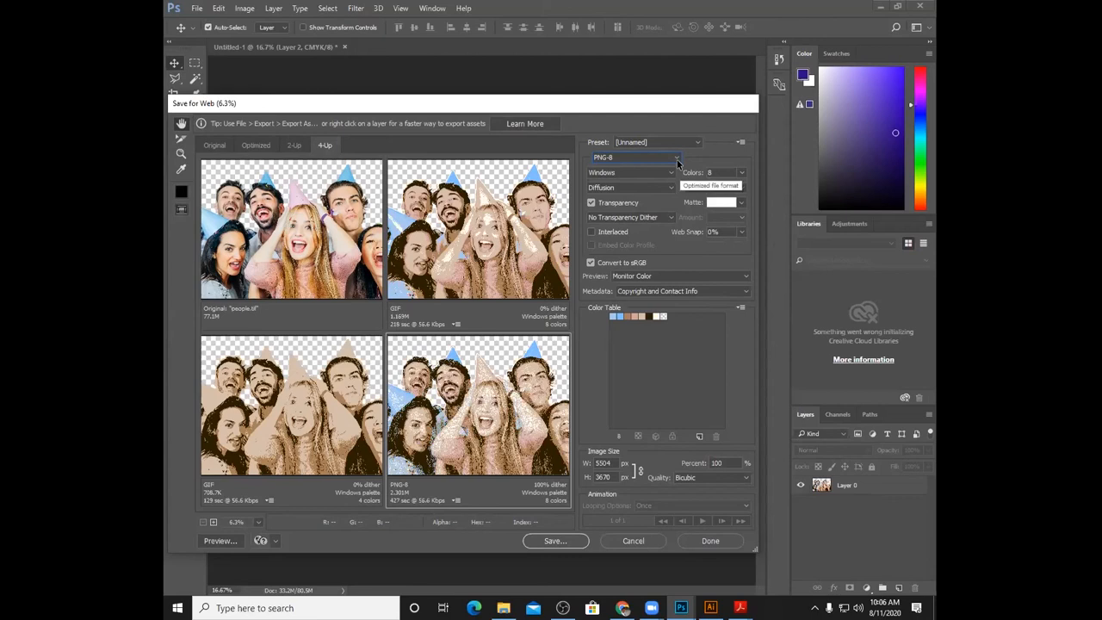
{"action": "left_click", "coordinate": [489, 225]}
{"action": "left_click", "coordinate": [678, 159]}
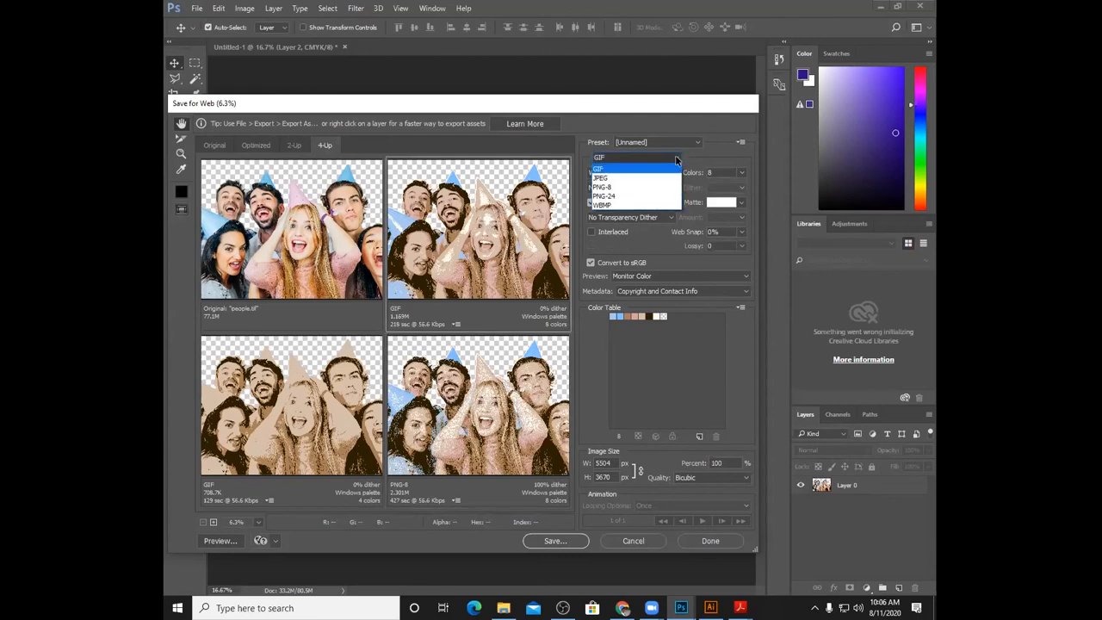
{"action": "left_click", "coordinate": [654, 176]}
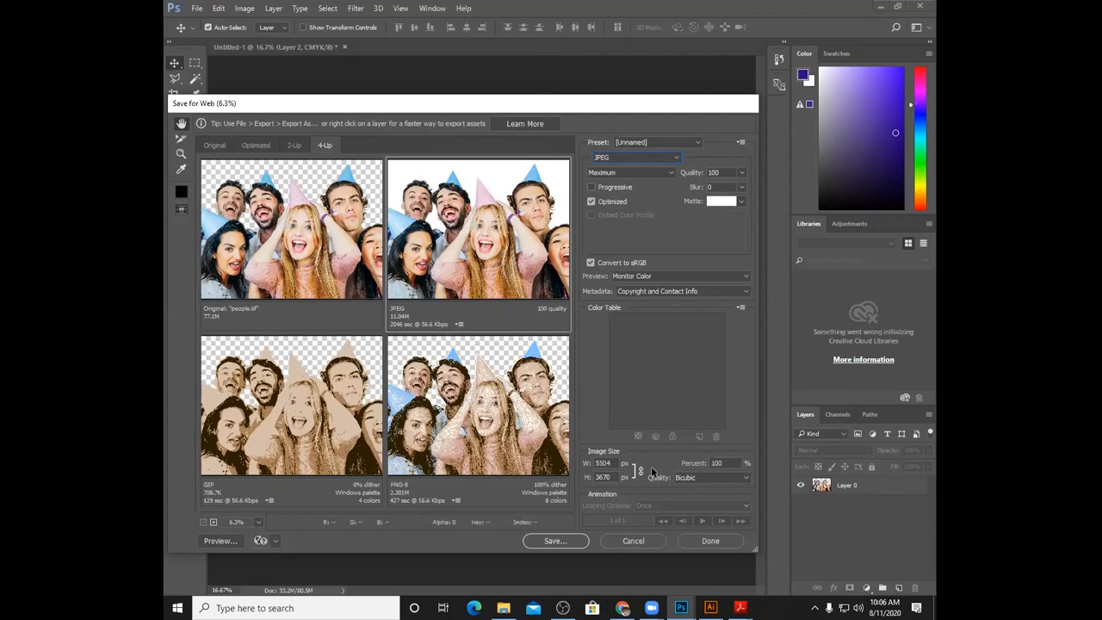
{"action": "key", "text": "Escape"}
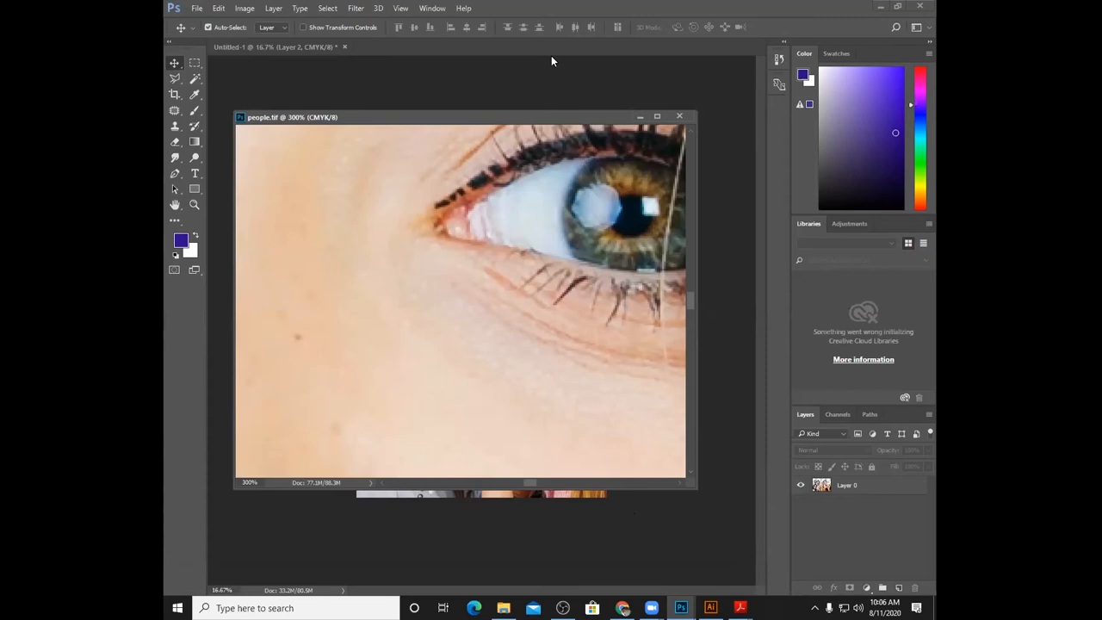
- Open kripik2.jpg and convert its Background into a regular layer named Layer 0
{"action": "left_click", "coordinate": [197, 9]}
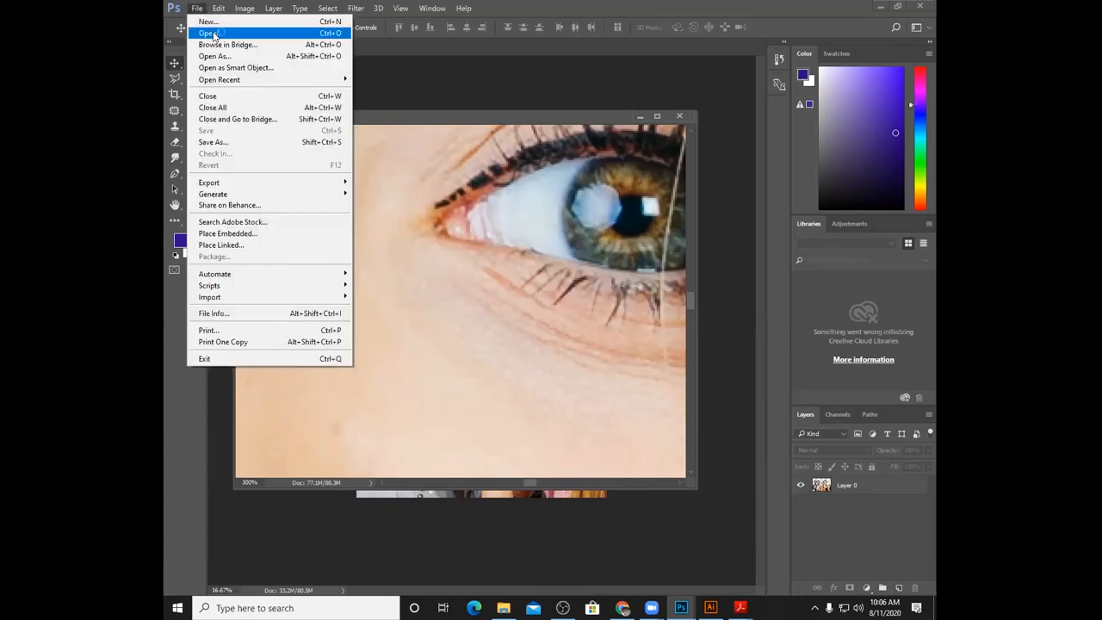
{"action": "left_click", "coordinate": [214, 34]}
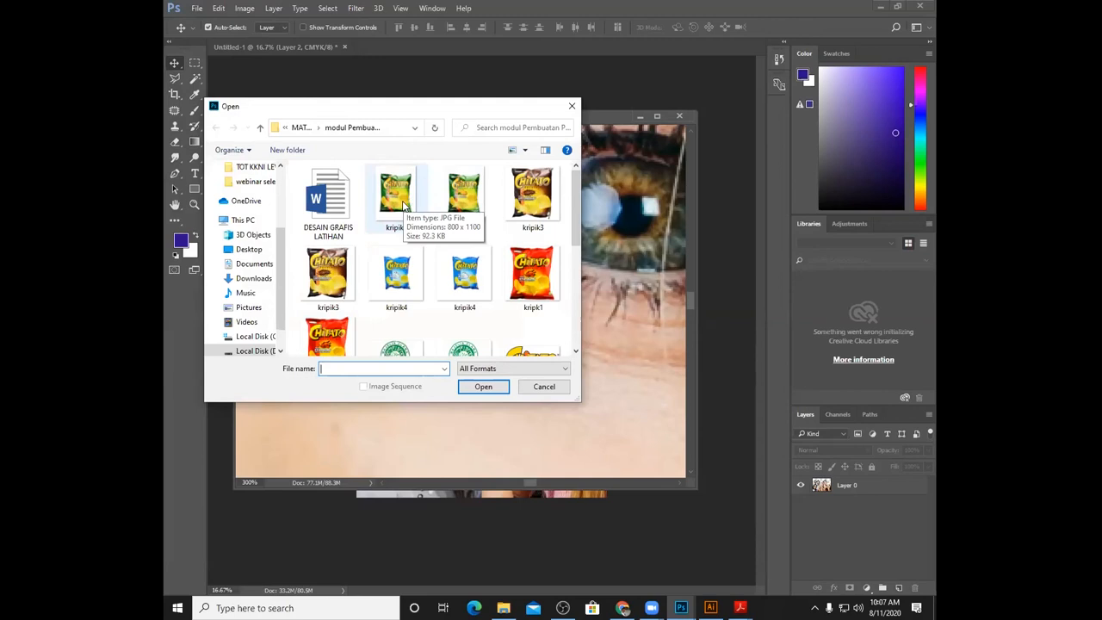
{"action": "left_click", "coordinate": [403, 204]}
{"action": "left_click", "coordinate": [487, 388]}
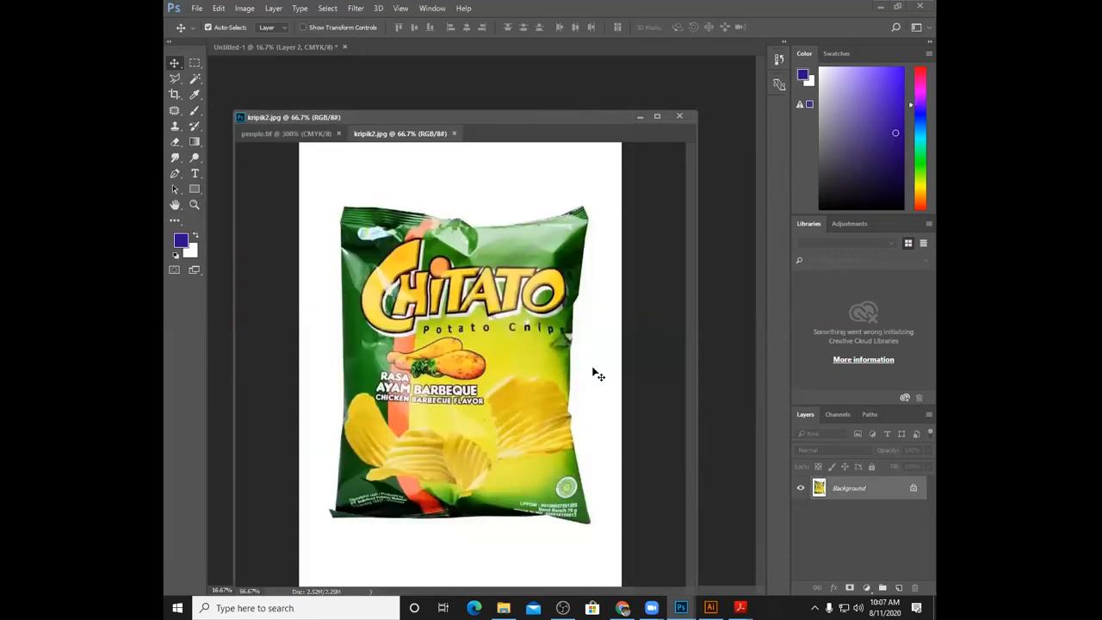
{"action": "double_click", "coordinate": [873, 488]}
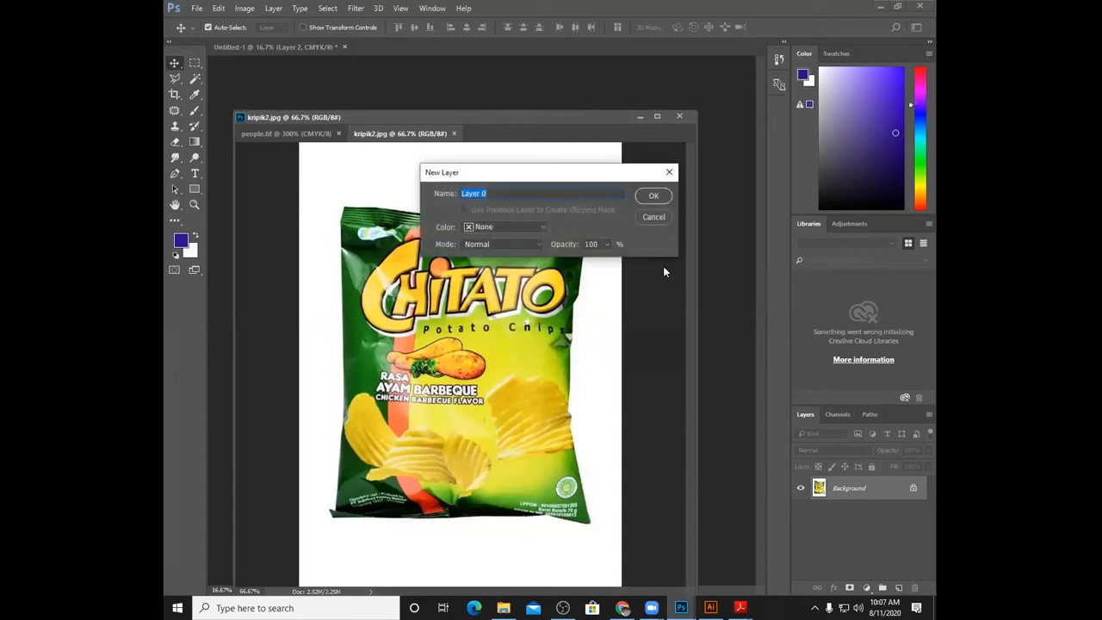
{"action": "left_click", "coordinate": [653, 197]}
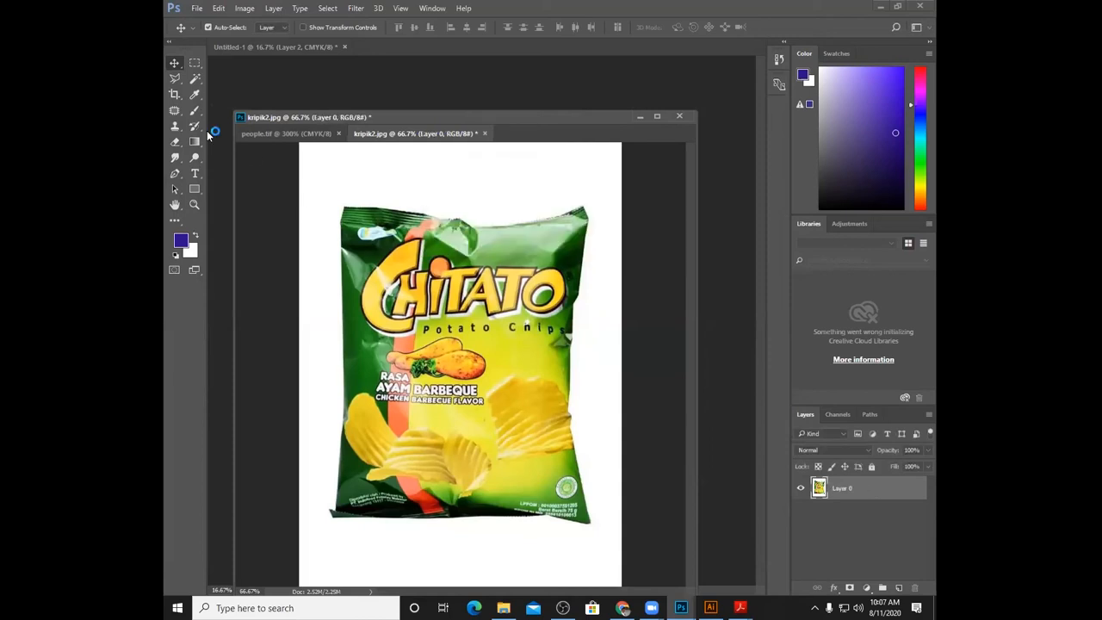
- Select the green chip bag by picking the white background with the Magic Wand and inverting the selection
{"action": "left_click", "coordinate": [195, 77]}
{"action": "left_click", "coordinate": [410, 198]}
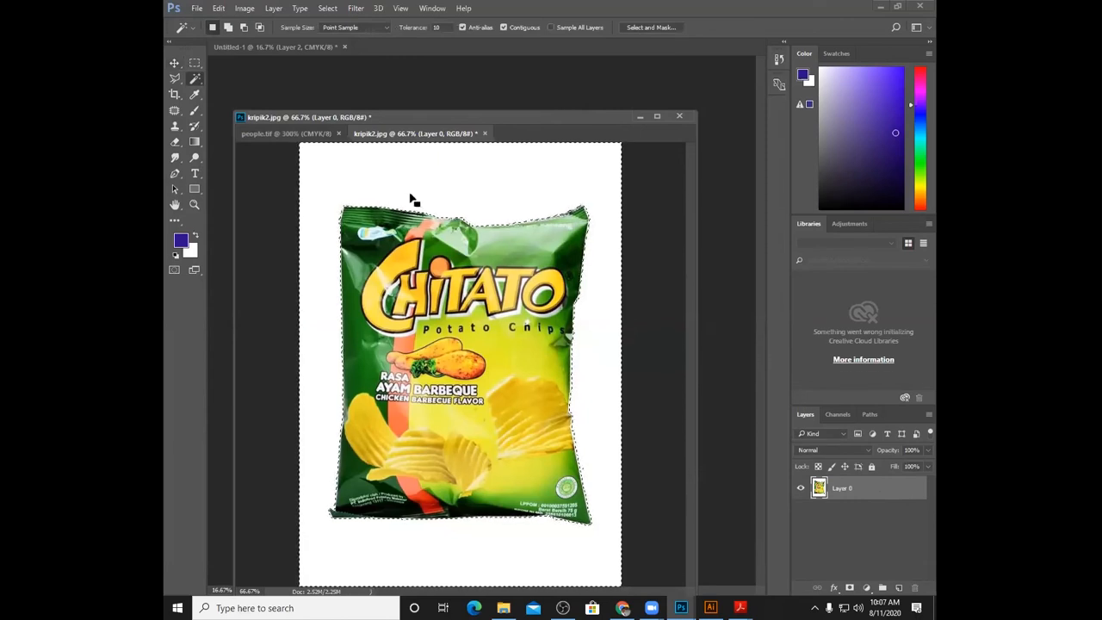
{"action": "key", "text": "shift"}
{"action": "key", "text": "ctrl+shift+i"}
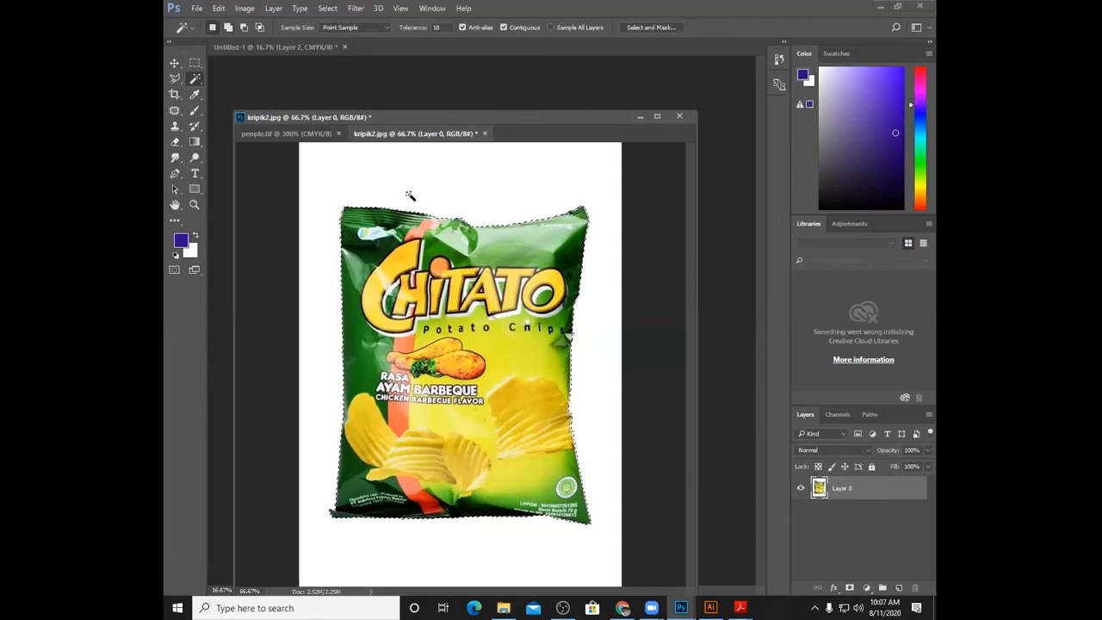
- Contract the bag selection by 1 pixel, and invert it to delete the white background
{"action": "left_click", "coordinate": [329, 10]}
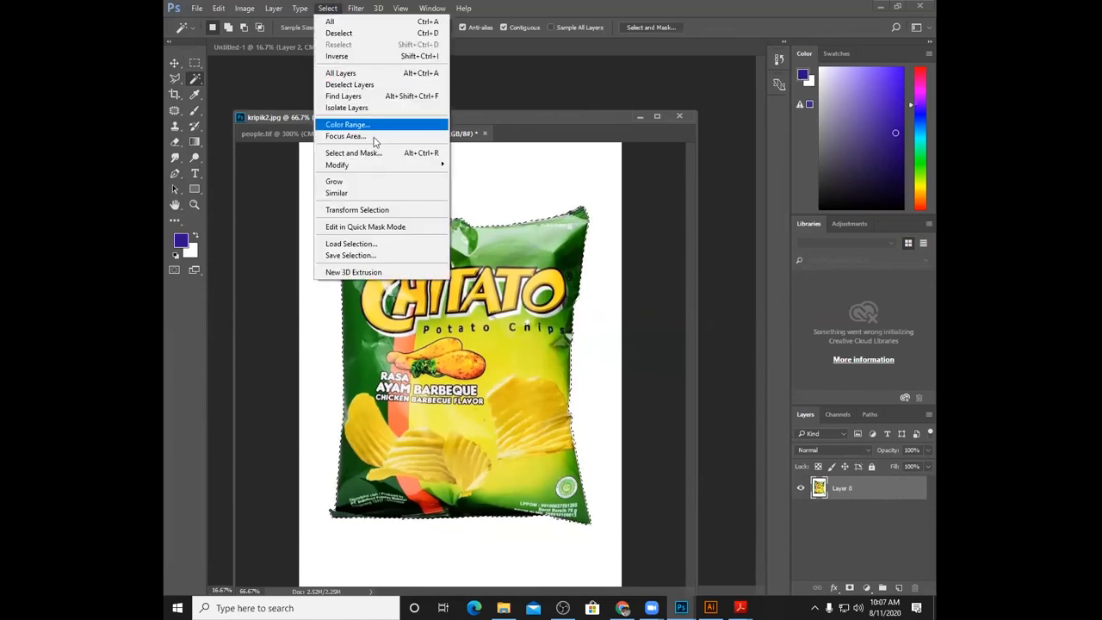
{"action": "mouse_move", "coordinate": [412, 165]}
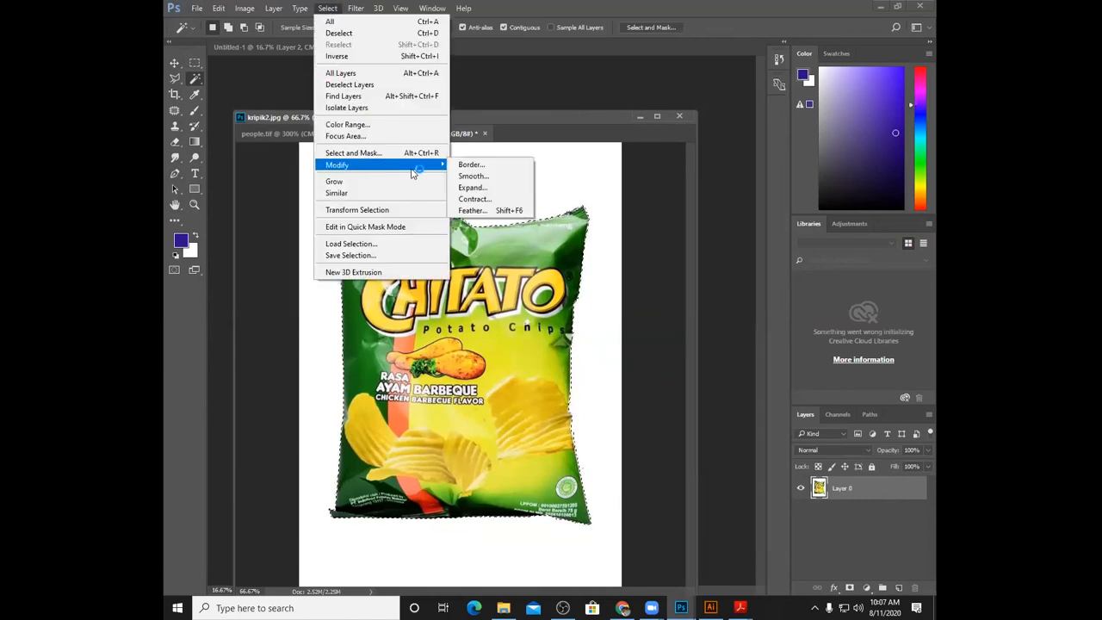
{"action": "left_click", "coordinate": [506, 199]}
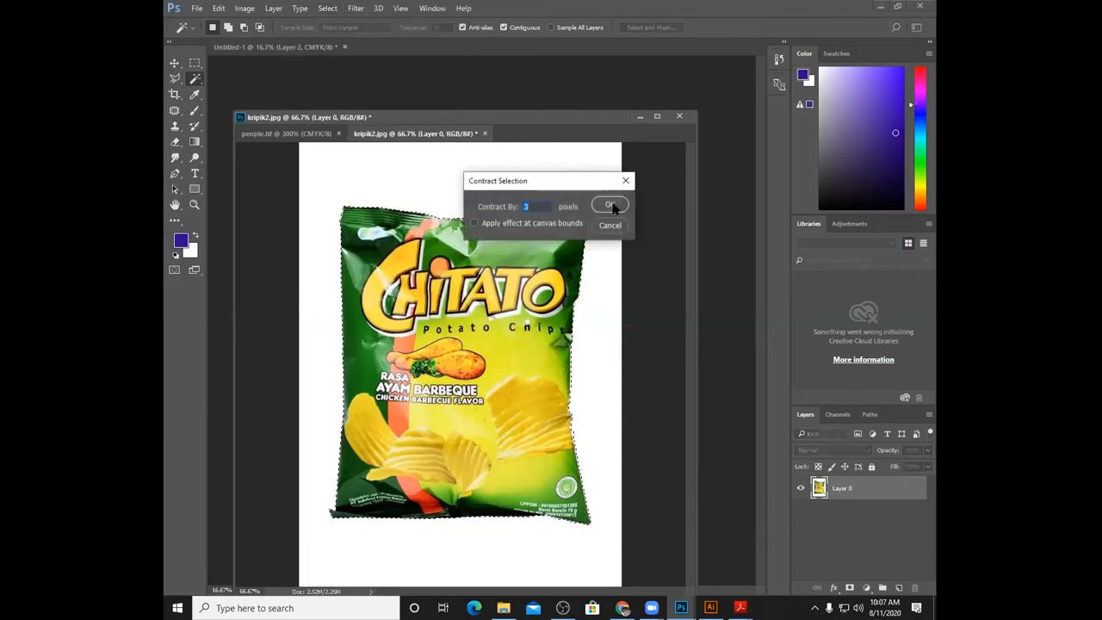
{"action": "type", "text": "1"}
{"action": "left_click", "coordinate": [610, 204]}
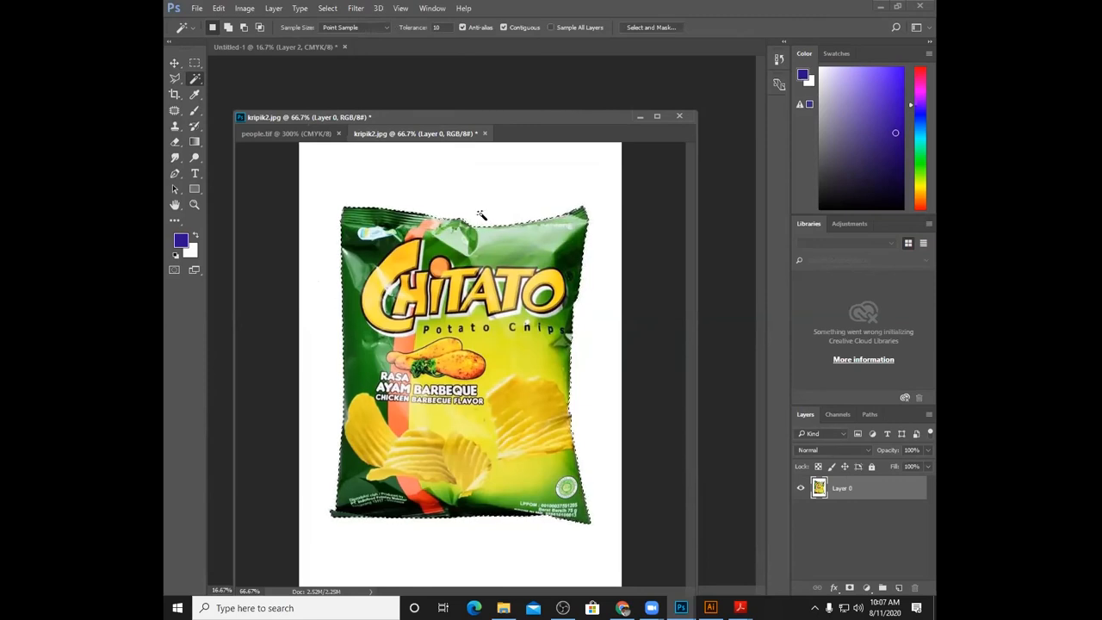
{"action": "left_click", "coordinate": [326, 8]}
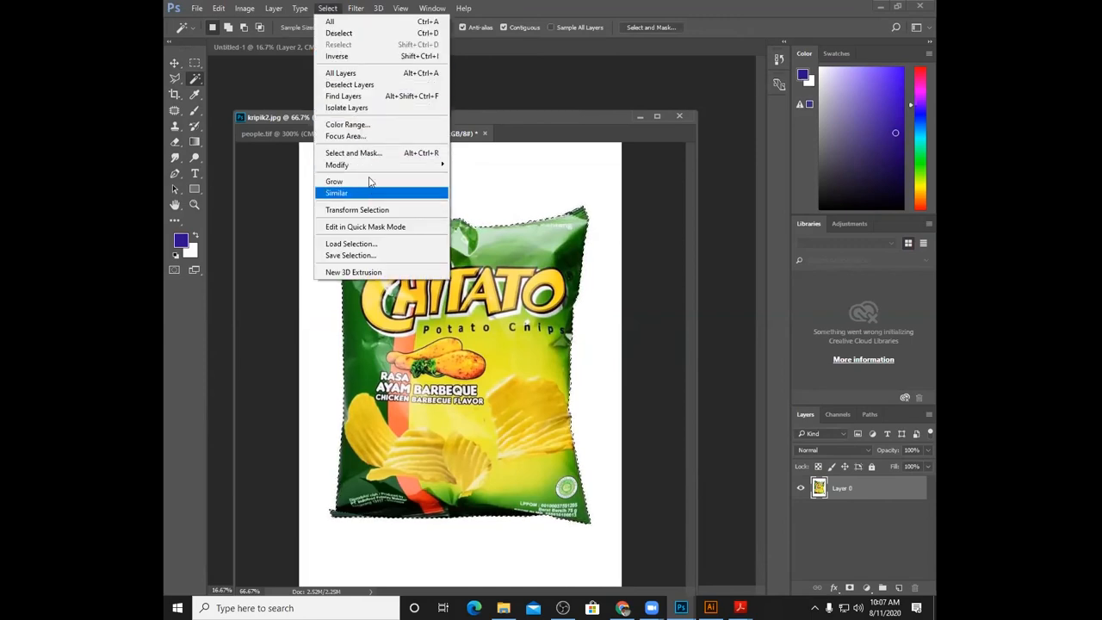
{"action": "left_click", "coordinate": [361, 57]}
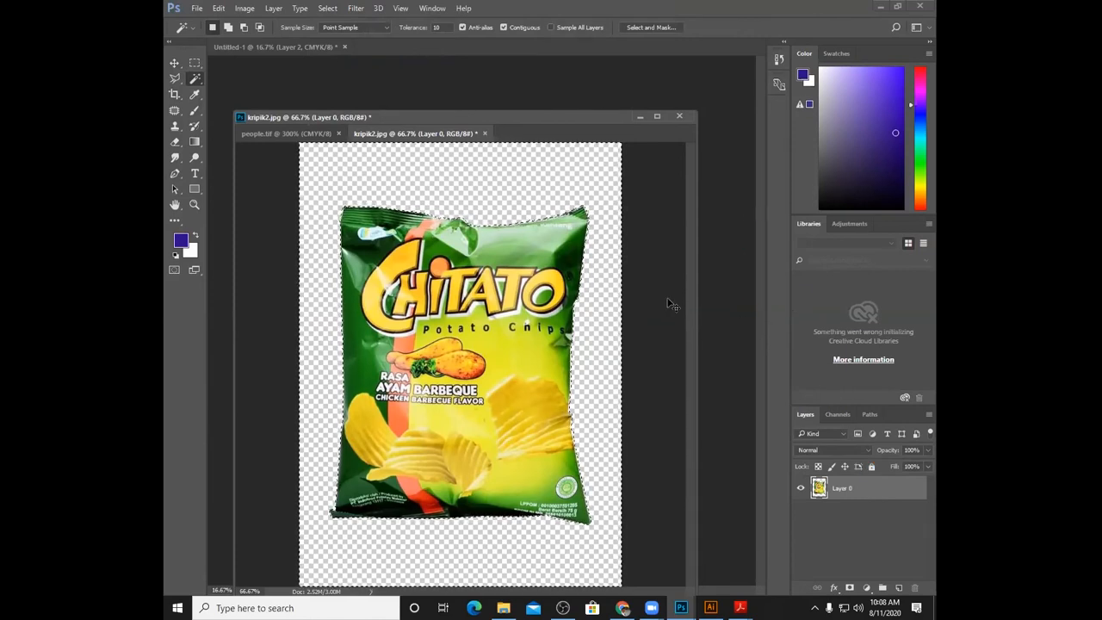
- Save the cut-out bag as a TIFF named bbq, keeping layers and transparency, with no image compression and RLE layer compression
{"action": "left_click", "coordinate": [197, 10]}
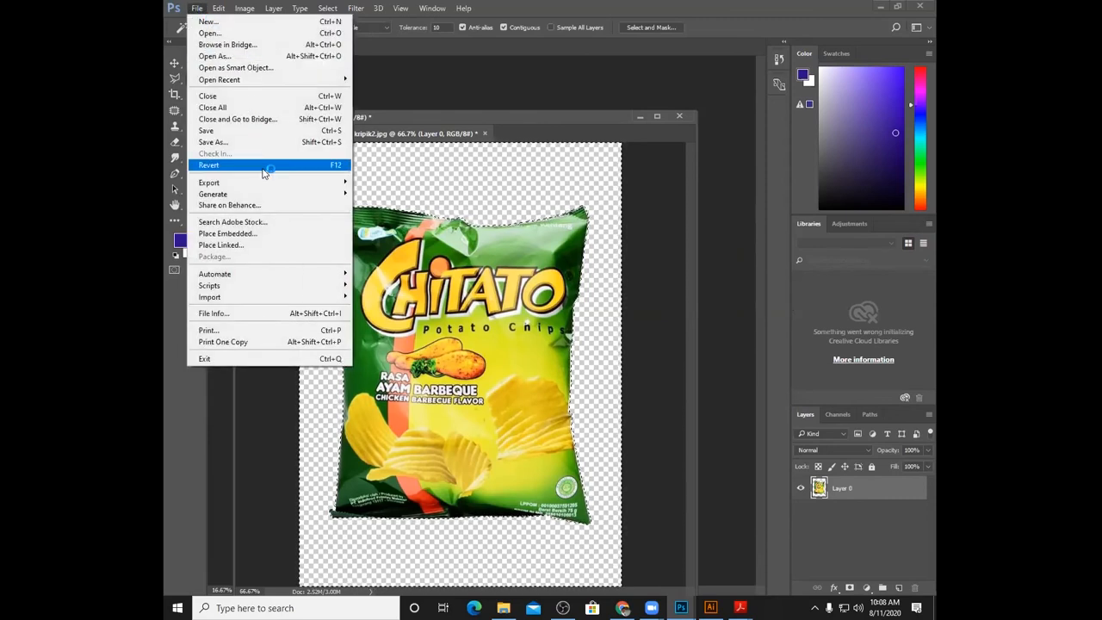
{"action": "mouse_move", "coordinate": [265, 180]}
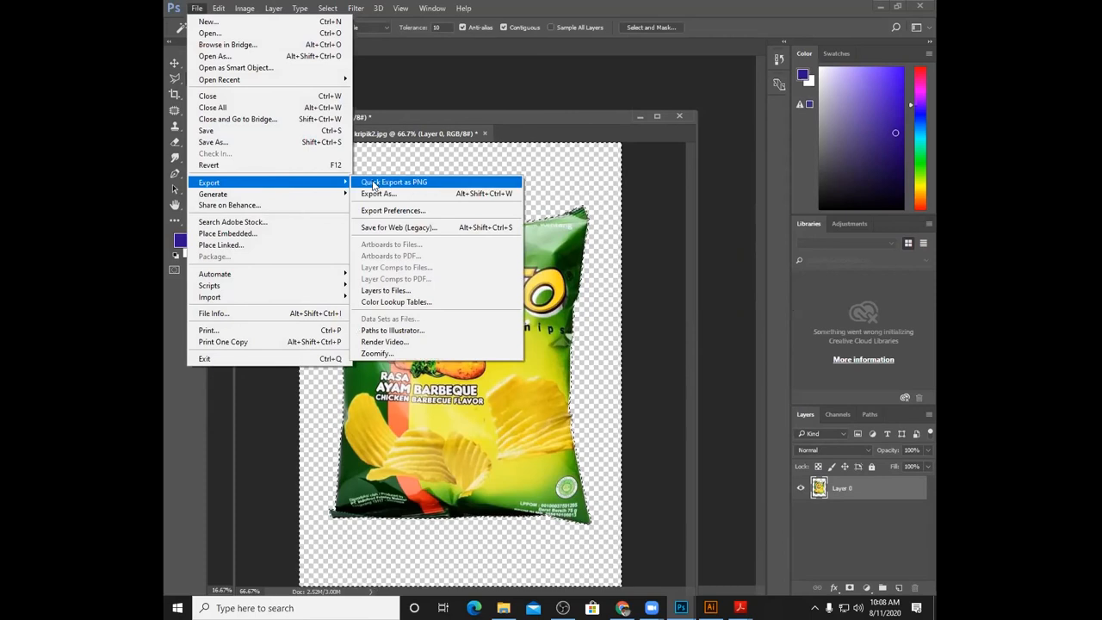
{"action": "left_click", "coordinate": [277, 142]}
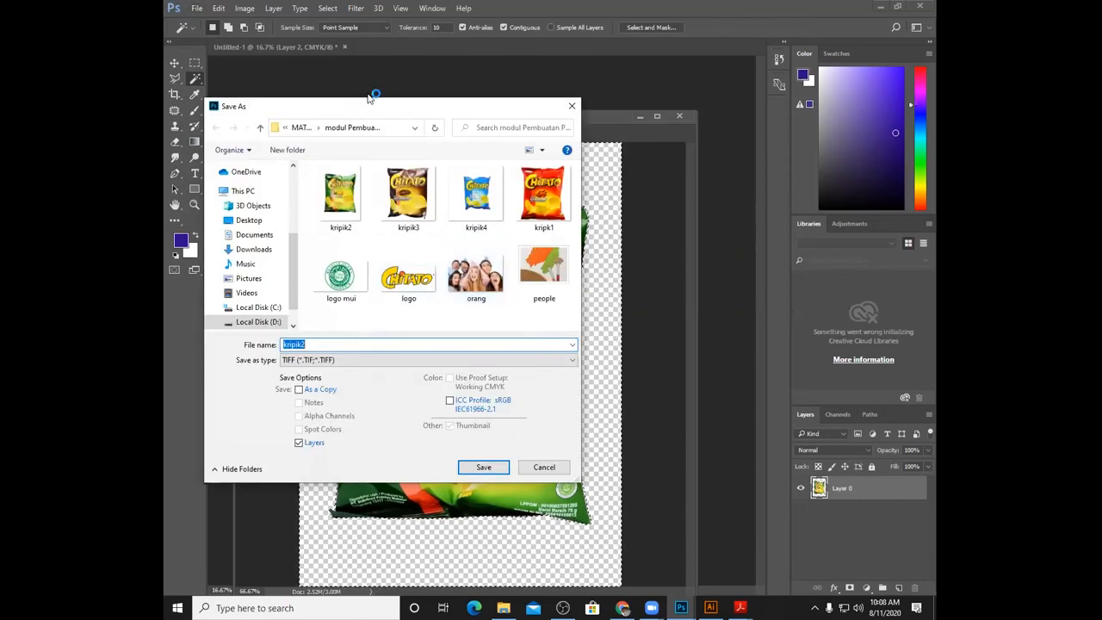
{"action": "left_click_drag", "start_coordinate": [368, 98], "coordinate": [532, 126]}
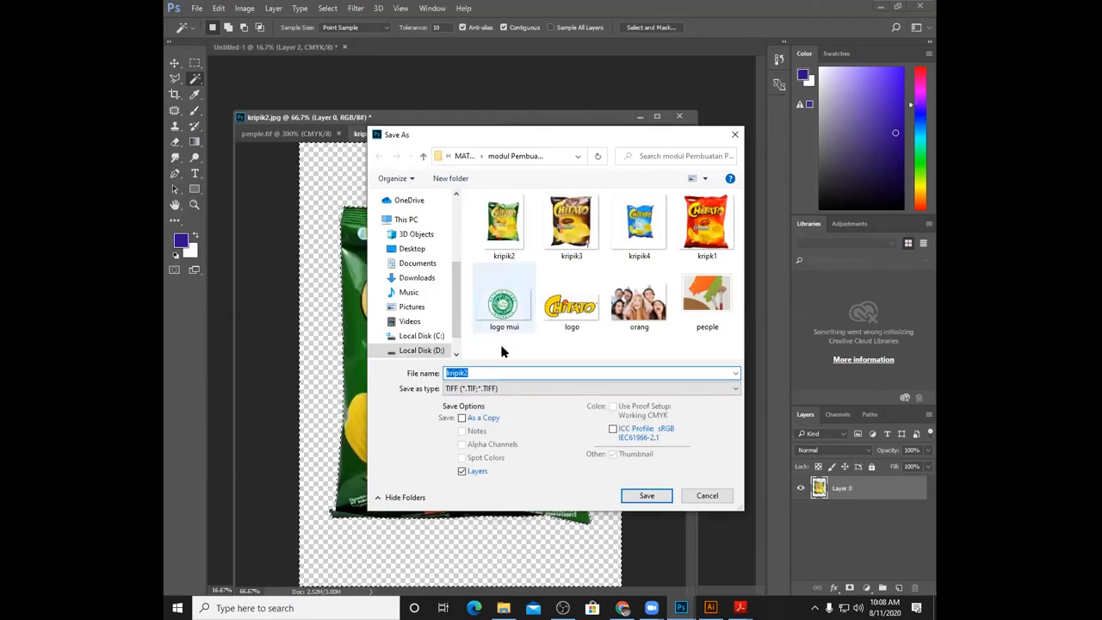
{"action": "type", "text": "bb"}
{"action": "type", "text": "o"}
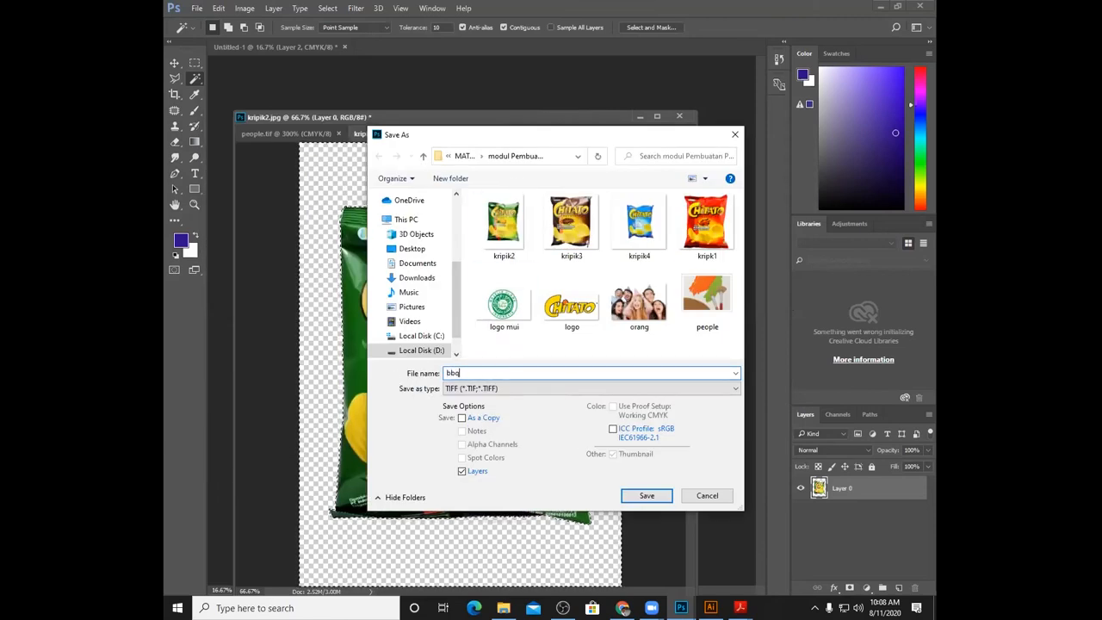
{"action": "left_click", "coordinate": [661, 497]}
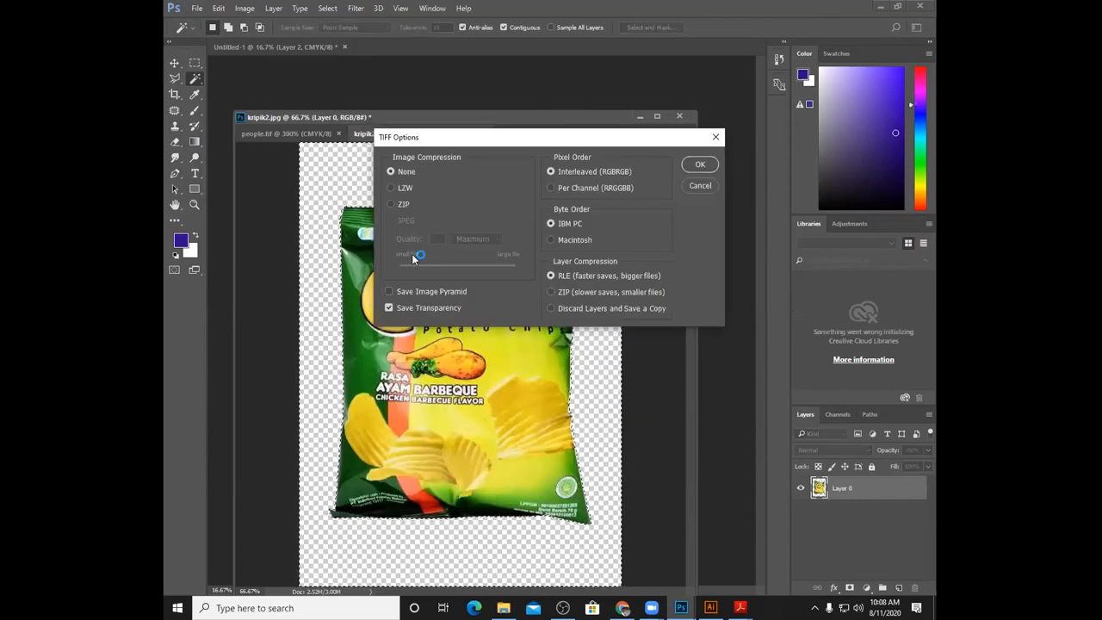
{"action": "left_click", "coordinate": [699, 165]}
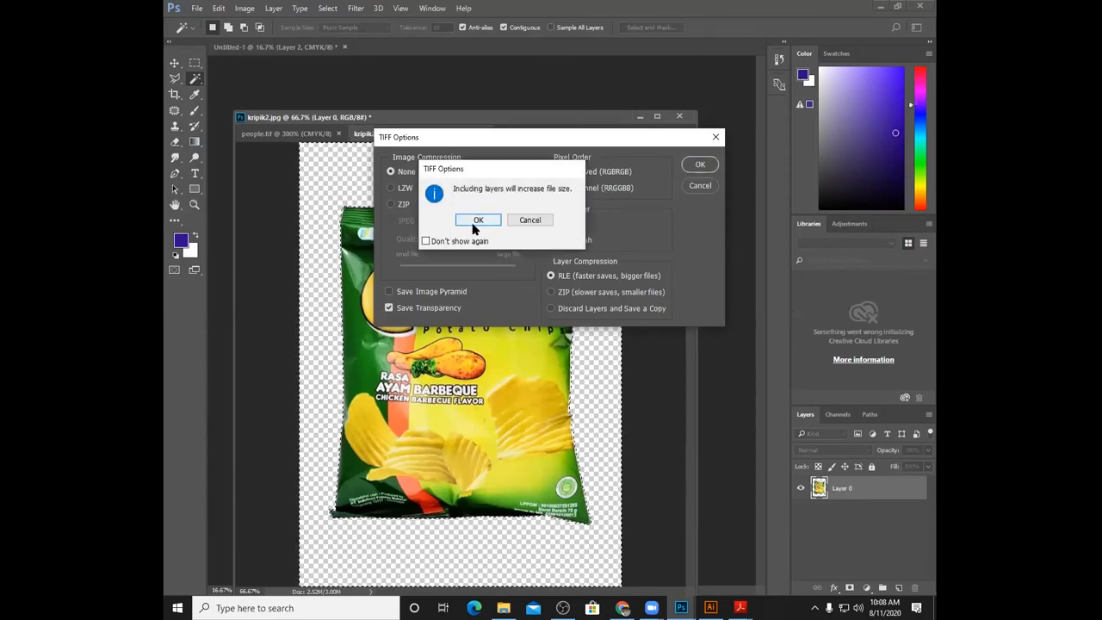
{"action": "left_click", "coordinate": [475, 222]}
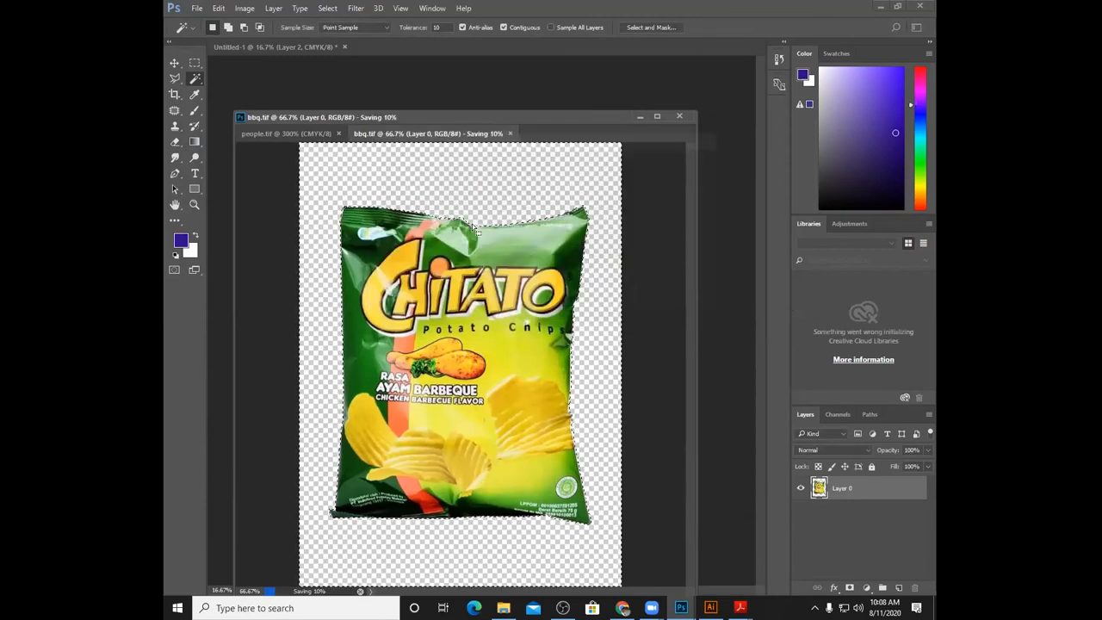
- Open kripik3.jpg and convert its Background into a regular layer named Layer 0
{"action": "left_click", "coordinate": [196, 8]}
{"action": "left_click", "coordinate": [209, 33]}
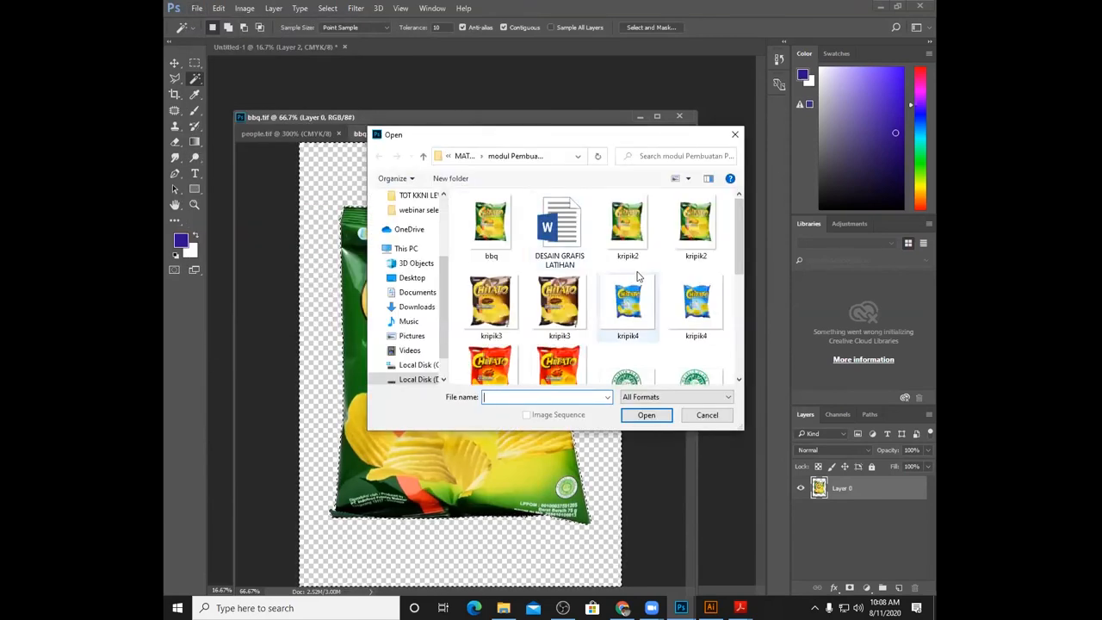
{"action": "left_click", "coordinate": [497, 307]}
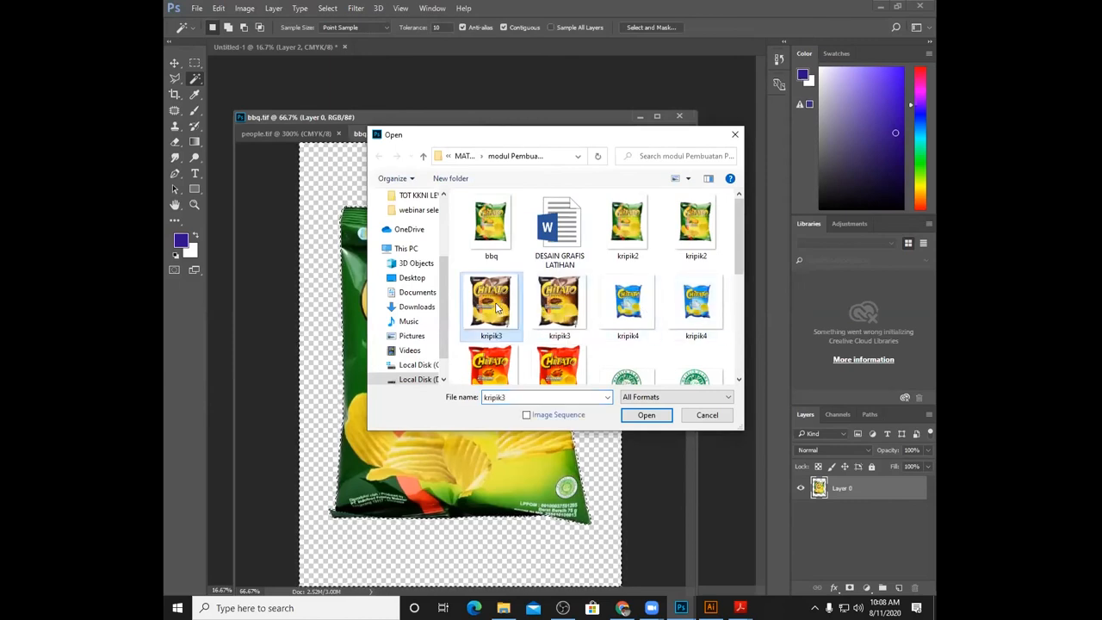
{"action": "left_click", "coordinate": [644, 415]}
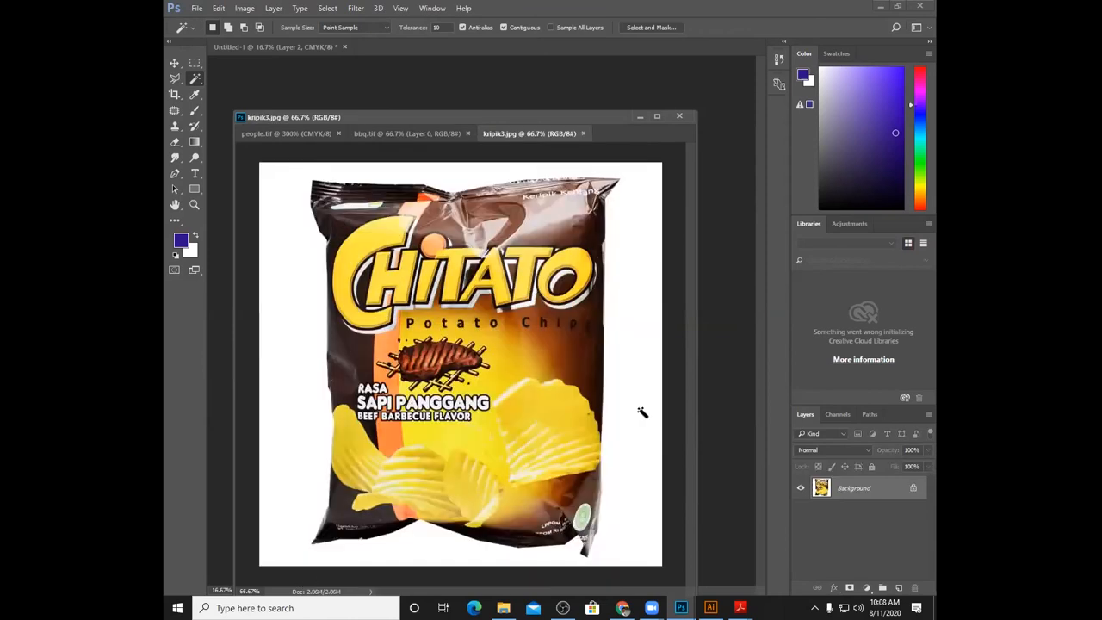
{"action": "double_click", "coordinate": [848, 488]}
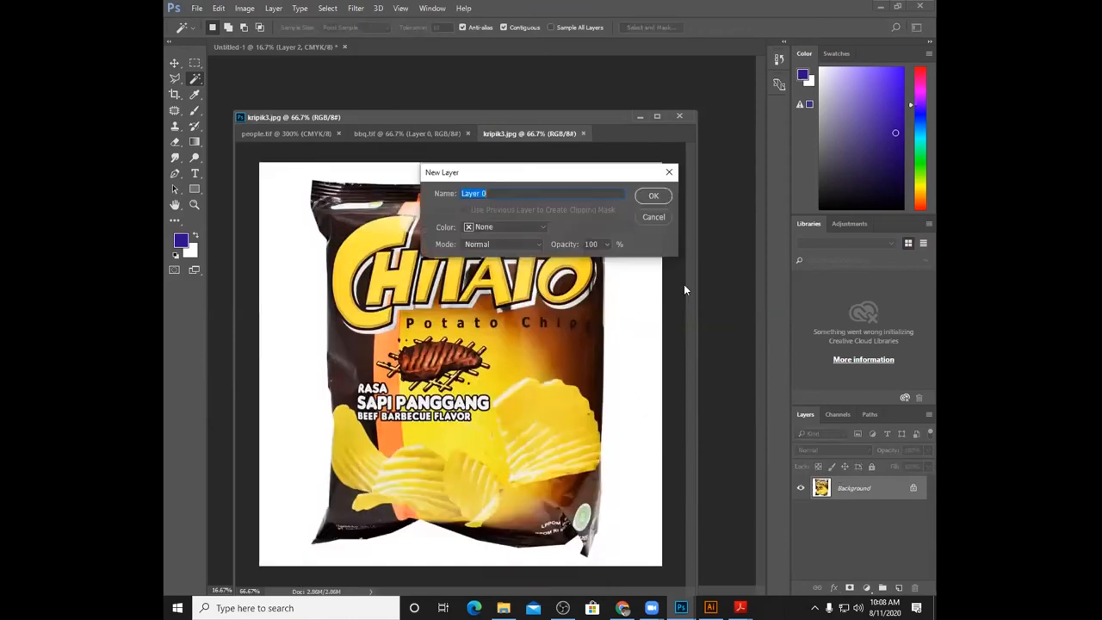
{"action": "left_click", "coordinate": [651, 195]}
- Select the white background around the brown bag with the Magic Wand, expand the selection by 1 pixel, and delete it, leaving nothing selected
{"action": "left_click", "coordinate": [633, 266]}
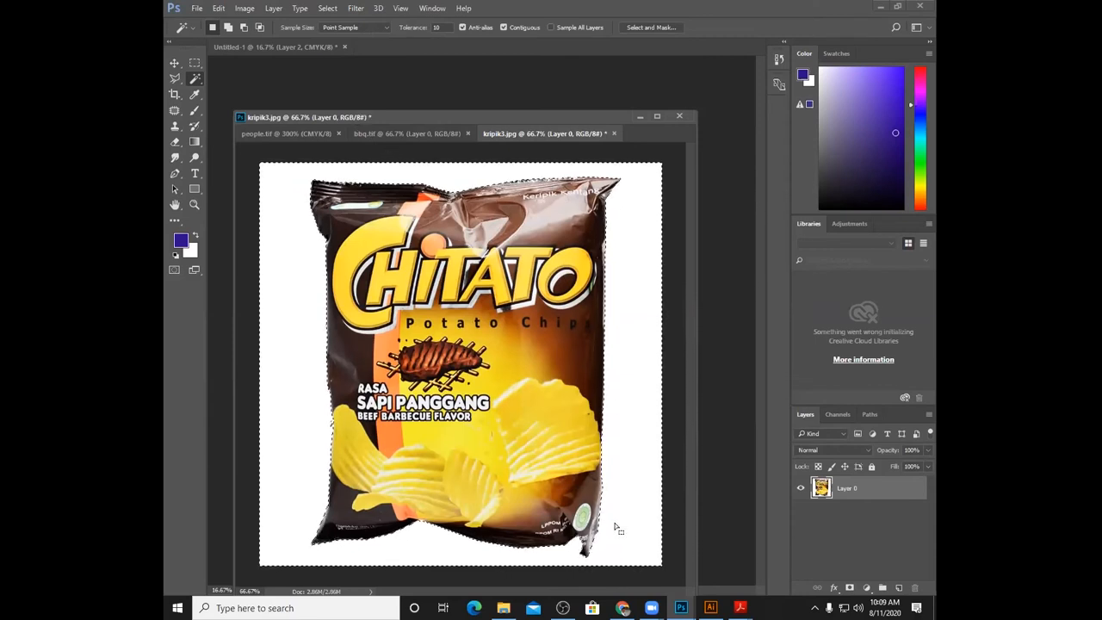
{"action": "left_click", "coordinate": [328, 9]}
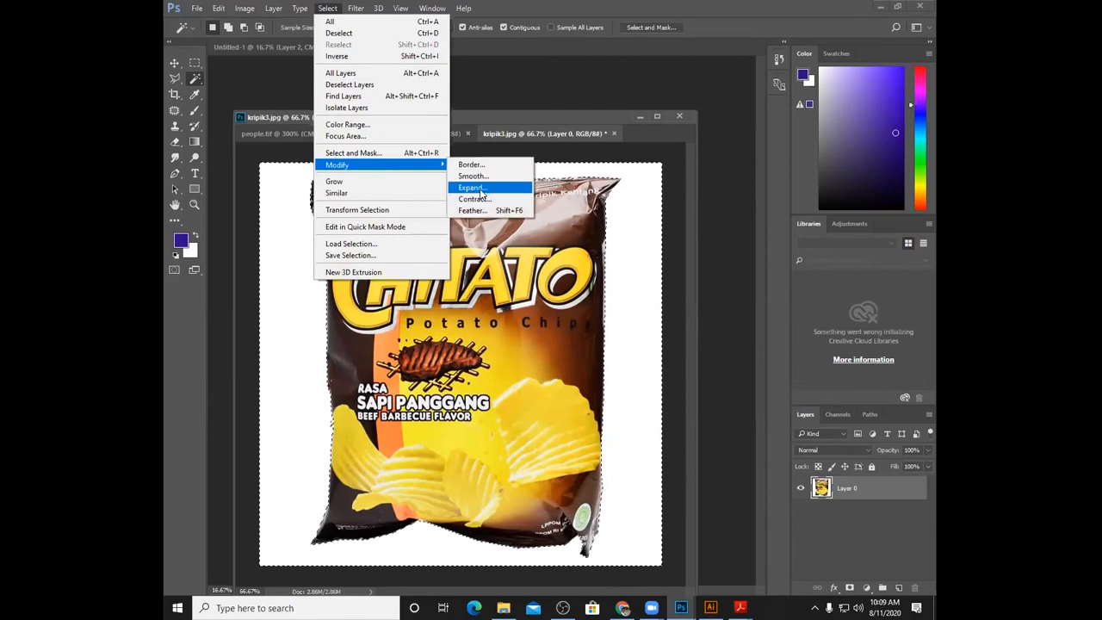
{"action": "left_click", "coordinate": [470, 187]}
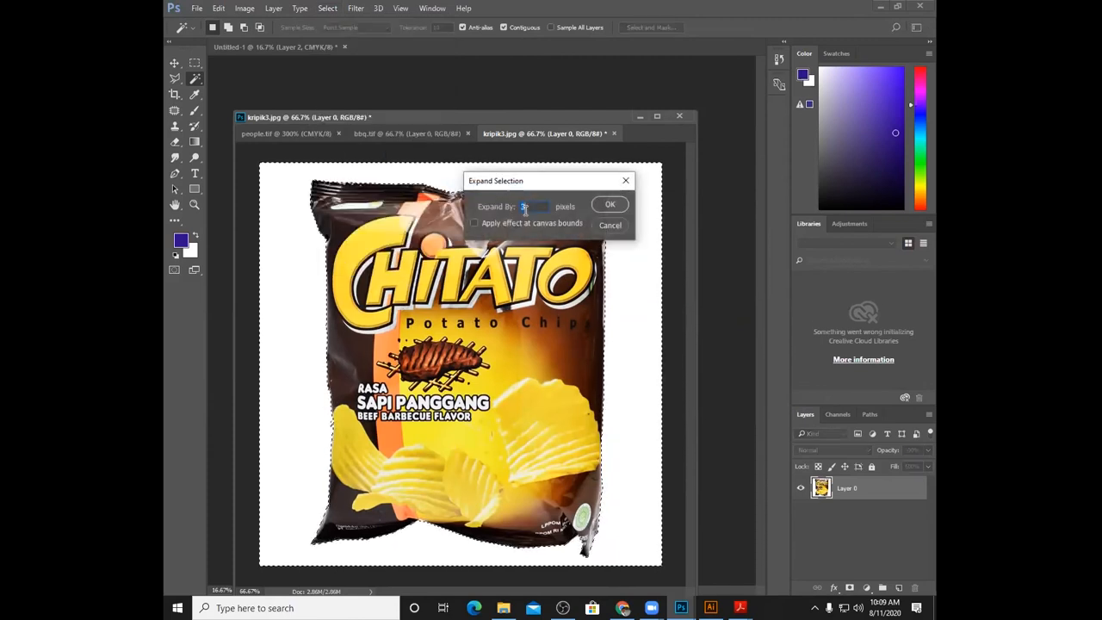
{"action": "left_click", "coordinate": [618, 205]}
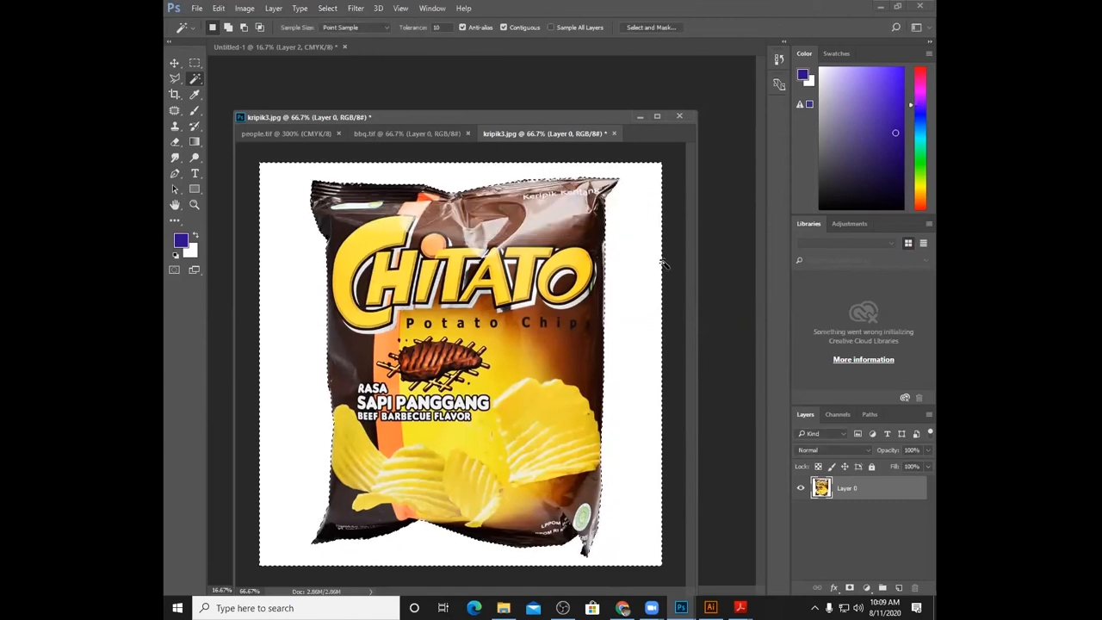
{"action": "key", "text": "Delete"}
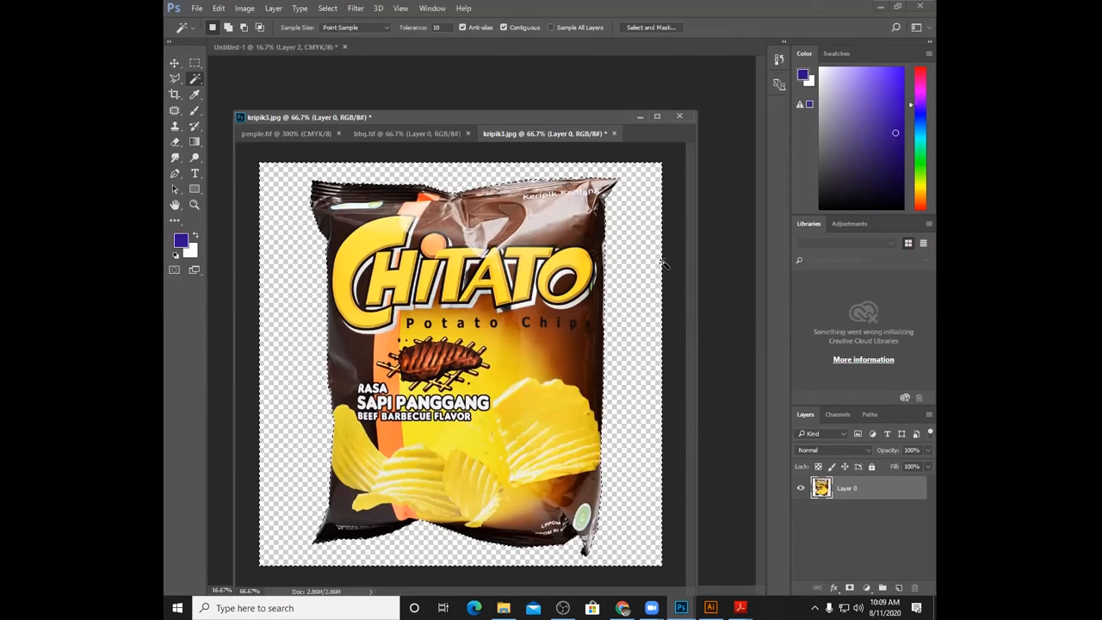
{"action": "key", "text": "ctrl+d"}
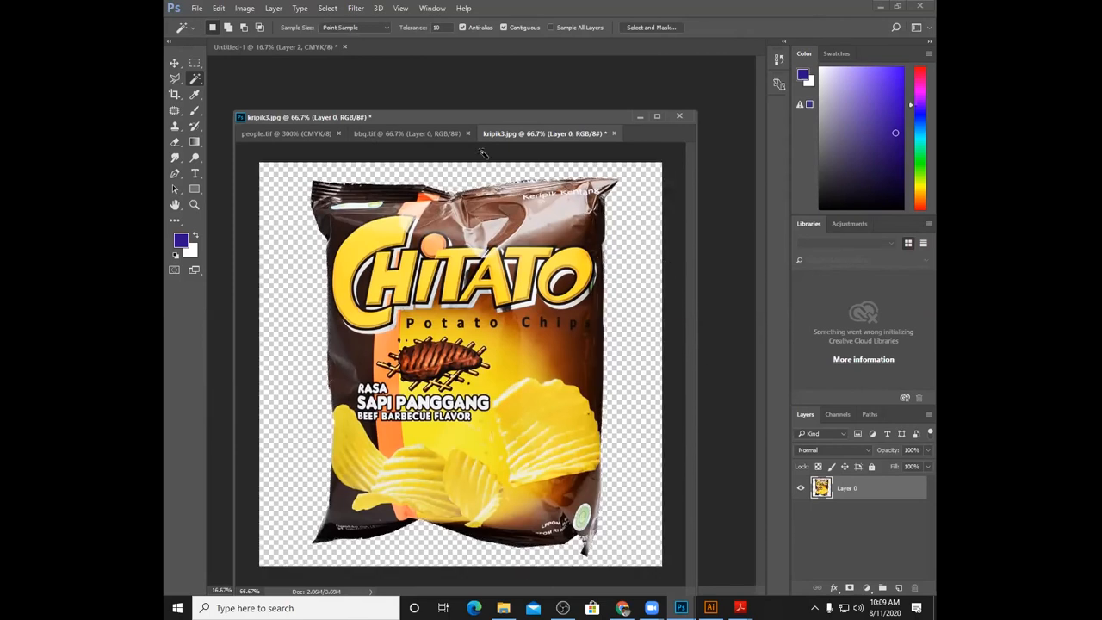
- Save the cut-out brown bag as a TIFF named sapip, keeping layers and transparency, with no image compression and RLE layer compression
{"action": "left_click", "coordinate": [197, 7]}
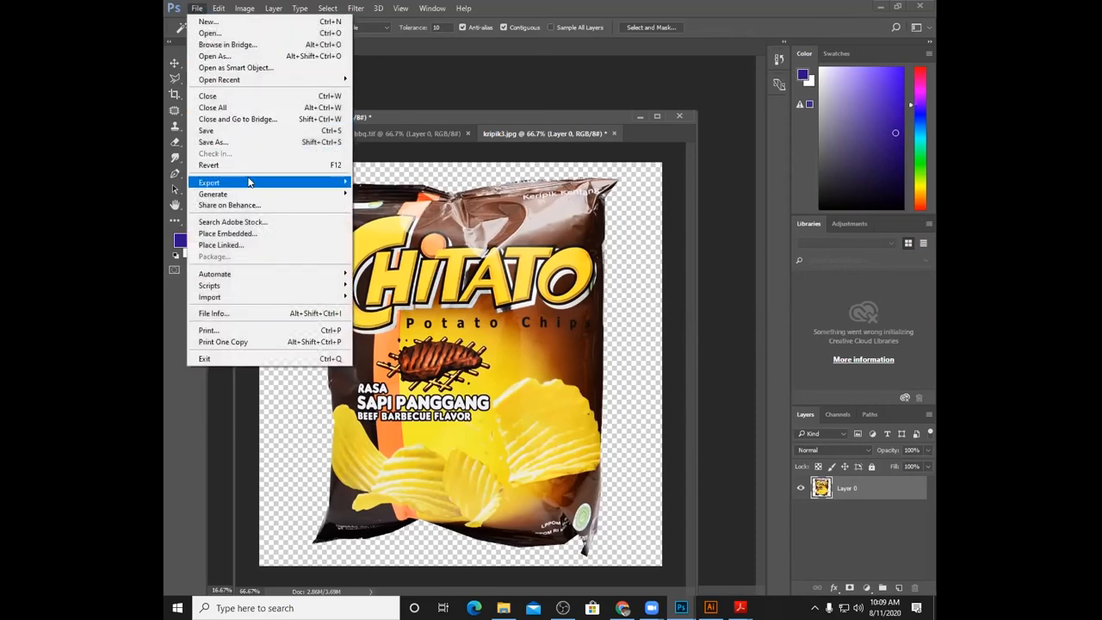
{"action": "left_click", "coordinate": [248, 143]}
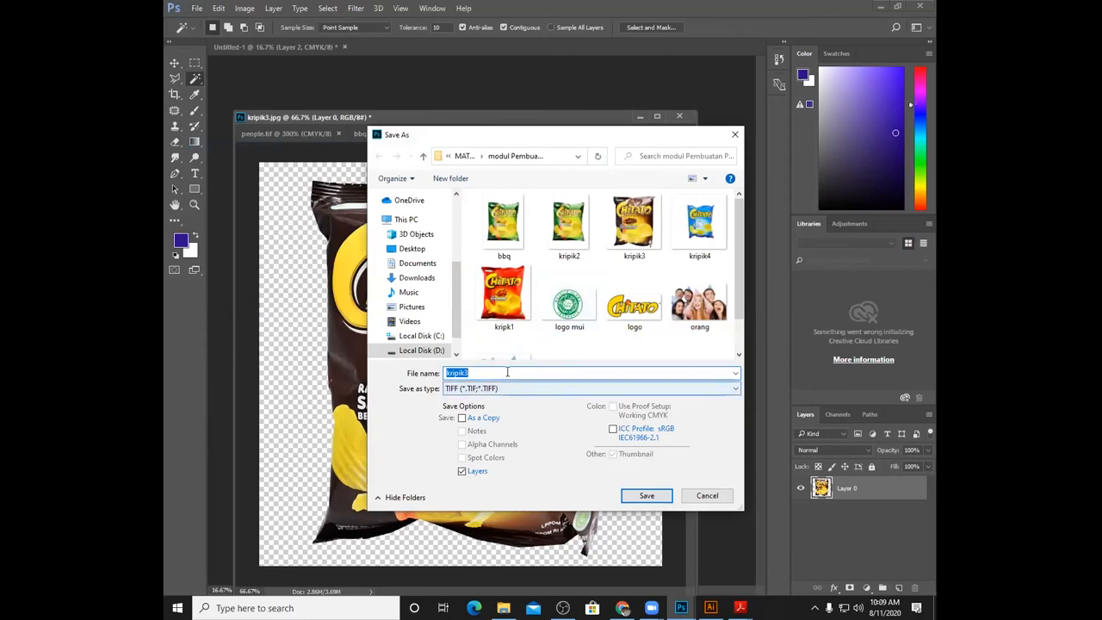
{"action": "type", "text": "s"}
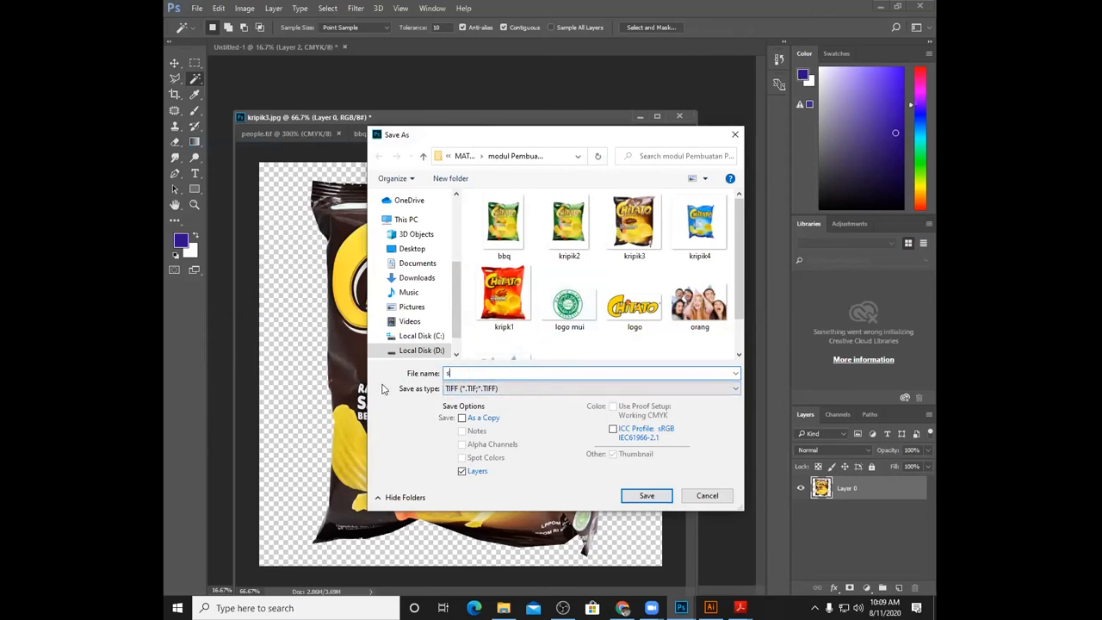
{"action": "type", "text": "apip"}
{"action": "left_click", "coordinate": [647, 497]}
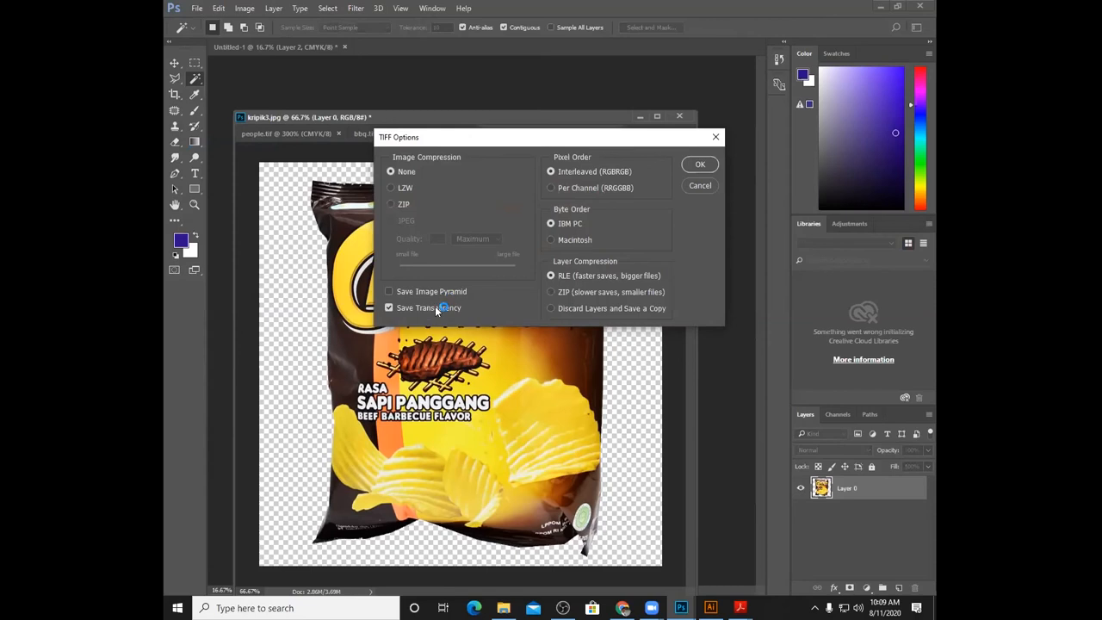
{"action": "left_click", "coordinate": [698, 166]}
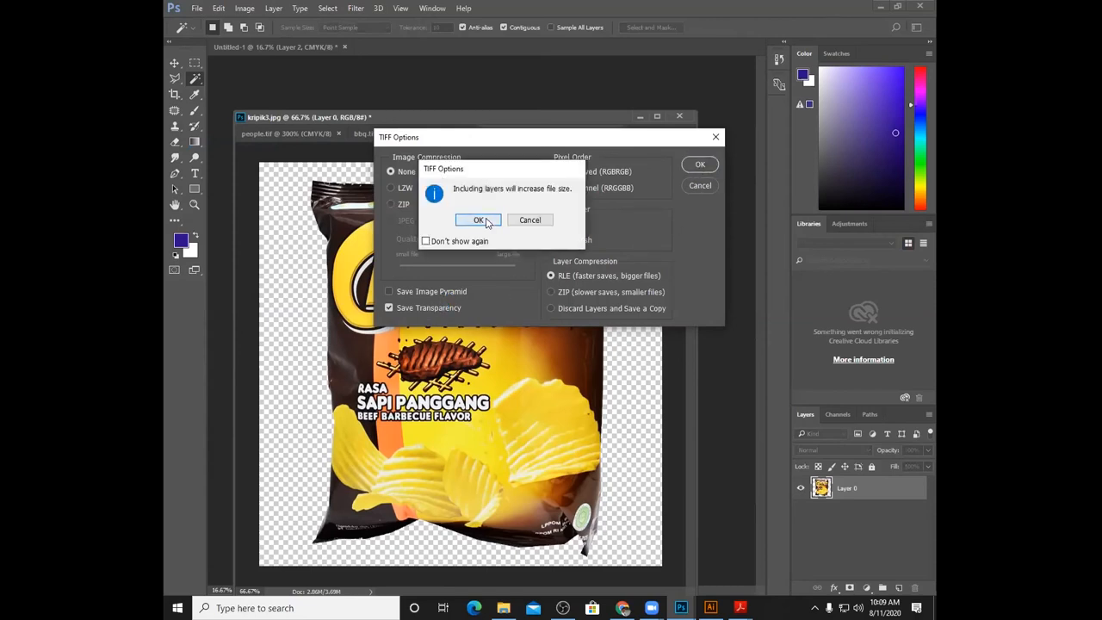
{"action": "left_click", "coordinate": [478, 220]}
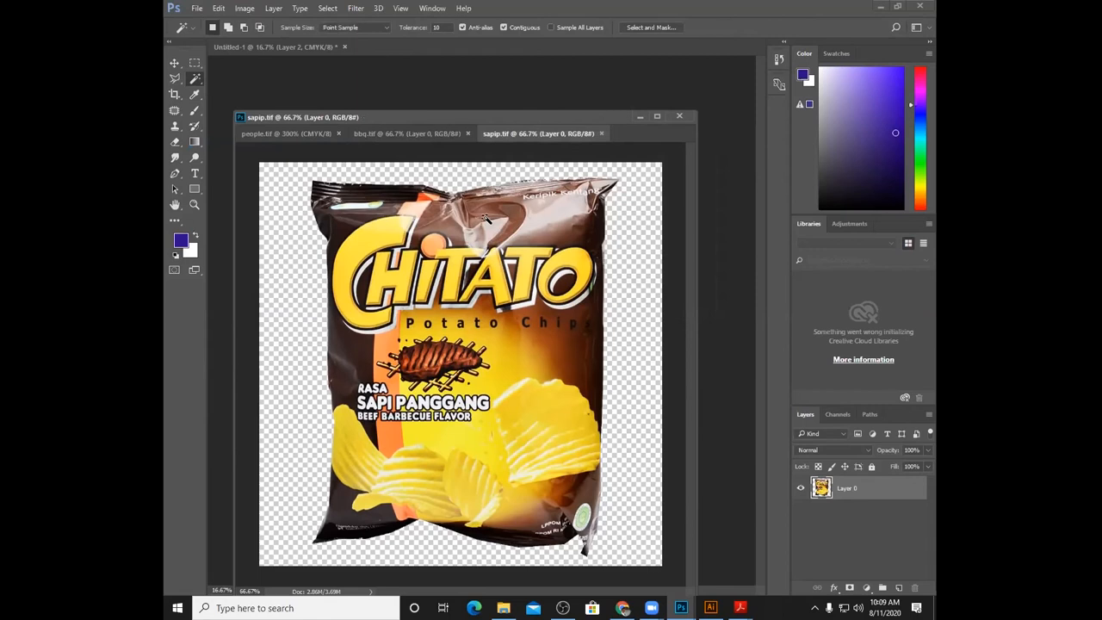
- Open the blue chip bag image kripik4.jpg
{"action": "left_click", "coordinate": [196, 10]}
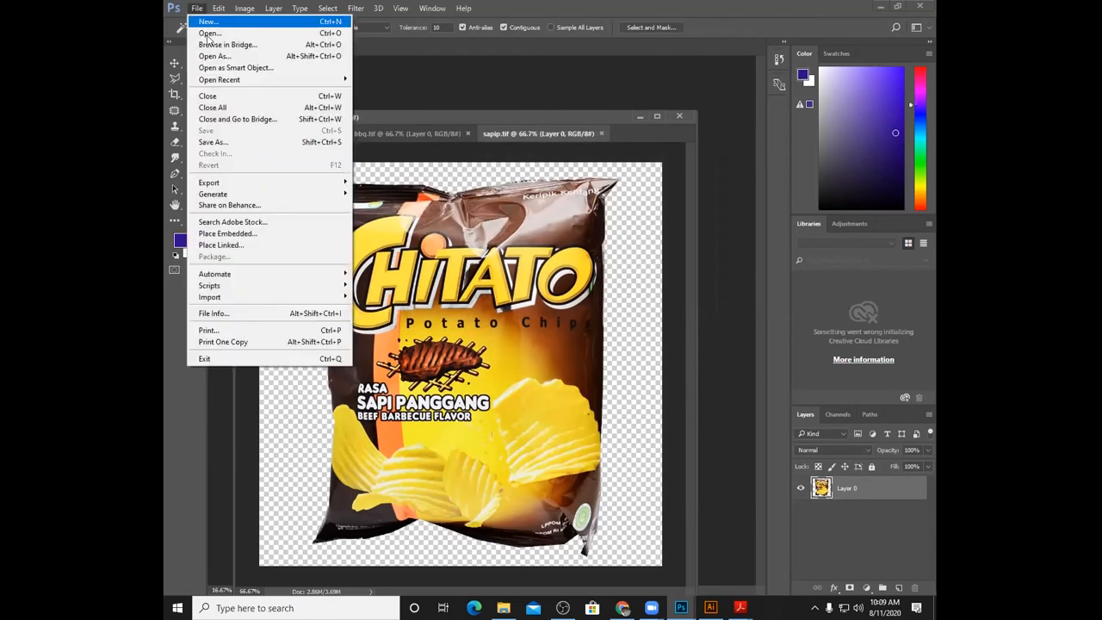
{"action": "left_click", "coordinate": [207, 34]}
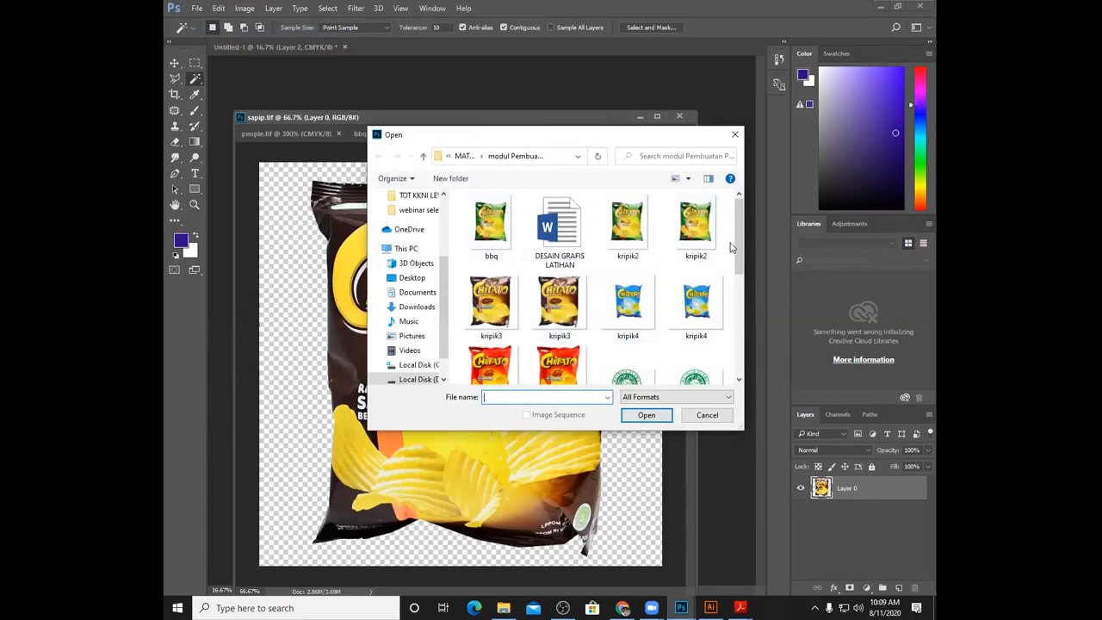
{"action": "mouse_move", "coordinate": [738, 239]}
{"action": "left_mouse_down"}
{"action": "mouse_move", "coordinate": [738, 255]}
{"action": "mouse_move", "coordinate": [735, 226]}
{"action": "left_mouse_up"}
{"action": "scroll", "coordinate": [736, 249], "scroll_direction": "down", "scroll_amount": 1}
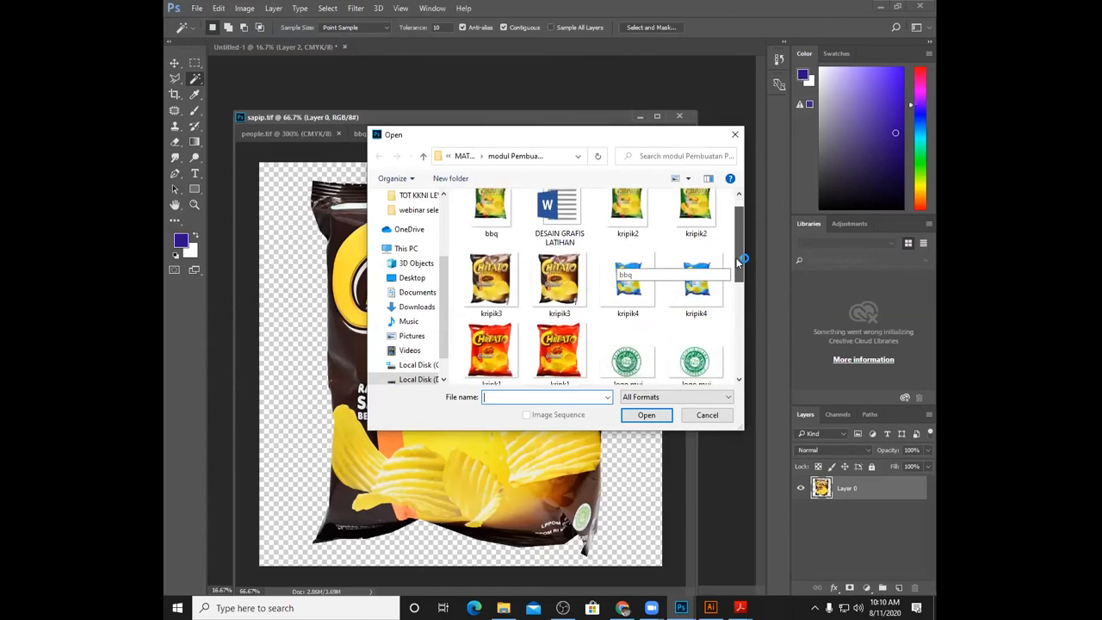
{"action": "left_click", "coordinate": [621, 291]}
{"action": "left_click", "coordinate": [646, 415]}
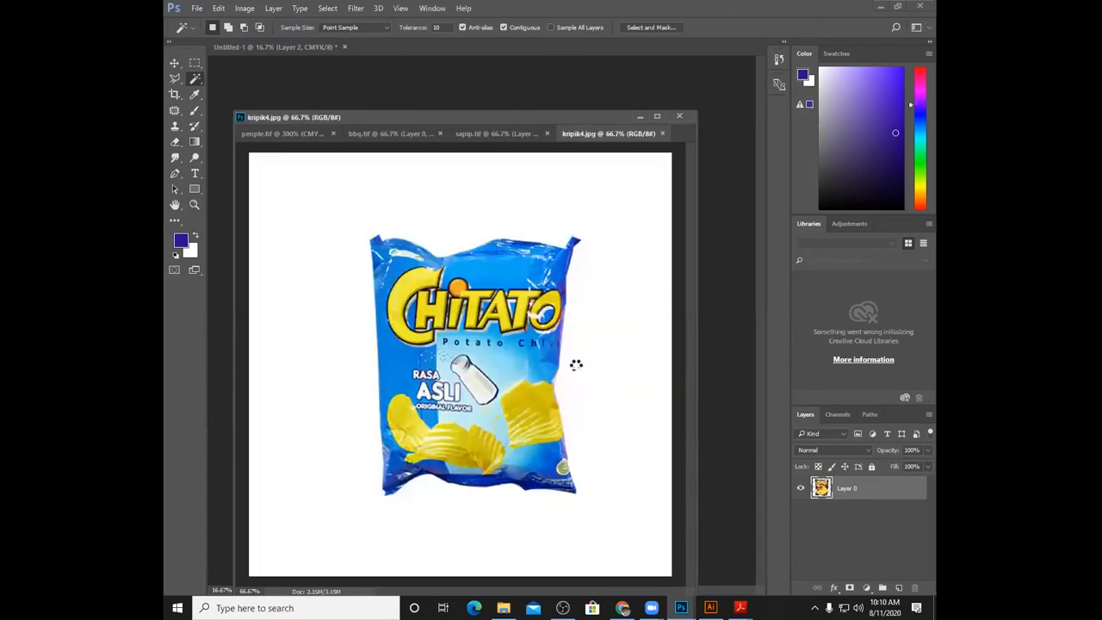
- Select the white area around the blue bag with the Magic Wand and convert the Background into a regular layer named Layer 0
{"action": "left_click", "coordinate": [360, 173]}
{"action": "double_click", "coordinate": [876, 488]}
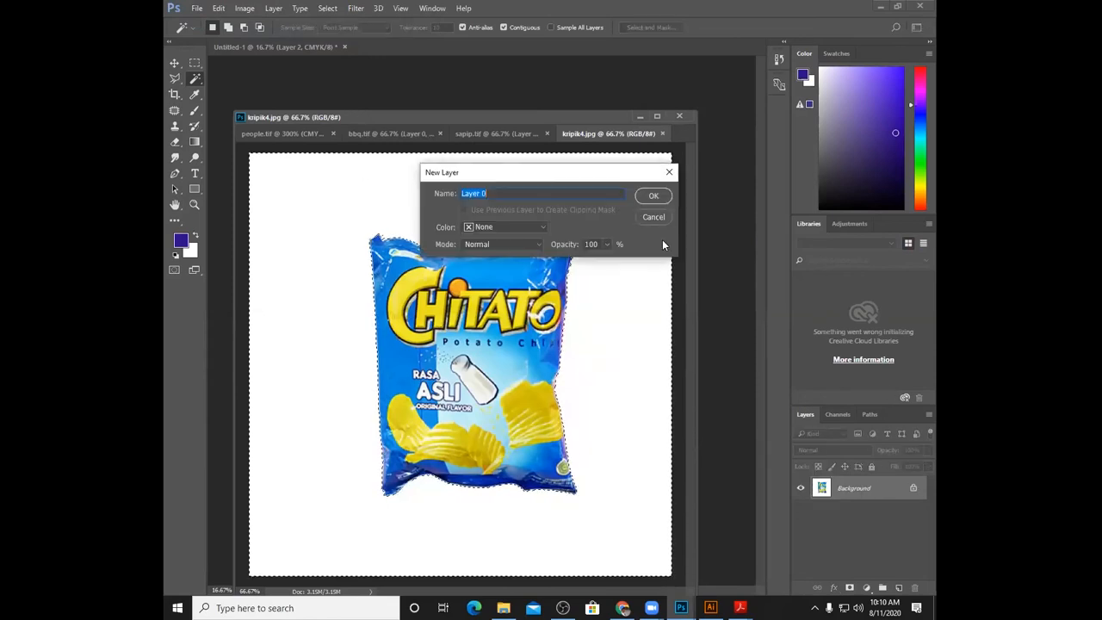
{"action": "left_click", "coordinate": [652, 195]}
- Expand the white background selection by 1 pixel, delete the selected area around the blue bag, and deselect
{"action": "left_click", "coordinate": [327, 8]}
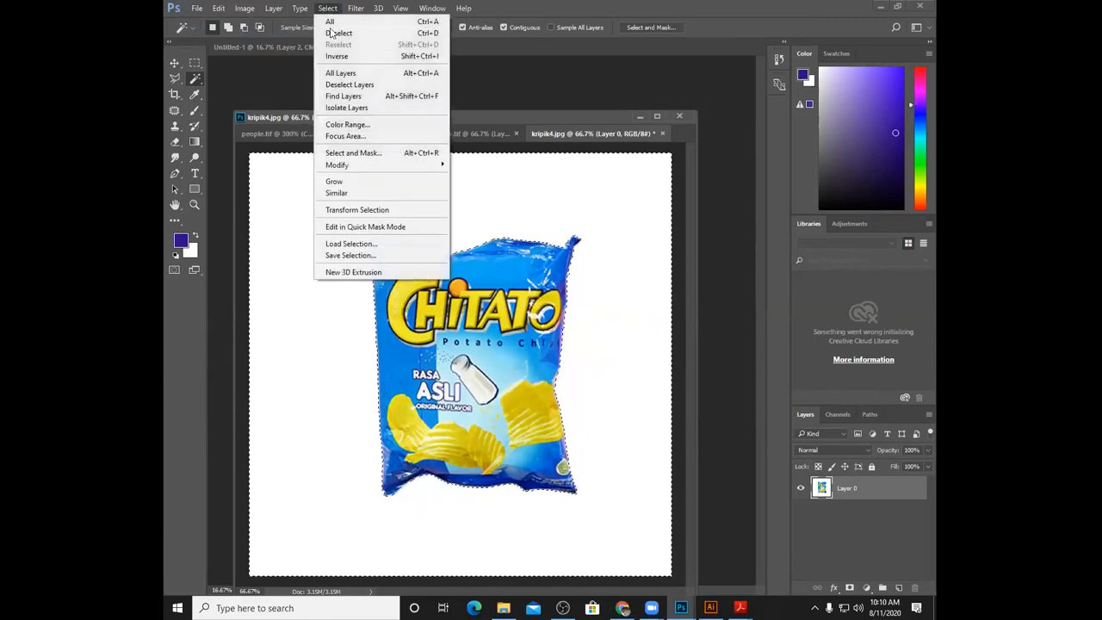
{"action": "mouse_move", "coordinate": [373, 166]}
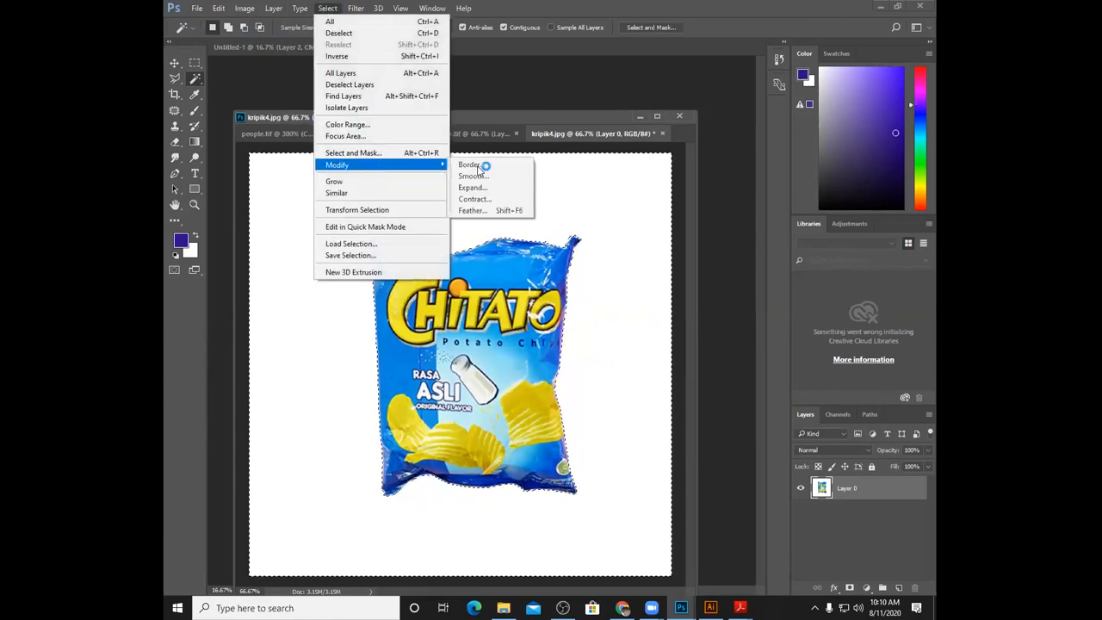
{"action": "left_click", "coordinate": [499, 186]}
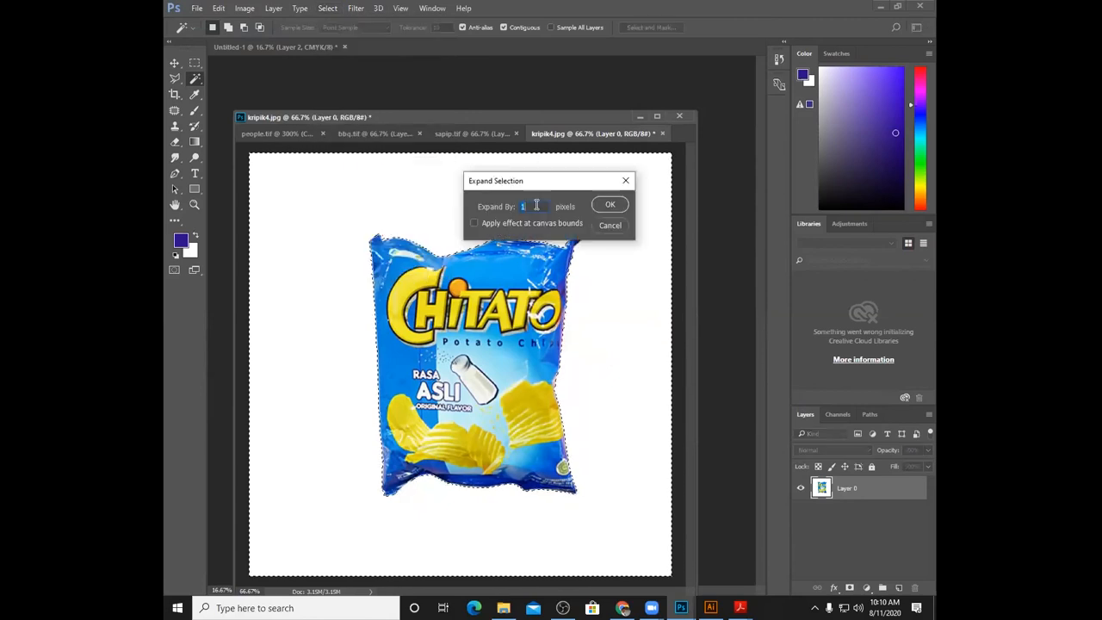
{"action": "left_click", "coordinate": [611, 206]}
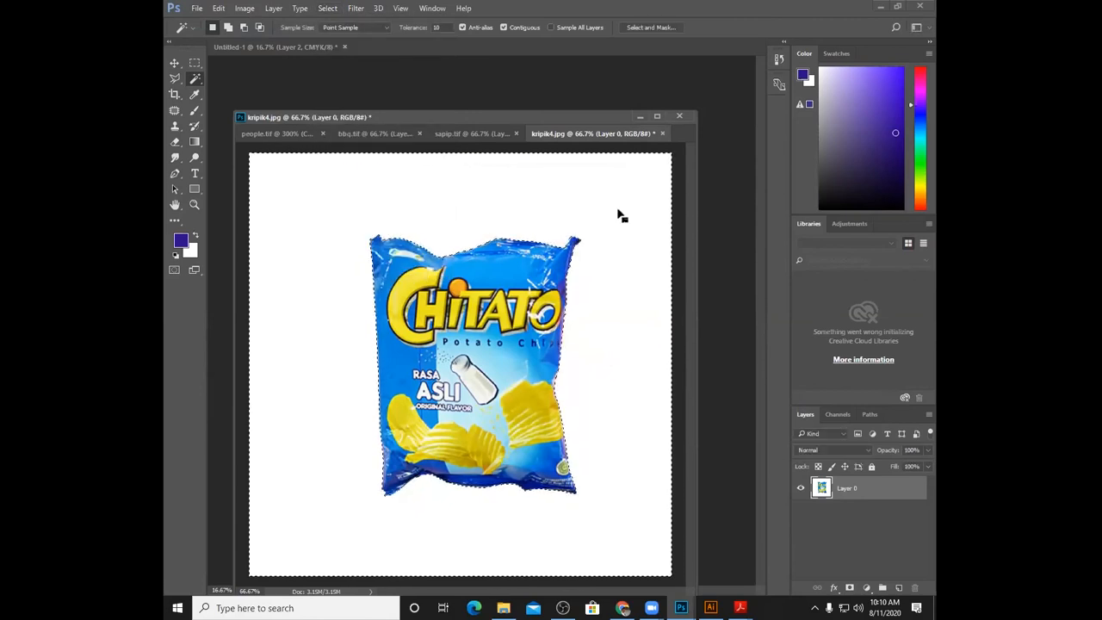
{"action": "key", "text": "Delete"}
{"action": "key", "text": "ctrl+d"}
- Save the cut-out blue bag as a TIFF named asli, keeping layers and transparency, with no image compression and RLE layer compression
{"action": "left_click", "coordinate": [195, 7]}
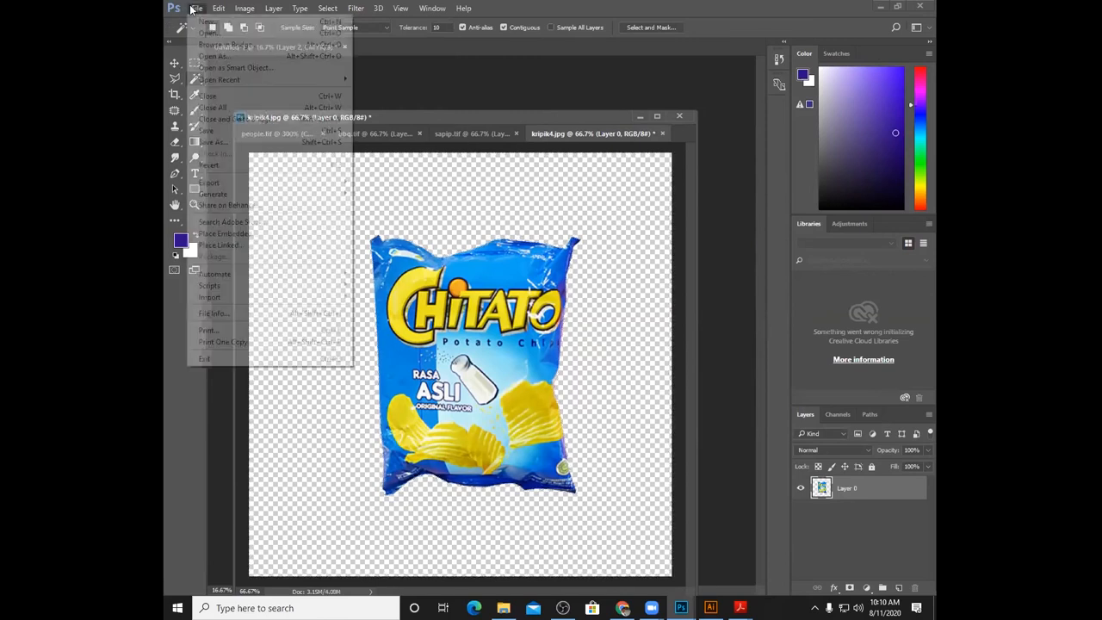
{"action": "left_click", "coordinate": [226, 142]}
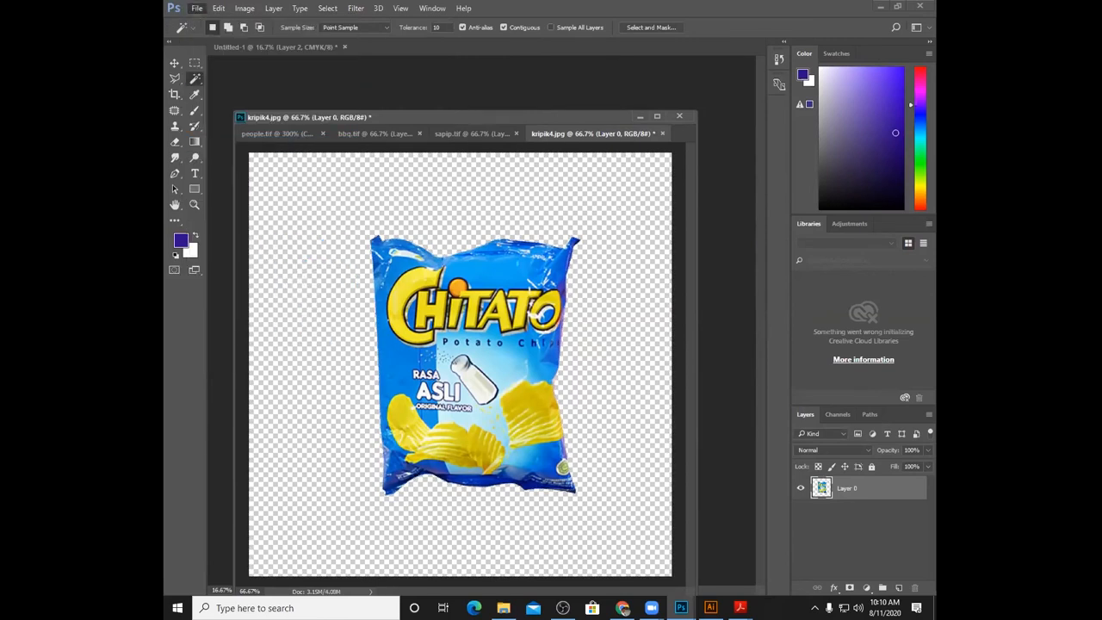
{"action": "type", "text": "asli"}
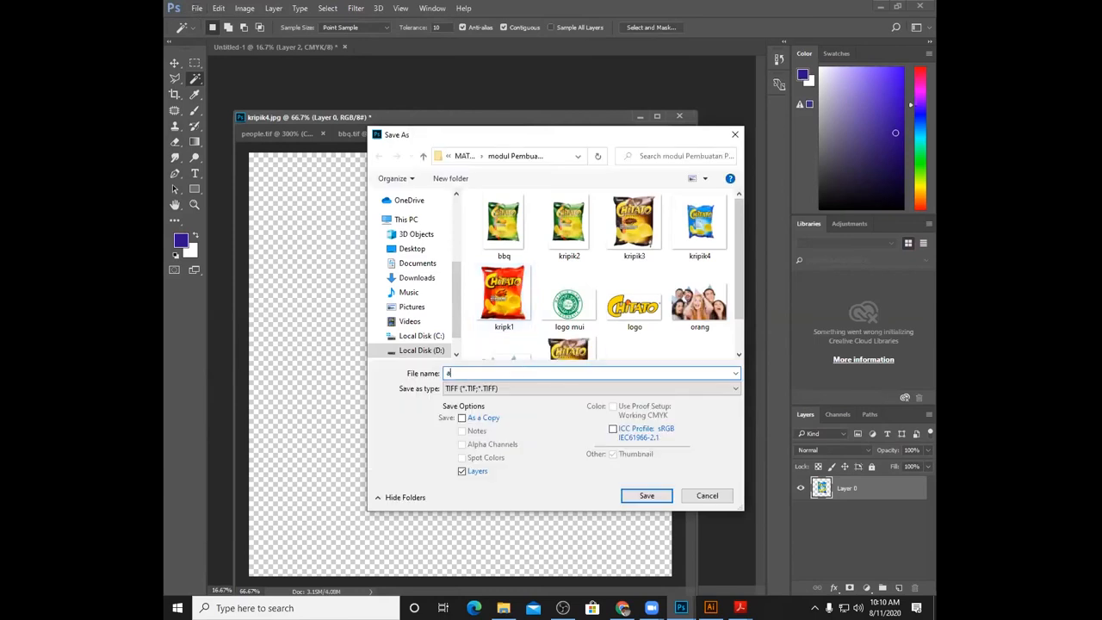
{"action": "left_click", "coordinate": [647, 498]}
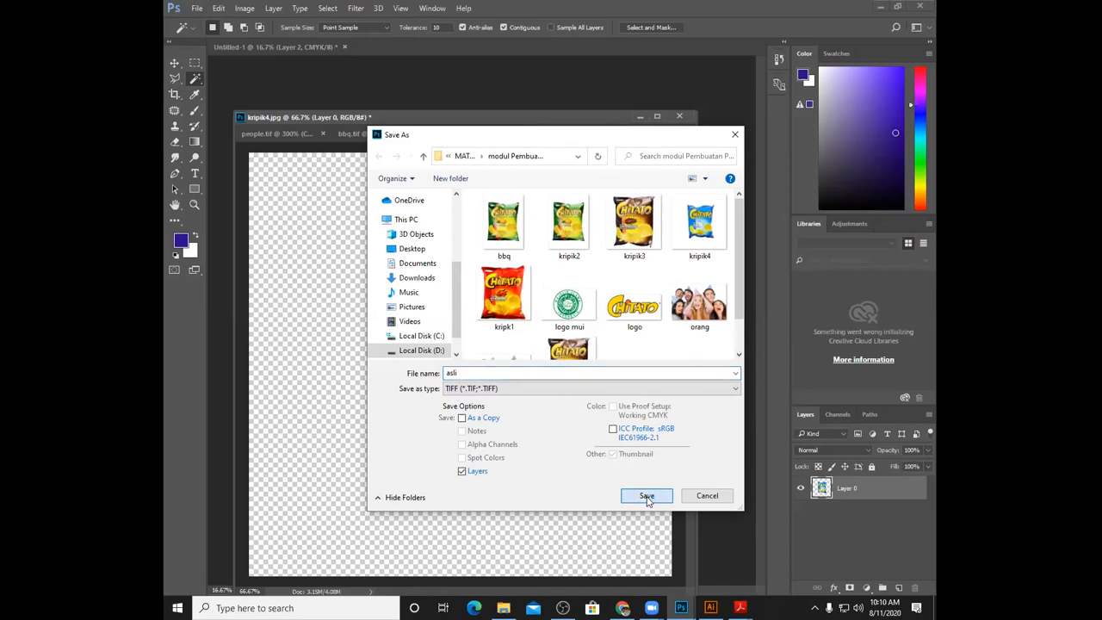
{"action": "left_click", "coordinate": [647, 498]}
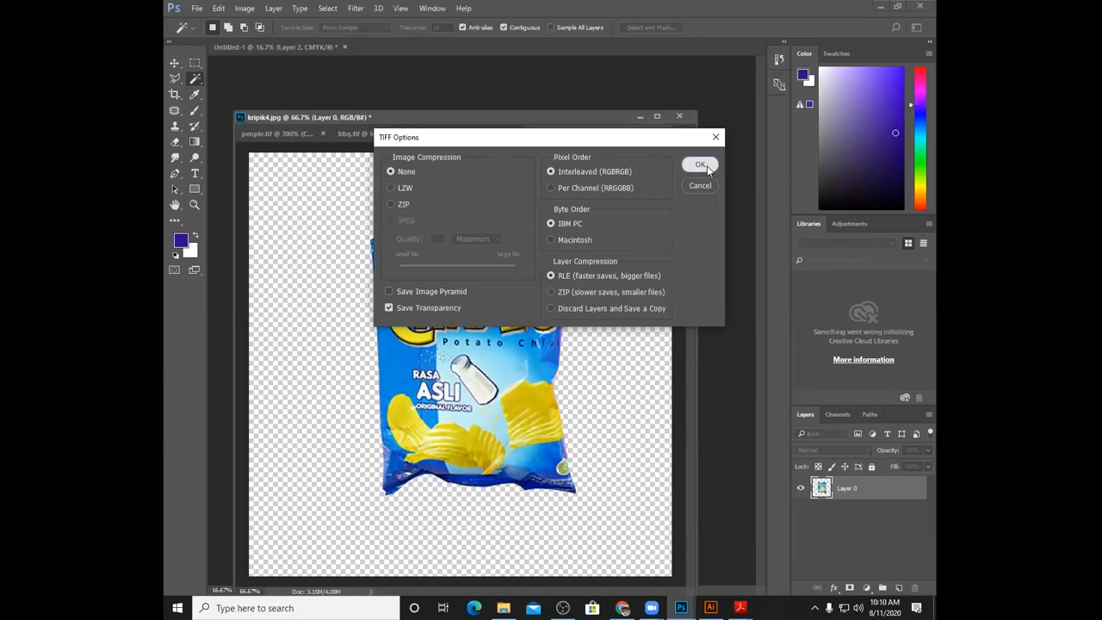
{"action": "left_click", "coordinate": [709, 172]}
{"action": "left_click", "coordinate": [465, 217]}
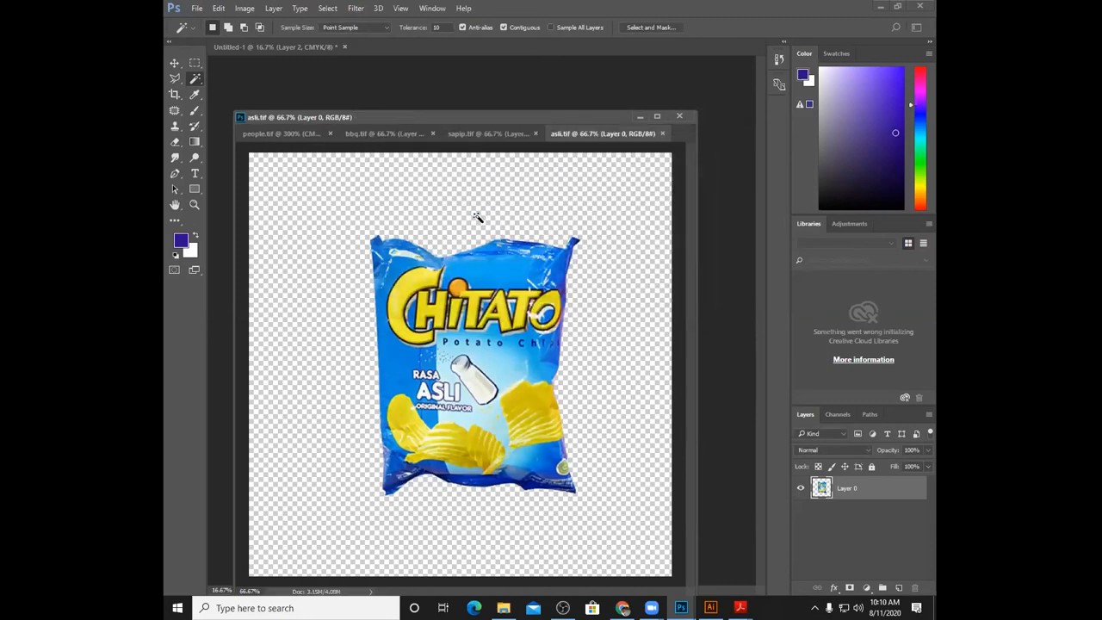
- Open the red Chitato bag image kripk1.jpg
{"action": "left_click", "coordinate": [197, 8]}
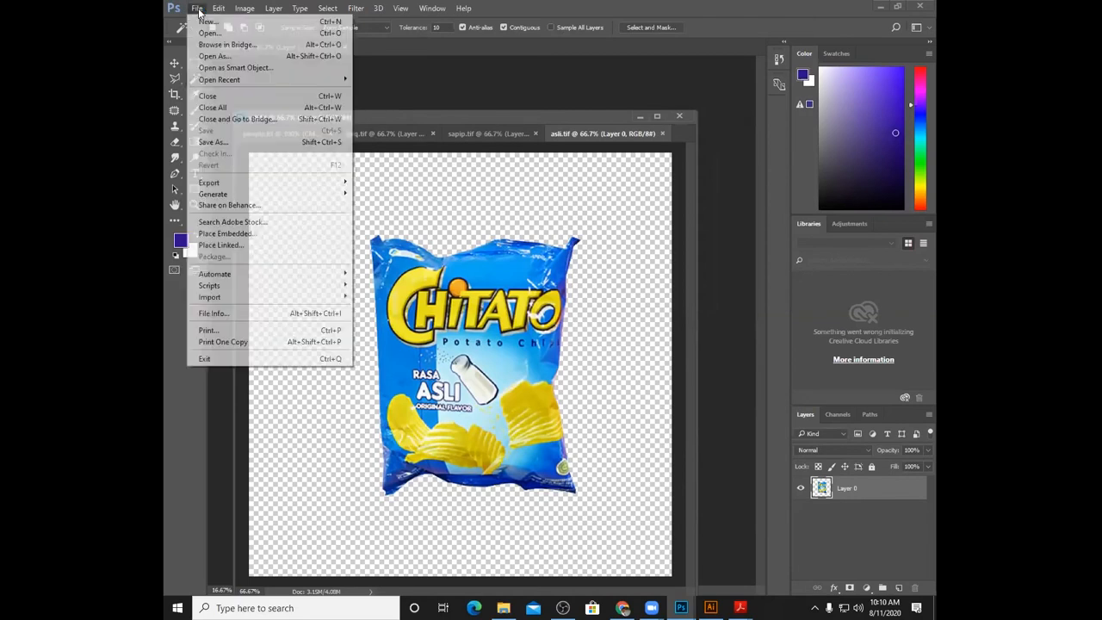
{"action": "left_click", "coordinate": [211, 32]}
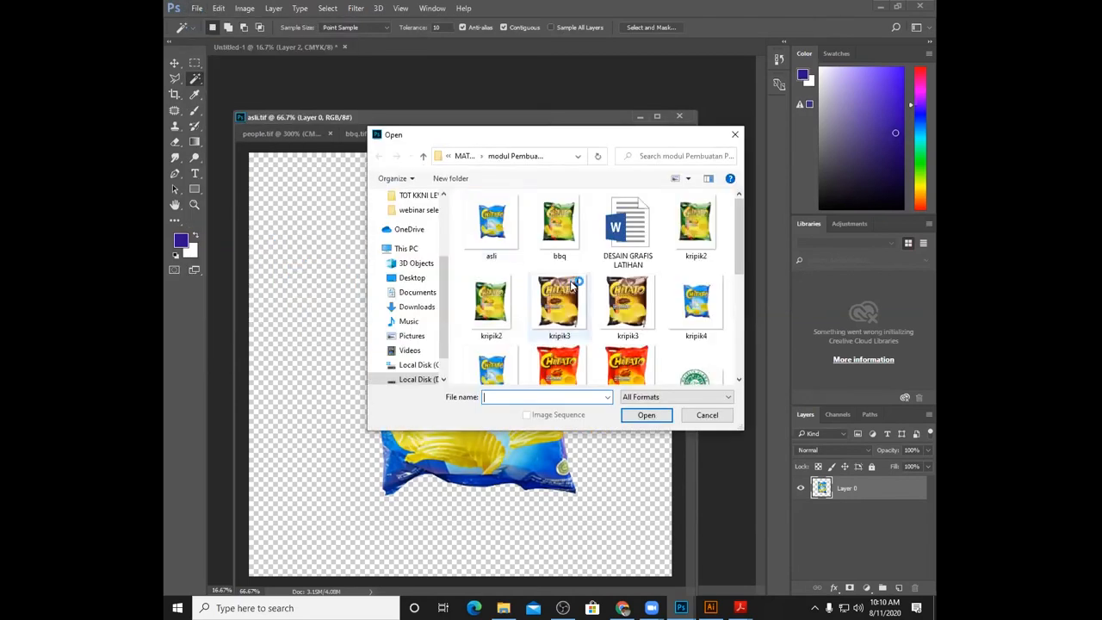
{"action": "left_click_drag", "start_coordinate": [740, 242], "coordinate": [739, 279]}
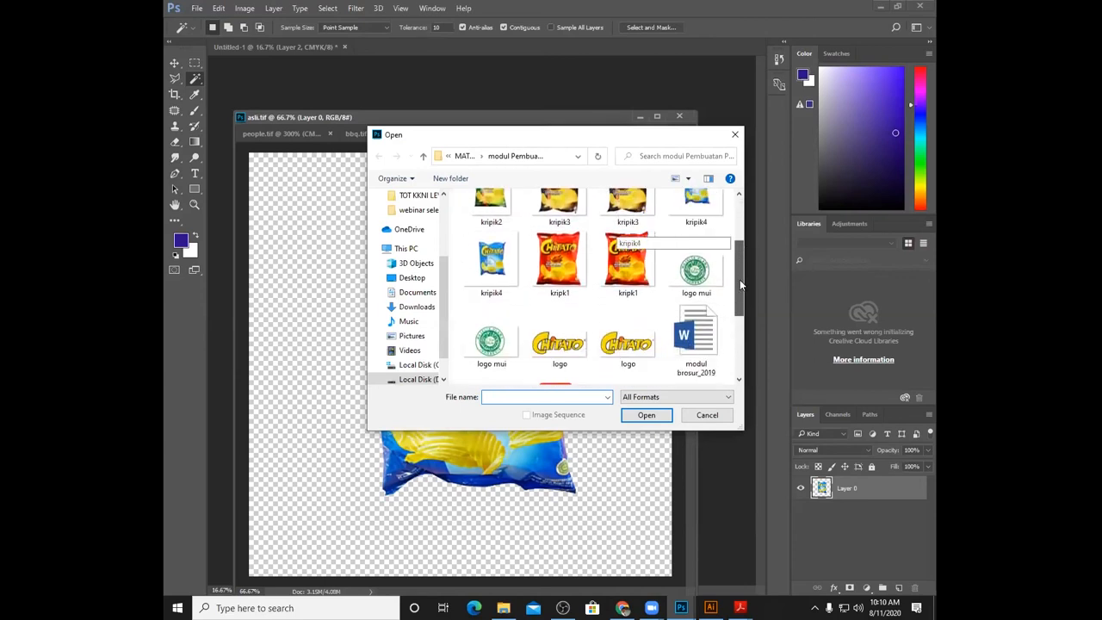
{"action": "left_click", "coordinate": [560, 259]}
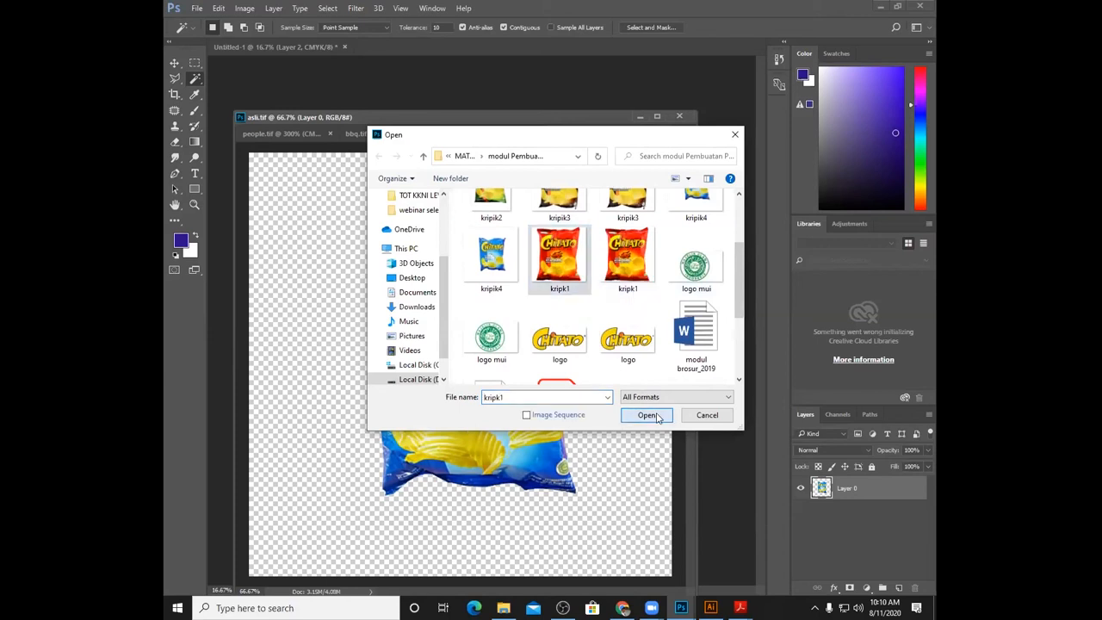
{"action": "left_click", "coordinate": [647, 415]}
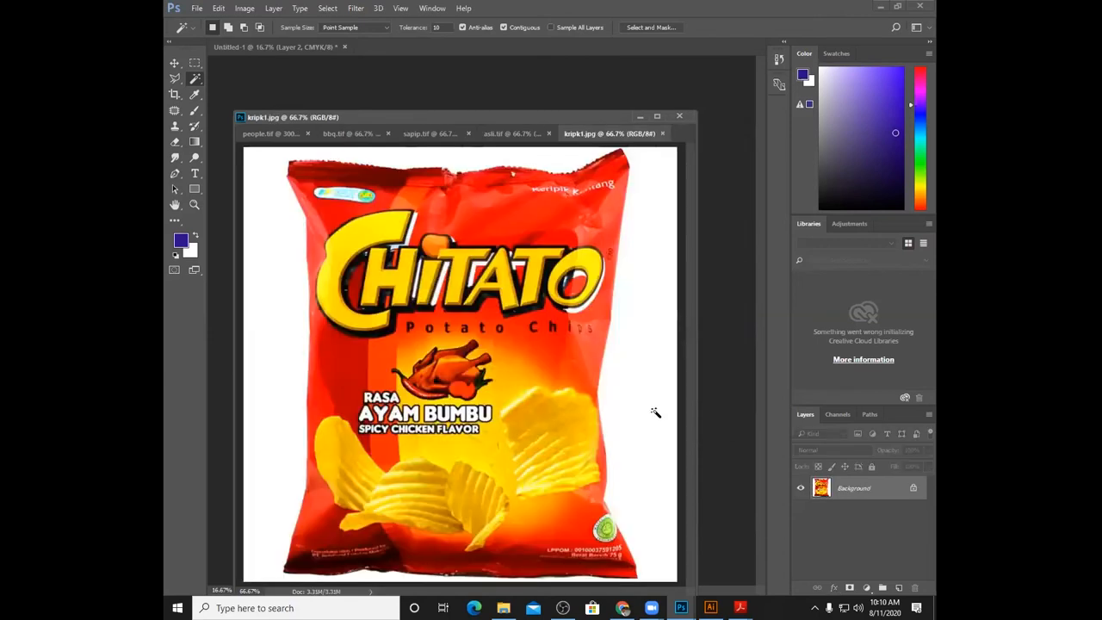
- Convert the Background into a regular layer named Layer 0 and select the white area around the red bag with the Magic Wand
{"action": "double_click", "coordinate": [864, 492]}
{"action": "left_click", "coordinate": [652, 199]}
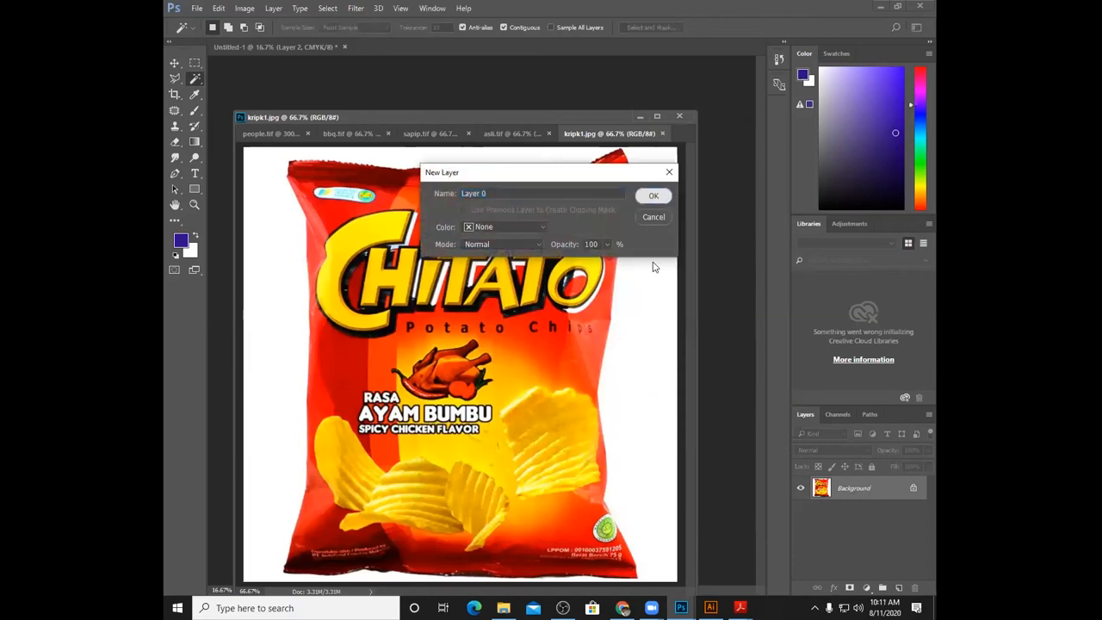
{"action": "left_click", "coordinate": [649, 301]}
- Expand the white background selection by 1 pixel, delete the selected area around the red bag, and deselect
{"action": "left_click", "coordinate": [327, 8]}
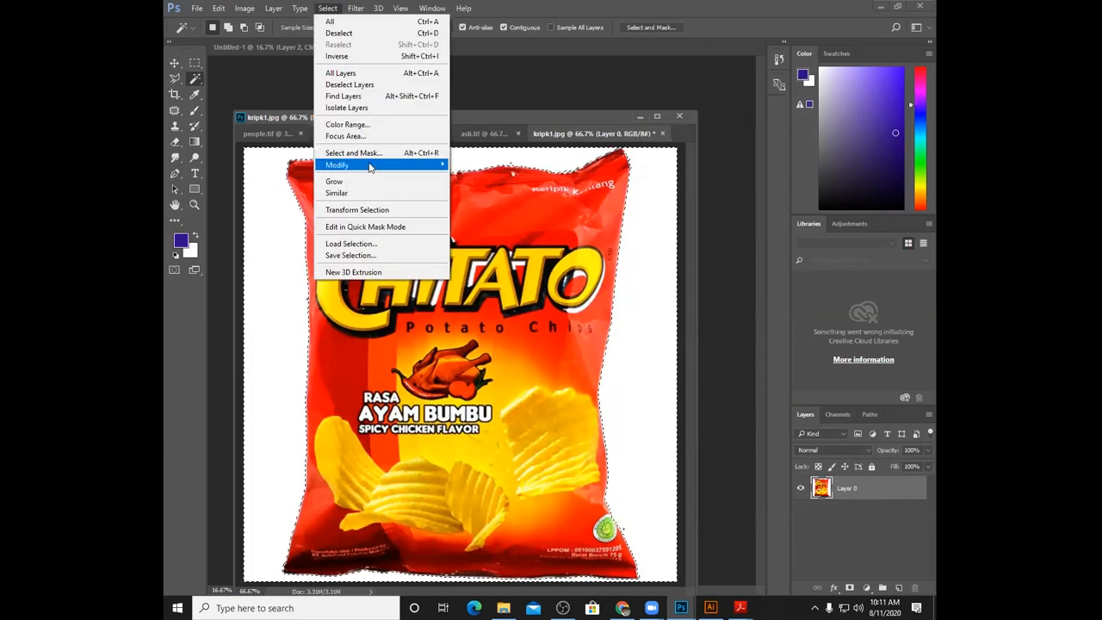
{"action": "mouse_move", "coordinate": [387, 165]}
{"action": "left_click", "coordinate": [488, 190]}
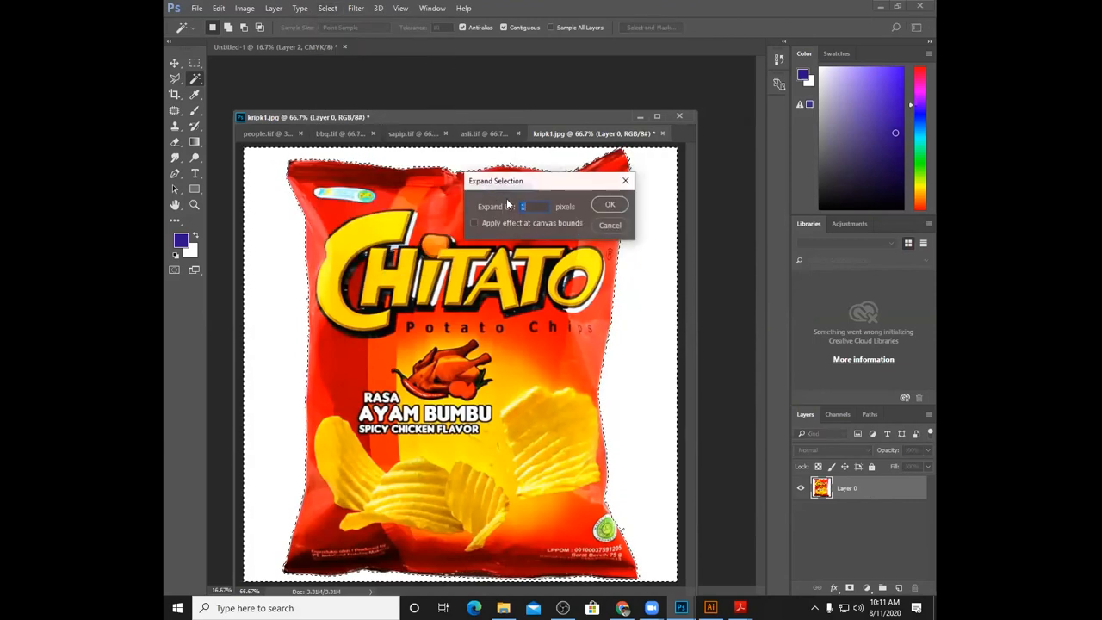
{"action": "left_click", "coordinate": [614, 207]}
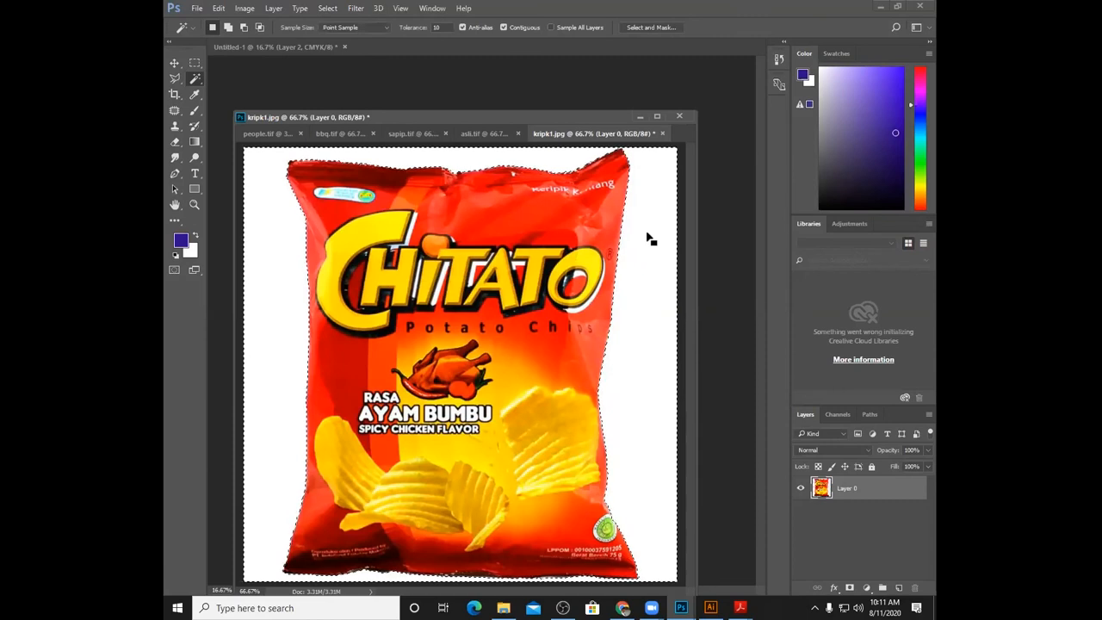
{"action": "key", "text": "Delete"}
{"action": "key", "text": "ctrl+d"}
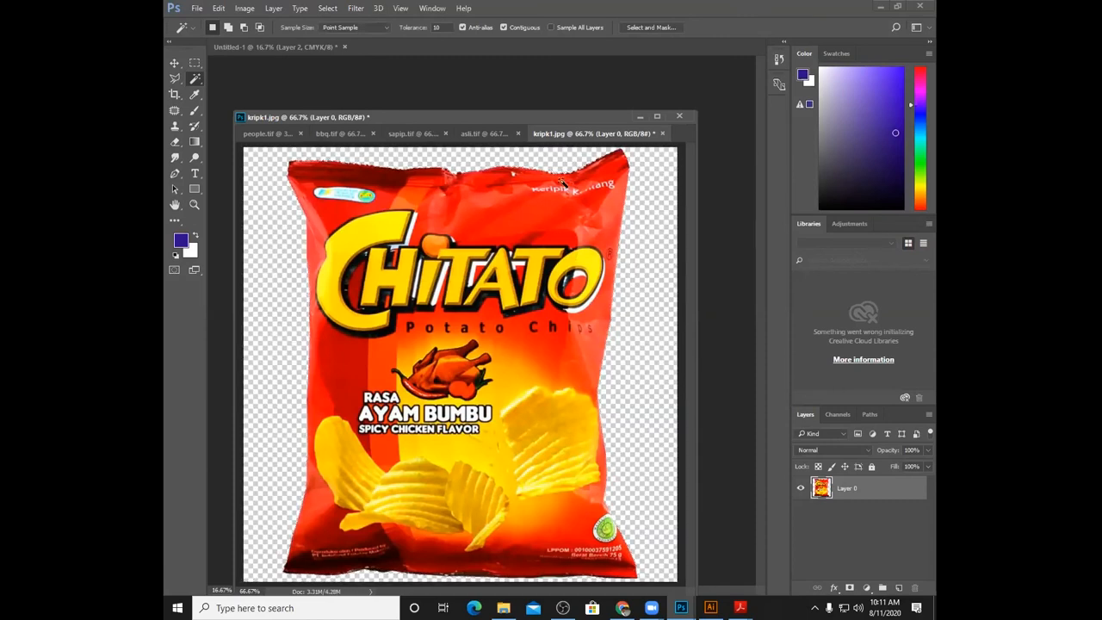
- Save the cut-out red bag as a TIFF with its layers kept
{"action": "left_click", "coordinate": [198, 9]}
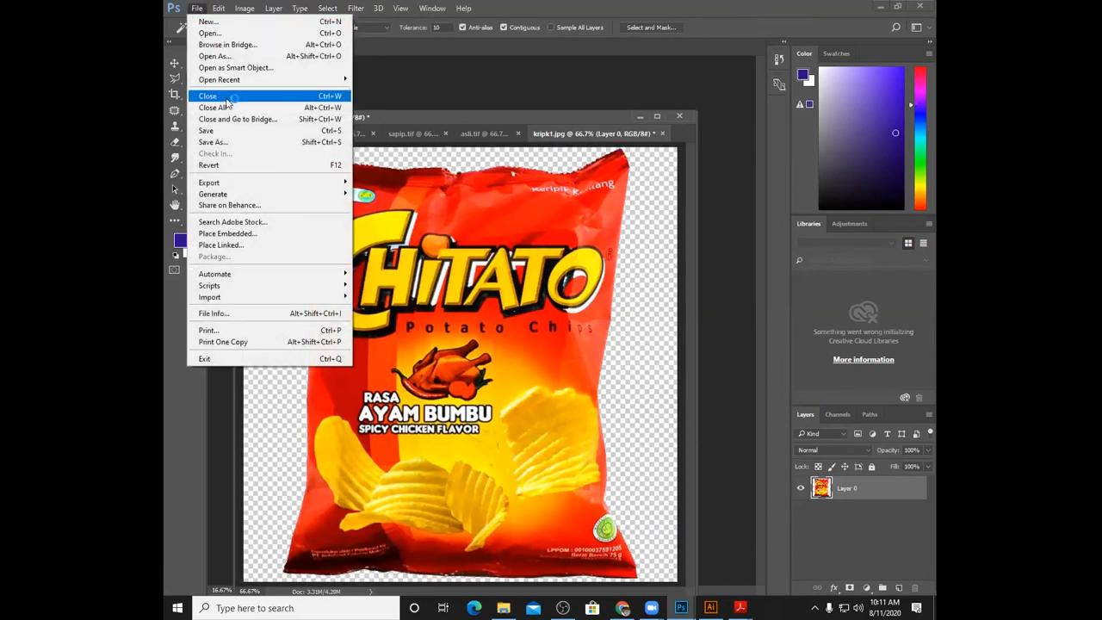
{"action": "left_click", "coordinate": [231, 143]}
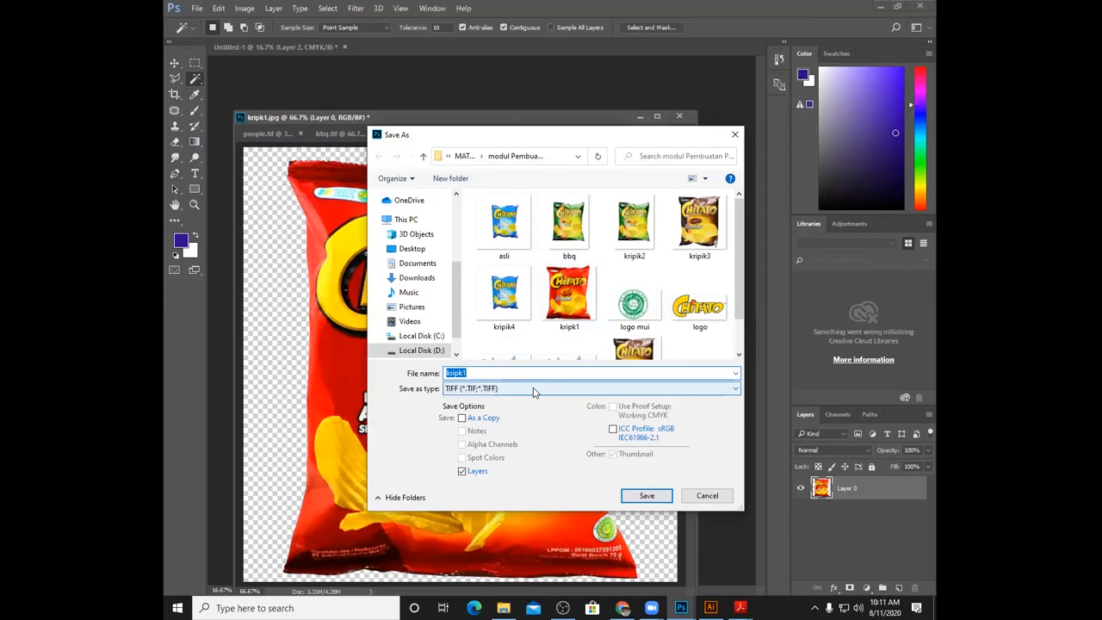
- Save the red chips bag image as a TIFF named ayam bumbu, accepting the default TIFF options with layers included
{"action": "type", "text": "ayam bumbu"}
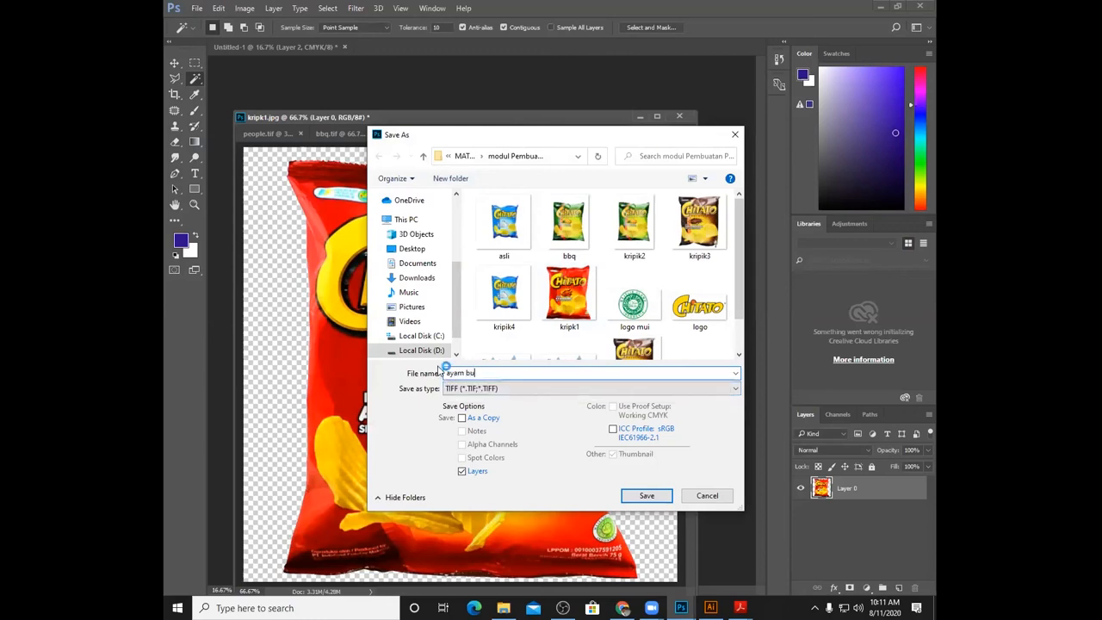
{"action": "left_click", "coordinate": [652, 500]}
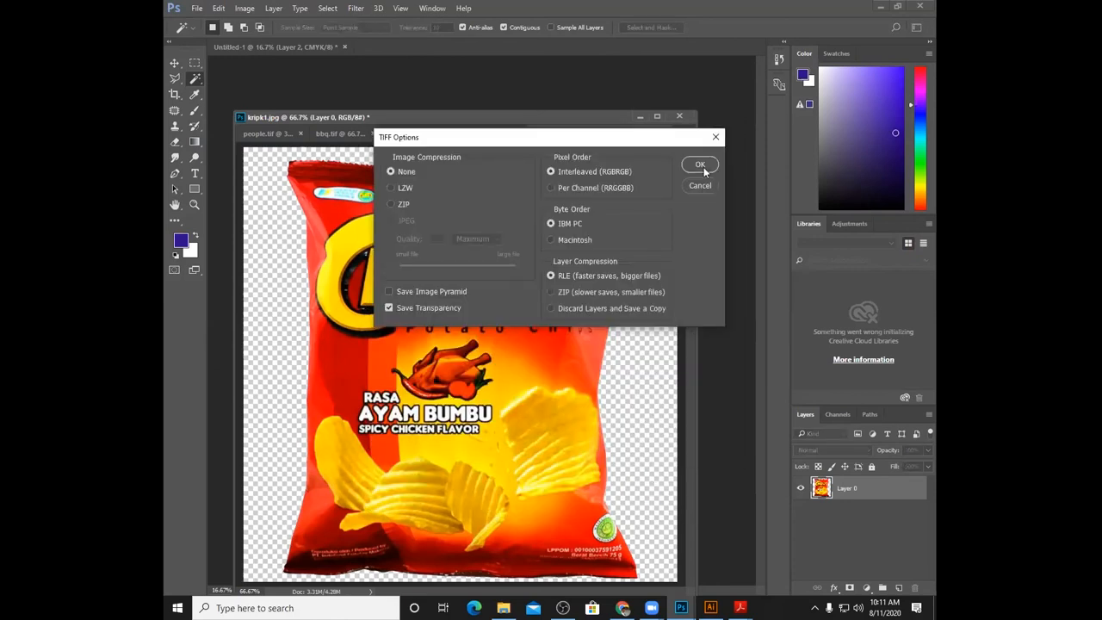
{"action": "left_click", "coordinate": [702, 166]}
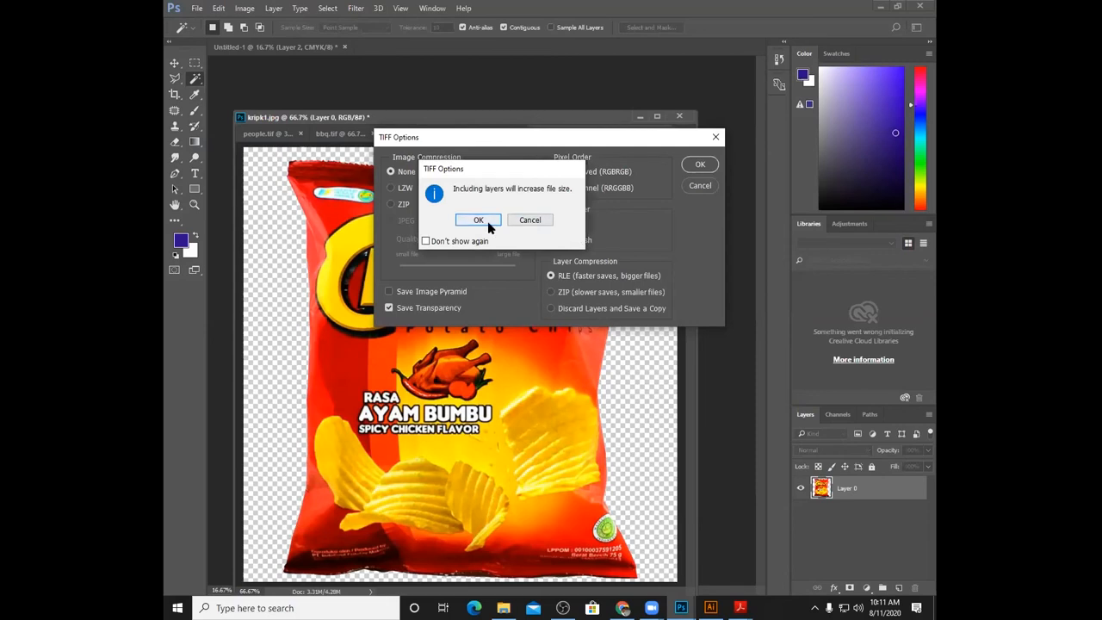
{"action": "left_click", "coordinate": [489, 220]}
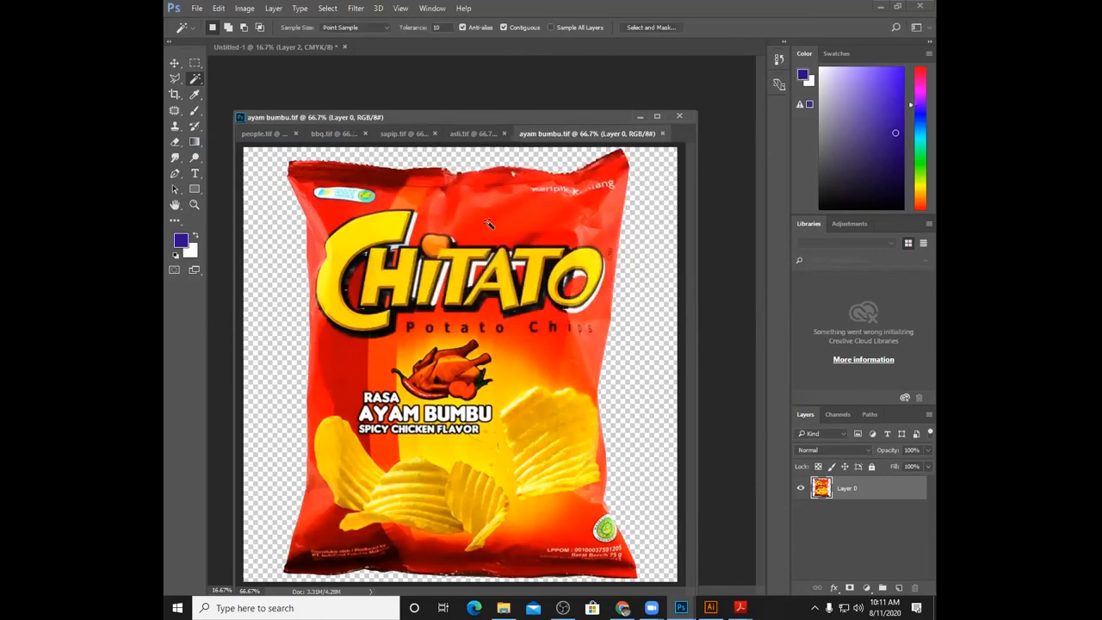
- Convert the ayam bumbu.tif image to CMYK Color mode and accept the default profile
{"action": "right_click", "coordinate": [557, 135]}
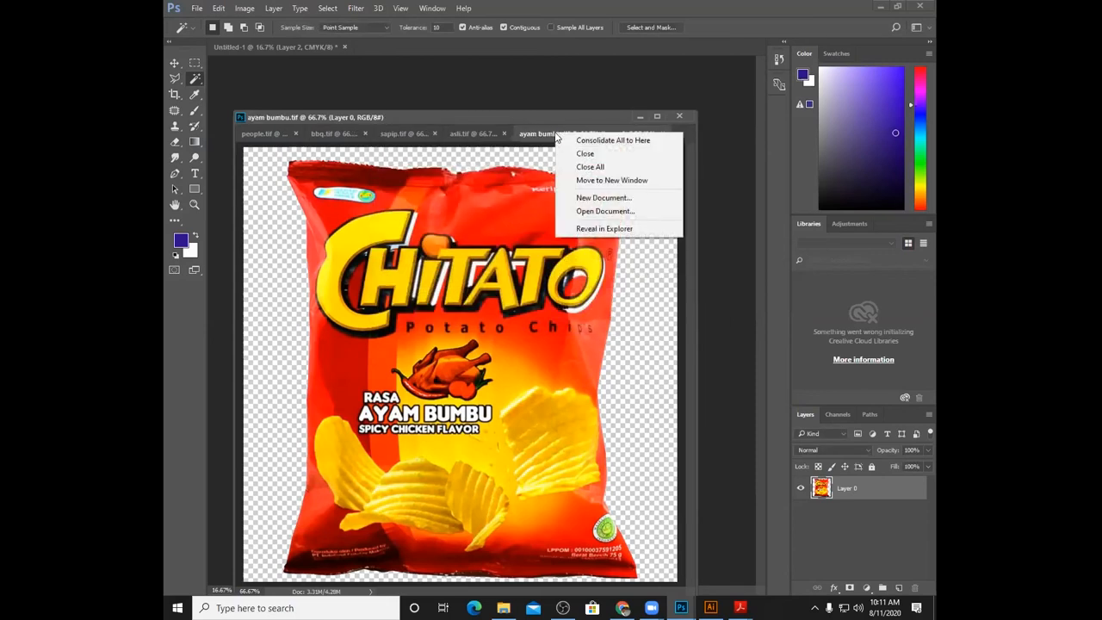
{"action": "left_click", "coordinate": [243, 9]}
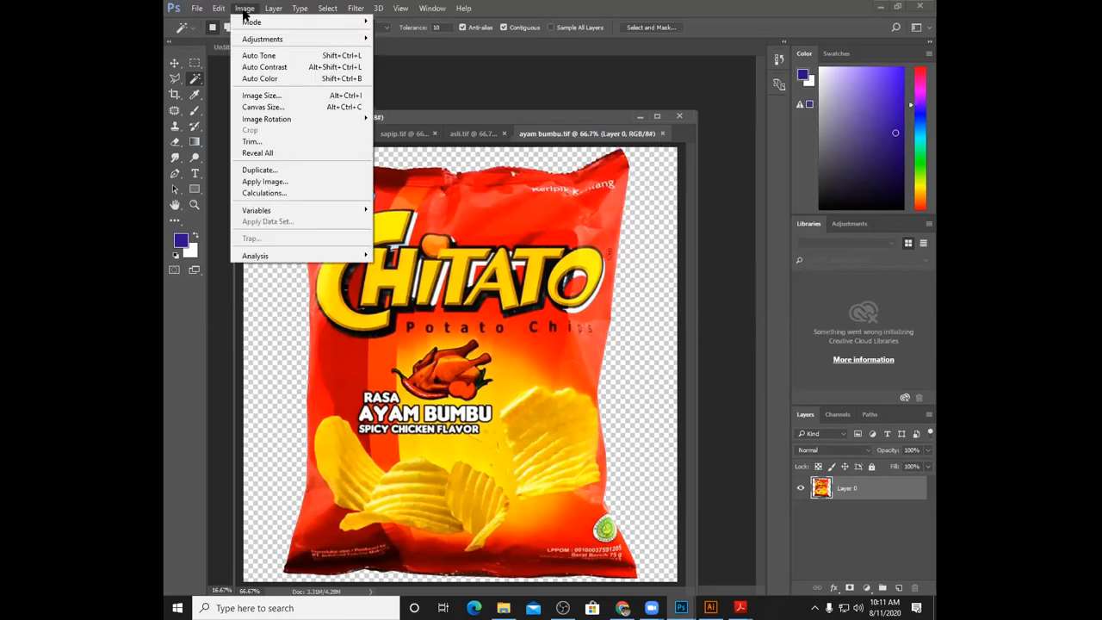
{"action": "mouse_move", "coordinate": [283, 24]}
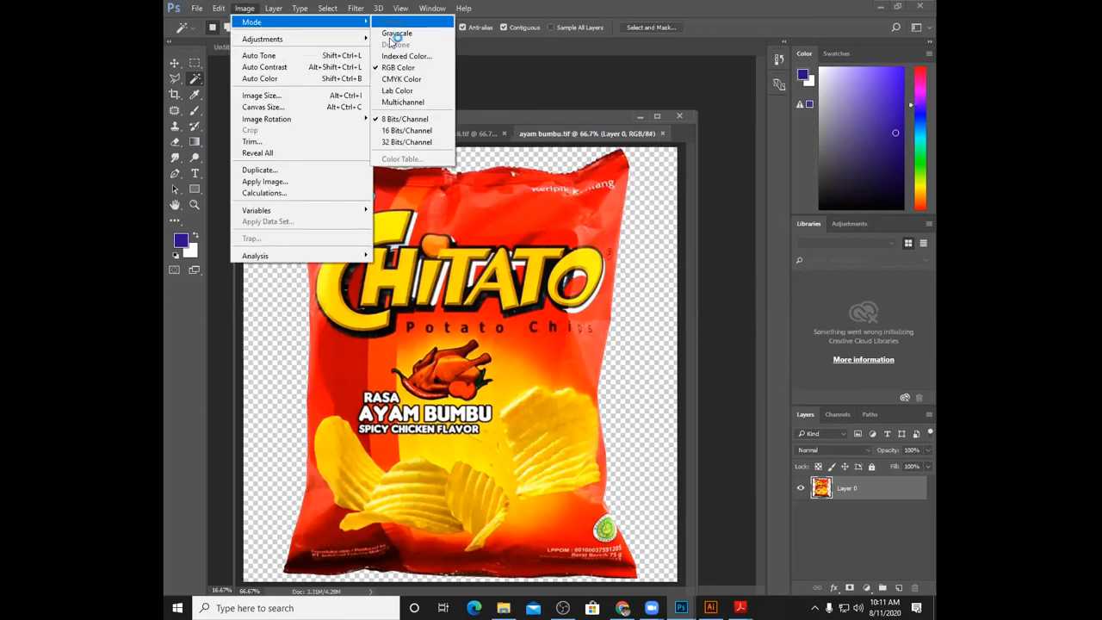
{"action": "left_click", "coordinate": [401, 78]}
{"action": "left_click", "coordinate": [524, 238]}
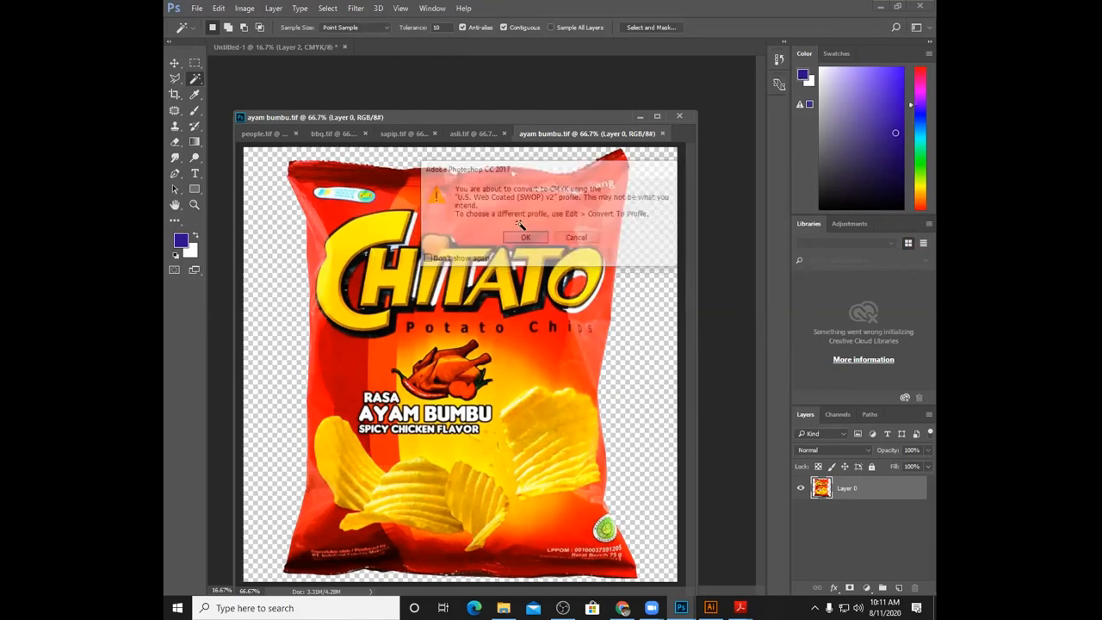
- Switch to the asli.tif document and convert it to CMYK Color mode, accepting the default profile
{"action": "left_click", "coordinate": [475, 135]}
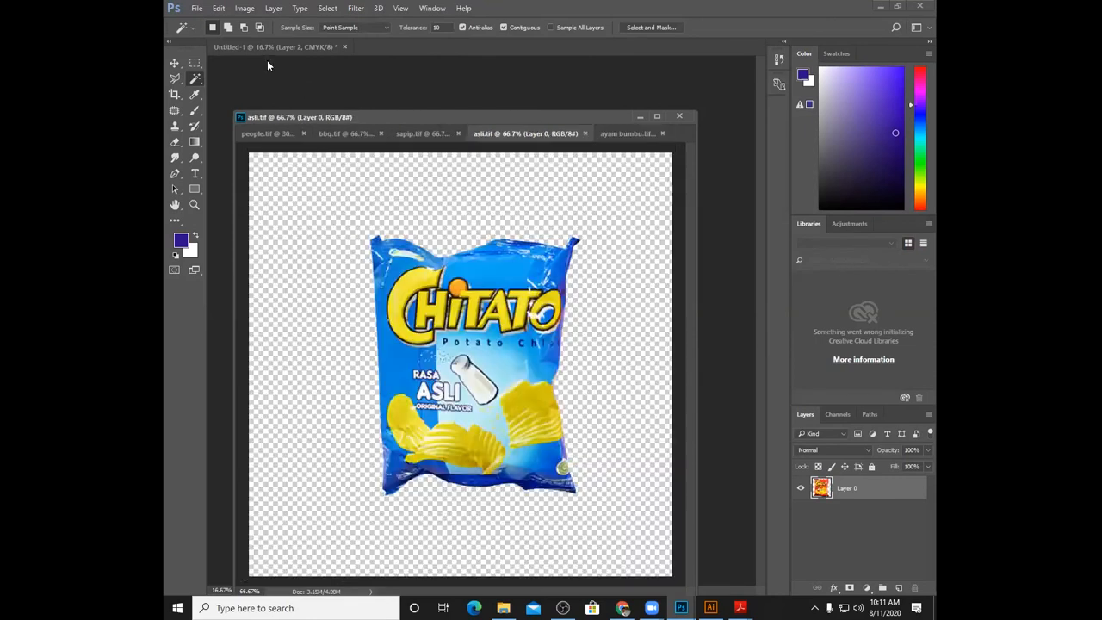
{"action": "left_click", "coordinate": [199, 8]}
{"action": "mouse_move", "coordinate": [244, 8]}
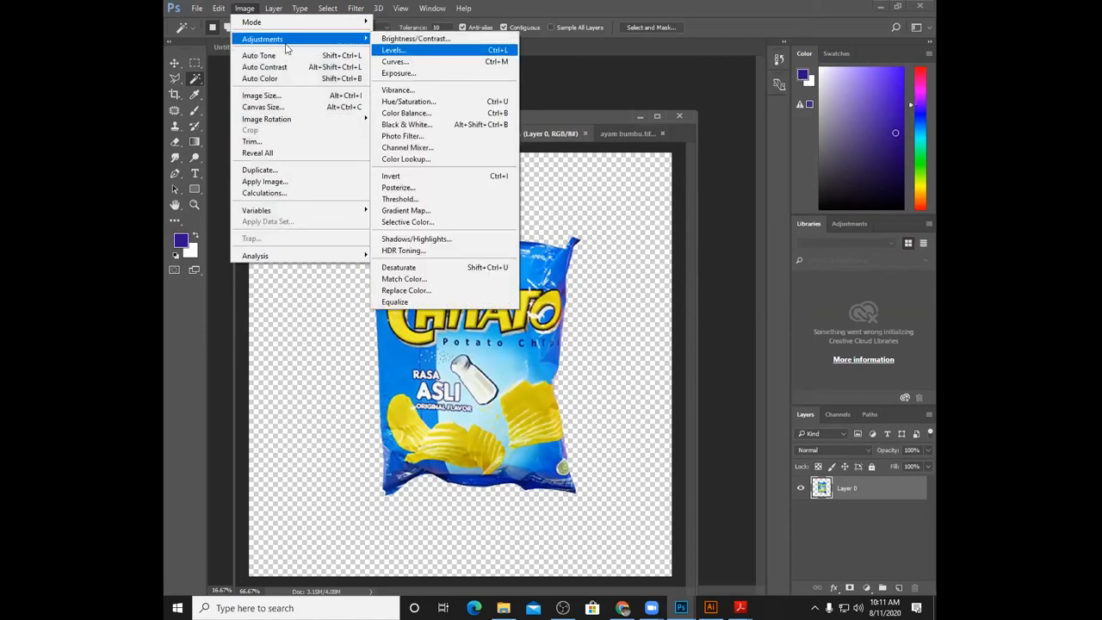
{"action": "mouse_move", "coordinate": [282, 24]}
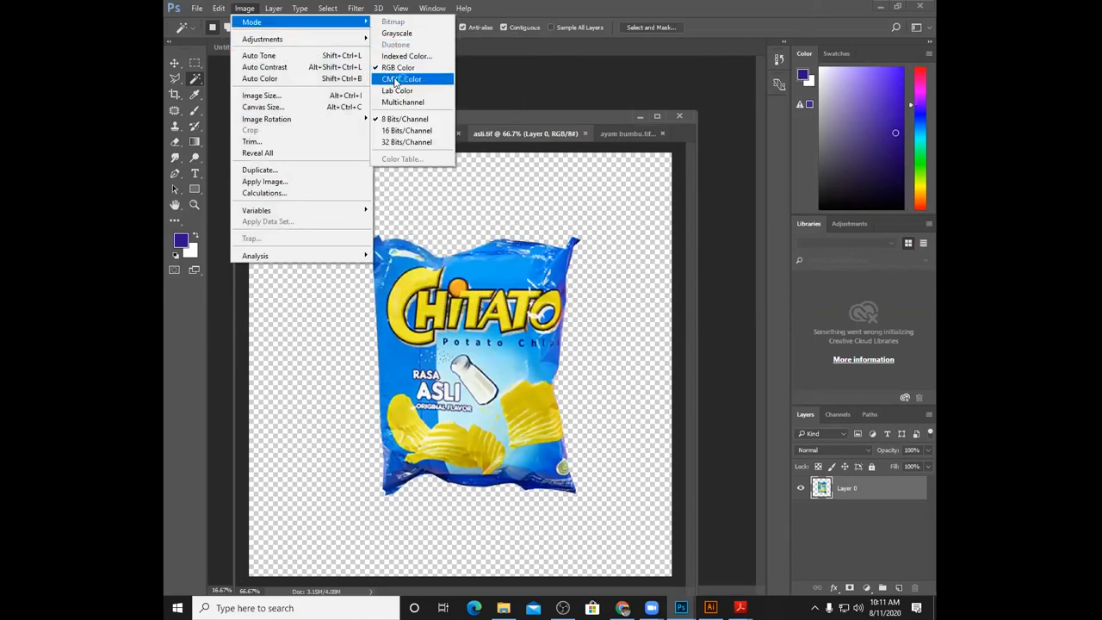
{"action": "left_click", "coordinate": [398, 78]}
{"action": "left_click", "coordinate": [520, 238]}
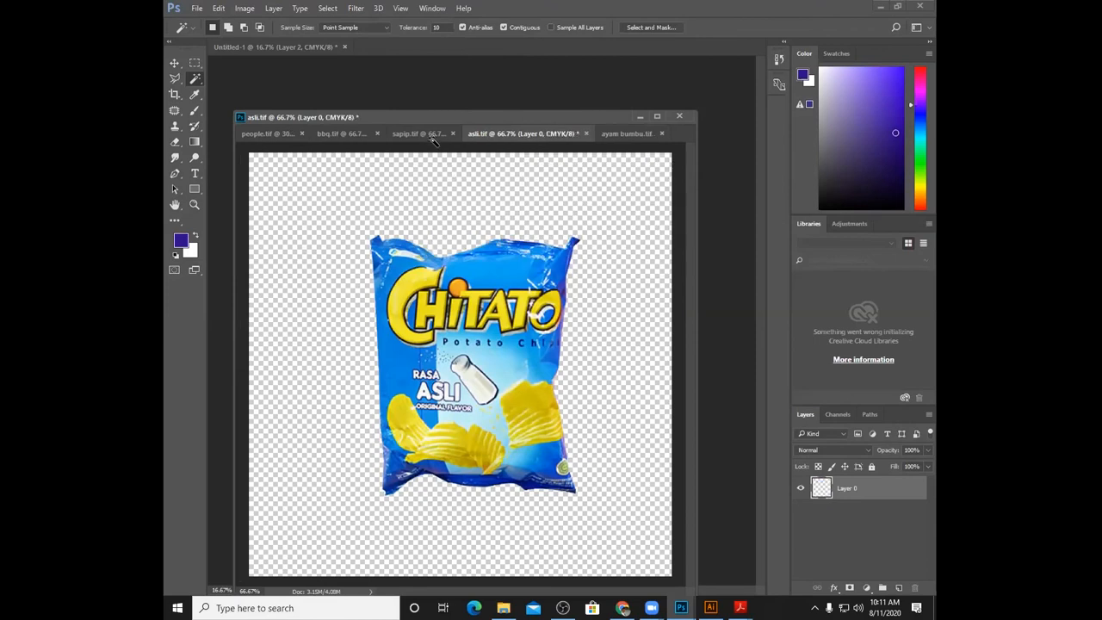
- Switch to the sapip.tif document and convert it to CMYK Color mode, accepting the default profile
{"action": "left_click", "coordinate": [422, 133]}
{"action": "left_click", "coordinate": [245, 8]}
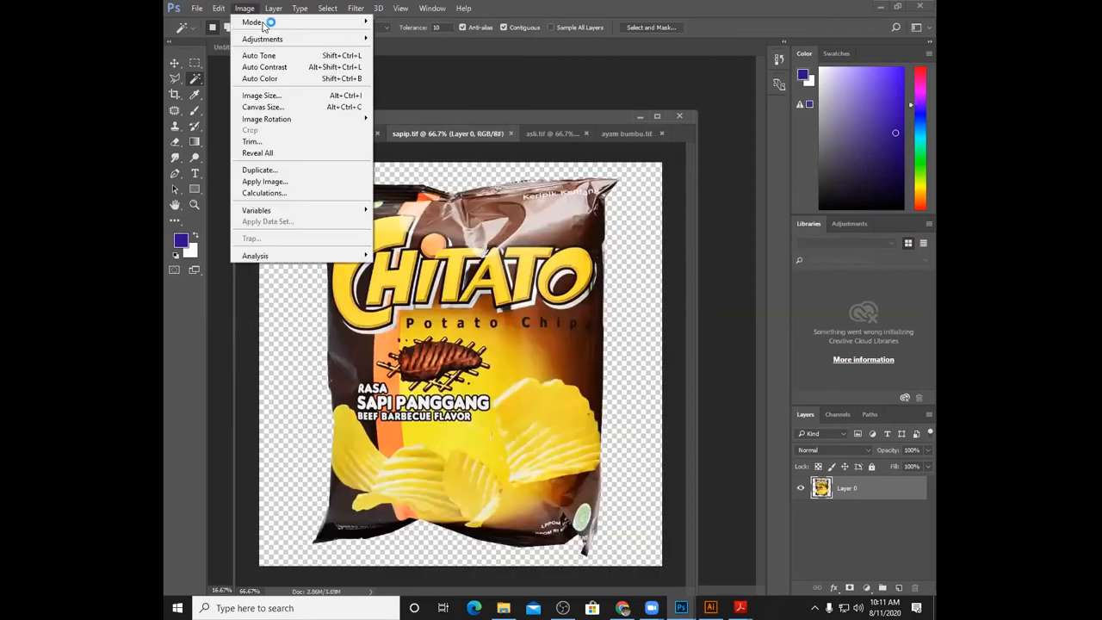
{"action": "mouse_move", "coordinate": [284, 38]}
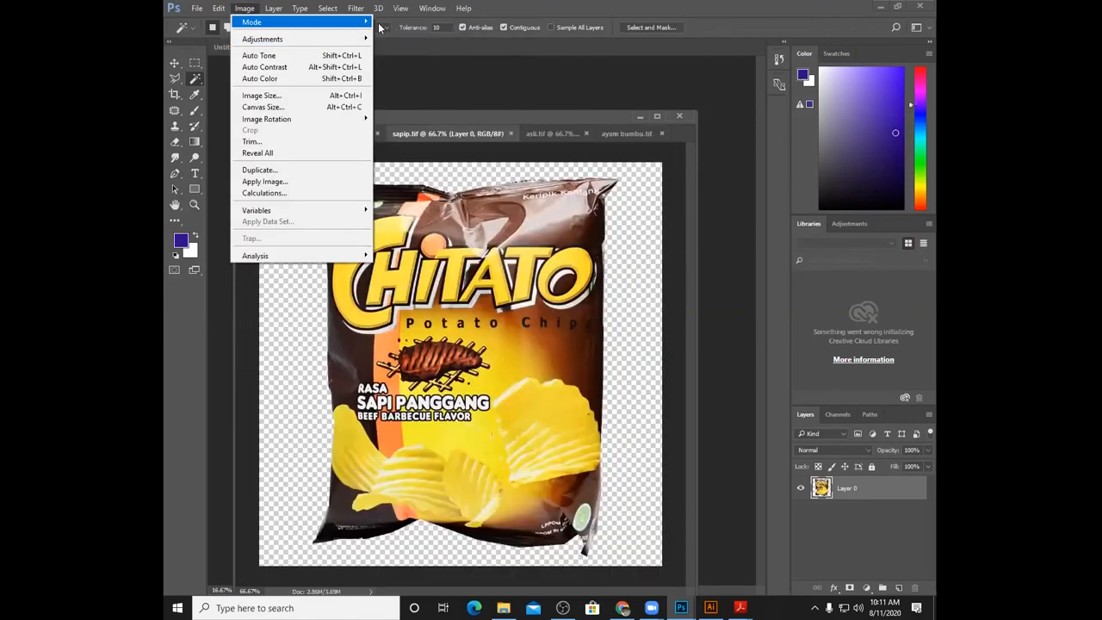
{"action": "mouse_move", "coordinate": [348, 23]}
{"action": "left_click", "coordinate": [410, 79]}
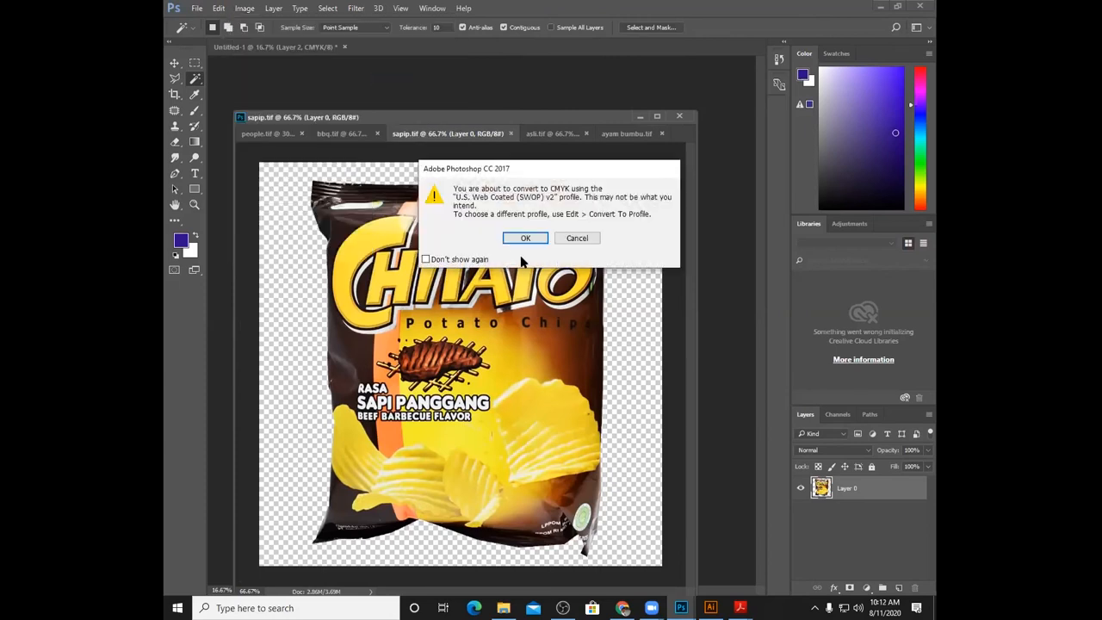
{"action": "left_click", "coordinate": [527, 238]}
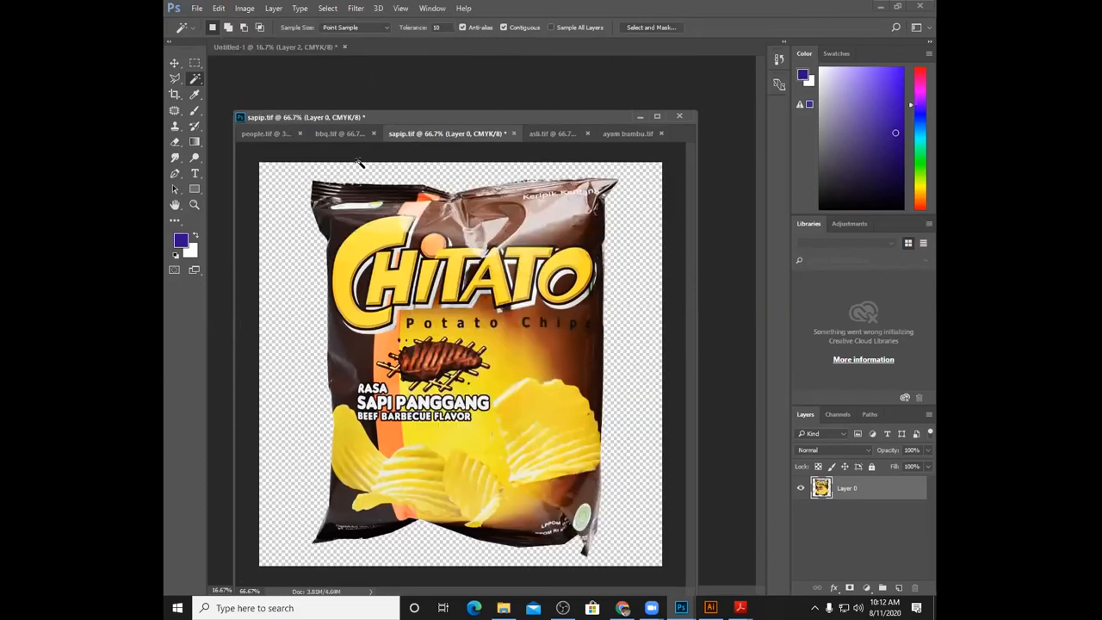
- Switch to the bbq.tif document and convert it to CMYK Color mode, accepting the default profile
{"action": "left_click", "coordinate": [340, 134]}
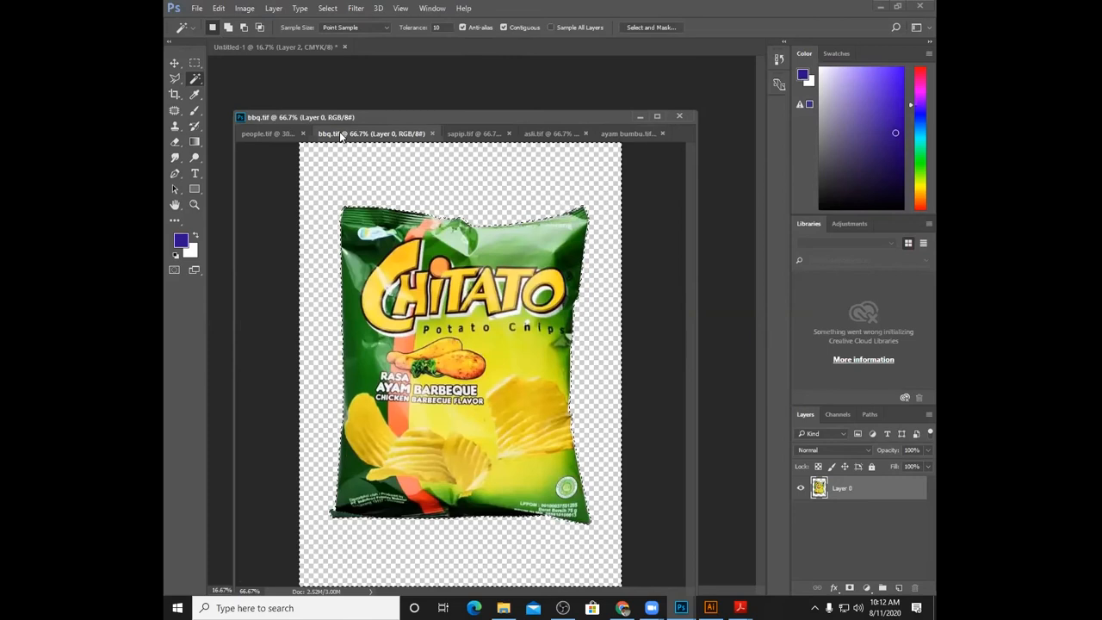
{"action": "left_click", "coordinate": [197, 8]}
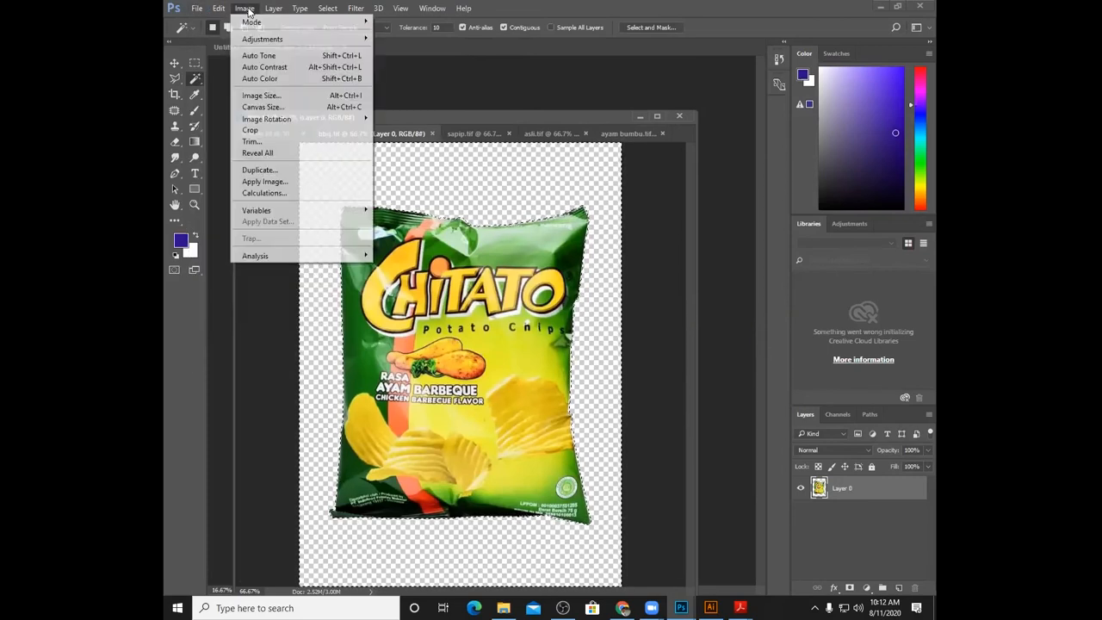
{"action": "mouse_move", "coordinate": [263, 22]}
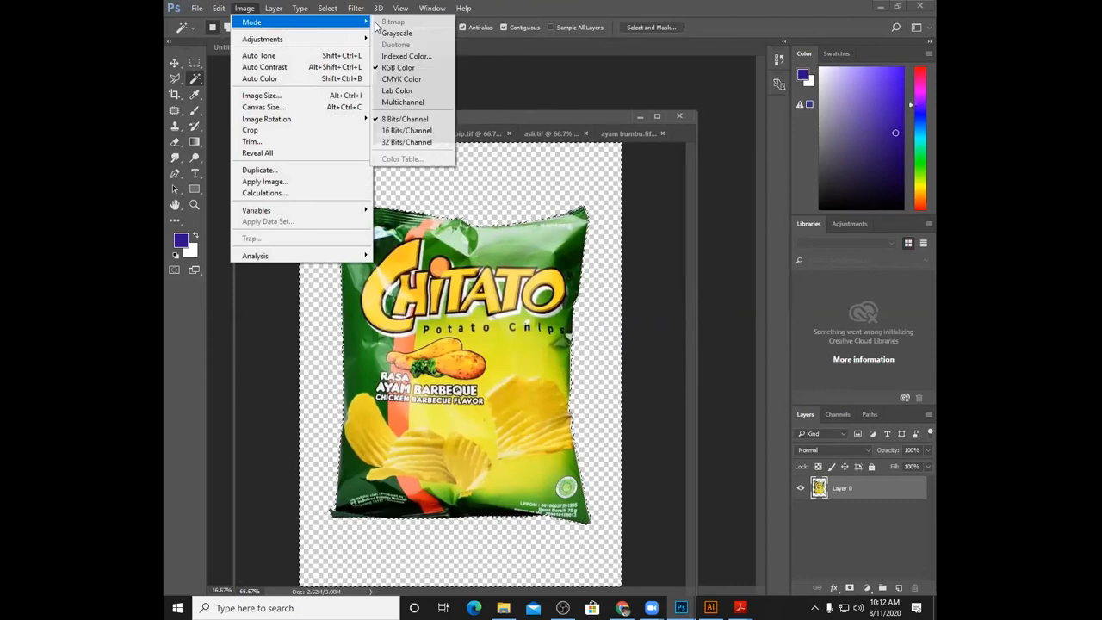
{"action": "left_click", "coordinate": [415, 79]}
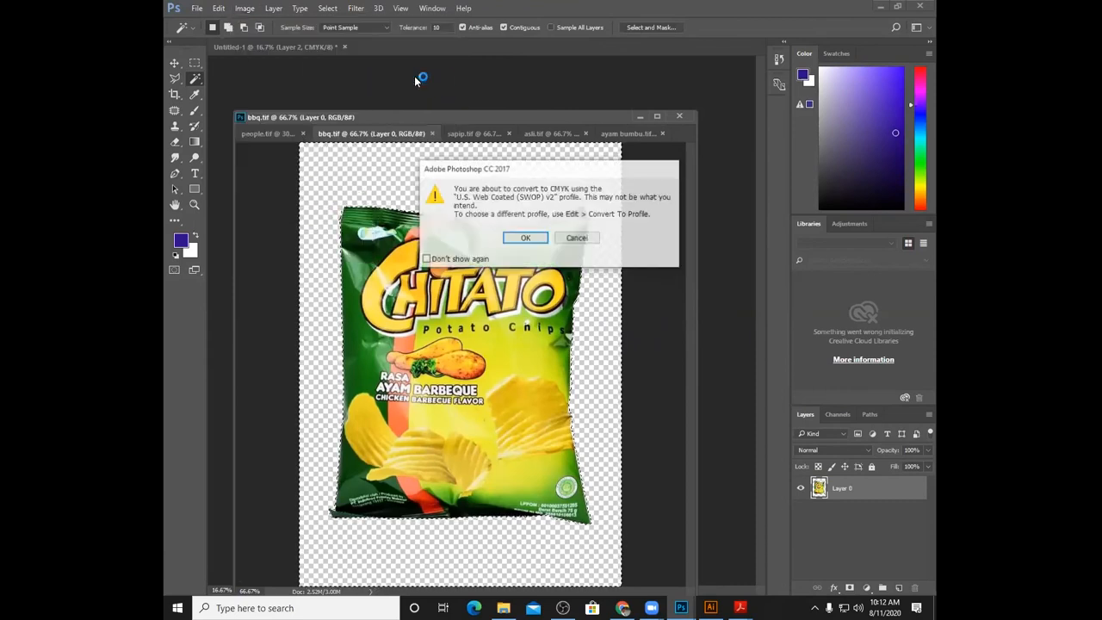
{"action": "left_click", "coordinate": [522, 238]}
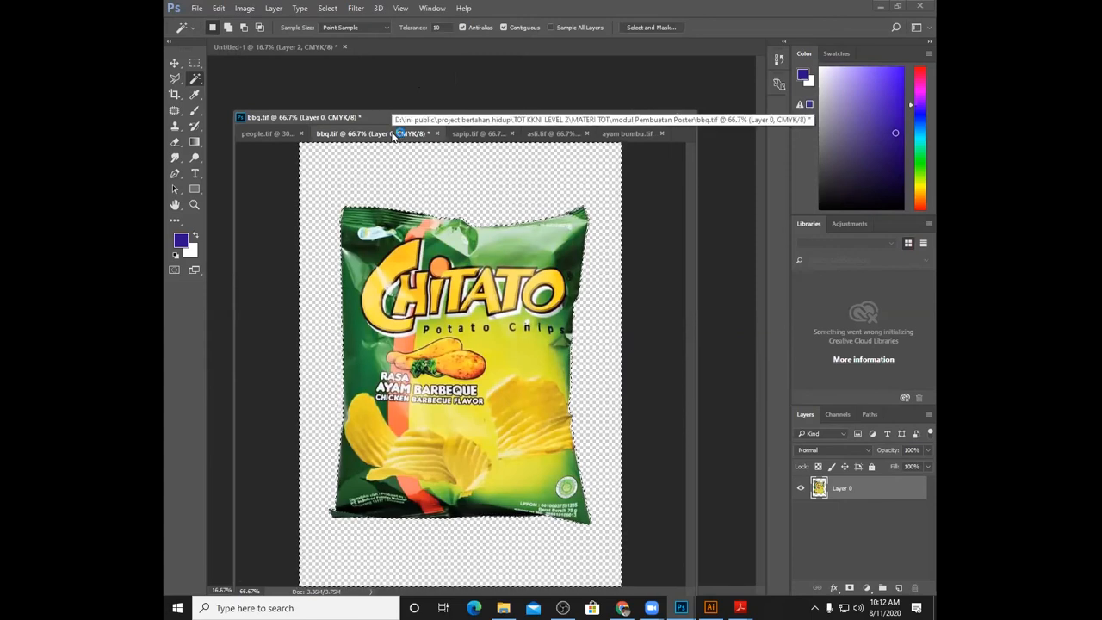
- Open the halal logo image logo mui.jpg from the poster module folder
{"action": "left_click", "coordinate": [197, 8]}
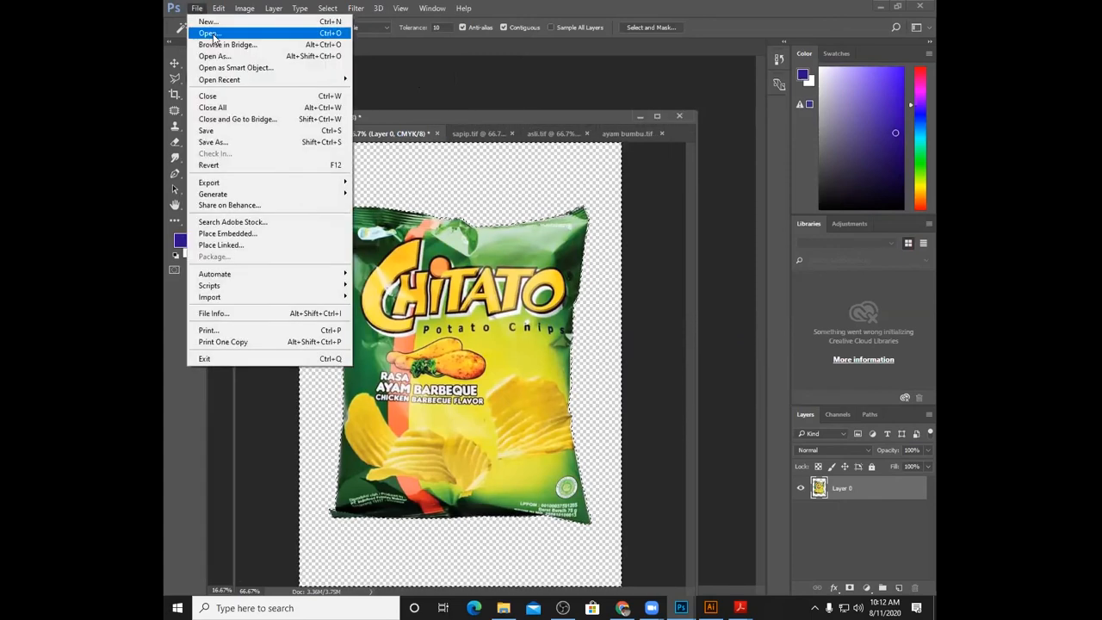
{"action": "key", "text": "ctrl+o"}
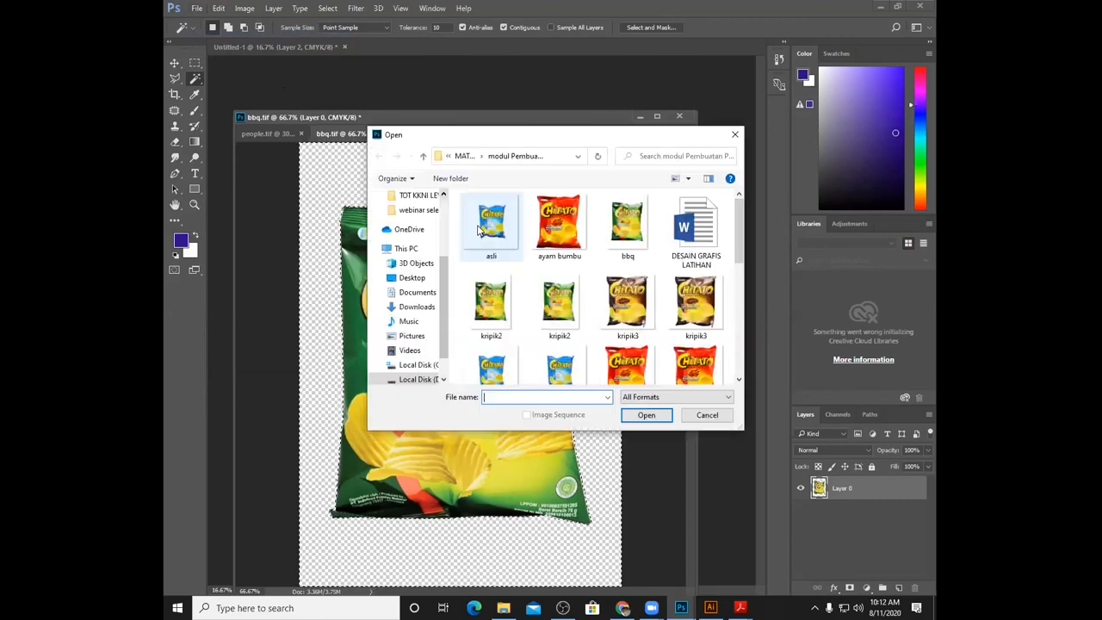
{"action": "scroll", "coordinate": [739, 276], "scroll_direction": "down", "scroll_amount": 3}
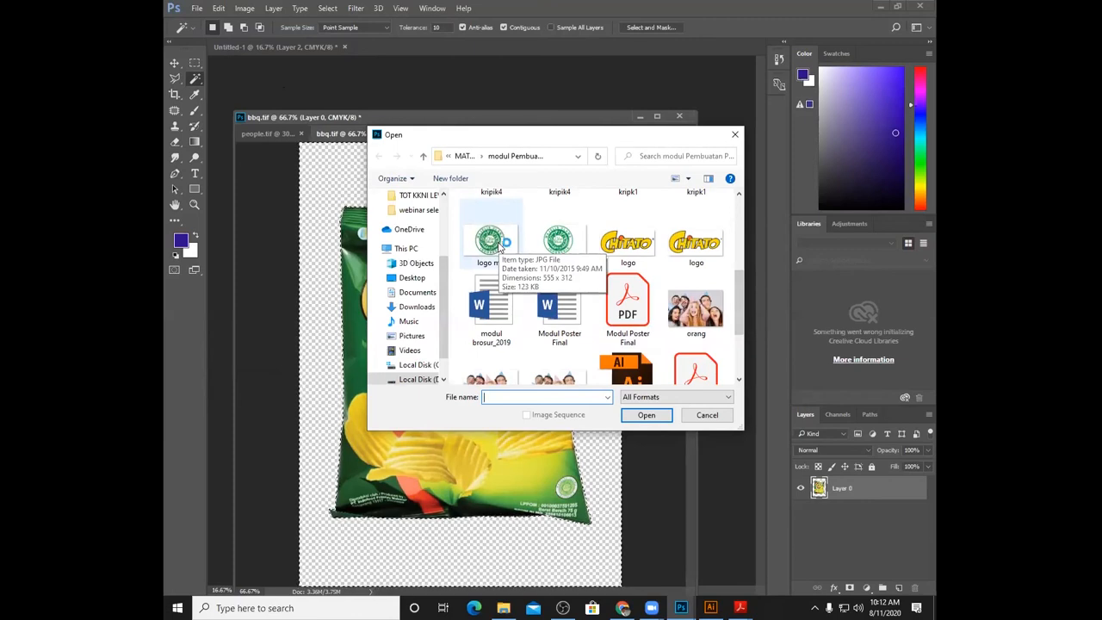
{"action": "left_click", "coordinate": [499, 247]}
{"action": "left_click", "coordinate": [645, 414]}
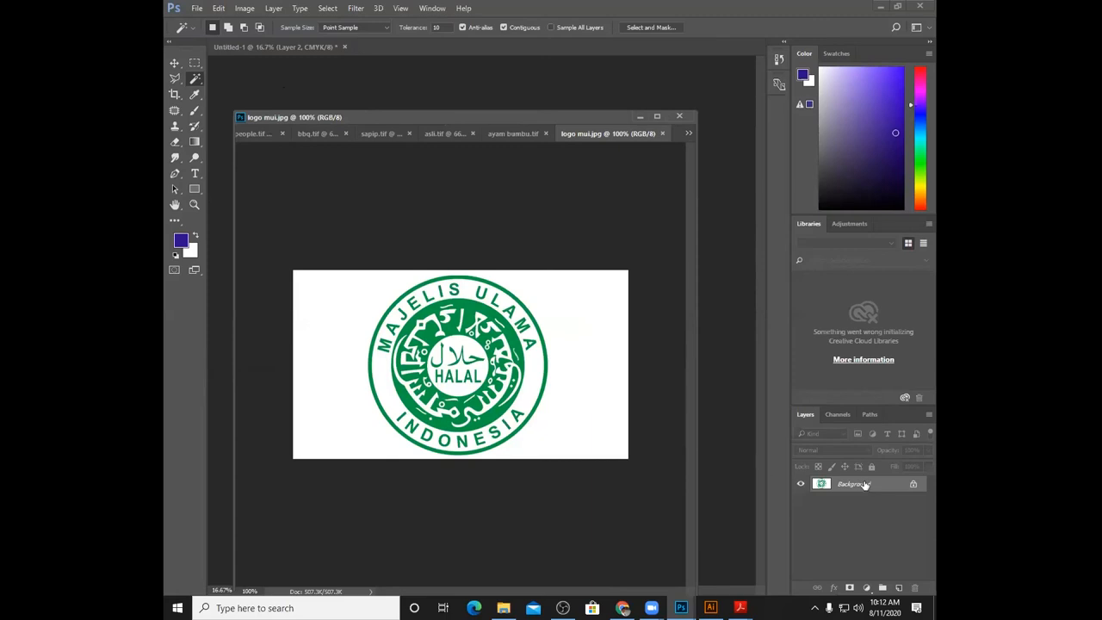
- Turn the locked background into a regular layer and delete the white area around the halal logo with the Magic Wand
{"action": "double_click", "coordinate": [865, 484]}
{"action": "left_click", "coordinate": [653, 198]}
{"action": "left_click", "coordinate": [602, 338]}
{"action": "key", "text": "Delete"}
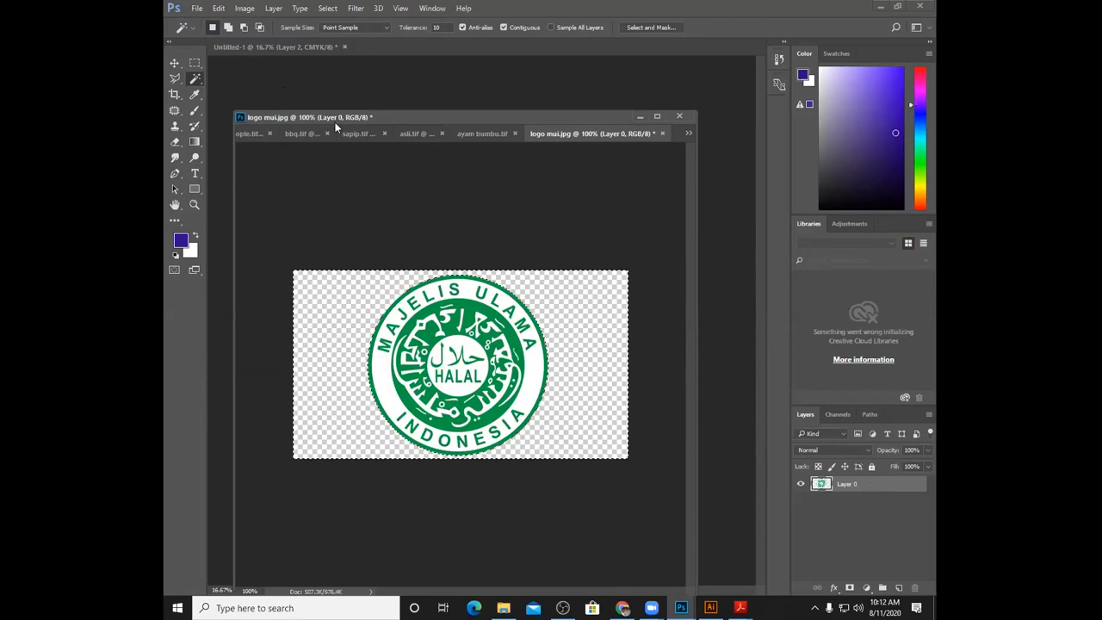
- Convert the halal logo image to CMYK Color mode and accept the default profile
{"action": "left_click", "coordinate": [244, 8]}
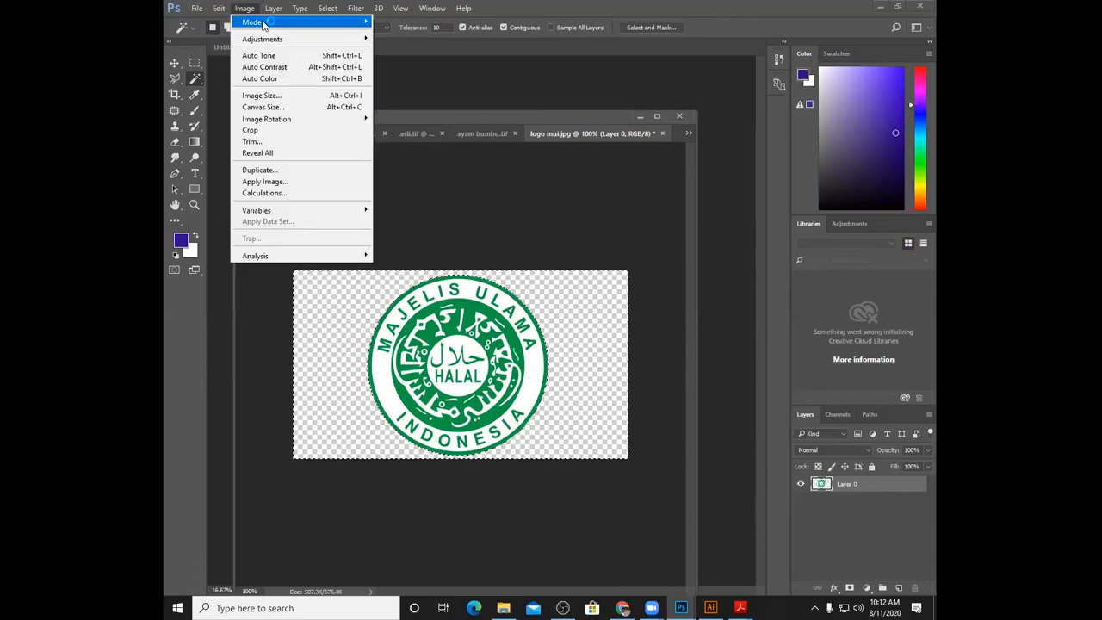
{"action": "mouse_move", "coordinate": [264, 24]}
{"action": "left_click", "coordinate": [401, 78]}
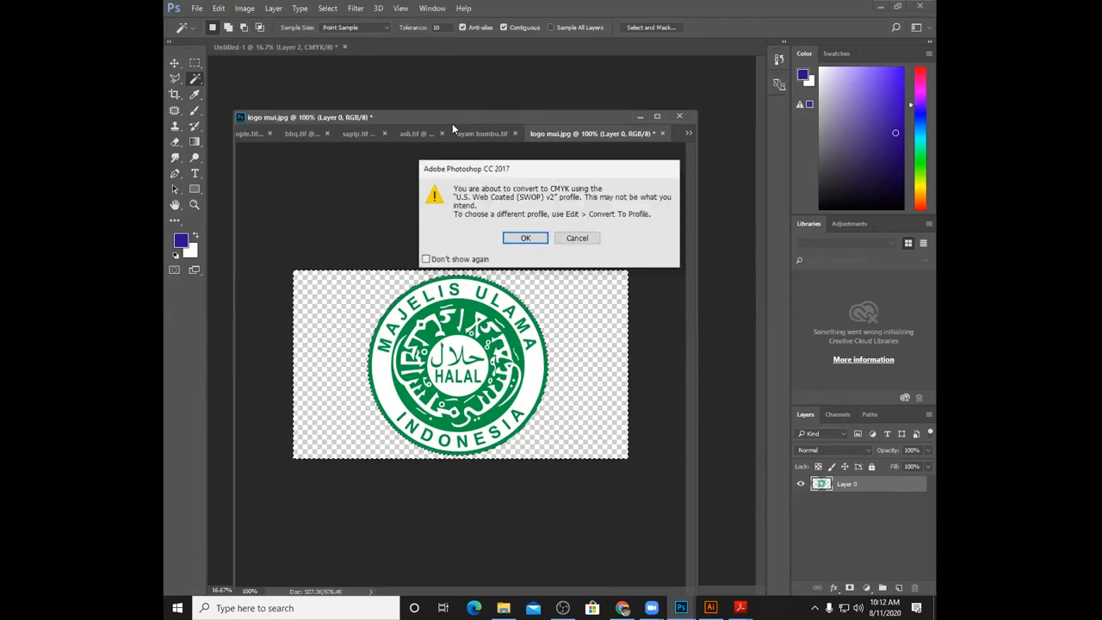
{"action": "left_click", "coordinate": [525, 237]}
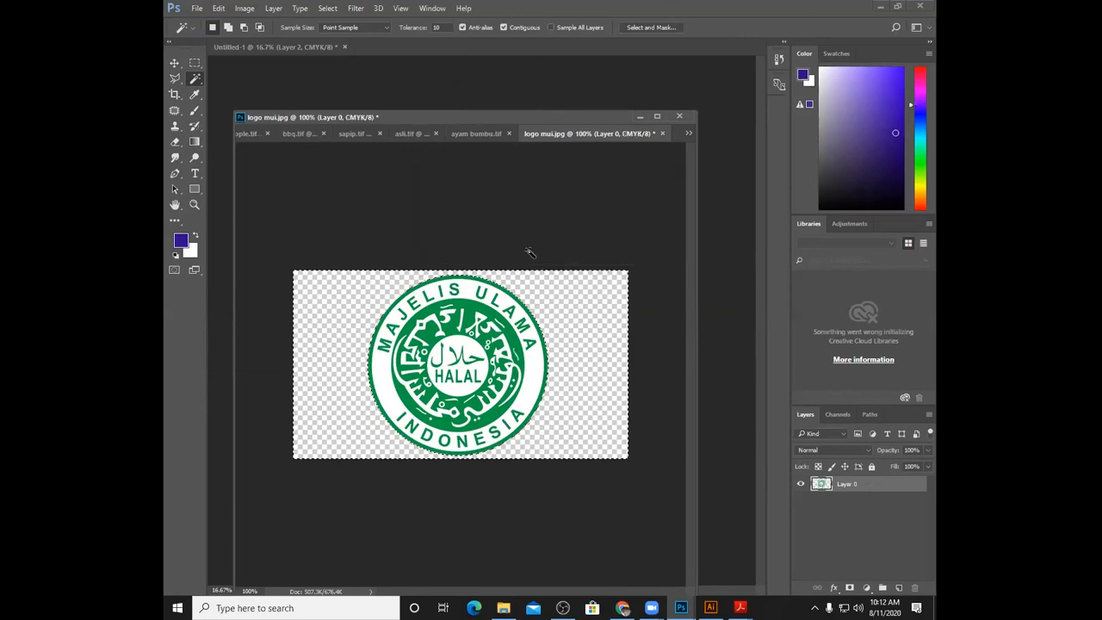
- Save the logo as a TIFF named halal, accepting the default TIFF options with layers included
{"action": "left_click", "coordinate": [197, 8]}
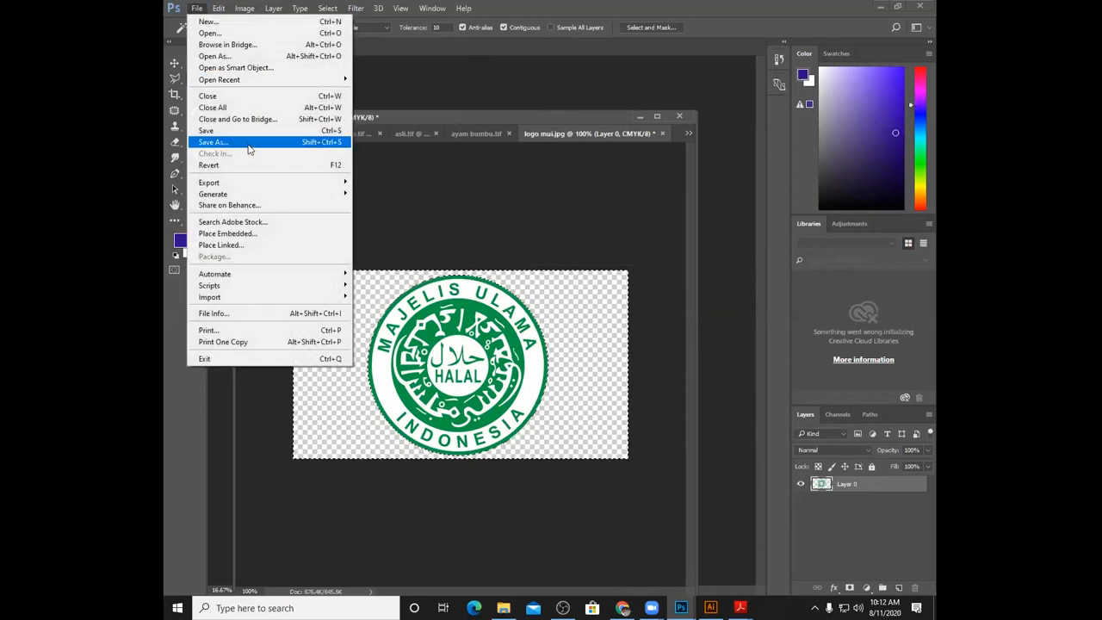
{"action": "left_click", "coordinate": [249, 142]}
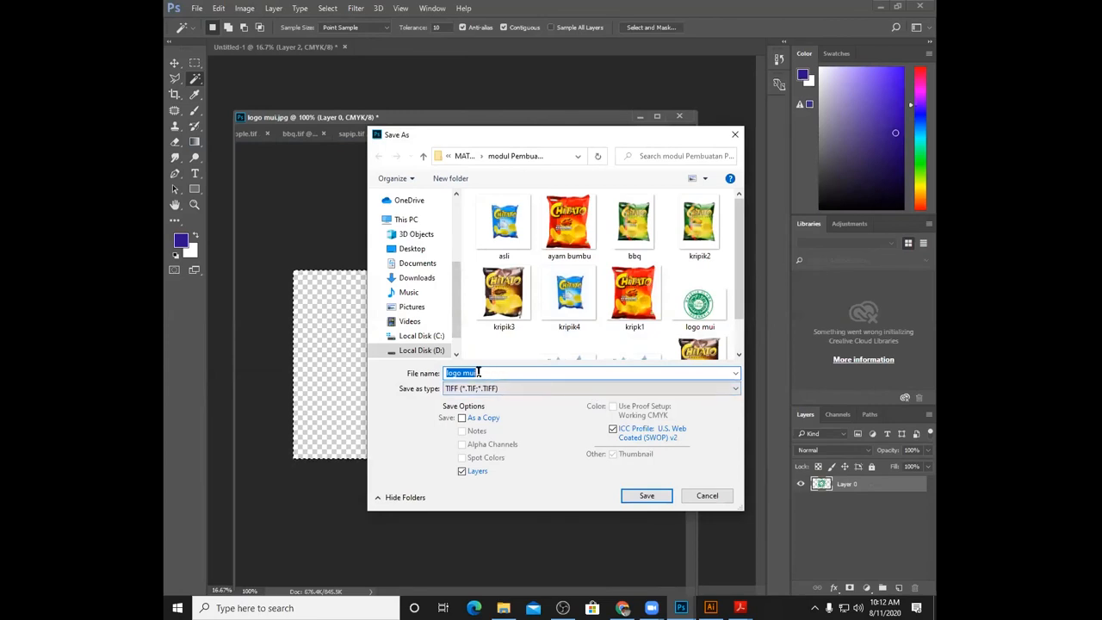
{"action": "type", "text": "halal"}
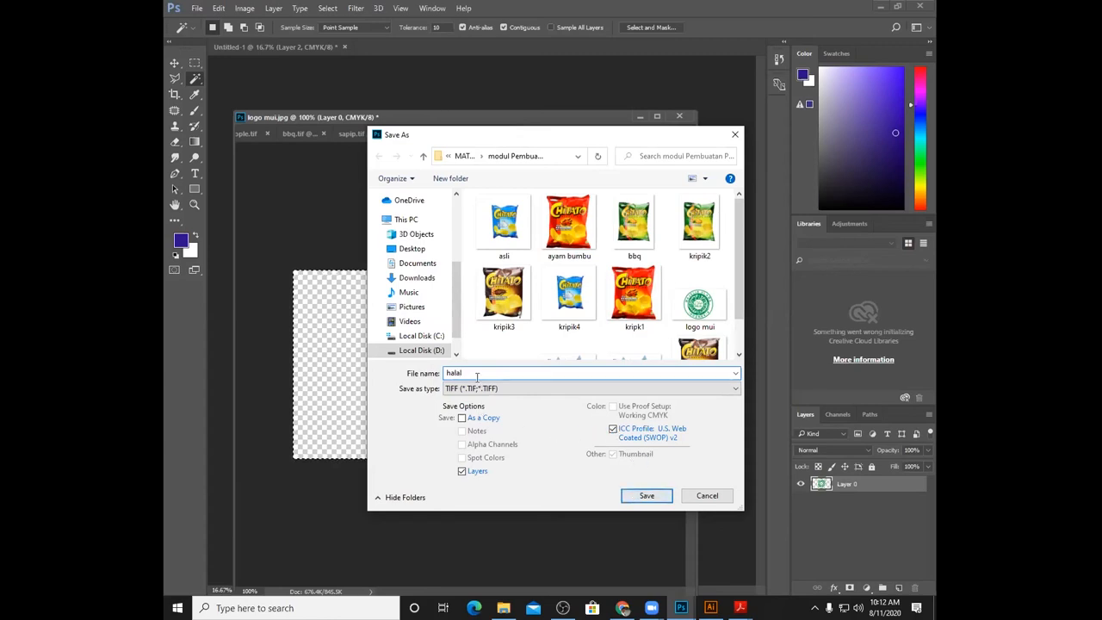
{"action": "left_click", "coordinate": [648, 496]}
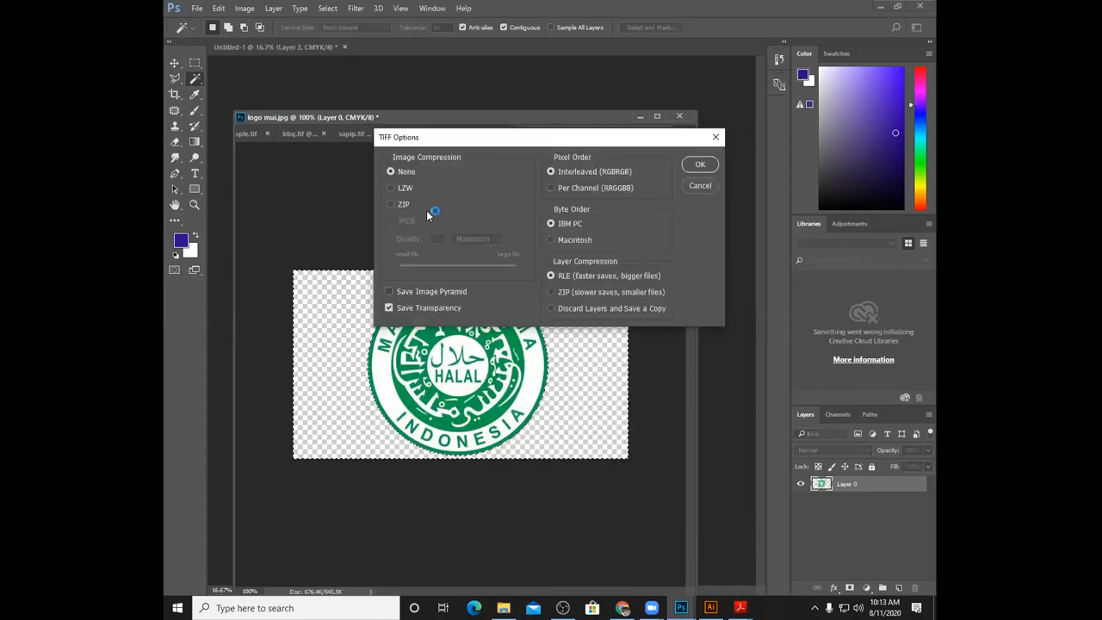
{"action": "left_click", "coordinate": [698, 164]}
{"action": "left_click", "coordinate": [461, 223]}
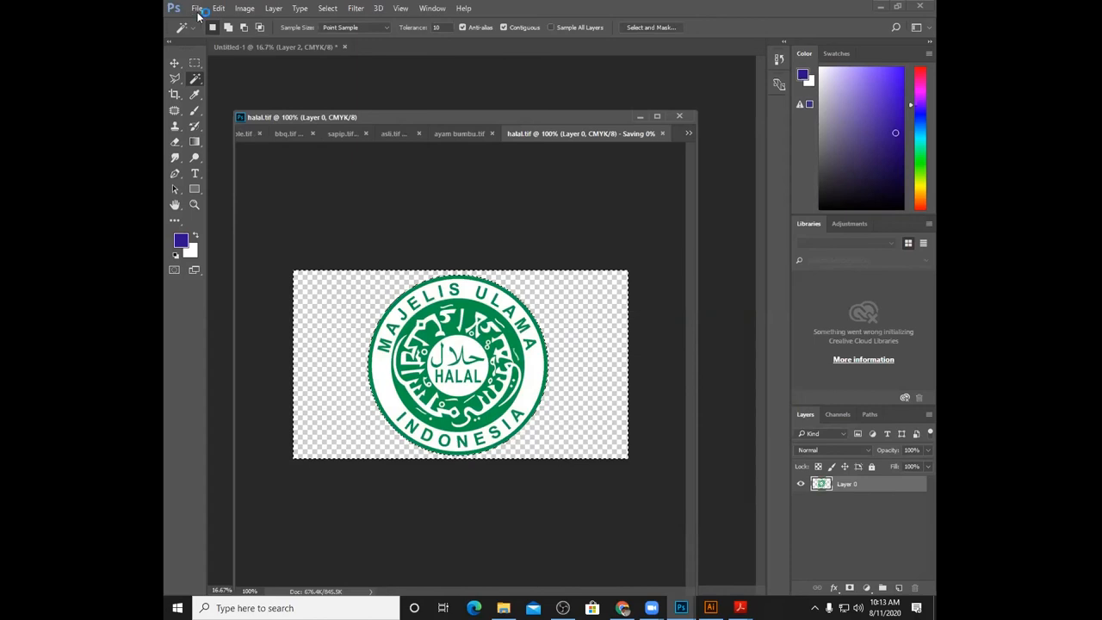
- Open the Chitato logo image logo.png from the poster module folder
{"action": "left_click", "coordinate": [197, 9]}
{"action": "left_click", "coordinate": [208, 33]}
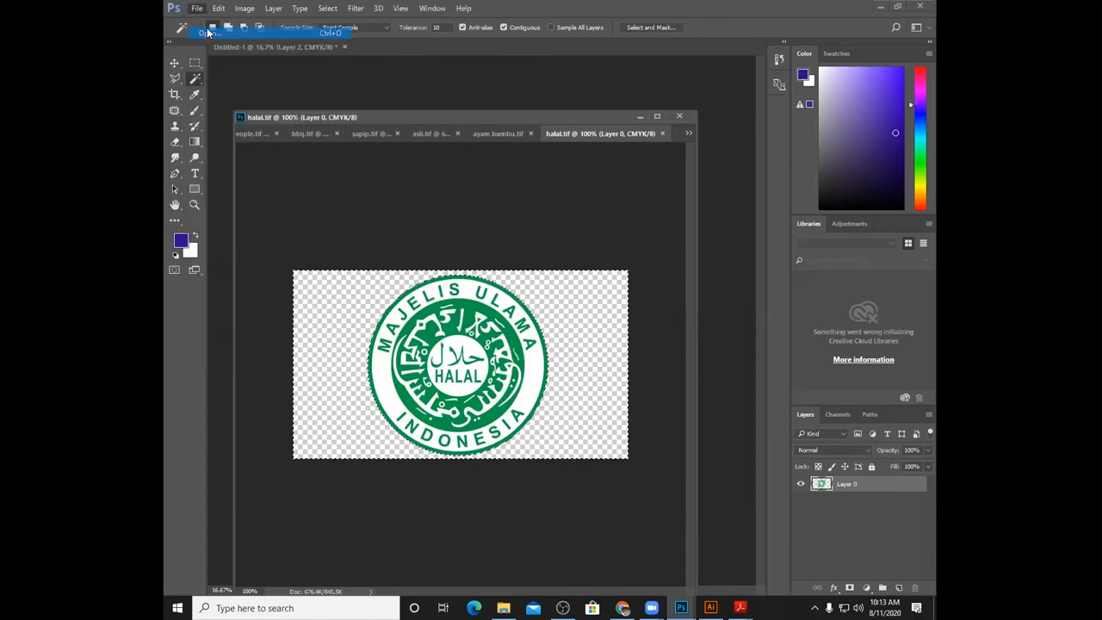
{"action": "left_click_drag", "start_coordinate": [744, 231], "coordinate": [746, 295]}
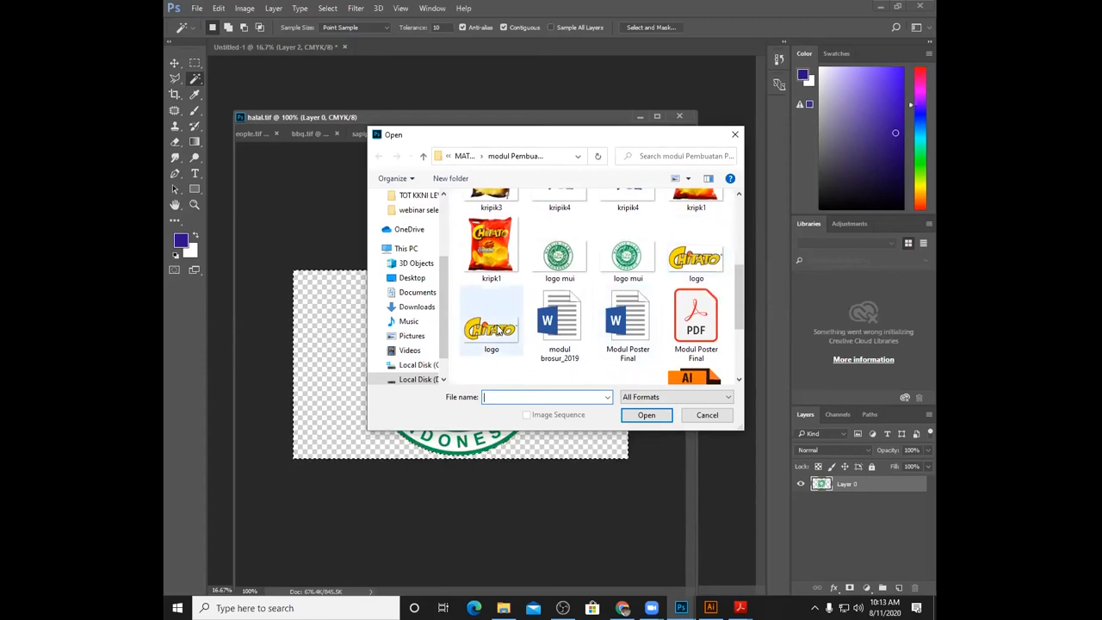
{"action": "left_click", "coordinate": [695, 256]}
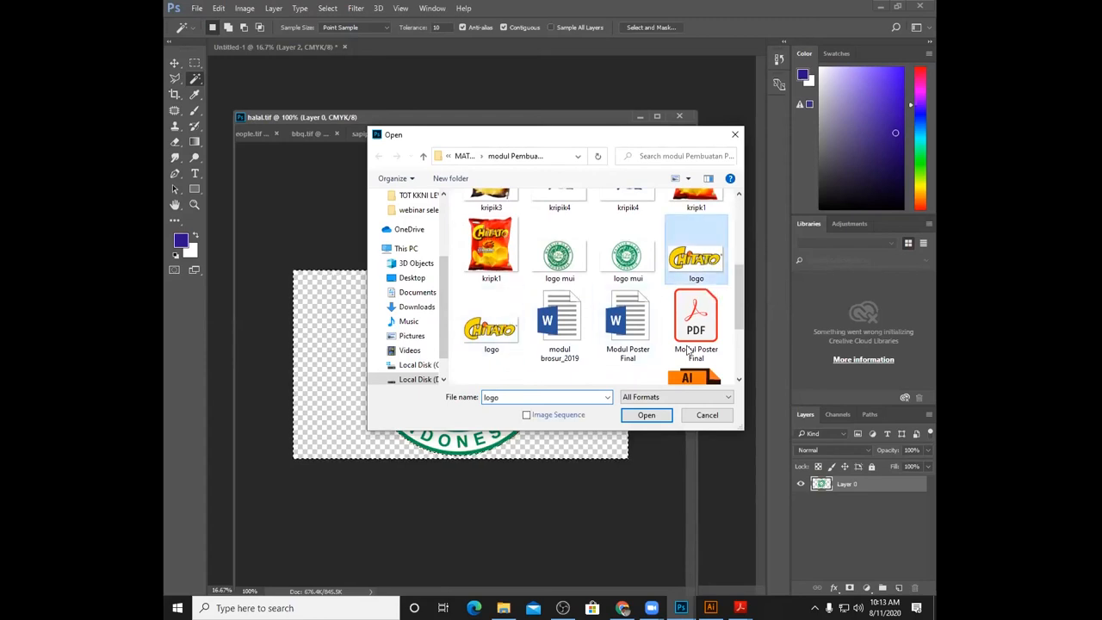
{"action": "left_click", "coordinate": [646, 414]}
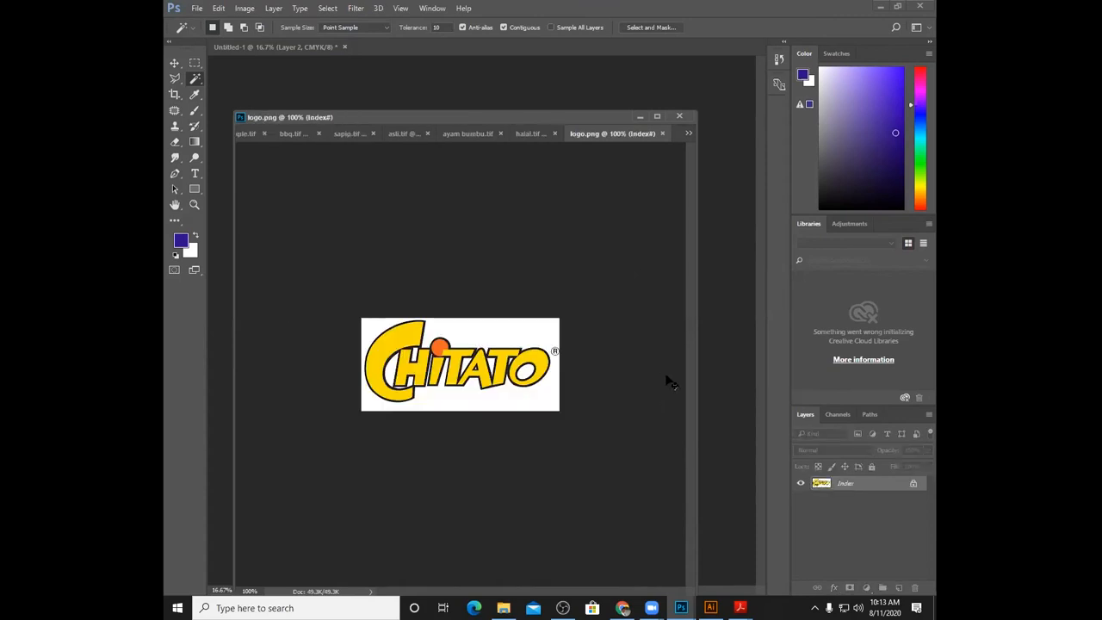
- Select the white around the Chitato logo with the Magic Wand, set its tolerance to 1, and extend the selection to similar areas
{"action": "key", "text": "ctrl+plus"}
{"action": "key", "text": "ctrl+plus"}
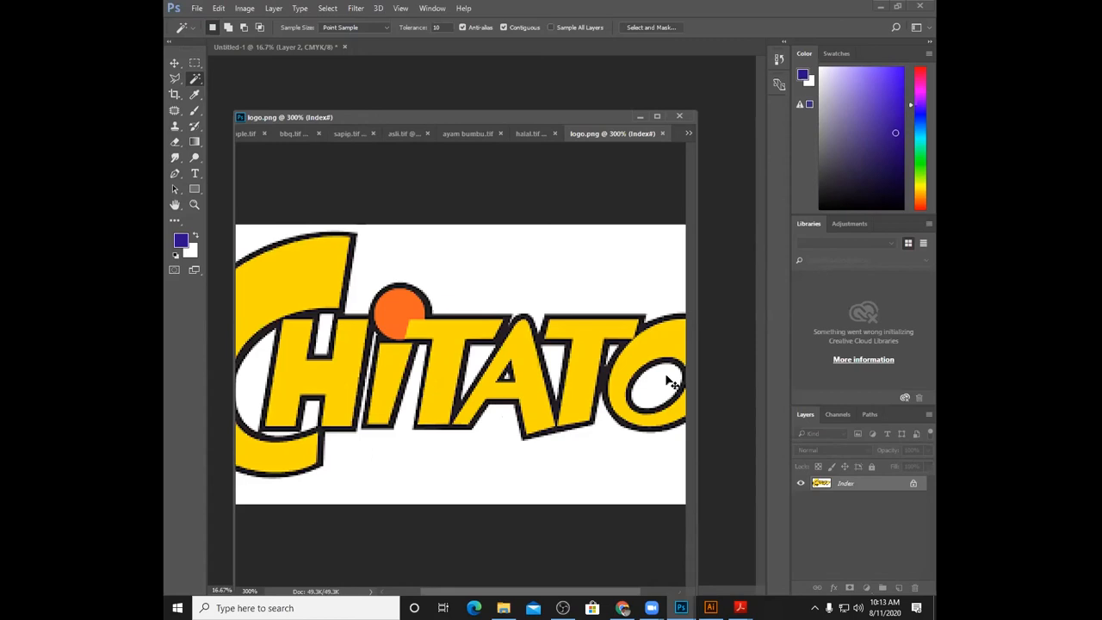
{"action": "key", "text": "ctrl+minus"}
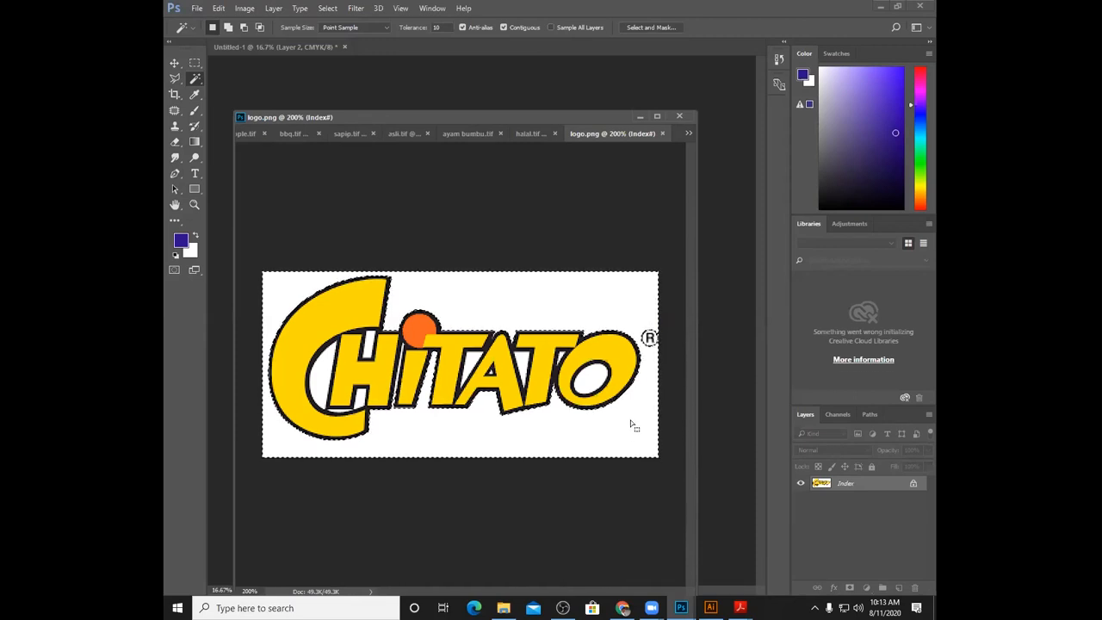
{"action": "double_click", "coordinate": [447, 27]}
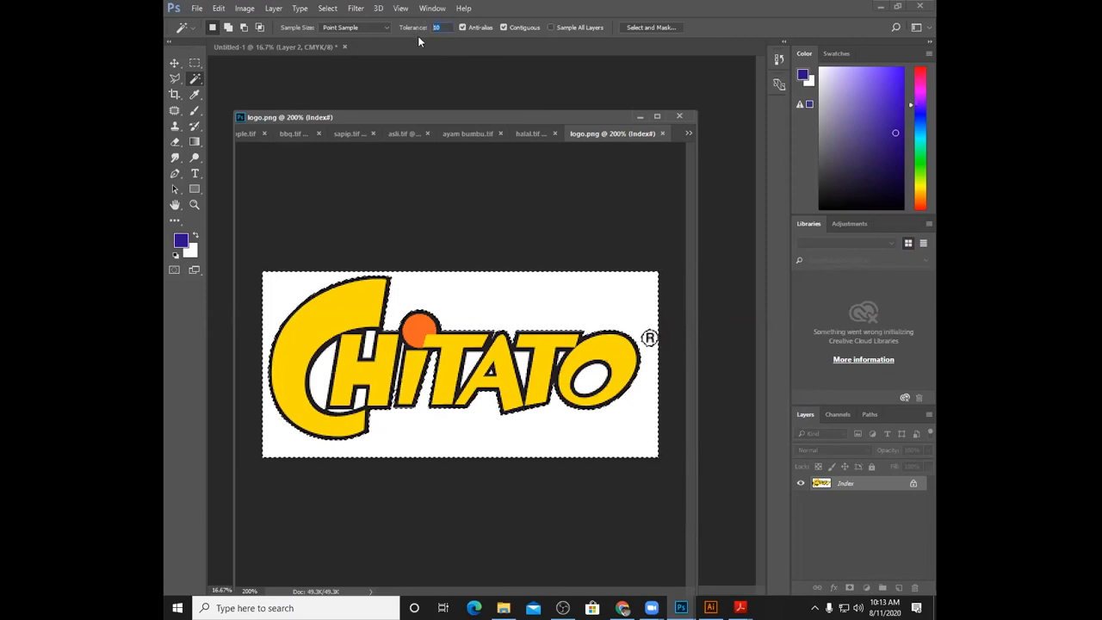
{"action": "type", "text": "1"}
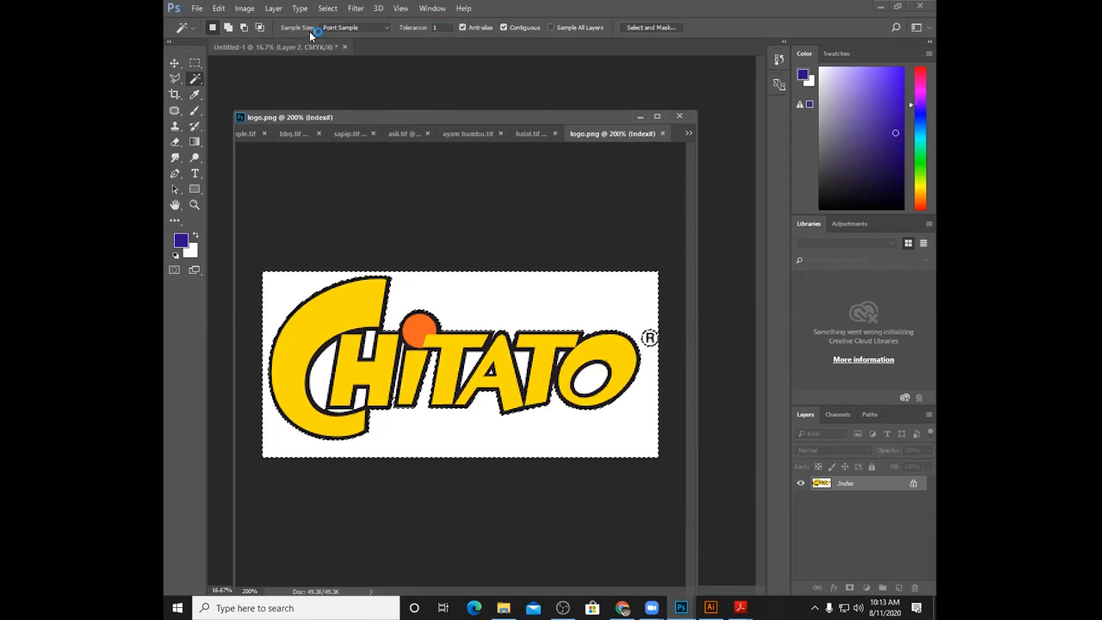
{"action": "left_click", "coordinate": [327, 9]}
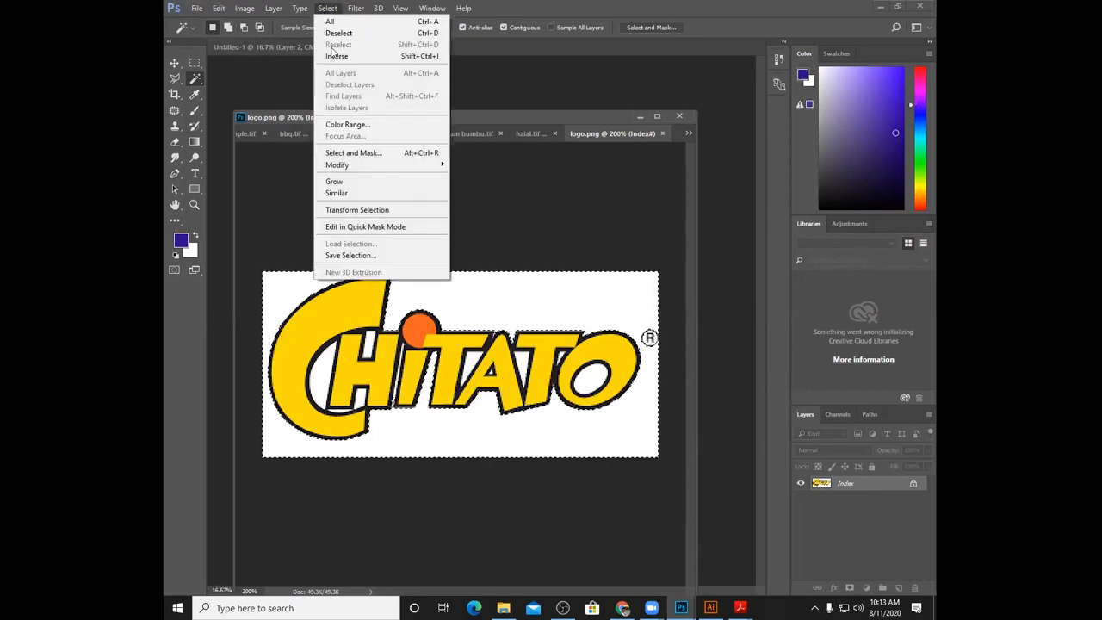
{"action": "left_click", "coordinate": [360, 193]}
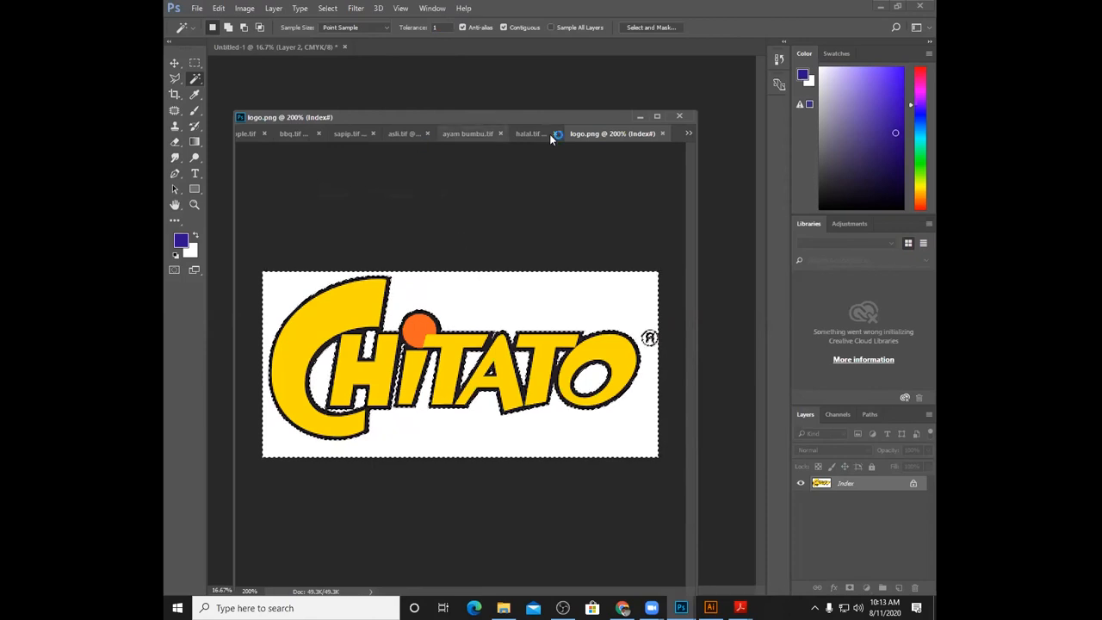
- Convert the Chitato logo from indexed color to CMYK Color mode and accept the default profile
{"action": "left_click", "coordinate": [255, 9]}
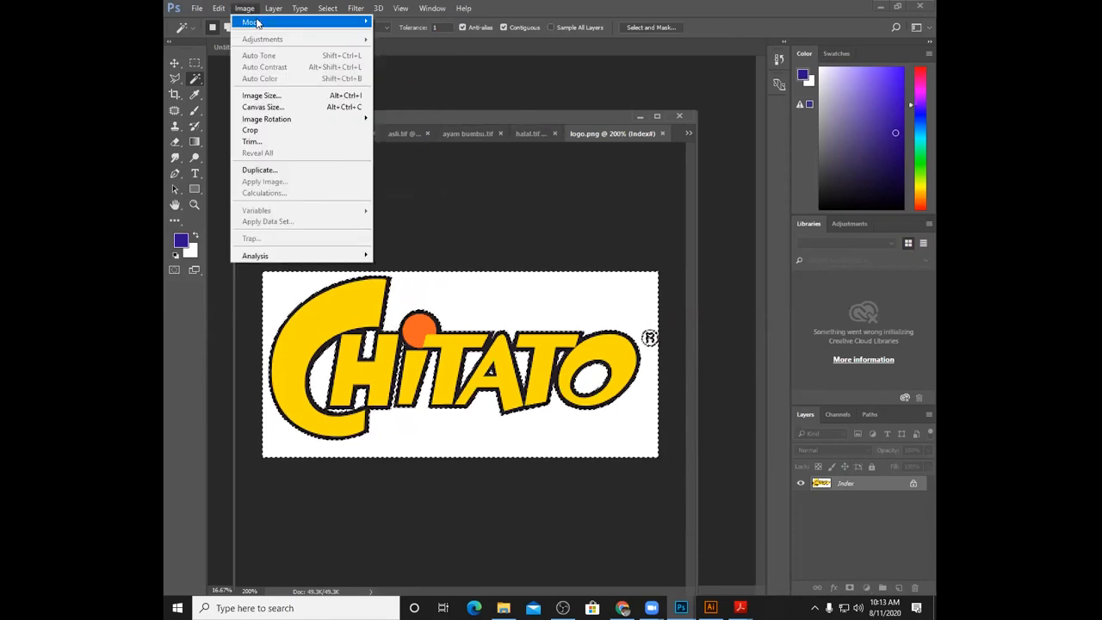
{"action": "mouse_move", "coordinate": [259, 22]}
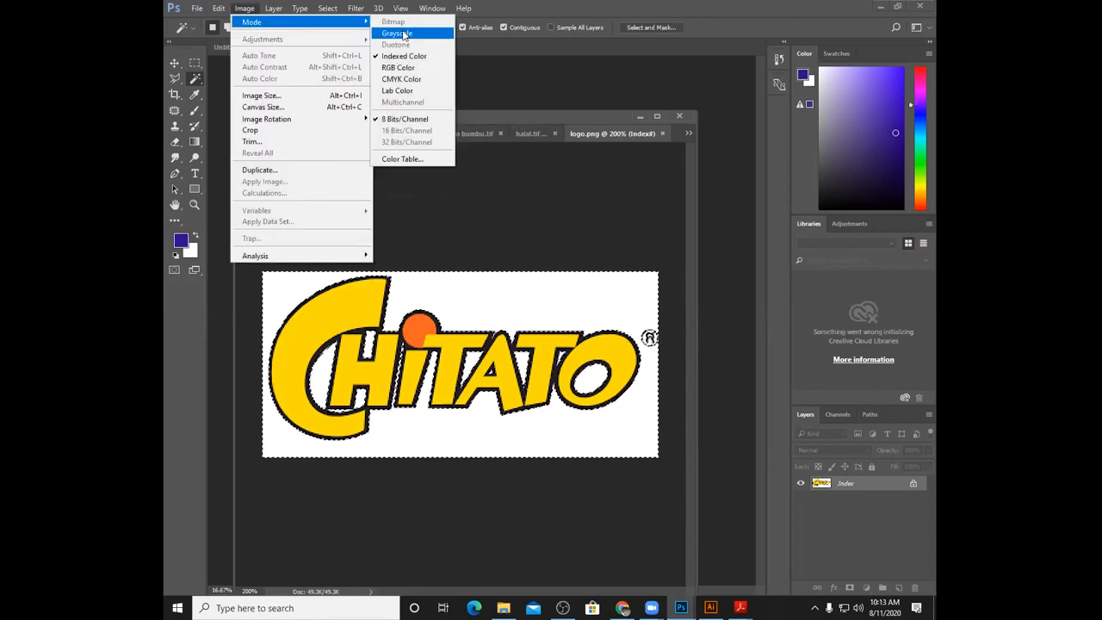
{"action": "left_click", "coordinate": [403, 78]}
{"action": "left_click", "coordinate": [520, 239]}
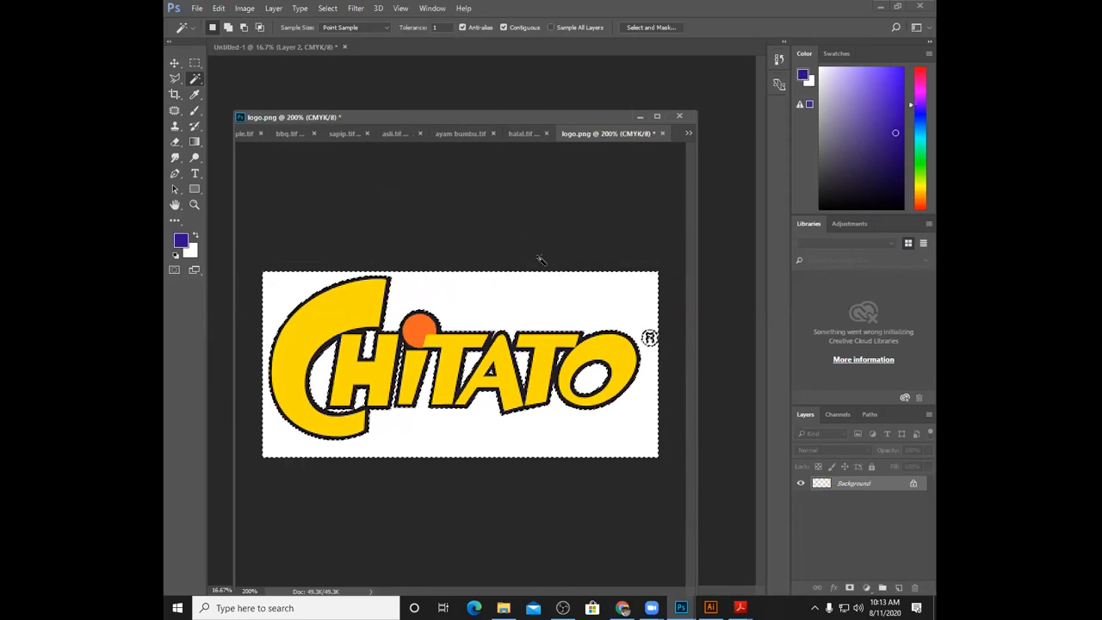
- Turn the locked background into a regular layer, delete the selected white areas of the Chitato logo and deselect
{"action": "double_click", "coordinate": [865, 483]}
{"action": "left_click", "coordinate": [652, 197]}
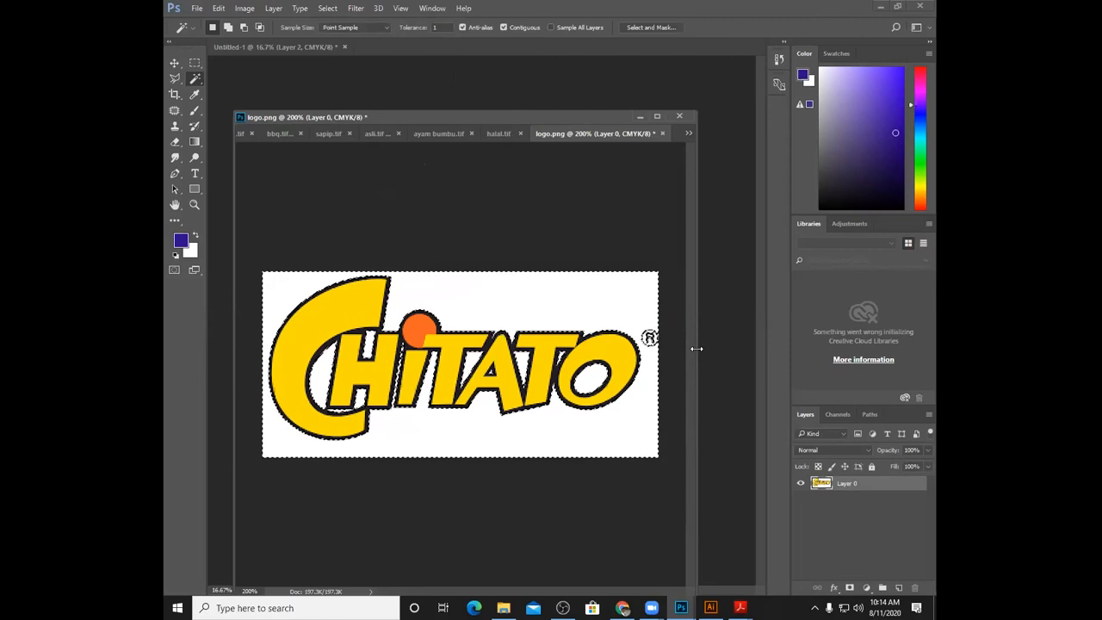
{"action": "key", "text": "Delete"}
{"action": "key", "text": "ctrl+d"}
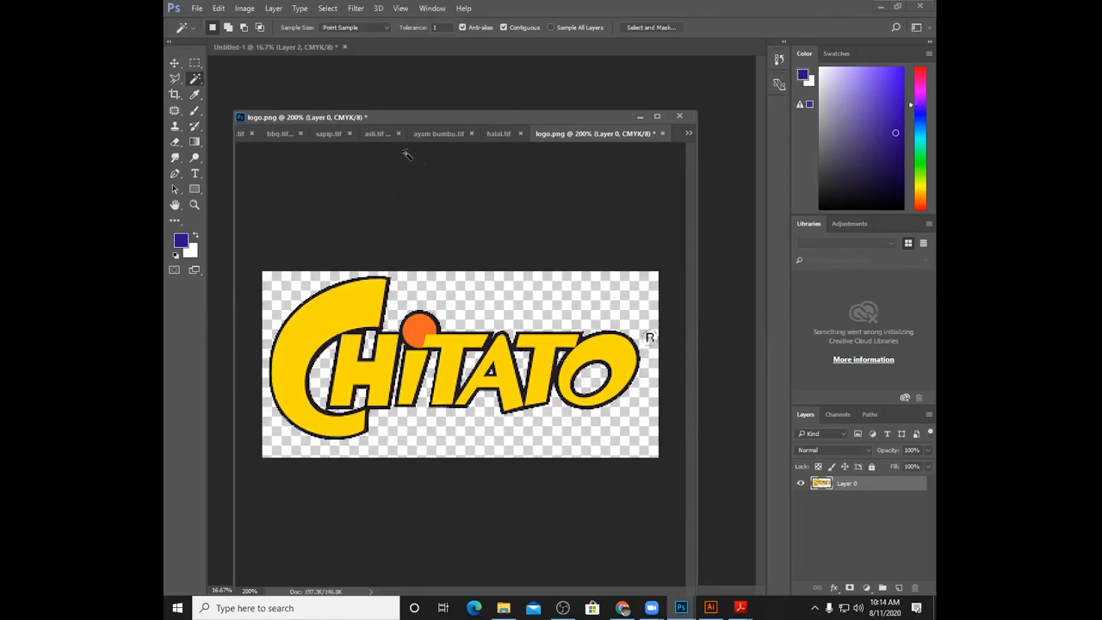
- Save the Chitato logo as a TIFF named logo chitato, accepting the default TIFF options with layers included
{"action": "left_click", "coordinate": [197, 7]}
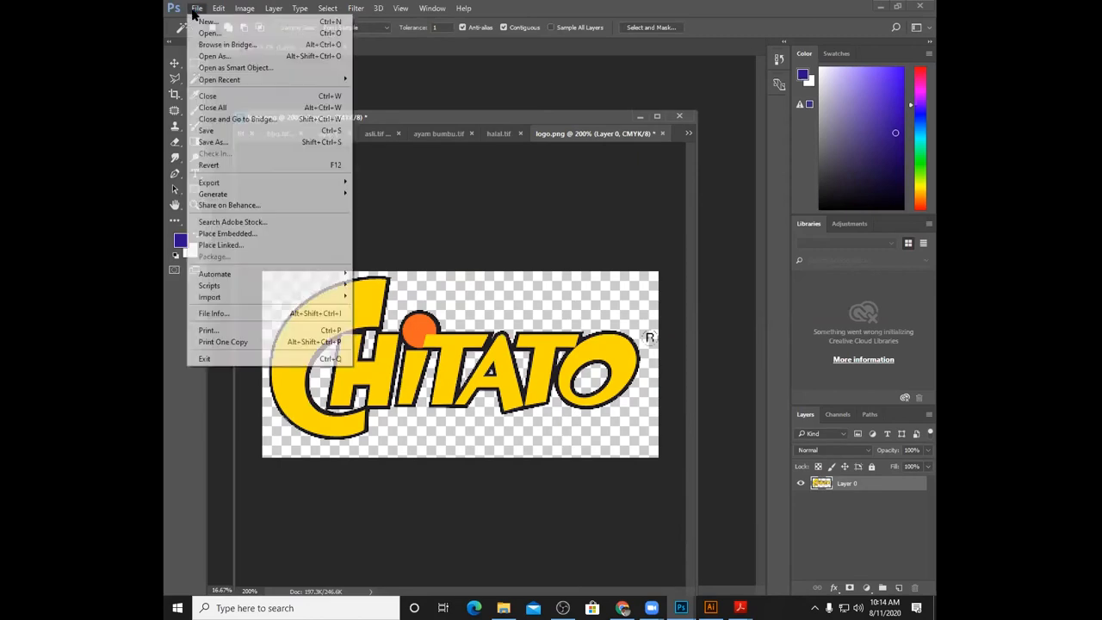
{"action": "left_click", "coordinate": [238, 143]}
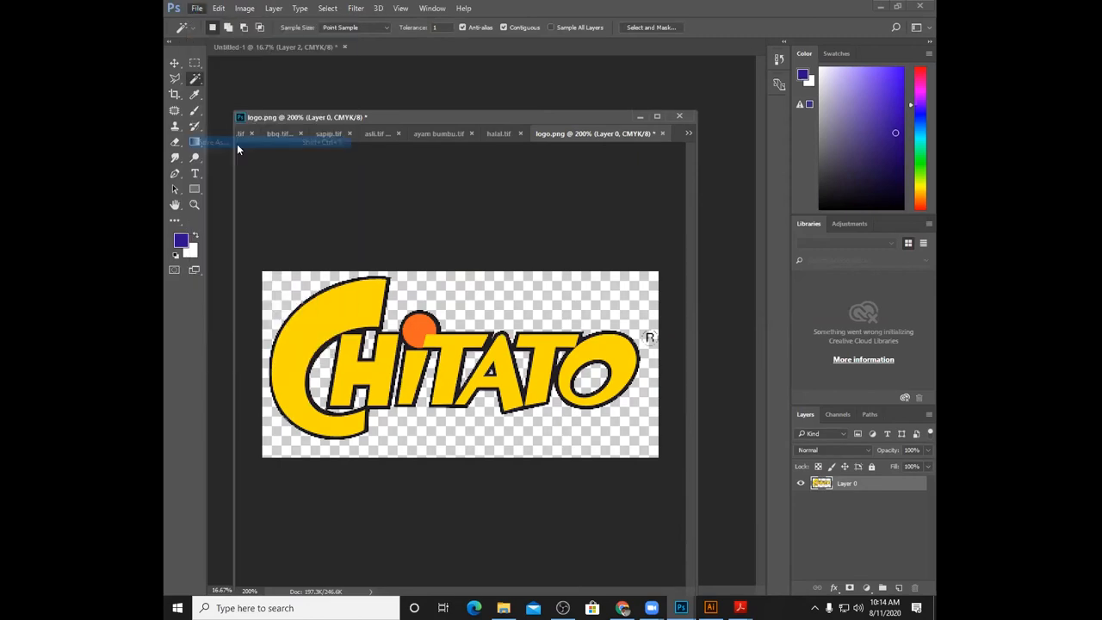
{"action": "left_click", "coordinate": [514, 372]}
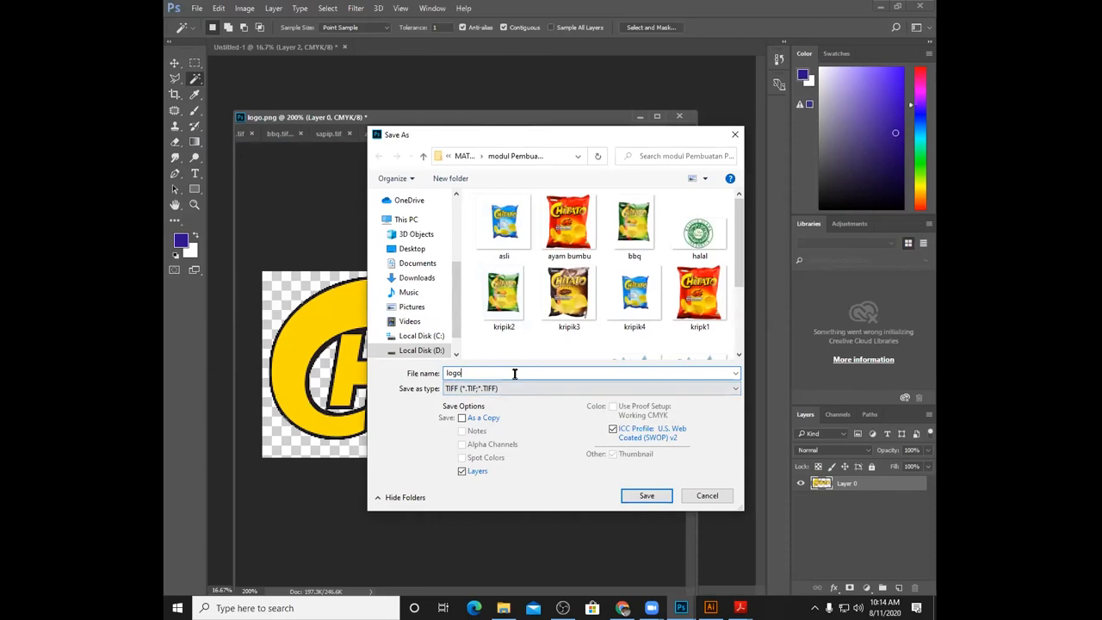
{"action": "type", "text": "chitato"}
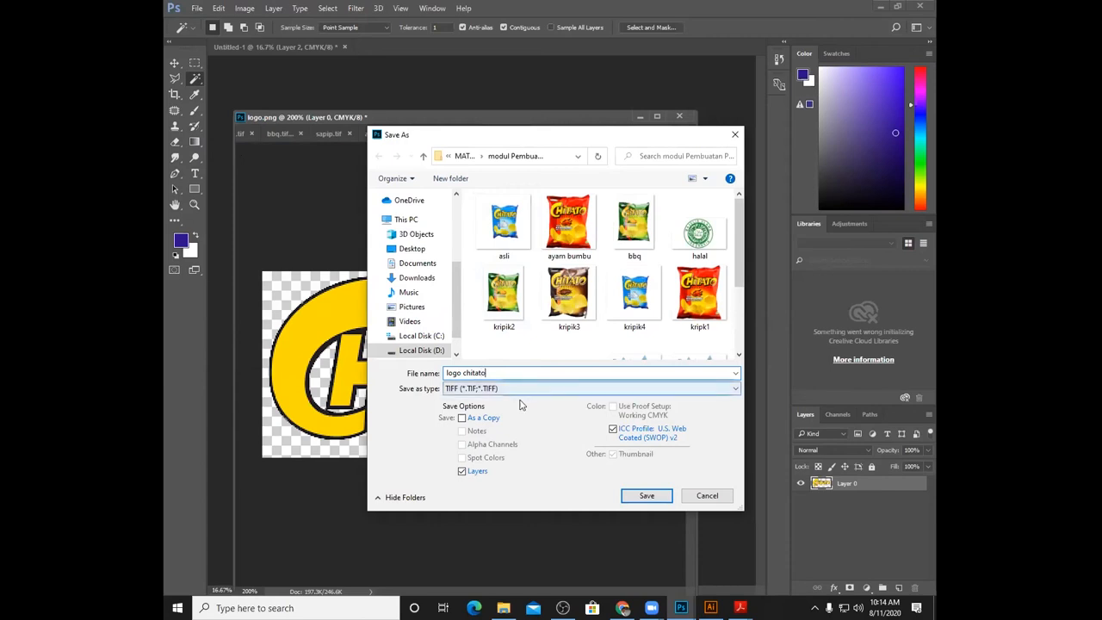
{"action": "left_click", "coordinate": [646, 497]}
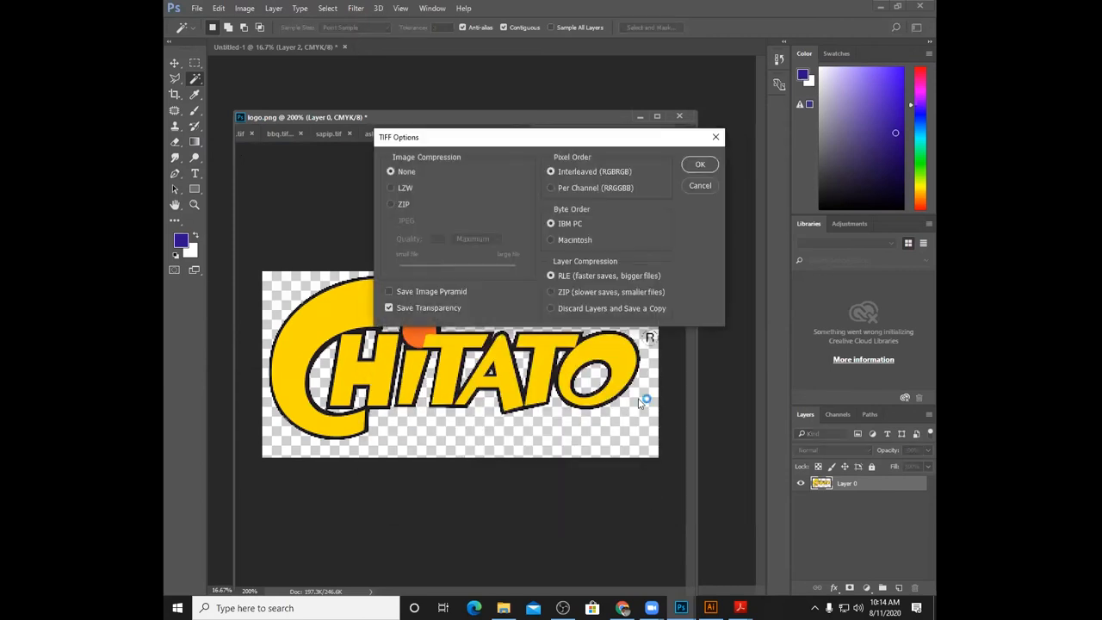
{"action": "left_click", "coordinate": [700, 165]}
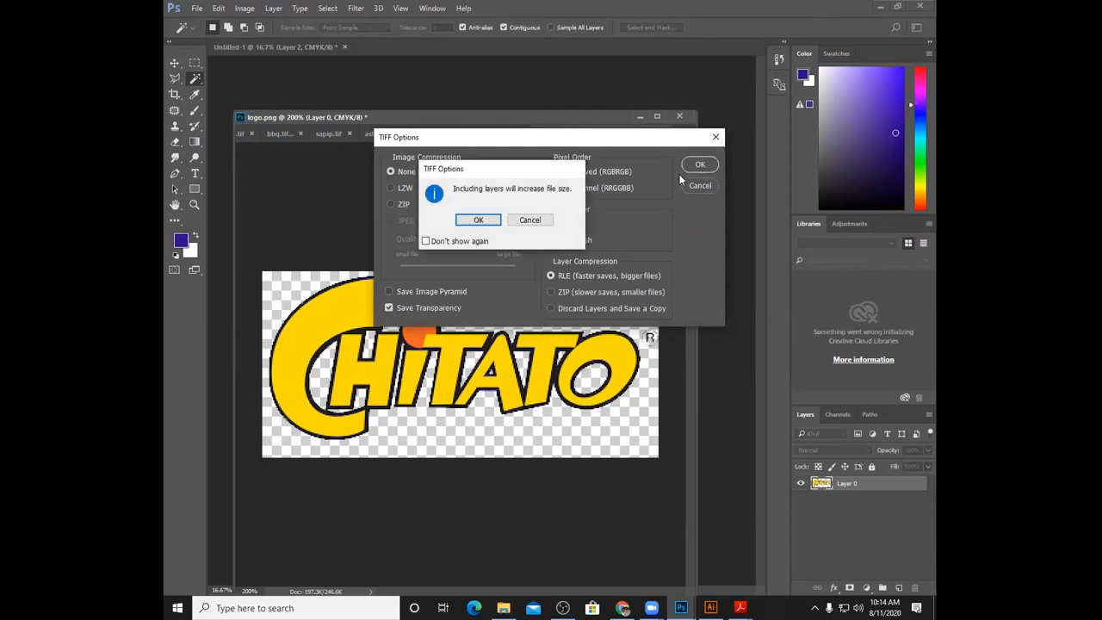
{"action": "left_click", "coordinate": [476, 222]}
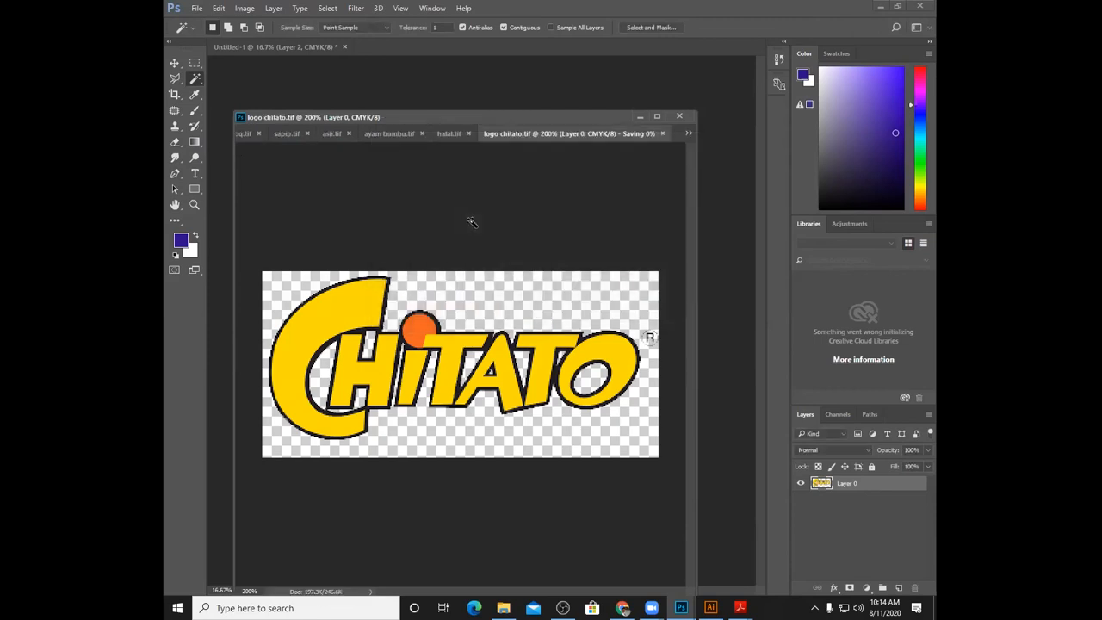
- Close the logo chitato, halal, ayam bumbu, asli, sapip and bbq images, saving any pending changes
{"action": "left_click", "coordinate": [662, 134]}
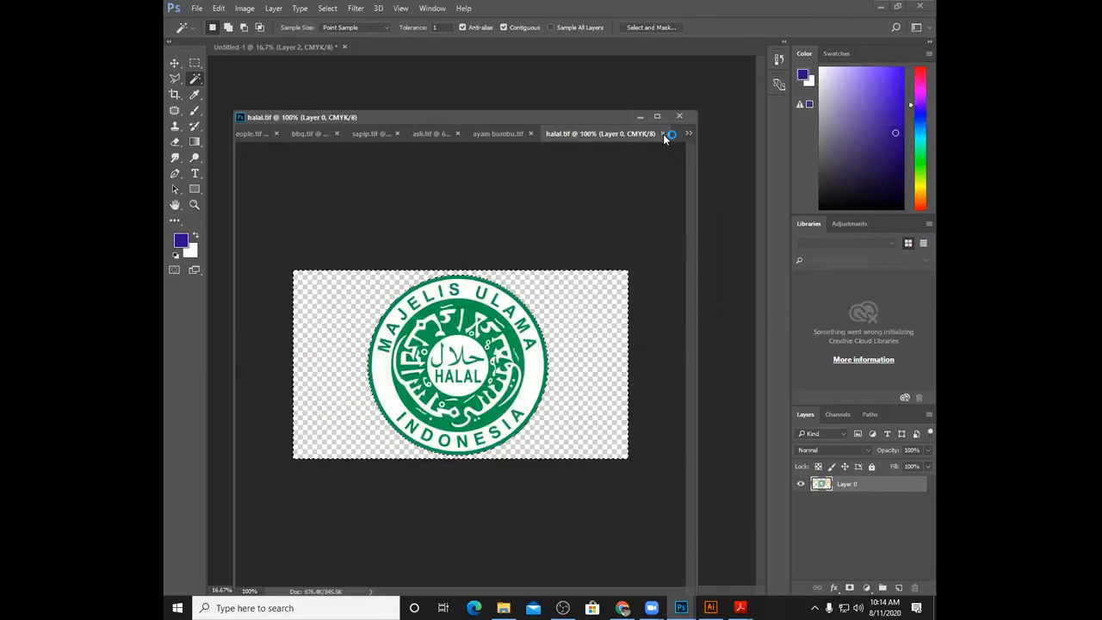
{"action": "left_click", "coordinate": [663, 133]}
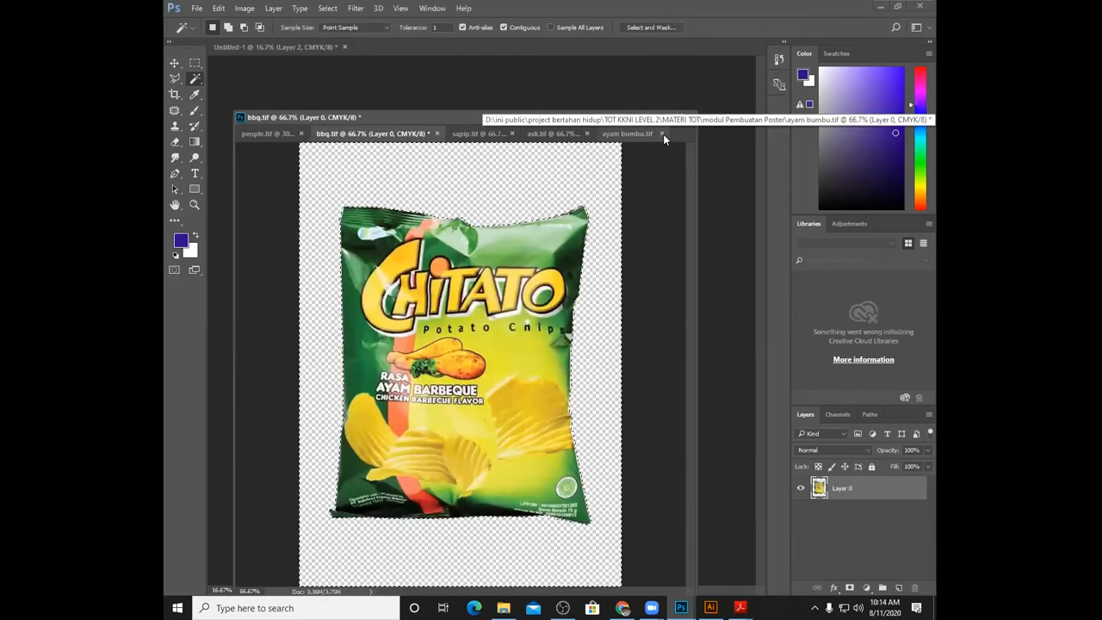
{"action": "left_click", "coordinate": [663, 133]}
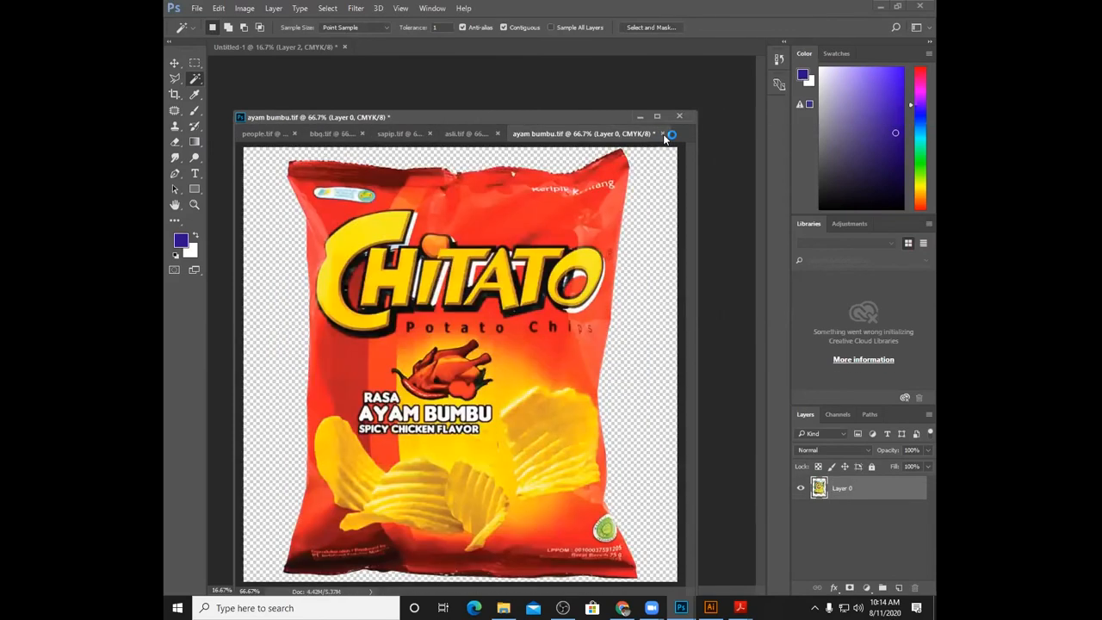
{"action": "left_click", "coordinate": [471, 222]}
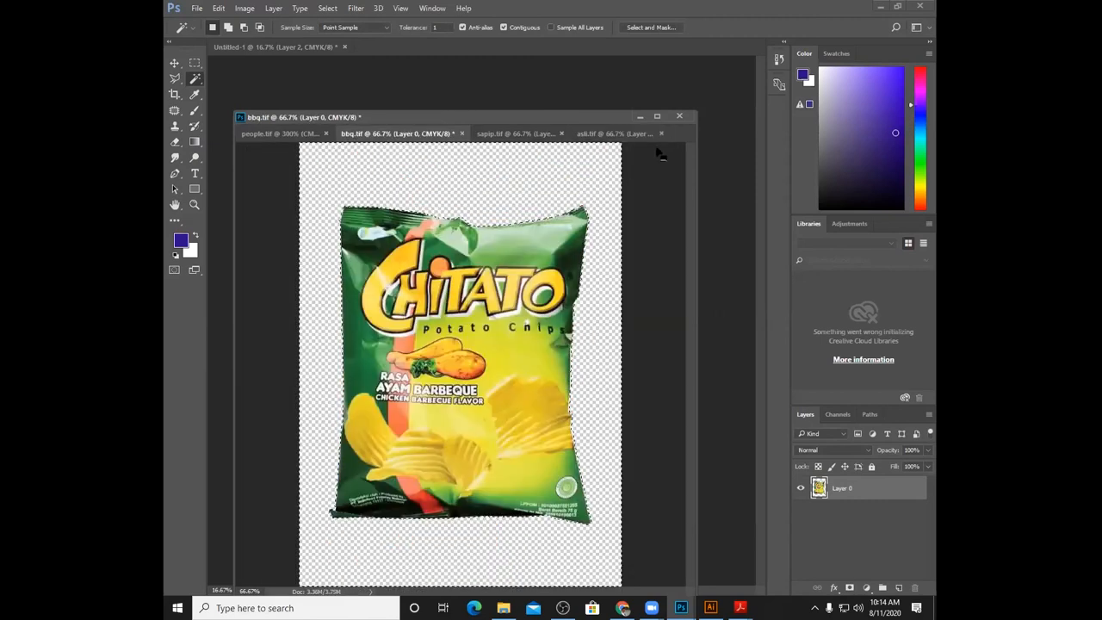
{"action": "left_click", "coordinate": [661, 134]}
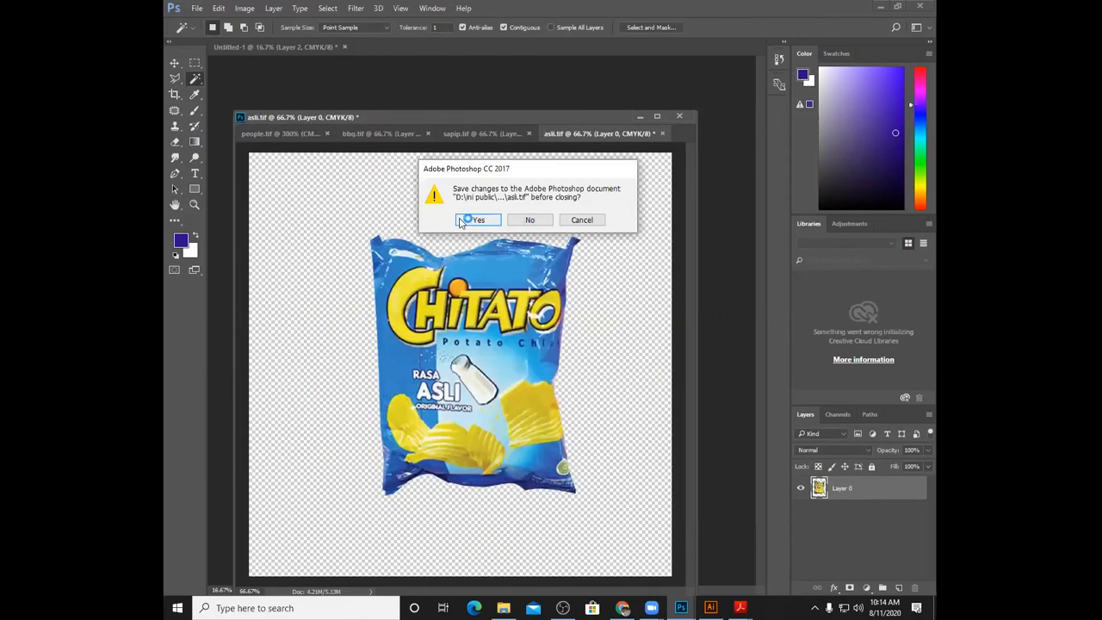
{"action": "left_click", "coordinate": [460, 220]}
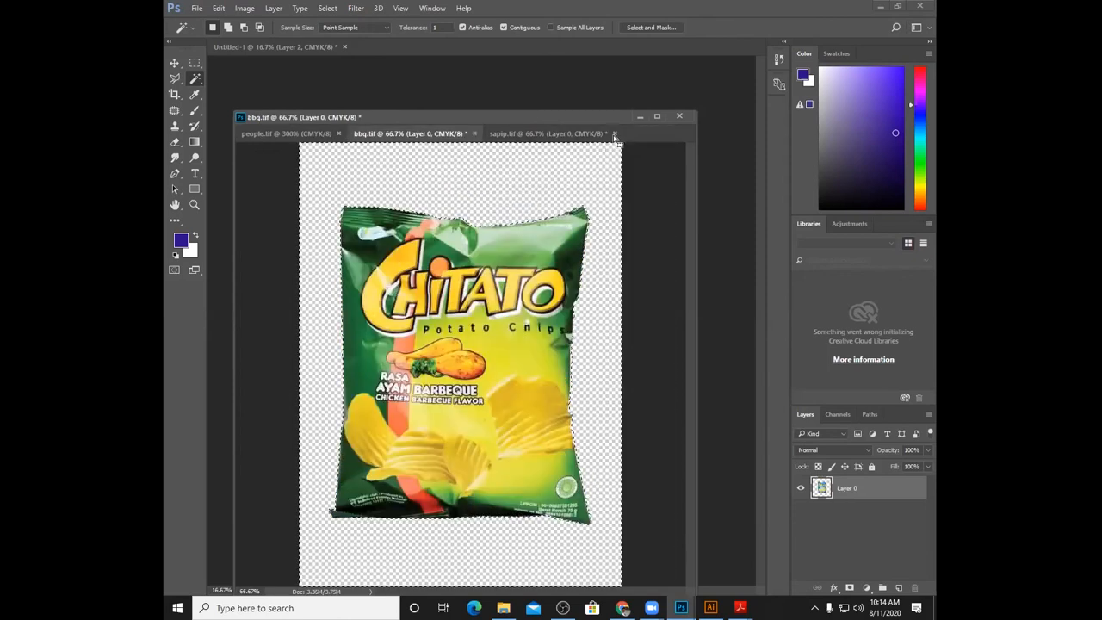
{"action": "left_click", "coordinate": [614, 134]}
{"action": "left_click", "coordinate": [474, 223]}
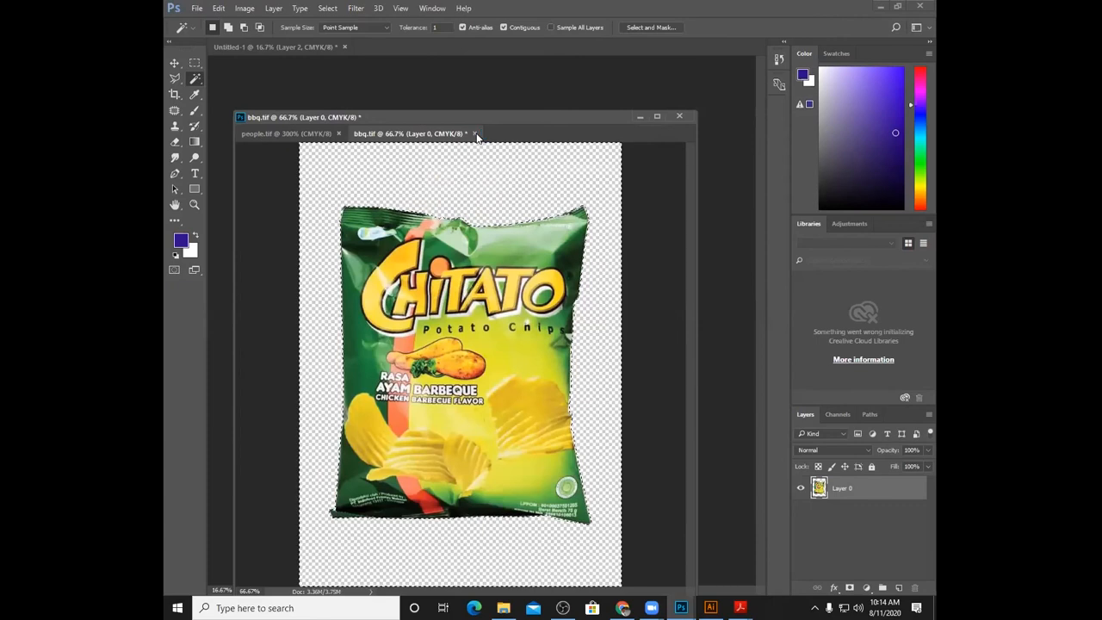
{"action": "left_click", "coordinate": [474, 134]}
{"action": "left_click", "coordinate": [478, 221]}
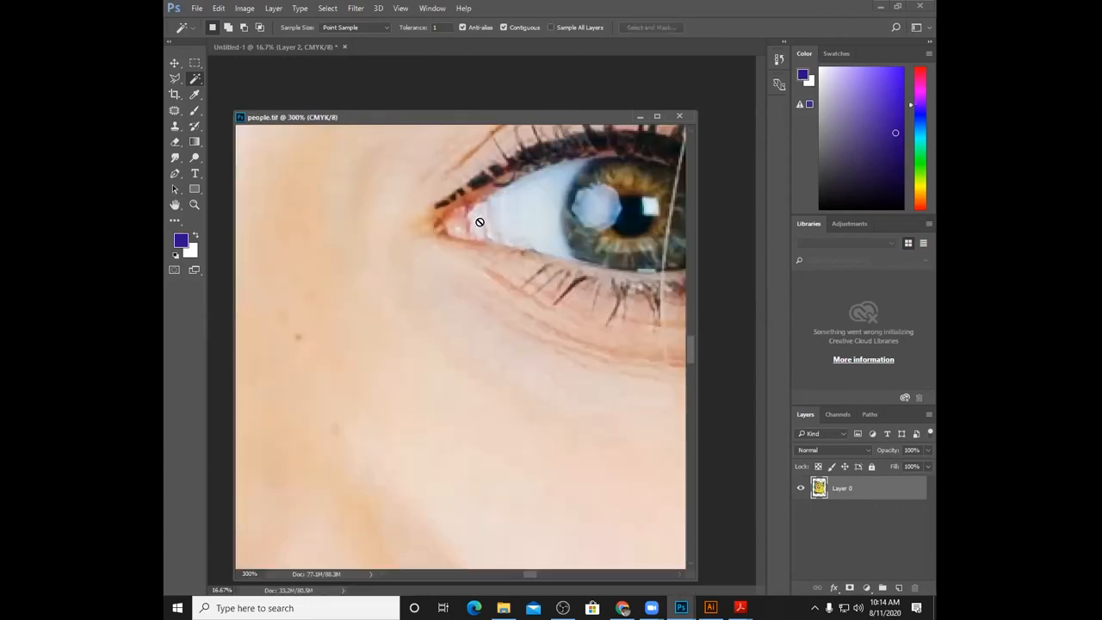
- Close people.tif and the Untitled-1 document, discarding the unsaved changes in Untitled-1
{"action": "left_click", "coordinate": [680, 117]}
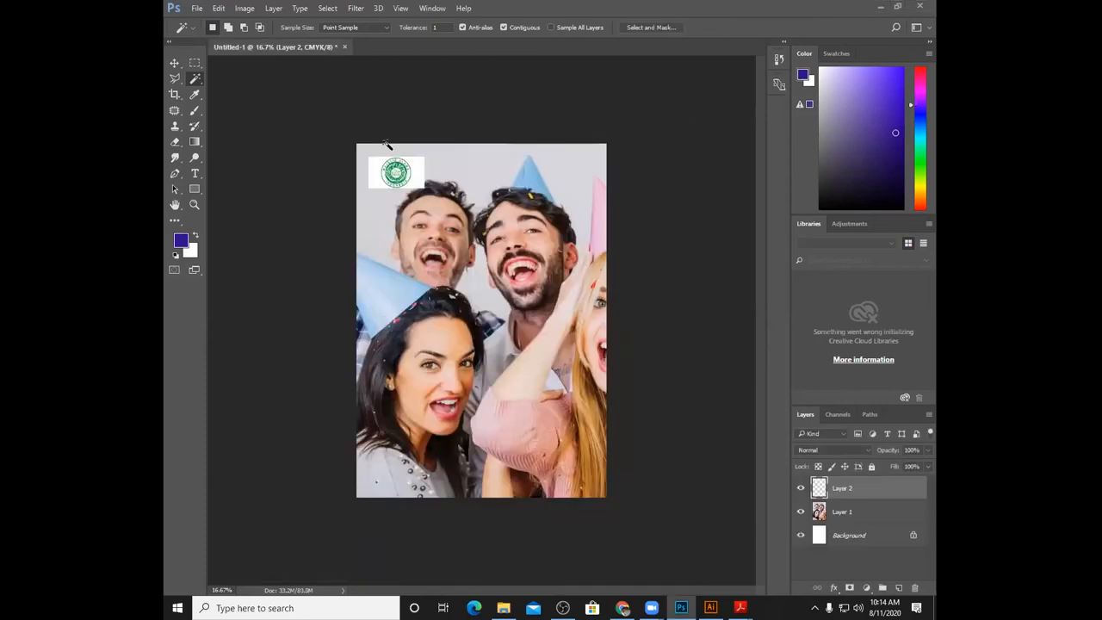
{"action": "left_click", "coordinate": [344, 47]}
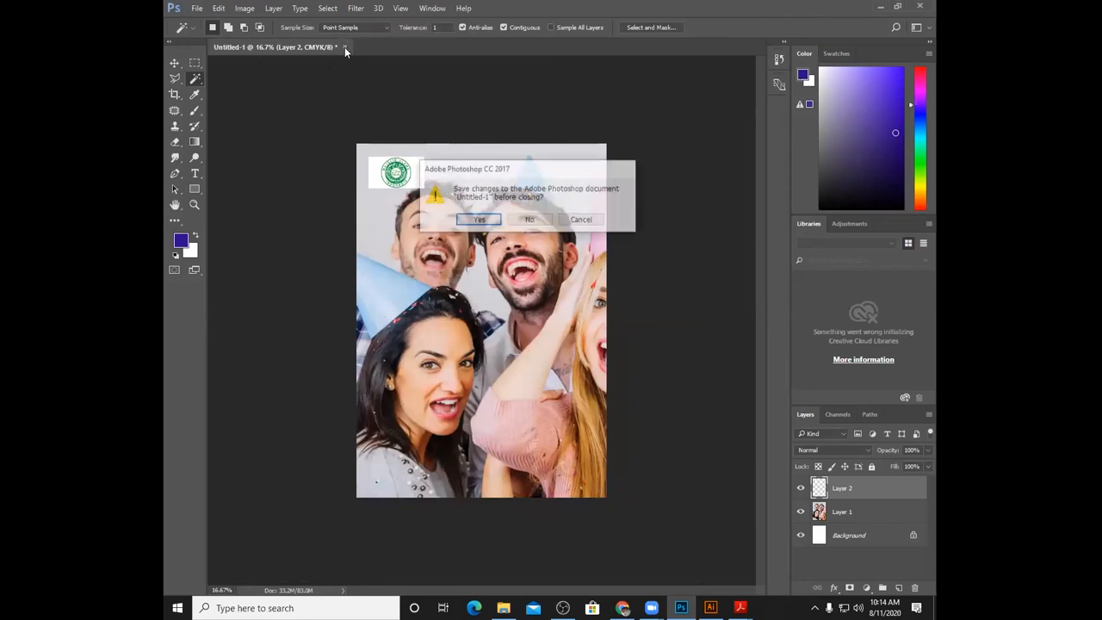
{"action": "left_click", "coordinate": [533, 221]}
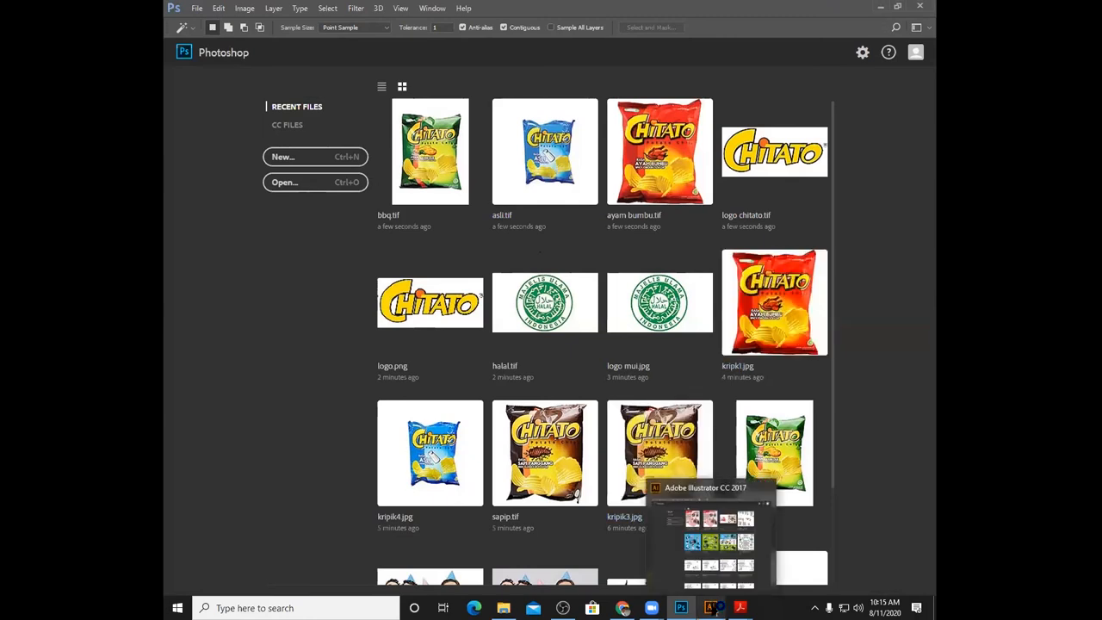
- Switch to Illustrator and create a portrait A4 print document measured in millimetres (210 x 297) with CMYK color
{"action": "left_click", "coordinate": [714, 607]}
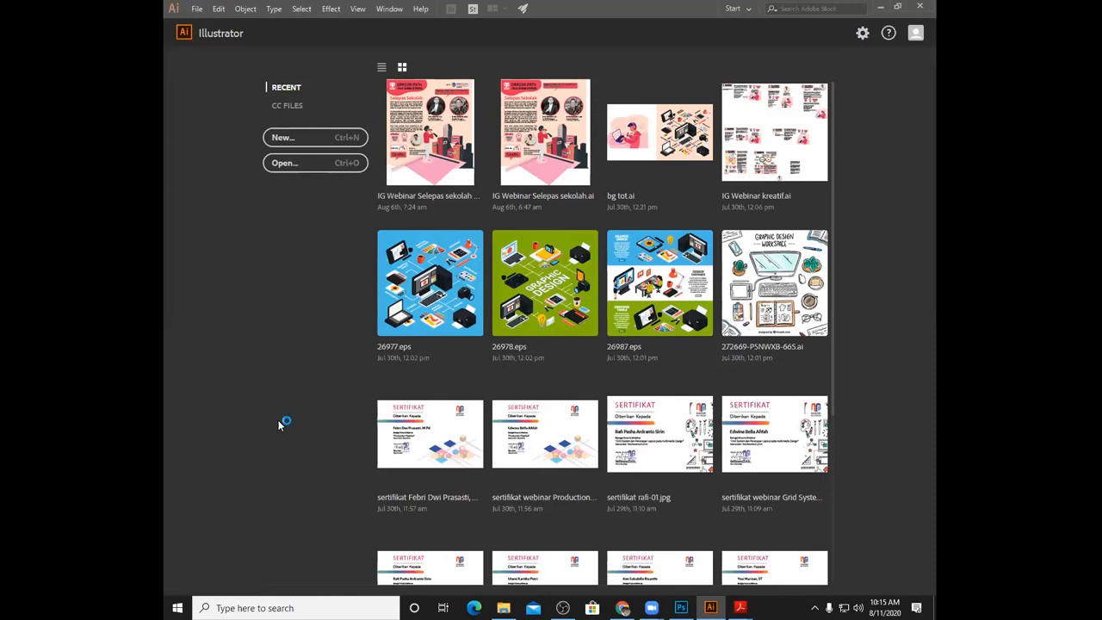
{"action": "left_click", "coordinate": [294, 142]}
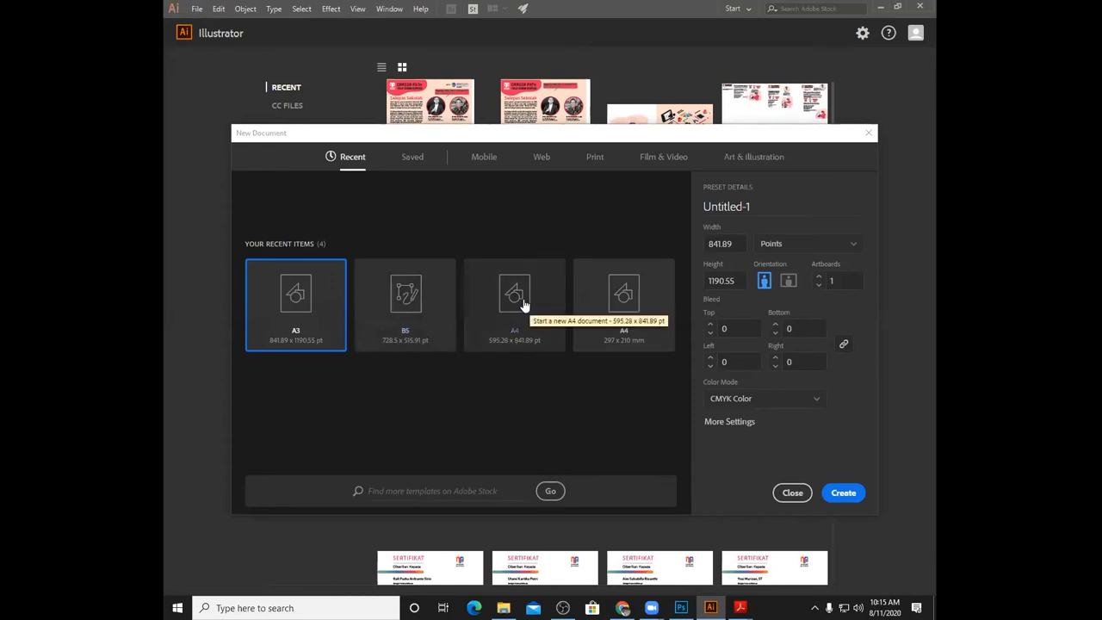
{"action": "left_click", "coordinate": [600, 156]}
{"action": "left_click", "coordinate": [422, 274]}
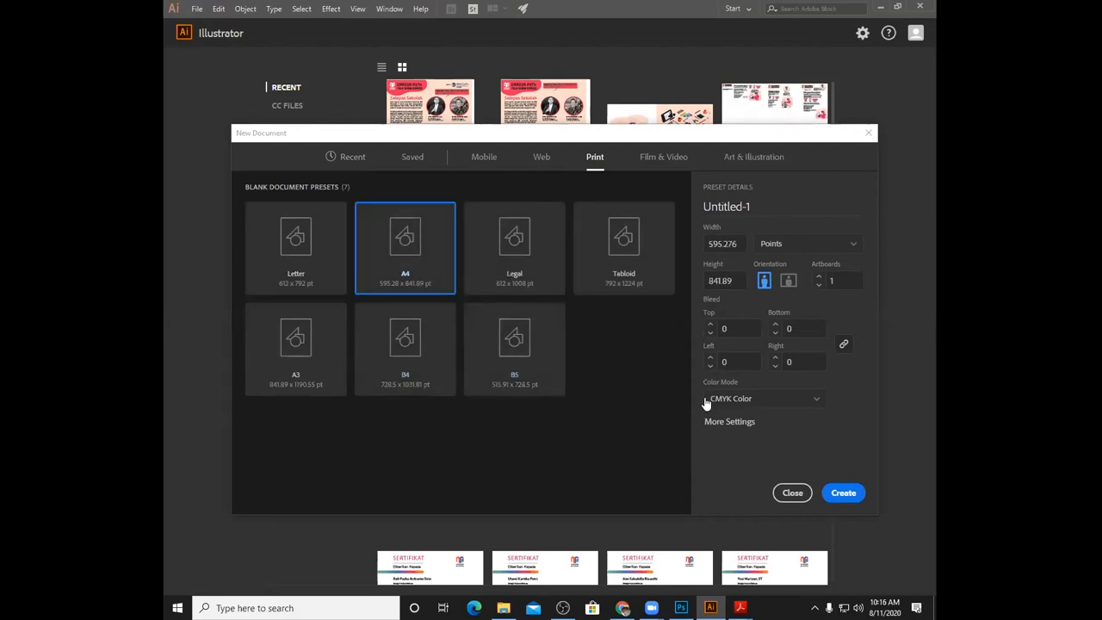
{"action": "left_click", "coordinate": [854, 245]}
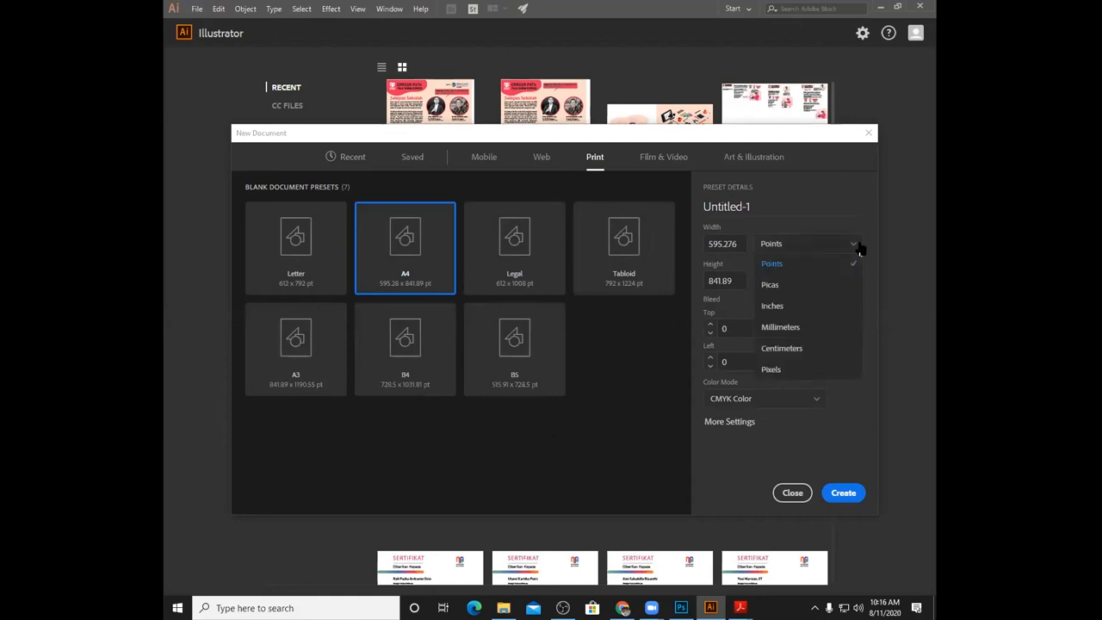
{"action": "left_click", "coordinate": [839, 328]}
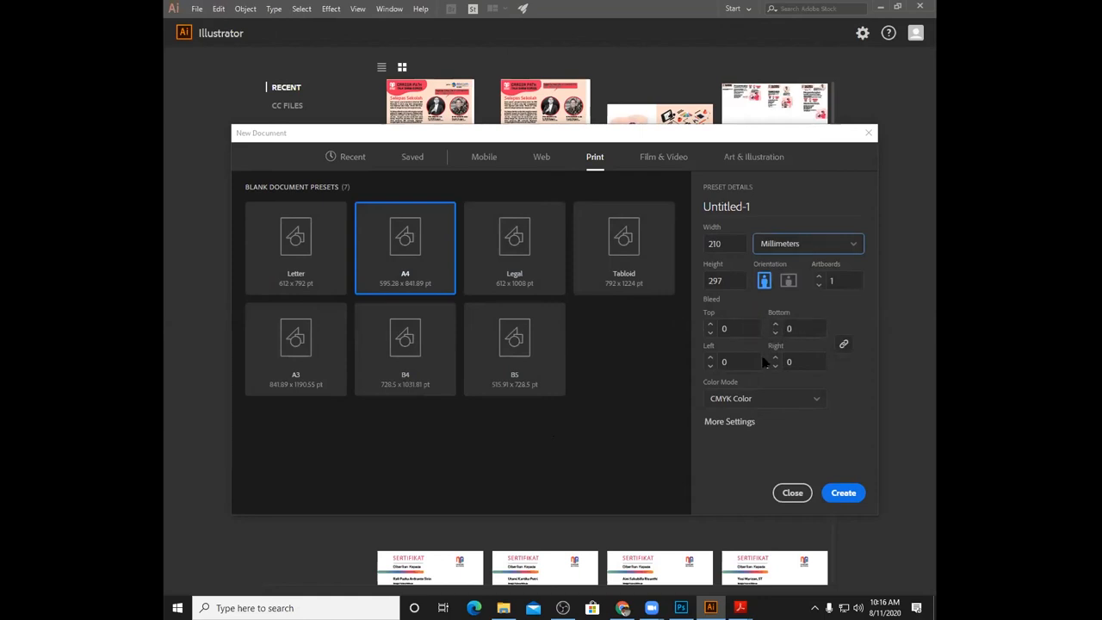
{"action": "left_click", "coordinate": [734, 424]}
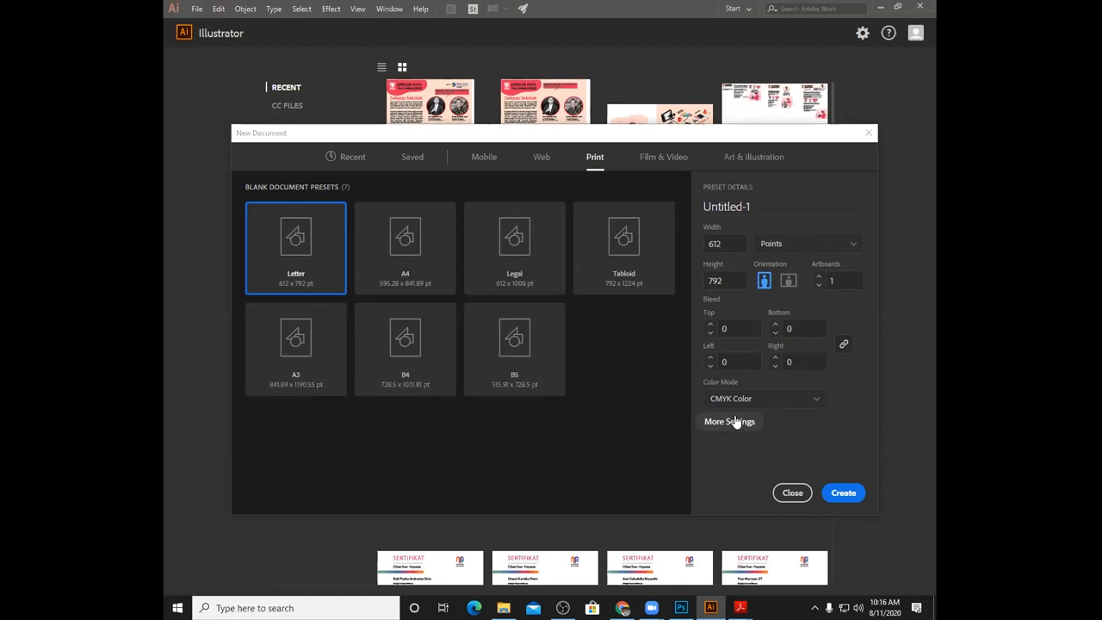
{"action": "left_click", "coordinate": [401, 265]}
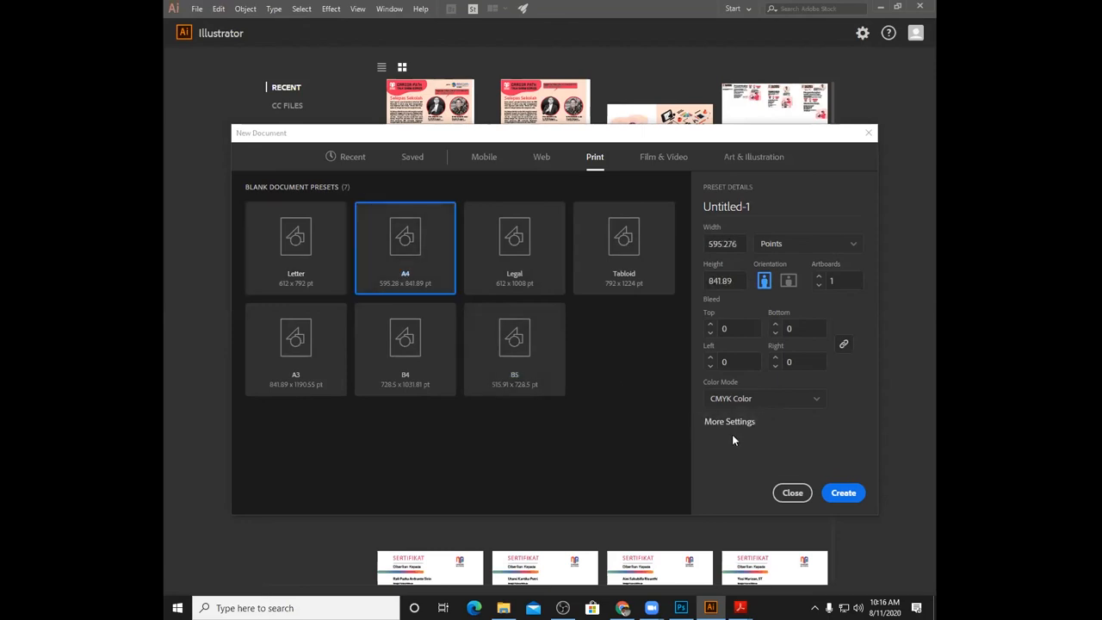
{"action": "left_click", "coordinate": [855, 248]}
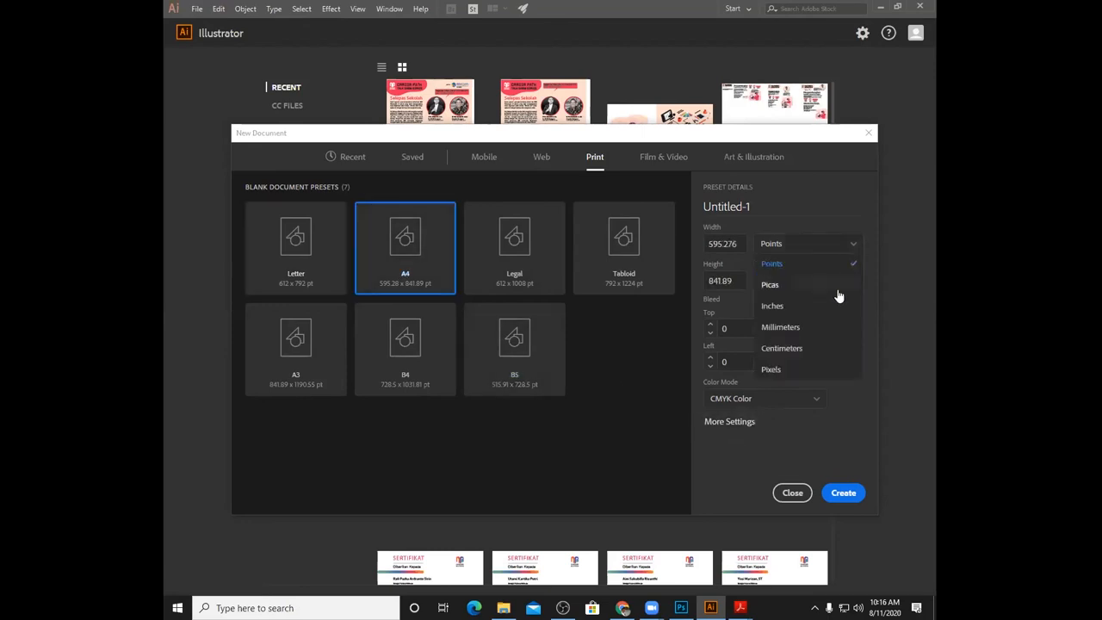
{"action": "left_click", "coordinate": [833, 327]}
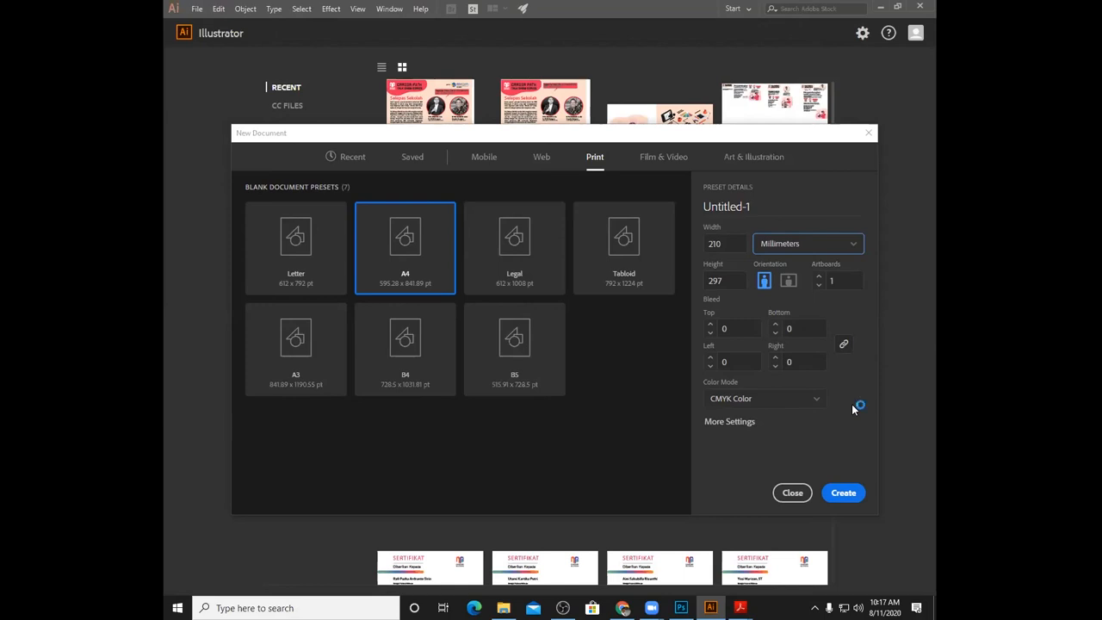
{"action": "left_click", "coordinate": [843, 495]}
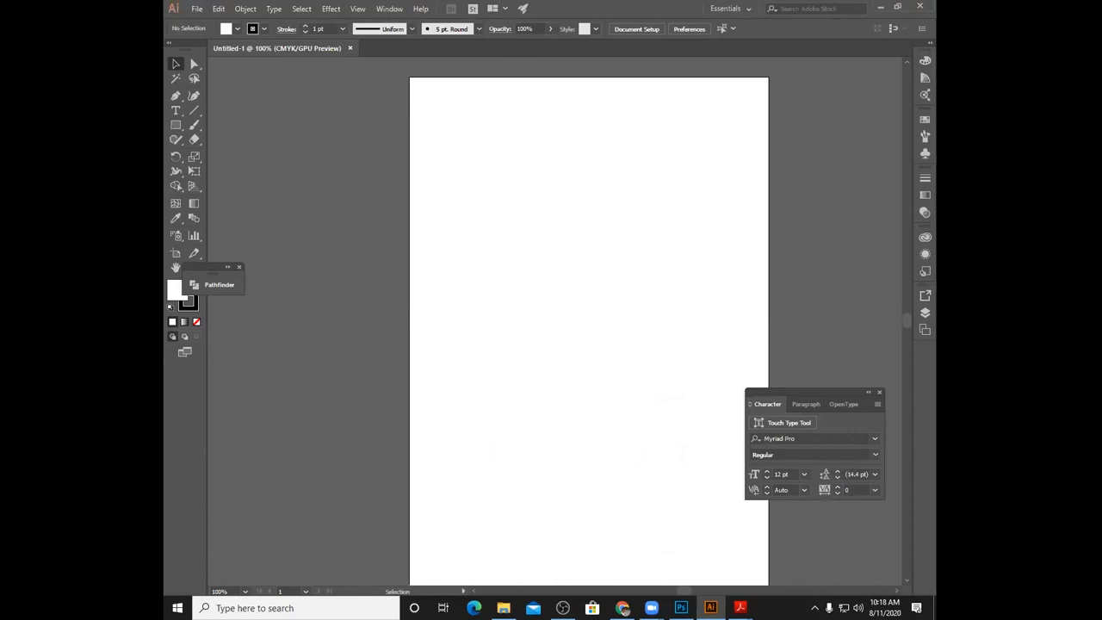
- Move the floating Pathfinder panel off the toolbox, placing it just beside the artboard's upper-left corner
{"action": "key", "text": "alt+Tab"}
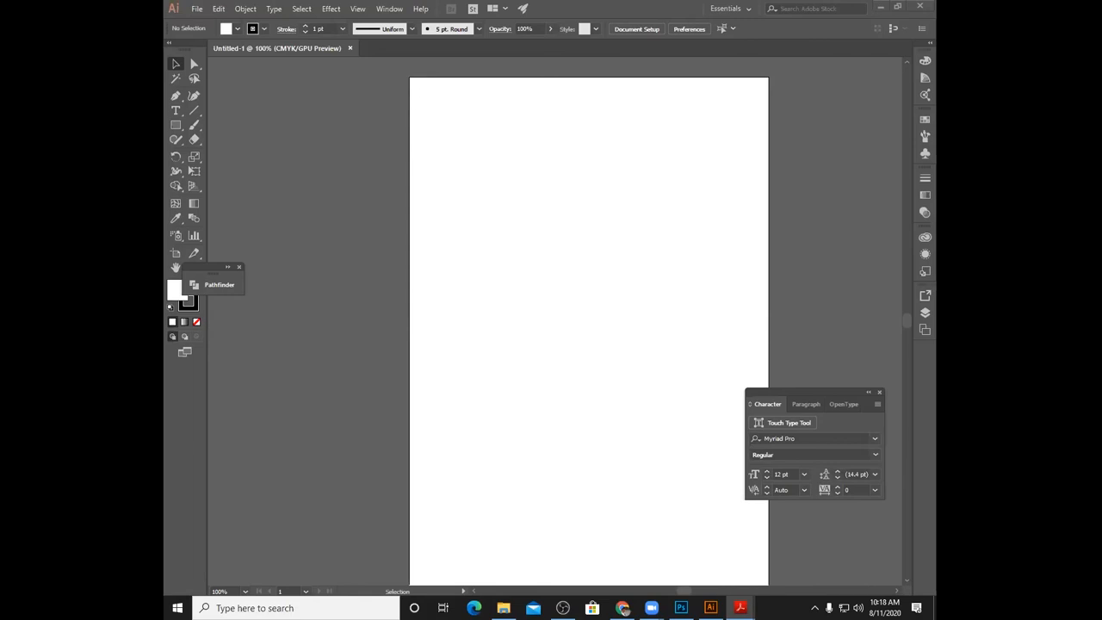
{"action": "left_click", "coordinate": [333, 211]}
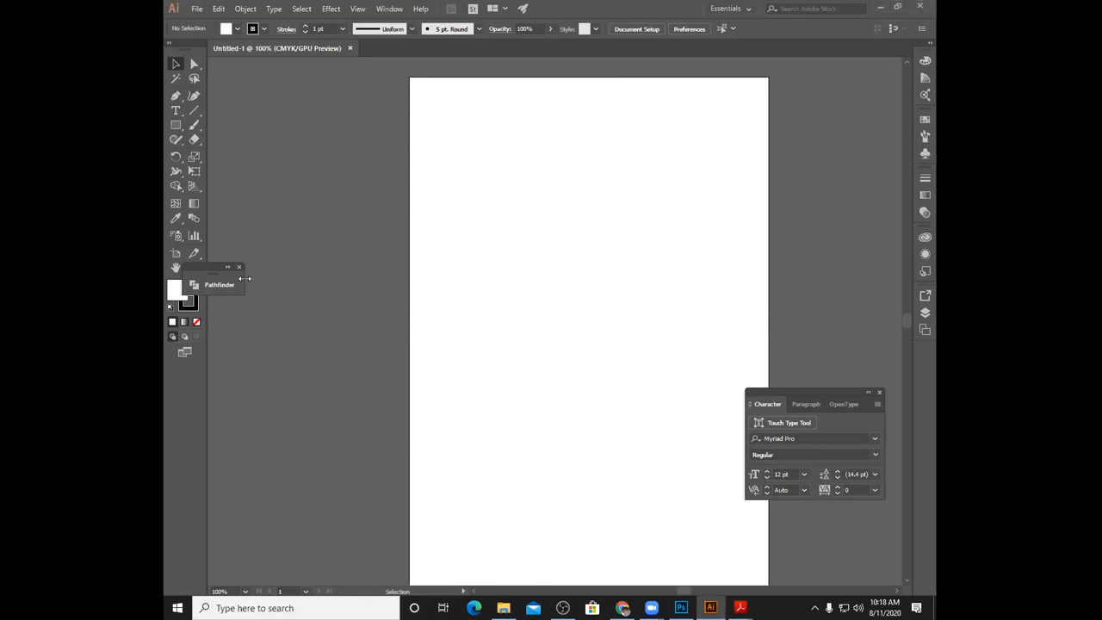
{"action": "left_click_drag", "start_coordinate": [214, 274], "coordinate": [370, 95]}
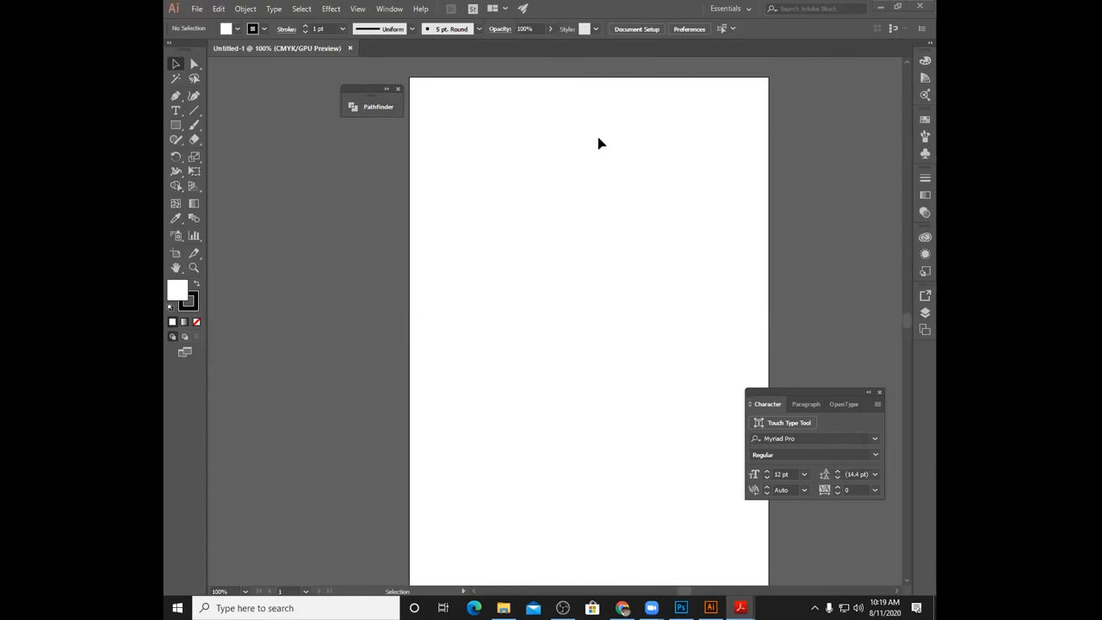
- Draw a small upright rectangle near the artboard's upper-left area and swap its fill and stroke to make it black
{"action": "double_click", "coordinate": [180, 296]}
{"action": "left_click", "coordinate": [176, 126]}
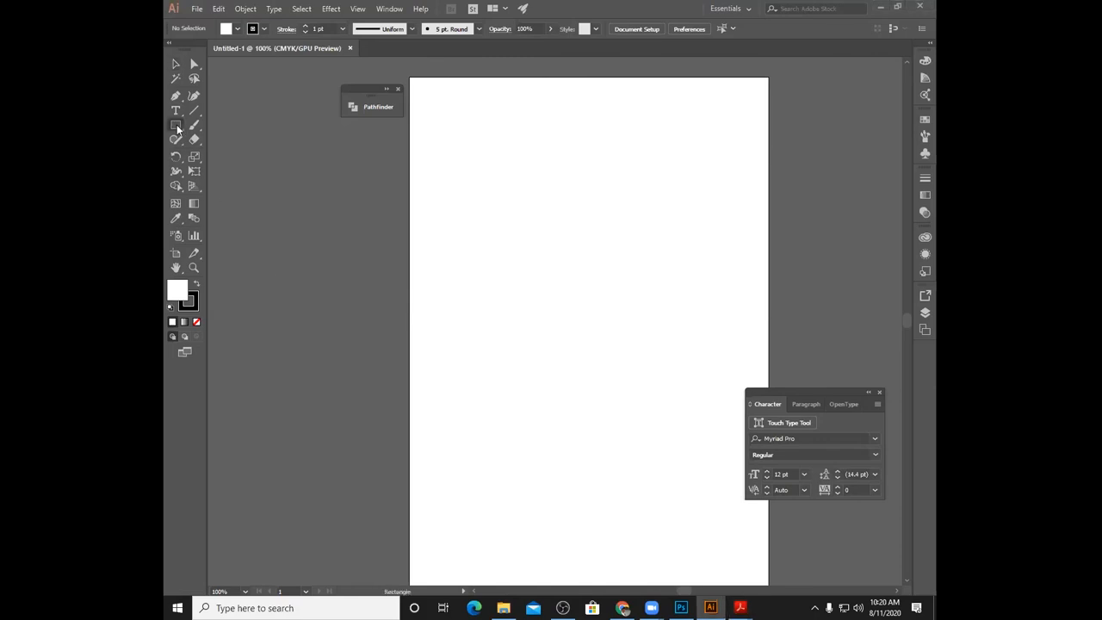
{"action": "left_click_drag", "start_coordinate": [177, 127], "coordinate": [207, 124]}
{"action": "left_click_drag", "start_coordinate": [451, 158], "coordinate": [517, 239]}
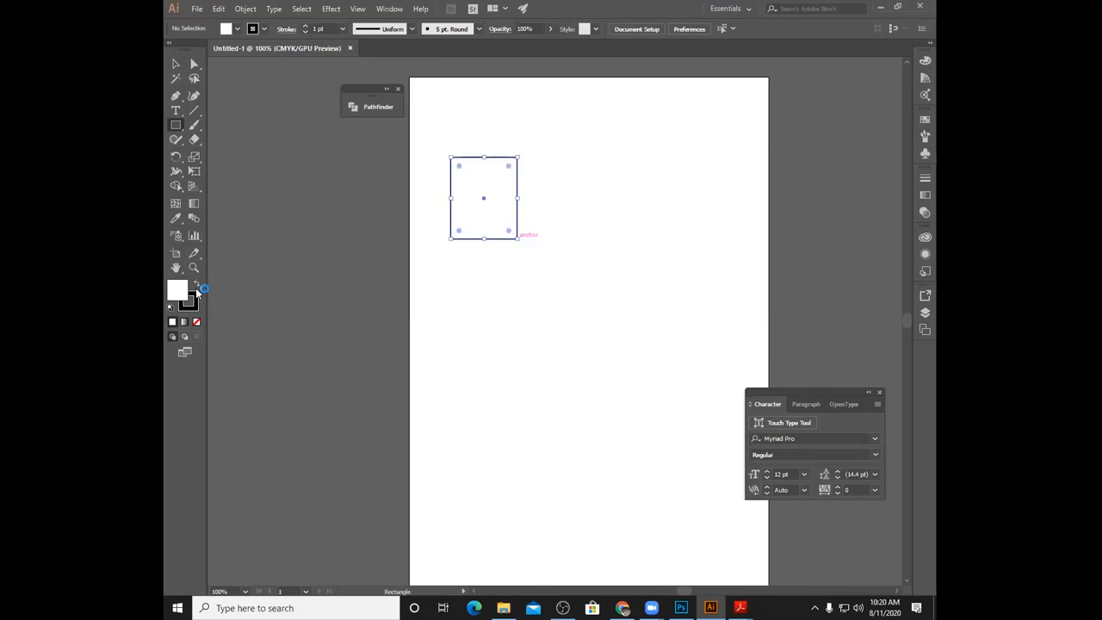
{"action": "left_click", "coordinate": [196, 288]}
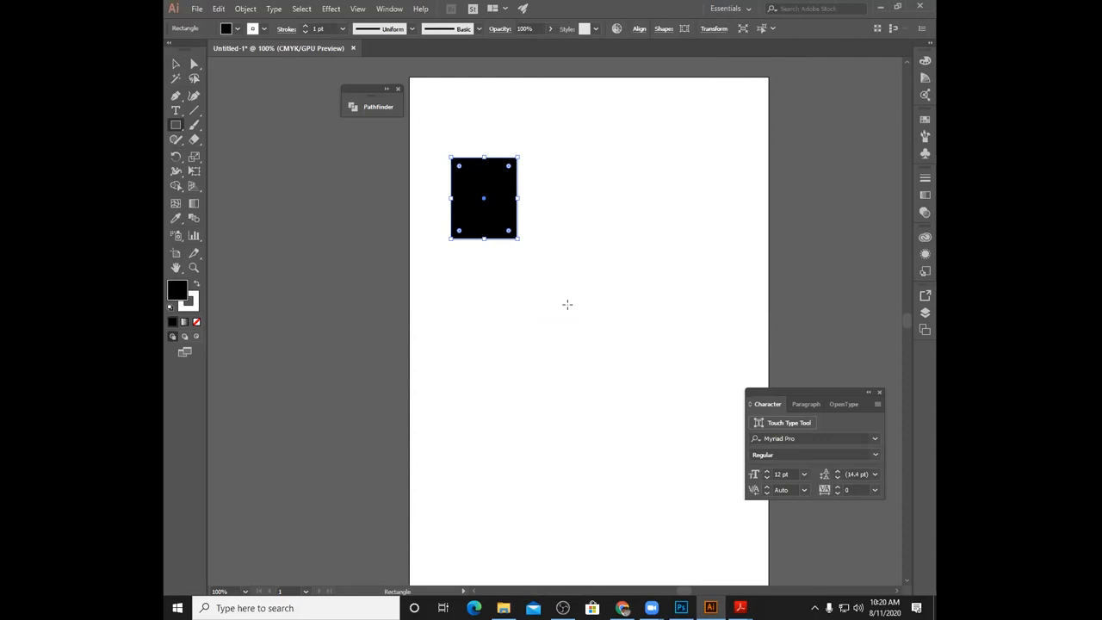
- Draw a black circle overlapping the lower-right corner of the rectangle
{"action": "left_click", "coordinate": [176, 64]}
{"action": "key", "text": "ctrl+plus"}
{"action": "key", "text": "ctrl+plus"}
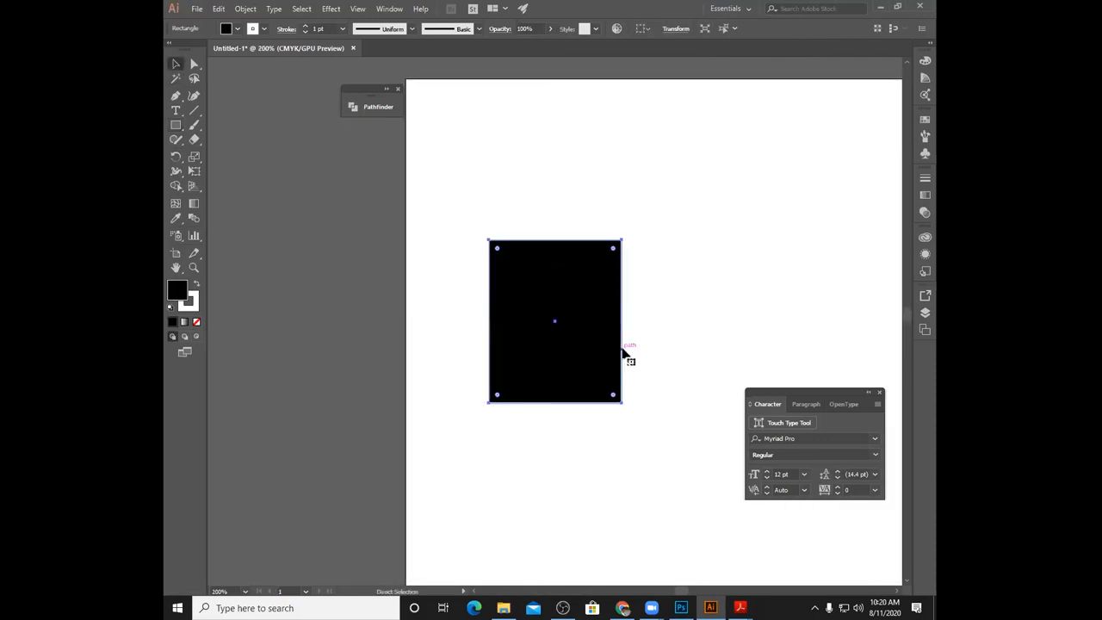
{"action": "left_click_drag", "start_coordinate": [668, 344], "coordinate": [525, 255]}
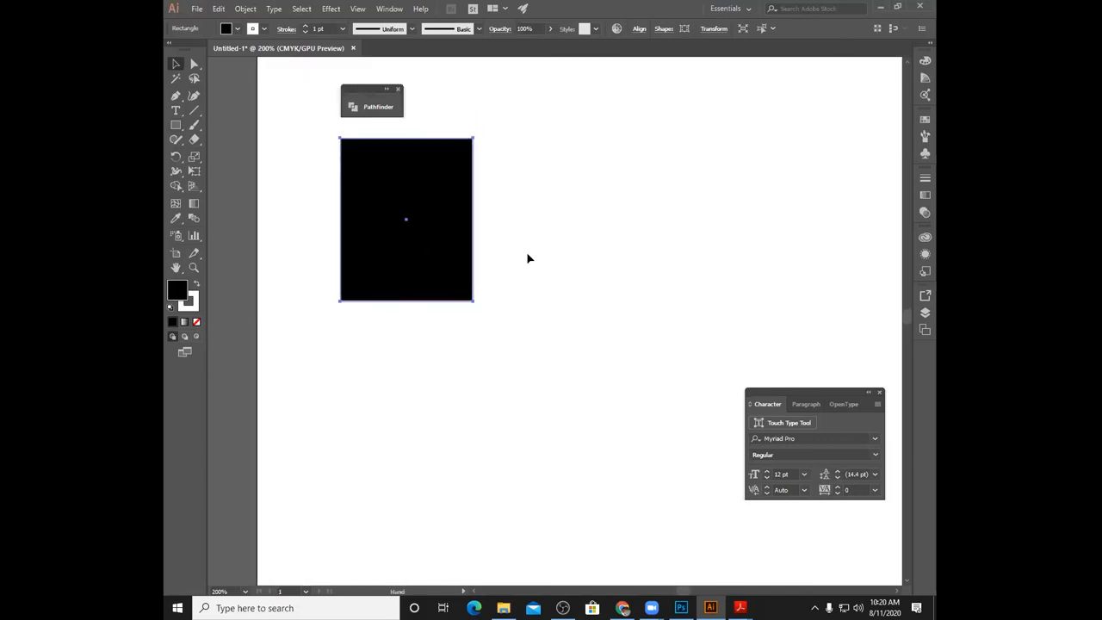
{"action": "left_click", "coordinate": [176, 125]}
{"action": "key", "text": "l"}
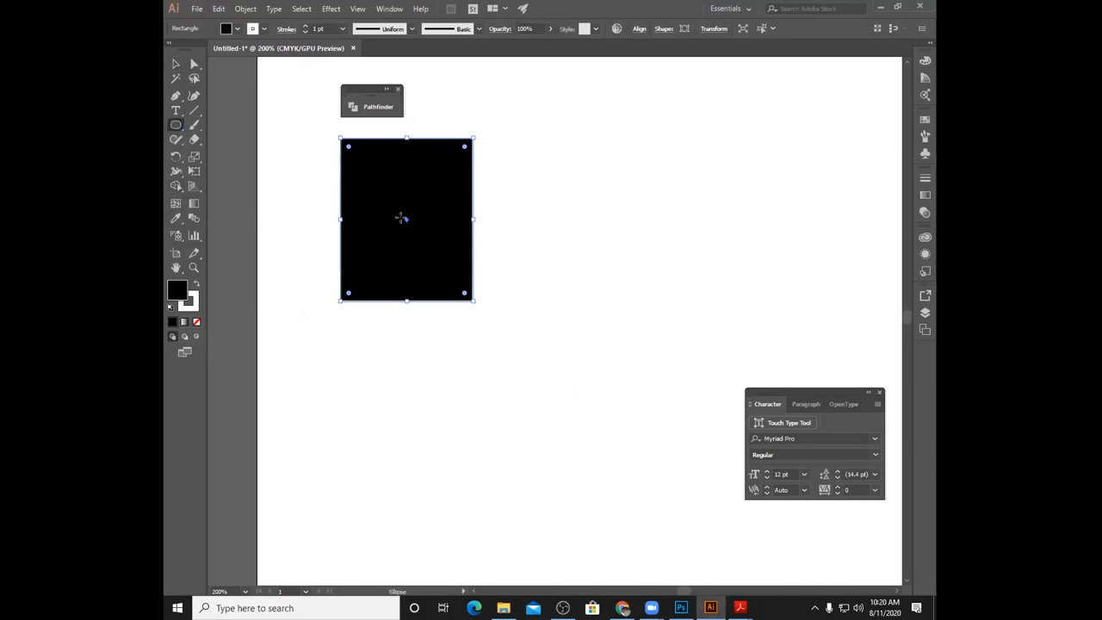
{"action": "left_click_drag", "start_coordinate": [398, 213], "coordinate": [548, 381]}
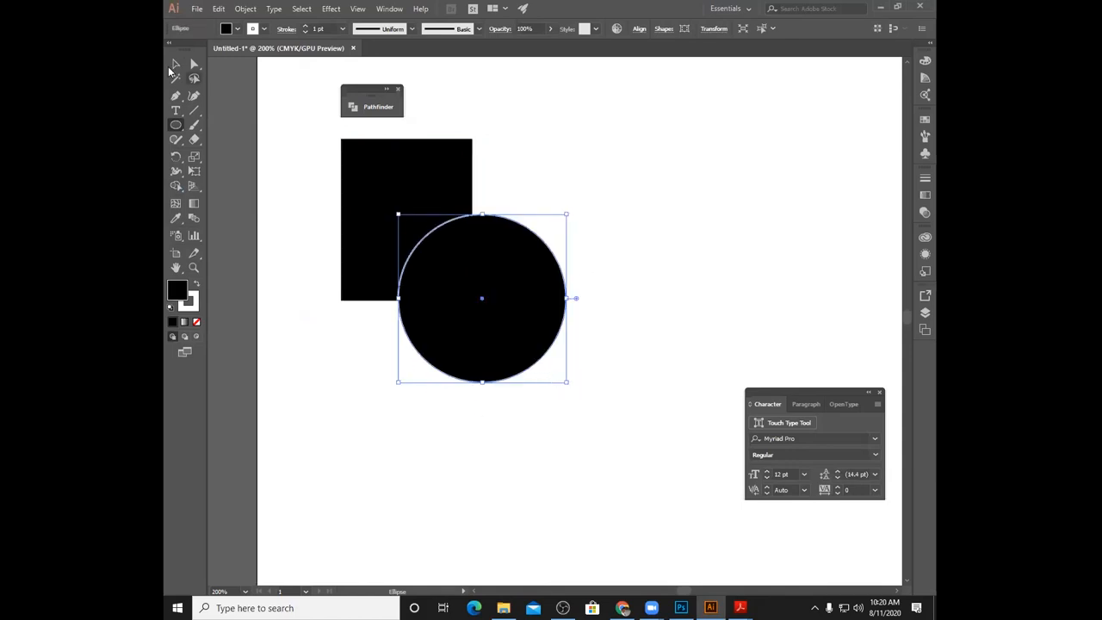
- Select both the rectangle and the circle, move the Pathfinder panel clear of them and expand it
{"action": "left_click", "coordinate": [176, 64]}
{"action": "left_click_drag", "start_coordinate": [325, 131], "coordinate": [606, 414]}
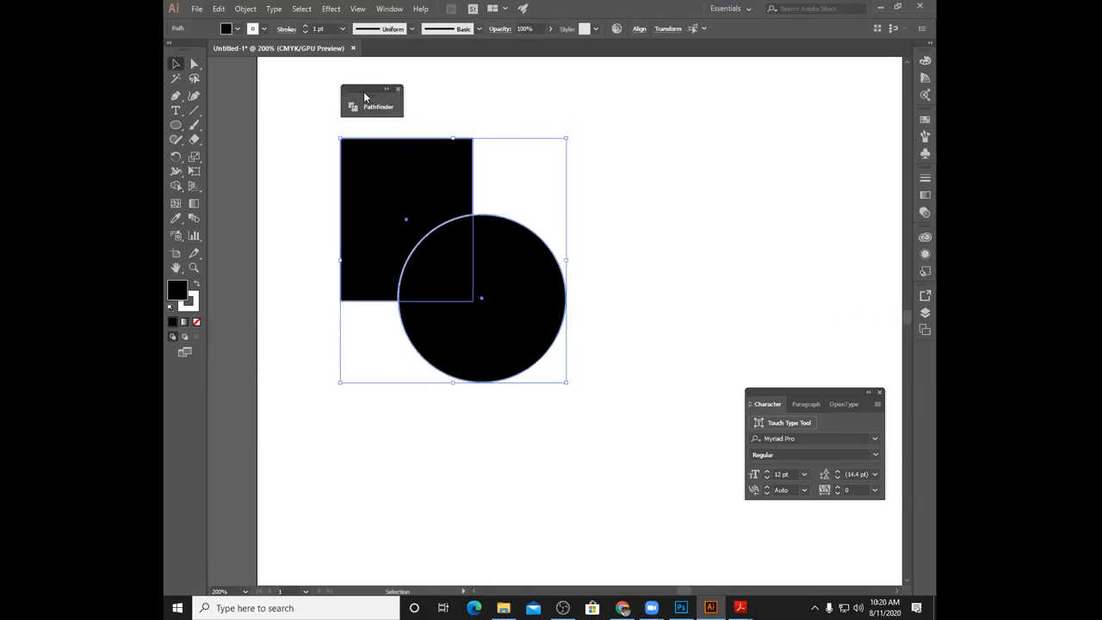
{"action": "left_click_drag", "start_coordinate": [363, 91], "coordinate": [712, 104]}
{"action": "left_click", "coordinate": [716, 117]}
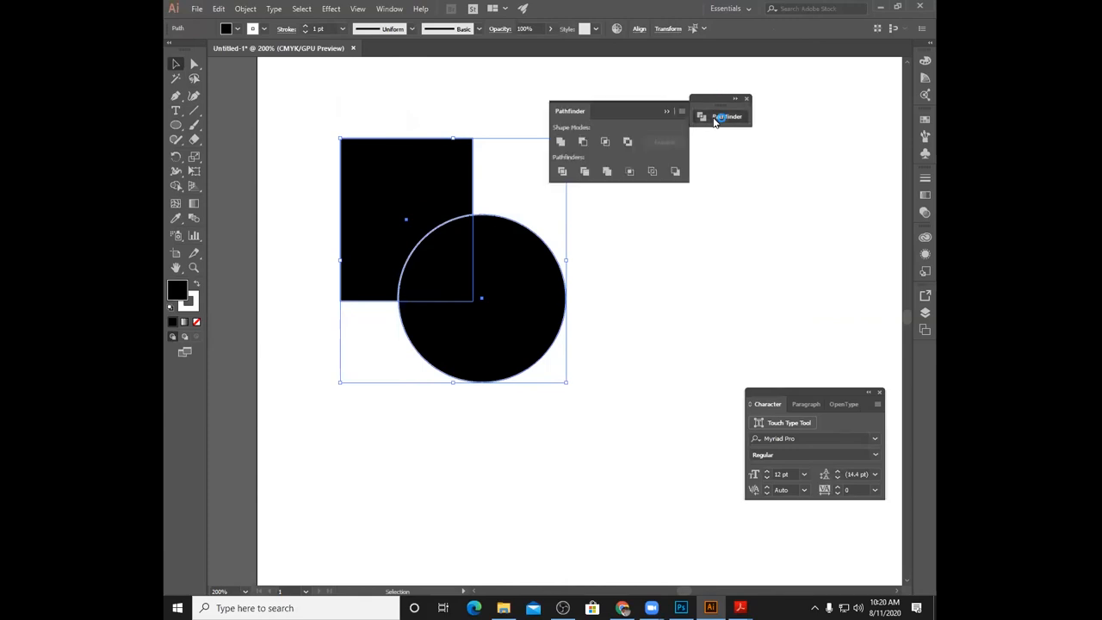
- Try the Minus Front, Intersect and Exclude shape modes on the overlapping rectangle and circle, undoing each one
{"action": "key", "text": "a"}
{"action": "key", "text": "v"}
{"action": "left_click", "coordinate": [583, 142]}
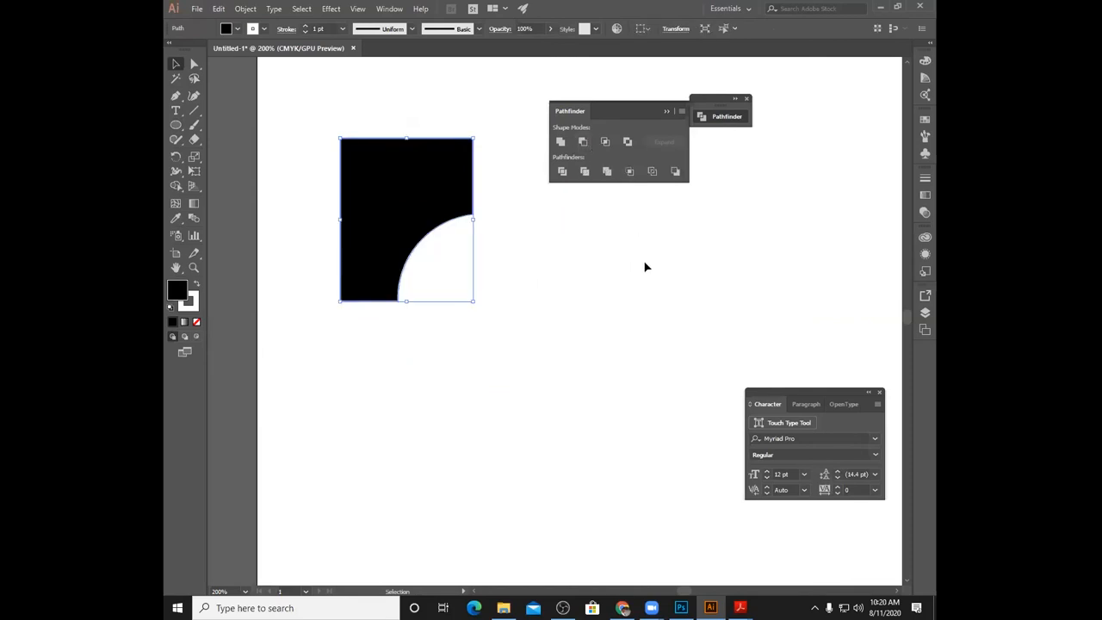
{"action": "key", "text": "ctrl+z"}
{"action": "left_click", "coordinate": [605, 142]}
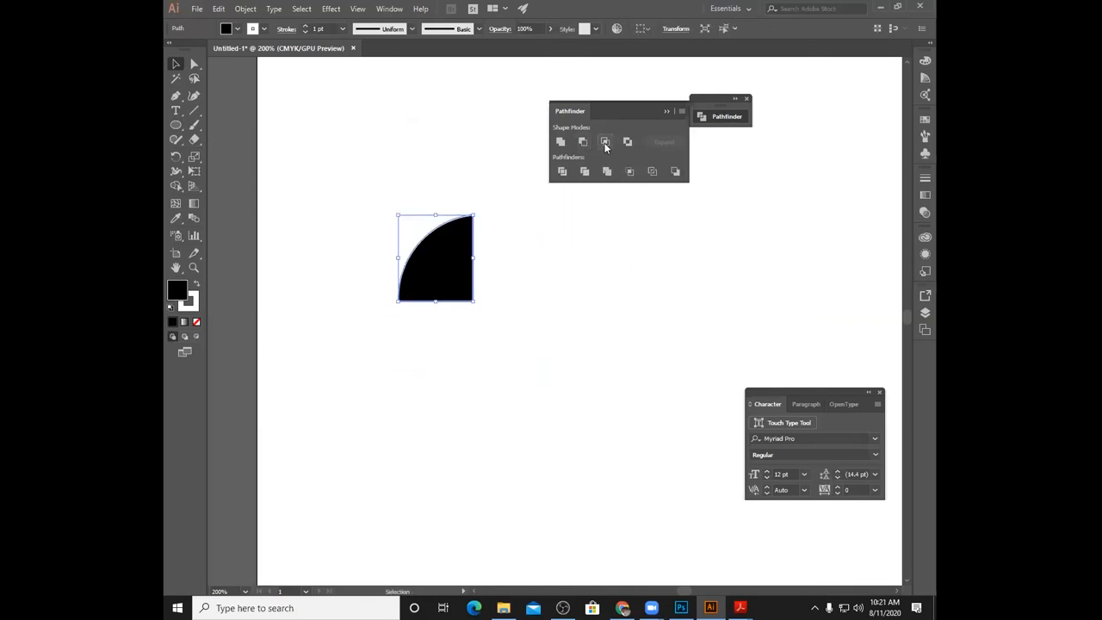
{"action": "key", "text": "ctrl+z"}
{"action": "left_click", "coordinate": [626, 142]}
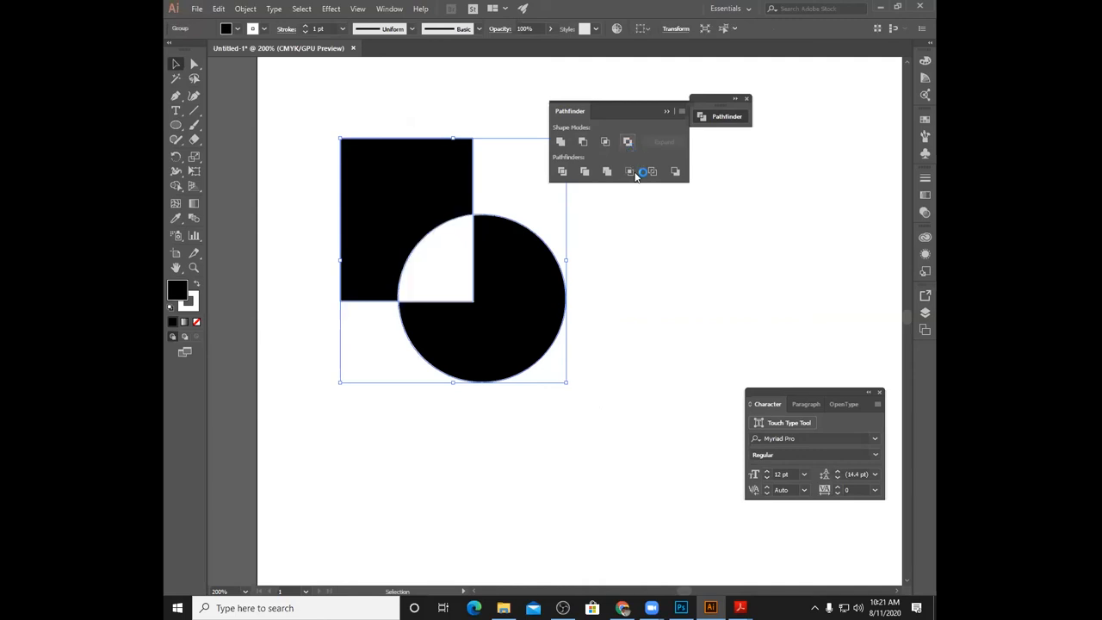
{"action": "key", "text": "a"}
{"action": "key", "text": "ctrl+z"}
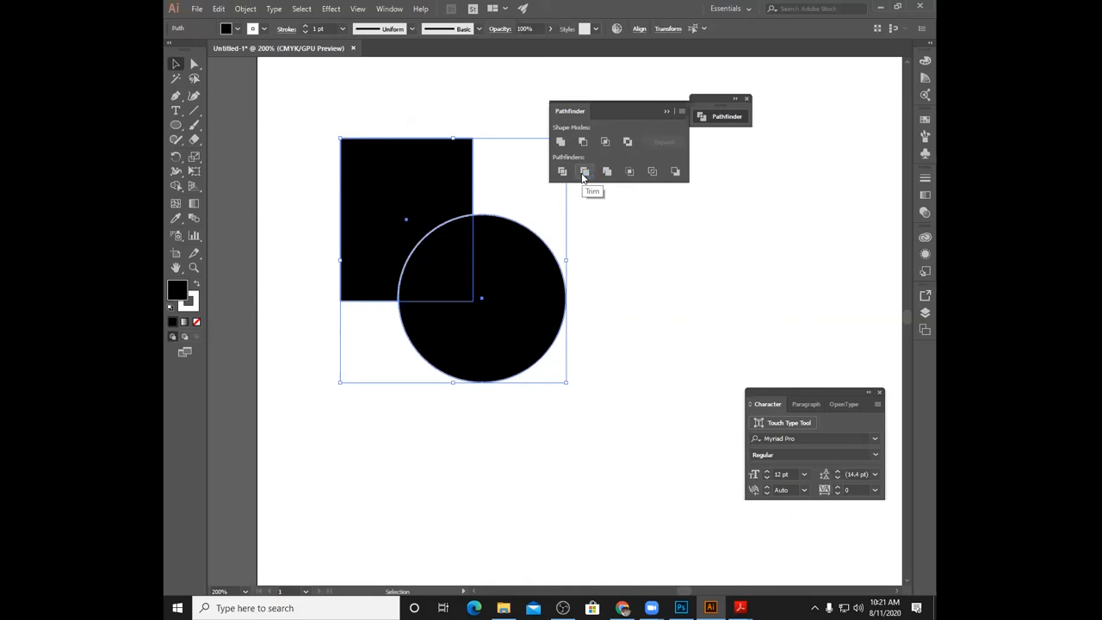
- Try moving the circle away from the rectangle, undo the move, and delete both shapes
{"action": "left_click", "coordinate": [631, 172]}
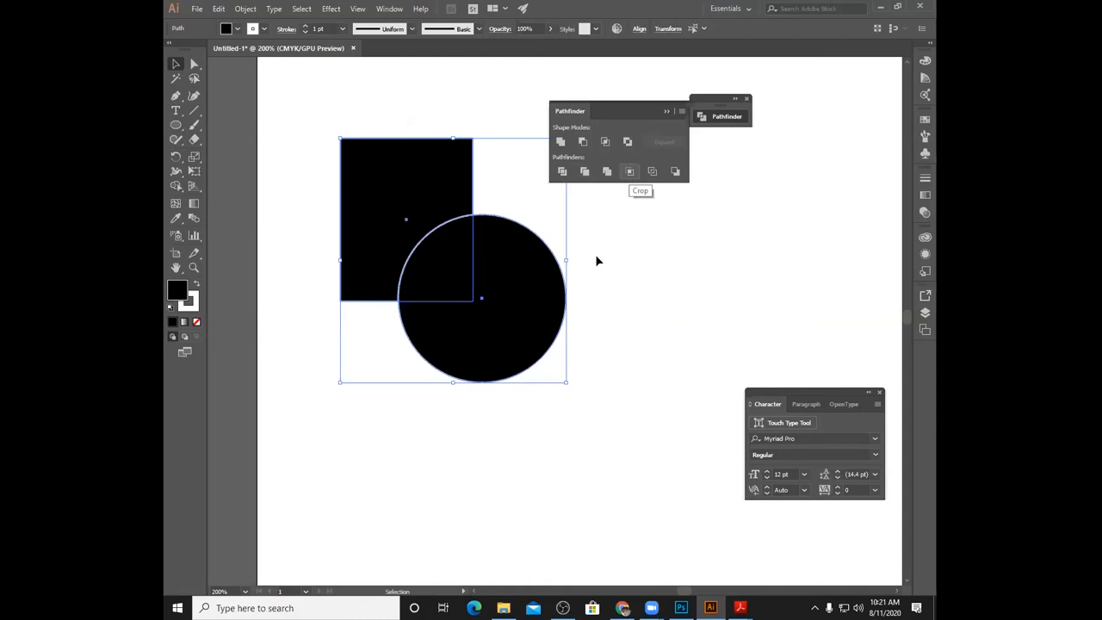
{"action": "left_click", "coordinate": [576, 336]}
{"action": "left_click_drag", "start_coordinate": [527, 329], "coordinate": [577, 373]}
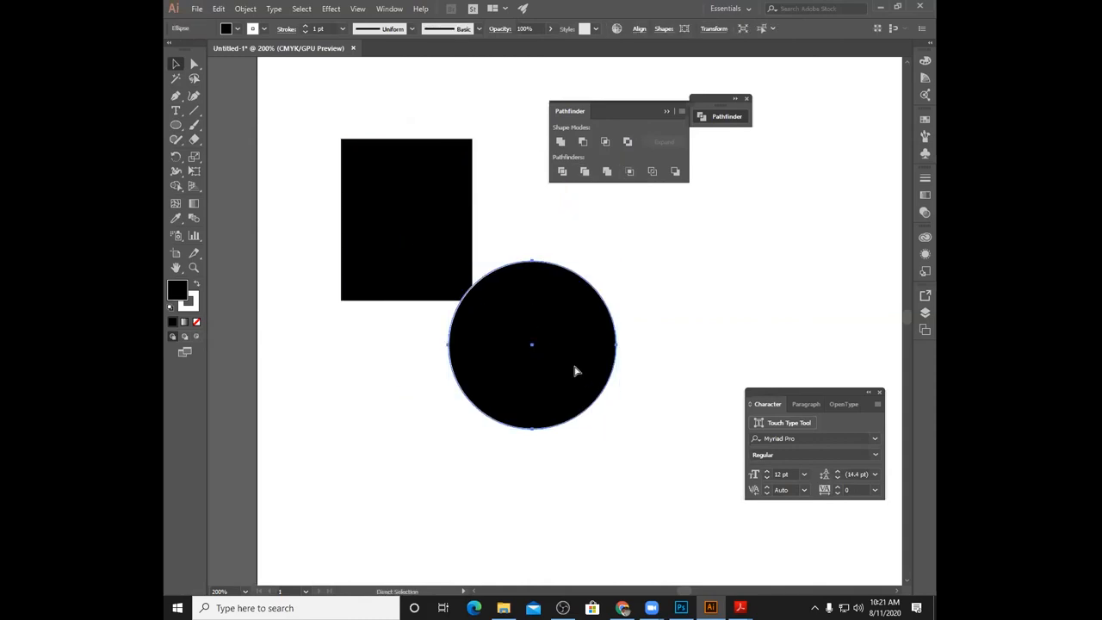
{"action": "key", "text": "ctrl+z"}
{"action": "left_click_drag", "start_coordinate": [303, 123], "coordinate": [603, 423]}
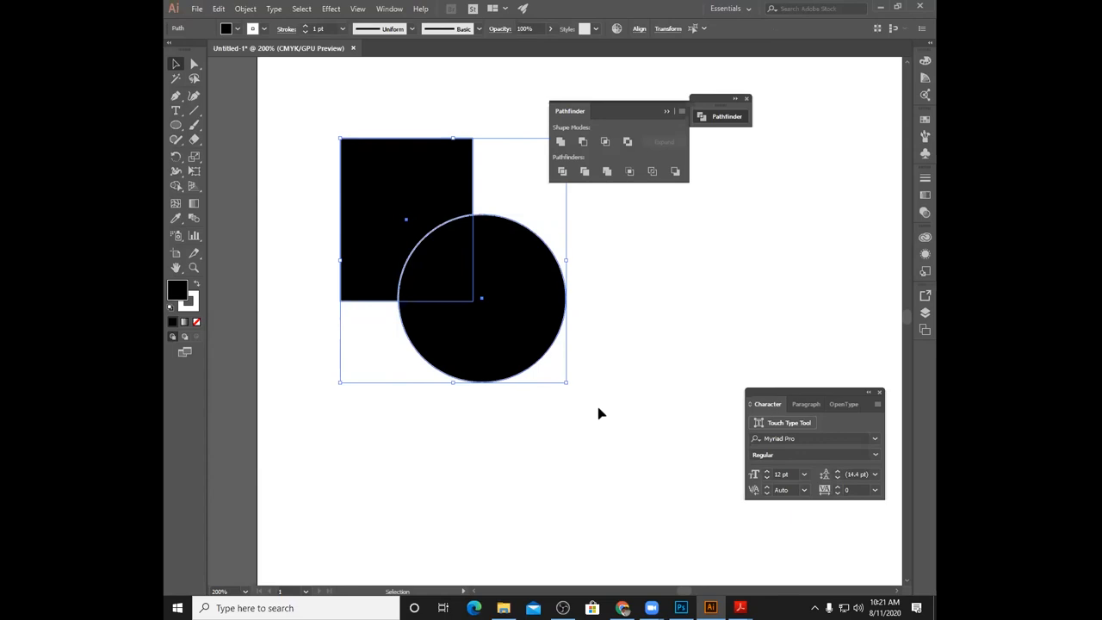
{"action": "key", "text": "Delete"}
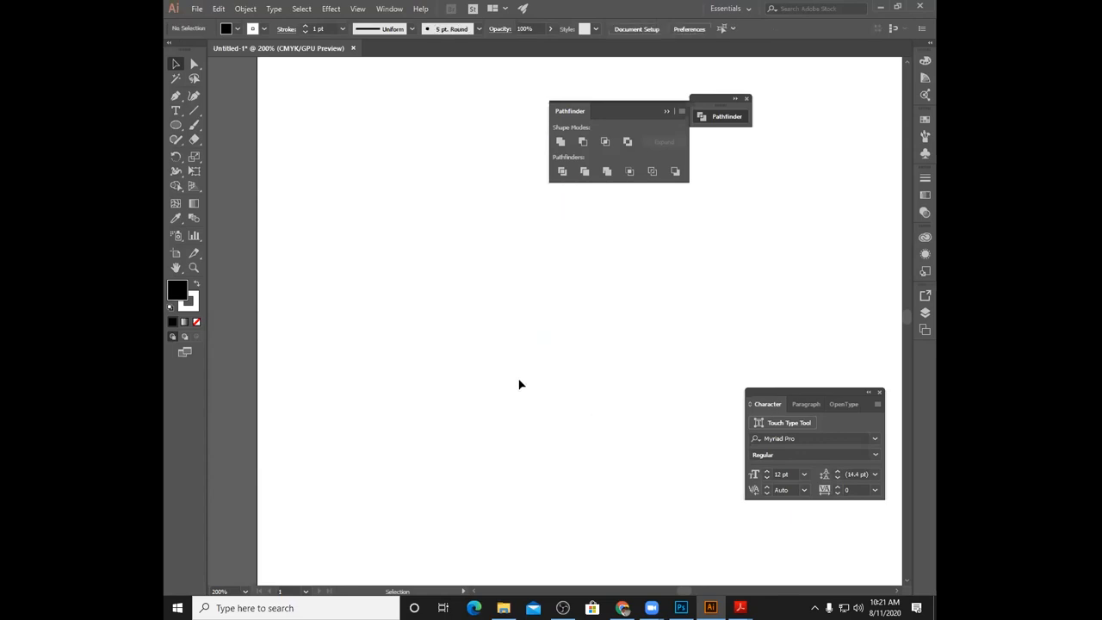
- Start placing an image and browse to the gambar kue folder within TOT KKNI LEVEL 2, MATERI TOT, Modul Pembuatan Brosur
{"action": "left_click", "coordinate": [198, 10]}
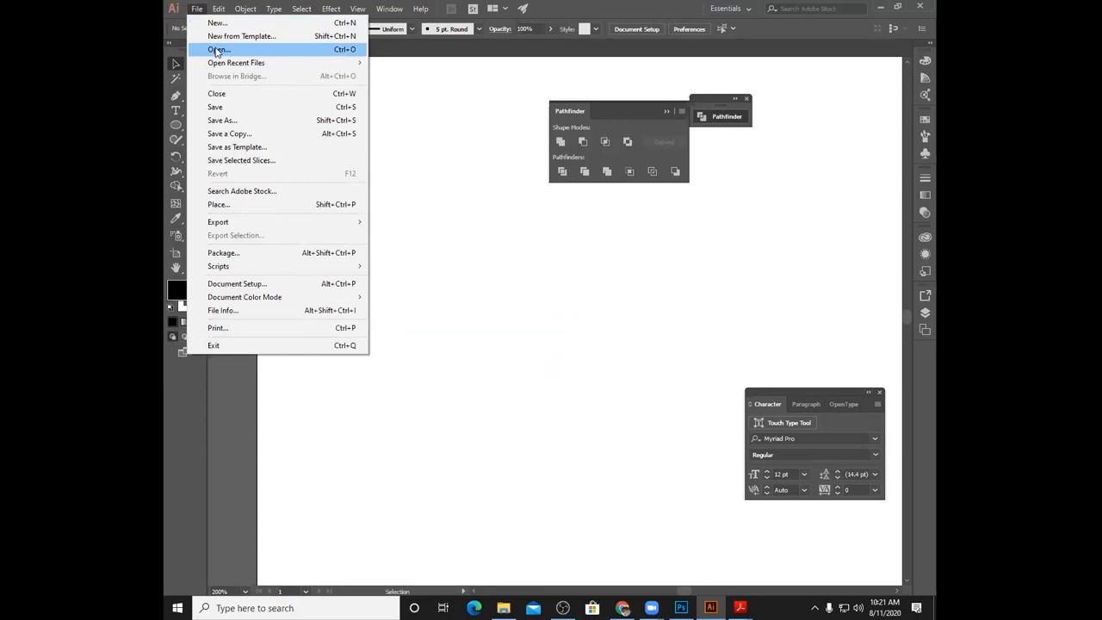
{"action": "left_click", "coordinate": [242, 206]}
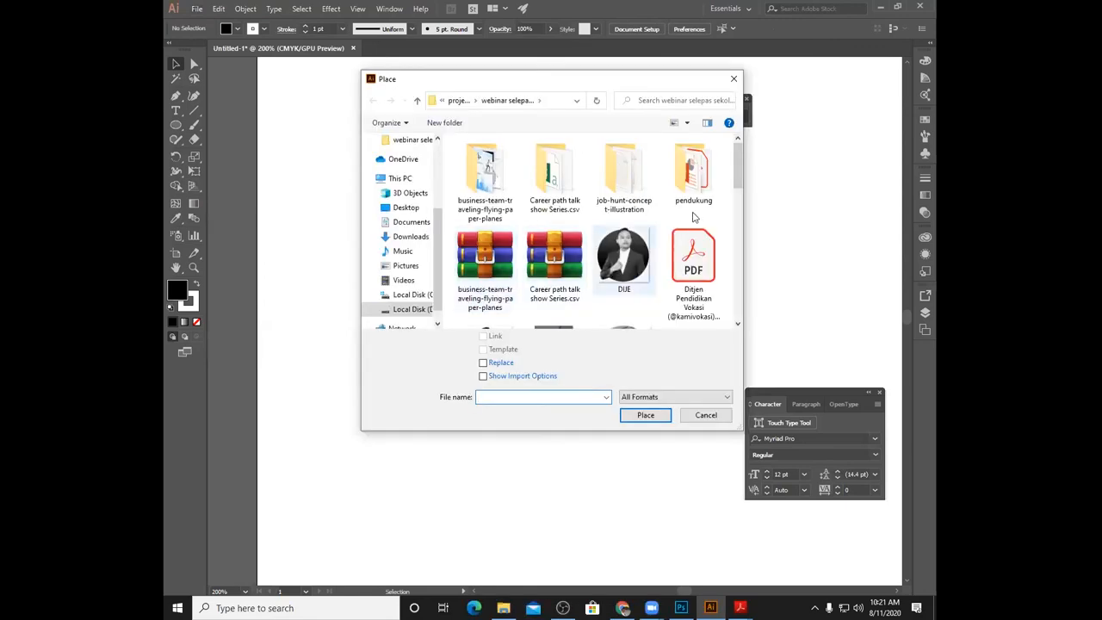
{"action": "left_click", "coordinate": [457, 102]}
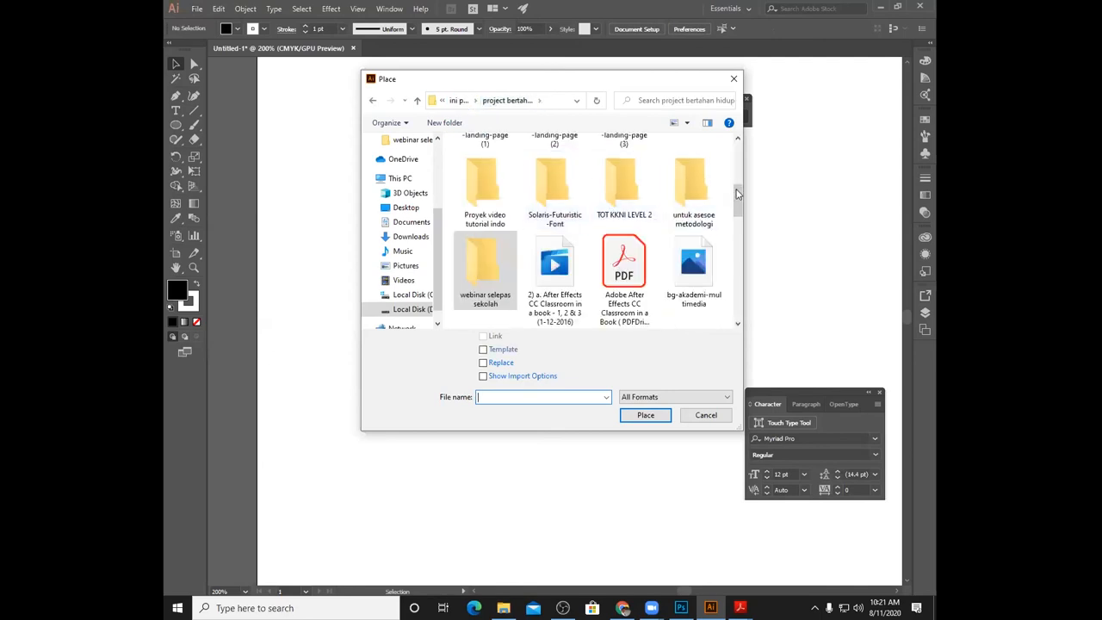
{"action": "mouse_move", "coordinate": [736, 194]}
{"action": "left_mouse_down"}
{"action": "mouse_move", "coordinate": [748, 239]}
{"action": "mouse_move", "coordinate": [748, 191]}
{"action": "left_mouse_up"}
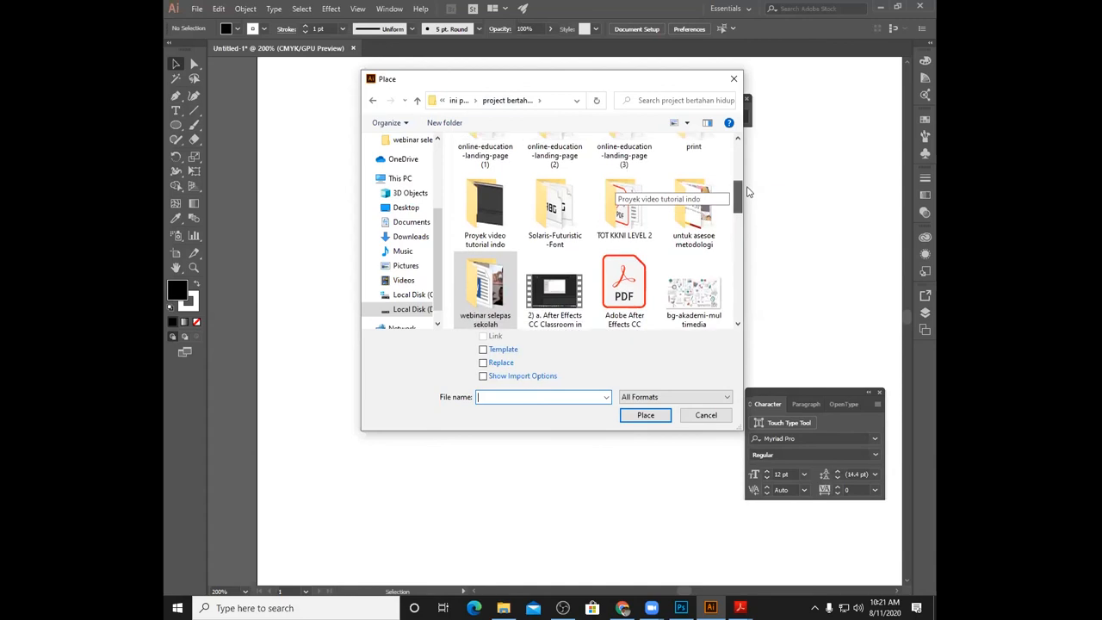
{"action": "double_click", "coordinate": [624, 207]}
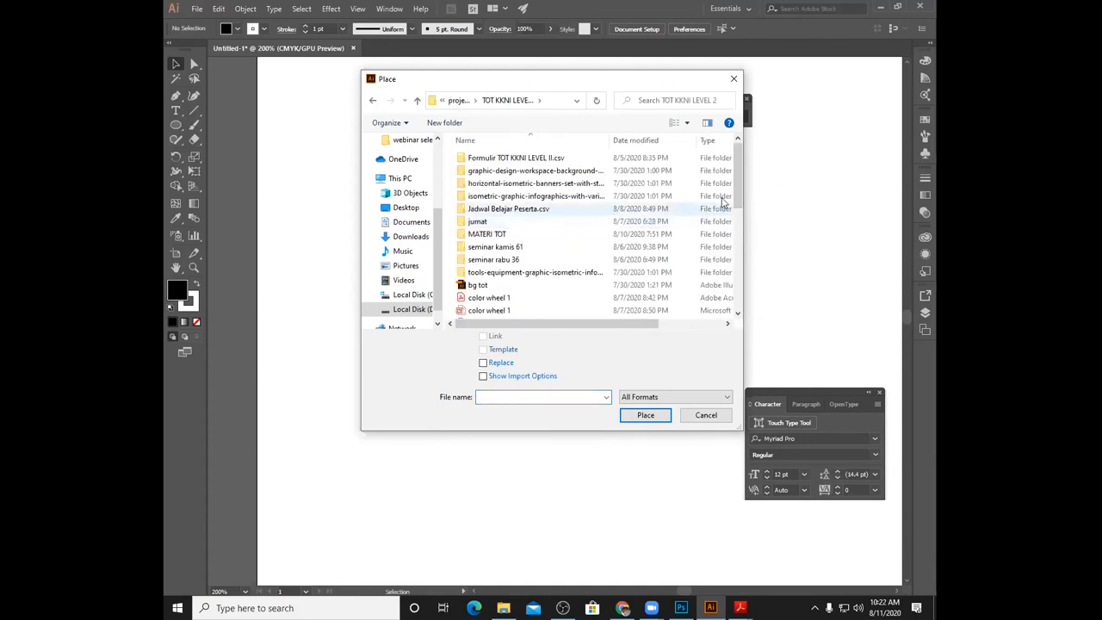
{"action": "double_click", "coordinate": [516, 234]}
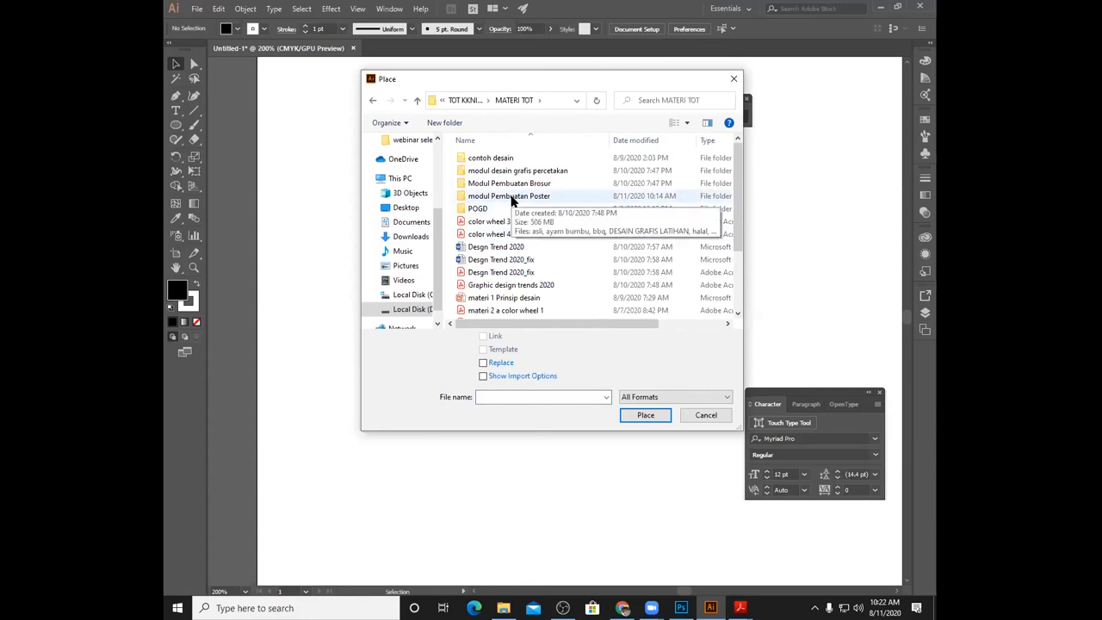
{"action": "double_click", "coordinate": [512, 184]}
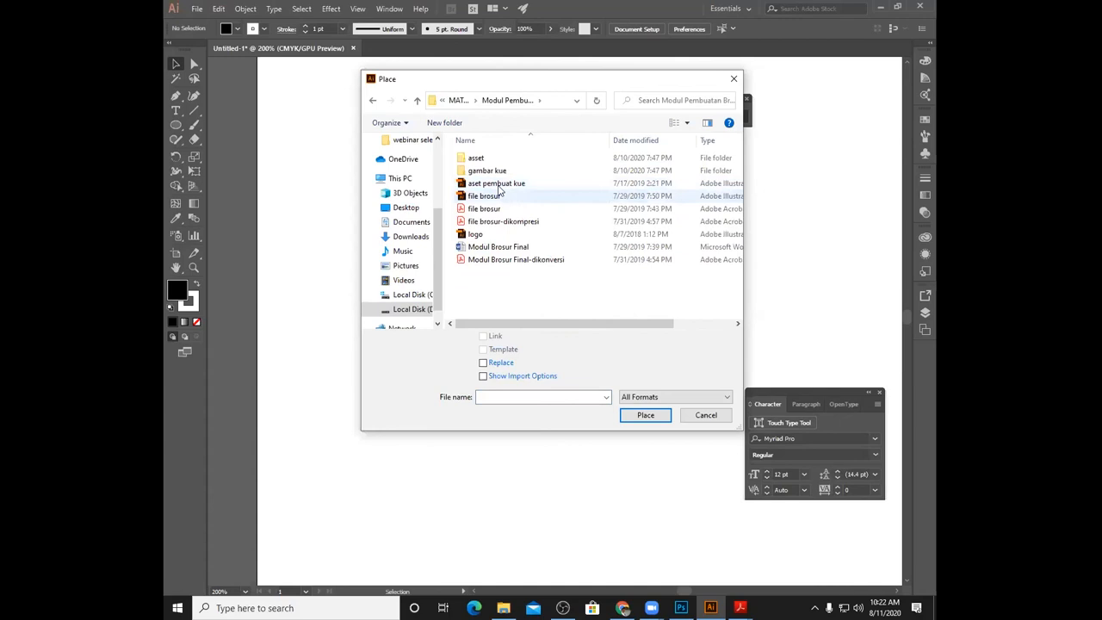
{"action": "left_click", "coordinate": [487, 176]}
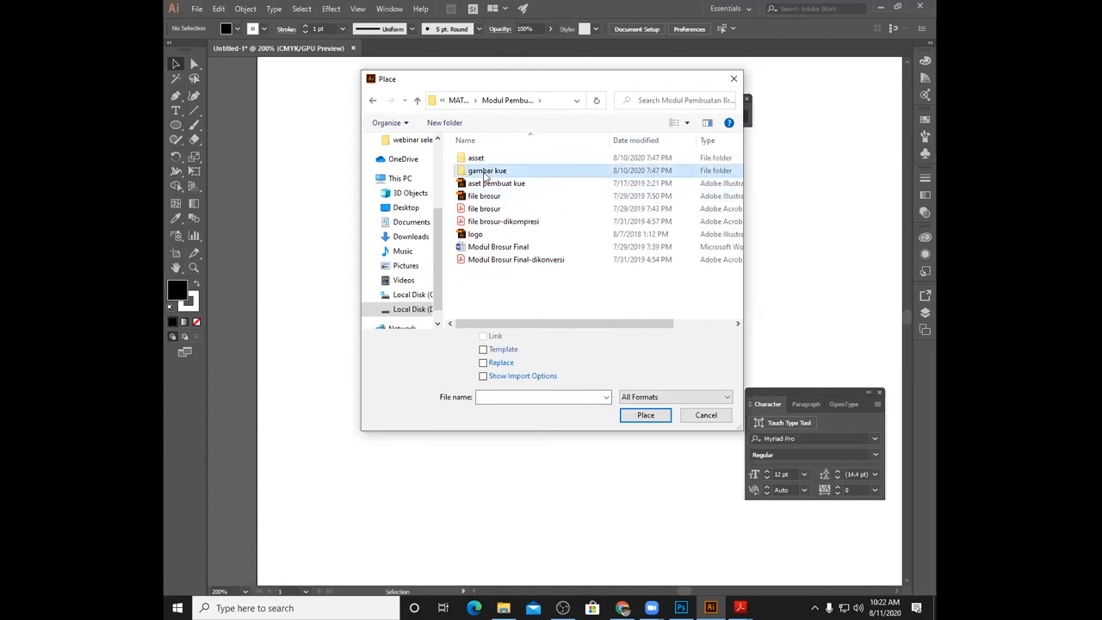
{"action": "double_click", "coordinate": [486, 172]}
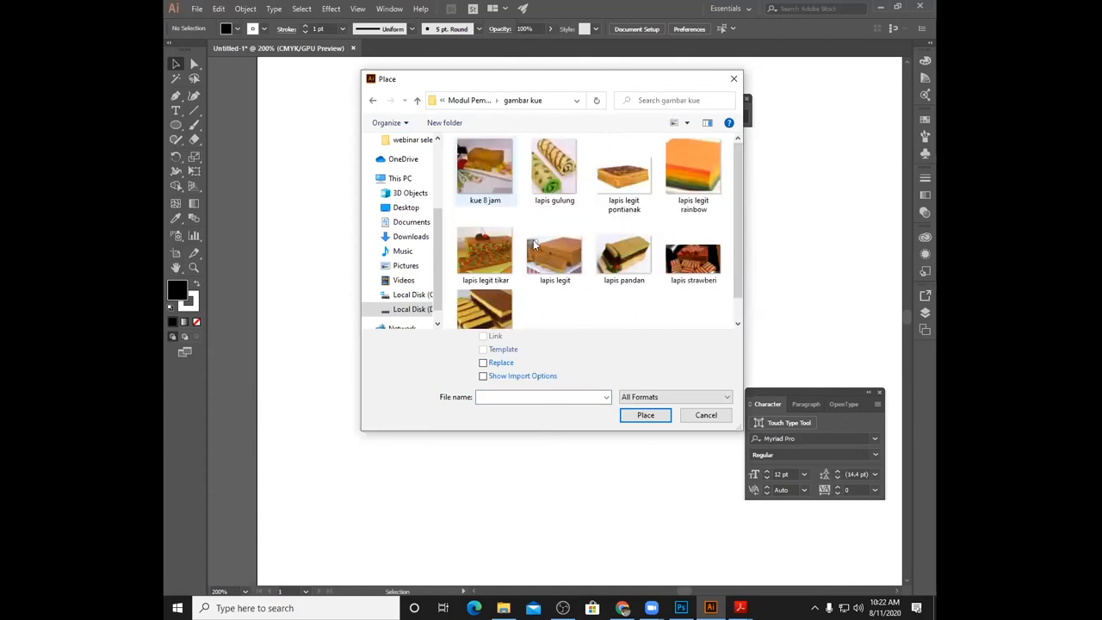
- Place the lapis legit pontianak image as a linked file on the empty area of the artboard and deselect it
{"action": "left_click", "coordinate": [614, 189]}
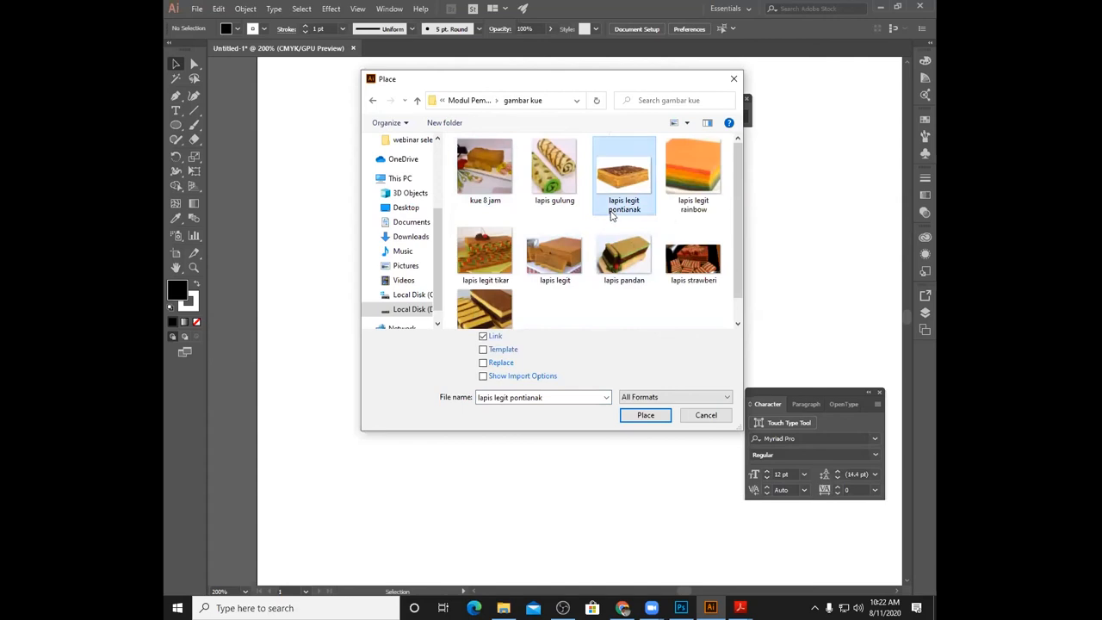
{"action": "left_click", "coordinate": [643, 416]}
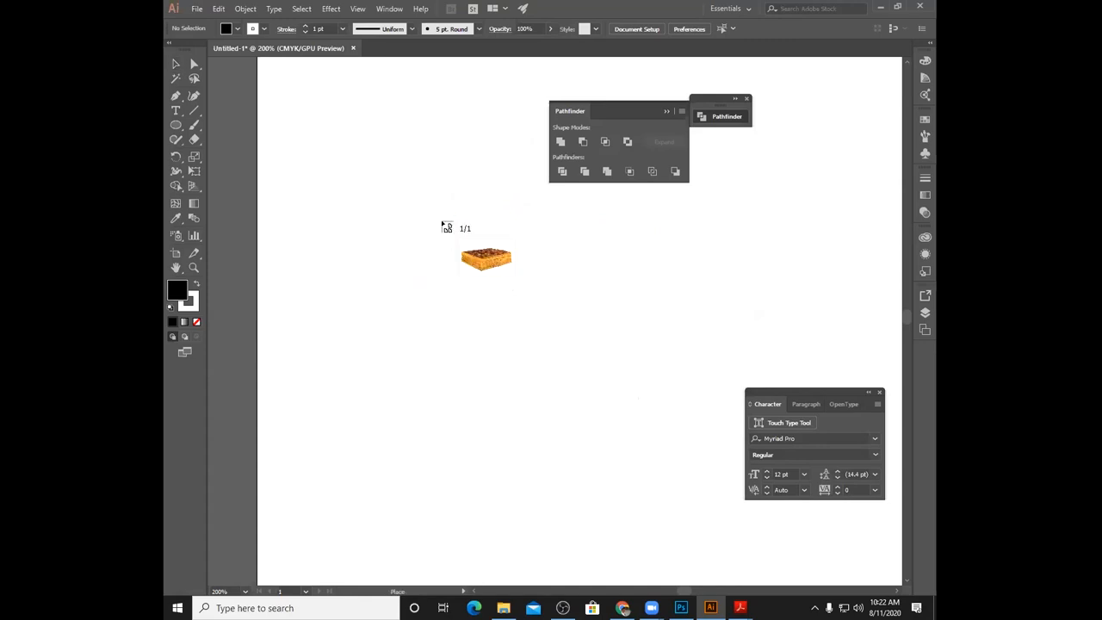
{"action": "left_click_drag", "start_coordinate": [414, 212], "coordinate": [615, 408]}
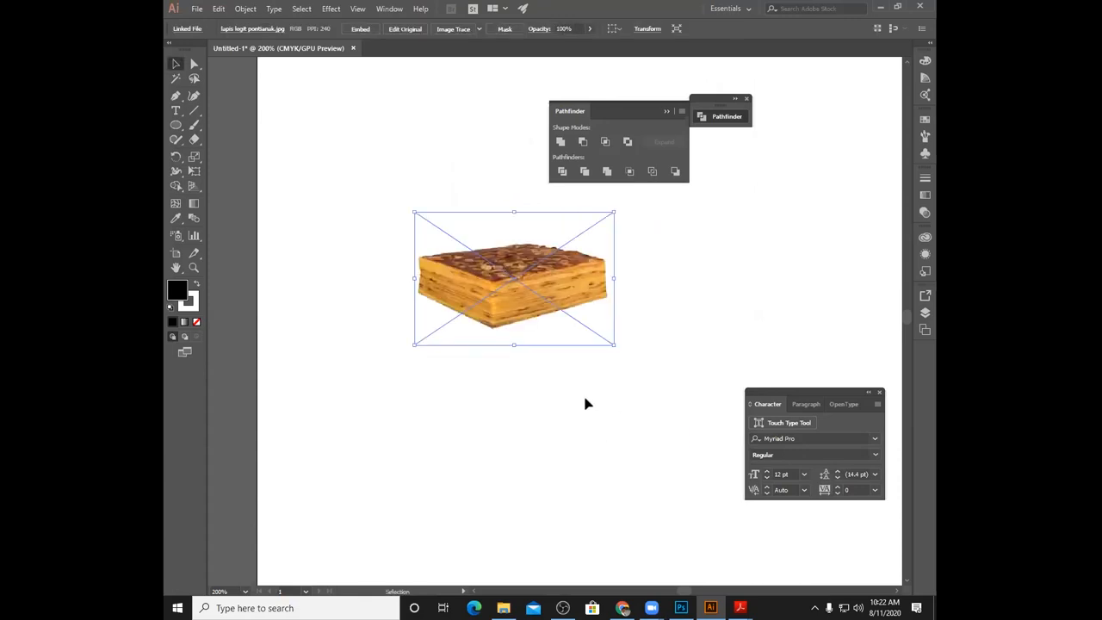
{"action": "left_click", "coordinate": [585, 404]}
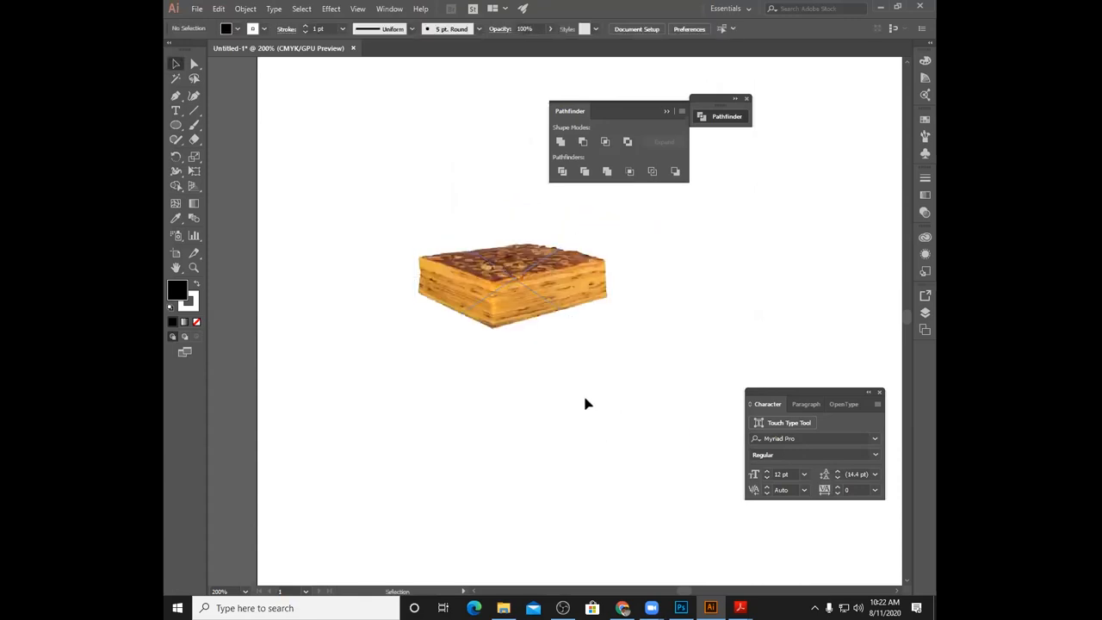
- Draw a black circle about 32 mm in diameter over the middle of the placed cake image
{"action": "left_click", "coordinate": [177, 124]}
{"action": "left_click_drag", "start_coordinate": [447, 235], "coordinate": [534, 342]}
{"action": "left_click", "coordinate": [175, 63]}
- Make a clipping mask from the circle and the cake image, and delete the resulting clip group
{"action": "left_click_drag", "start_coordinate": [388, 217], "coordinate": [669, 399]}
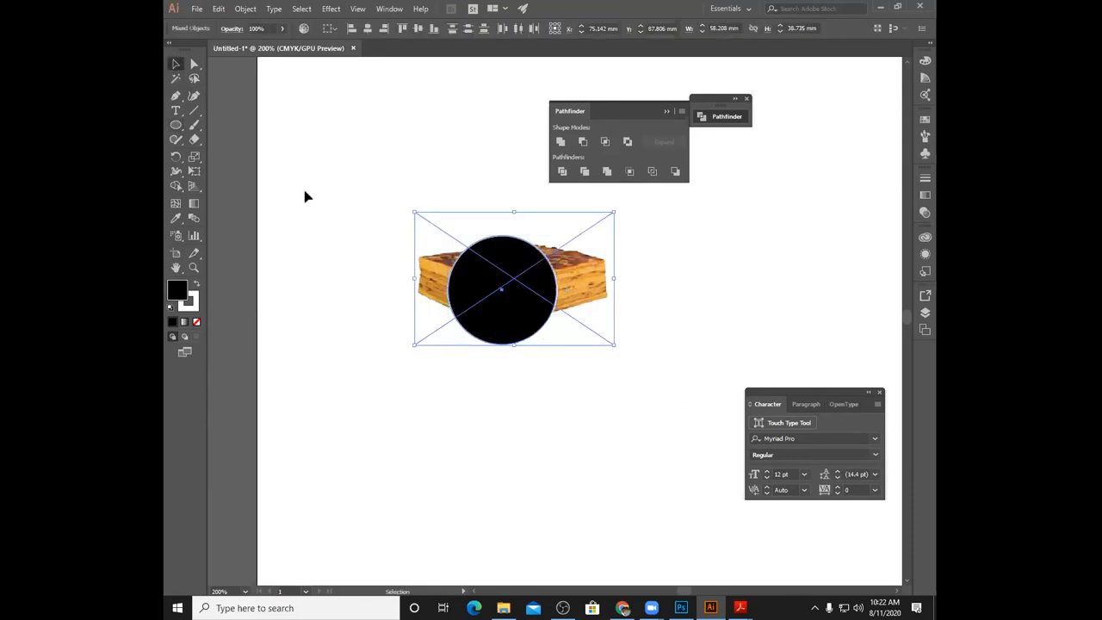
{"action": "left_click", "coordinate": [247, 10]}
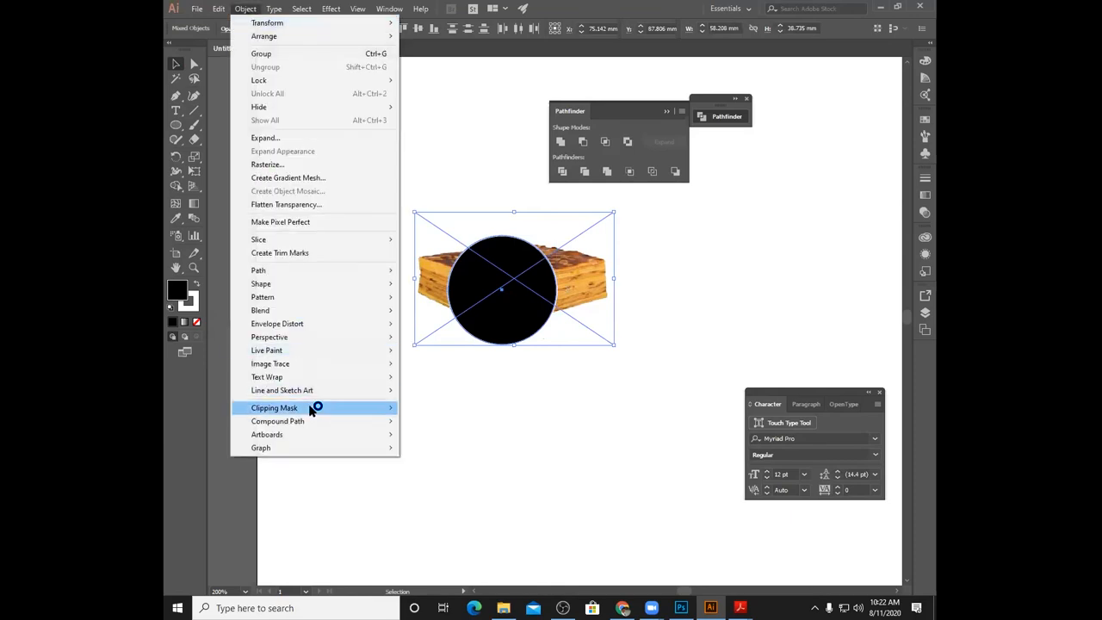
{"action": "mouse_move", "coordinate": [317, 409]}
{"action": "left_click", "coordinate": [441, 412]}
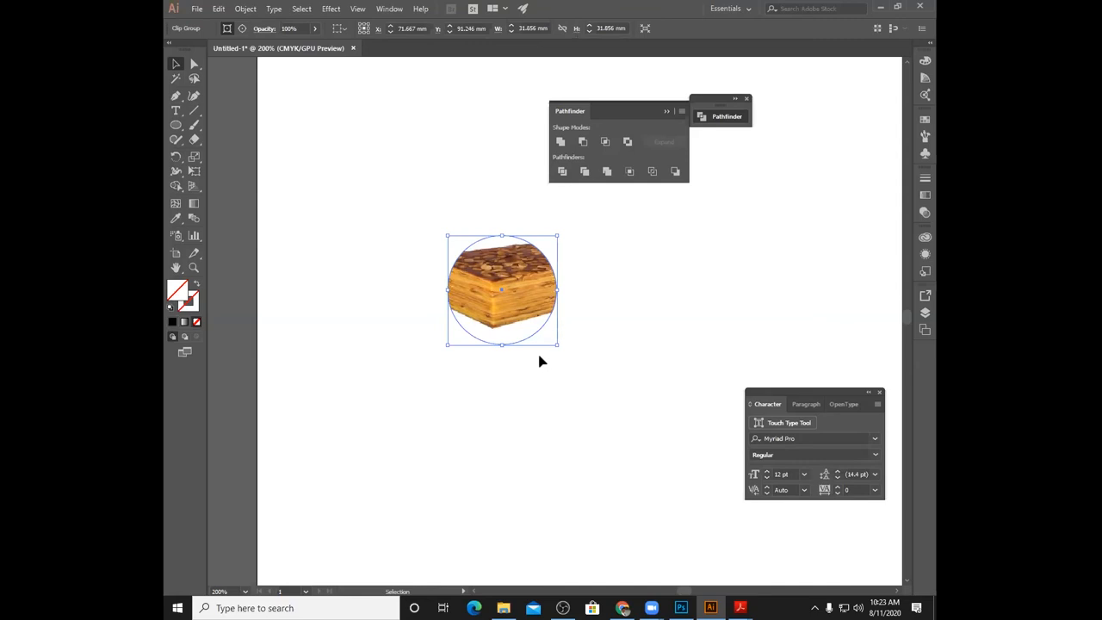
{"action": "key", "text": "Delete"}
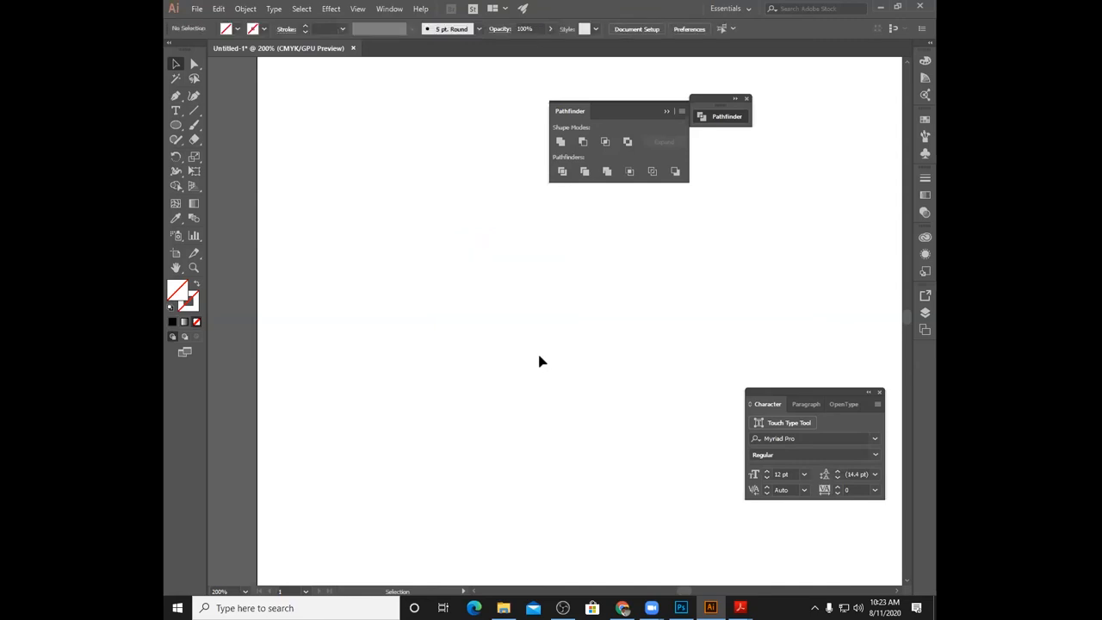
- Draw a circle against the left edge of the artboard, about halfway down the page
{"action": "key", "text": "ctrl+minus"}
{"action": "key", "text": "ctrl+minus"}
{"action": "left_click", "coordinate": [178, 126]}
{"action": "left_click_drag", "start_coordinate": [408, 330], "coordinate": [481, 410]}
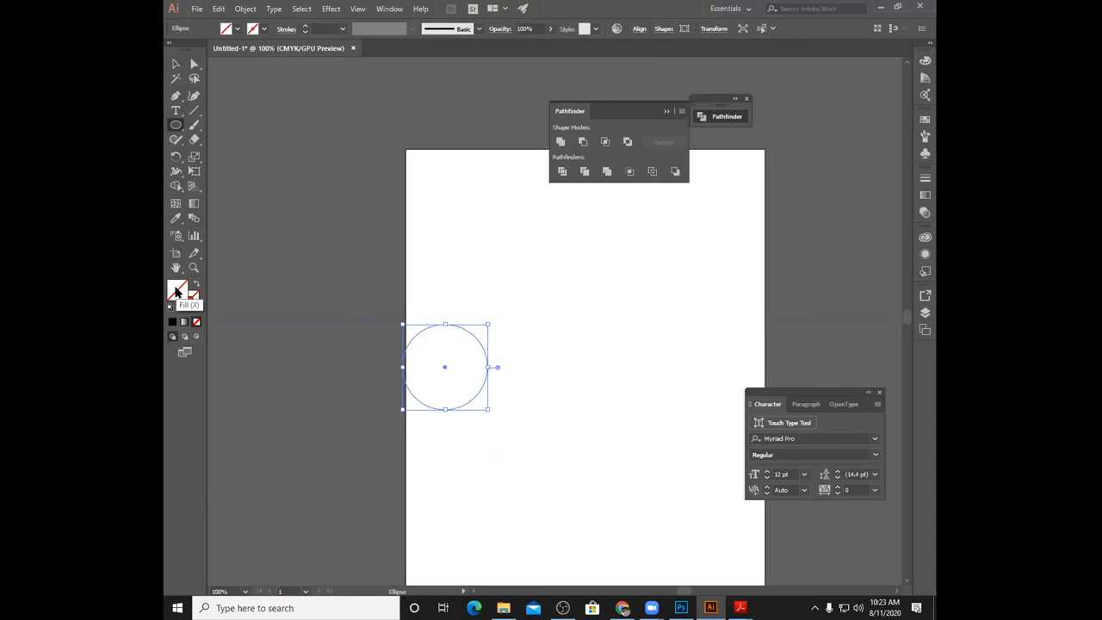
- Fill the circle at the artboard's left edge with bright yellow, FFFF00
{"action": "left_click", "coordinate": [237, 29]}
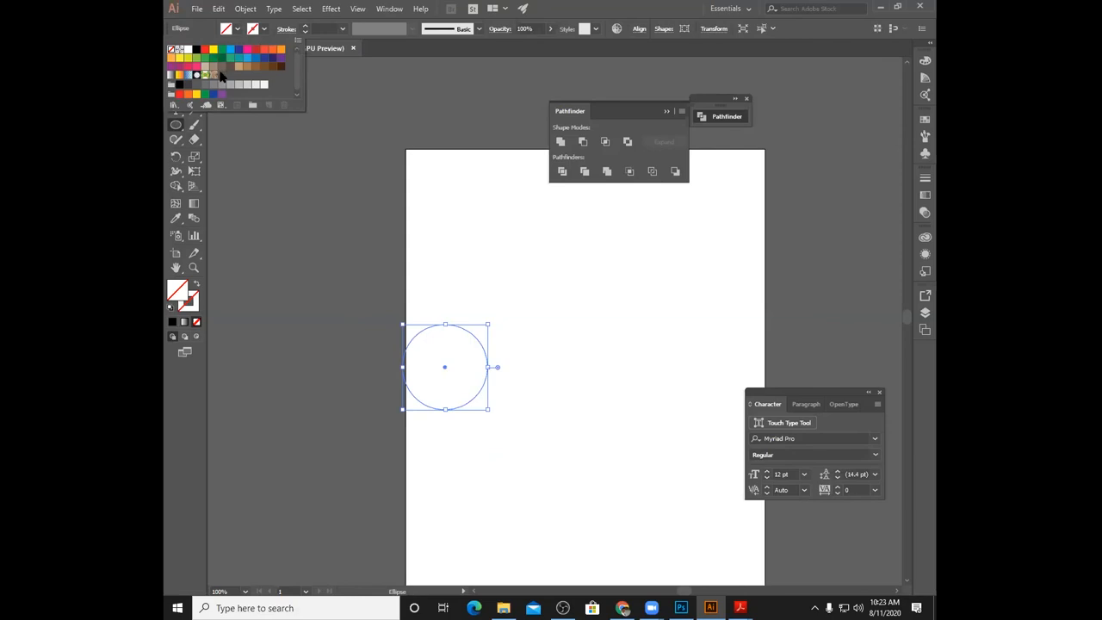
{"action": "left_click", "coordinate": [178, 293]}
{"action": "double_click", "coordinate": [177, 293]}
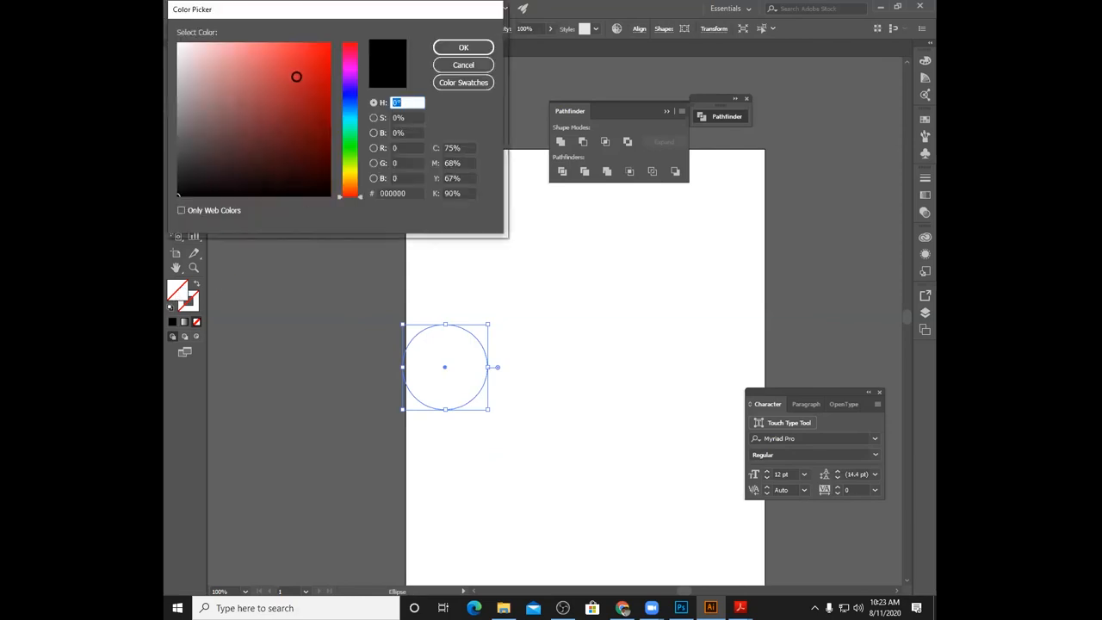
{"action": "left_click", "coordinate": [350, 112]}
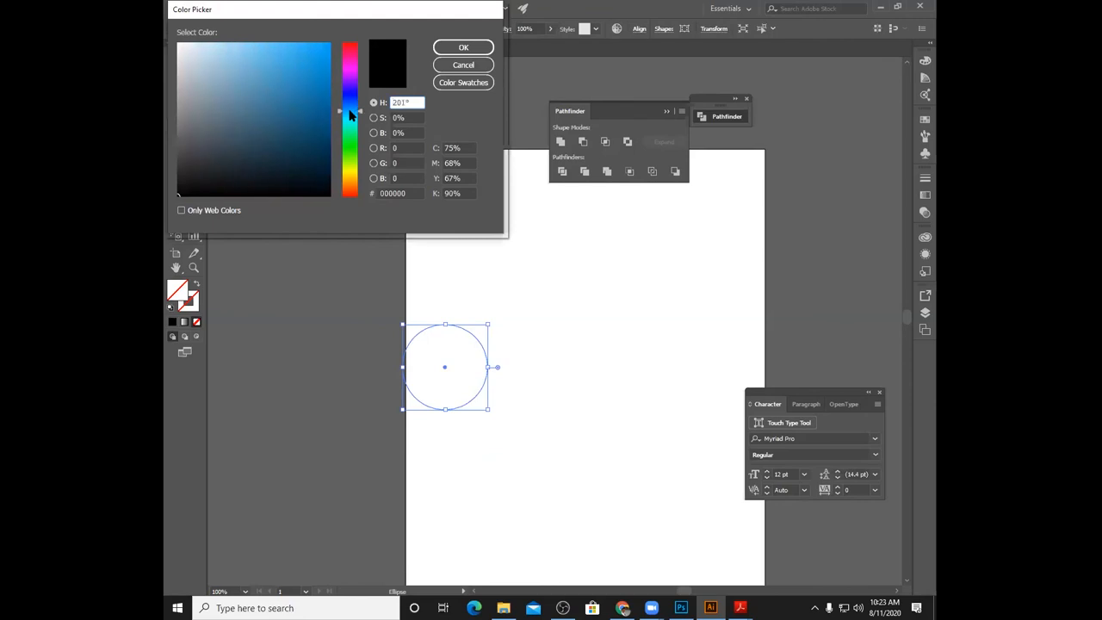
{"action": "left_click_drag", "start_coordinate": [349, 112], "coordinate": [350, 169]}
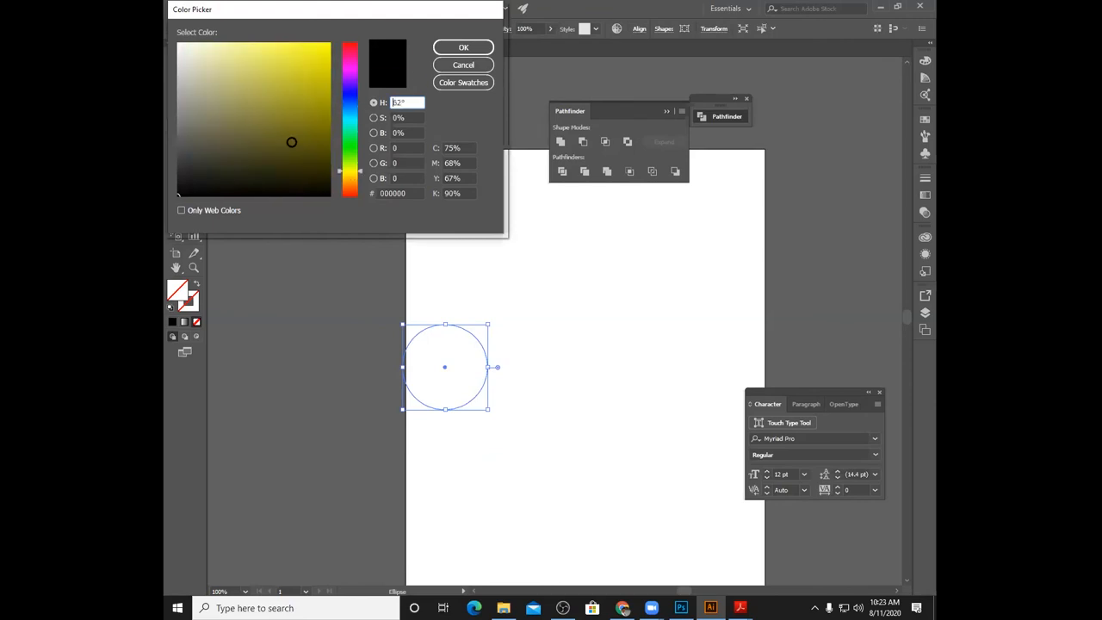
{"action": "left_click", "coordinate": [321, 44]}
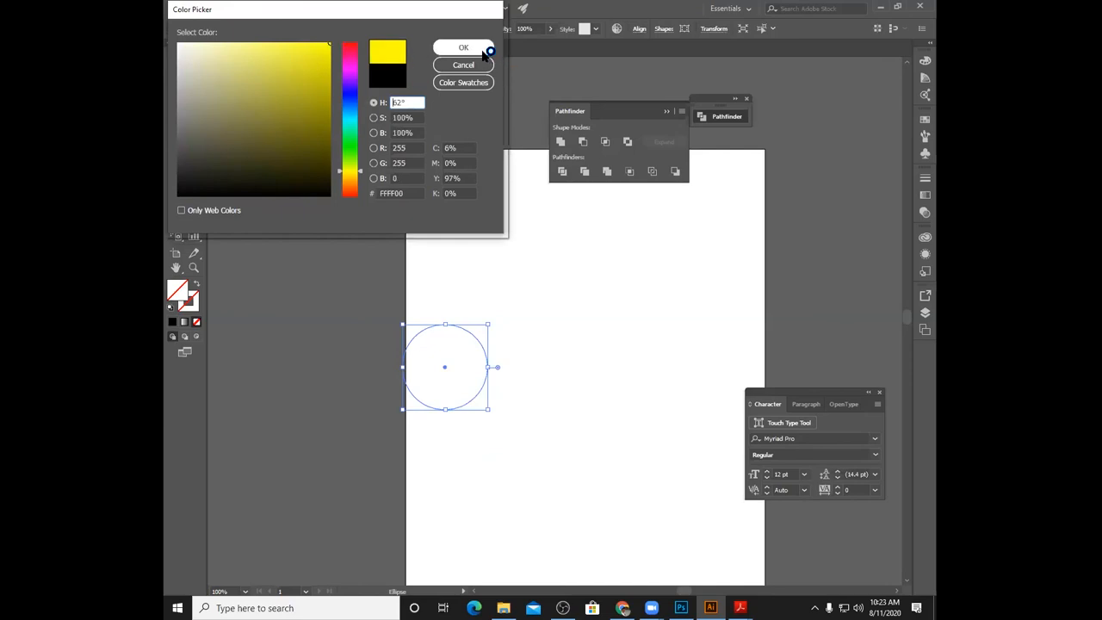
{"action": "left_click", "coordinate": [482, 49]}
{"action": "left_click", "coordinate": [176, 64]}
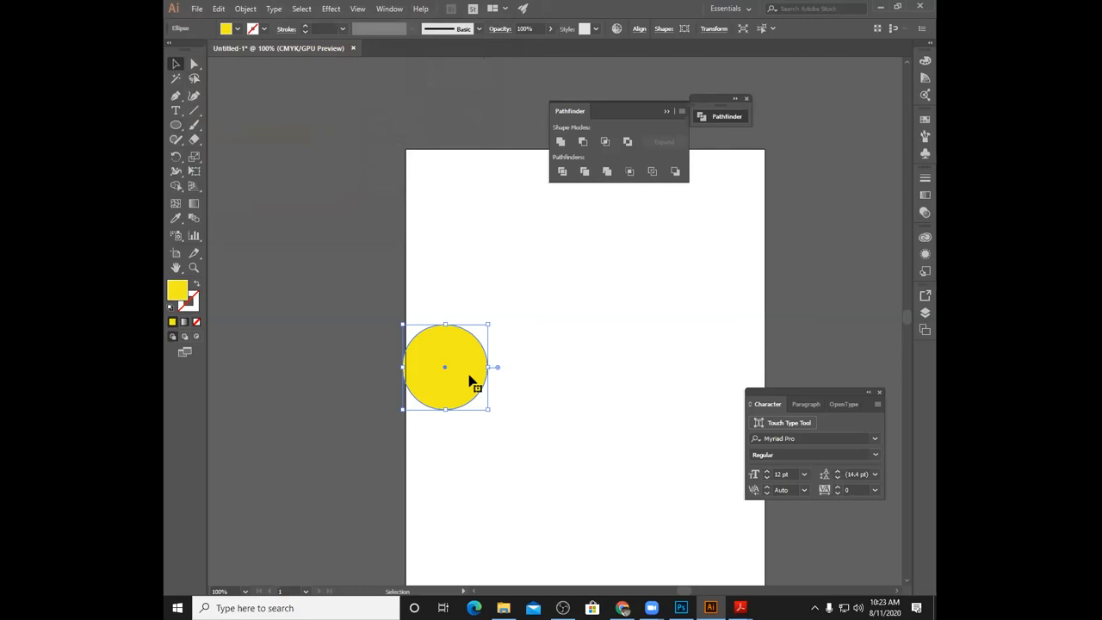
- Duplicate the yellow circle across the artboard to form a row of five slightly overlapping circles reaching the right edge
{"action": "left_click_drag", "start_coordinate": [476, 376], "coordinate": [548, 377]}
{"action": "left_click_drag", "start_coordinate": [534, 376], "coordinate": [757, 377]}
{"action": "left_click_drag", "start_coordinate": [674, 373], "coordinate": [662, 371]}
{"action": "left_click_drag", "start_coordinate": [536, 363], "coordinate": [527, 368]}
{"action": "left_click_drag", "start_coordinate": [610, 382], "coordinate": [590, 376]}
{"action": "left_click_drag", "start_coordinate": [661, 377], "coordinate": [643, 372]}
{"action": "left_click_drag", "start_coordinate": [742, 377], "coordinate": [703, 376]}
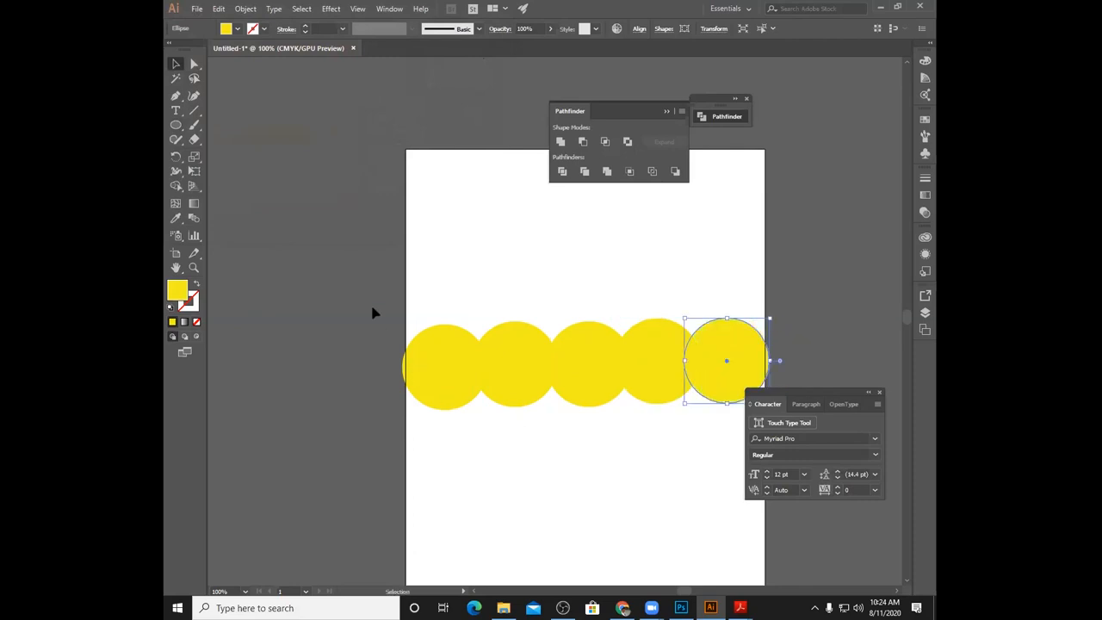
- Select all five circles, move the Character panel clear of them, and align their tops and distribute them by horizontal centers
{"action": "left_click_drag", "start_coordinate": [368, 281], "coordinate": [832, 449]}
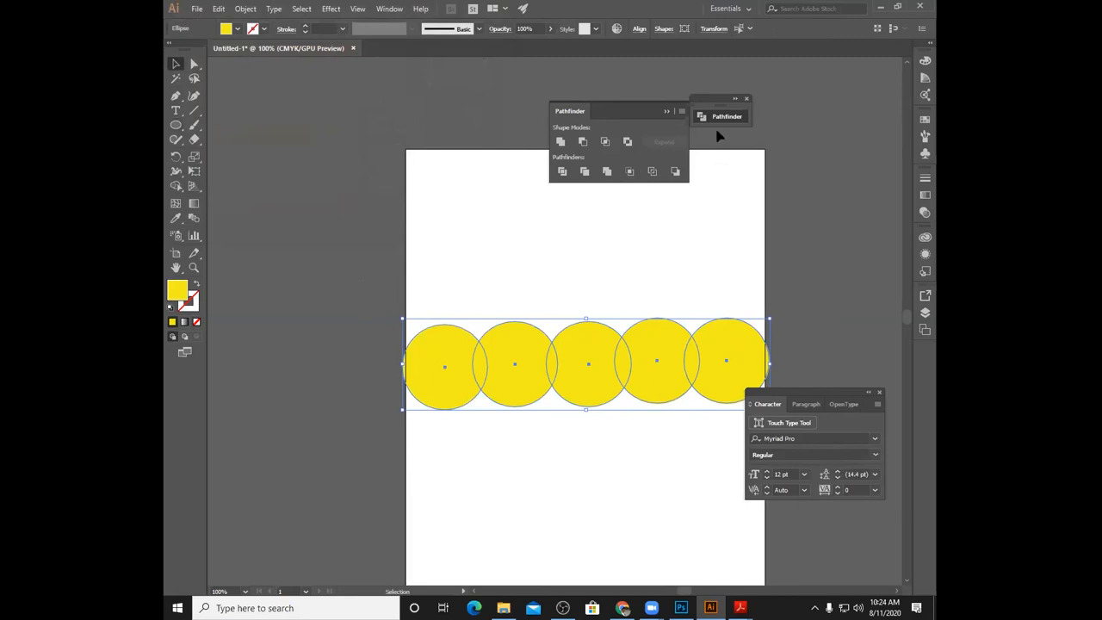
{"action": "left_click_drag", "start_coordinate": [822, 393], "coordinate": [843, 98]}
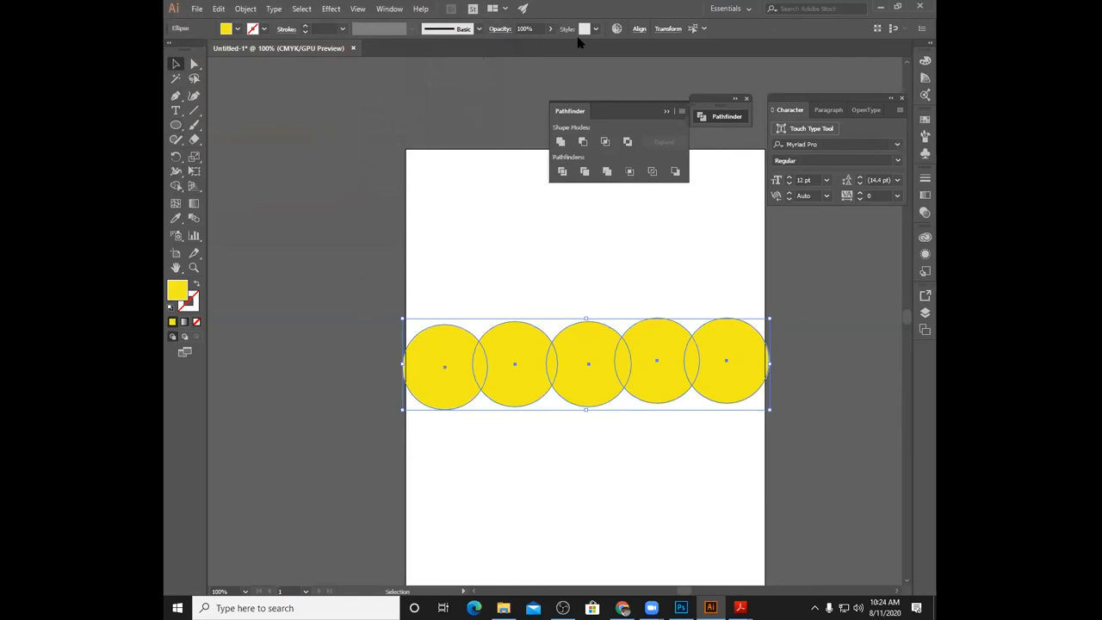
{"action": "left_click", "coordinate": [641, 28]}
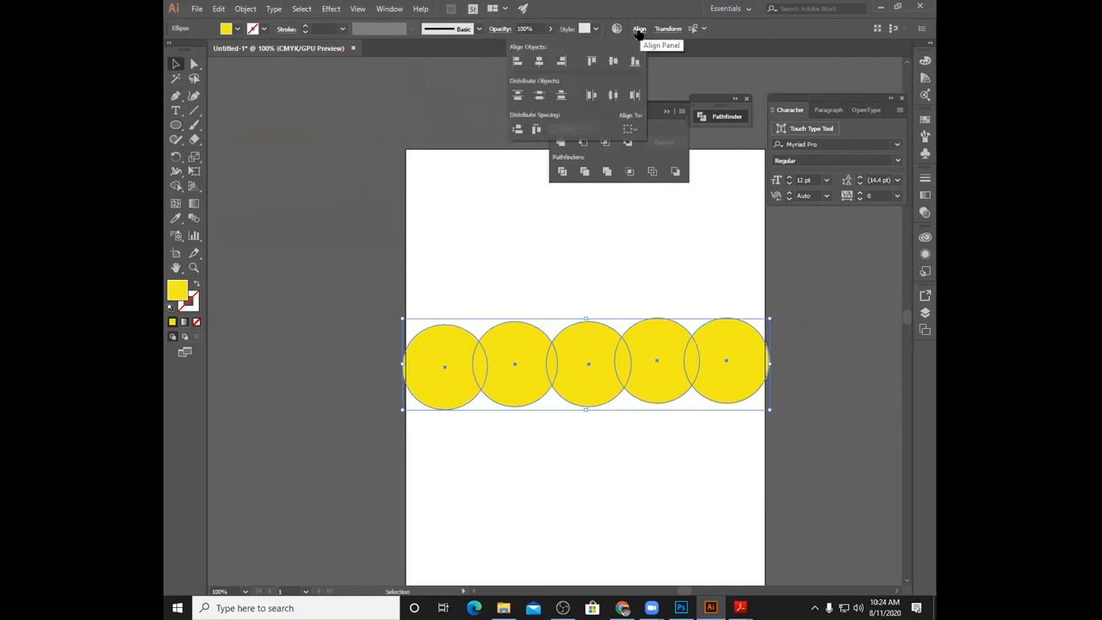
{"action": "left_click", "coordinate": [591, 63]}
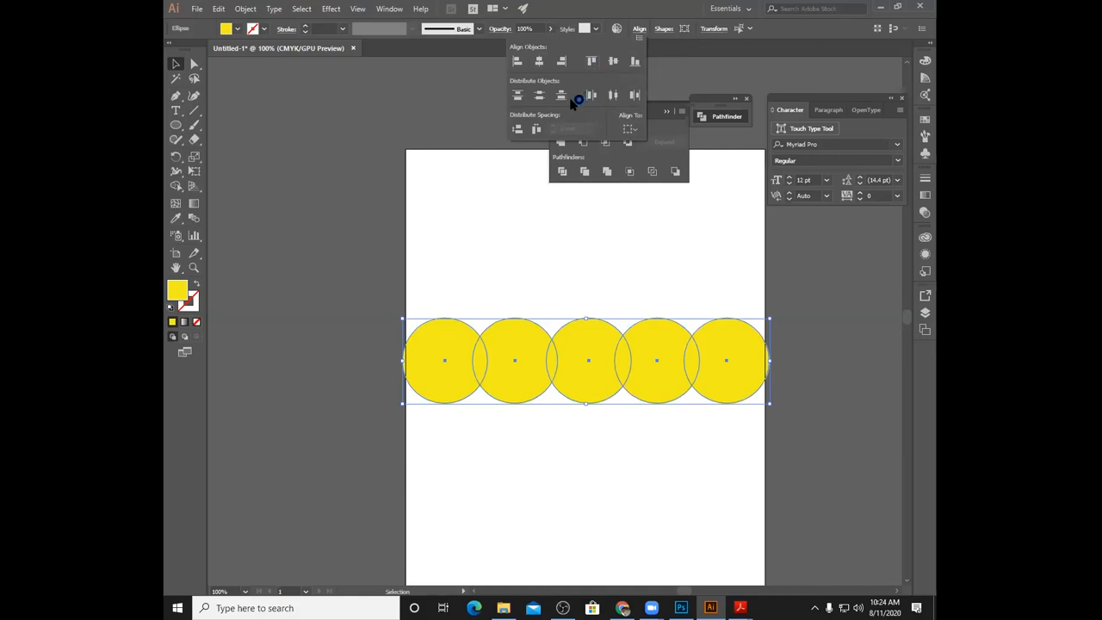
{"action": "left_click", "coordinate": [608, 100]}
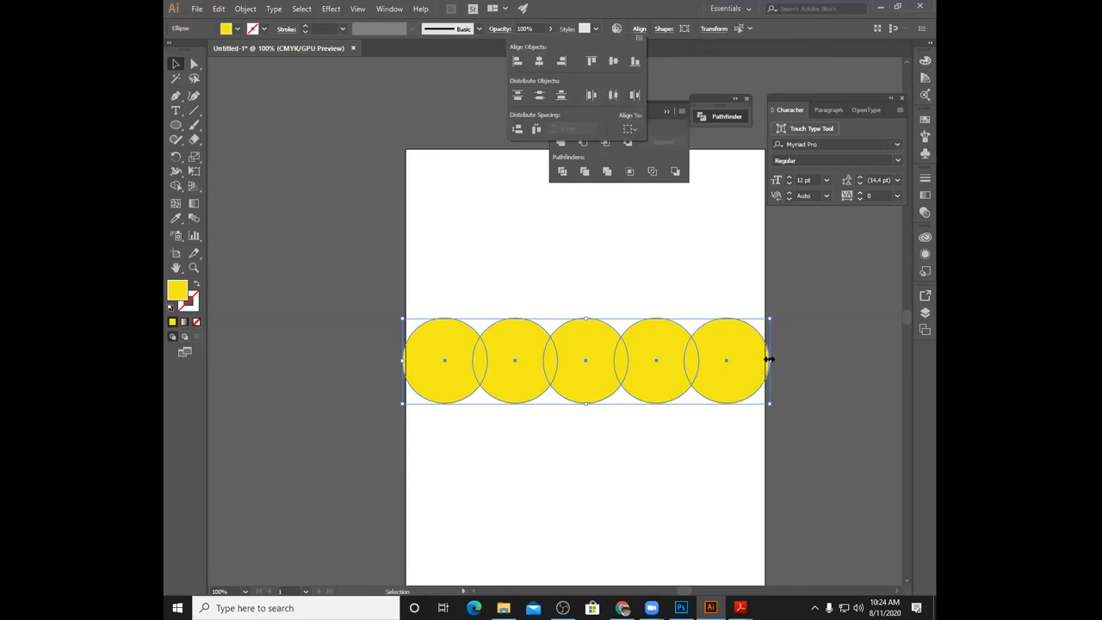
- Try moving the rightmost circle slightly upward, and undo that move along with the horizontal distribution
{"action": "left_click", "coordinate": [821, 389]}
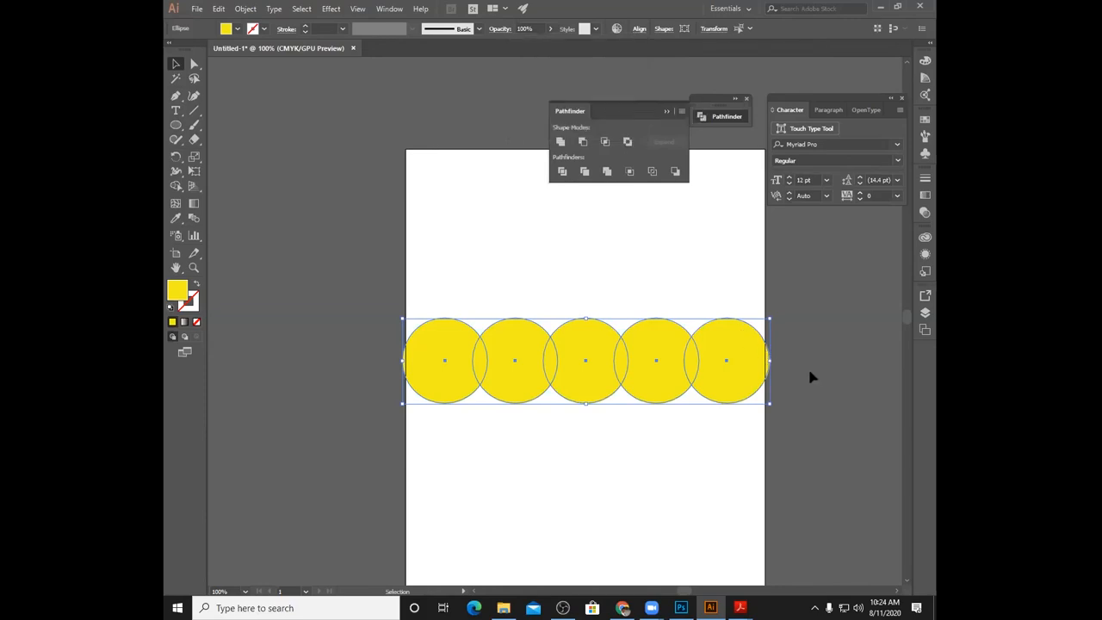
{"action": "left_click", "coordinate": [809, 376]}
{"action": "left_click_drag", "start_coordinate": [728, 367], "coordinate": [727, 362]}
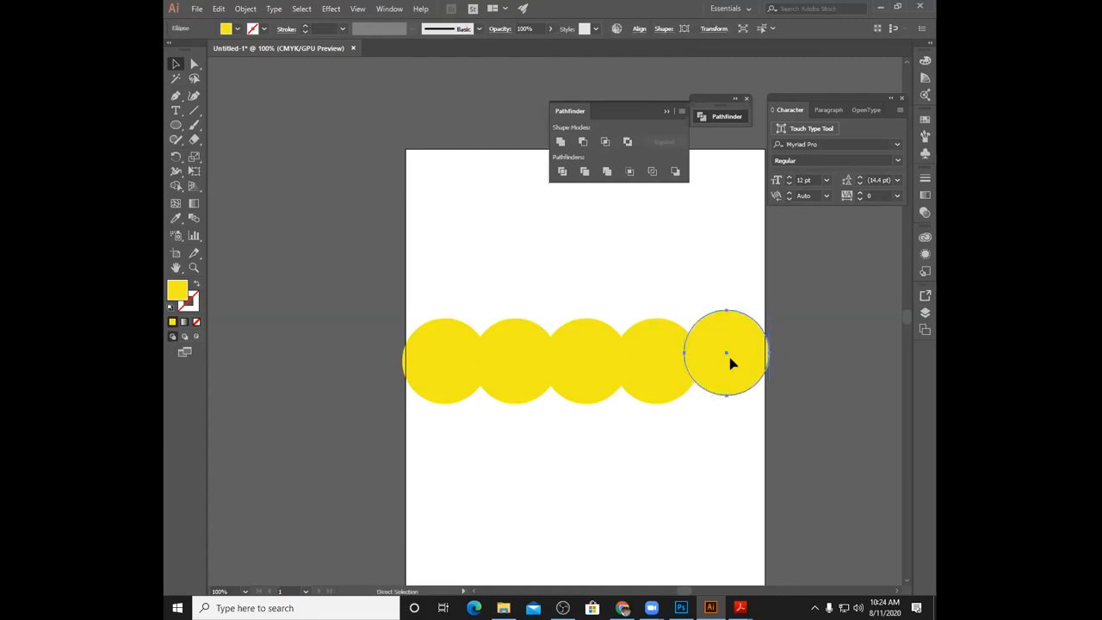
{"action": "key", "text": "ctrl+z"}
- Select all the circles and enlarge the row proportionally so it extends slightly past the artboard's right edge, and deselect it
{"action": "key", "text": "ctrl+a"}
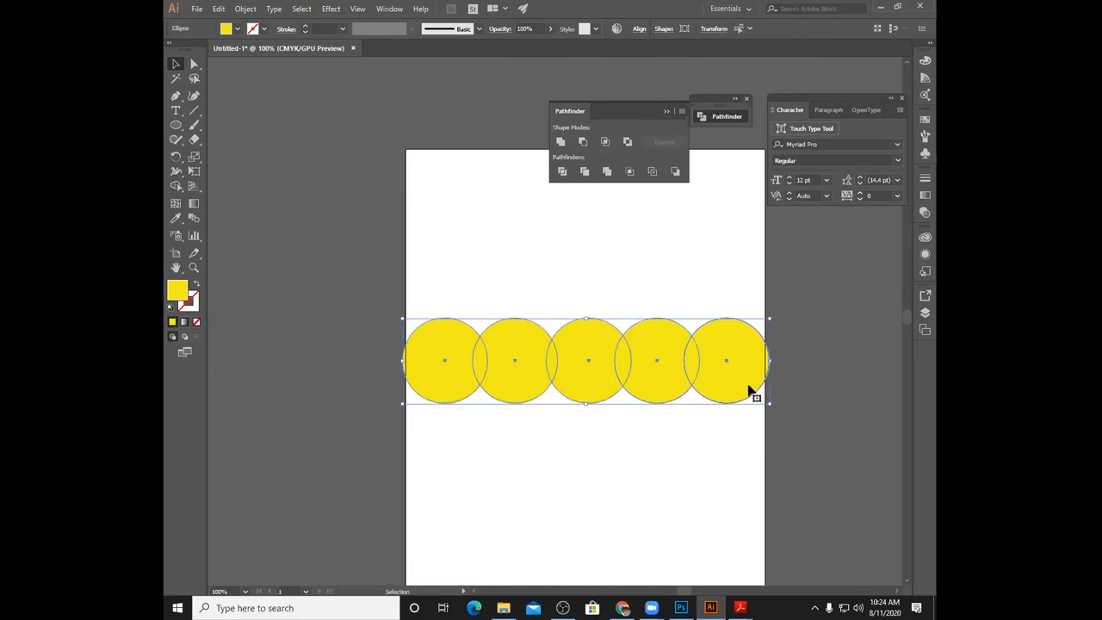
{"action": "left_click_drag", "start_coordinate": [771, 405], "coordinate": [779, 415]}
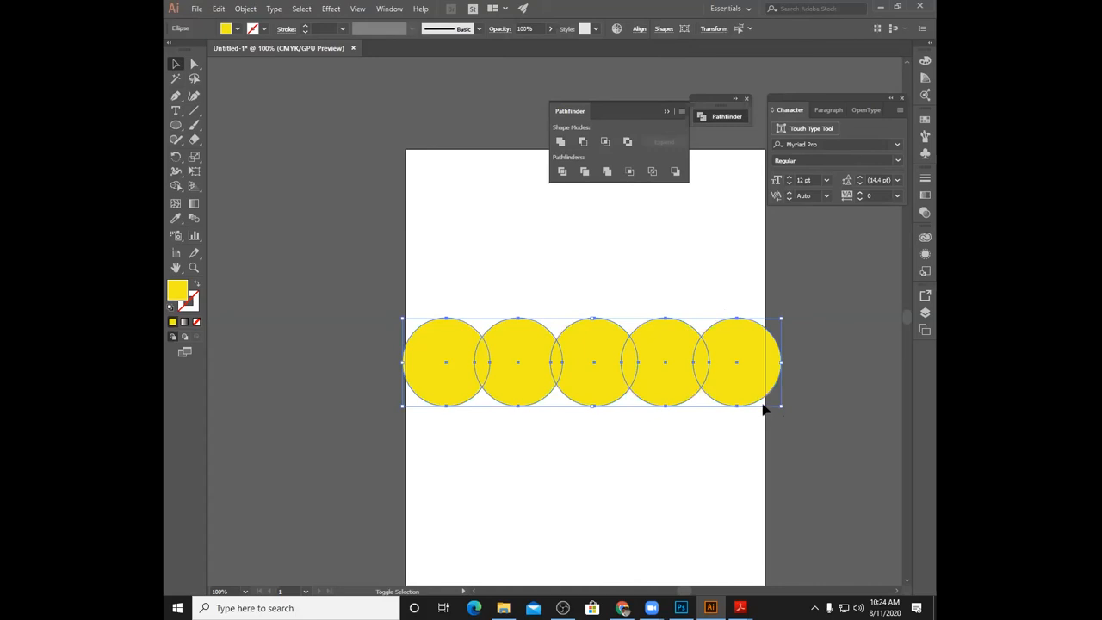
{"action": "left_click", "coordinate": [821, 460]}
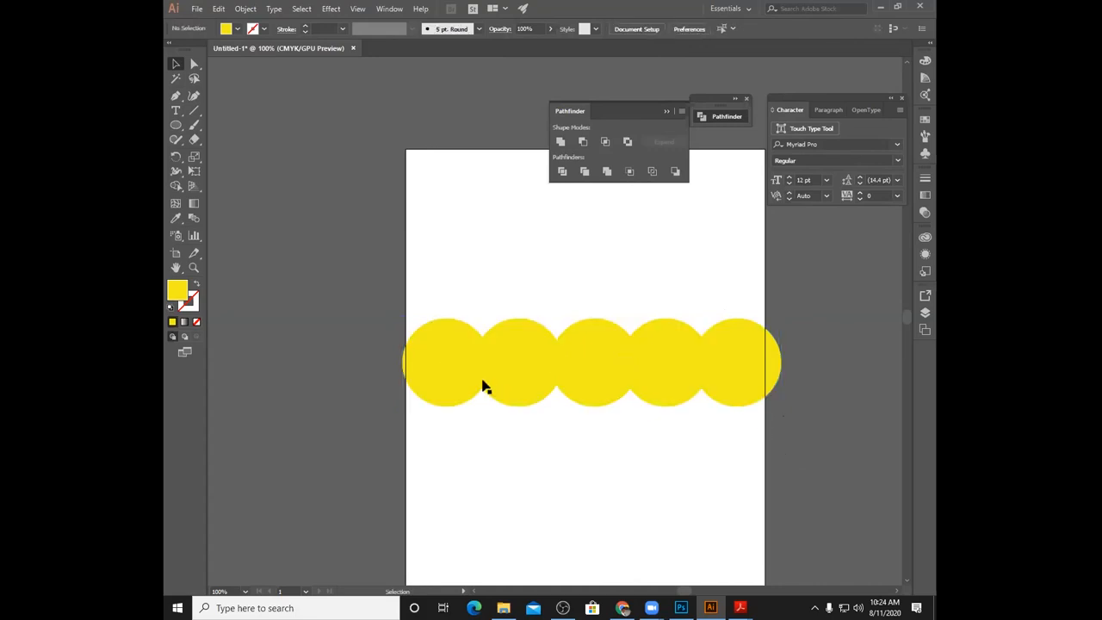
- Shift each of the five yellow circles slightly left and upward along the row
{"action": "left_click_drag", "start_coordinate": [447, 363], "coordinate": [440, 365]}
{"action": "left_click_drag", "start_coordinate": [521, 370], "coordinate": [504, 362]}
{"action": "left_click_drag", "start_coordinate": [587, 361], "coordinate": [575, 360]}
{"action": "left_click_drag", "start_coordinate": [656, 370], "coordinate": [652, 364]}
{"action": "left_click_drag", "start_coordinate": [737, 383], "coordinate": [727, 369]}
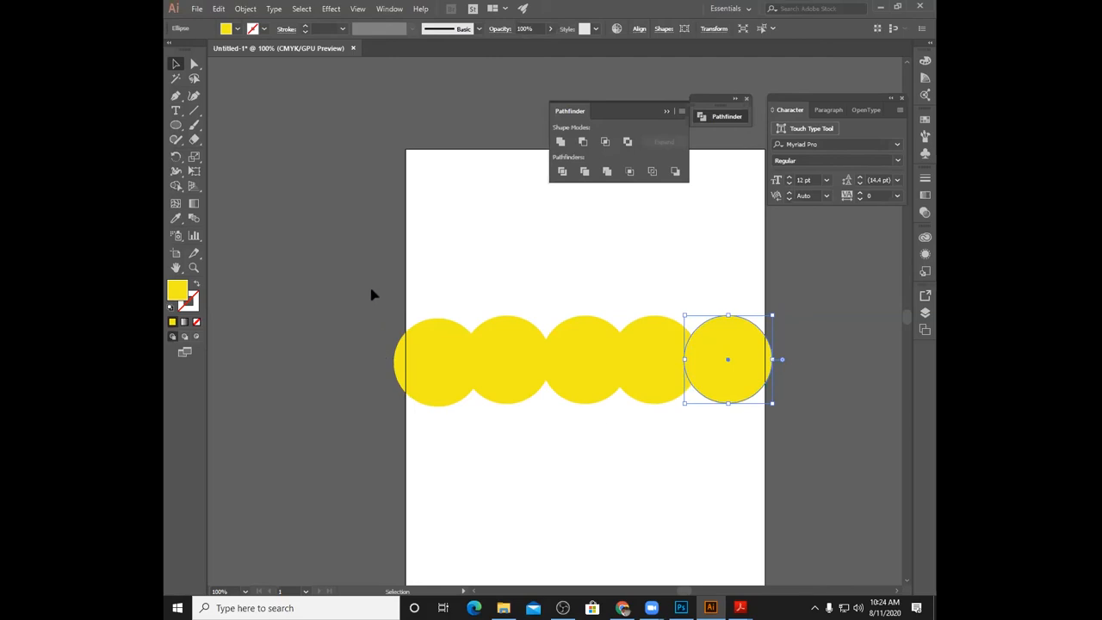
- Try uniting the five circles into one shape and scaling it down to the artboard's width, and undo it
{"action": "left_click_drag", "start_coordinate": [357, 284], "coordinate": [831, 460]}
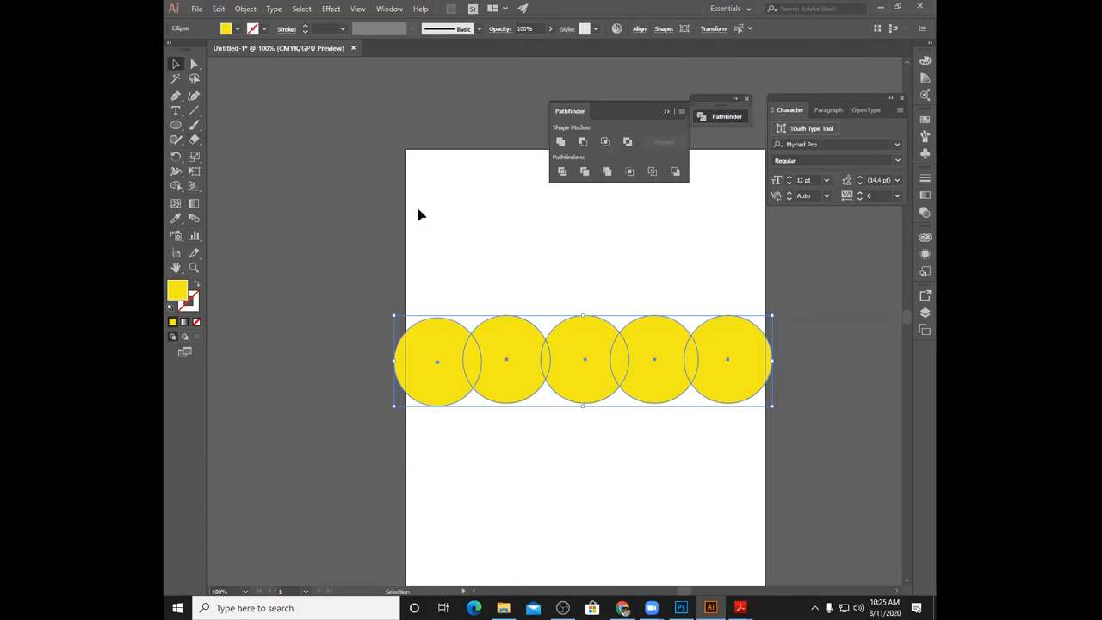
{"action": "left_click", "coordinate": [560, 142]}
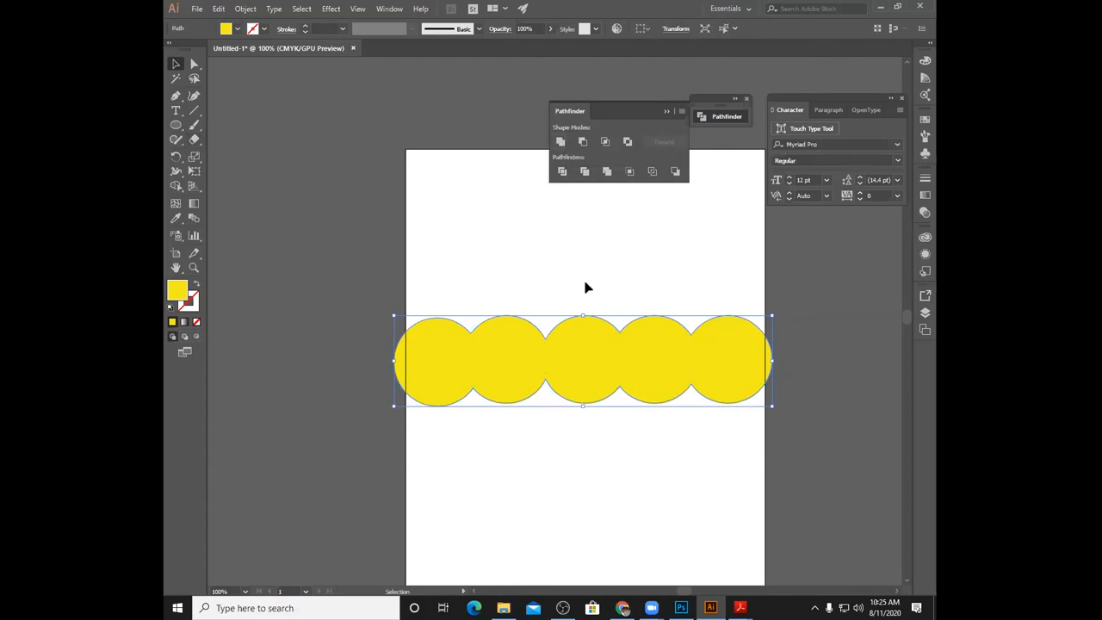
{"action": "left_click_drag", "start_coordinate": [594, 351], "coordinate": [607, 307]}
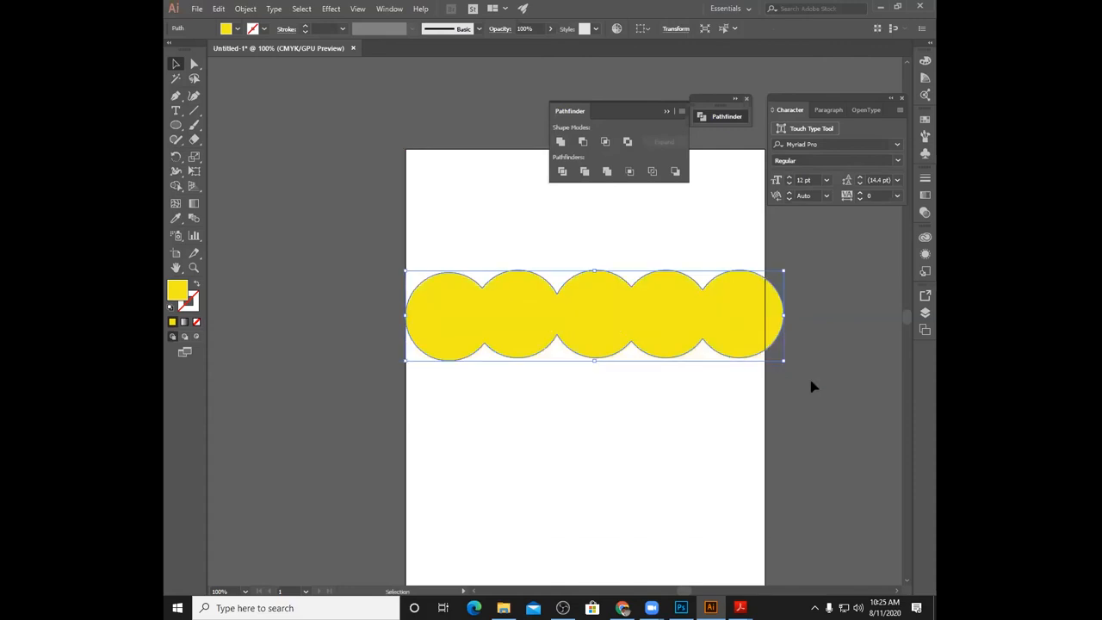
{"action": "mouse_move", "coordinate": [785, 362]}
{"action": "left_mouse_down"}
{"action": "mouse_move", "coordinate": [771, 352]}
{"action": "mouse_move", "coordinate": [779, 358]}
{"action": "left_mouse_up"}
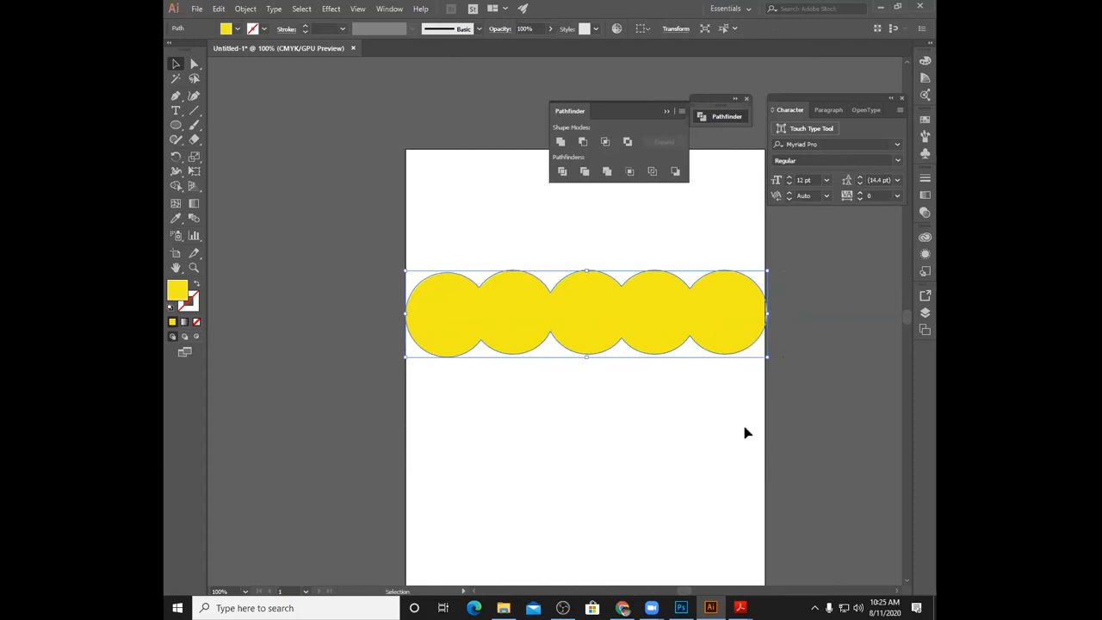
{"action": "key", "text": "ctrl+z"}
{"action": "key", "text": "ctrl+z"}
{"action": "key", "text": "ctrl+z"}
- Reposition the circles individually at slightly uneven heights, keeping them overlapping, and move the rightmost circle slightly left
{"action": "key", "text": "v"}
{"action": "left_click", "coordinate": [691, 455]}
{"action": "left_click_drag", "start_coordinate": [662, 370], "coordinate": [666, 359]}
{"action": "left_click_drag", "start_coordinate": [582, 362], "coordinate": [506, 352]}
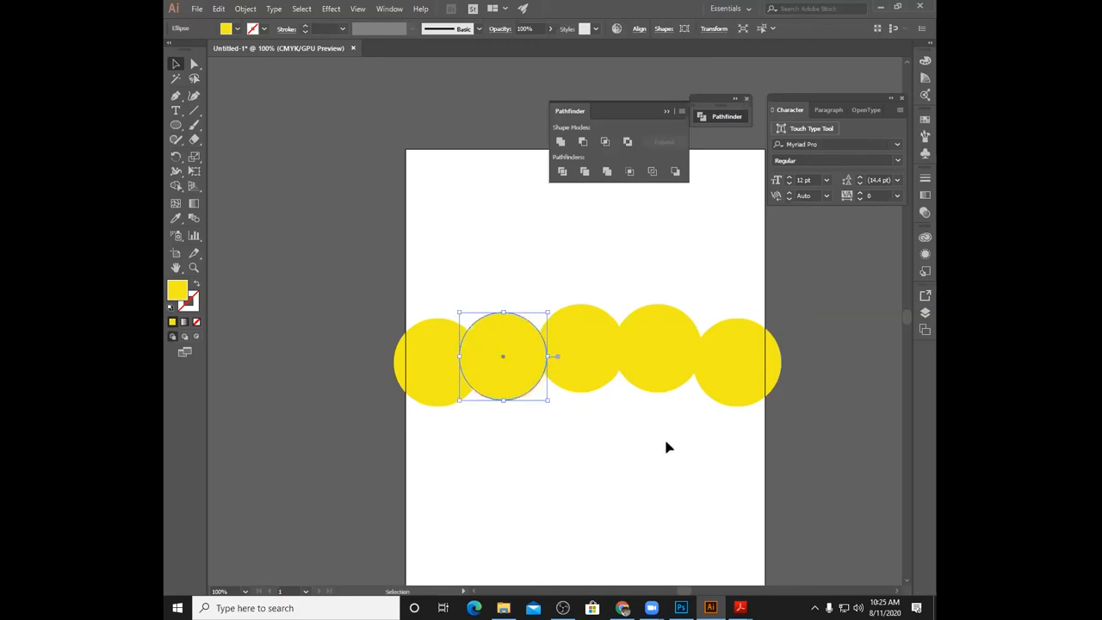
{"action": "left_click_drag", "start_coordinate": [511, 367], "coordinate": [742, 388]}
{"action": "left_click_drag", "start_coordinate": [738, 381], "coordinate": [731, 381]}
{"action": "left_click", "coordinate": [645, 425]}
- Unite the five circles into one shape, scale it to the artboard's width, and move it higher on the page
{"action": "left_click_drag", "start_coordinate": [456, 290], "coordinate": [819, 448]}
{"action": "left_click", "coordinate": [560, 141]}
{"action": "left_click_drag", "start_coordinate": [773, 408], "coordinate": [767, 405]}
{"action": "mouse_move", "coordinate": [393, 403]}
{"action": "left_mouse_down"}
{"action": "mouse_move", "coordinate": [410, 389]}
{"action": "mouse_move", "coordinate": [388, 402]}
{"action": "left_mouse_up"}
{"action": "left_click", "coordinate": [585, 433]}
{"action": "left_click_drag", "start_coordinate": [610, 363], "coordinate": [609, 319]}
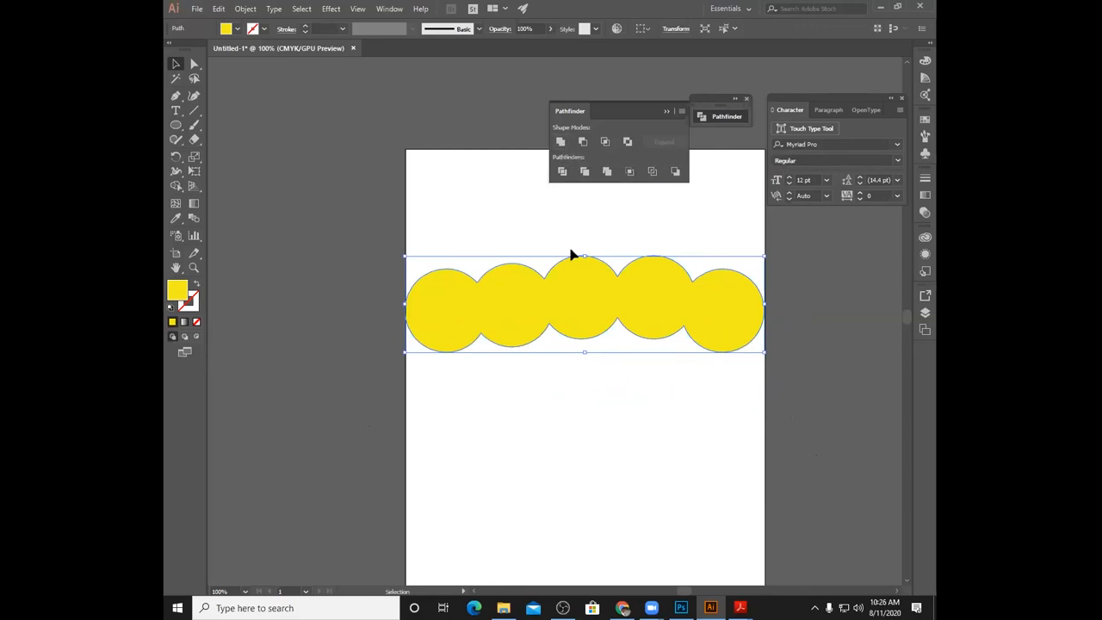
- Draw a yellow rectangle across the artboard's full width from the middle of the united circles down to the bottom edge
{"action": "scroll", "coordinate": [574, 258], "scroll_direction": "down", "scroll_amount": 1}
{"action": "scroll", "coordinate": [572, 258], "scroll_direction": "down", "scroll_amount": 5}
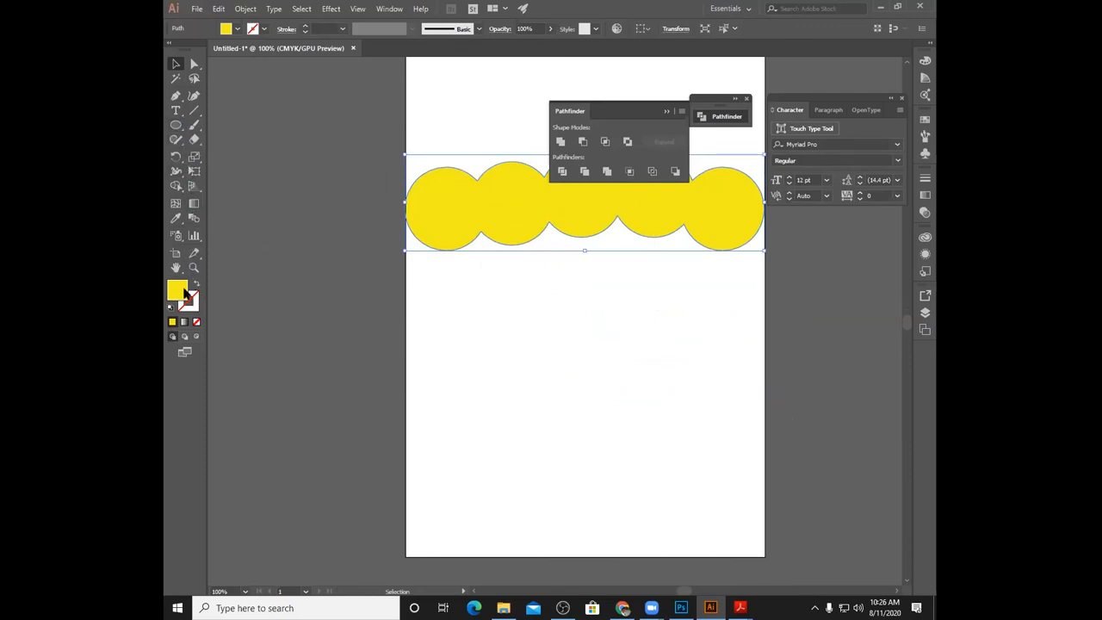
{"action": "left_click", "coordinate": [176, 125]}
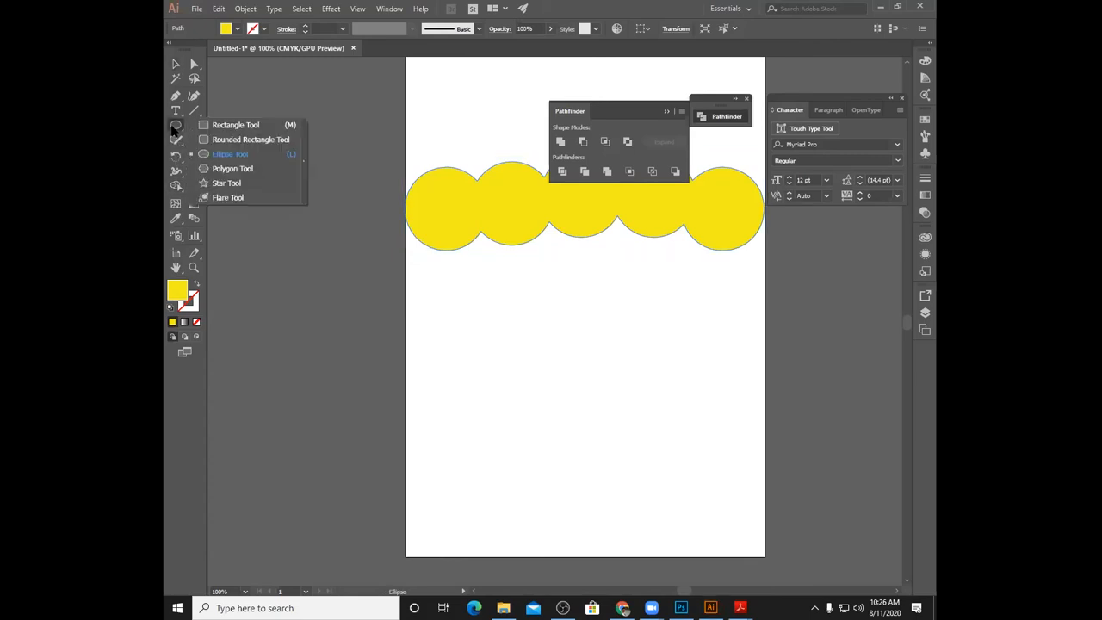
{"action": "left_click", "coordinate": [223, 127]}
{"action": "left_click_drag", "start_coordinate": [403, 209], "coordinate": [715, 528]}
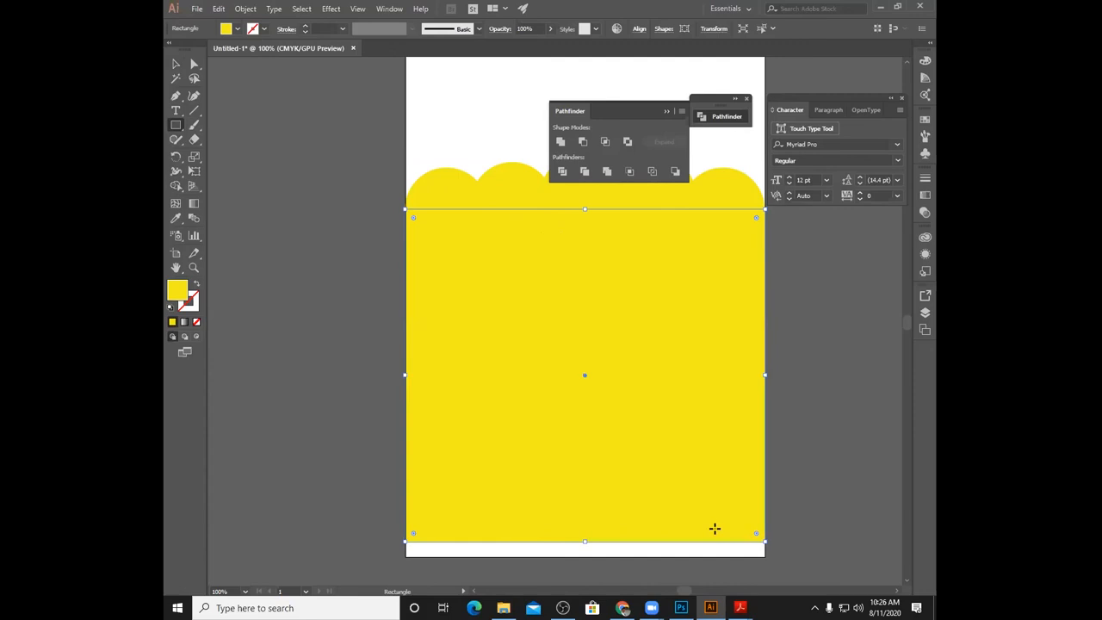
{"action": "left_click_drag", "start_coordinate": [586, 541], "coordinate": [585, 557]}
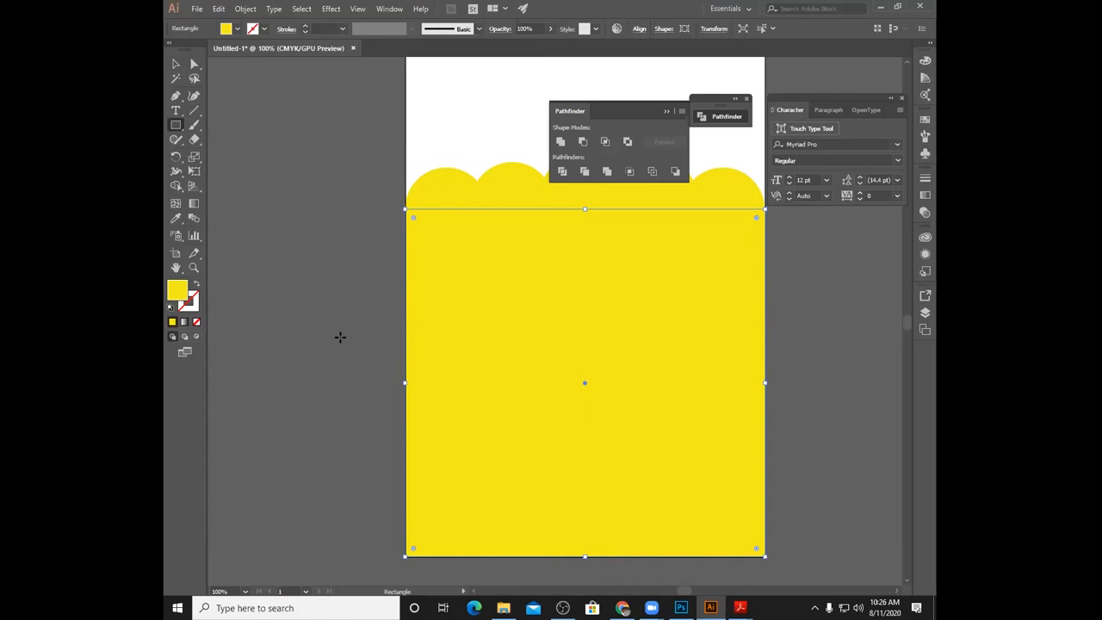
{"action": "left_click", "coordinate": [176, 65]}
{"action": "left_click", "coordinate": [372, 178]}
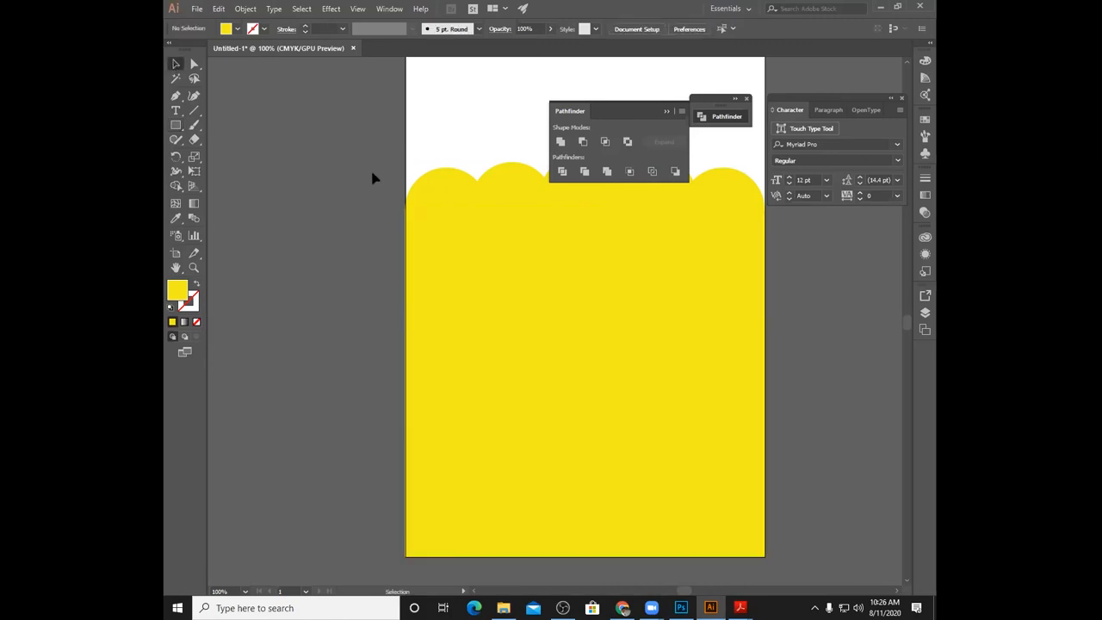
- Merge the rectangle and the scalloped shape into one with the Shape Builder tool
{"action": "left_click_drag", "start_coordinate": [445, 291], "coordinate": [826, 434]}
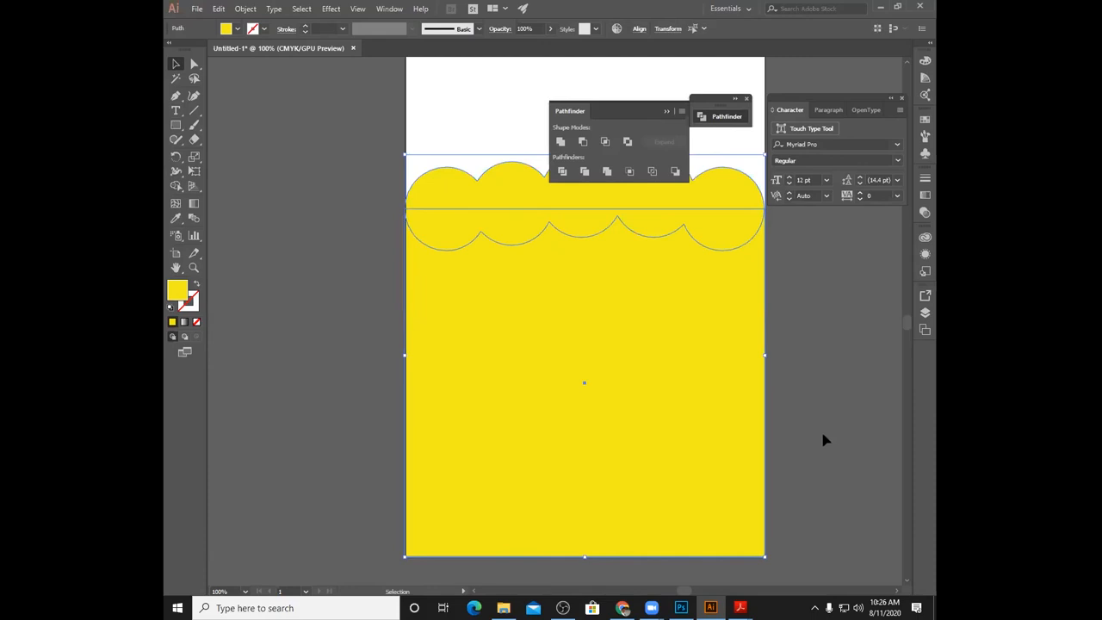
{"action": "left_click", "coordinate": [177, 188]}
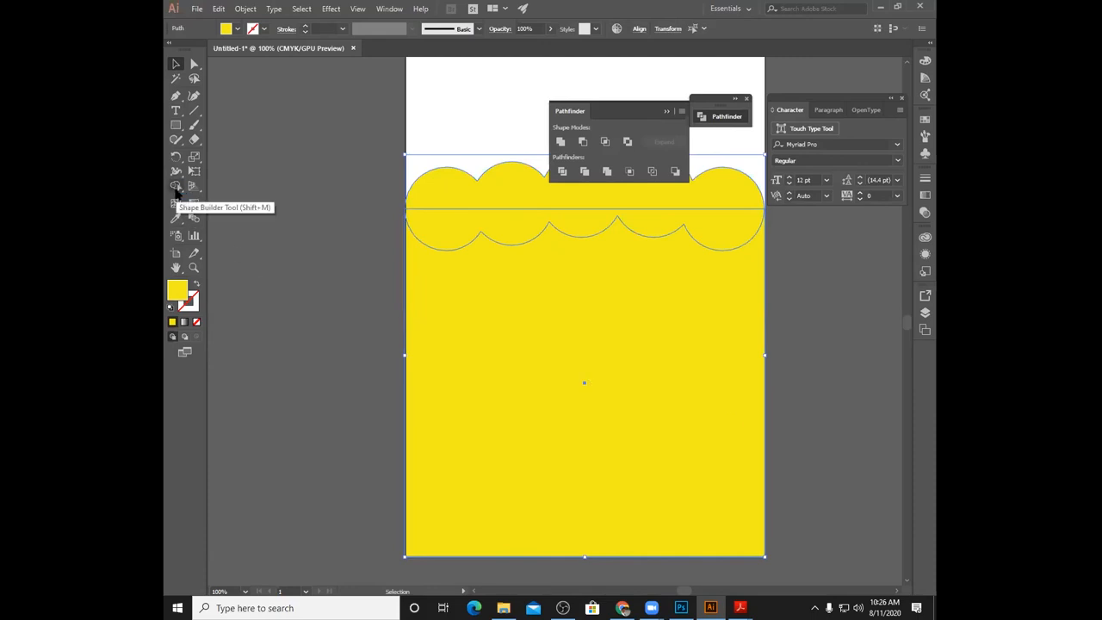
{"action": "left_click_drag", "start_coordinate": [177, 191], "coordinate": [220, 188]}
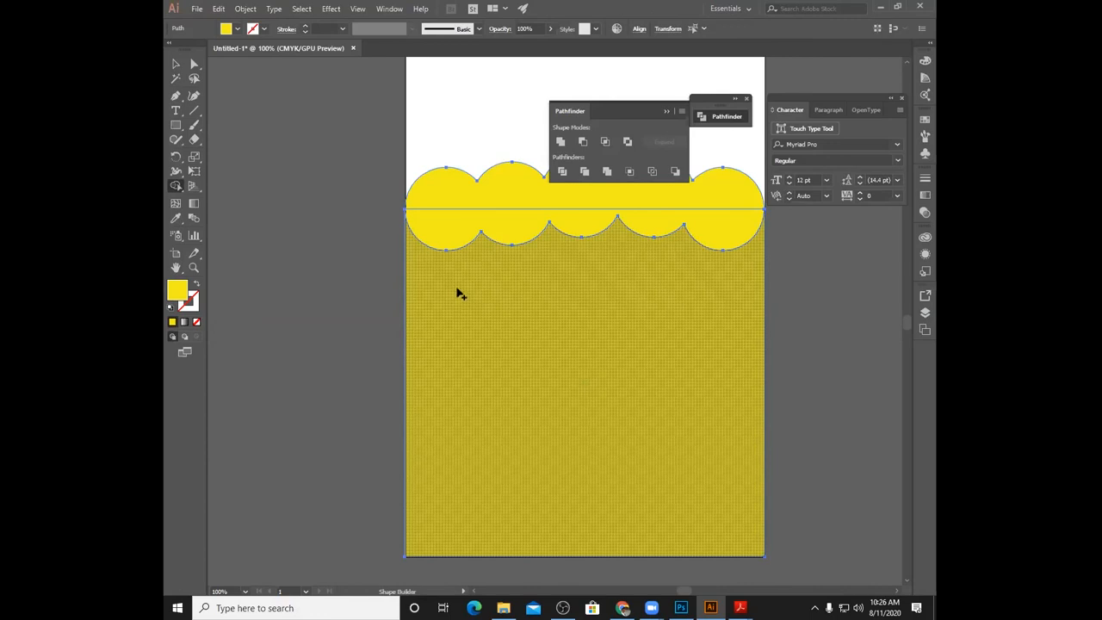
{"action": "left_click_drag", "start_coordinate": [456, 290], "coordinate": [454, 194]}
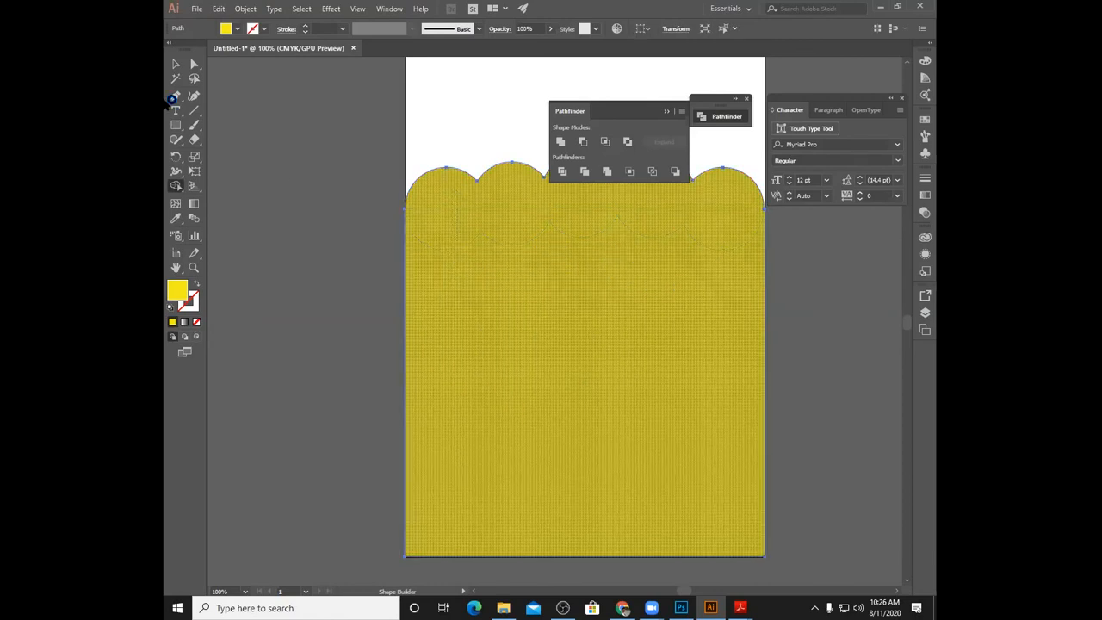
{"action": "key", "text": "v"}
- Move the merged yellow shape aside to check it, return it to its place, and deselect it
{"action": "left_click_drag", "start_coordinate": [580, 293], "coordinate": [496, 292]}
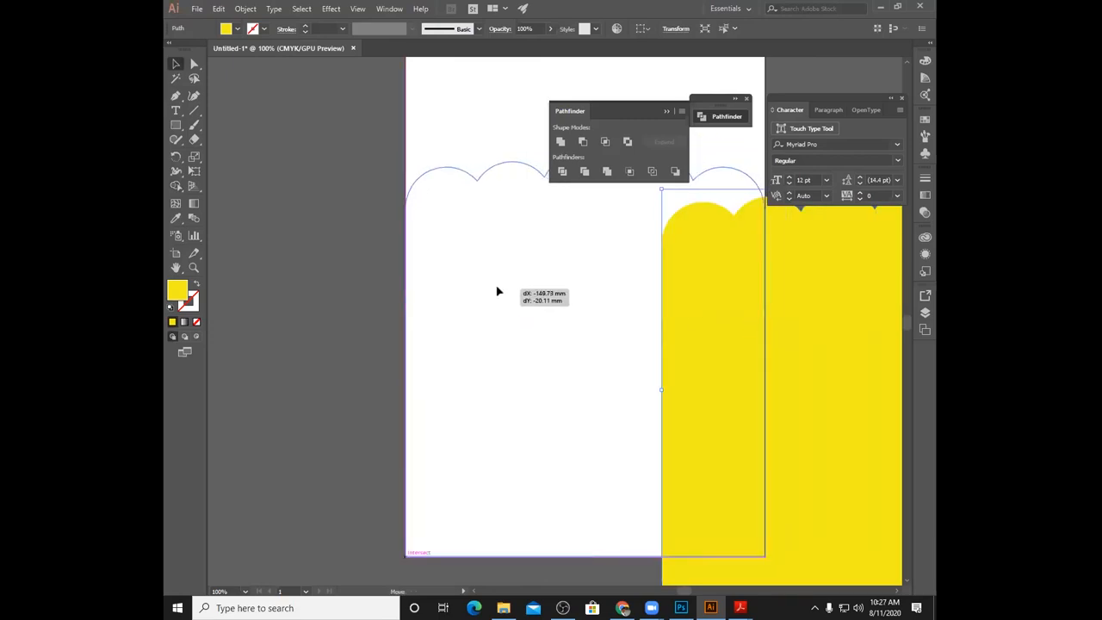
{"action": "mouse_move", "coordinate": [497, 293]}
{"action": "left_mouse_down"}
{"action": "mouse_move", "coordinate": [499, 285]}
{"action": "mouse_move", "coordinate": [496, 294]}
{"action": "left_mouse_up"}
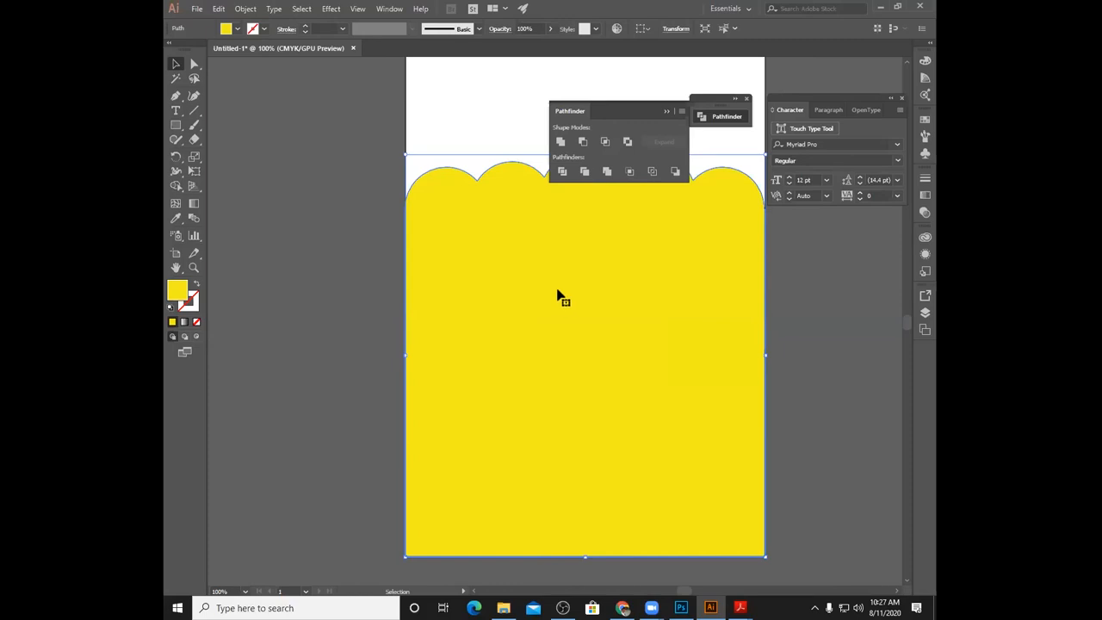
{"action": "left_click", "coordinate": [365, 258]}
- Duplicate the yellow scalloped shape straight down and fill the copy with blue
{"action": "left_click", "coordinate": [526, 280]}
{"action": "left_click_drag", "start_coordinate": [529, 281], "coordinate": [583, 377]}
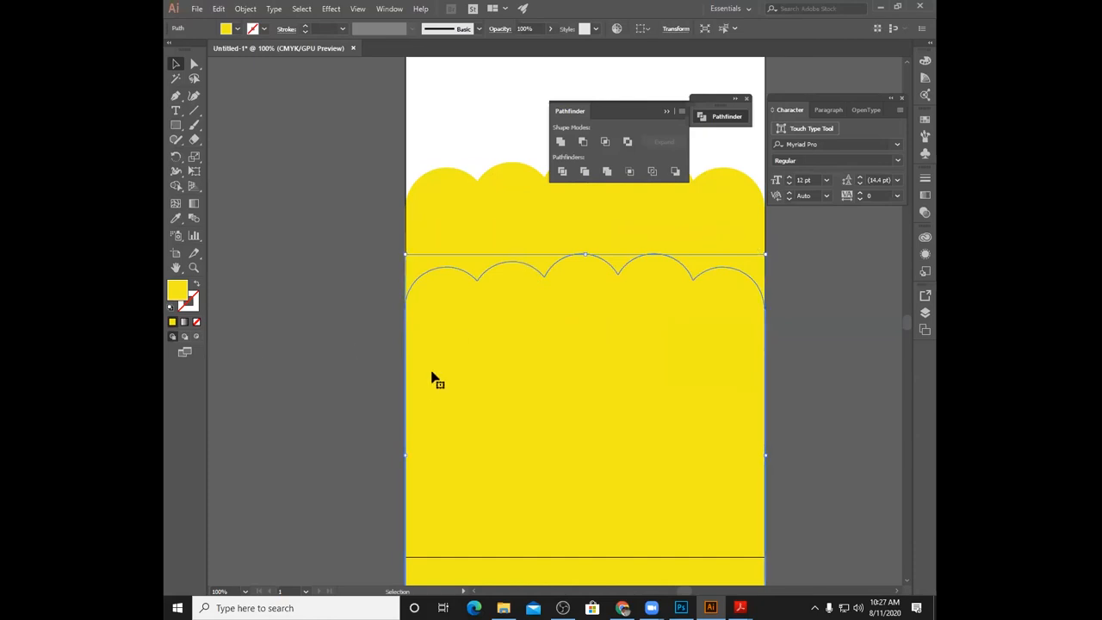
{"action": "double_click", "coordinate": [178, 294]}
{"action": "left_click_drag", "start_coordinate": [349, 168], "coordinate": [348, 104]}
{"action": "left_click_drag", "start_coordinate": [308, 87], "coordinate": [303, 52]}
{"action": "left_click", "coordinate": [450, 49]}
- Duplicate the yellow shape to just above the blue one, behind it, and fill the copy with green
{"action": "left_click", "coordinate": [469, 265]}
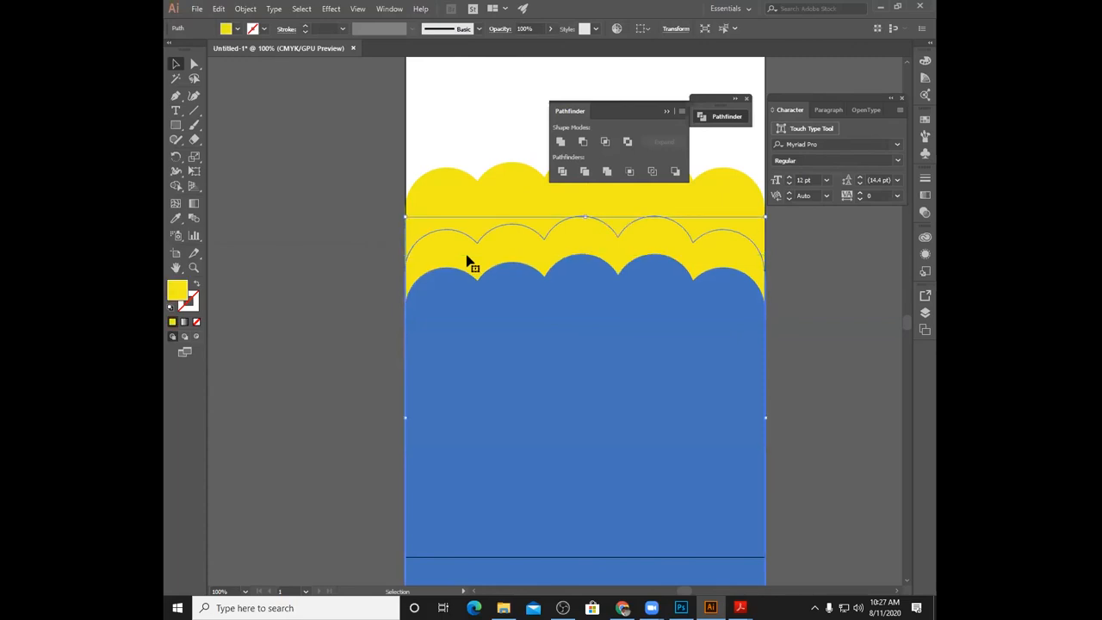
{"action": "double_click", "coordinate": [177, 296]}
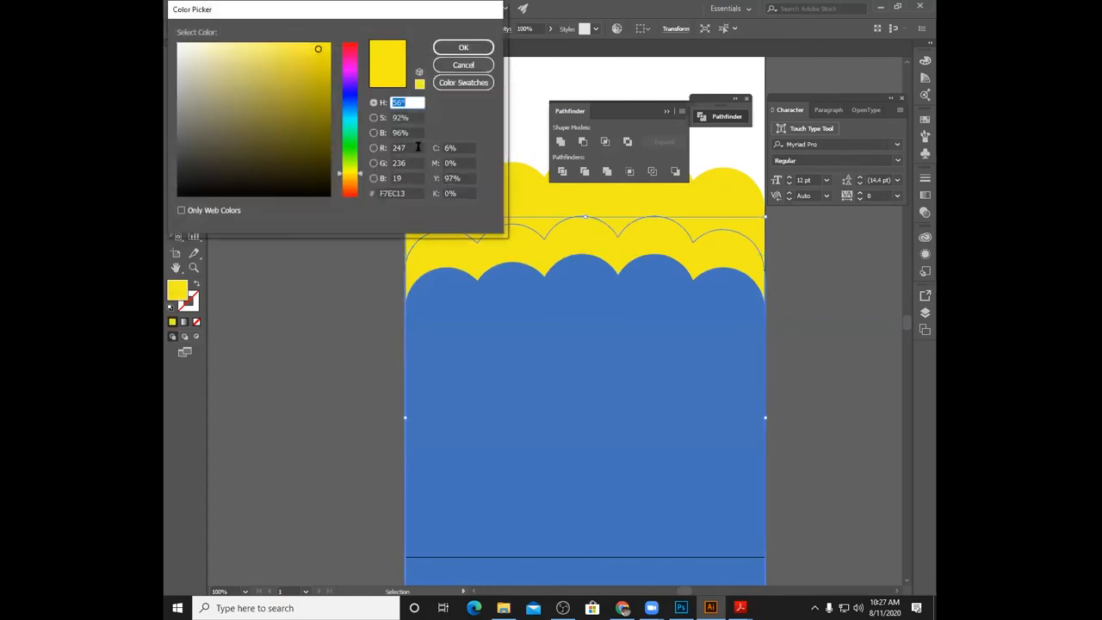
{"action": "left_click", "coordinate": [348, 136]}
{"action": "left_click_drag", "start_coordinate": [304, 115], "coordinate": [327, 43]}
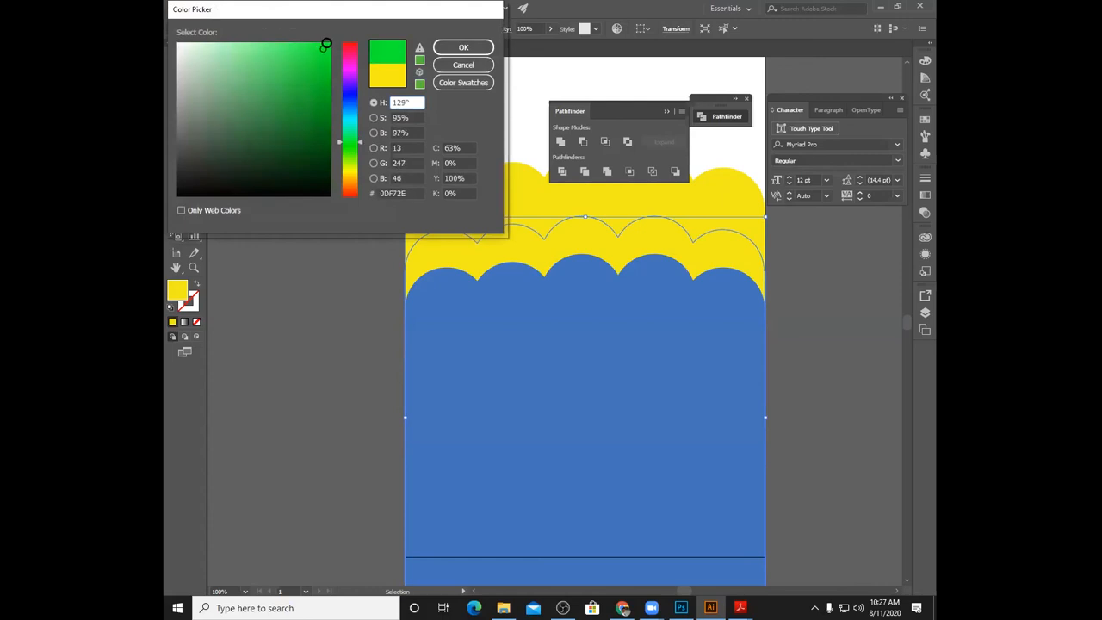
{"action": "left_click", "coordinate": [468, 49]}
- Duplicate the yellow shape to just above the green one and fill the copy with red
{"action": "left_click", "coordinate": [498, 212]}
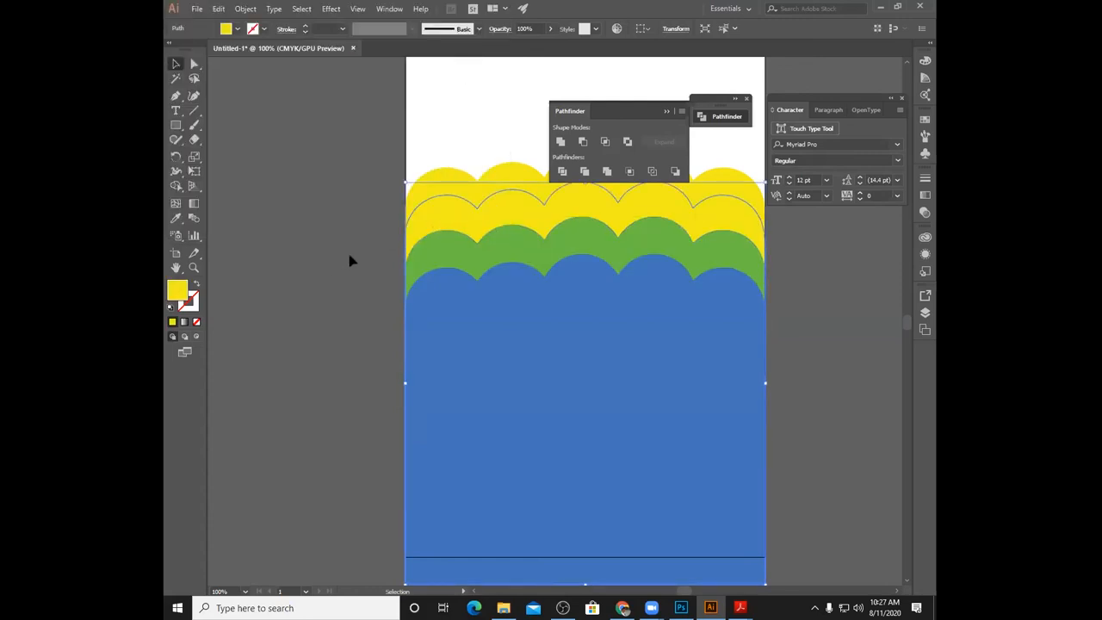
{"action": "double_click", "coordinate": [175, 294]}
{"action": "double_click", "coordinate": [172, 297]}
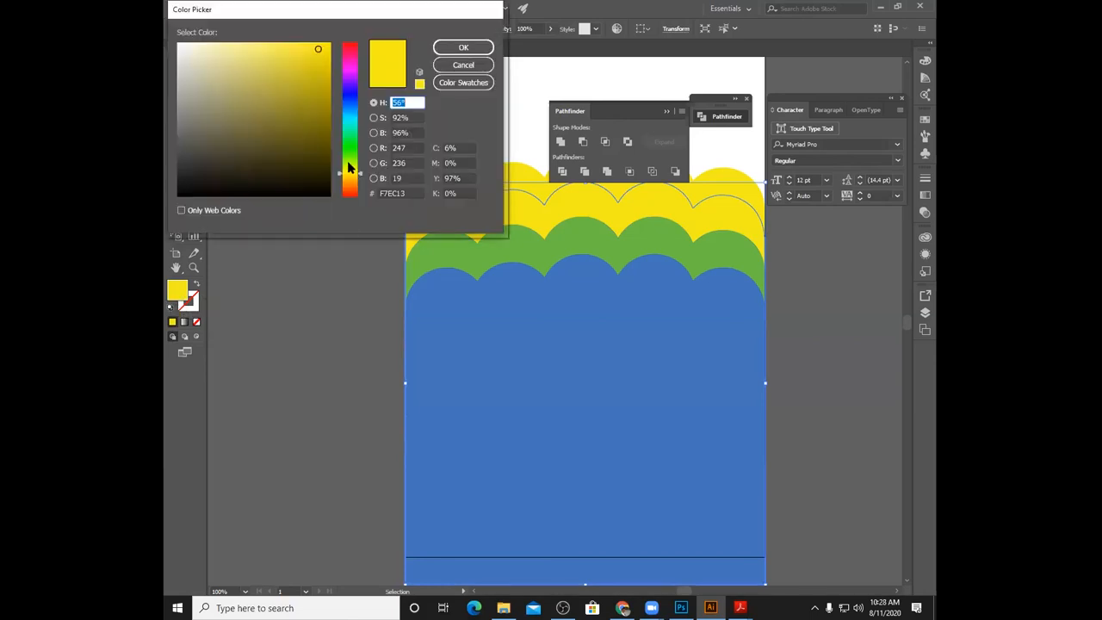
{"action": "left_click", "coordinate": [354, 184]}
{"action": "left_click", "coordinate": [354, 195]}
{"action": "left_click_drag", "start_coordinate": [304, 123], "coordinate": [337, 30]}
{"action": "left_click", "coordinate": [476, 49]}
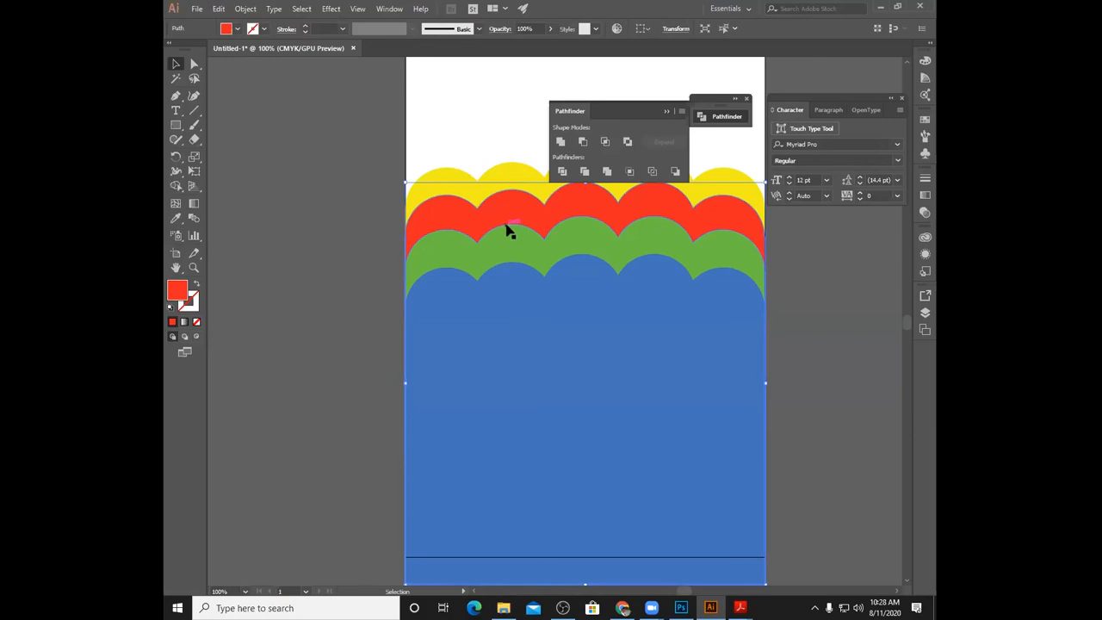
- Select all four scalloped shapes, enlarge them slightly, and nudge them left so they extend past both sides of the artboard
{"action": "key", "text": "a"}
{"action": "key", "text": "ctrl+minus"}
{"action": "key", "text": "v"}
{"action": "left_click", "coordinate": [541, 428]}
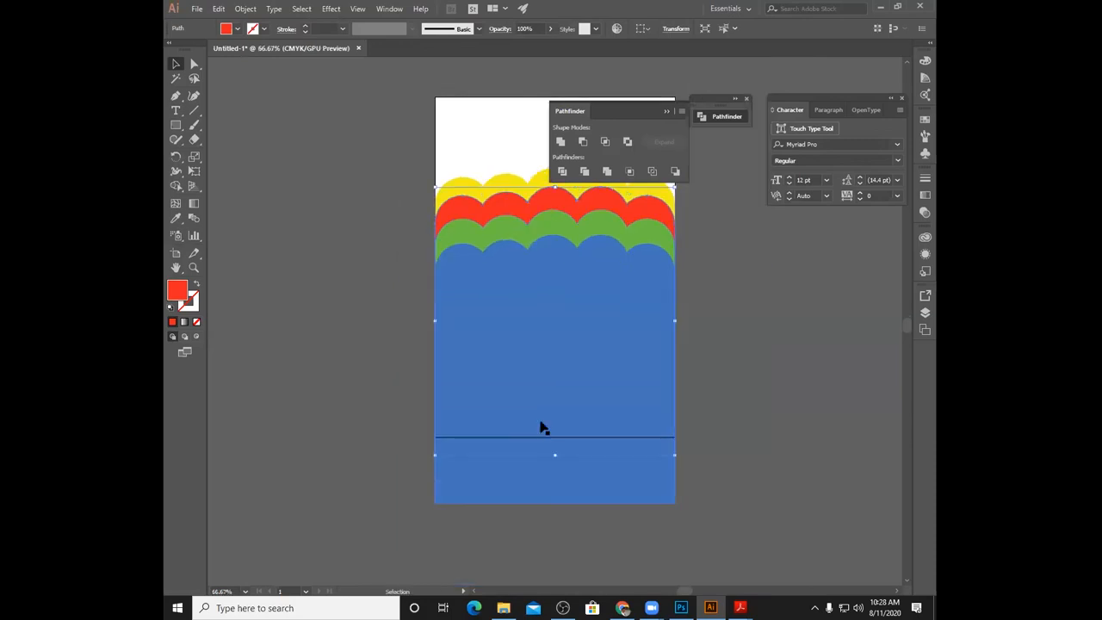
{"action": "left_click", "coordinate": [600, 527]}
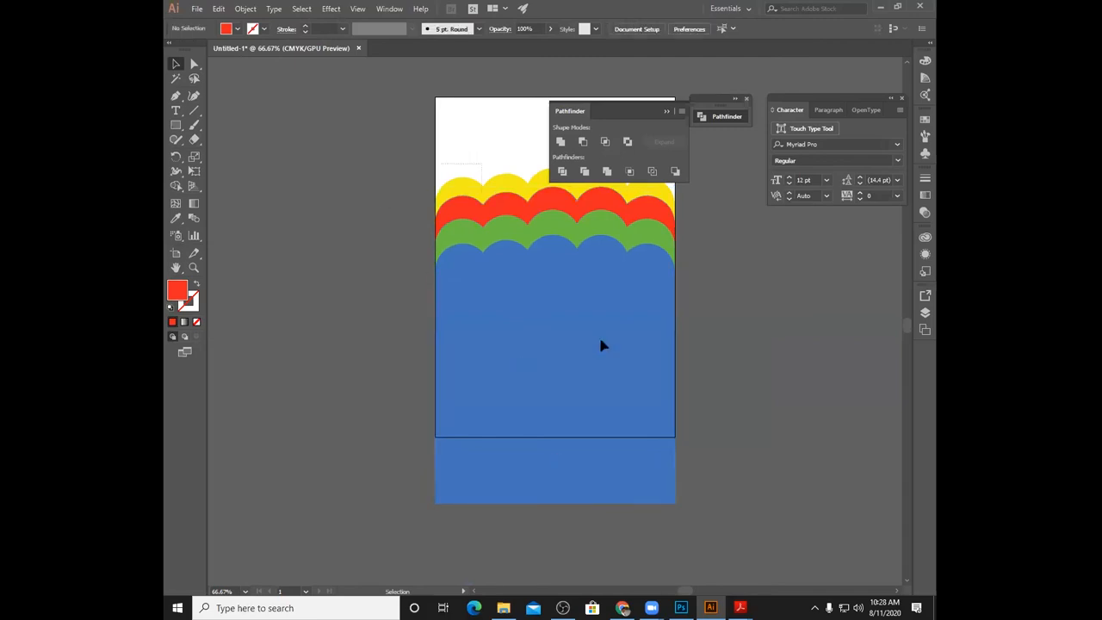
{"action": "key", "text": "ctrl+a"}
{"action": "left_click_drag", "start_coordinate": [675, 505], "coordinate": [681, 513]}
{"action": "key", "text": "Left"}
{"action": "key", "text": "Left"}
{"action": "key", "text": "Left"}
{"action": "key", "text": "Left"}
{"action": "key", "text": "Left"}
{"action": "key", "text": "Left"}
{"action": "key", "text": "Left"}
{"action": "key", "text": "Left"}
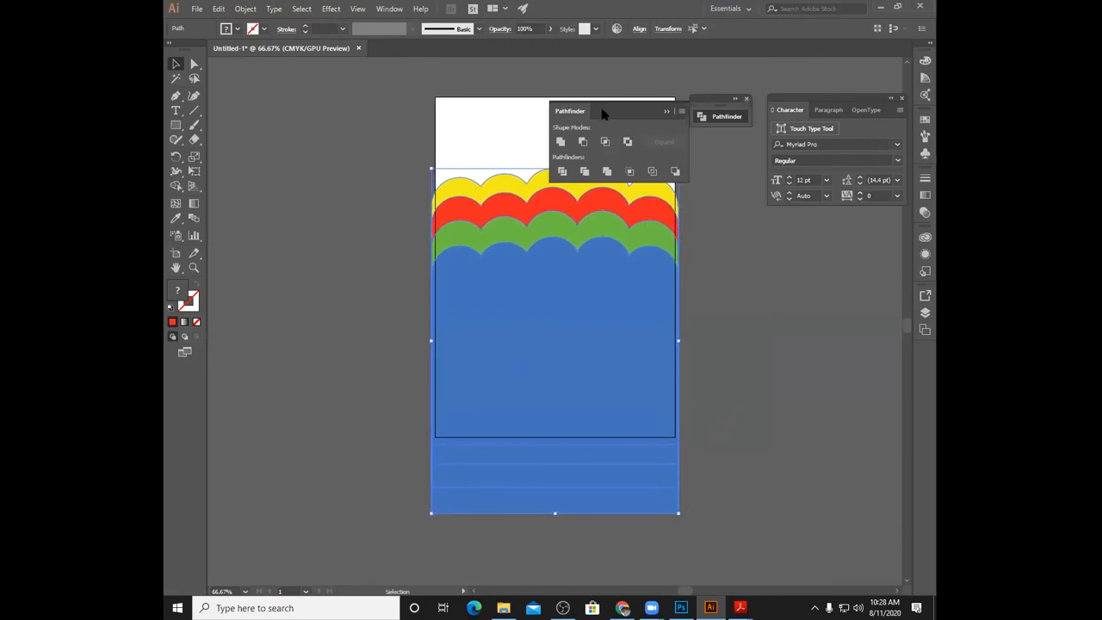
- Move the Pathfinder panel off the artboard and draw a rectangle over the coloured shapes, spanning the artboard's width down to its bottom edge
{"action": "left_click_drag", "start_coordinate": [578, 113], "coordinate": [774, 230]}
{"action": "left_click", "coordinate": [391, 231]}
{"action": "left_click", "coordinate": [177, 125]}
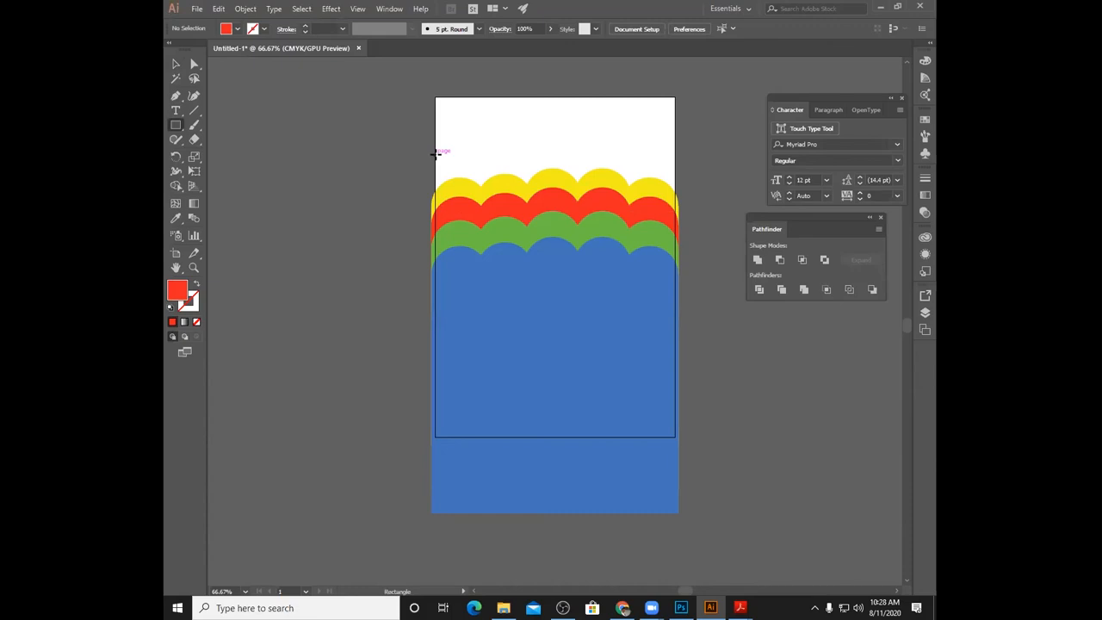
{"action": "left_click_drag", "start_coordinate": [435, 153], "coordinate": [674, 437]}
{"action": "left_click", "coordinate": [176, 63]}
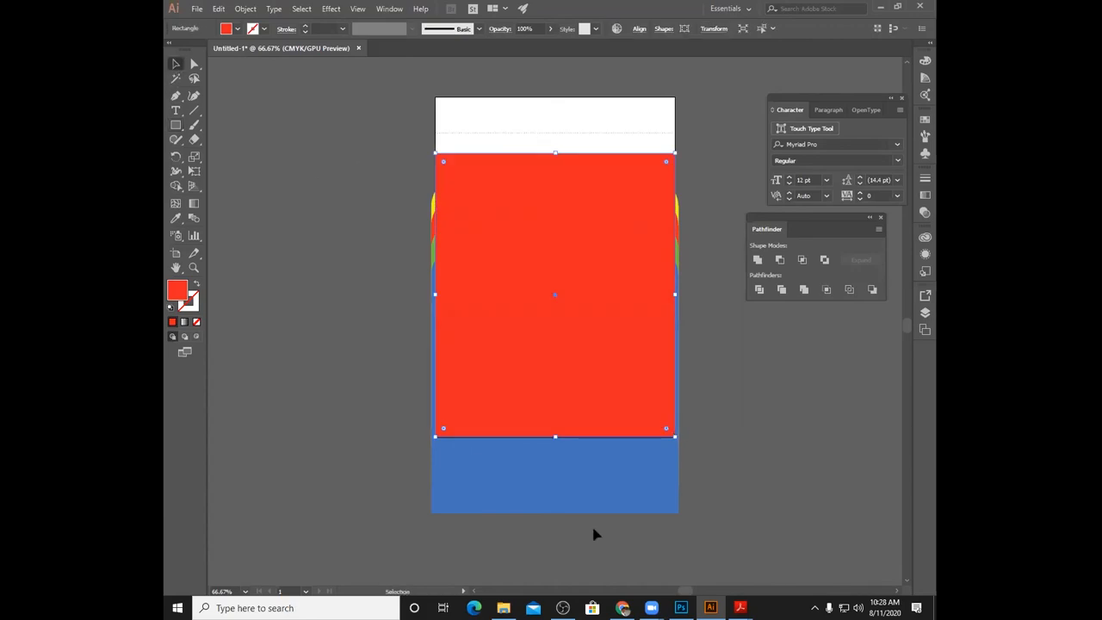
- Select everything, make a clipping mask from the rectangle to trim the shapes to the artboard, and deselect
{"action": "key", "text": "ctrl+a"}
{"action": "left_click", "coordinate": [244, 9]}
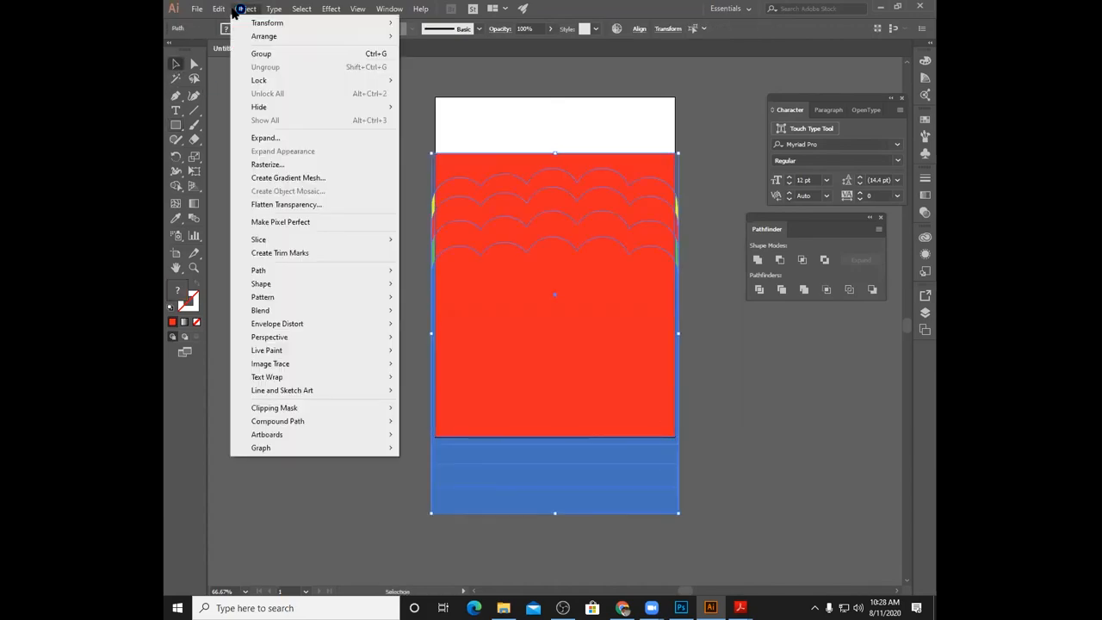
{"action": "mouse_move", "coordinate": [369, 410]}
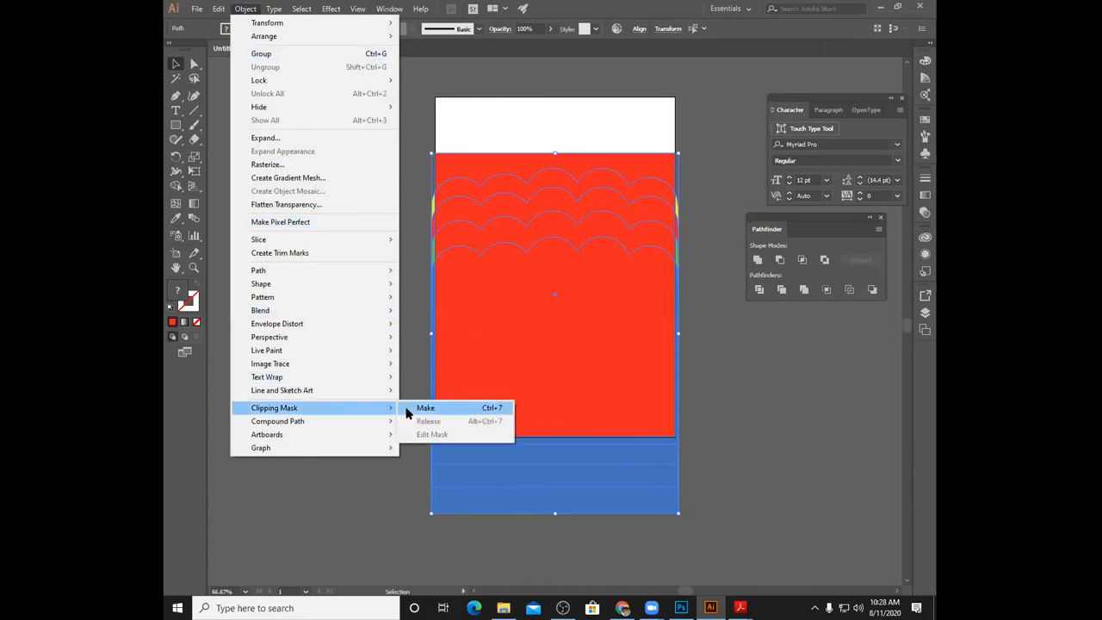
{"action": "left_click", "coordinate": [408, 408]}
{"action": "left_click", "coordinate": [345, 380]}
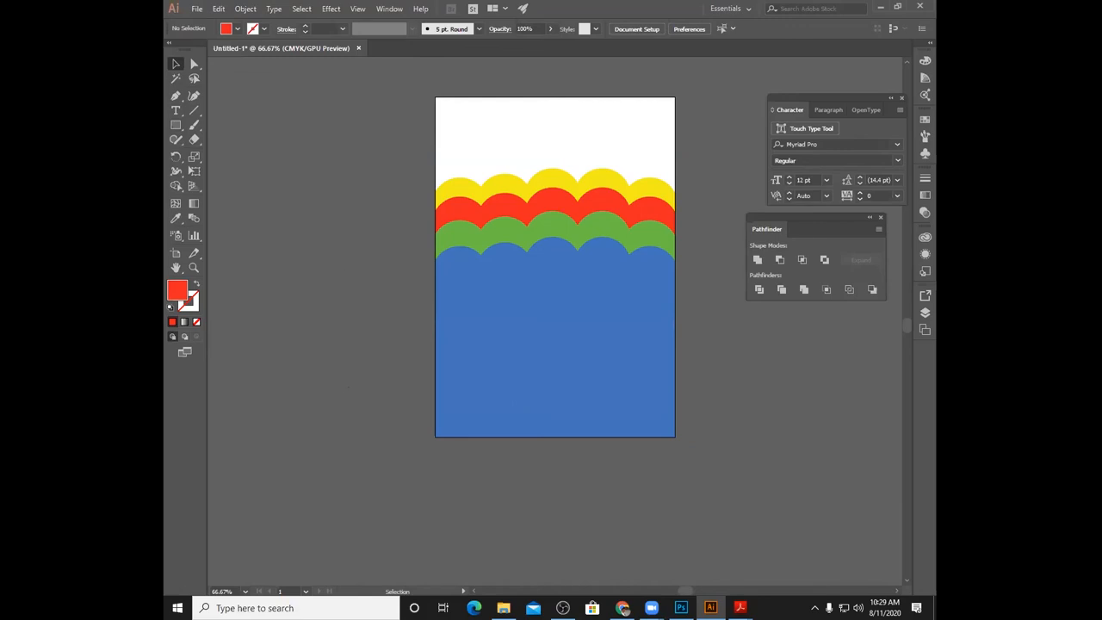
- Choose the people image from the modul Pembuatan Poster folder for placing in the document
{"action": "left_click", "coordinate": [201, 11]}
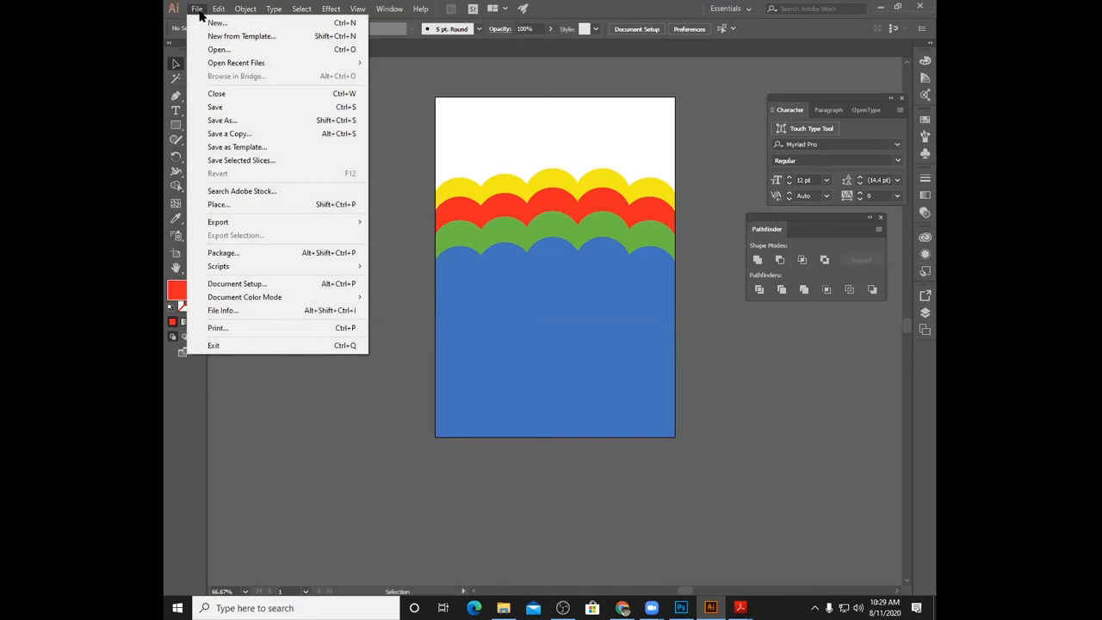
{"action": "left_click", "coordinate": [251, 206]}
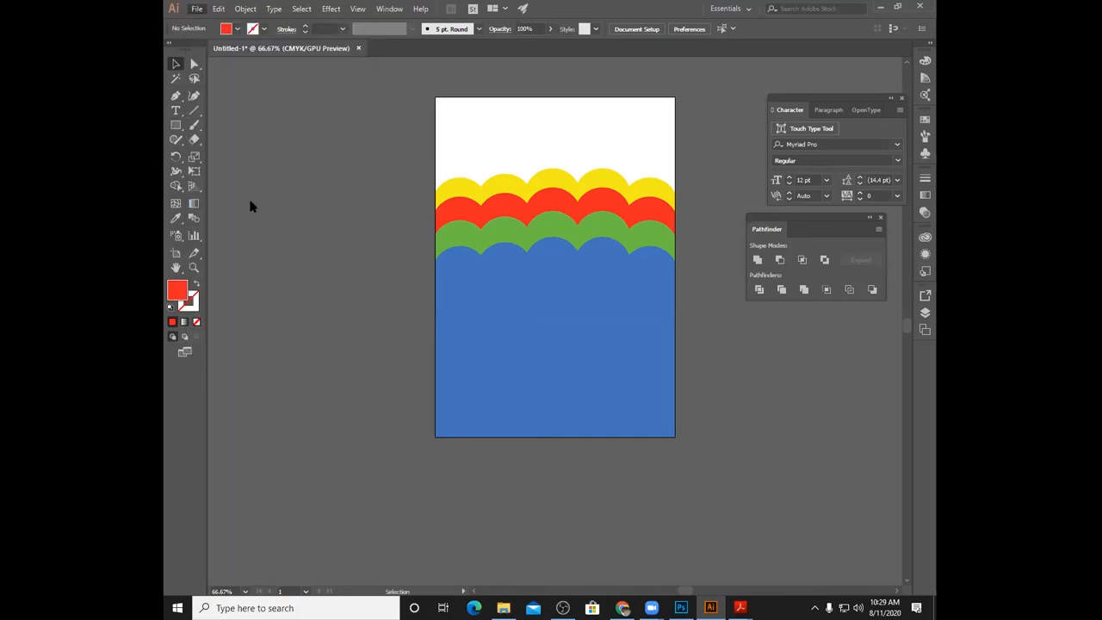
{"action": "left_click", "coordinate": [465, 101]}
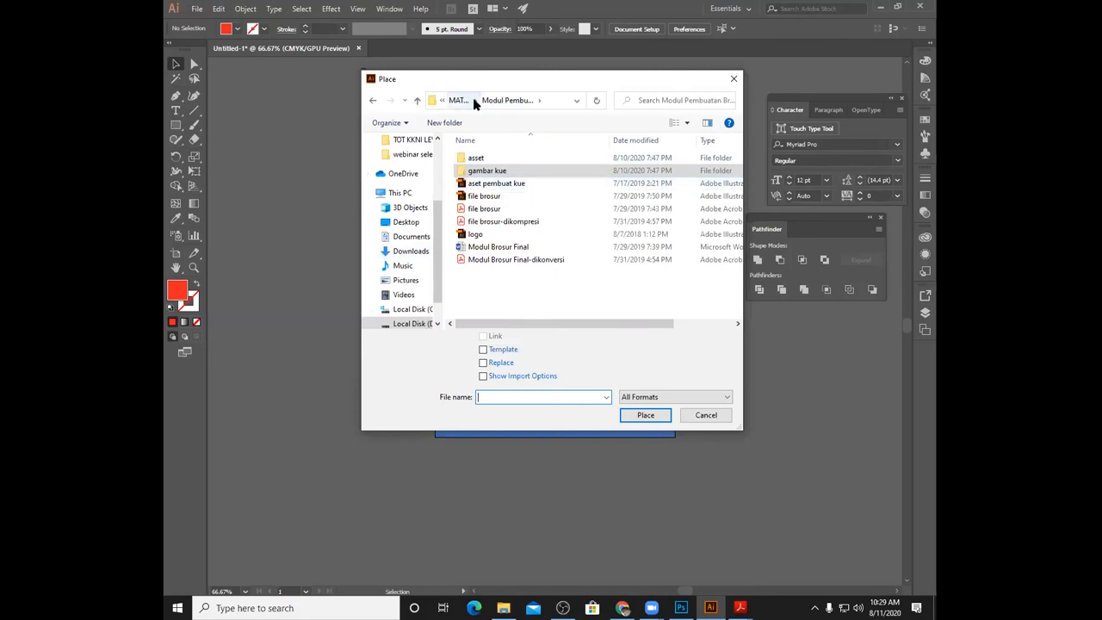
{"action": "left_click", "coordinate": [457, 100]}
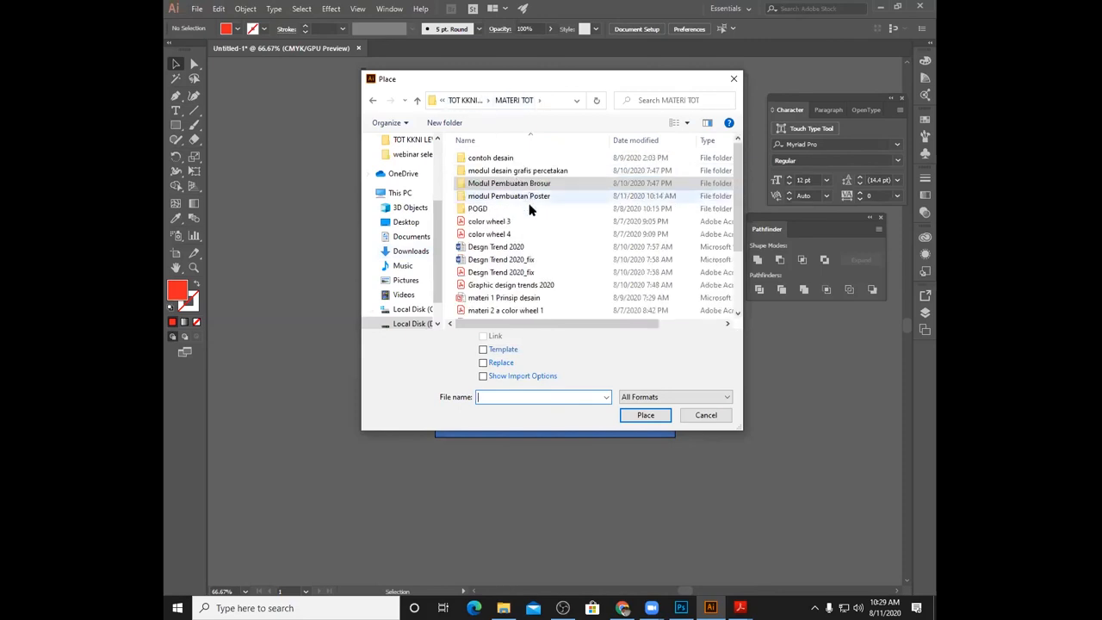
{"action": "double_click", "coordinate": [524, 197]}
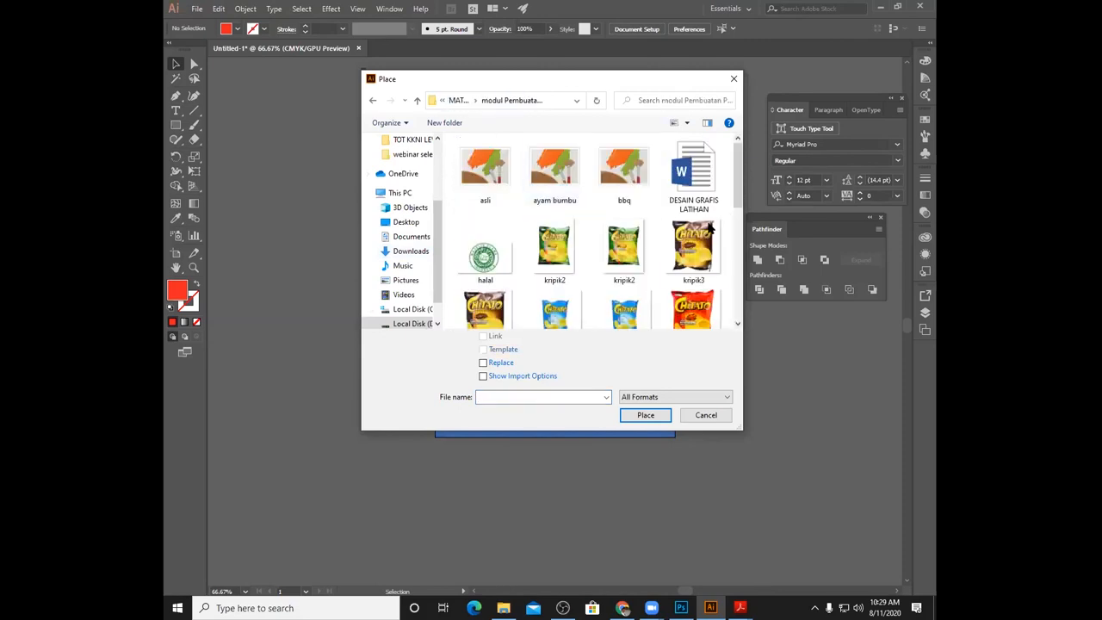
{"action": "left_click_drag", "start_coordinate": [737, 191], "coordinate": [751, 297]}
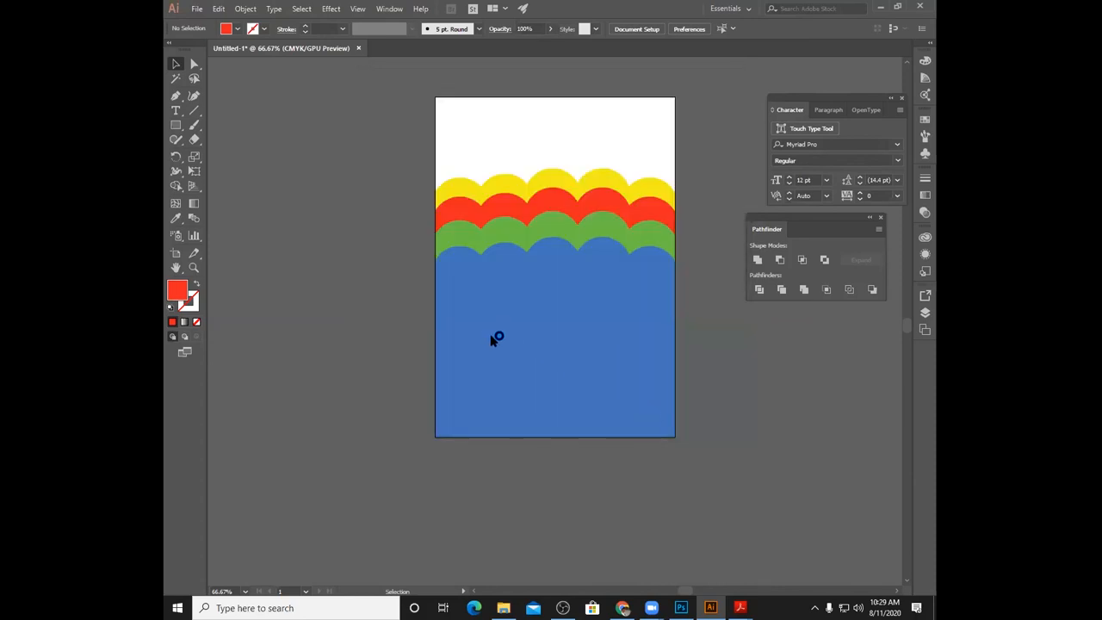
{"action": "left_click", "coordinate": [476, 282]}
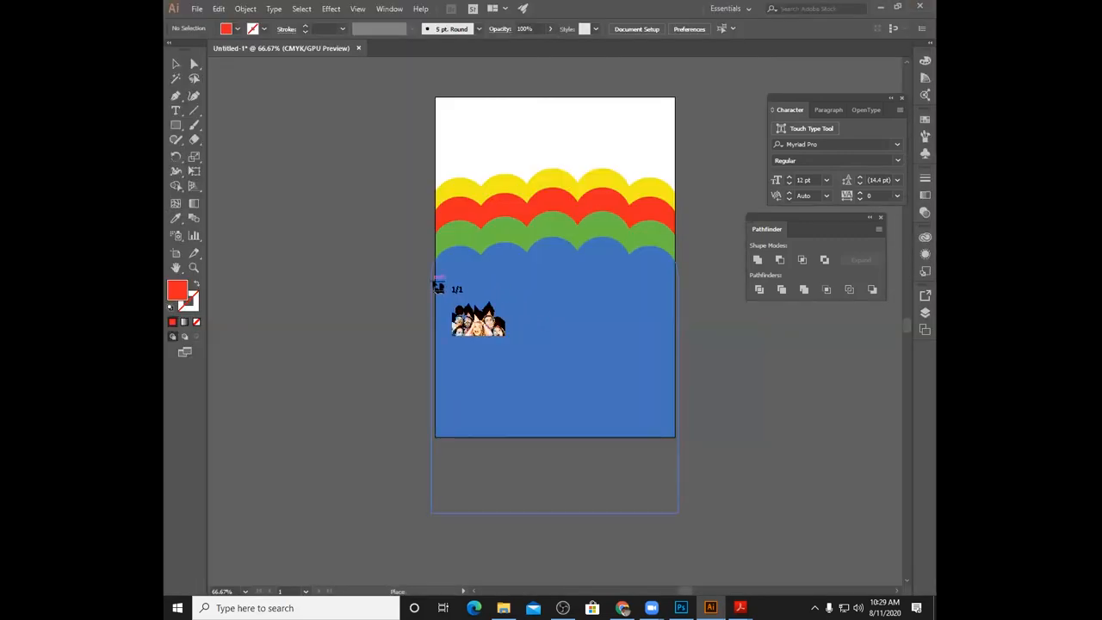
- Place the people image at the artboard's bottom edge, scale it to span the full artboard width, and deselect it
{"action": "left_click_drag", "start_coordinate": [308, 239], "coordinate": [516, 436]}
{"action": "left_click_drag", "start_coordinate": [415, 344], "coordinate": [542, 399]}
{"action": "left_click_drag", "start_coordinate": [654, 293], "coordinate": [671, 270]}
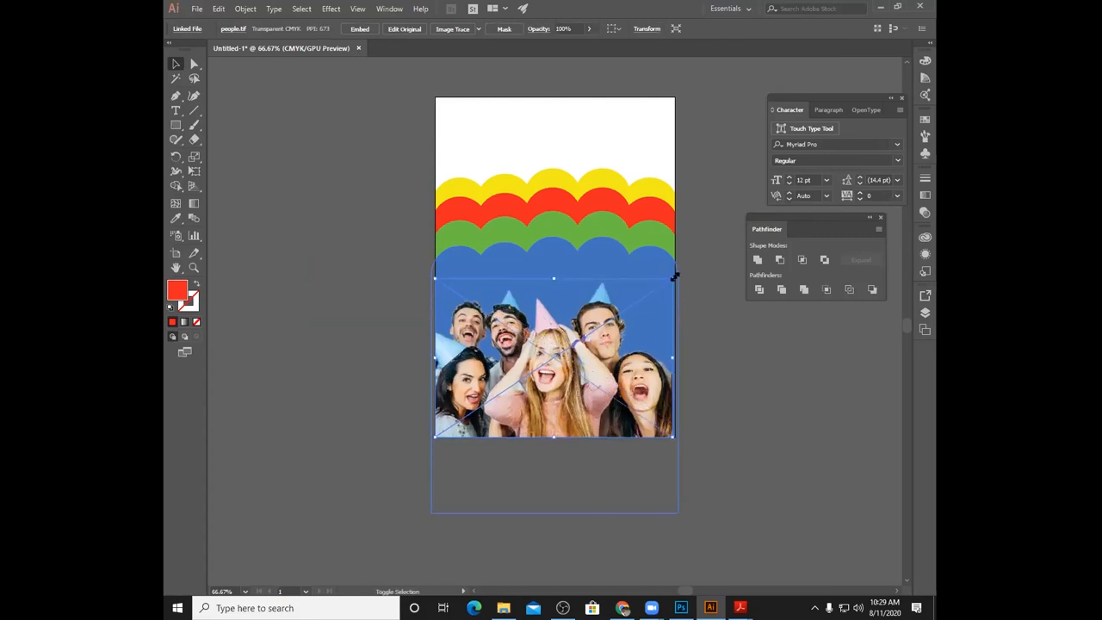
{"action": "left_click_drag", "start_coordinate": [672, 277], "coordinate": [678, 269]}
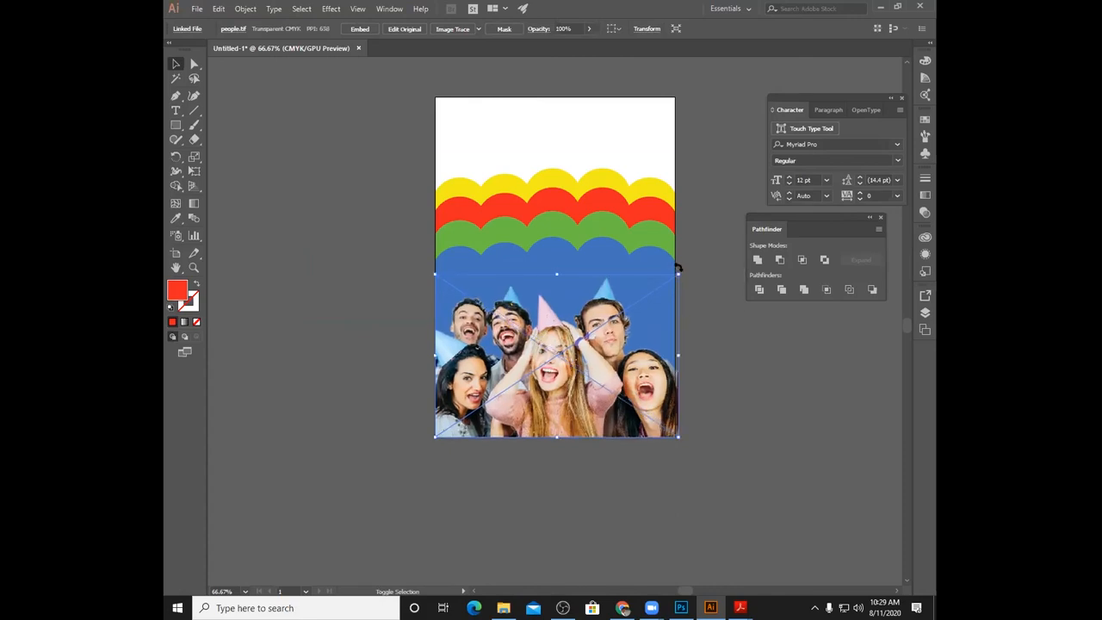
{"action": "left_click", "coordinate": [688, 353]}
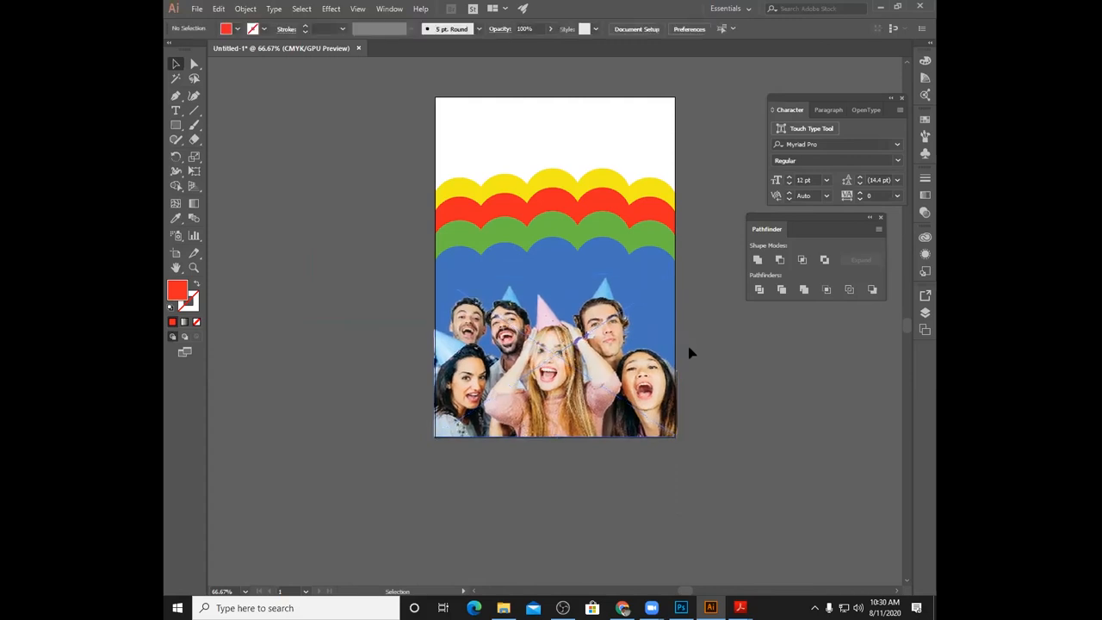
- Choose the four pack images asli, ayam bumbu, bbq and sapip from the same folder for placing together
{"action": "left_click", "coordinate": [196, 10]}
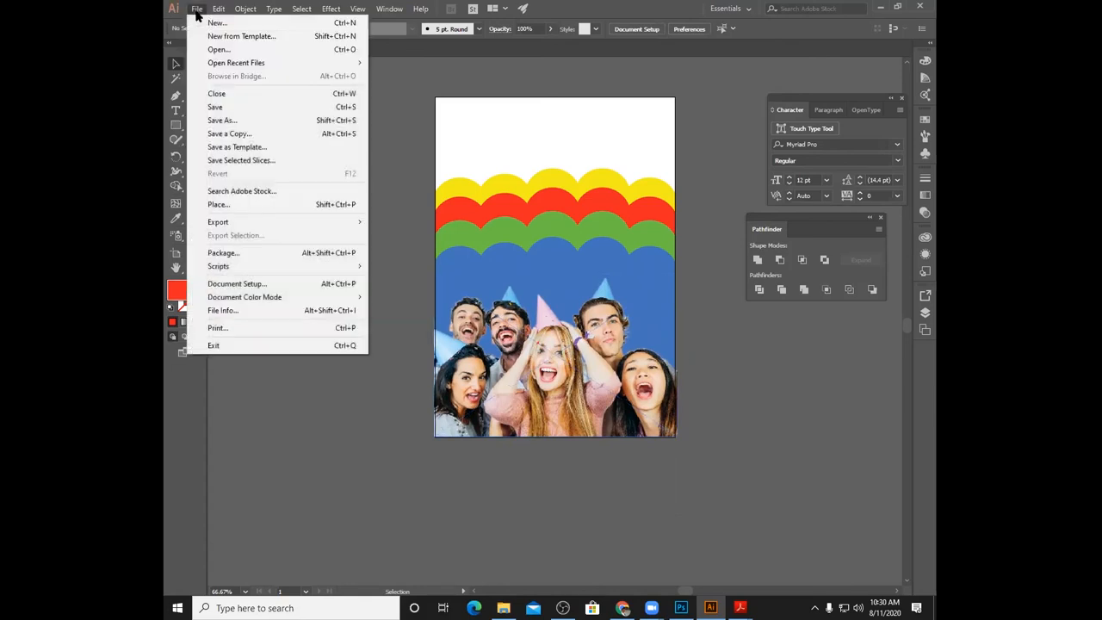
{"action": "left_click", "coordinate": [232, 206]}
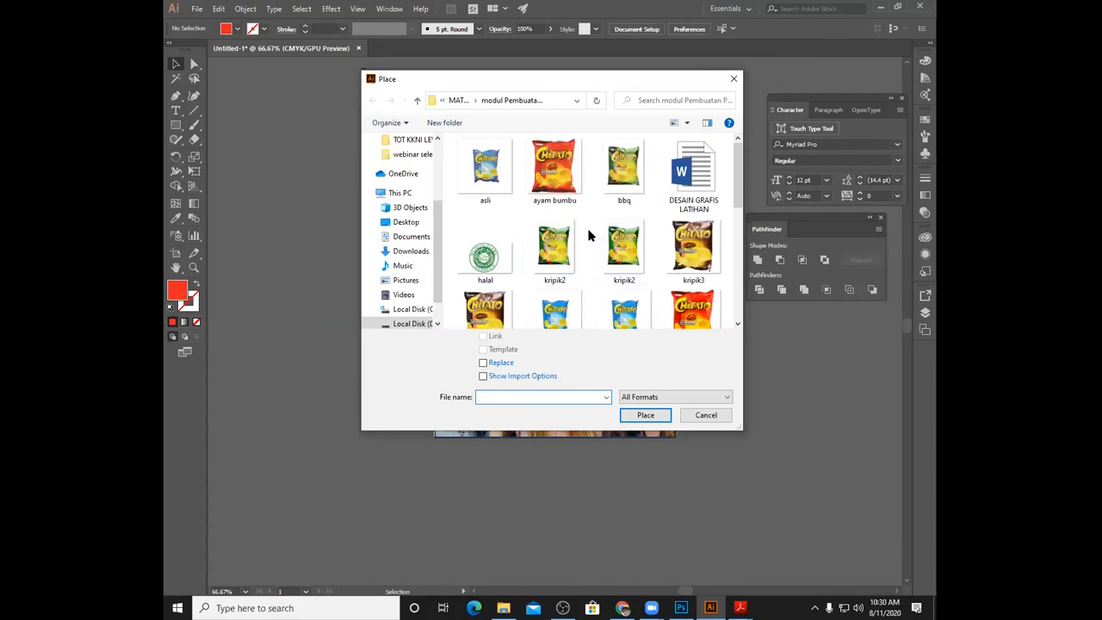
{"action": "left_click", "coordinate": [558, 176]}
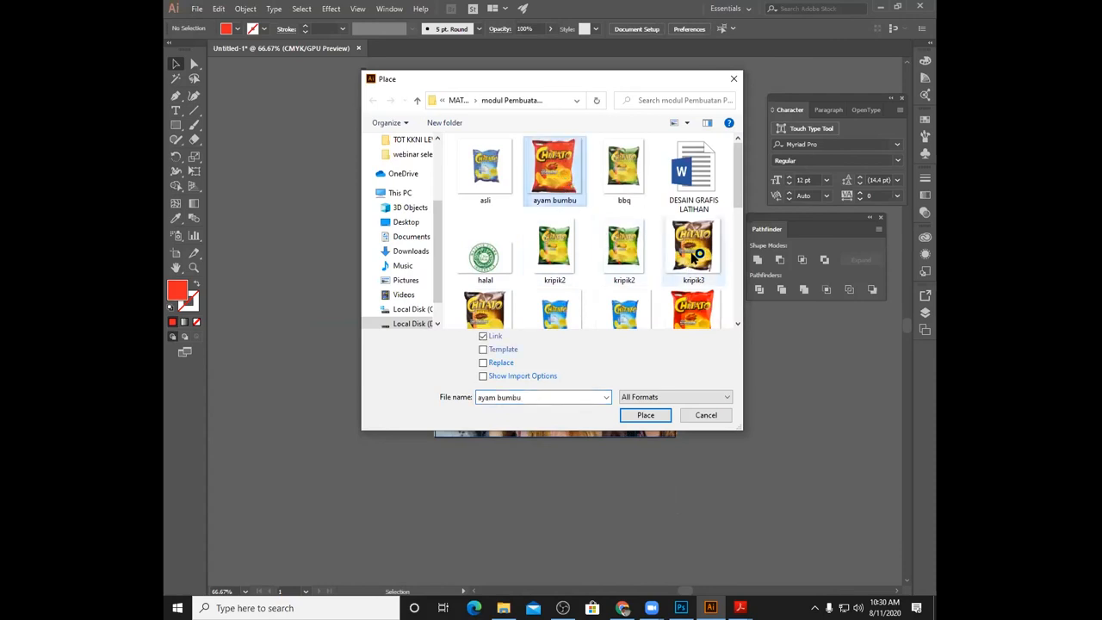
{"action": "left_click_drag", "start_coordinate": [738, 181], "coordinate": [749, 299]}
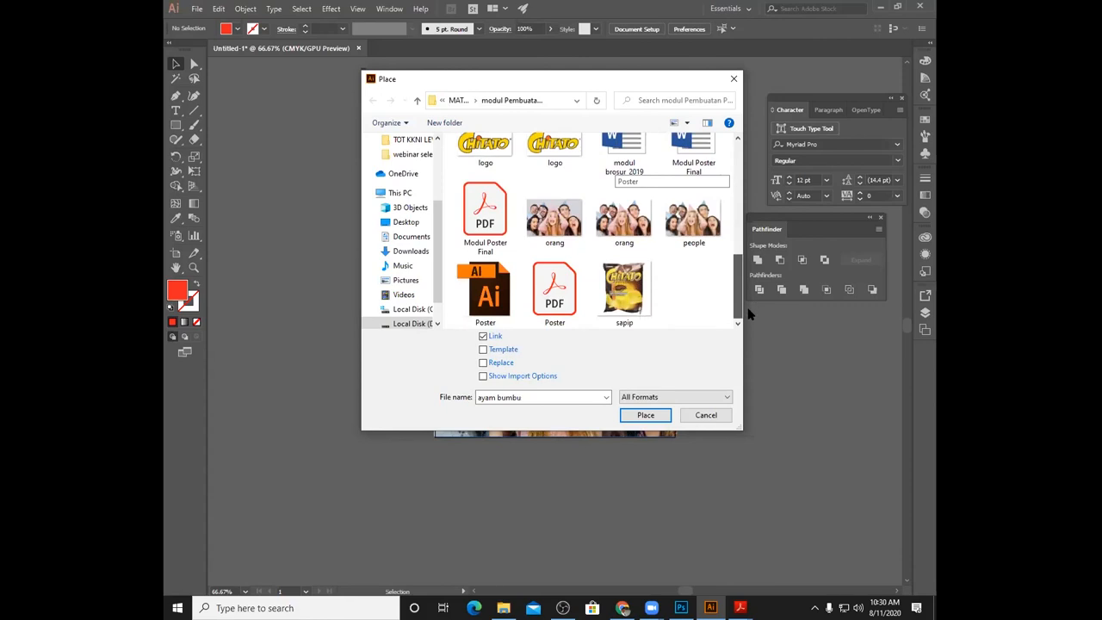
{"action": "left_click", "coordinate": [637, 292], "text": "ctrl"}
{"action": "left_click_drag", "start_coordinate": [737, 296], "coordinate": [738, 181]}
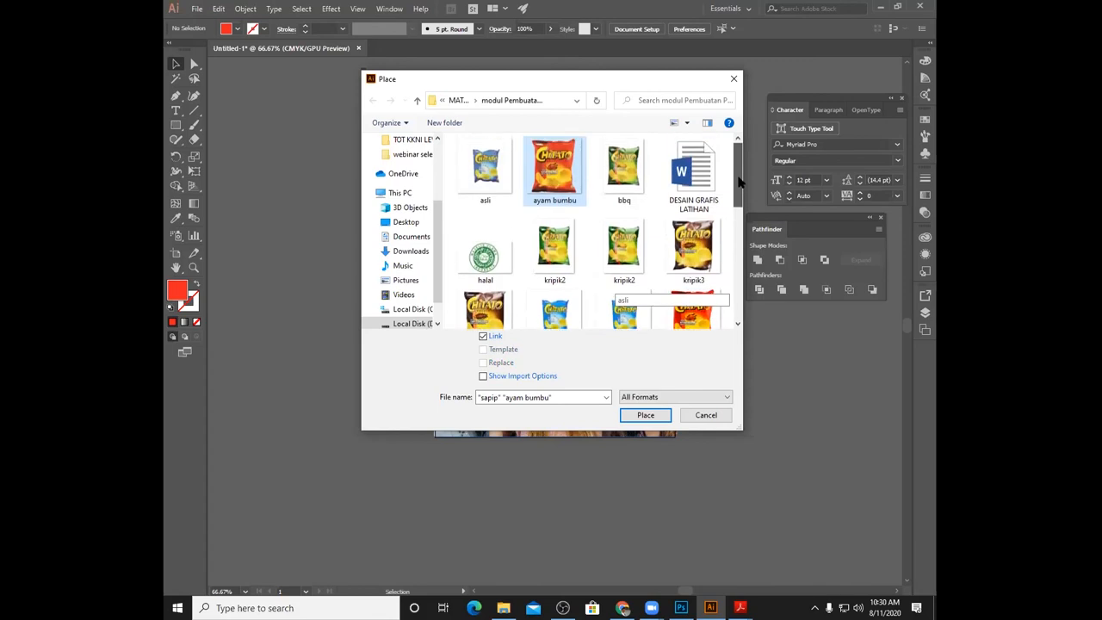
{"action": "left_click", "coordinate": [498, 173], "text": "ctrl"}
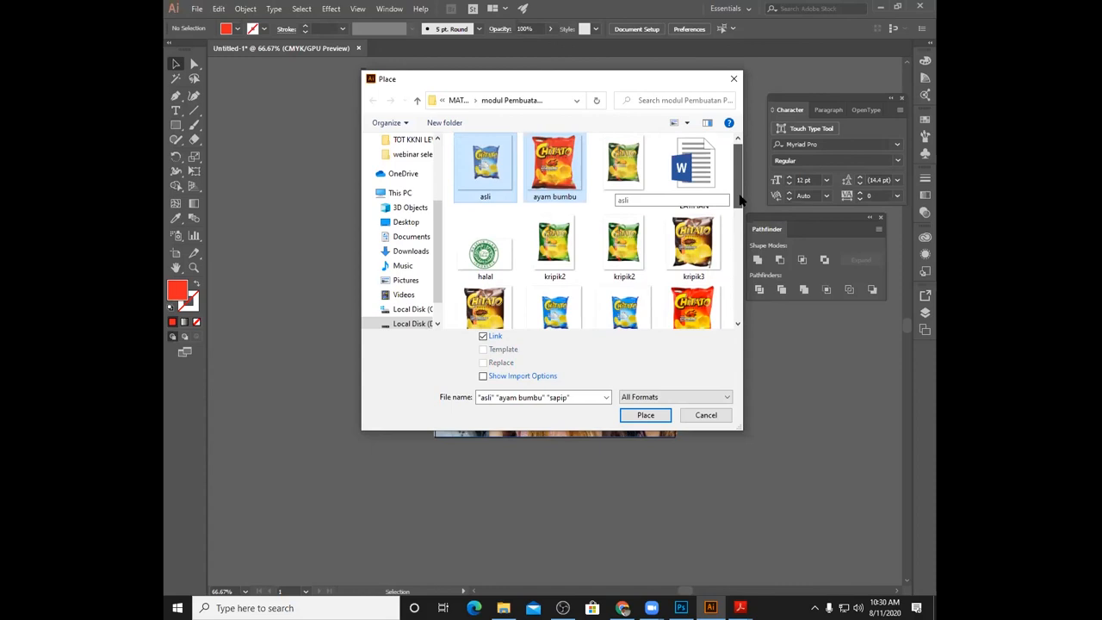
{"action": "left_click_drag", "start_coordinate": [738, 196], "coordinate": [739, 201]}
{"action": "left_click", "coordinate": [645, 414]}
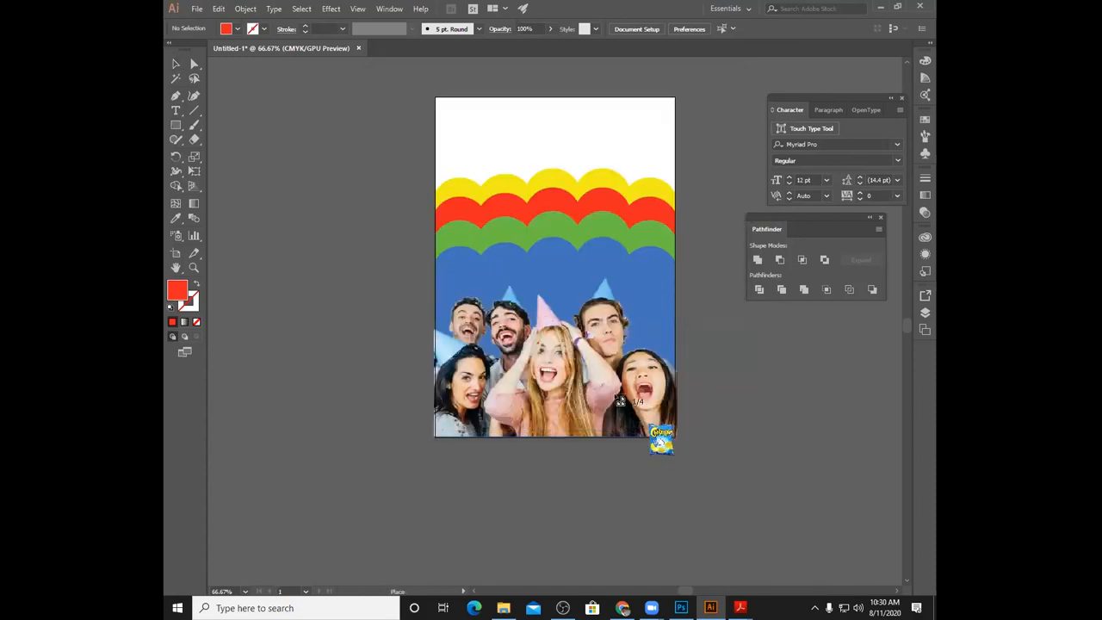
- Place the four chip packs one by one as small images on the empty canvas left of the artboard, and deselect
{"action": "left_click_drag", "start_coordinate": [332, 183], "coordinate": [402, 248]}
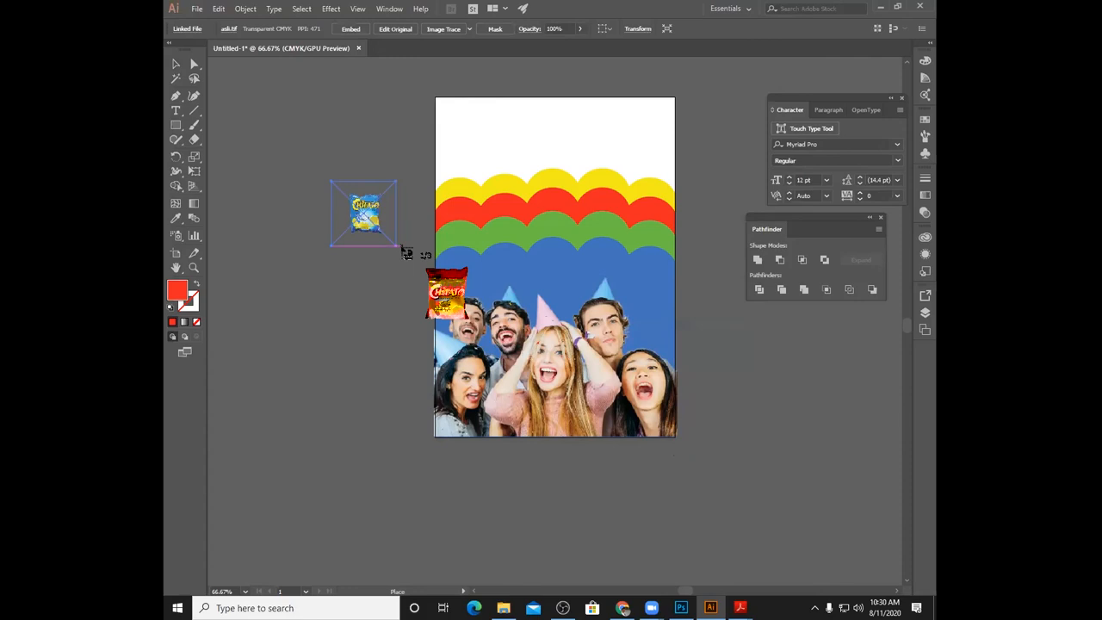
{"action": "left_click_drag", "start_coordinate": [332, 262], "coordinate": [396, 325]}
{"action": "left_click_drag", "start_coordinate": [329, 348], "coordinate": [381, 417]}
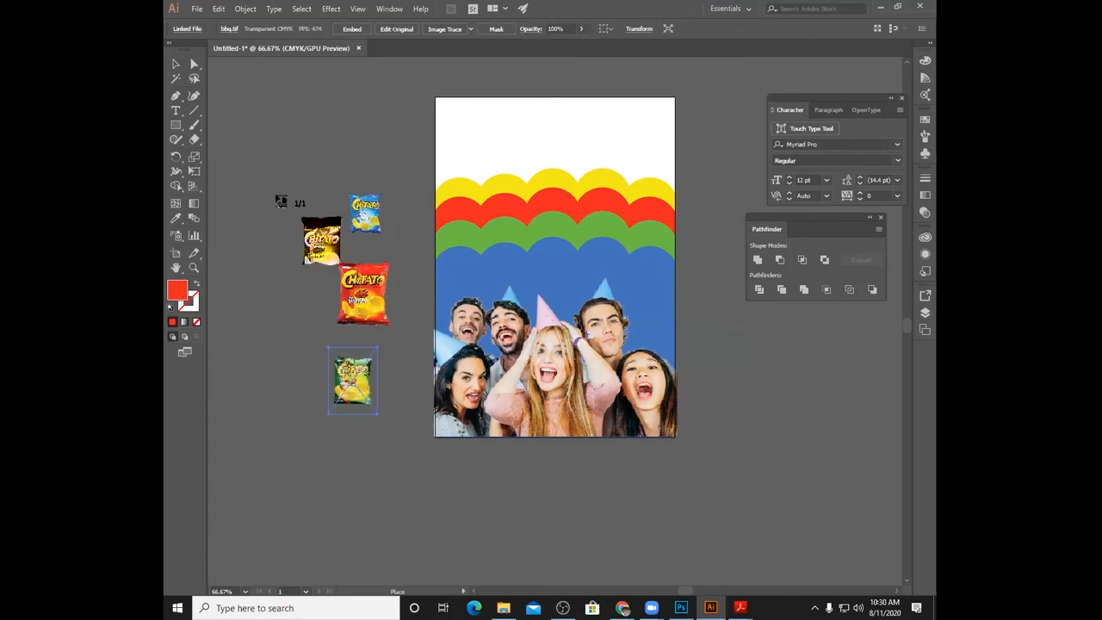
{"action": "left_click_drag", "start_coordinate": [321, 268], "coordinate": [317, 257]}
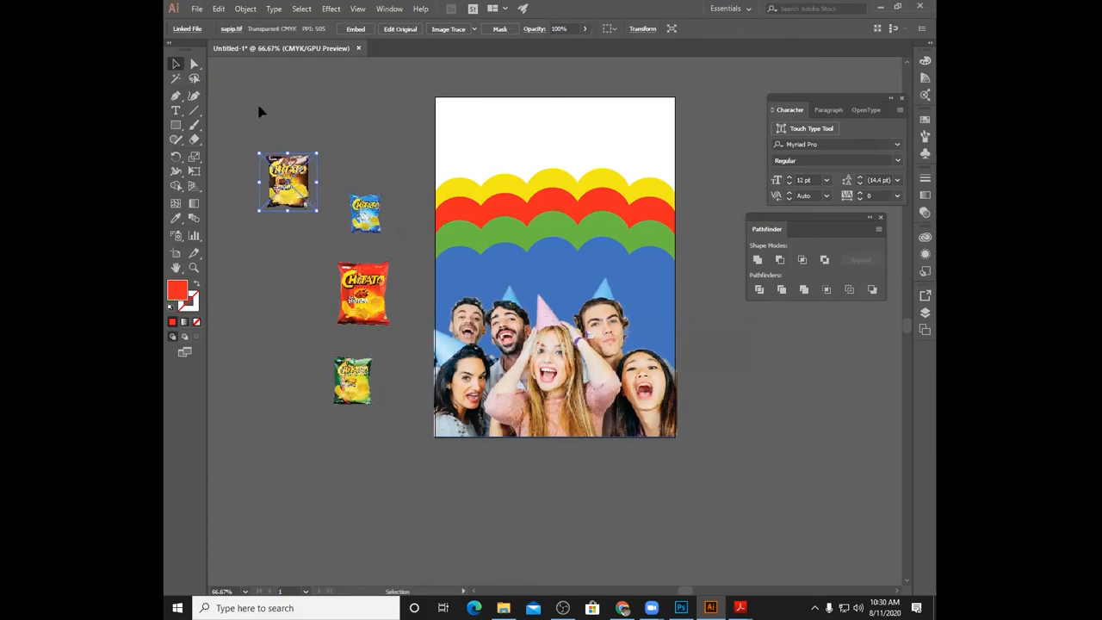
{"action": "left_click", "coordinate": [270, 128]}
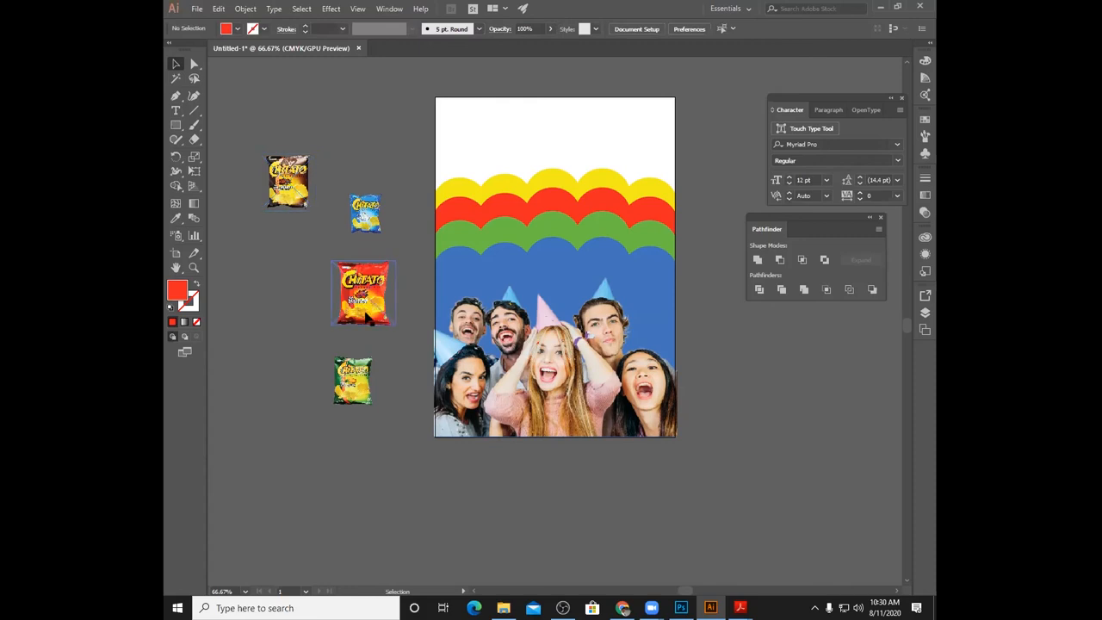
- Move the red ayam bumbu pack onto the left end of the scalloped shapes and shrink it slightly
{"action": "left_click_drag", "start_coordinate": [375, 303], "coordinate": [482, 265]}
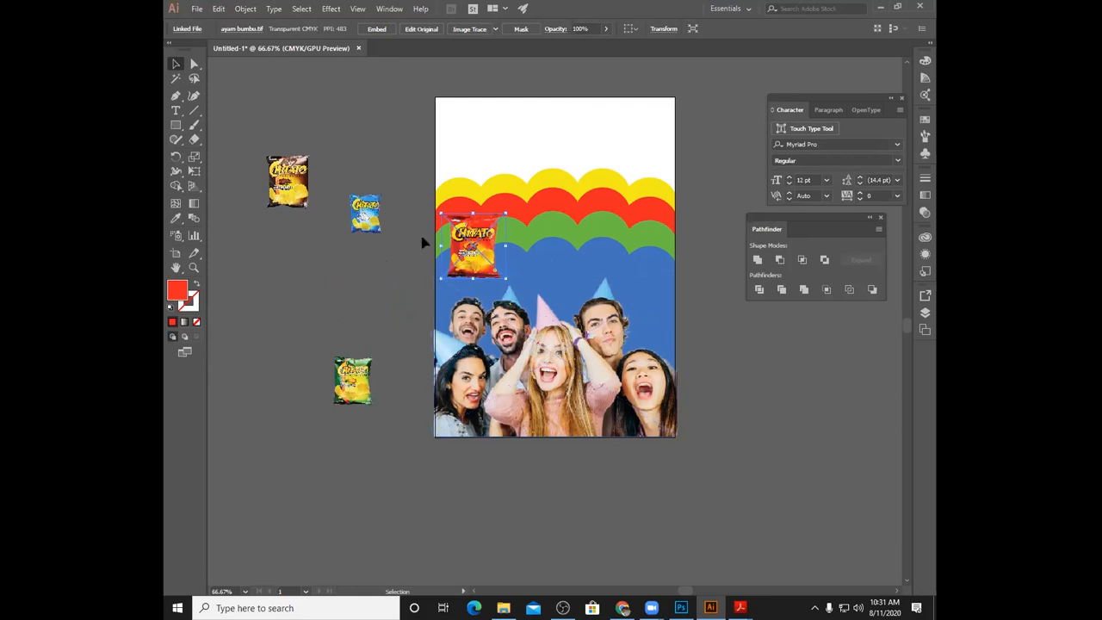
{"action": "left_click_drag", "start_coordinate": [475, 234], "coordinate": [472, 217]}
{"action": "left_click_drag", "start_coordinate": [505, 262], "coordinate": [475, 257]}
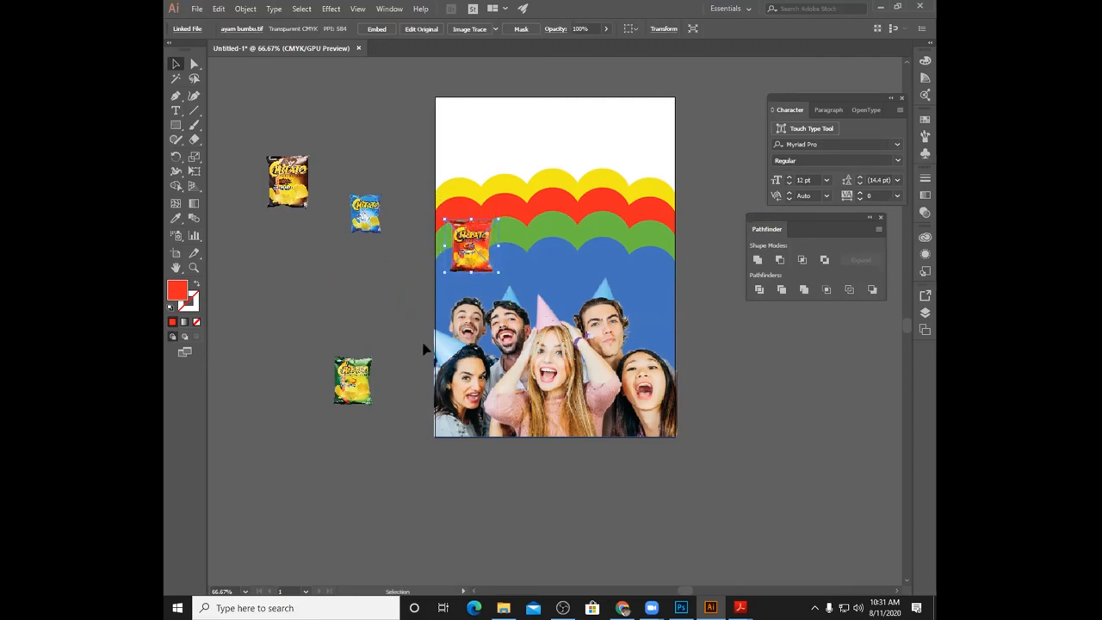
- Move the clipped scalloped background straight down a little behind the people image, and deselect it
{"action": "left_click", "coordinate": [570, 252]}
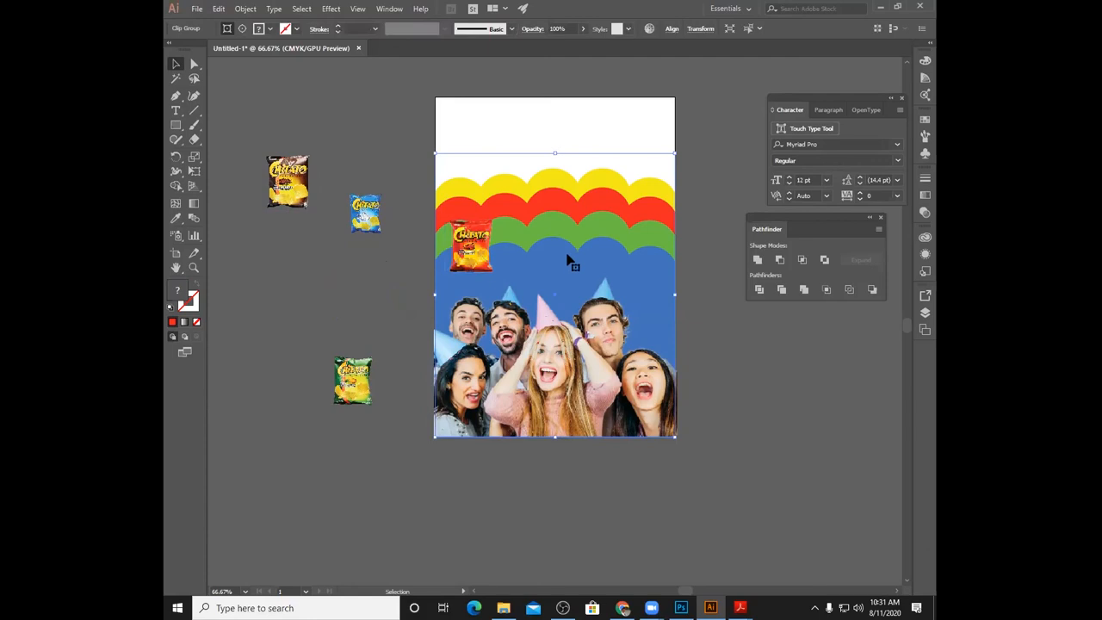
{"action": "left_click_drag", "start_coordinate": [568, 258], "coordinate": [568, 288]}
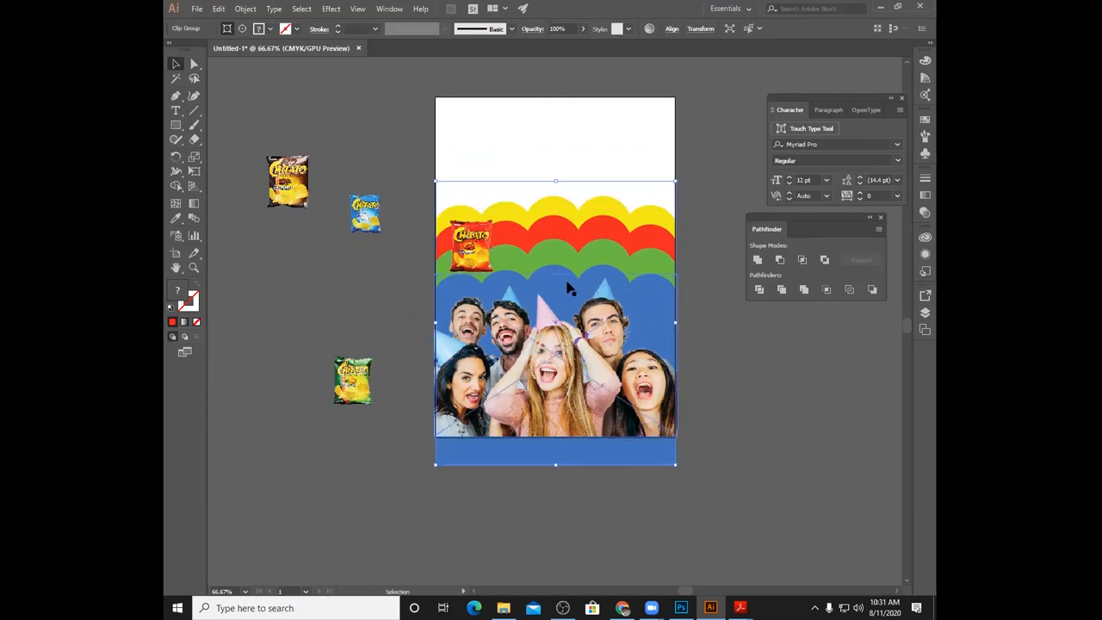
{"action": "left_click", "coordinate": [707, 388]}
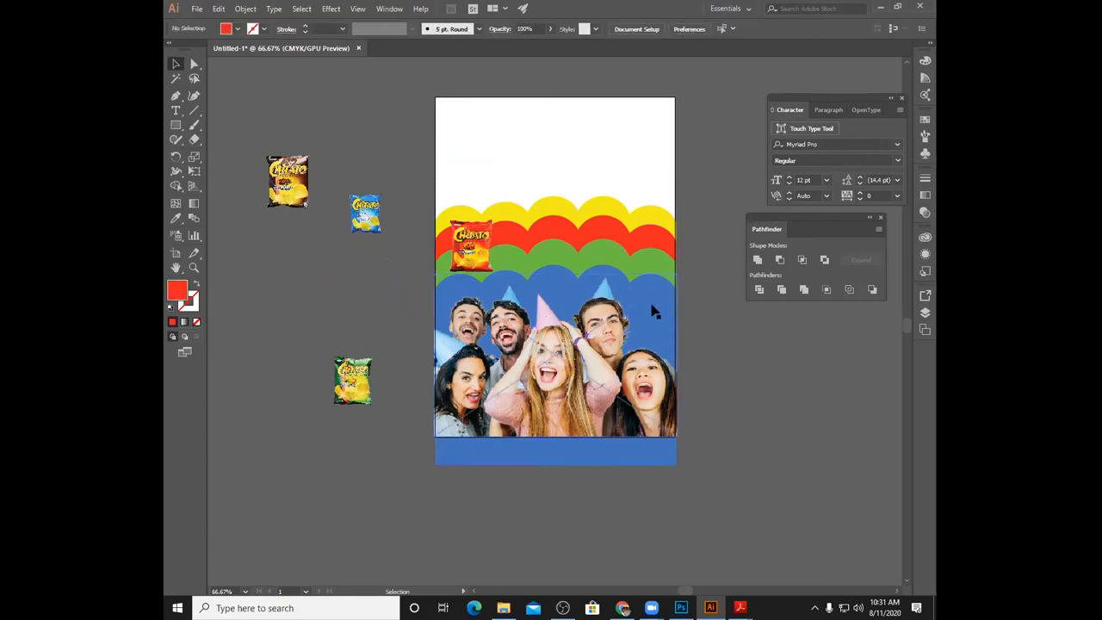
- Isolate the background clip group, shorten its clipping rectangle to end at the artboard's bottom edge, and return to the layer level
{"action": "left_click", "coordinate": [593, 228]}
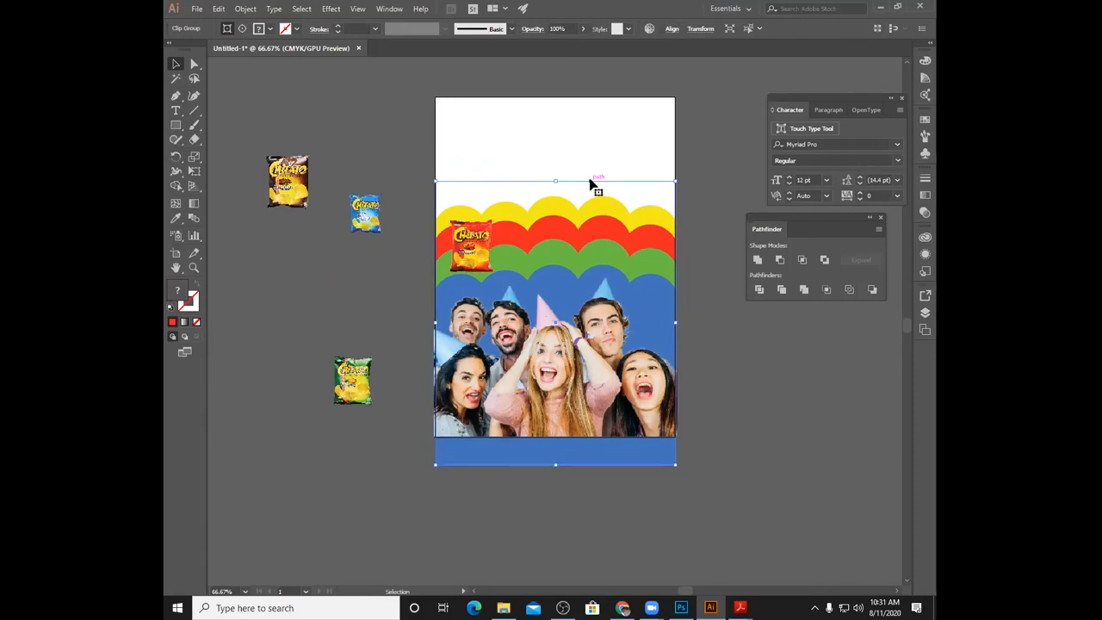
{"action": "double_click", "coordinate": [592, 183]}
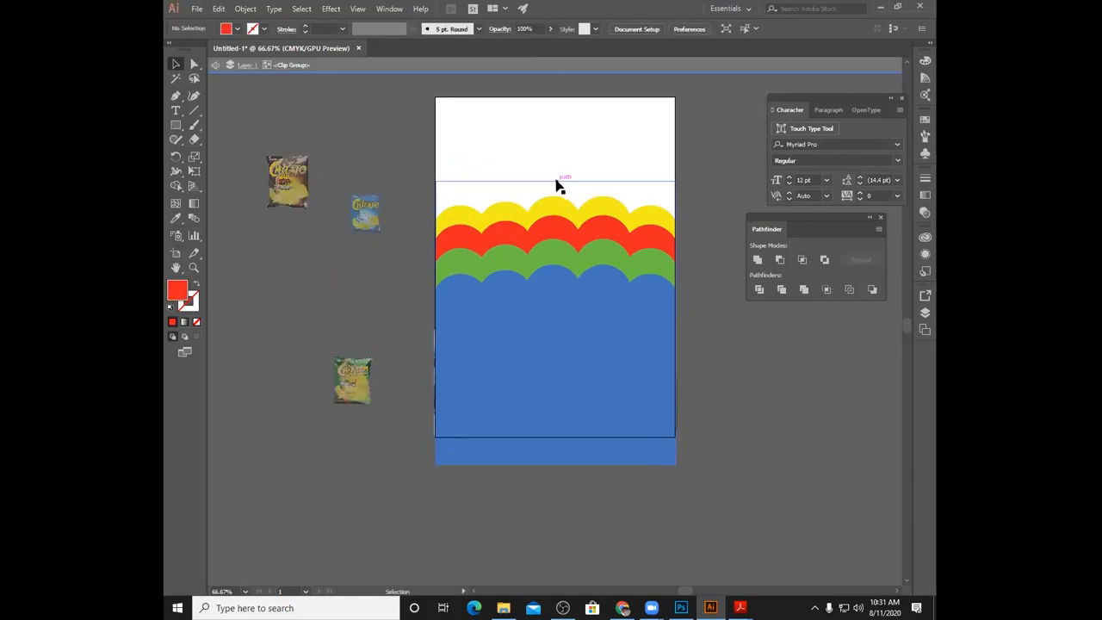
{"action": "left_click", "coordinate": [556, 183]}
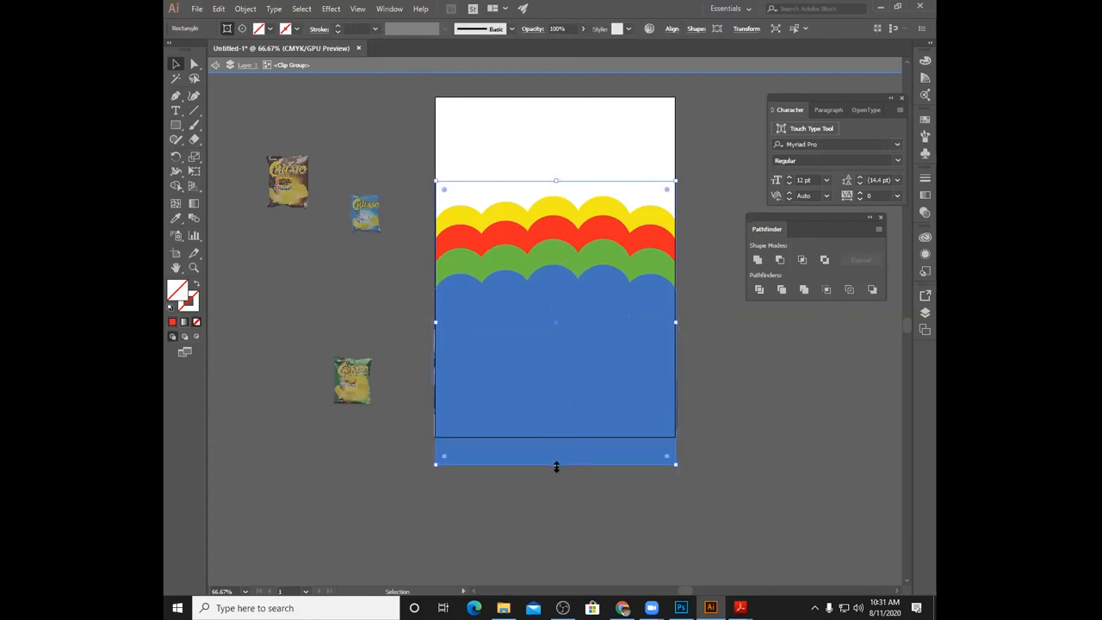
{"action": "left_click_drag", "start_coordinate": [556, 465], "coordinate": [556, 436]}
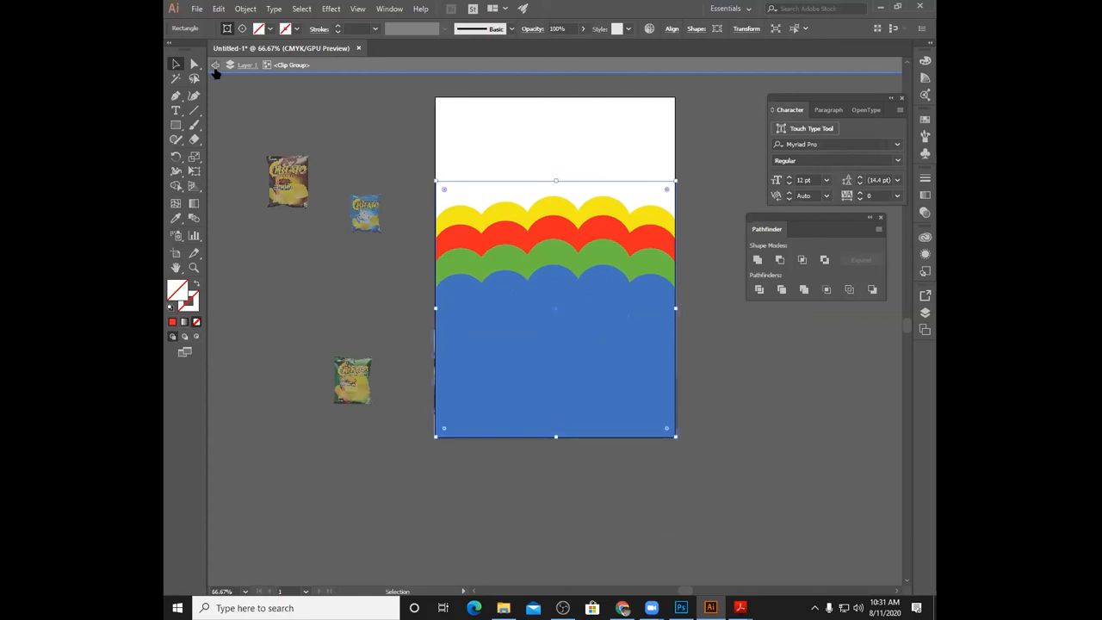
{"action": "left_click", "coordinate": [215, 67]}
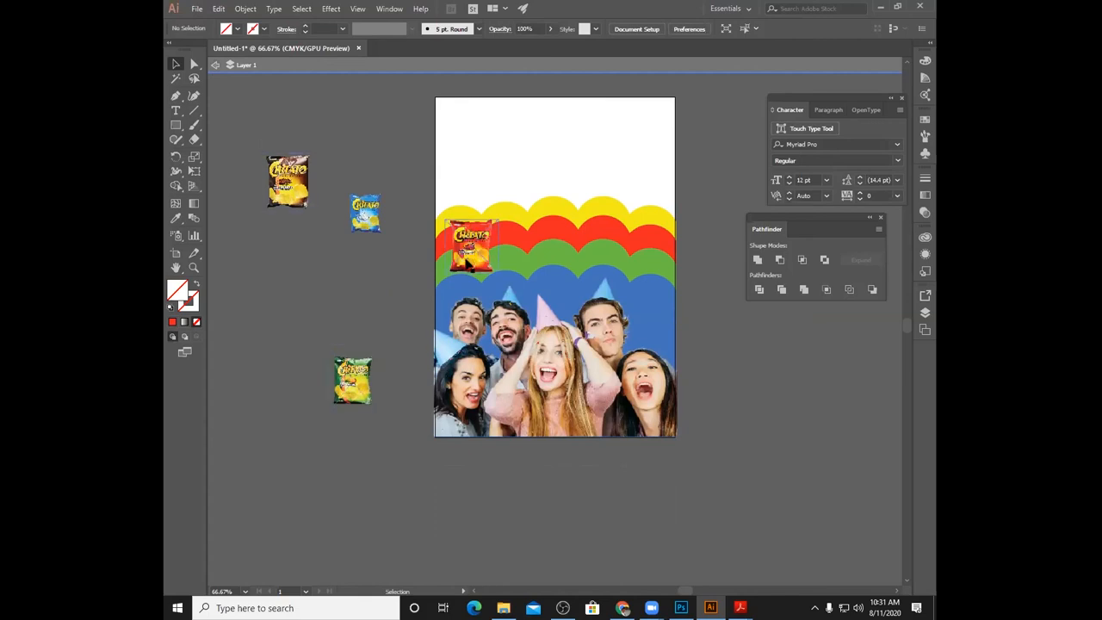
- Move the green, brown and blue packs onto the scallops, staggered in that order to the right of the red pack
{"action": "left_click", "coordinate": [376, 358]}
{"action": "left_click", "coordinate": [355, 386]}
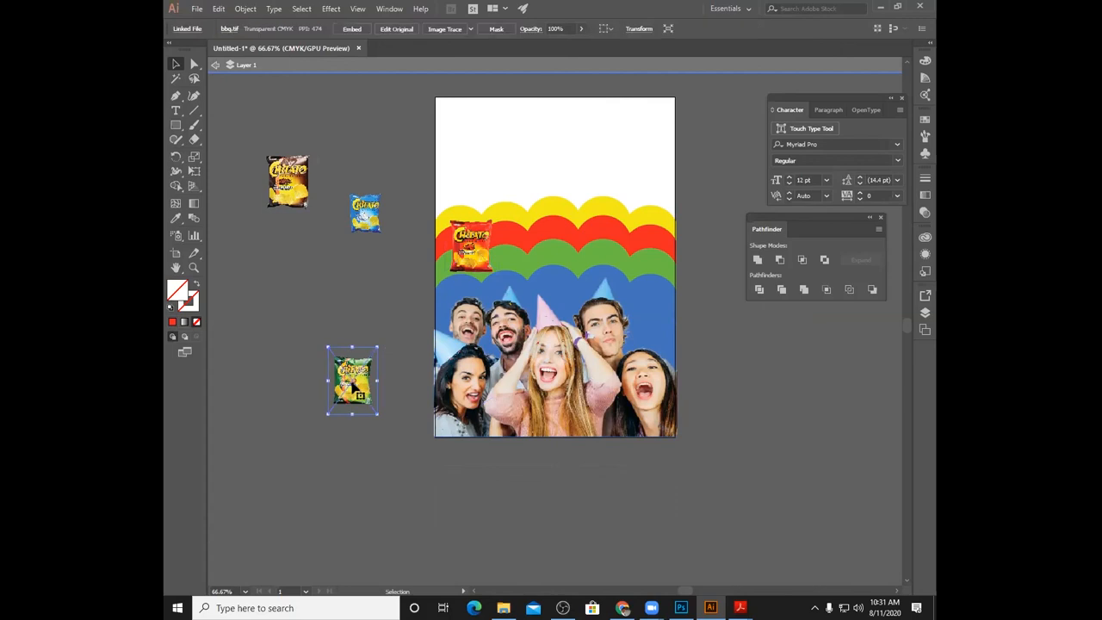
{"action": "left_click_drag", "start_coordinate": [356, 385], "coordinate": [526, 224]}
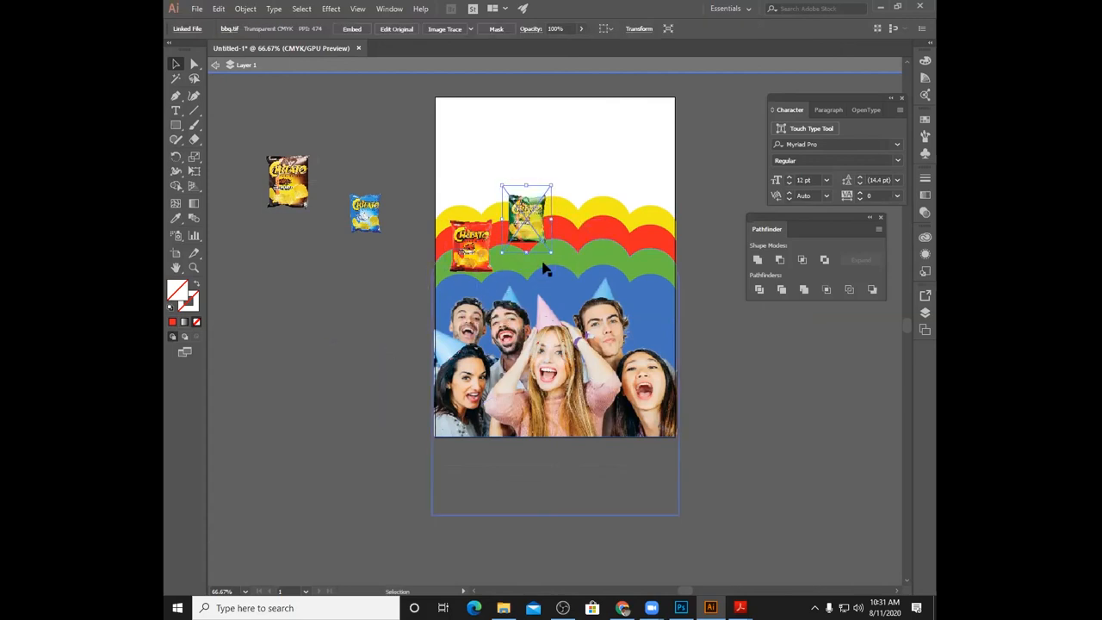
{"action": "left_click_drag", "start_coordinate": [284, 196], "coordinate": [602, 267]}
{"action": "left_click", "coordinate": [377, 227]}
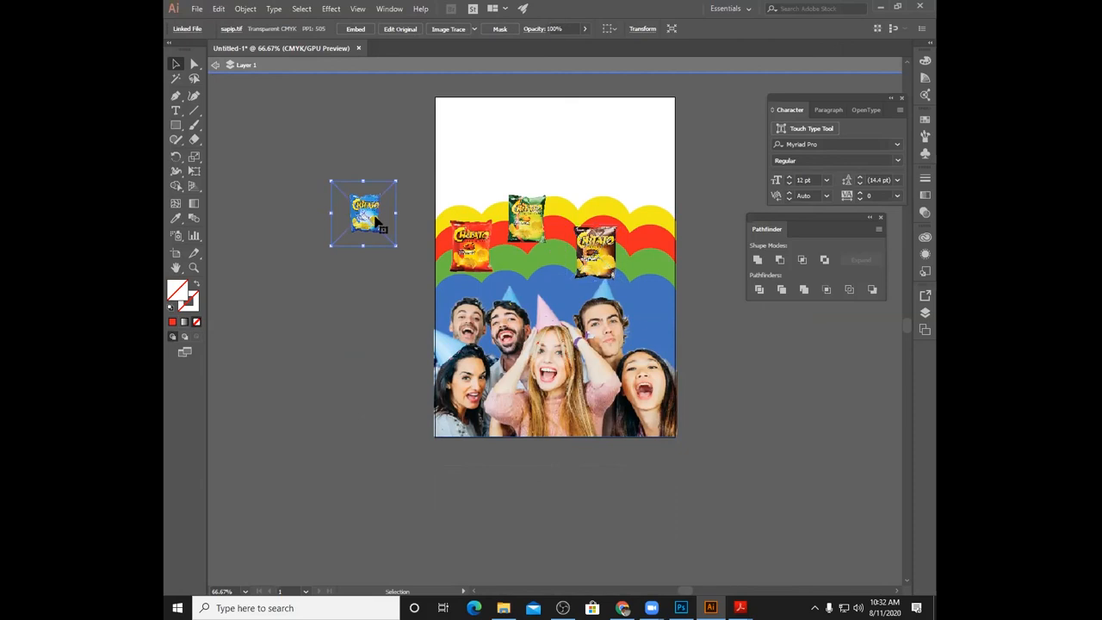
{"action": "left_click_drag", "start_coordinate": [366, 217], "coordinate": [659, 230]}
{"action": "left_click", "coordinate": [703, 278]}
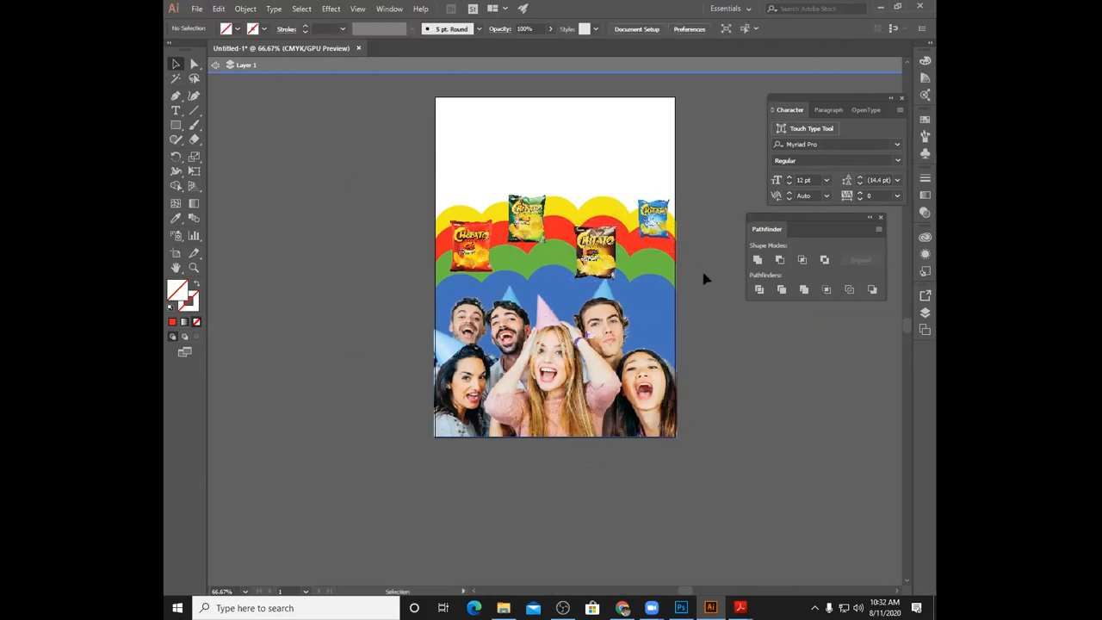
- Move the clipped scalloped background straight up slightly behind the people and the packs, and deselect it
{"action": "left_click", "coordinate": [651, 301]}
{"action": "left_click", "coordinate": [639, 272], "text": "shift"}
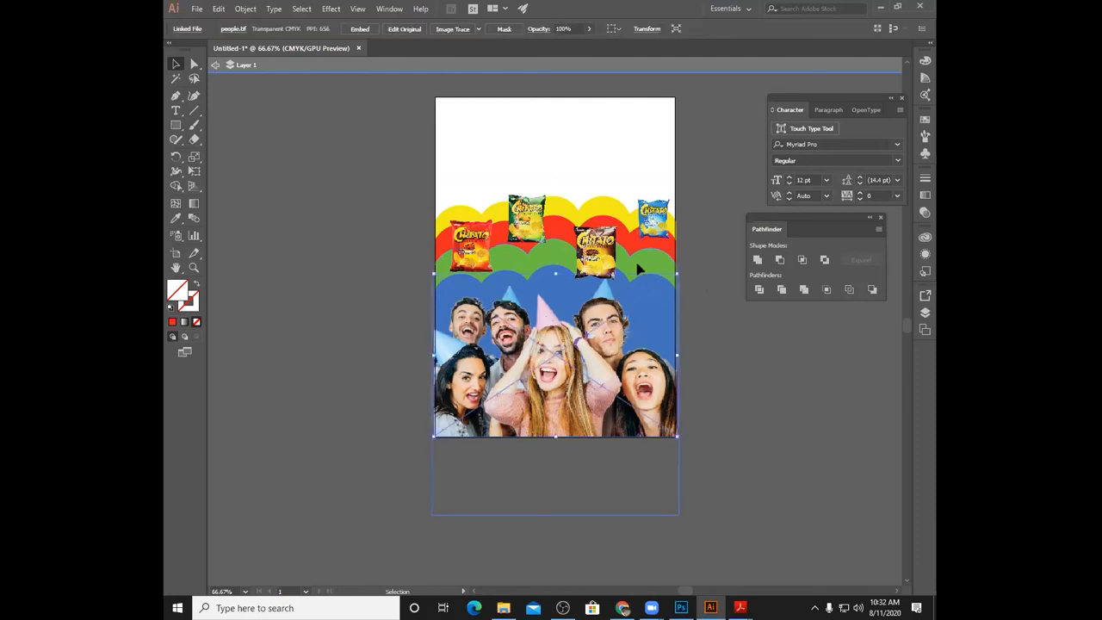
{"action": "key", "text": "ctrl+7"}
{"action": "left_click_drag", "start_coordinate": [639, 267], "coordinate": [641, 255]}
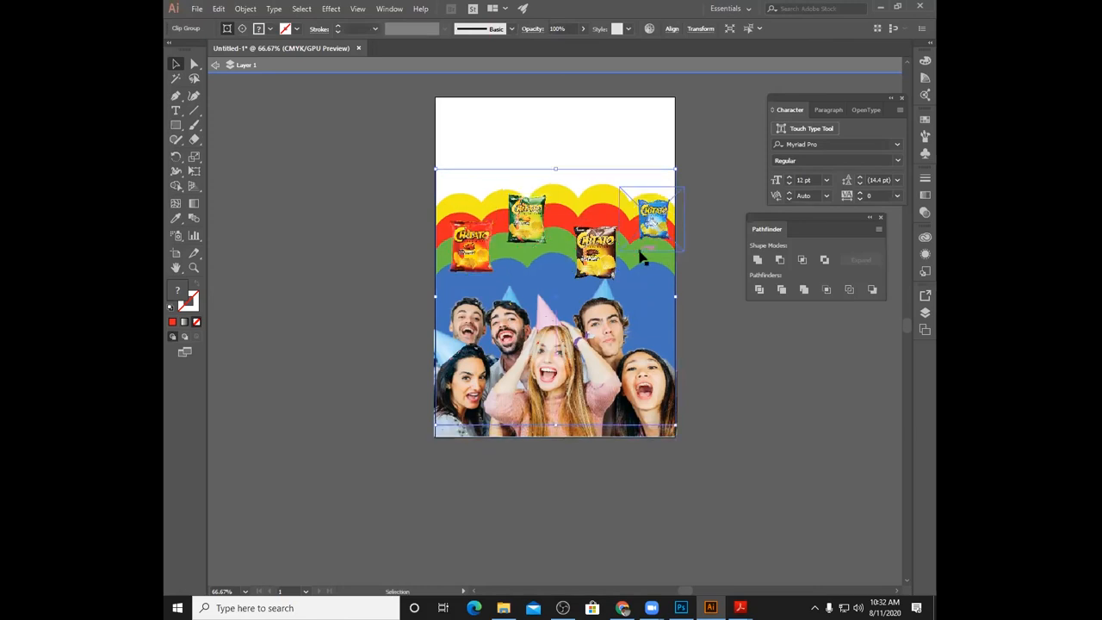
{"action": "left_click", "coordinate": [696, 287]}
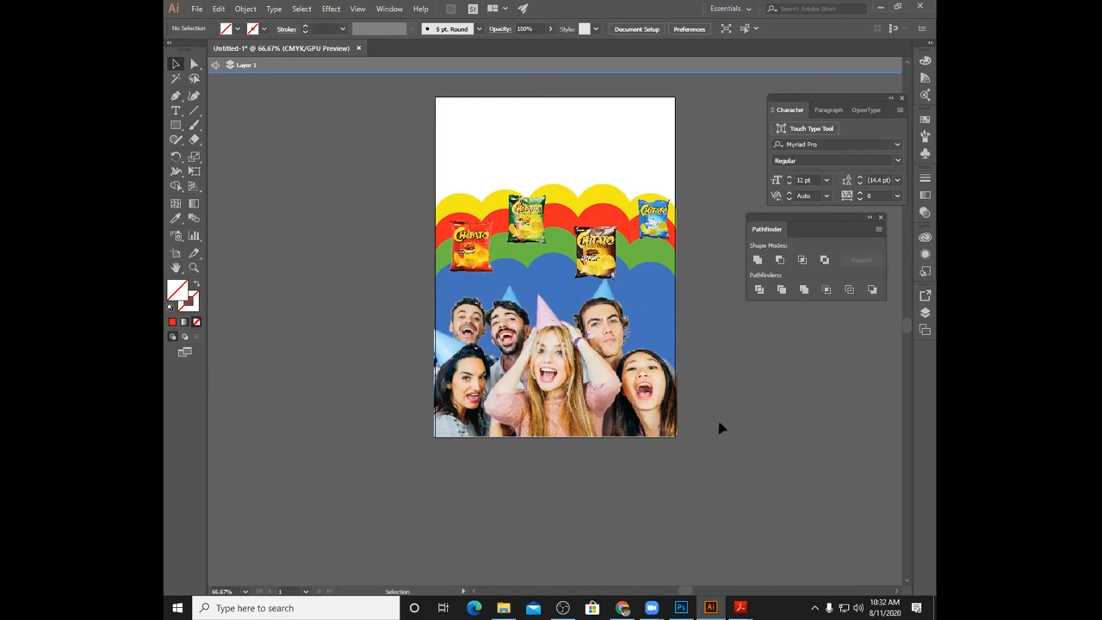
- Nudge the brown pack straight up a little so it sits clear of the man's party hat
{"action": "left_click", "coordinate": [590, 251]}
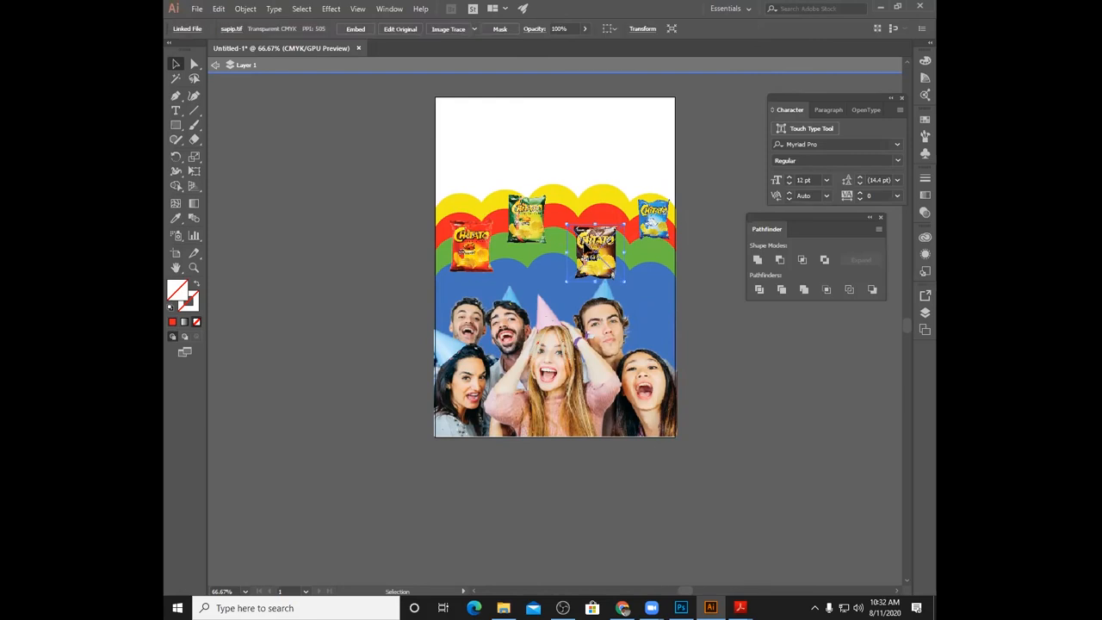
{"action": "key", "text": "Up"}
{"action": "key", "text": "Up"}
{"action": "key", "text": "Up"}
{"action": "key", "text": "Up"}
{"action": "key", "text": "Up"}
{"action": "key", "text": "Up"}
{"action": "key", "text": "Up"}
{"action": "key", "text": "Up"}
{"action": "key", "text": "Up"}
{"action": "key", "text": "Up"}
{"action": "key", "text": "Up"}
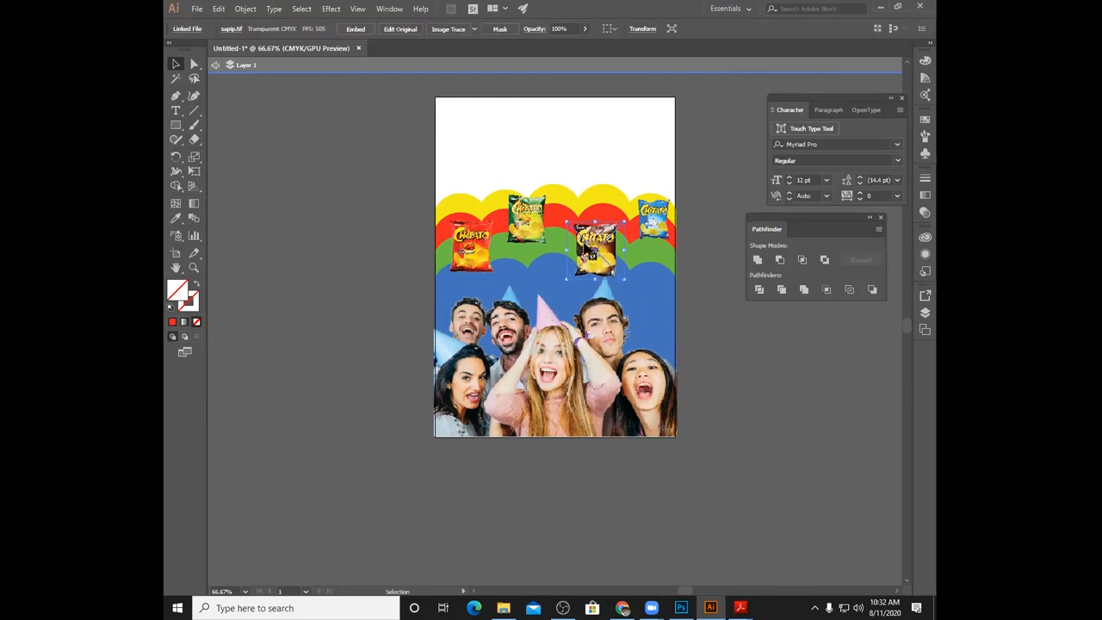
{"action": "key", "text": "Up"}
{"action": "key", "text": "Up"}
{"action": "key", "text": "Up"}
{"action": "key", "text": "Up"}
{"action": "key", "text": "Up"}
{"action": "key", "text": "Up"}
{"action": "key", "text": "Up"}
{"action": "key", "text": "Up"}
{"action": "key", "text": "Up"}
{"action": "key", "text": "Up"}
{"action": "key", "text": "Up"}
{"action": "key", "text": "Up"}
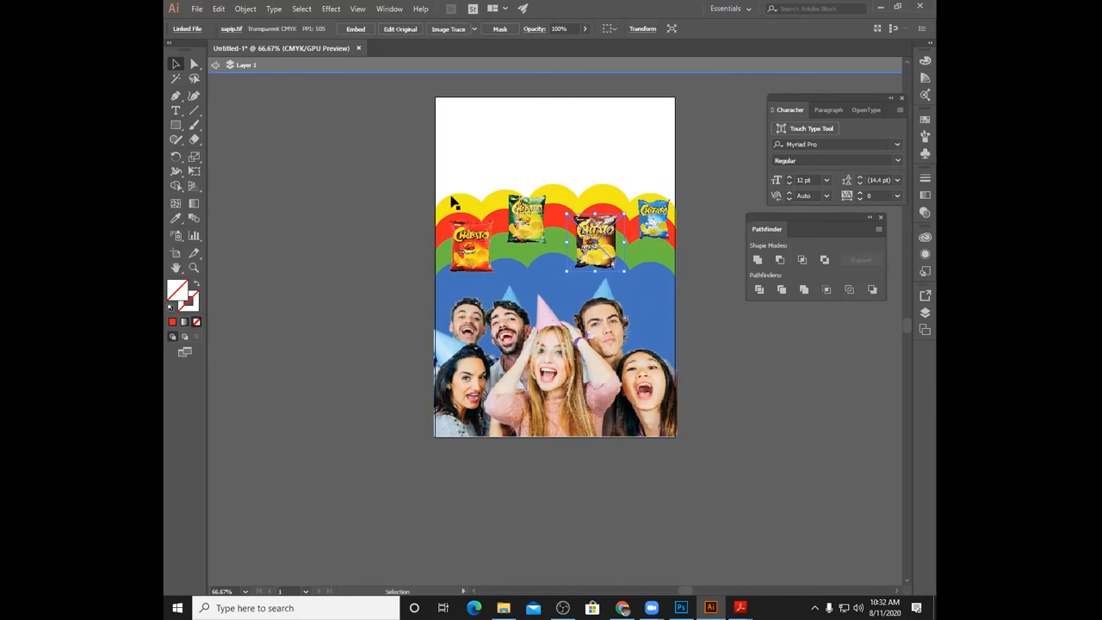
- Nudge the red ayam bumbu pack up slightly and leave the layer's isolation mode
{"action": "left_click", "coordinate": [467, 245]}
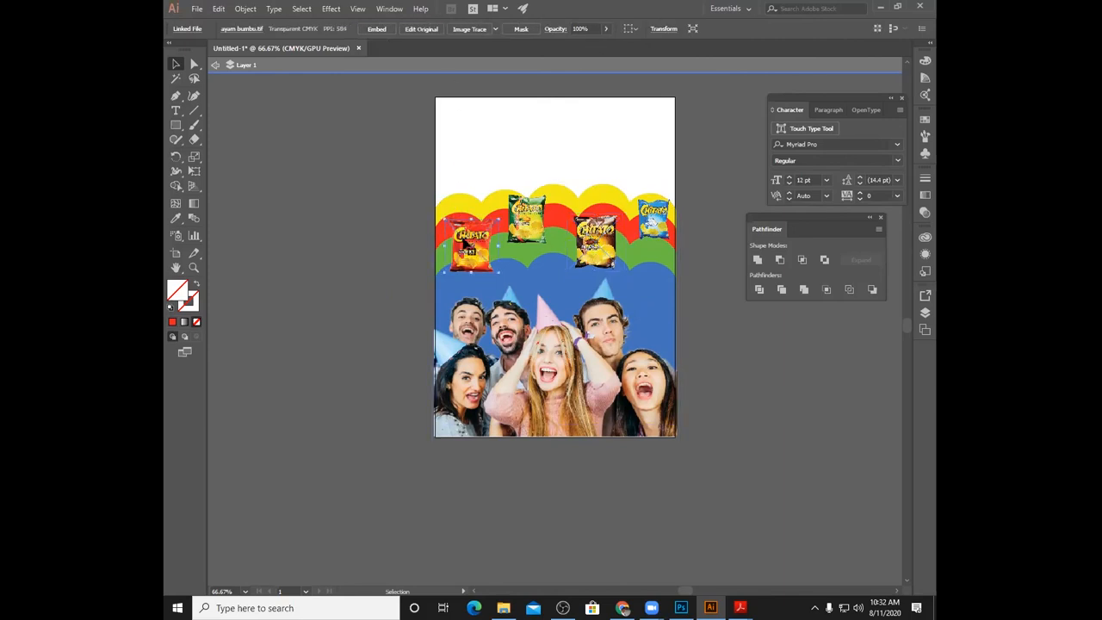
{"action": "key", "text": "Up"}
{"action": "key", "text": "Up"}
{"action": "key", "text": "Up"}
{"action": "key", "text": "Up"}
{"action": "key", "text": "Up"}
{"action": "key", "text": "Up"}
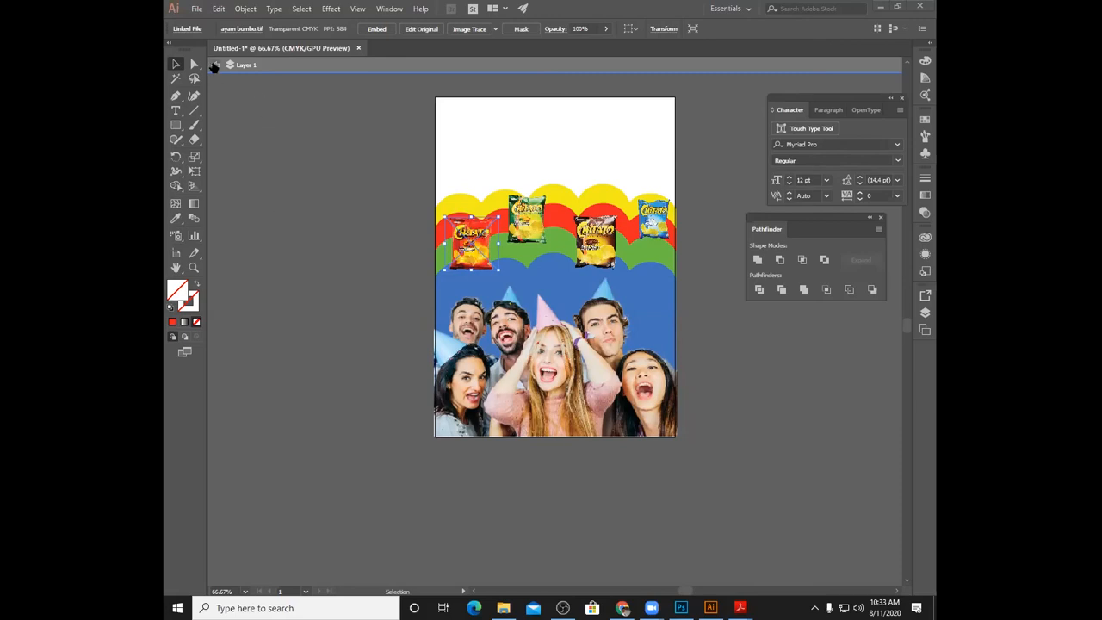
{"action": "left_click", "coordinate": [214, 66]}
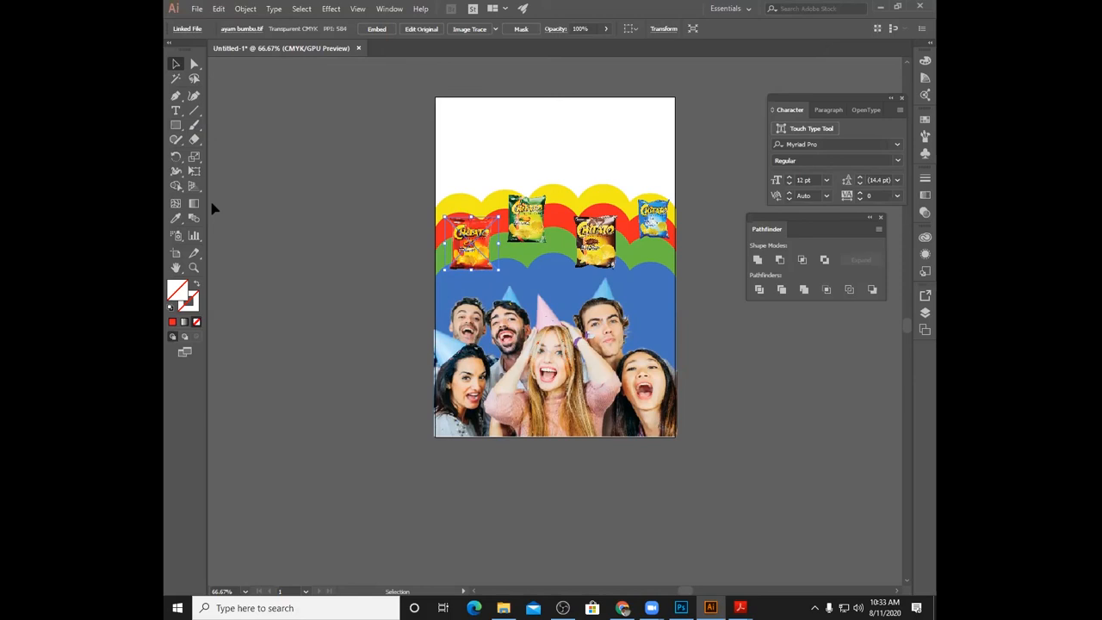
- Draw a small rectangle with an olive fill and fit it, scaled down, into the artboard's upper-left corner
{"action": "left_click", "coordinate": [176, 125]}
{"action": "left_click_drag", "start_coordinate": [280, 168], "coordinate": [335, 232]}
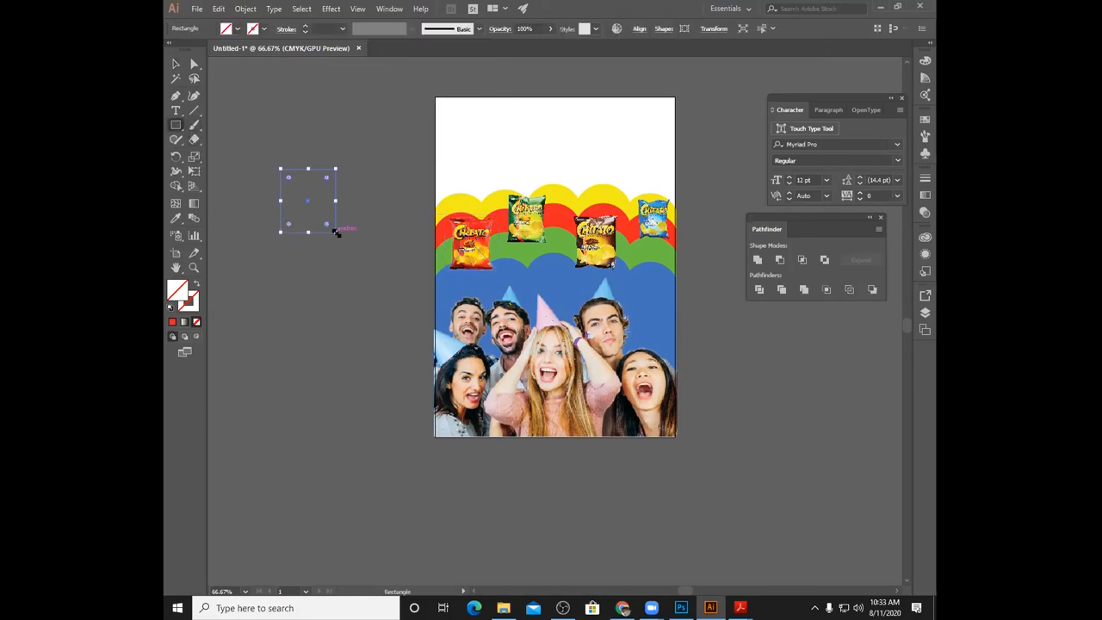
{"action": "double_click", "coordinate": [178, 291]}
{"action": "left_click", "coordinate": [295, 123]}
{"action": "left_click", "coordinate": [479, 47]}
{"action": "left_click", "coordinate": [175, 64]}
{"action": "left_click_drag", "start_coordinate": [300, 177], "coordinate": [455, 106]}
{"action": "left_click_drag", "start_coordinate": [492, 160], "coordinate": [474, 140]}
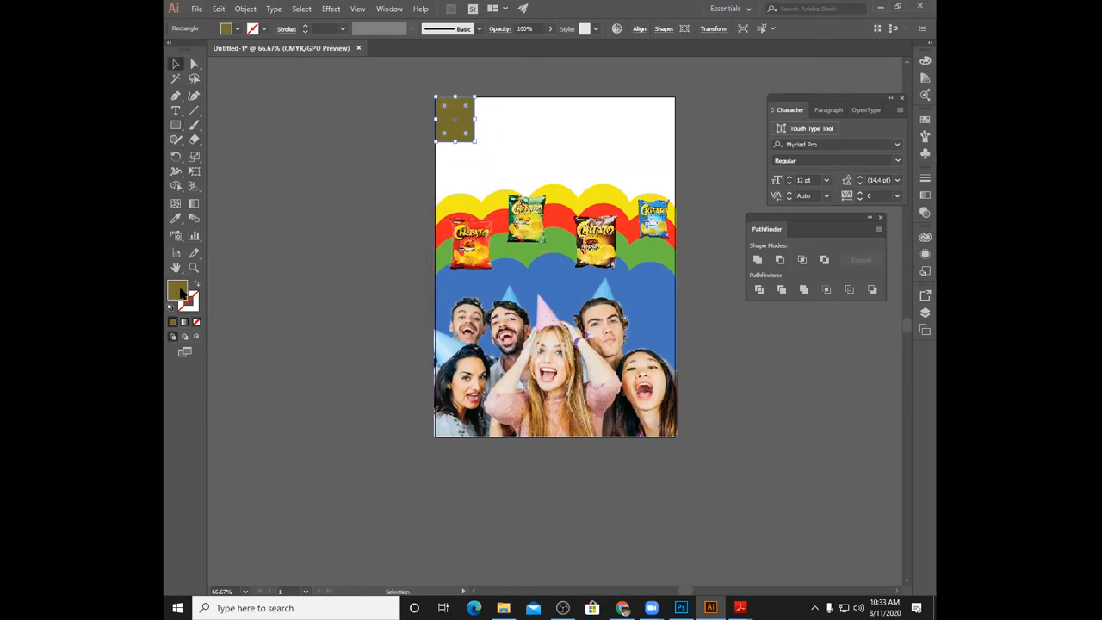
- Draw two small overlapping circles across the olive rectangle's lower-right corner with the Ellipse tool
{"action": "left_click", "coordinate": [175, 125]}
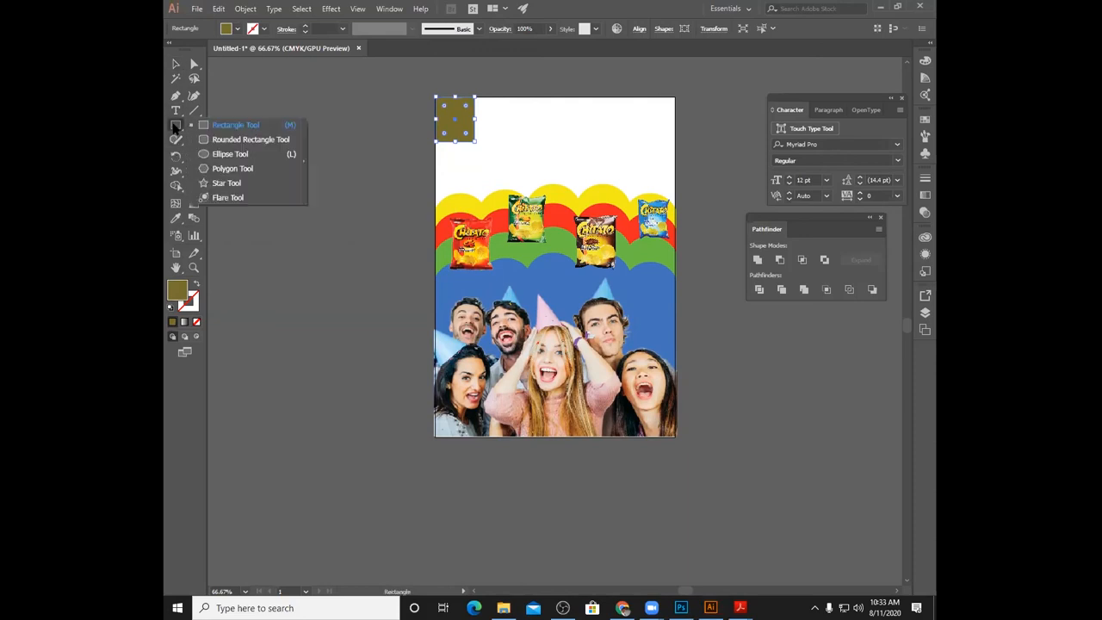
{"action": "left_click", "coordinate": [251, 153]}
{"action": "mouse_move", "coordinate": [464, 126]}
{"action": "left_mouse_down"}
{"action": "mouse_move", "coordinate": [496, 155]}
{"action": "mouse_move", "coordinate": [456, 144]}
{"action": "mouse_move", "coordinate": [465, 151]}
{"action": "left_mouse_up"}
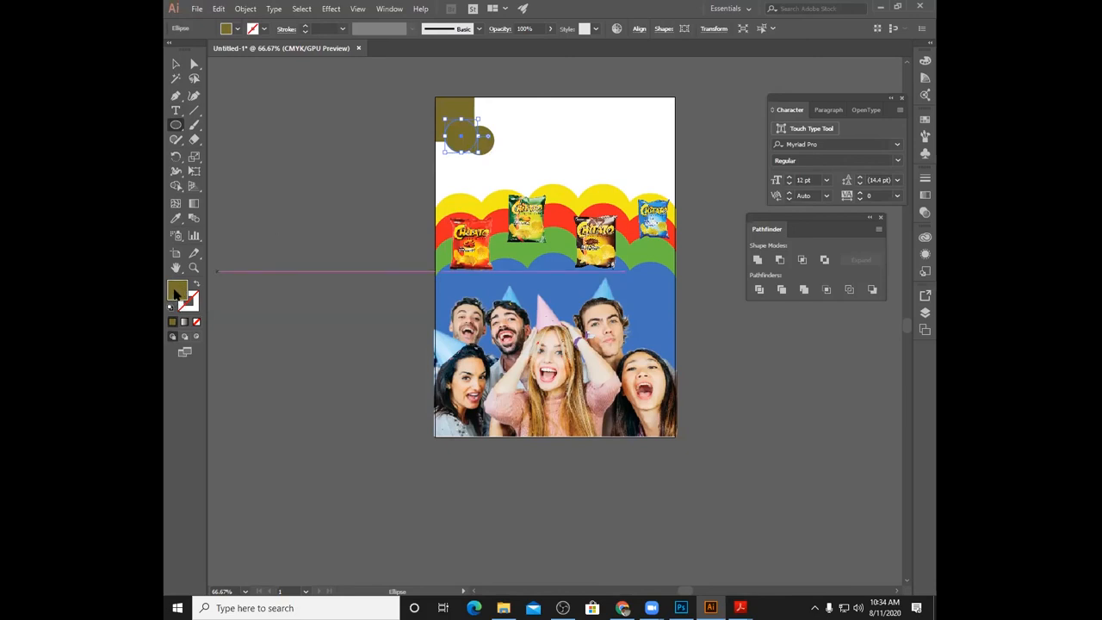
- Sample the background's blue for the larger circle and the sweater's pale pink for the smaller one with the Eyedropper
{"action": "left_click", "coordinate": [175, 217]}
{"action": "left_click", "coordinate": [449, 293]}
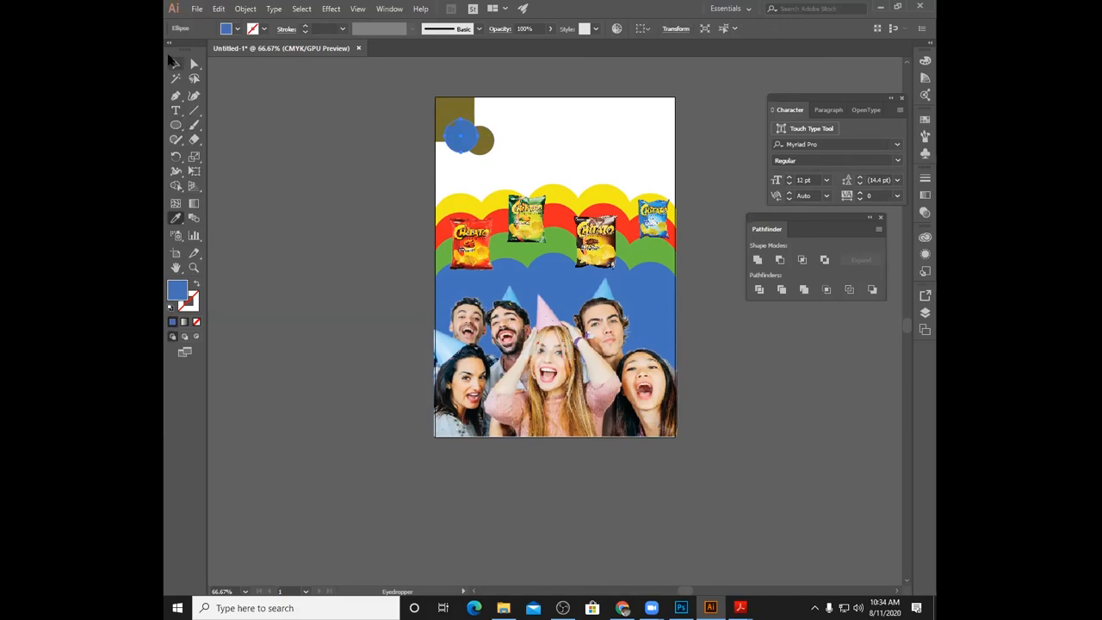
{"action": "left_click", "coordinate": [175, 64]}
{"action": "left_click", "coordinate": [487, 148]}
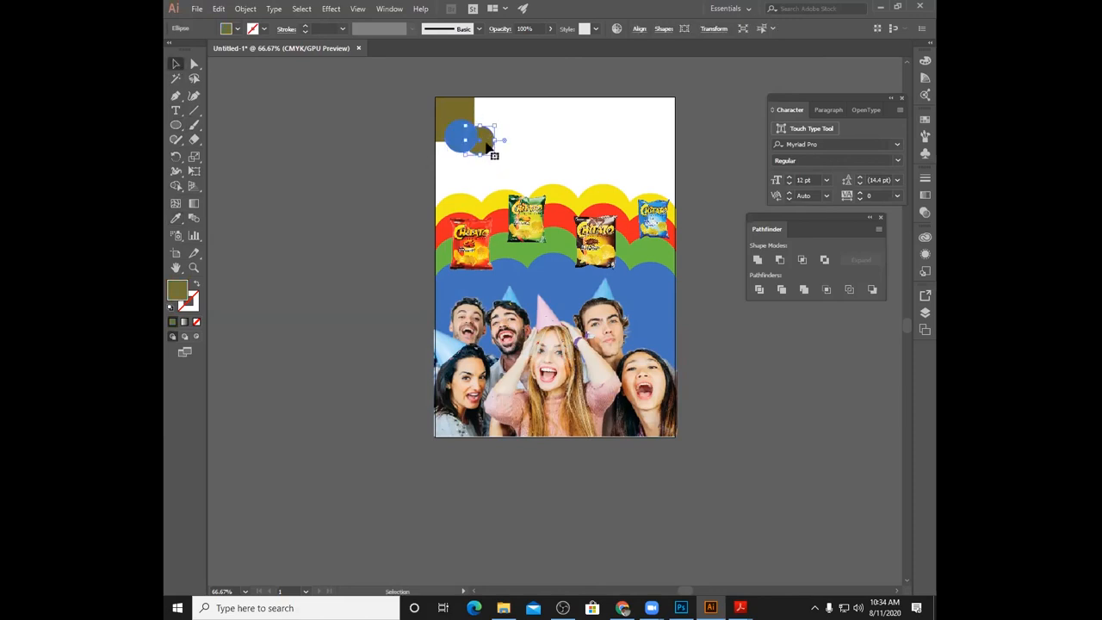
{"action": "left_click", "coordinate": [175, 218]}
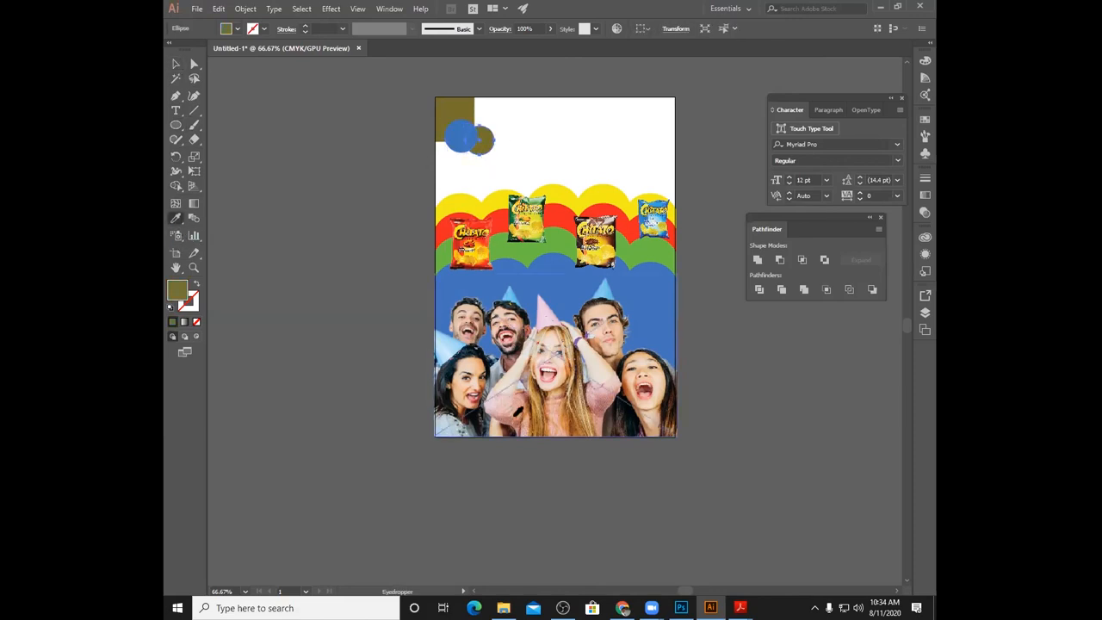
{"action": "left_click", "coordinate": [507, 410]}
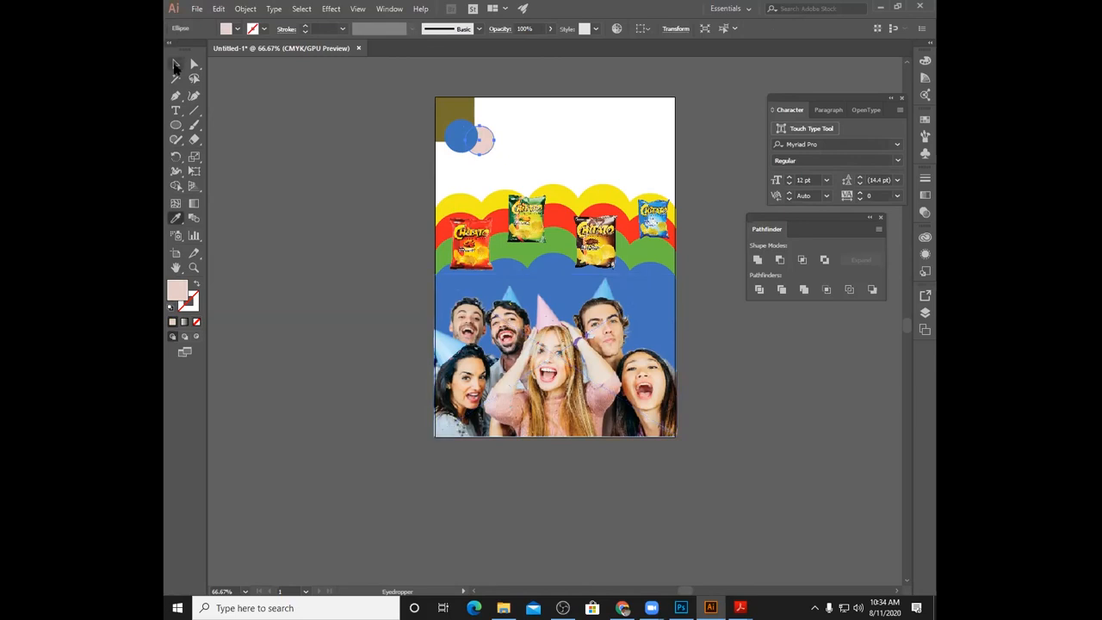
{"action": "left_click", "coordinate": [176, 63]}
{"action": "left_click", "coordinate": [265, 205]}
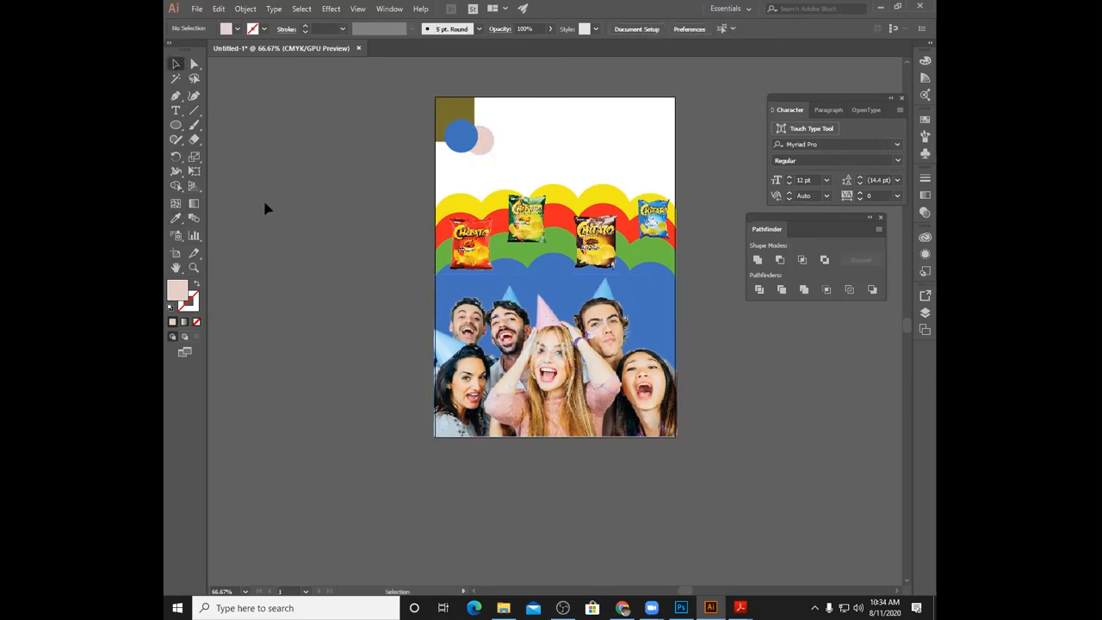
- Group the olive rectangle with the blue and pink circles and select the group
{"action": "left_click_drag", "start_coordinate": [412, 89], "coordinate": [511, 173]}
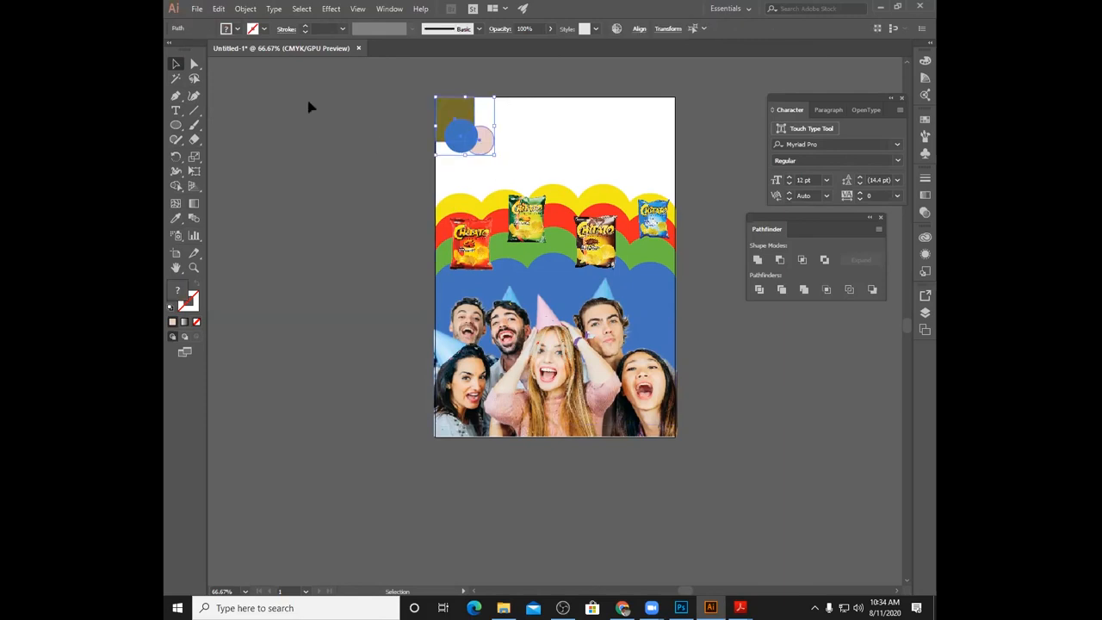
{"action": "left_click", "coordinate": [249, 9]}
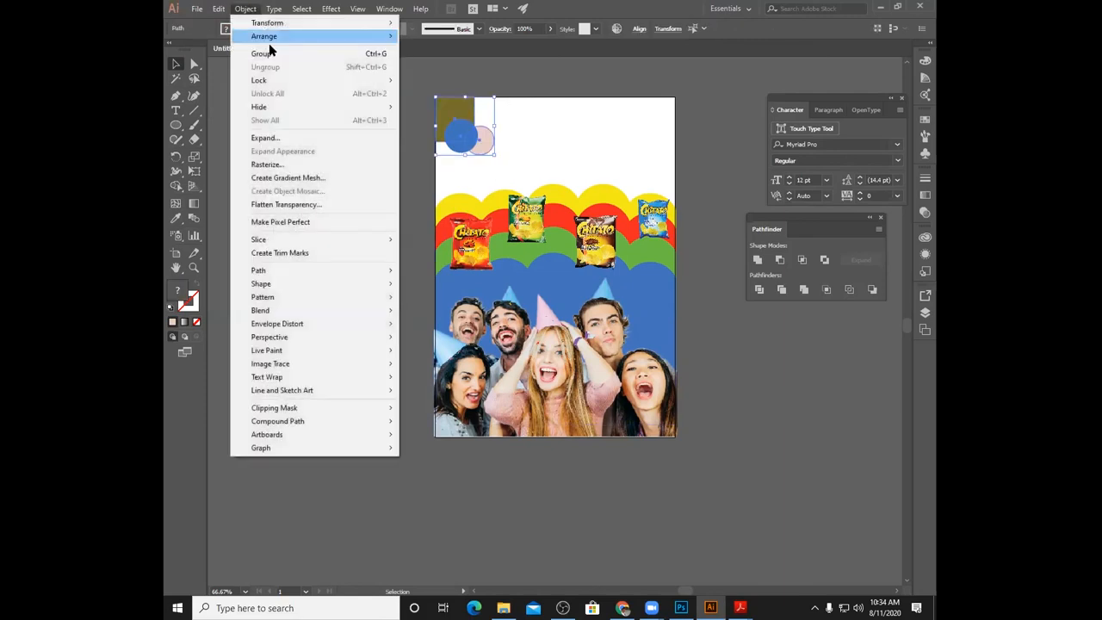
{"action": "left_click", "coordinate": [268, 54]}
{"action": "left_click", "coordinate": [321, 149]}
{"action": "left_click", "coordinate": [457, 150]}
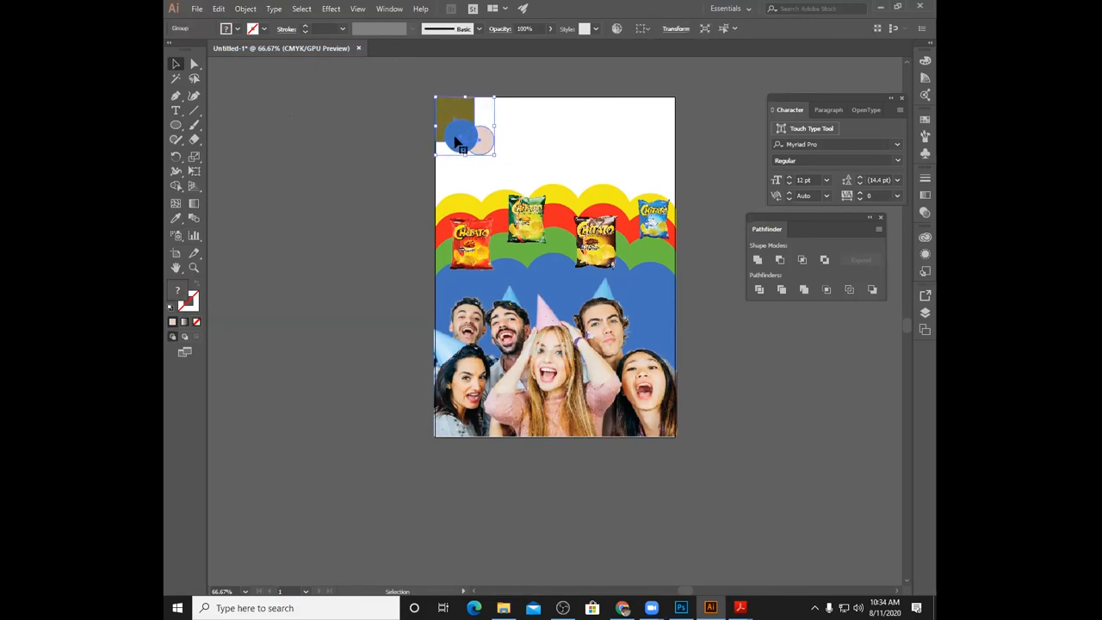
- Move the group inward from the corner, isolate it, and shift the circles to the rectangle's right edge and lower-left corner
{"action": "left_click_drag", "start_coordinate": [457, 142], "coordinate": [466, 165]}
{"action": "double_click", "coordinate": [476, 155]}
{"action": "left_click_drag", "start_coordinate": [496, 127], "coordinate": [499, 144]}
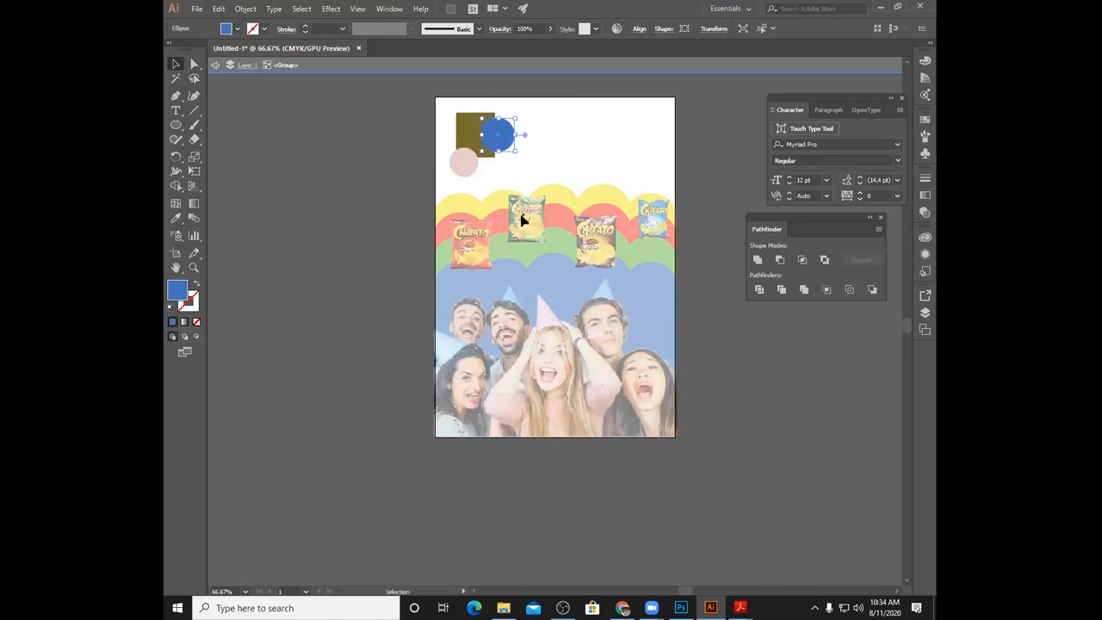
{"action": "left_click", "coordinate": [588, 226]}
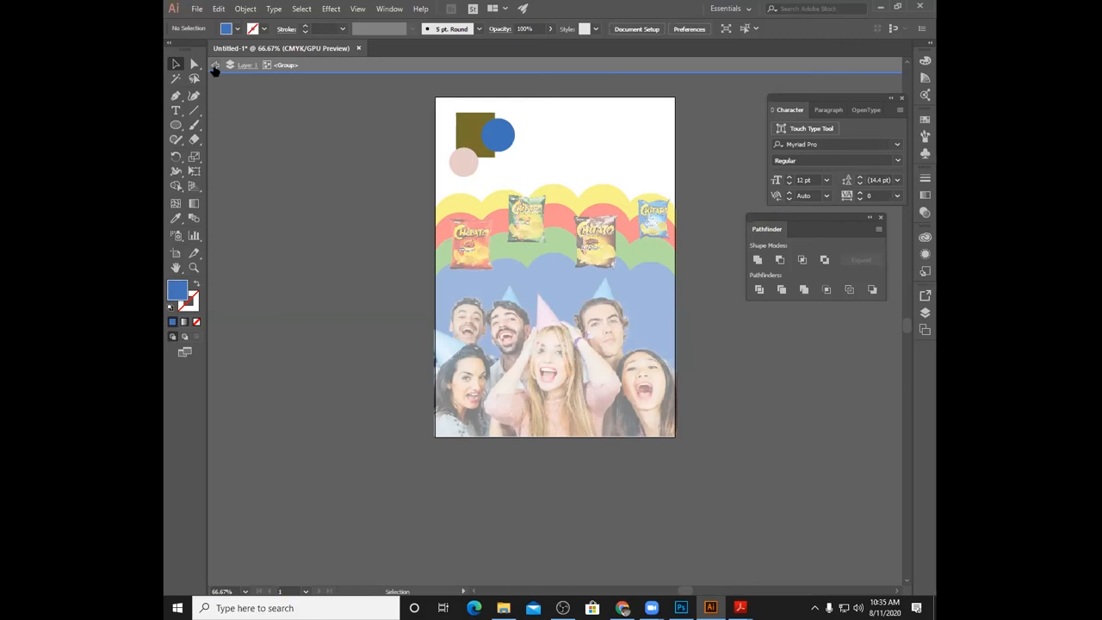
- Leave the group's isolation and delete the whole group of rectangle and circles
{"action": "left_click", "coordinate": [215, 67]}
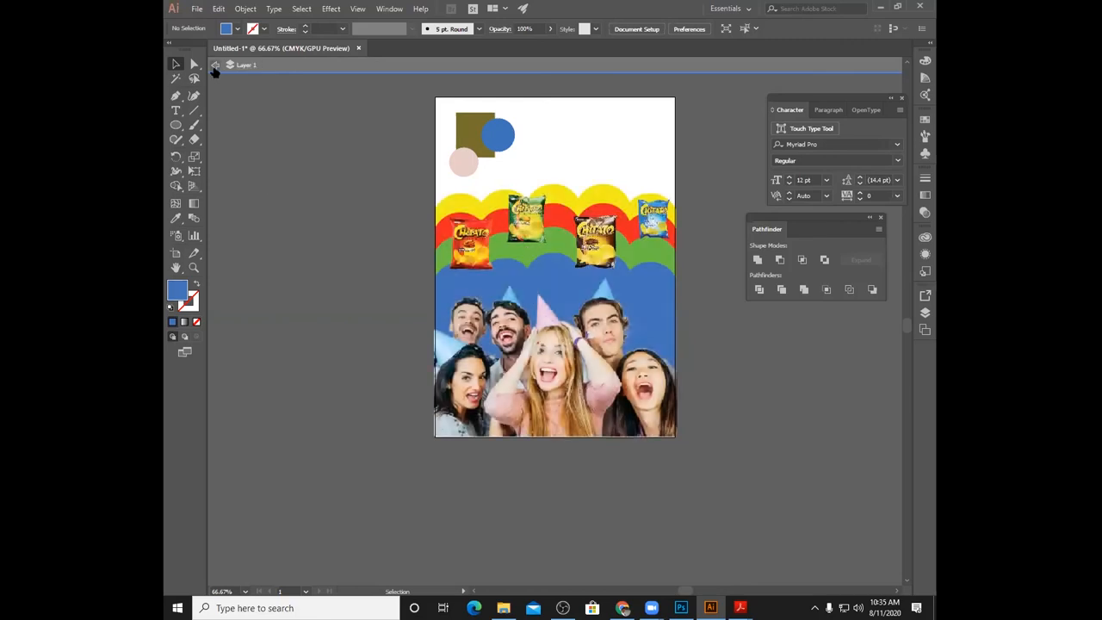
{"action": "left_click", "coordinate": [465, 168]}
{"action": "key", "text": "Delete"}
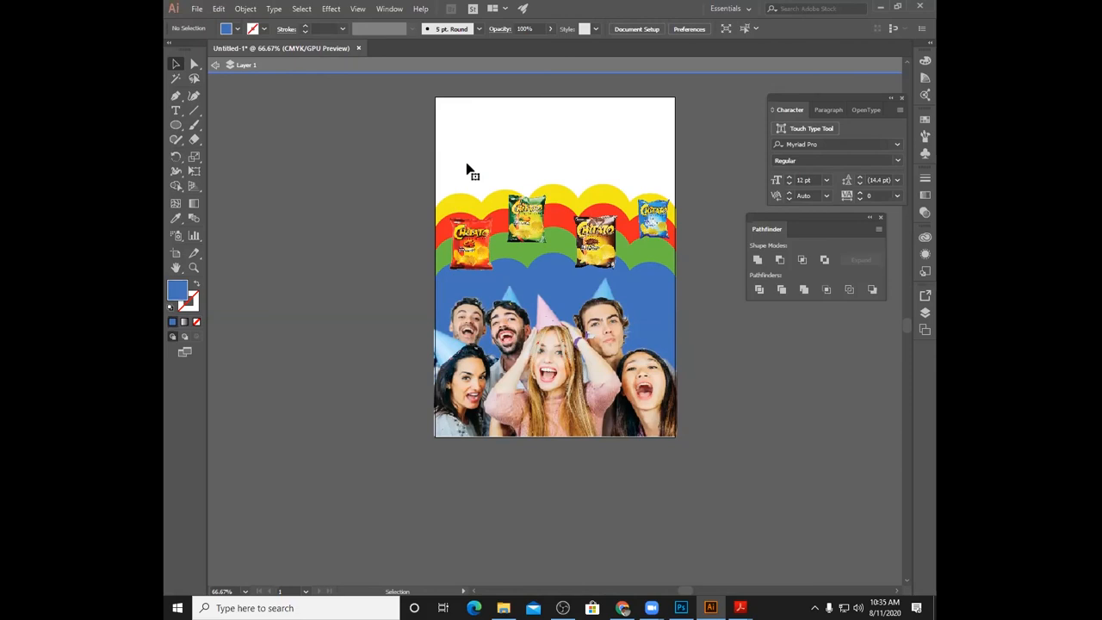
{"action": "left_click", "coordinate": [180, 118]}
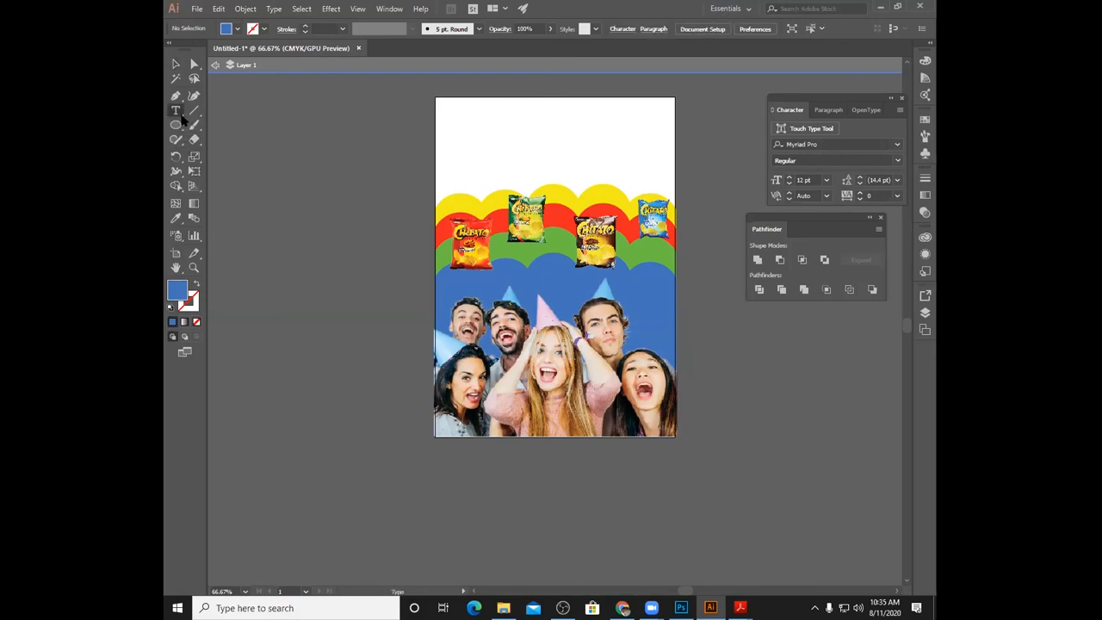
{"action": "left_click", "coordinate": [182, 117]}
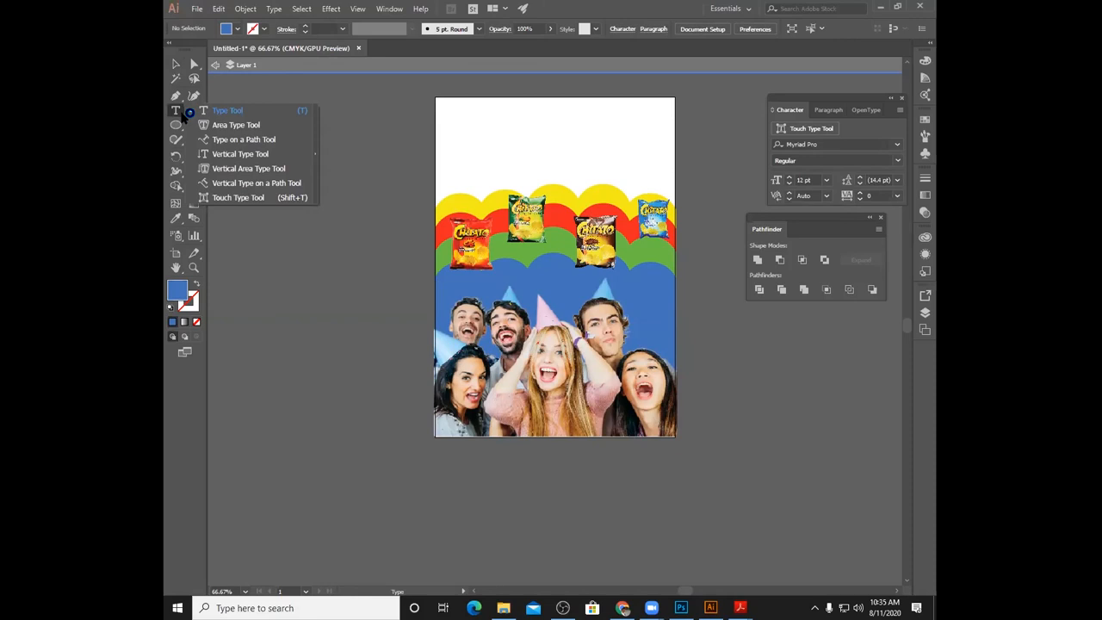
{"action": "left_click", "coordinate": [222, 141]}
- Exit layer isolation and draw a wavy open path above the scallops with the Pen tool, using a blue stroke and no fill
{"action": "left_click", "coordinate": [216, 65]}
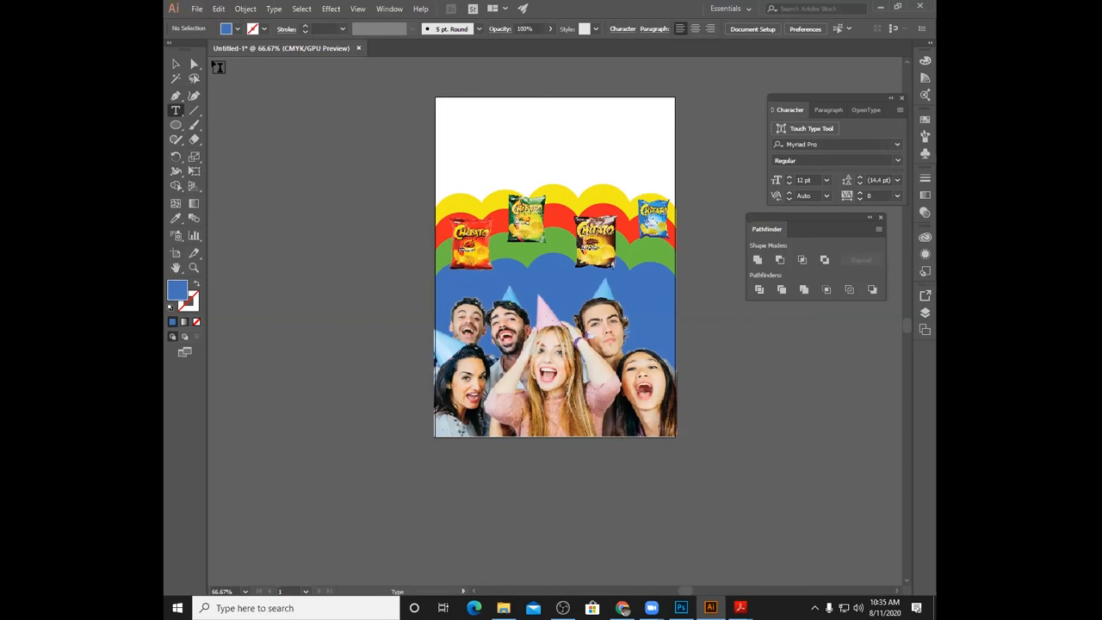
{"action": "left_click", "coordinate": [176, 97]}
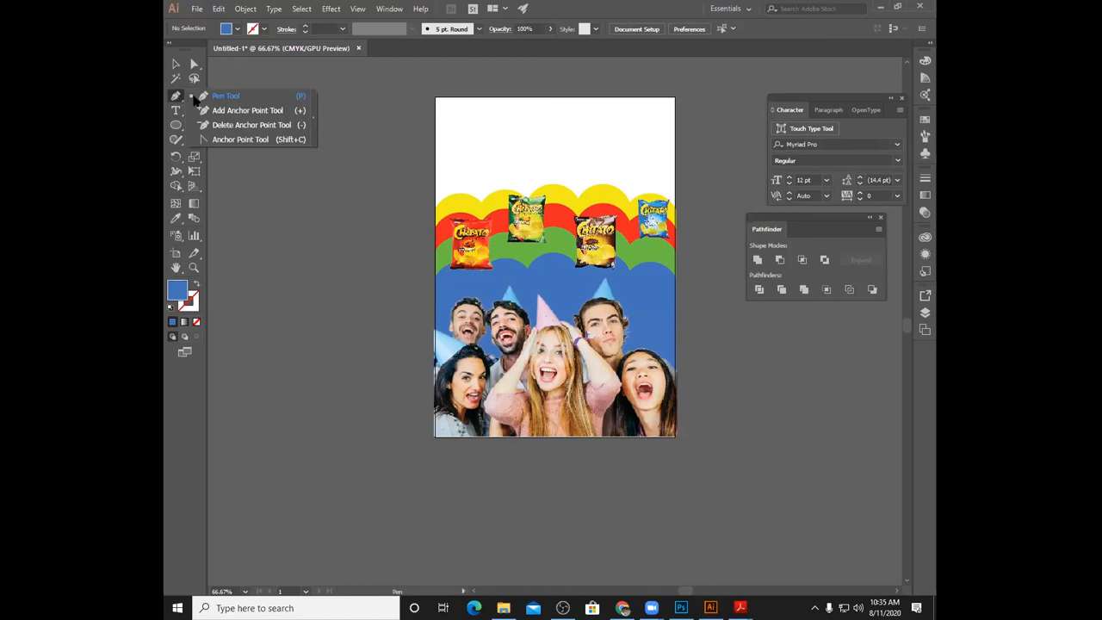
{"action": "left_click", "coordinate": [217, 97]}
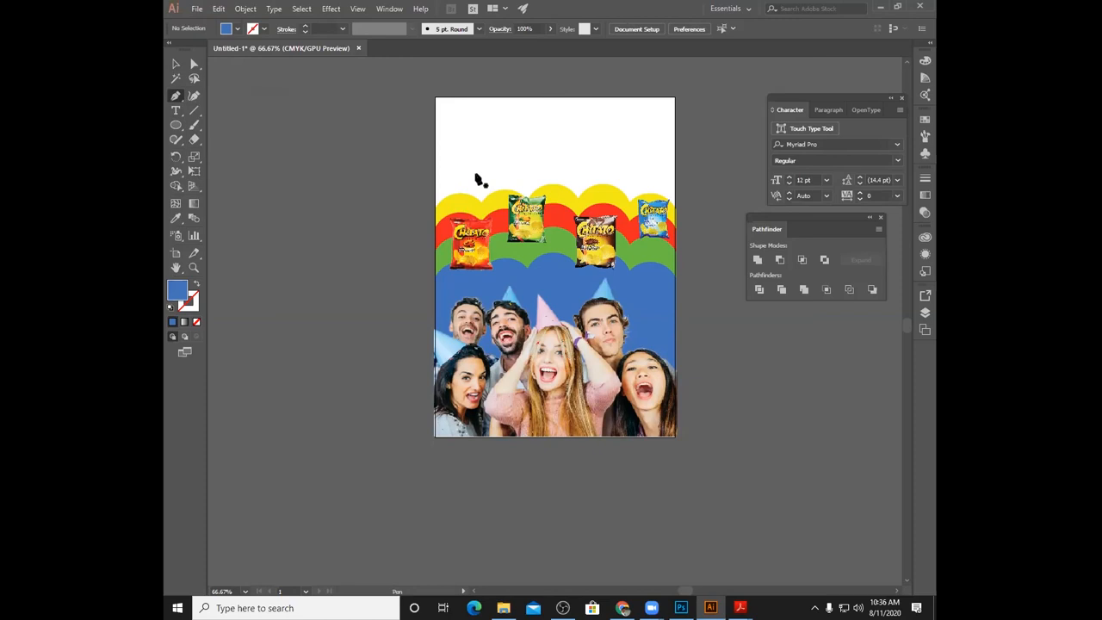
{"action": "left_click", "coordinate": [474, 174]}
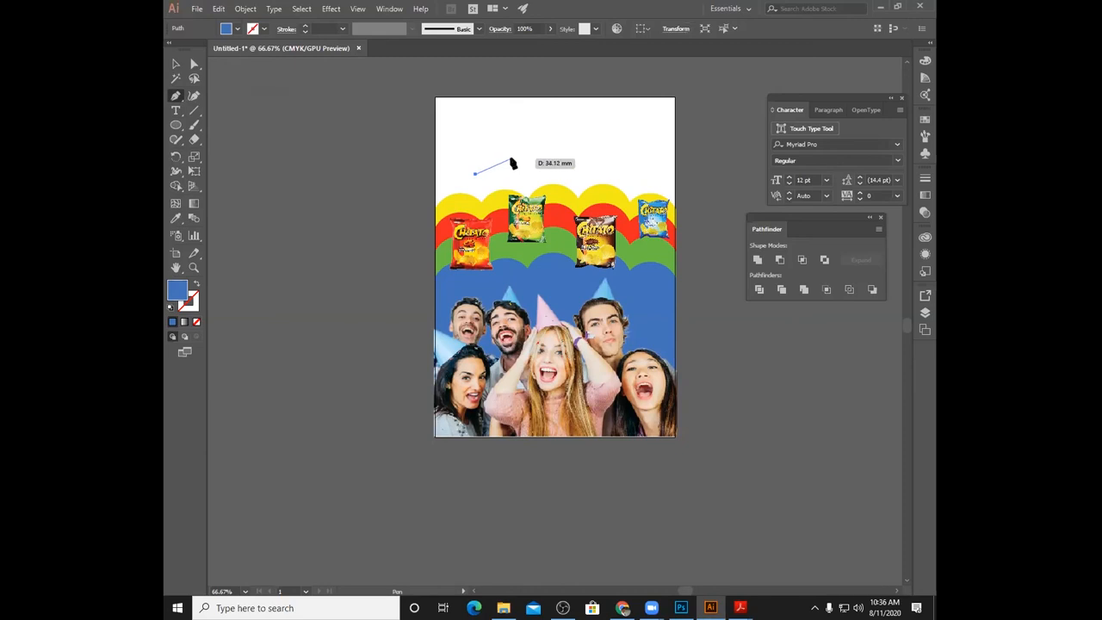
{"action": "left_click_drag", "start_coordinate": [511, 156], "coordinate": [616, 139]}
{"action": "left_click", "coordinate": [568, 172]}
{"action": "left_click_drag", "start_coordinate": [615, 139], "coordinate": [614, 155]}
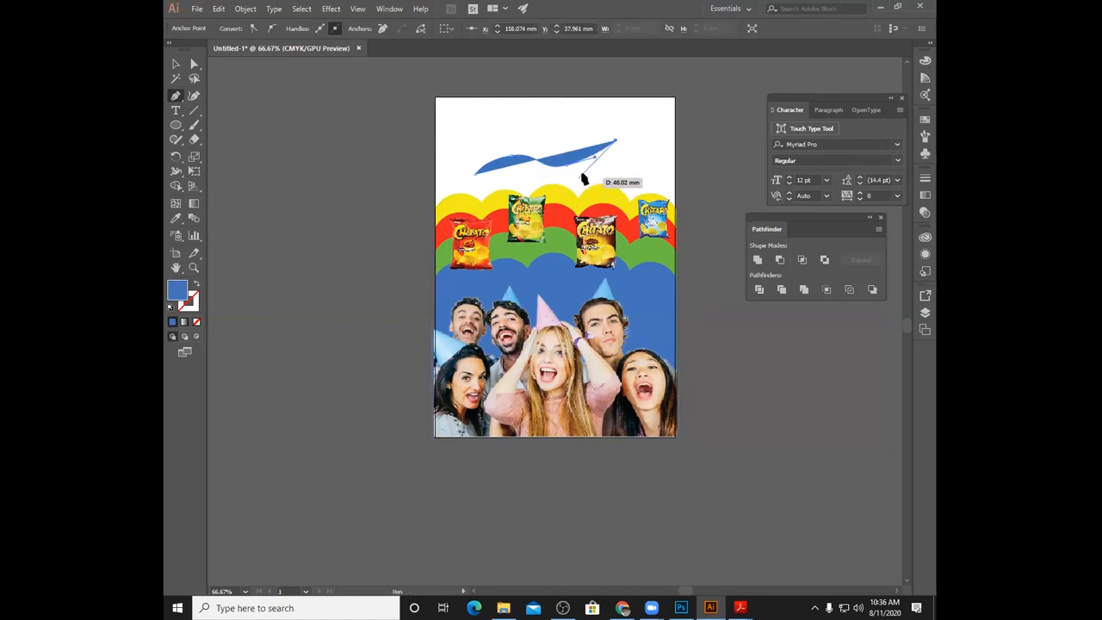
{"action": "key", "text": "v"}
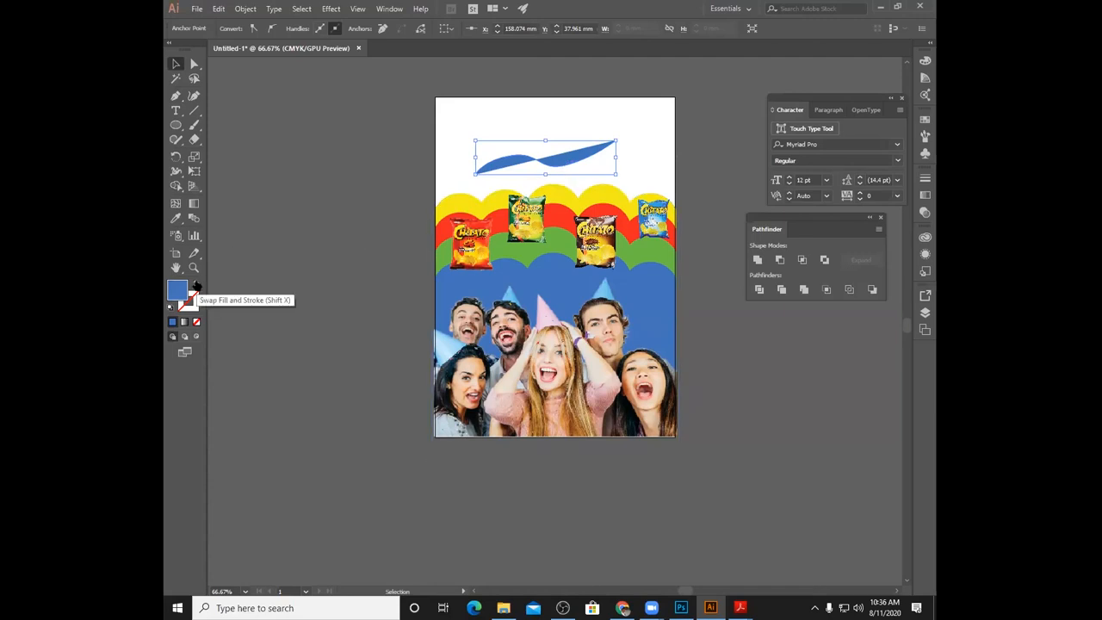
{"action": "left_click", "coordinate": [196, 286]}
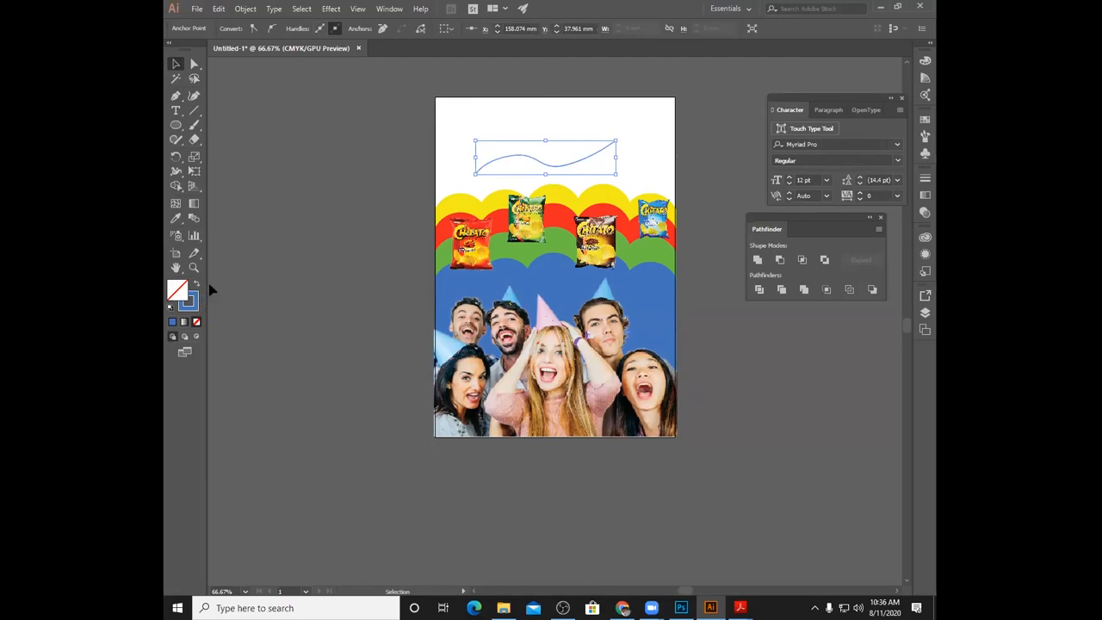
- Turn the wavy open path above the scallops into a type path with the Type on a Path tool
{"action": "left_click", "coordinate": [173, 112]}
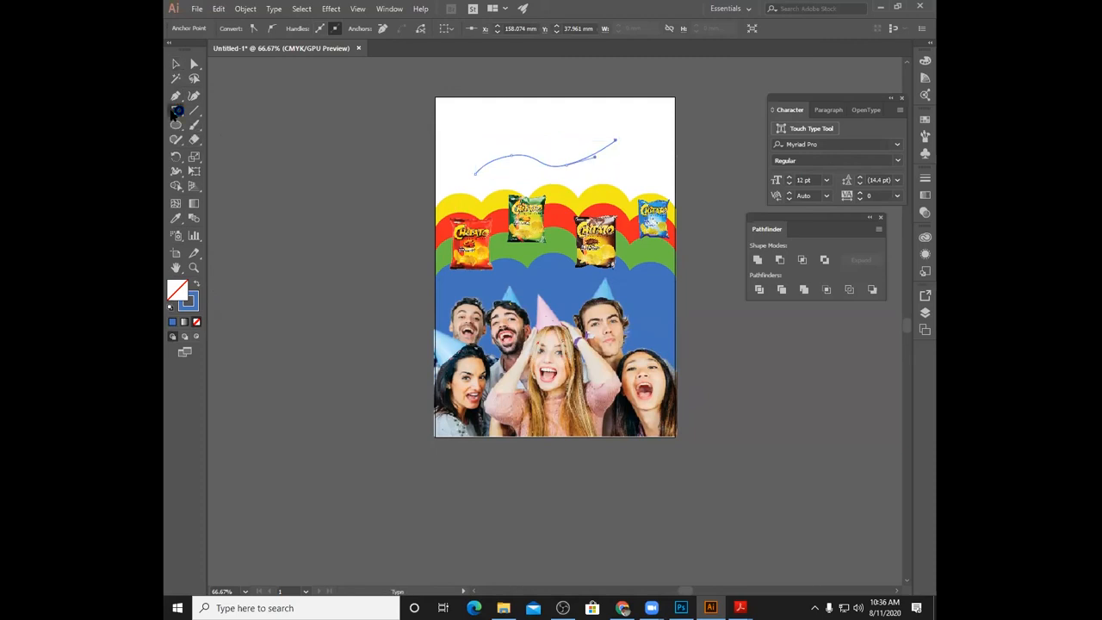
{"action": "left_click", "coordinate": [173, 112]}
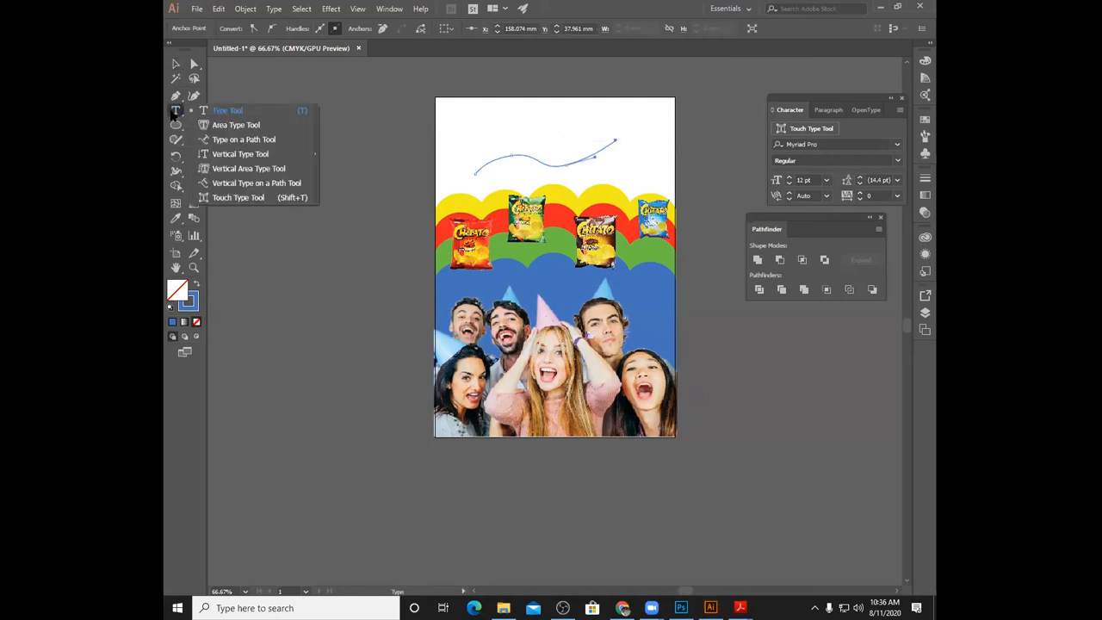
{"action": "left_click", "coordinate": [234, 140]}
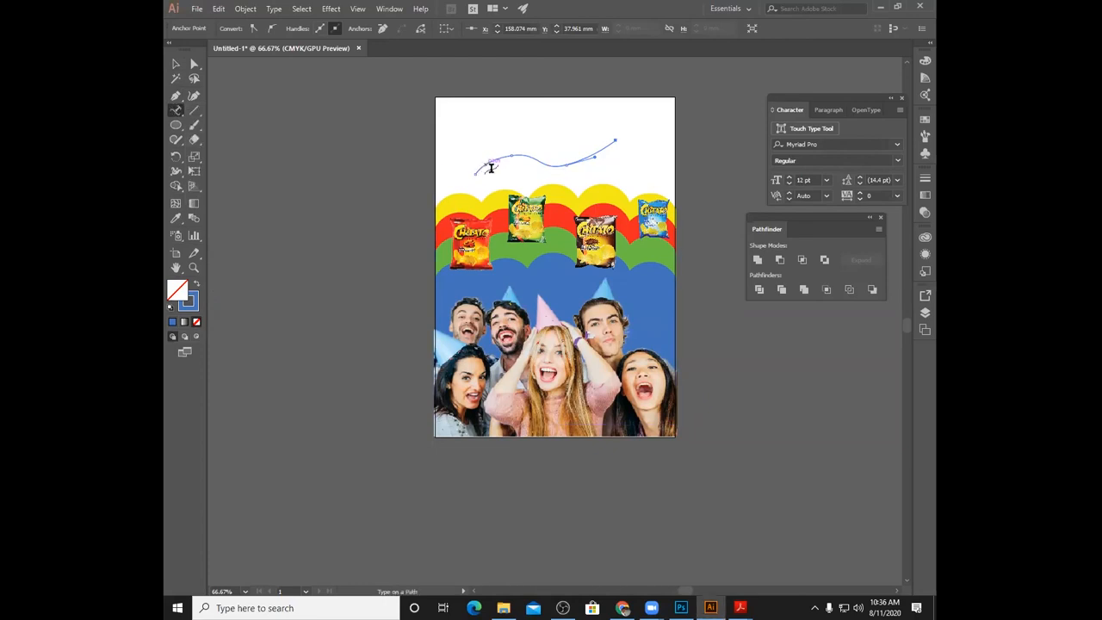
{"action": "left_click", "coordinate": [490, 161]}
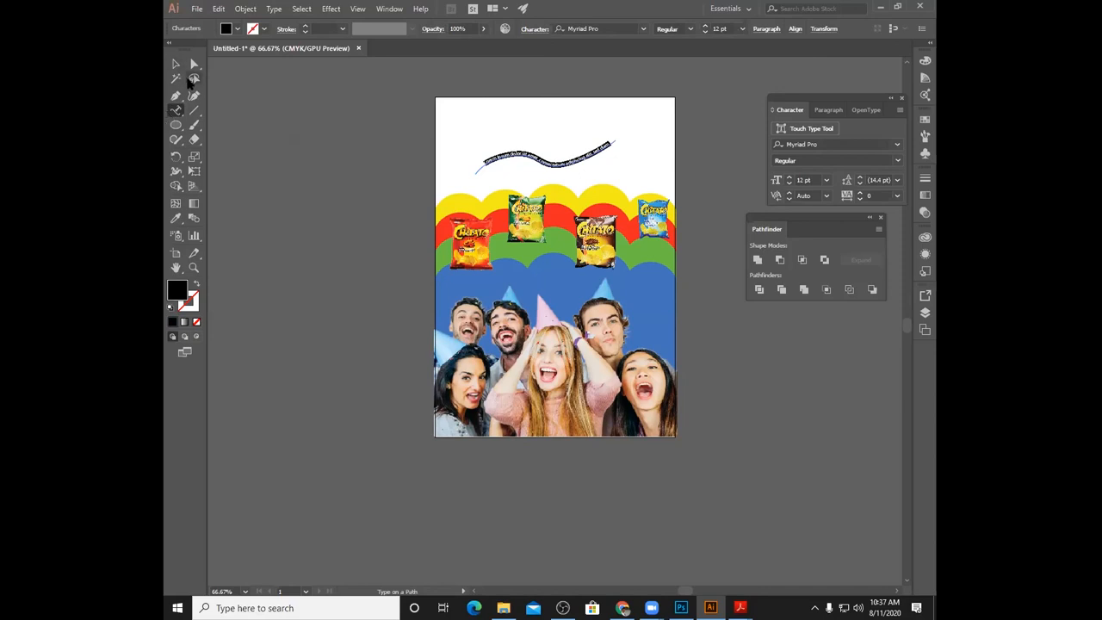
- Insert "ive is never flat" at the start of the placeholder text on the wavy path
{"action": "key", "text": "ctrl+1"}
{"action": "key", "text": "ctrl+plus"}
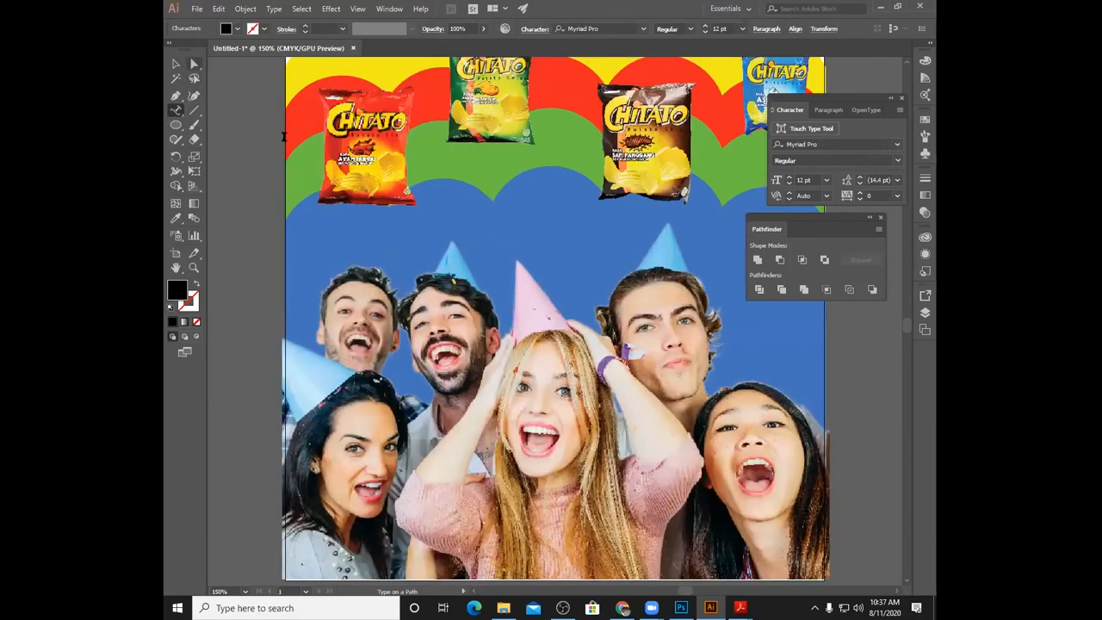
{"action": "left_click", "coordinate": [175, 63]}
{"action": "scroll", "coordinate": [456, 307], "scroll_direction": "up", "scroll_amount": 8}
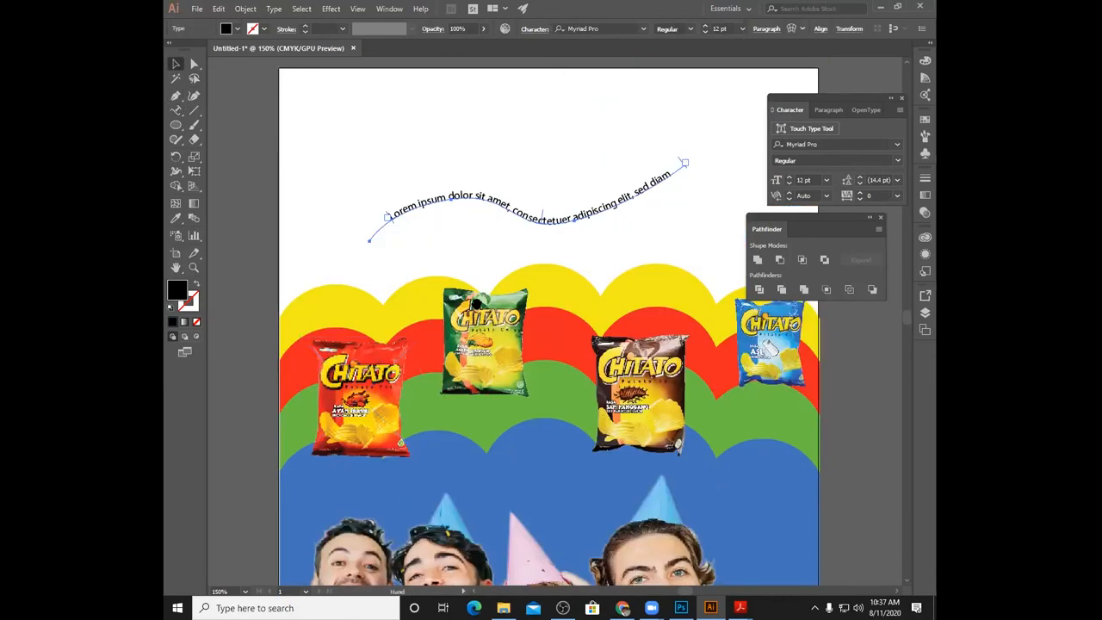
{"action": "left_click", "coordinate": [424, 252]}
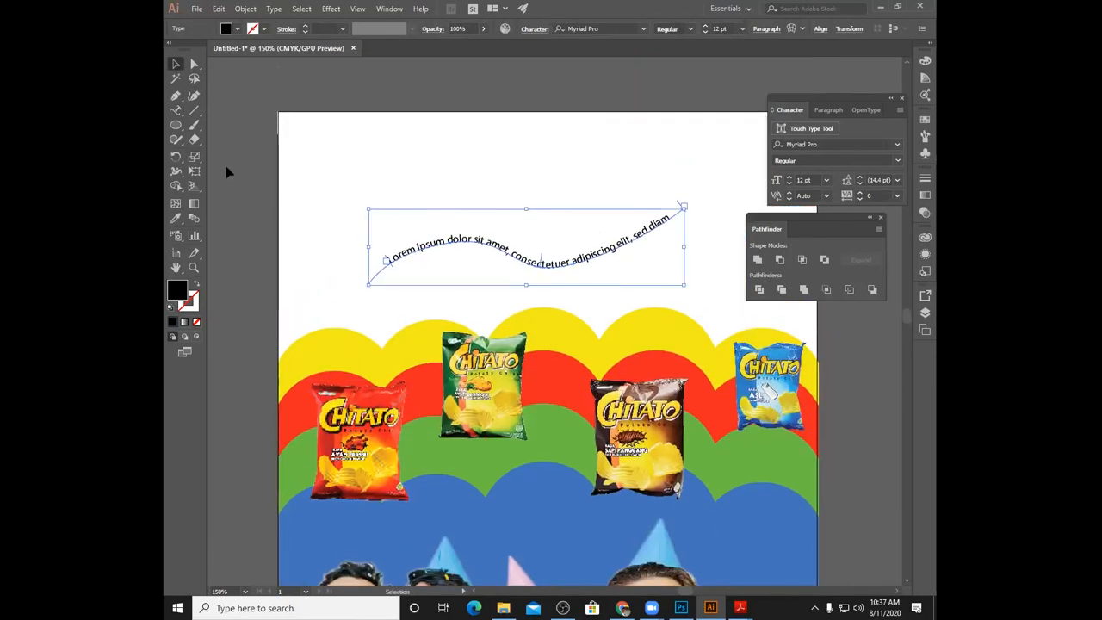
{"action": "left_click", "coordinate": [177, 111]}
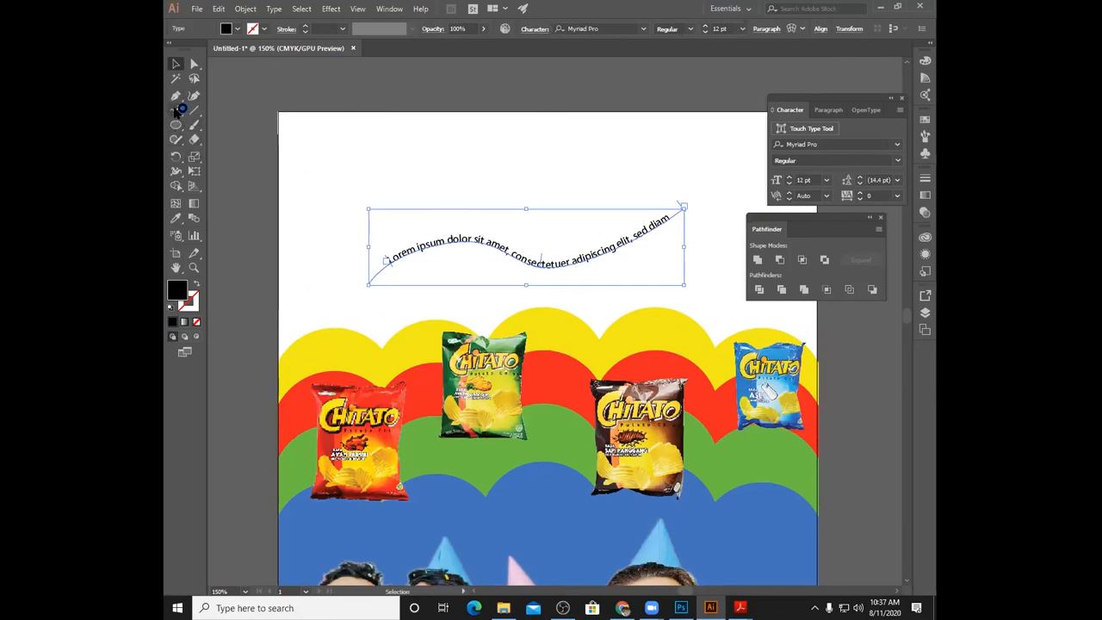
{"action": "left_click", "coordinate": [401, 251]}
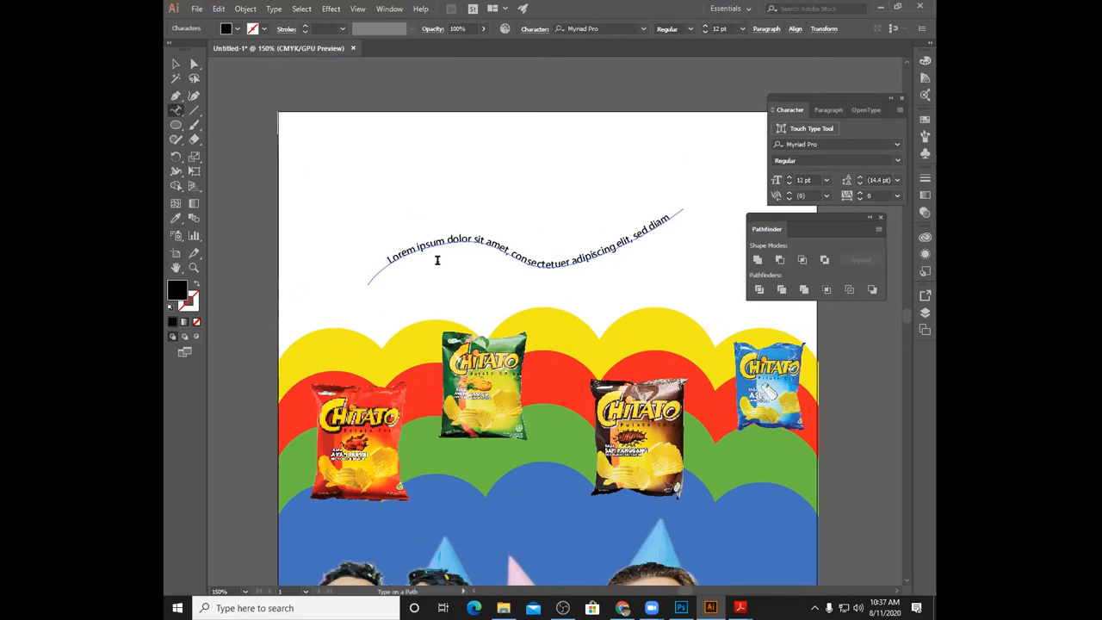
{"action": "type", "text": "ive i"}
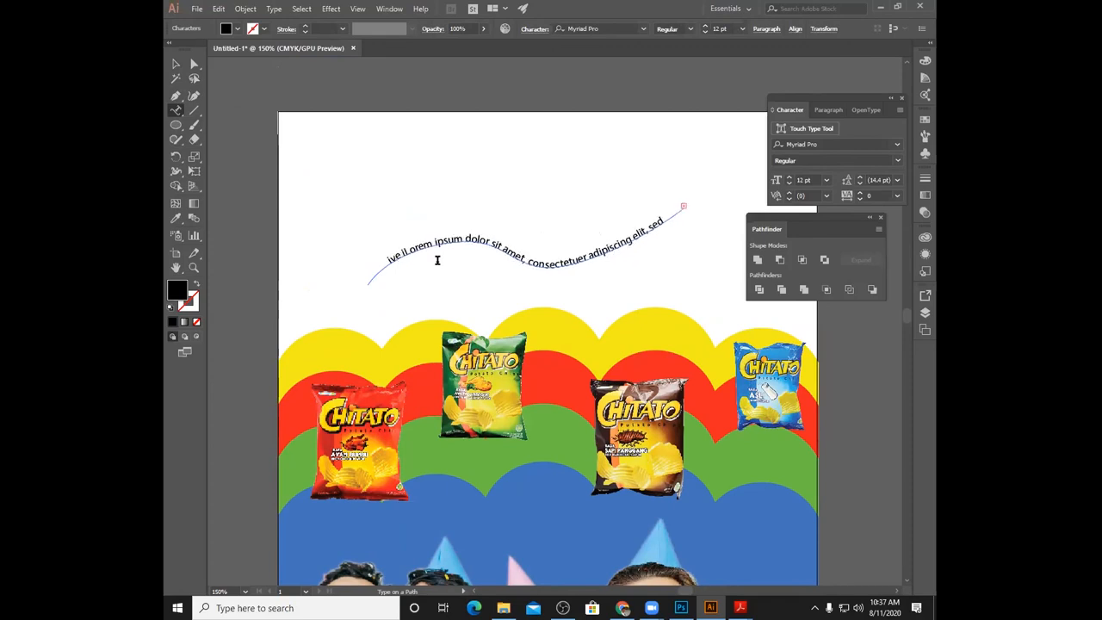
{"action": "type", "text": "s never "}
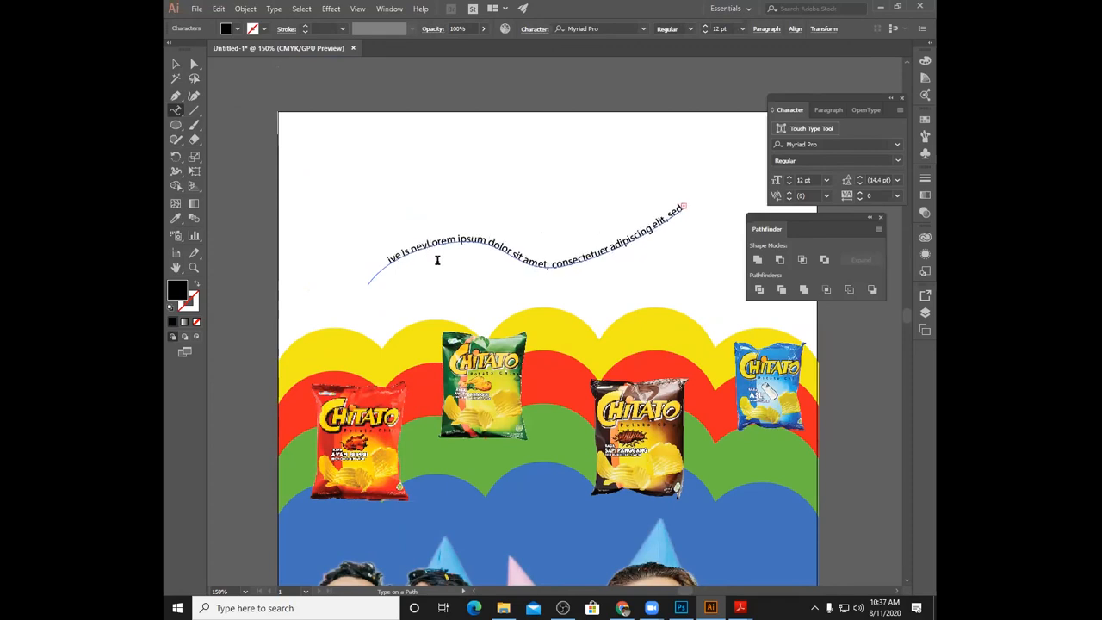
{"action": "type", "text": "flat"}
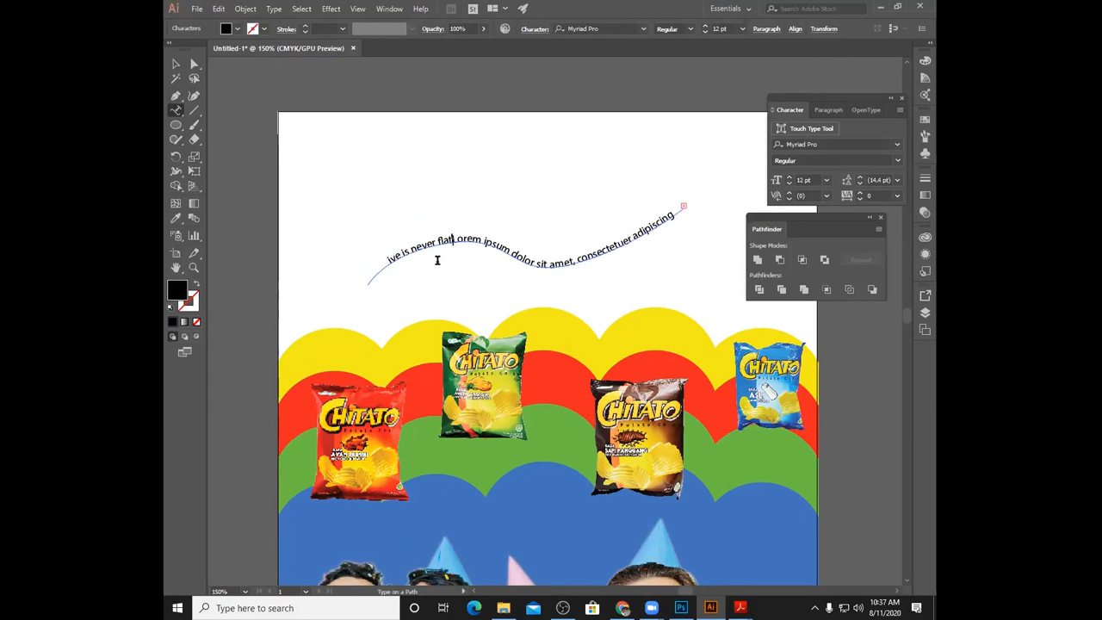
- Delete all the remaining lorem ipsum placeholder text after "ive is never flat" on the path
{"action": "key", "text": "Delete"}
{"action": "key", "text": "Delete"}
{"action": "key", "text": "Delete"}
{"action": "key", "text": "Delete"}
{"action": "key", "text": "Delete"}
{"action": "key", "text": "Delete"}
{"action": "key", "text": "Delete"}
{"action": "key", "text": "Delete"}
{"action": "key", "text": "Delete"}
{"action": "key", "text": "Delete"}
{"action": "key", "text": "Delete"}
{"action": "key", "text": "Delete"}
{"action": "key", "text": "Delete"}
{"action": "key", "text": "Delete"}
{"action": "key", "text": "Delete"}
{"action": "key", "text": "Delete"}
{"action": "key", "text": "Delete"}
{"action": "key", "text": "Delete"}
{"action": "key", "text": "Delete"}
{"action": "key", "text": "Delete"}
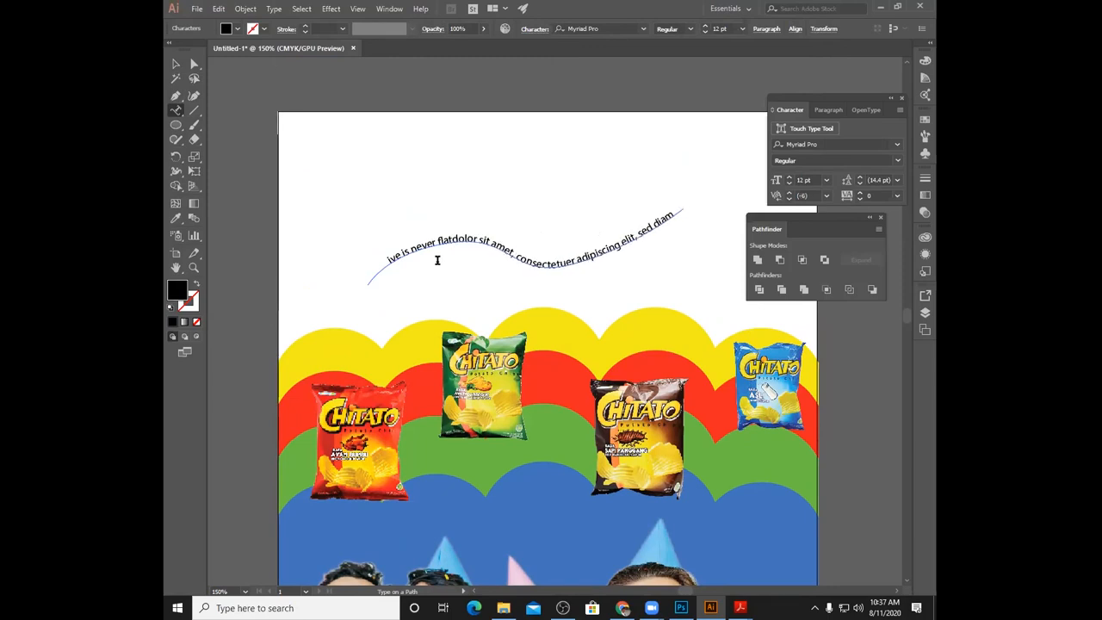
{"action": "key", "text": "Delete"}
{"action": "key", "text": "Delete"}
{"action": "key", "text": "Delete"}
{"action": "key", "text": "Delete"}
{"action": "key", "text": "Delete"}
{"action": "key", "text": "Delete"}
{"action": "key", "text": "Delete"}
{"action": "key", "text": "Delete"}
{"action": "key", "text": "Delete"}
{"action": "key", "text": "Delete"}
{"action": "key", "text": "Delete"}
{"action": "key", "text": "Delete"}
{"action": "key", "text": "Delete"}
{"action": "key", "text": "Delete"}
{"action": "key", "text": "Delete"}
{"action": "key", "text": "Delete"}
{"action": "key", "text": "Delete"}
{"action": "key", "text": "Delete"}
{"action": "key", "text": "Delete"}
{"action": "key", "text": "Delete"}
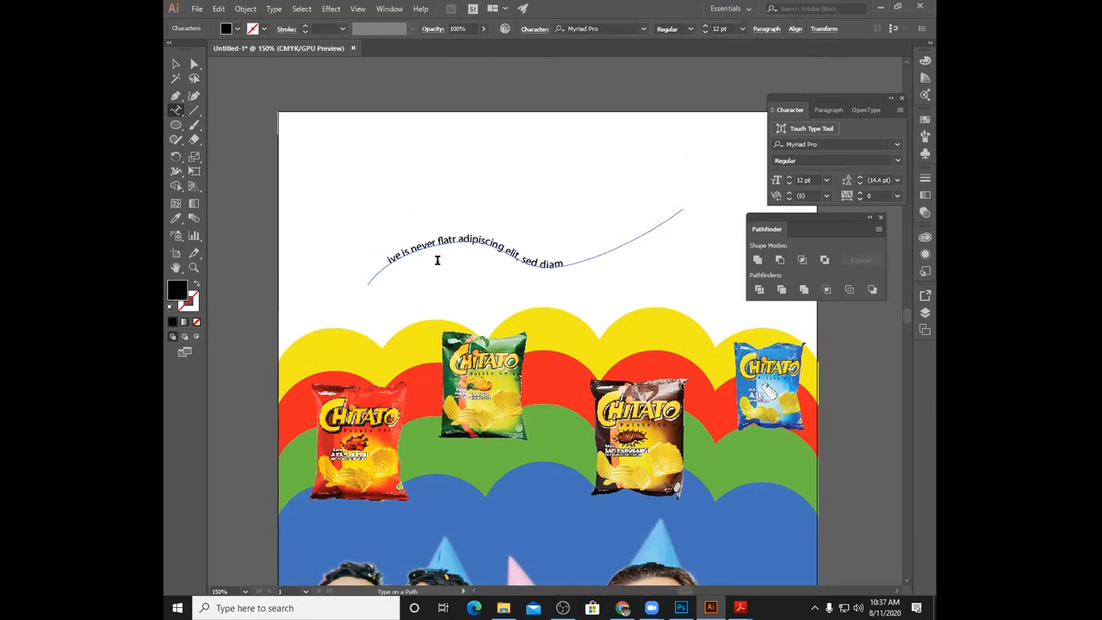
{"action": "key", "text": "Delete"}
{"action": "key", "text": "Delete"}
{"action": "key", "text": "Delete"}
{"action": "key", "text": "Delete"}
{"action": "key", "text": "Delete"}
{"action": "key", "text": "Delete"}
{"action": "key", "text": "Delete"}
{"action": "key", "text": "Delete"}
{"action": "key", "text": "Delete"}
{"action": "key", "text": "Delete"}
{"action": "key", "text": "Delete"}
{"action": "key", "text": "Delete"}
{"action": "key", "text": "Delete"}
{"action": "key", "text": "Delete"}
{"action": "key", "text": "Delete"}
{"action": "key", "text": "Delete"}
{"action": "key", "text": "Delete"}
{"action": "key", "text": "Delete"}
{"action": "key", "text": "Delete"}
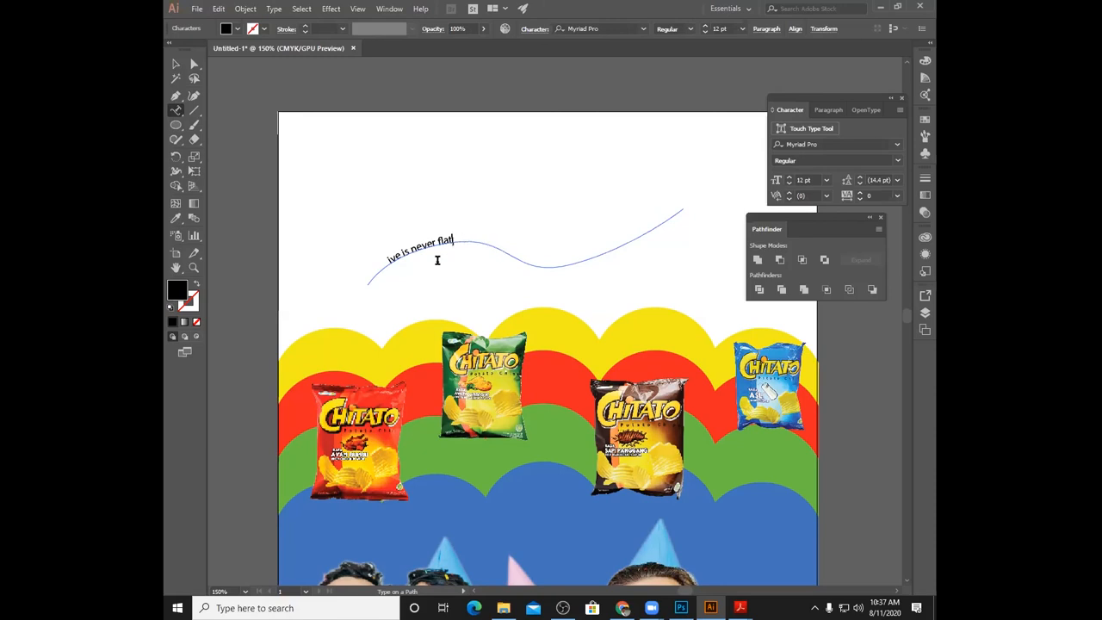
- Select the whole "ive is never flat" text and set its font size to 48 pt
{"action": "left_click", "coordinate": [388, 256]}
{"action": "left_click_drag", "start_coordinate": [389, 256], "coordinate": [462, 237]}
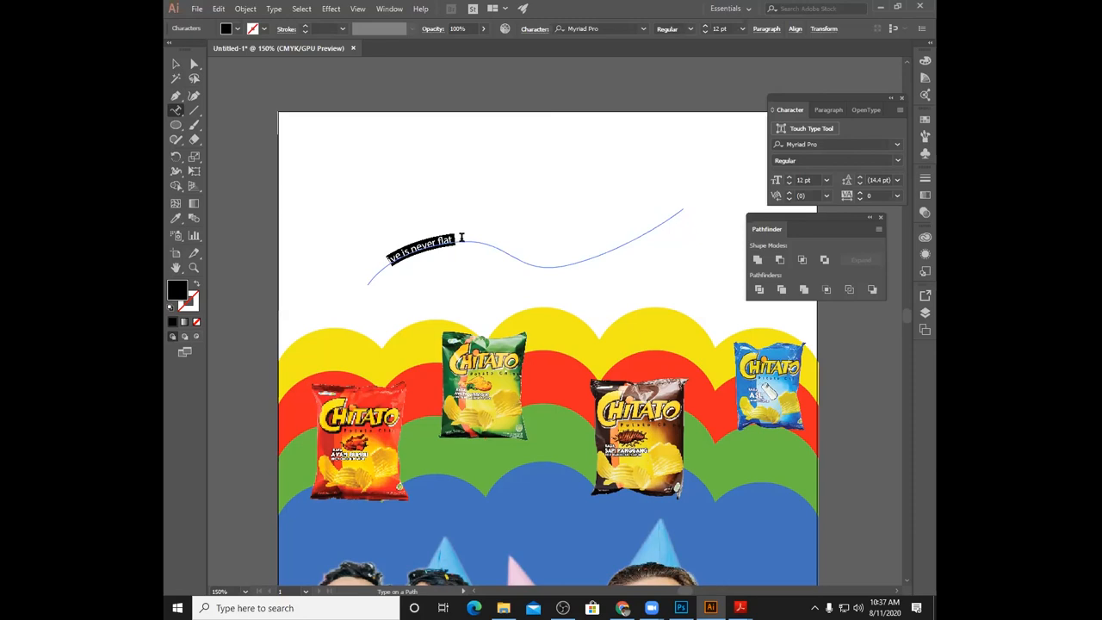
{"action": "left_click", "coordinate": [529, 32]}
{"action": "left_click", "coordinate": [469, 100]}
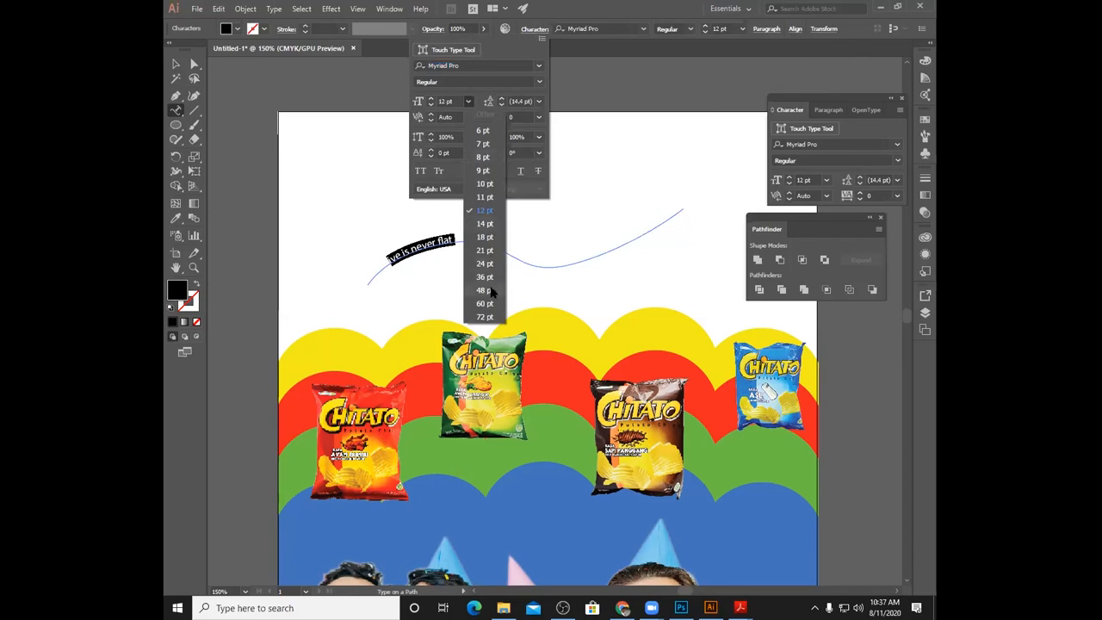
{"action": "left_click", "coordinate": [483, 290]}
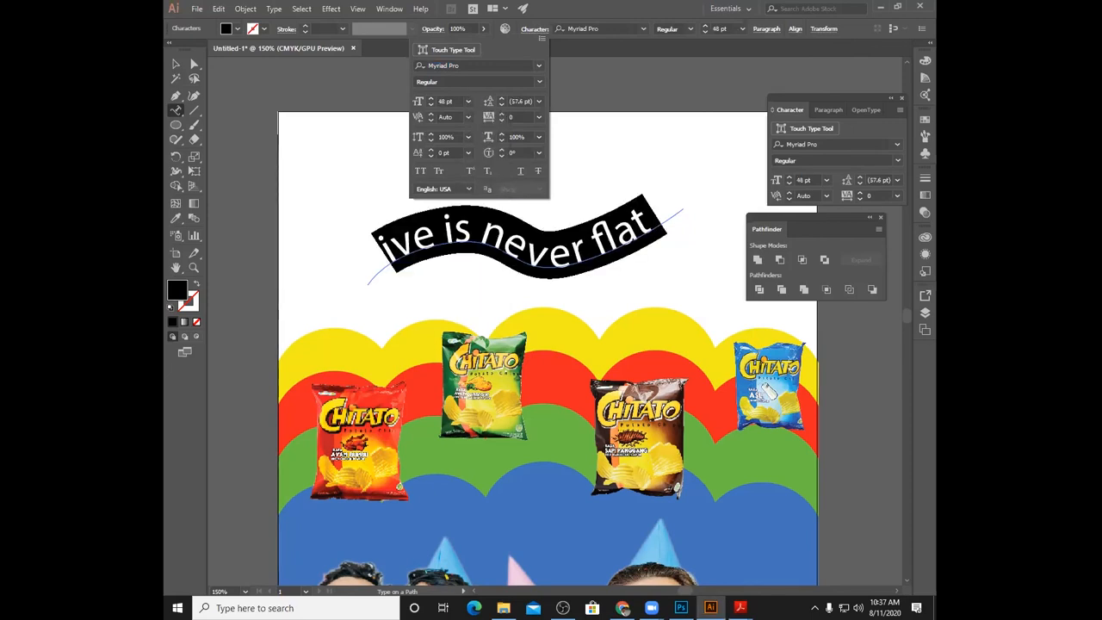
- Try the path text at 38 pt and 60 pt, and set its font size back to 48 pt
{"action": "left_click", "coordinate": [447, 102]}
{"action": "type", "text": "38"}
{"action": "key", "text": "Return"}
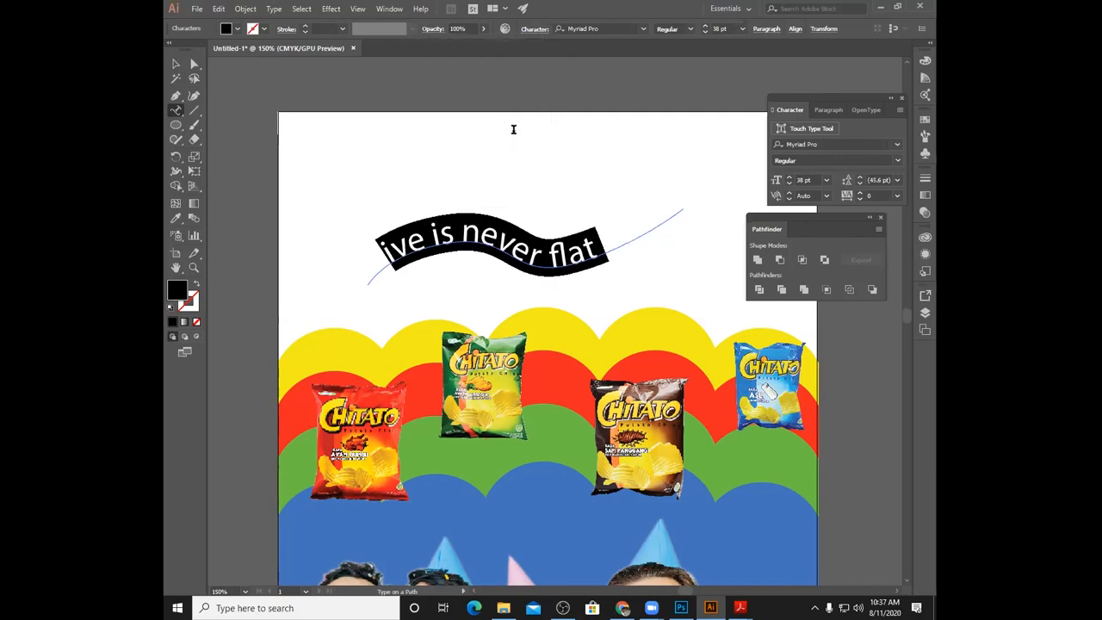
{"action": "left_click", "coordinate": [533, 29]}
{"action": "left_click", "coordinate": [468, 102]}
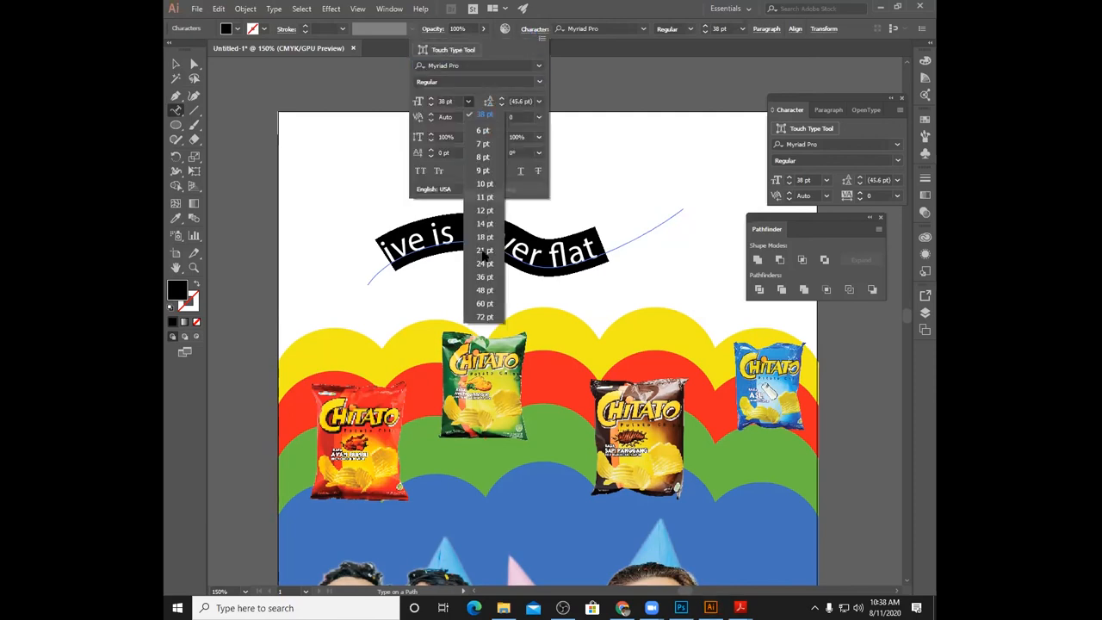
{"action": "left_click", "coordinate": [485, 304]}
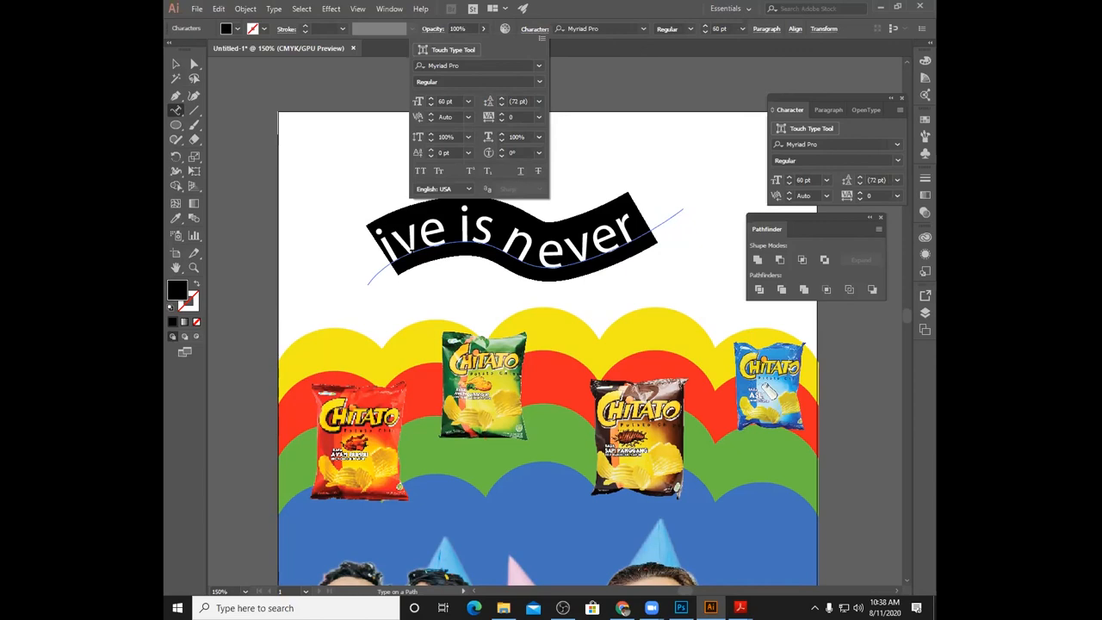
{"action": "left_click", "coordinate": [469, 101]}
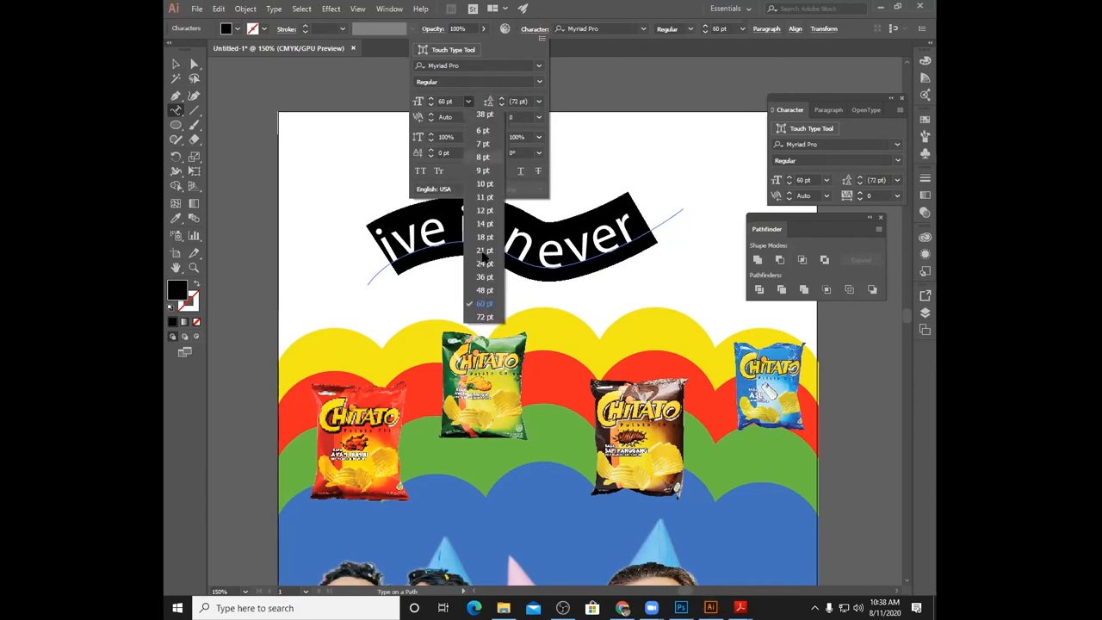
{"action": "left_click", "coordinate": [483, 286]}
{"action": "left_click", "coordinate": [416, 261]}
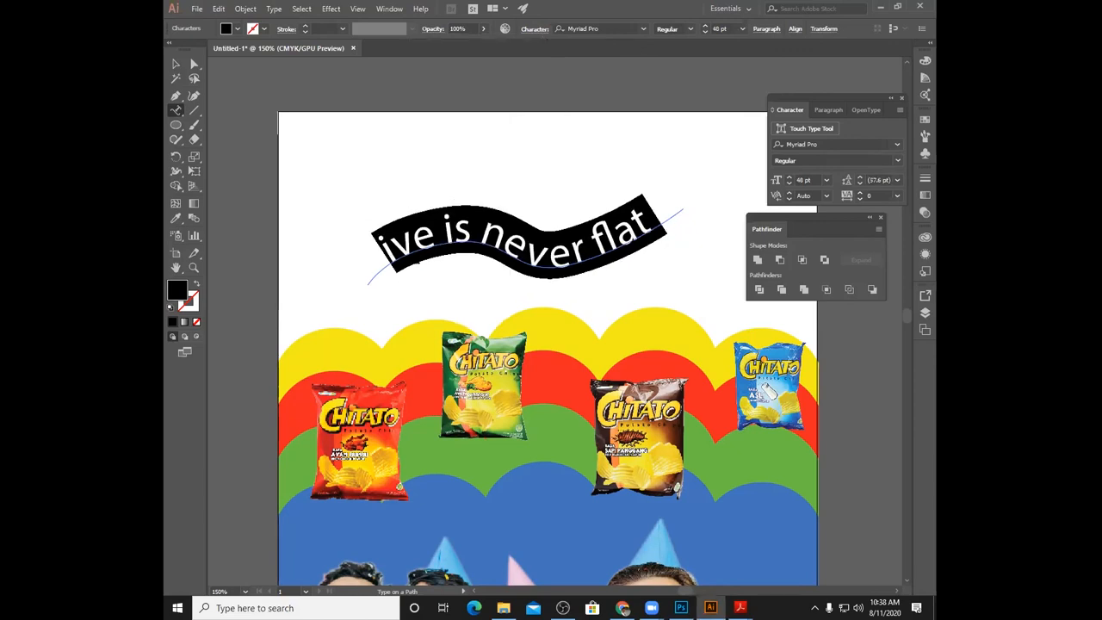
- Add a capital "L" at the start of the path text so that it reads "Live is never flat"
{"action": "left_click", "coordinate": [439, 243]}
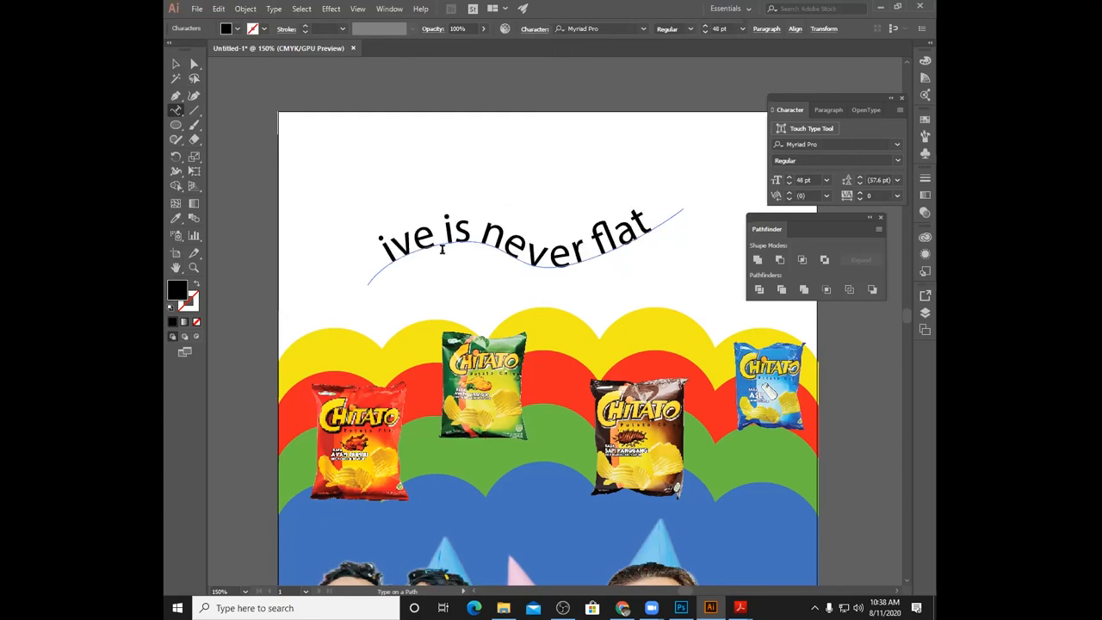
{"action": "key", "text": "Left"}
{"action": "type", "text": "L"}
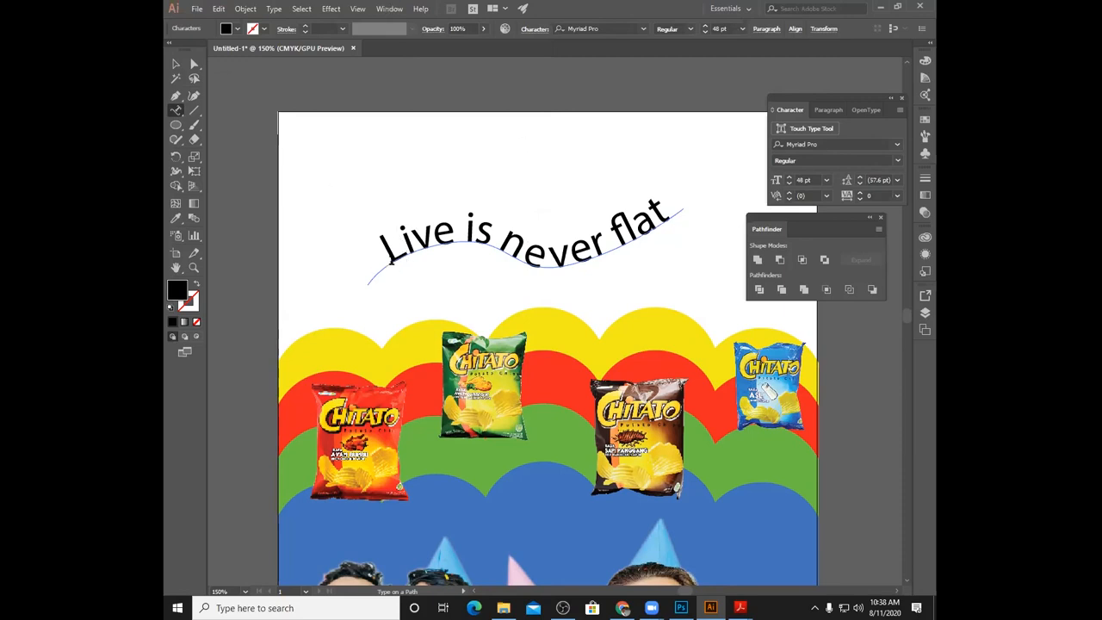
- Select the whole "Live is never flat" slogan and set its font style to Bold
{"action": "left_click_drag", "start_coordinate": [379, 245], "coordinate": [676, 207]}
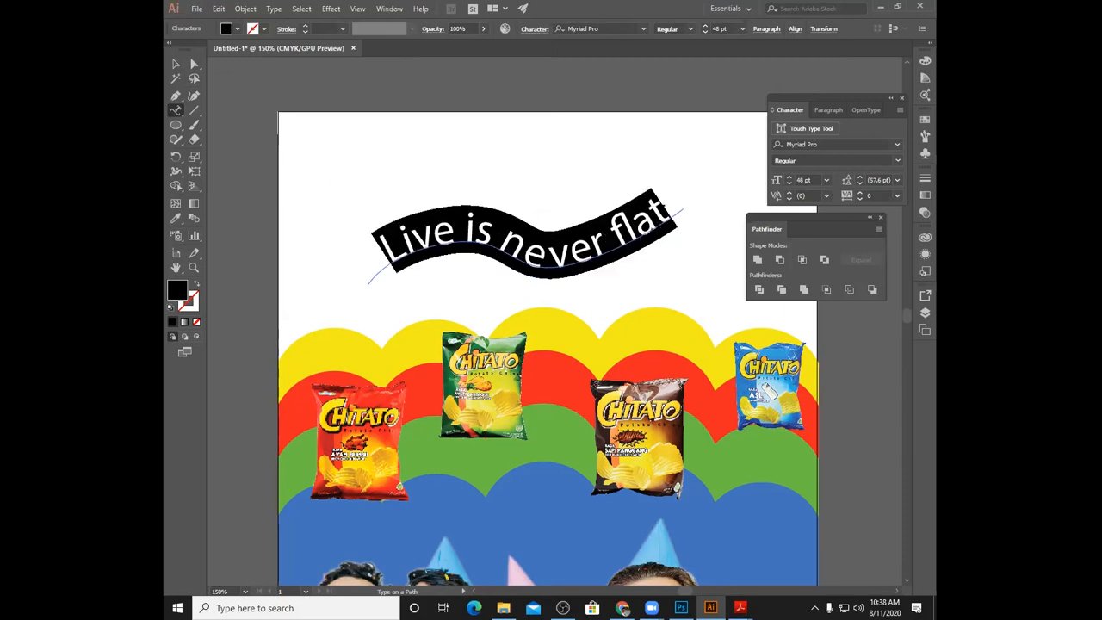
{"action": "left_click", "coordinate": [534, 30]}
{"action": "left_click", "coordinate": [539, 82]}
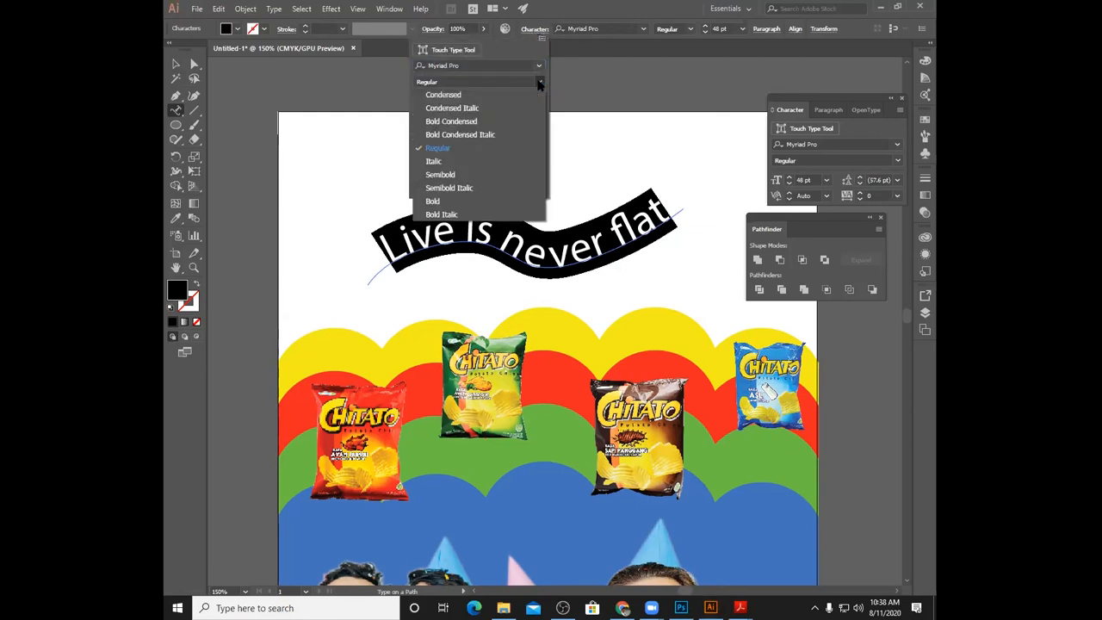
{"action": "left_click", "coordinate": [456, 202]}
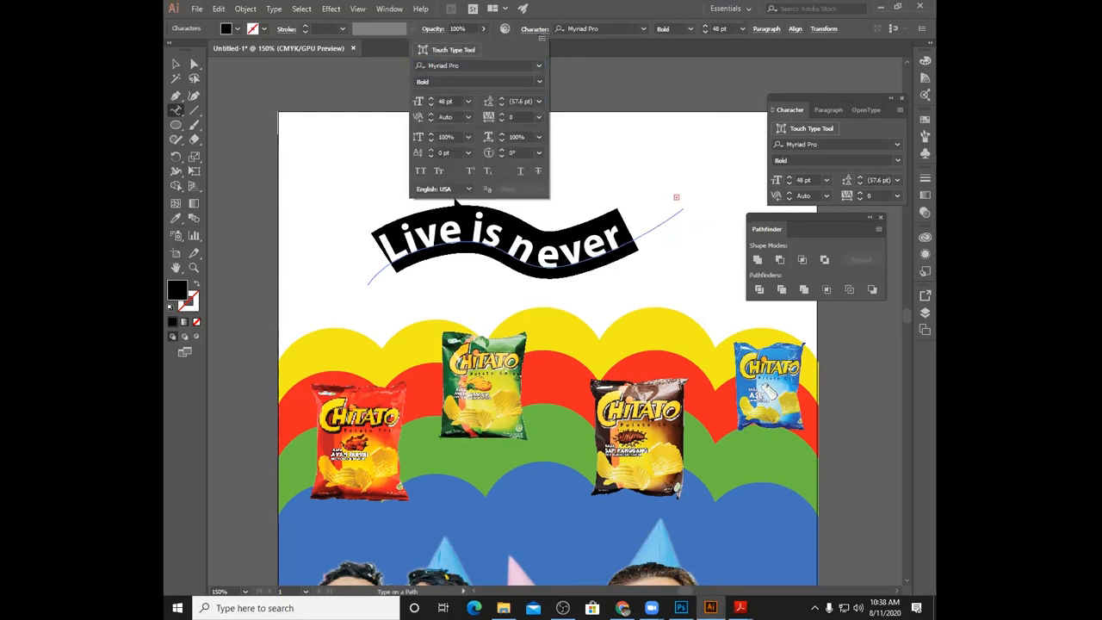
- Try to lengthen the type path by moving its right end anchor up and outward with the Direct Selection tool
{"action": "left_click", "coordinate": [176, 65]}
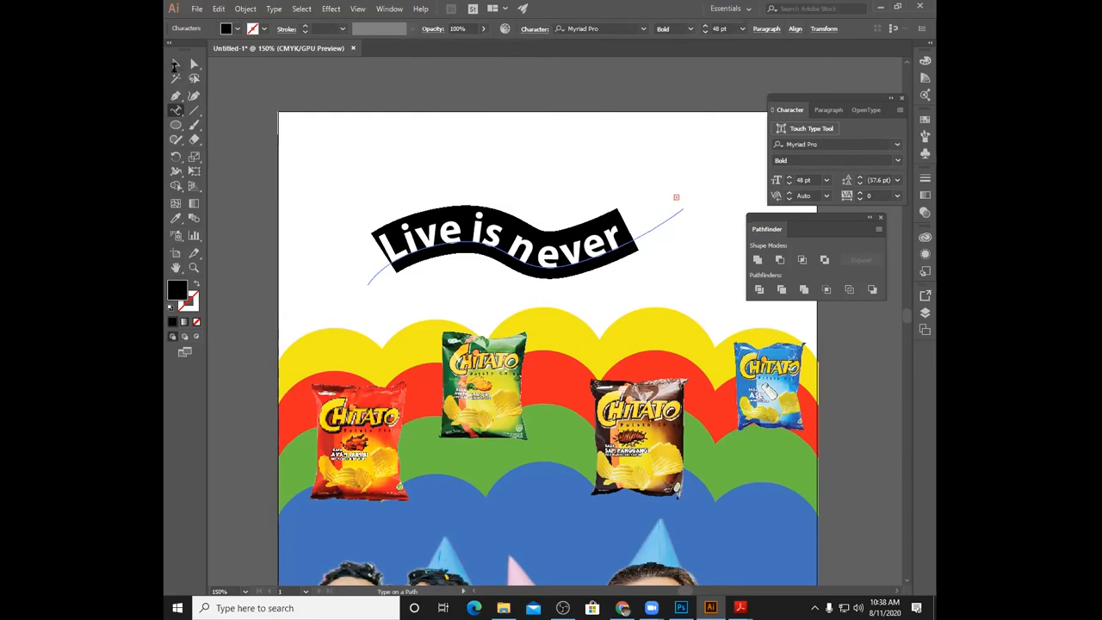
{"action": "left_click", "coordinate": [176, 66]}
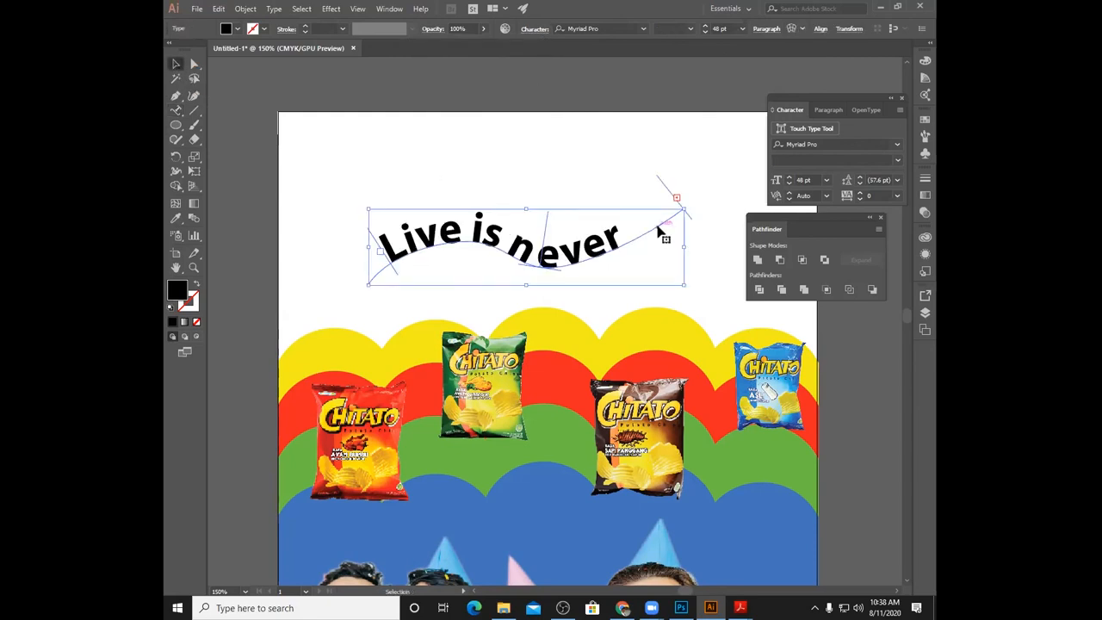
{"action": "left_click", "coordinate": [195, 64]}
{"action": "left_click_drag", "start_coordinate": [685, 209], "coordinate": [728, 183]}
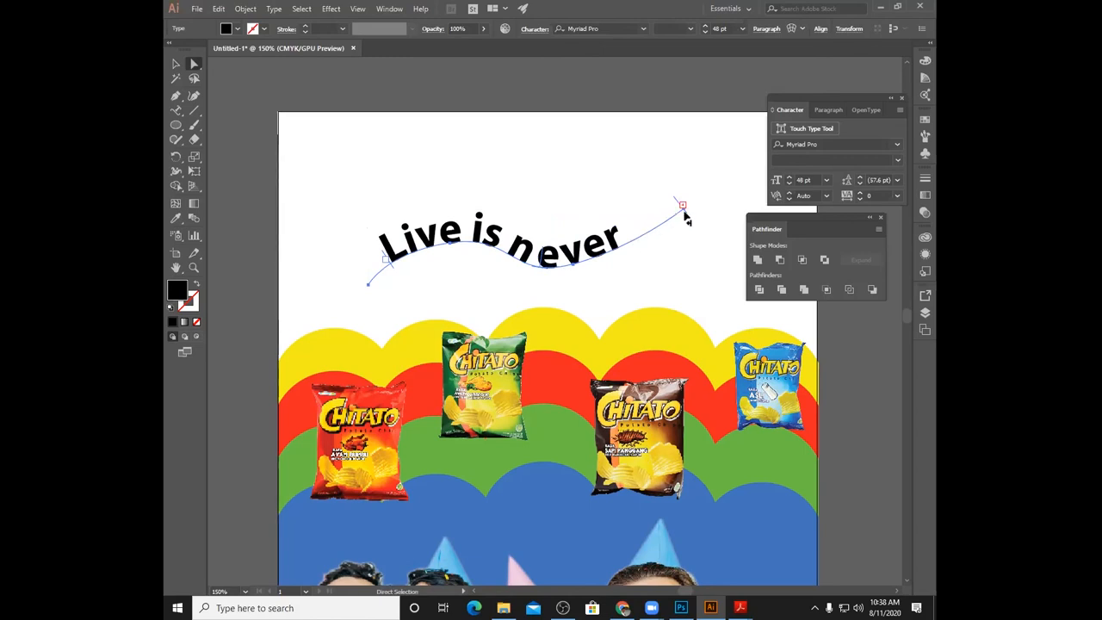
- Select the visible words "Live is never" on the path and set their font size to 36 pt
{"action": "left_click", "coordinate": [177, 110]}
{"action": "left_click_drag", "start_coordinate": [383, 250], "coordinate": [630, 228]}
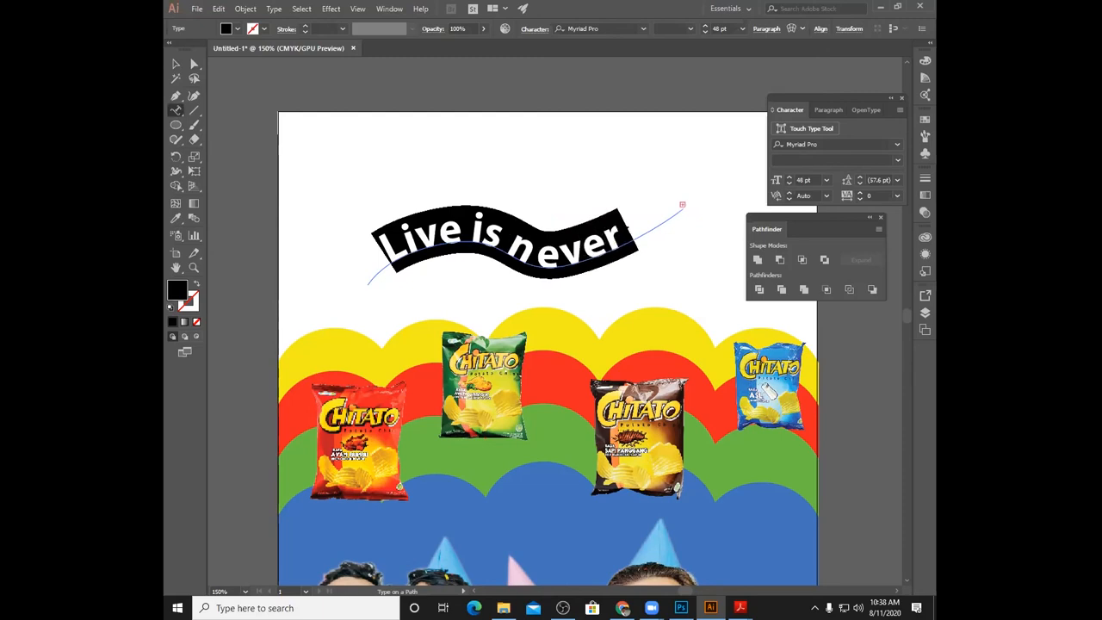
{"action": "left_click", "coordinate": [533, 31]}
{"action": "left_click", "coordinate": [468, 101]}
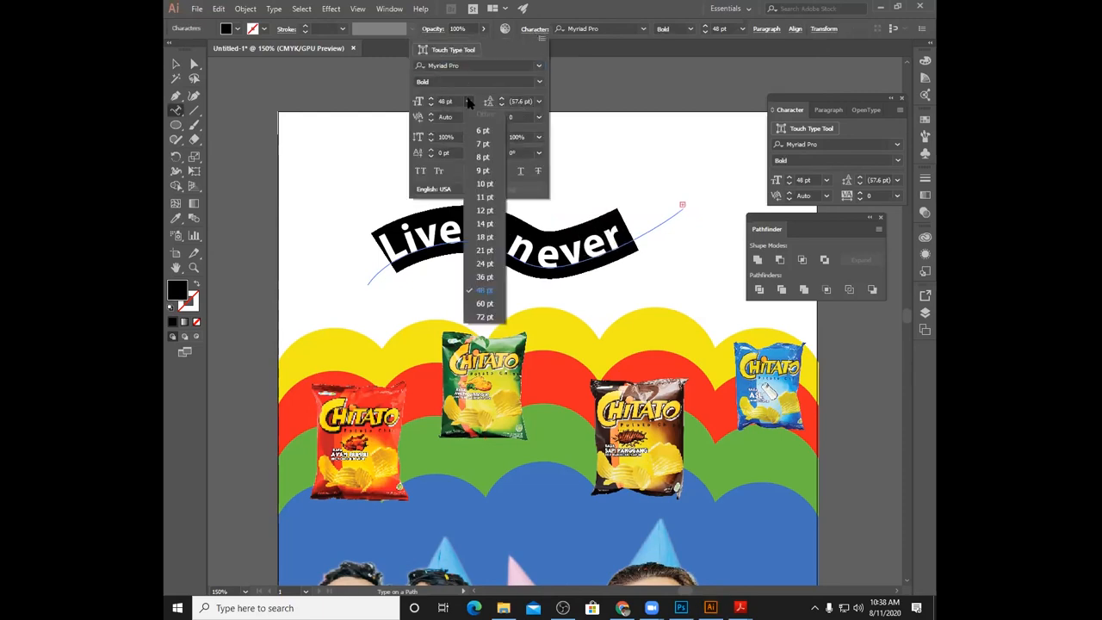
{"action": "left_click", "coordinate": [485, 277]}
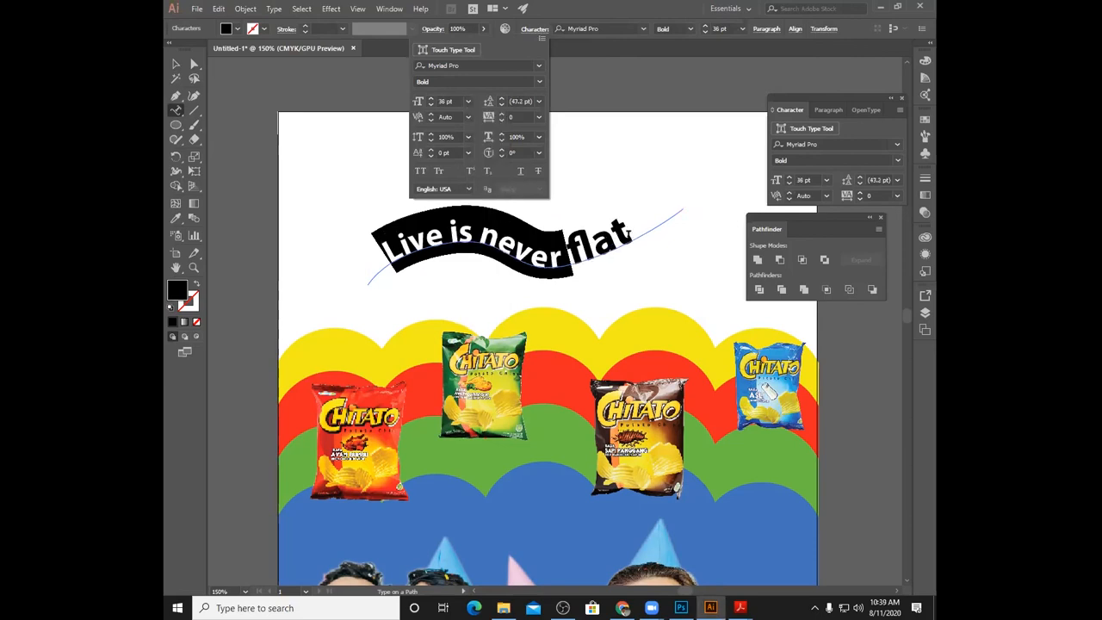
- Set the font size of the whole "Live is never flat" slogan to 40 pt and shift the slogan slightly to the right
{"action": "left_click", "coordinate": [590, 245]}
{"action": "left_click_drag", "start_coordinate": [635, 236], "coordinate": [377, 245]}
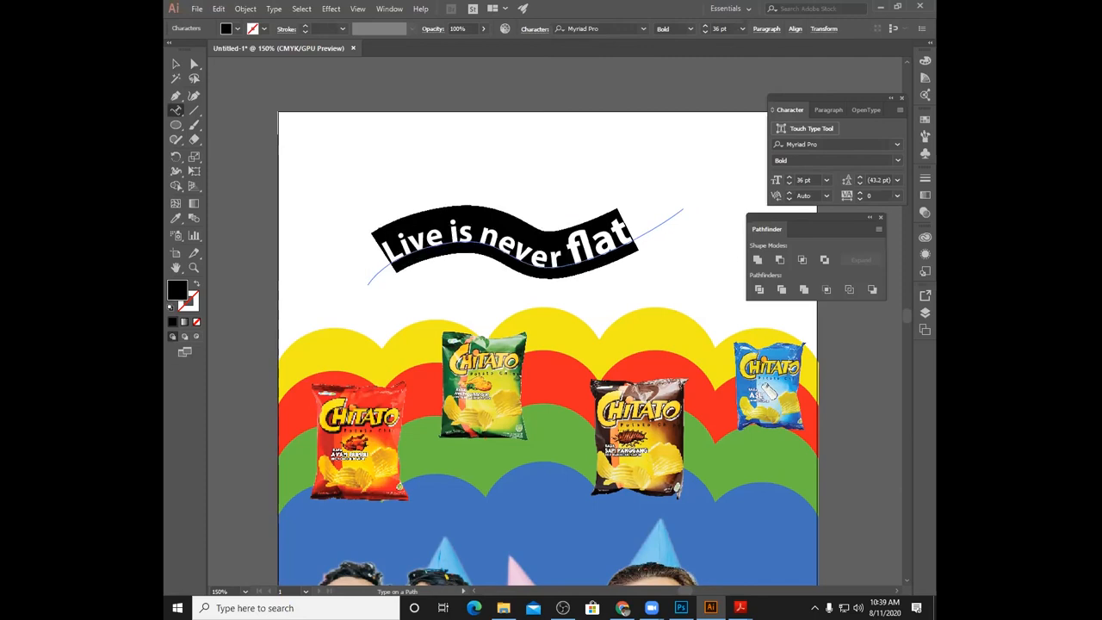
{"action": "left_click", "coordinate": [534, 29]}
{"action": "left_click", "coordinate": [469, 102]}
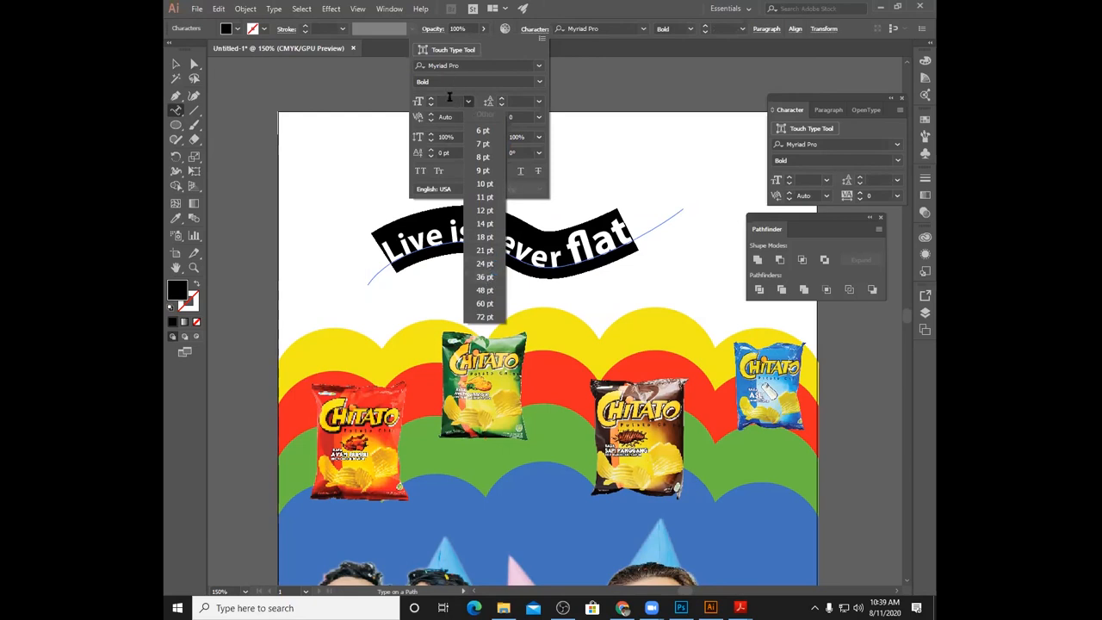
{"action": "key", "text": "Escape"}
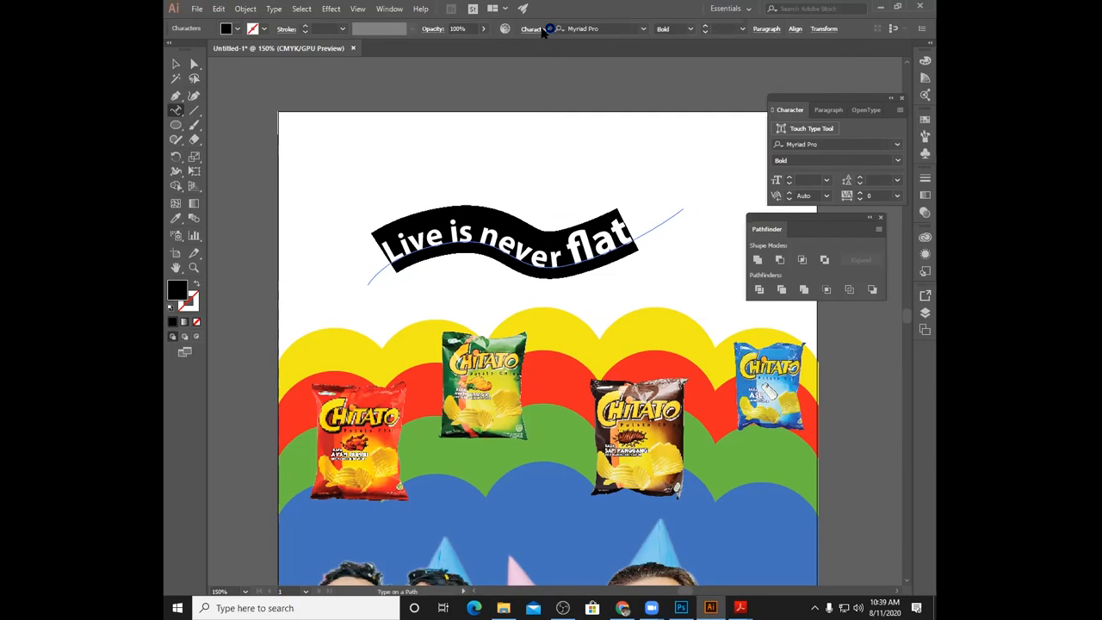
{"action": "left_click", "coordinate": [540, 30]}
{"action": "left_click", "coordinate": [451, 101]}
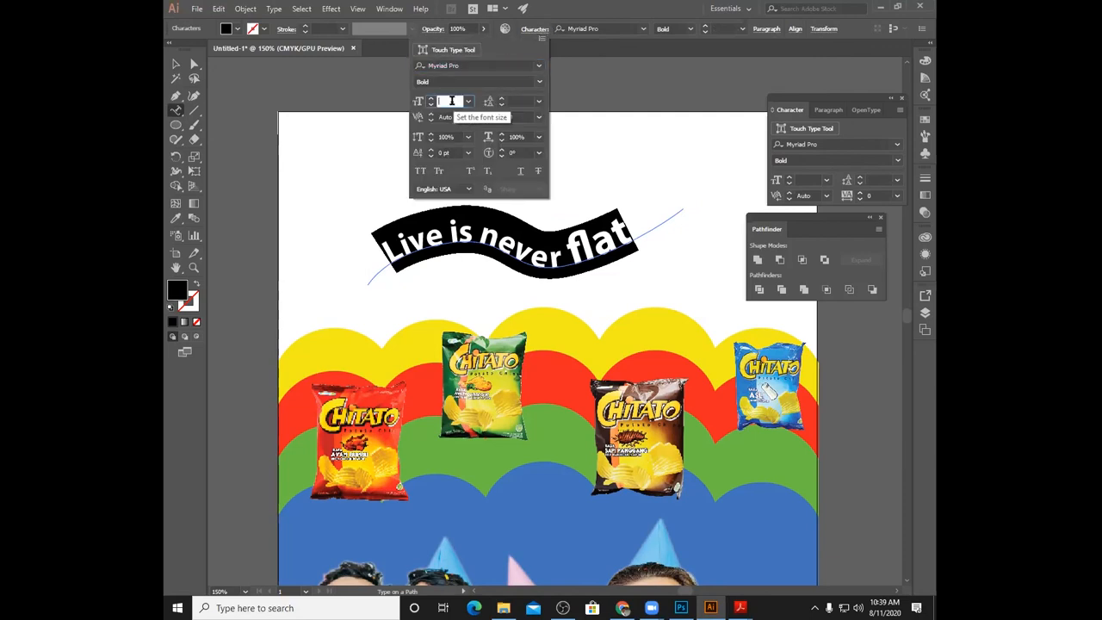
{"action": "type", "text": "40"}
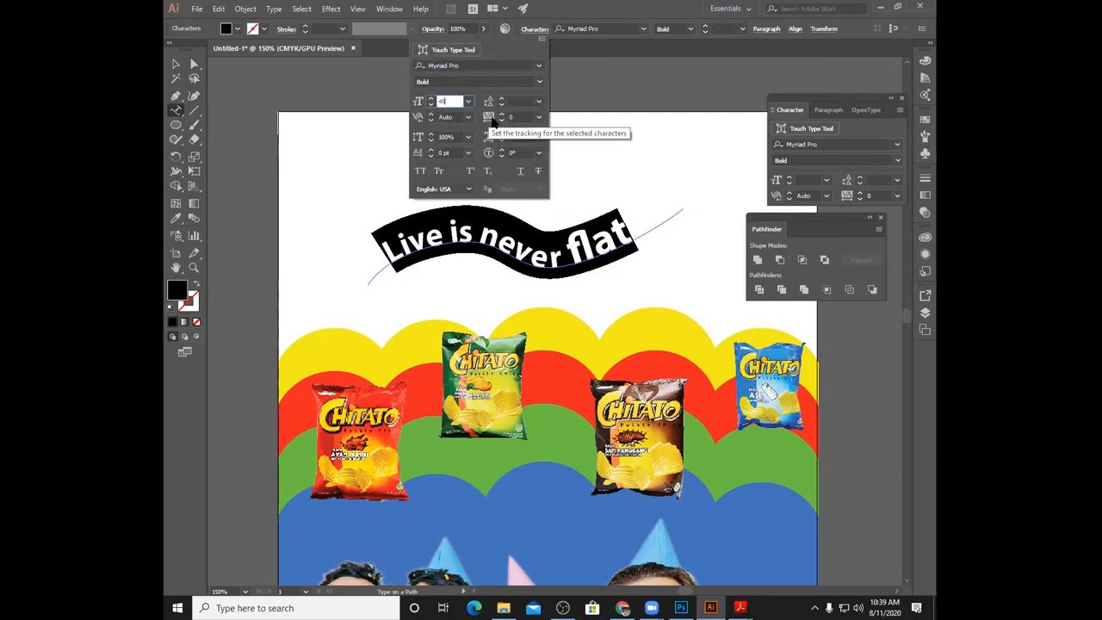
{"action": "key", "text": "Return"}
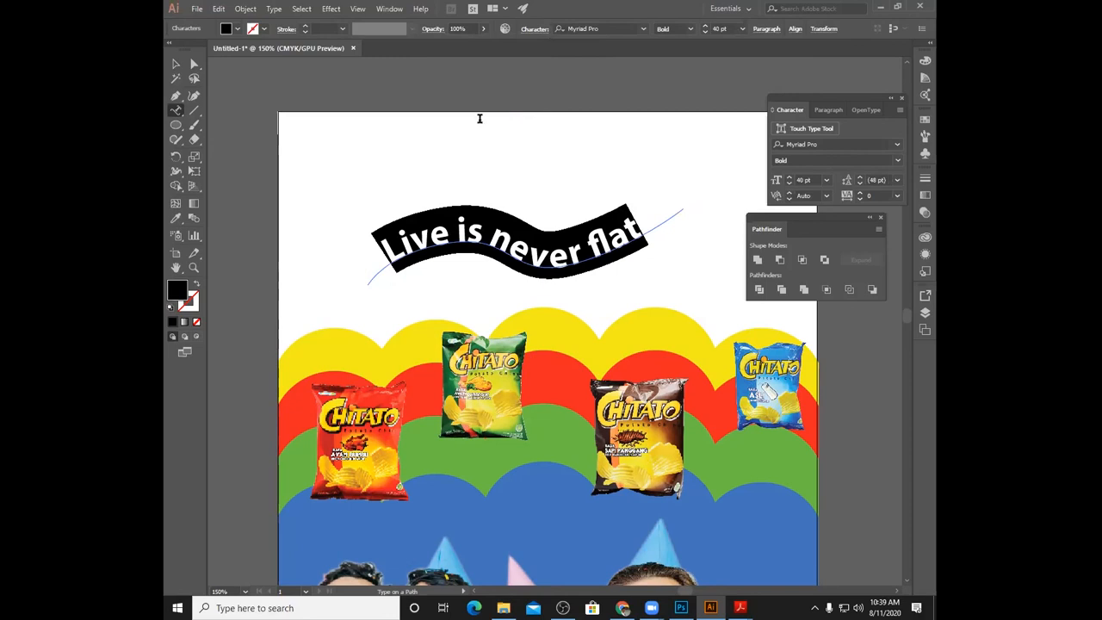
{"action": "left_click", "coordinate": [175, 64]}
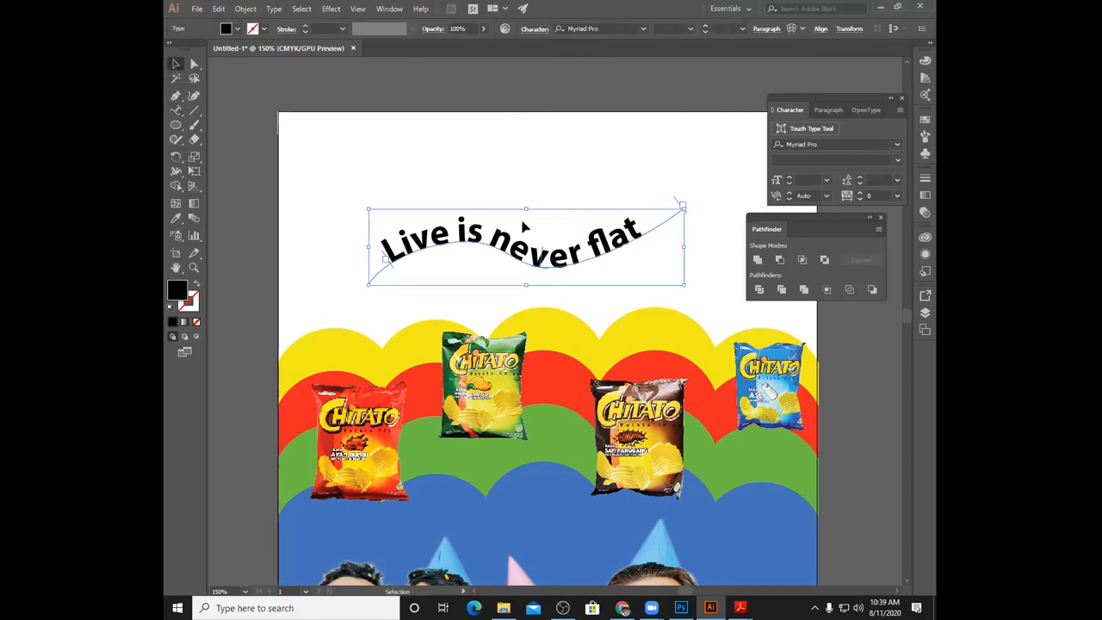
{"action": "left_click_drag", "start_coordinate": [524, 256], "coordinate": [561, 260]}
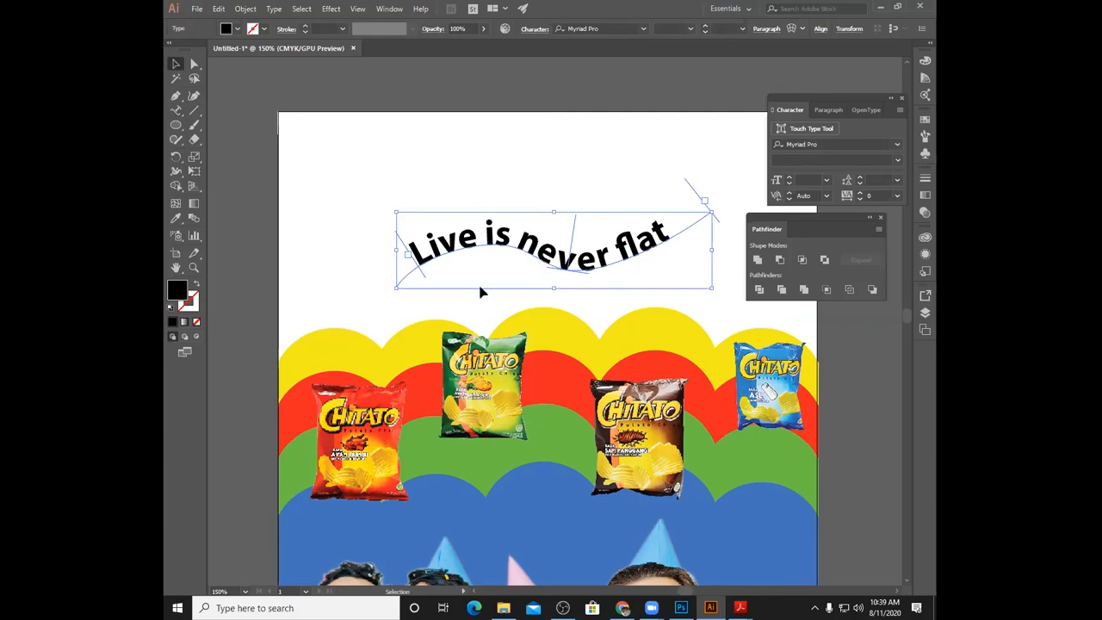
- Place the linked image "logo chitato" in the poster's upper left corner, above the slogan
{"action": "left_click", "coordinate": [196, 9]}
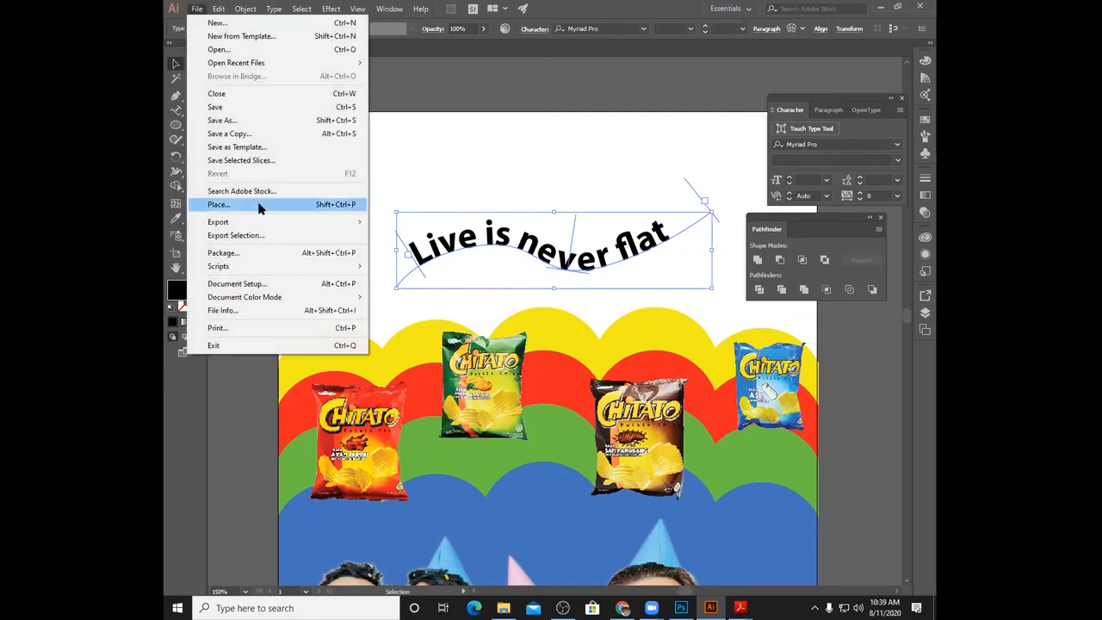
{"action": "left_click", "coordinate": [430, 165]}
{"action": "left_click", "coordinate": [197, 9]}
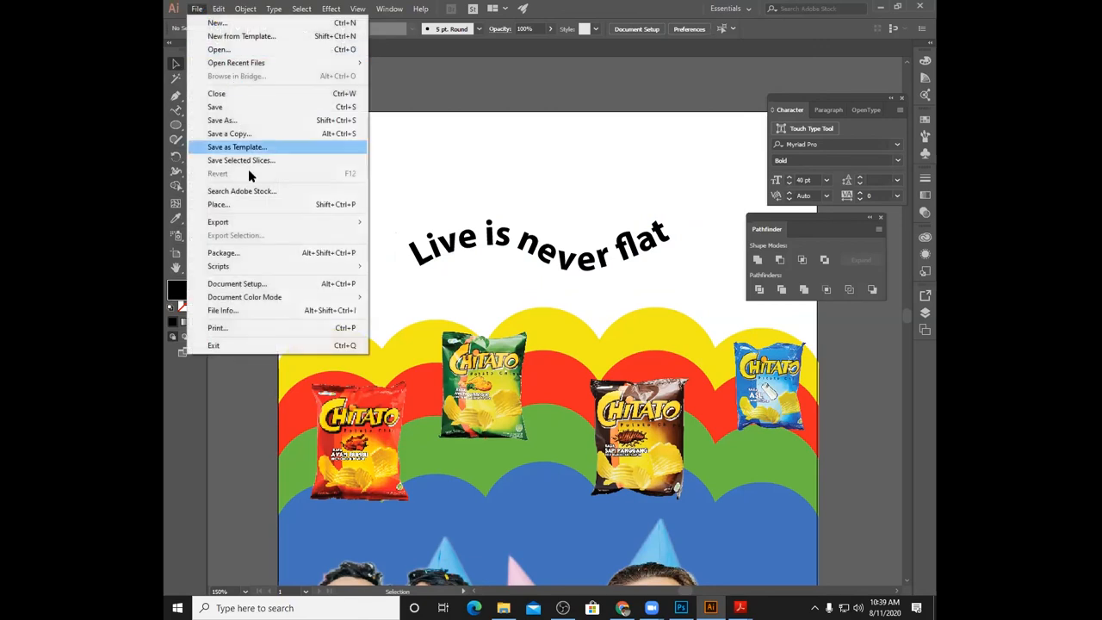
{"action": "left_click", "coordinate": [252, 208]}
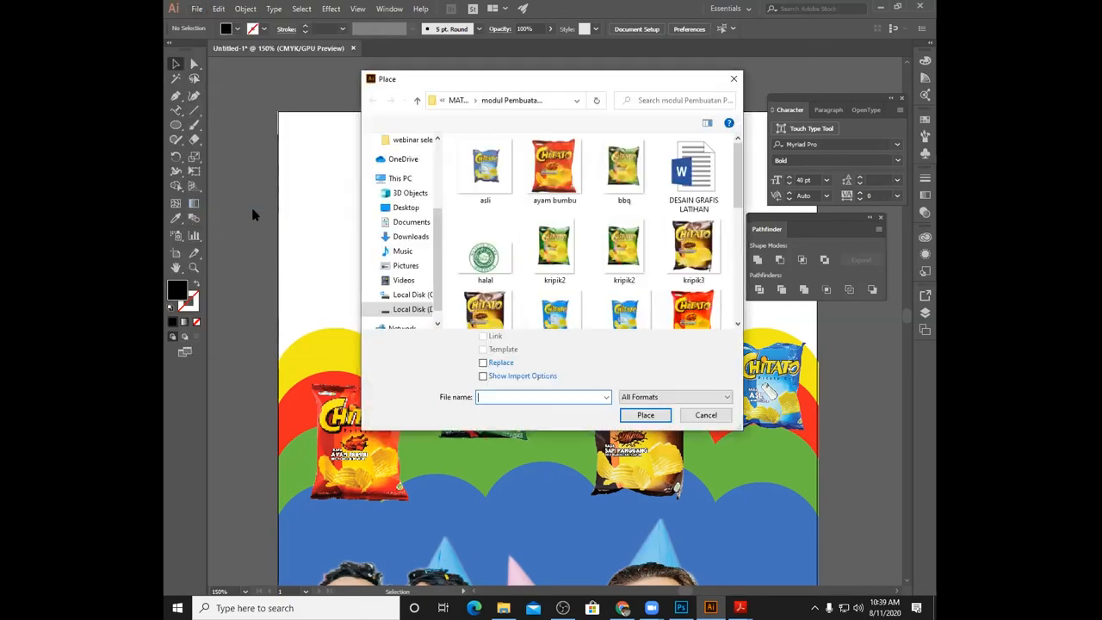
{"action": "left_click_drag", "start_coordinate": [738, 178], "coordinate": [743, 260]}
{"action": "left_click", "coordinate": [545, 175]}
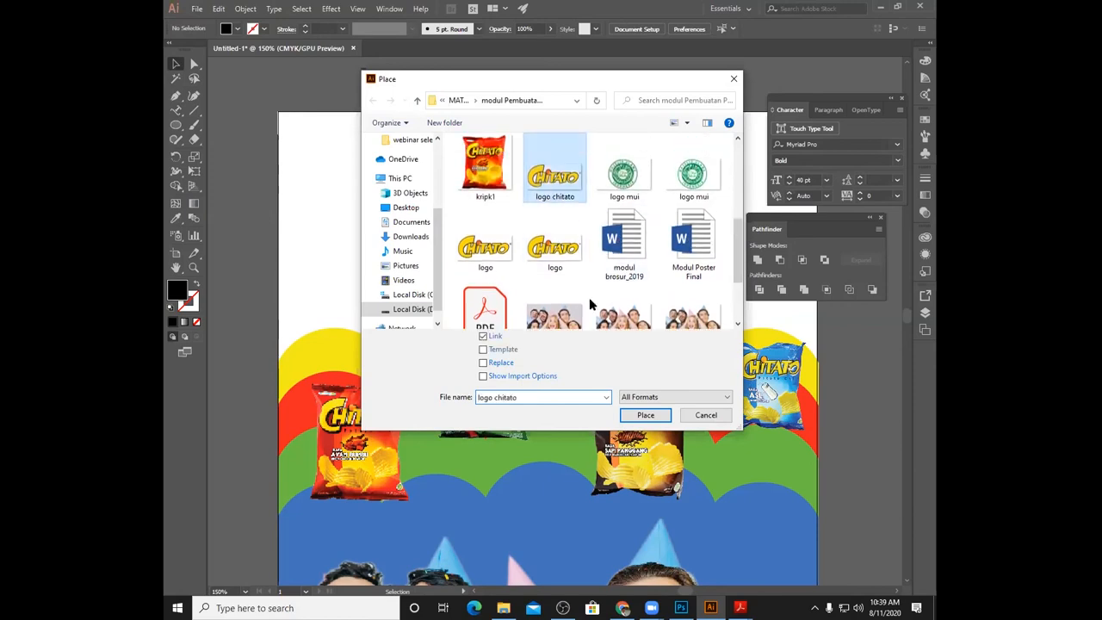
{"action": "left_click", "coordinate": [641, 416]}
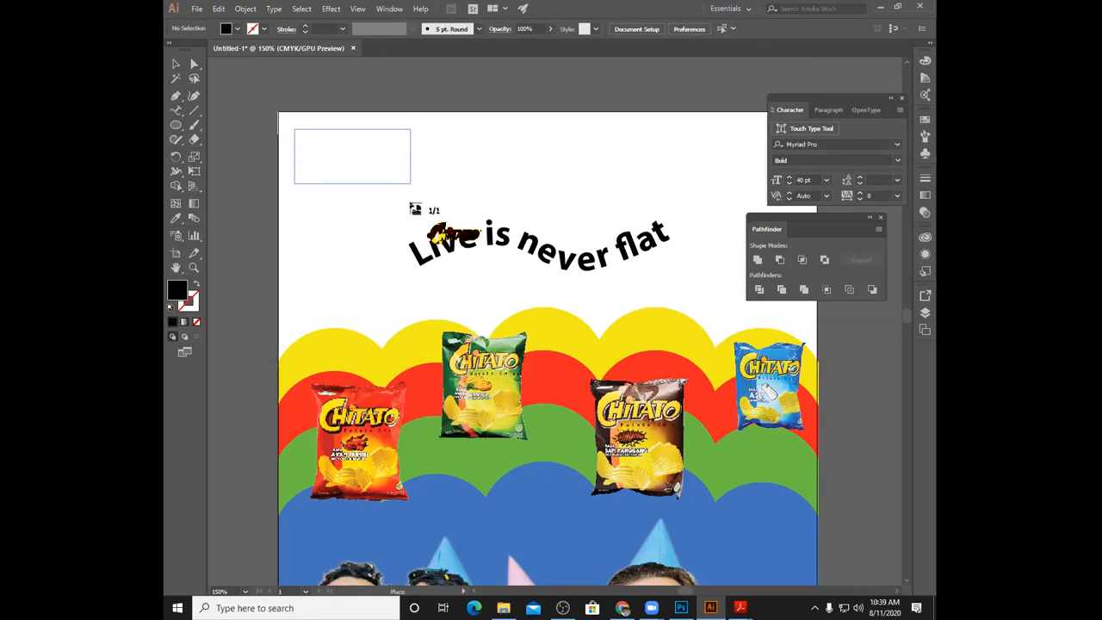
{"action": "left_click_drag", "start_coordinate": [411, 205], "coordinate": [405, 204]}
{"action": "left_click", "coordinate": [401, 204]}
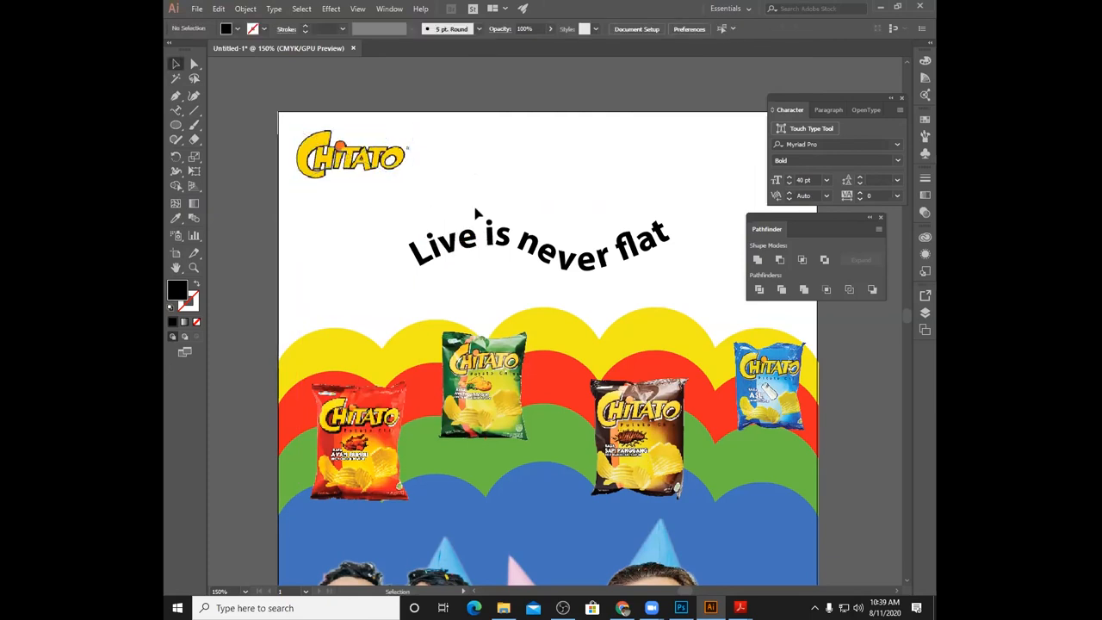
- Place the linked "halal" logo in the poster's upper right corner, level with the Chitato logo
{"action": "left_click", "coordinate": [197, 9]}
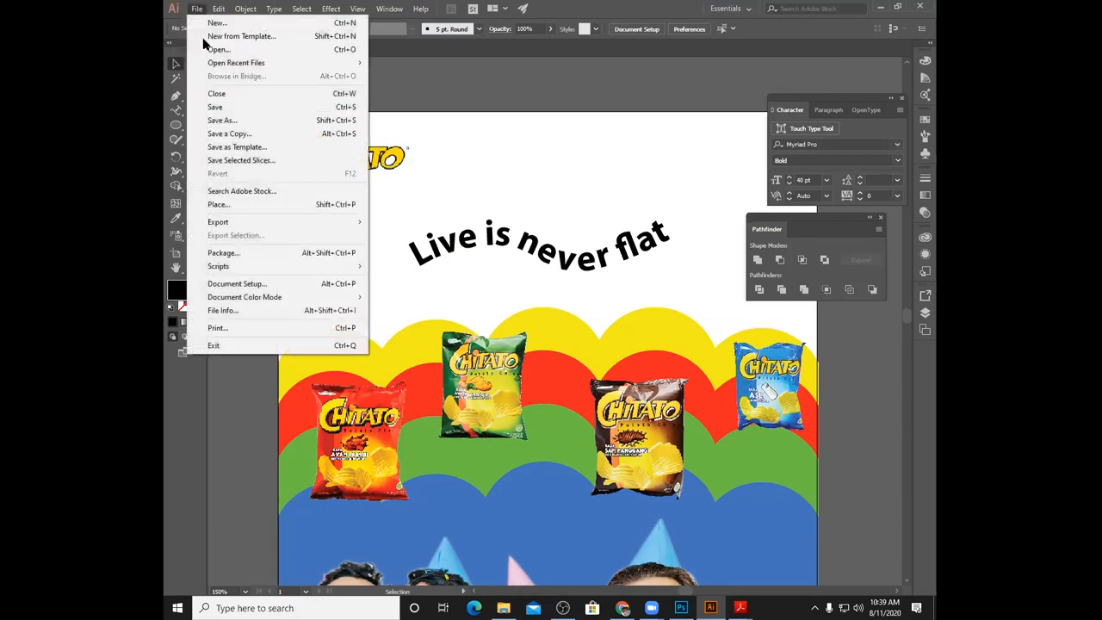
{"action": "left_click", "coordinate": [225, 204]}
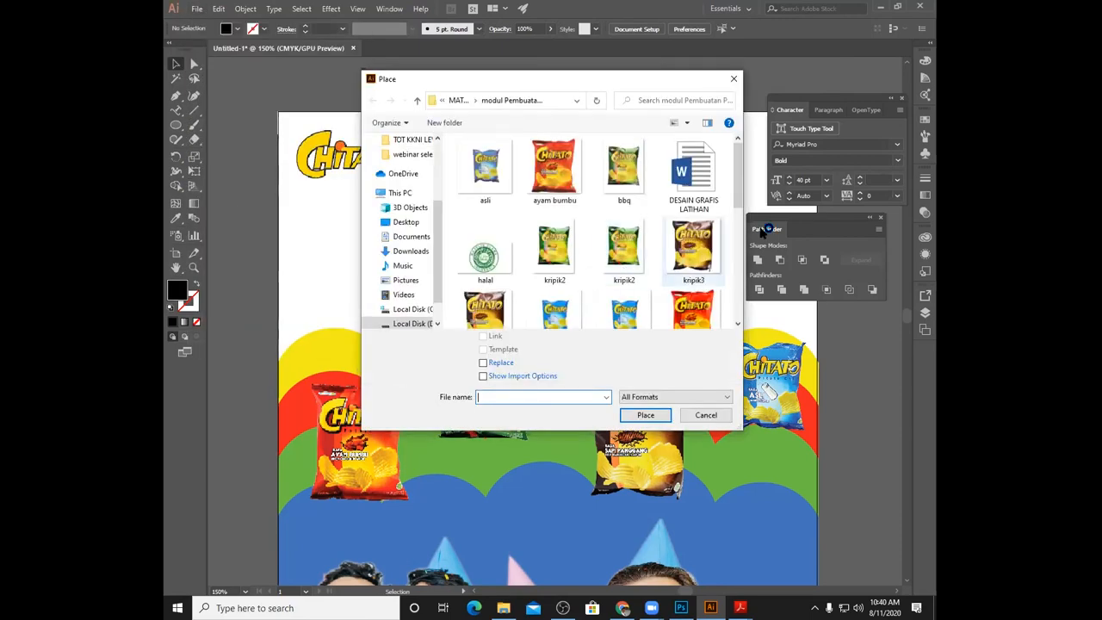
{"action": "scroll", "coordinate": [740, 177], "scroll_direction": "down", "scroll_amount": 3}
{"action": "left_click_drag", "start_coordinate": [747, 237], "coordinate": [730, 193]}
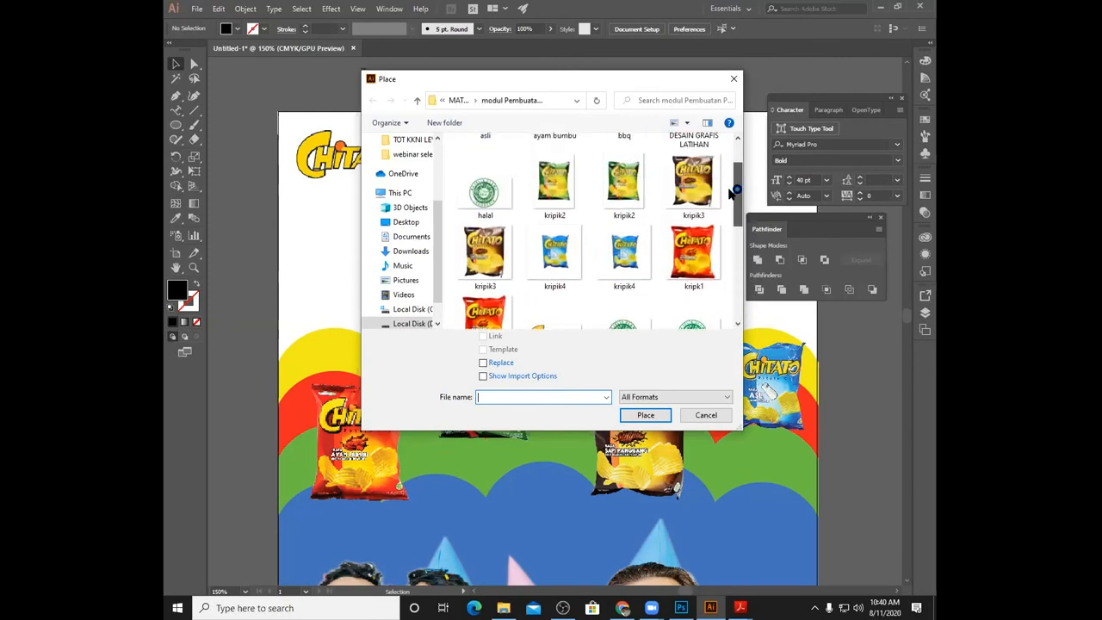
{"action": "left_click", "coordinate": [499, 191]}
{"action": "left_click", "coordinate": [645, 414]}
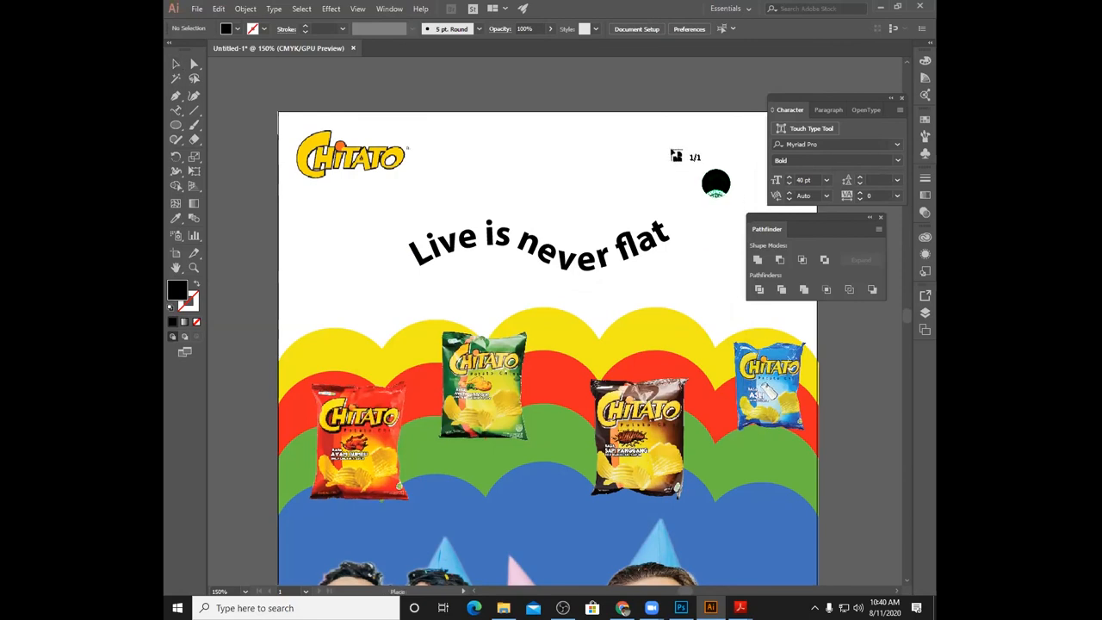
{"action": "left_click_drag", "start_coordinate": [676, 132], "coordinate": [785, 203]}
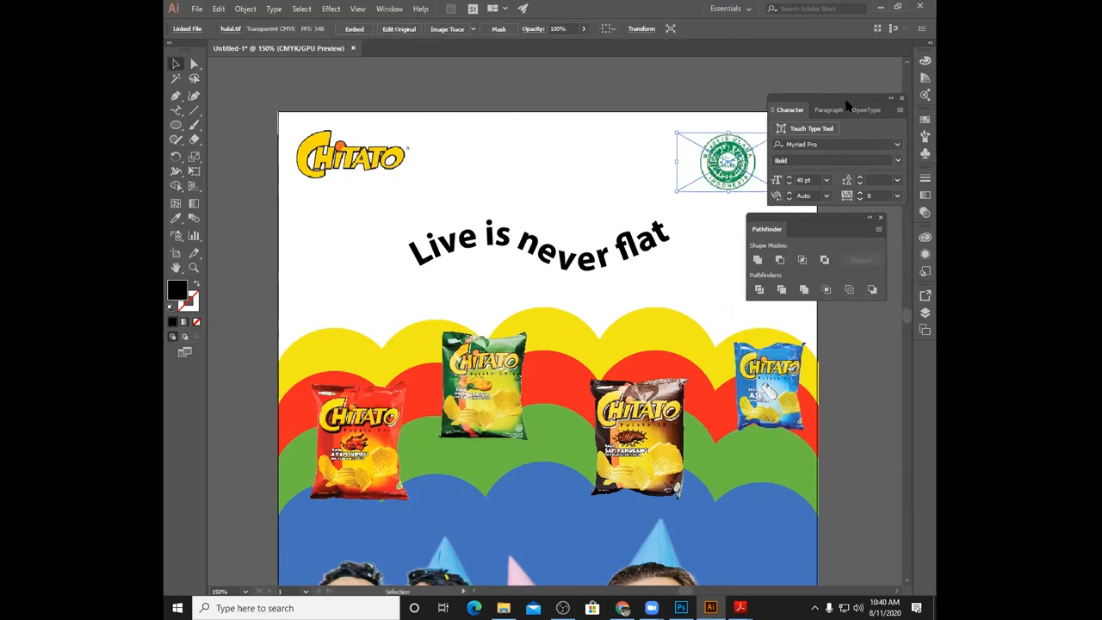
- Collapse the floating Character and Pathfinder panels to icons, move them clear of the artwork, and deselect the halal logo
{"action": "left_click_drag", "start_coordinate": [845, 102], "coordinate": [826, 313]}
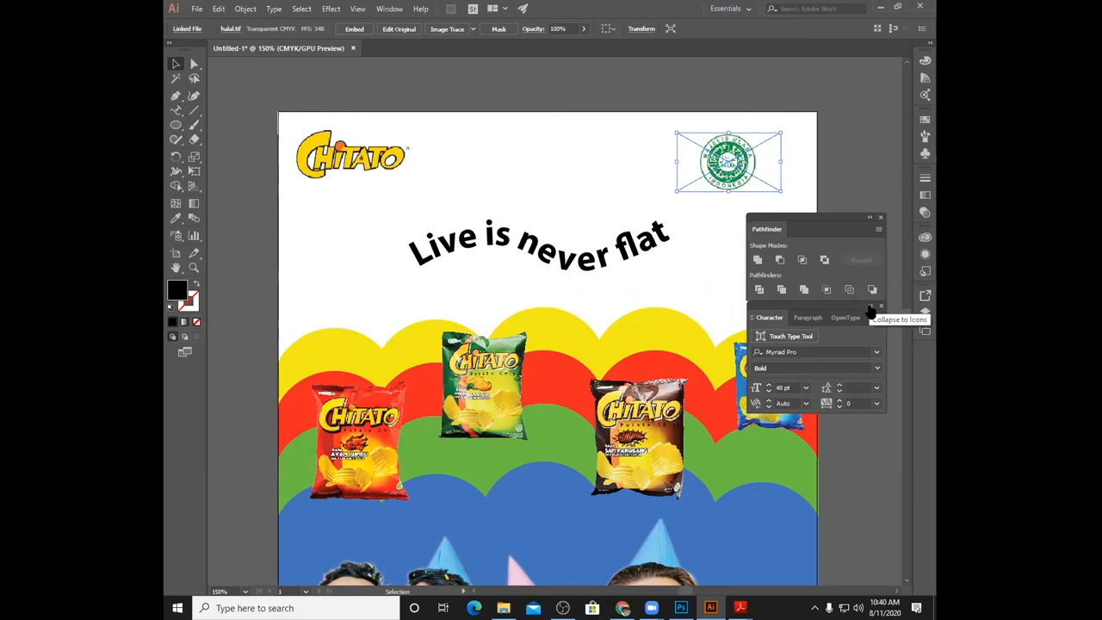
{"action": "left_click", "coordinate": [870, 308]}
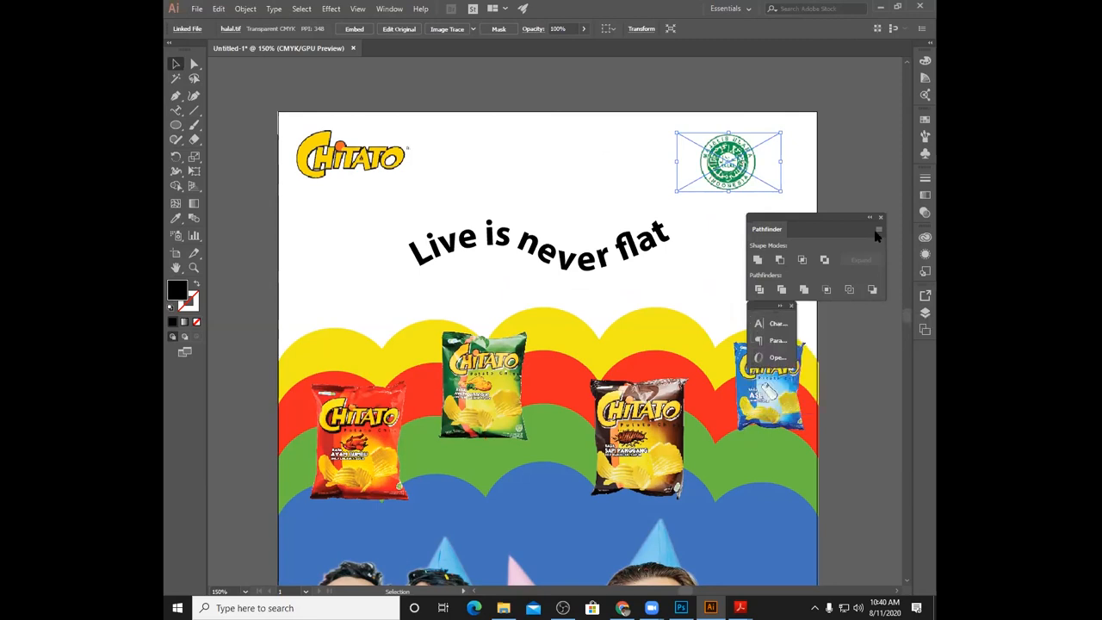
{"action": "left_click_drag", "start_coordinate": [853, 216], "coordinate": [859, 77]}
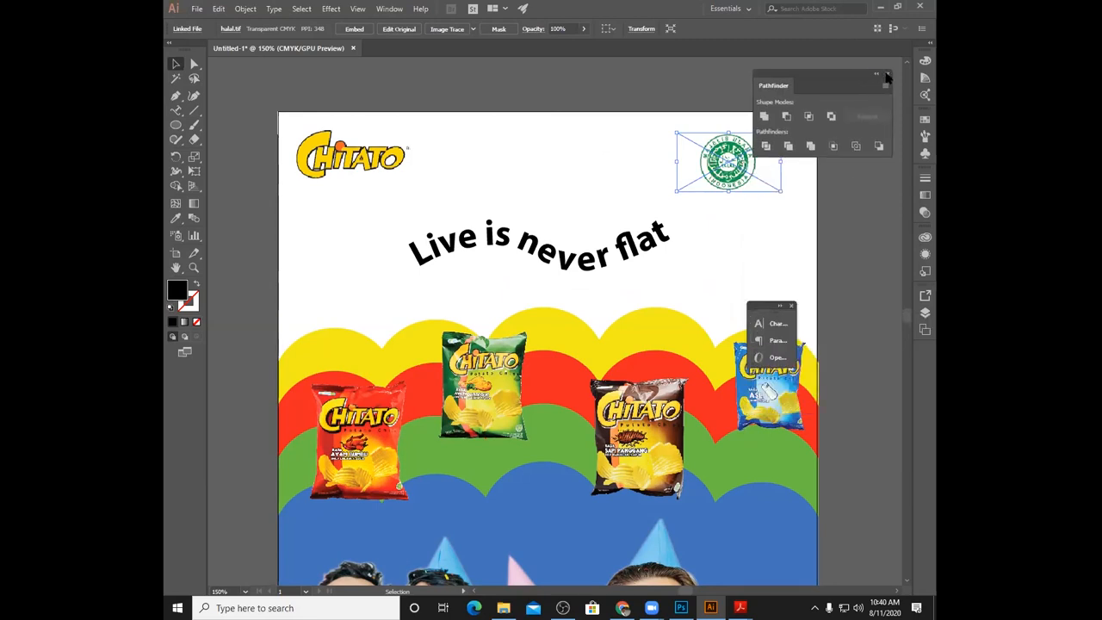
{"action": "left_click", "coordinate": [874, 75]}
{"action": "left_click_drag", "start_coordinate": [764, 306], "coordinate": [857, 77]}
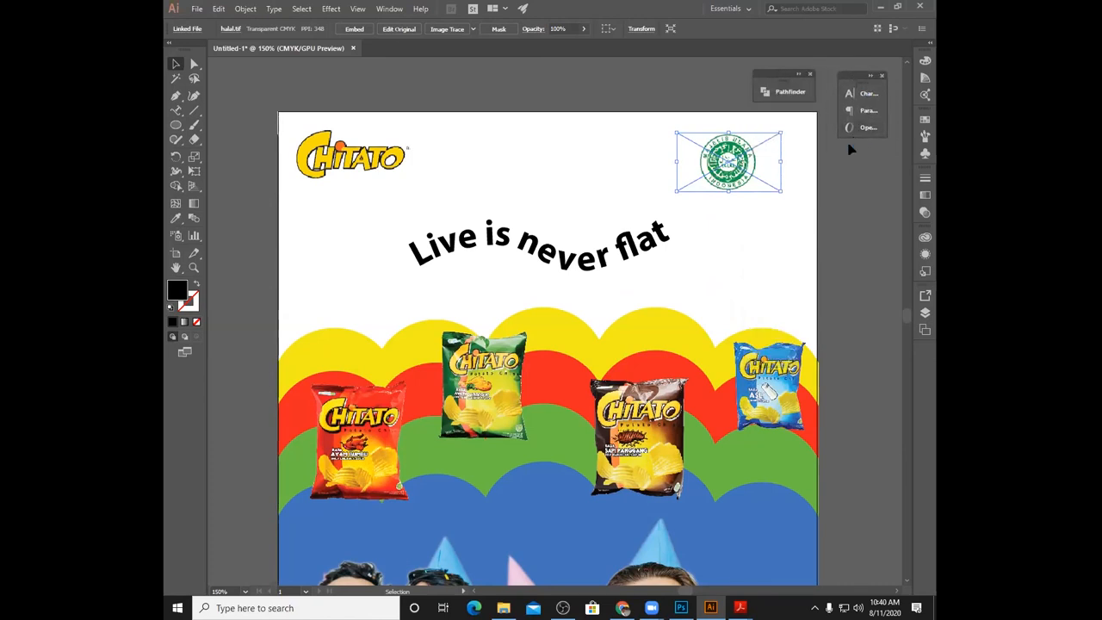
{"action": "left_click", "coordinate": [428, 153]}
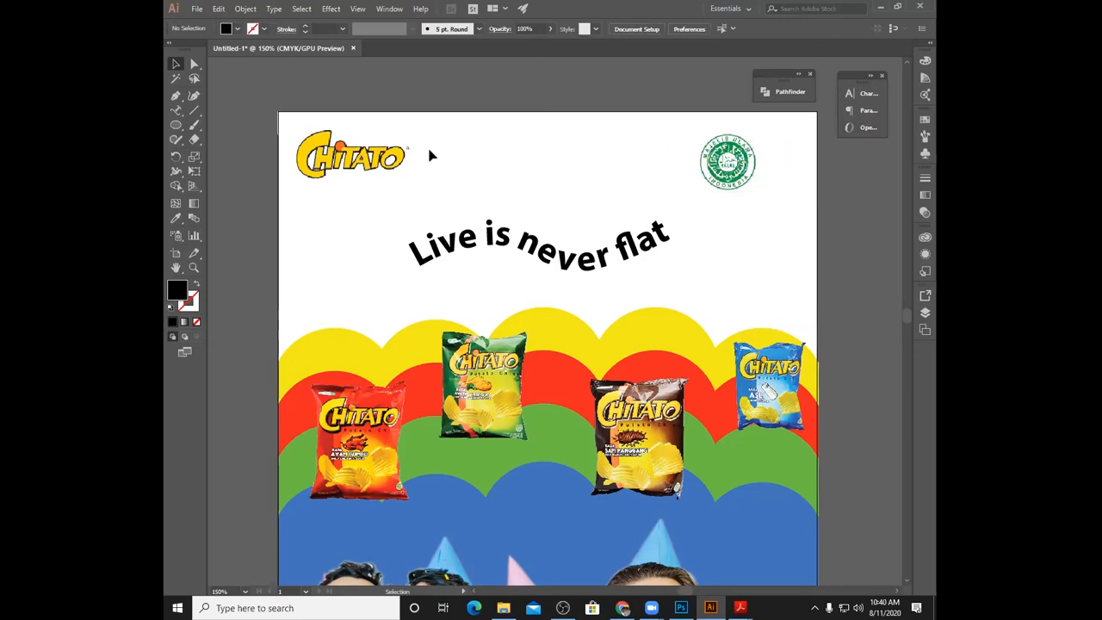
- Save the document under the name "poster live" in Adobe Illustrator (*.AI) format in the current folder
{"action": "left_click", "coordinate": [197, 8]}
{"action": "left_click", "coordinate": [220, 121]}
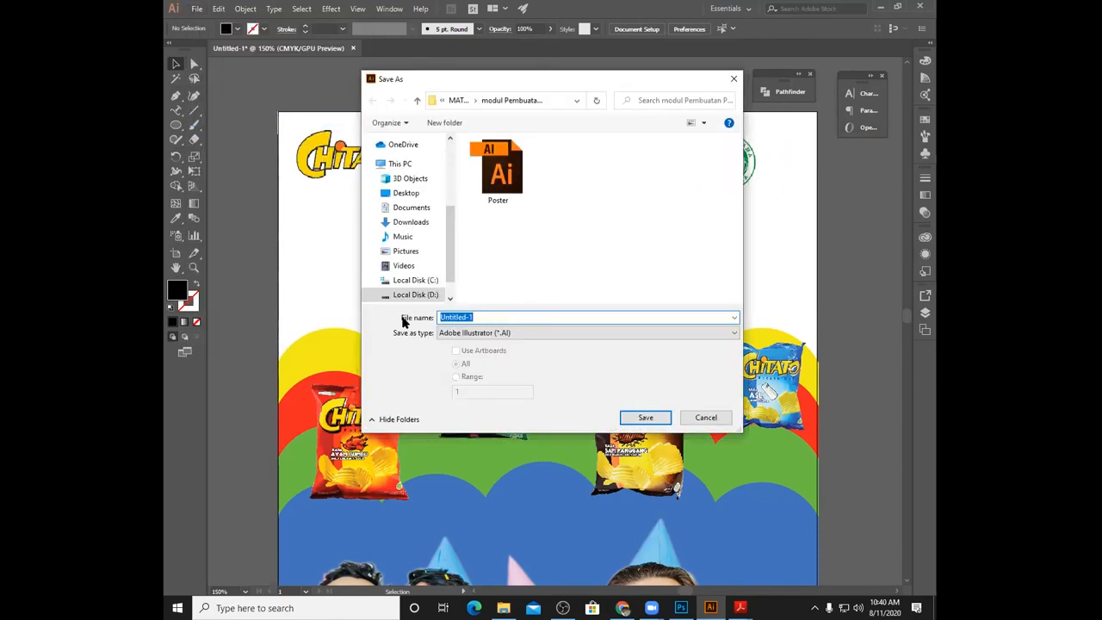
{"action": "type", "text": "poster live"}
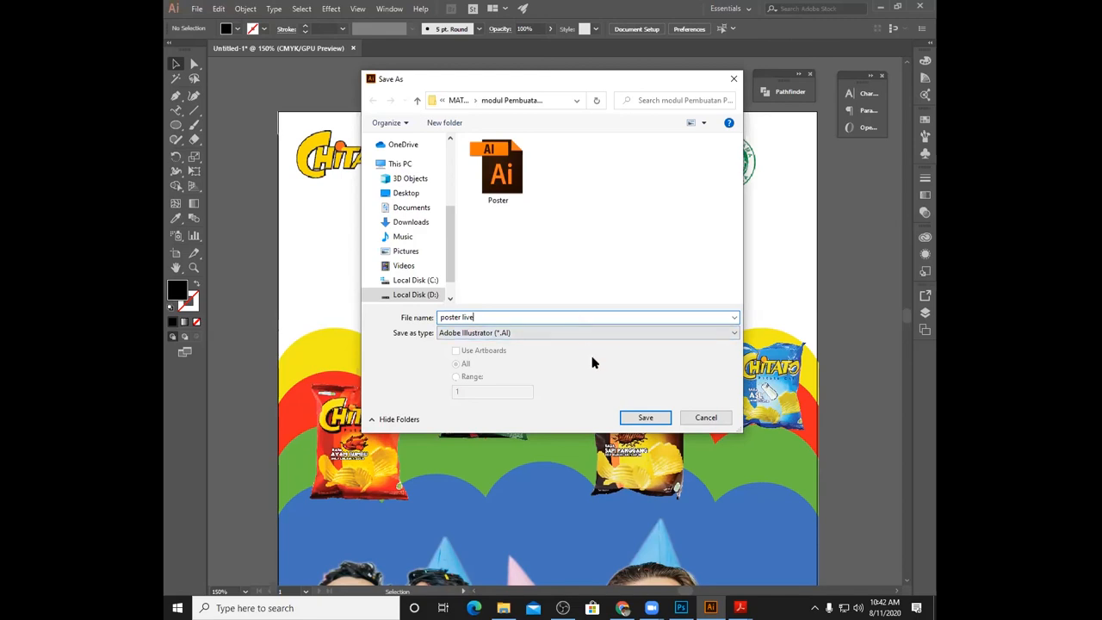
{"action": "left_click", "coordinate": [641, 418]}
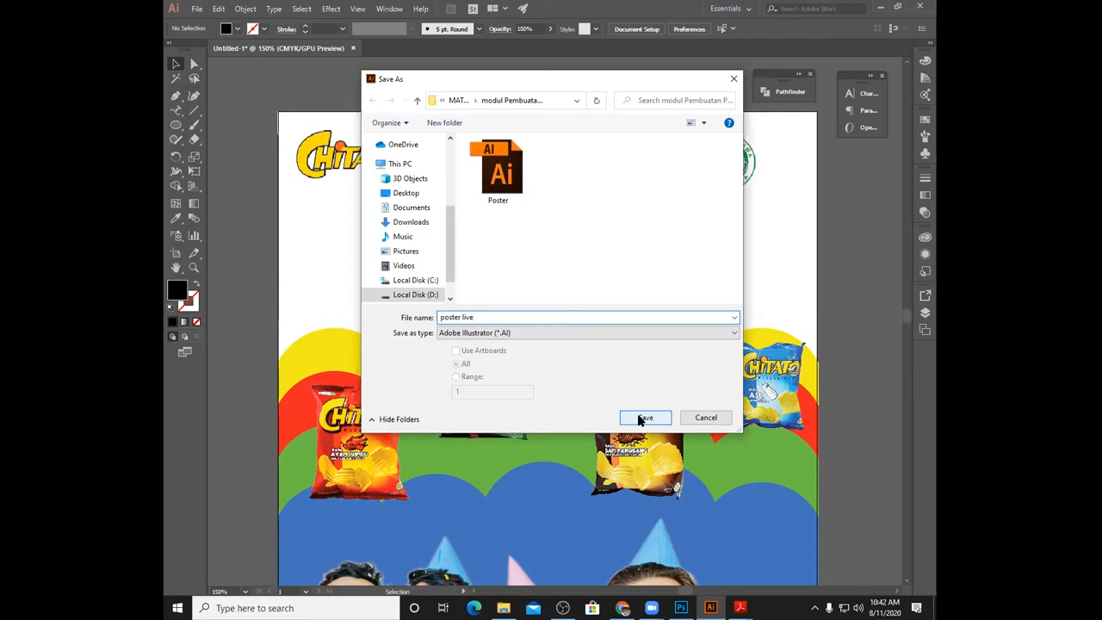
{"action": "left_click", "coordinate": [642, 418]}
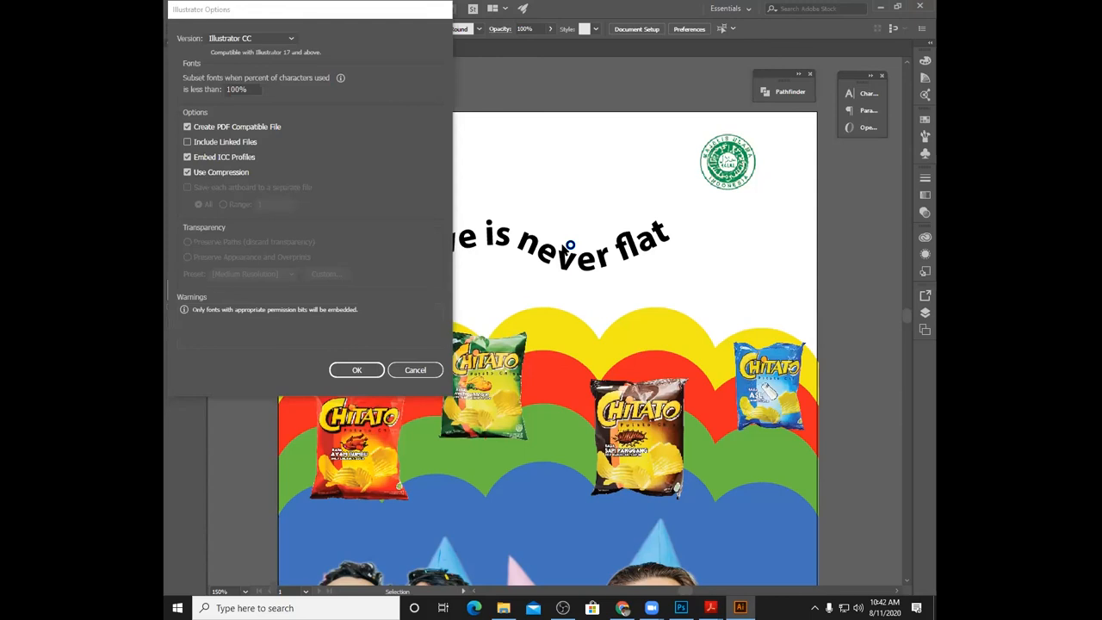
- Set the Illustrator file version for the save to Illustrator CS6
{"action": "left_click", "coordinate": [325, 14]}
{"action": "left_click_drag", "start_coordinate": [325, 14], "coordinate": [390, 115]}
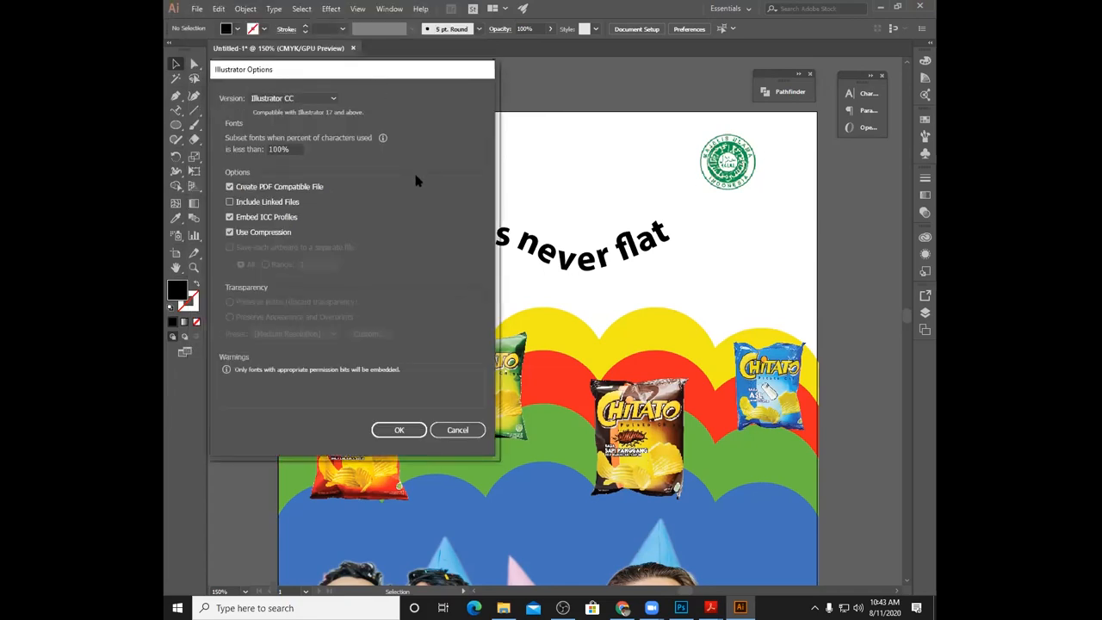
{"action": "left_click", "coordinate": [332, 99]}
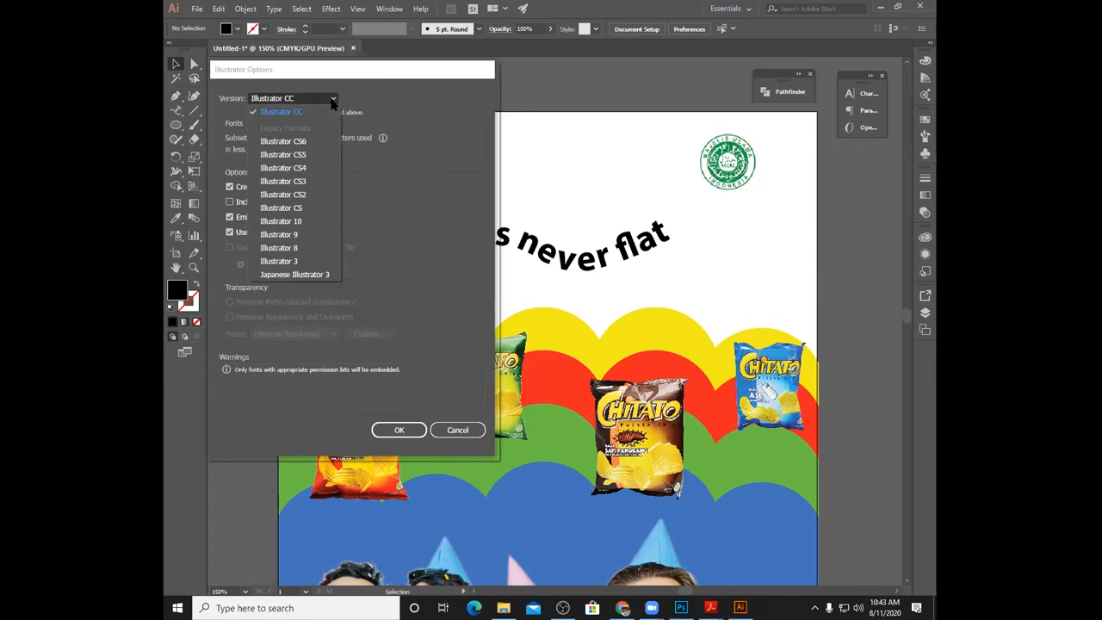
{"action": "left_click", "coordinate": [309, 144]}
{"action": "left_click", "coordinate": [309, 144]}
{"action": "left_click", "coordinate": [309, 144]}
{"action": "left_click", "coordinate": [309, 144]}
{"action": "left_click", "coordinate": [309, 143]}
{"action": "left_click", "coordinate": [309, 144]}
{"action": "left_click", "coordinate": [309, 144]}
{"action": "left_click", "coordinate": [309, 144]}
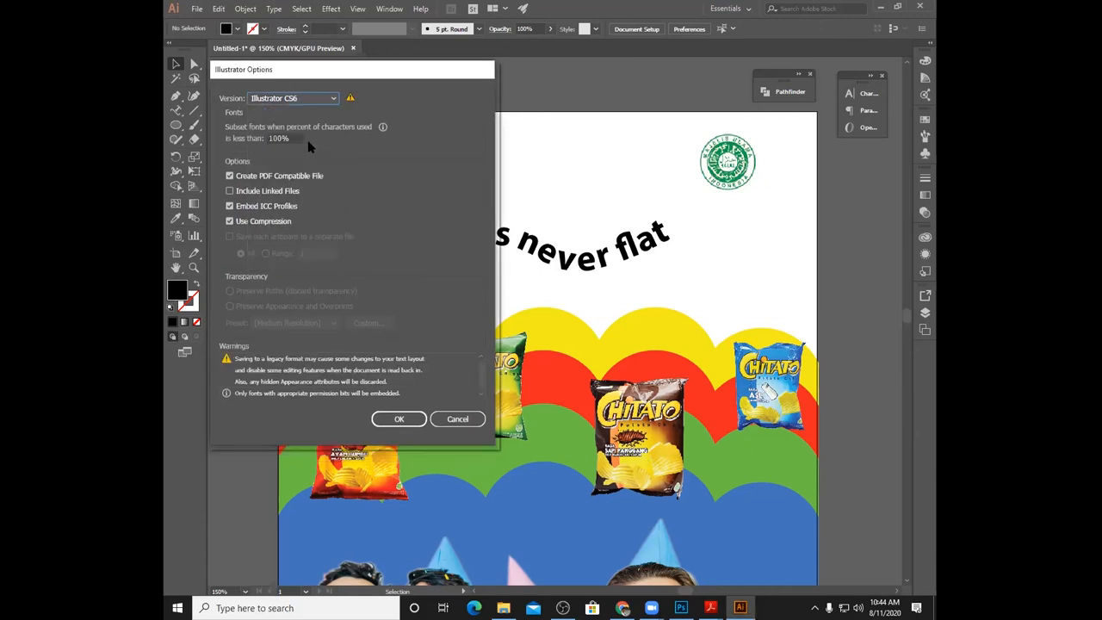
- Include the linked files in the saved document and complete the save in the legacy format
{"action": "left_click", "coordinate": [347, 160]}
{"action": "left_click", "coordinate": [298, 192]}
{"action": "left_click", "coordinate": [230, 191]}
{"action": "left_click", "coordinate": [229, 192]}
{"action": "left_click", "coordinate": [371, 204]}
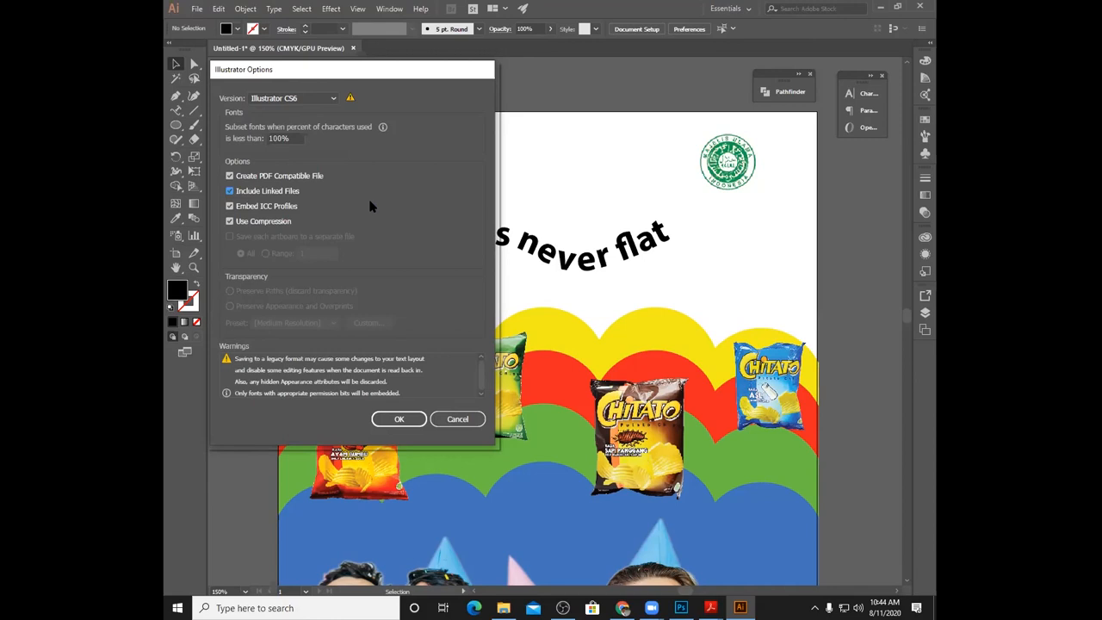
{"action": "left_click", "coordinate": [406, 420]}
{"action": "left_click", "coordinate": [407, 421]}
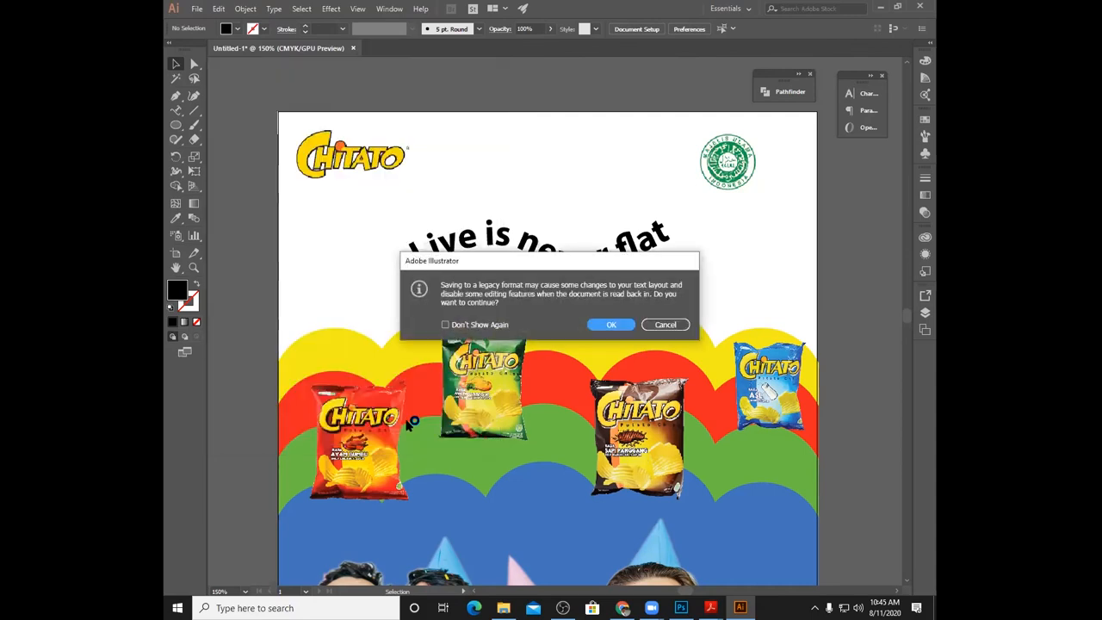
{"action": "left_click", "coordinate": [610, 327]}
{"action": "left_click", "coordinate": [611, 326]}
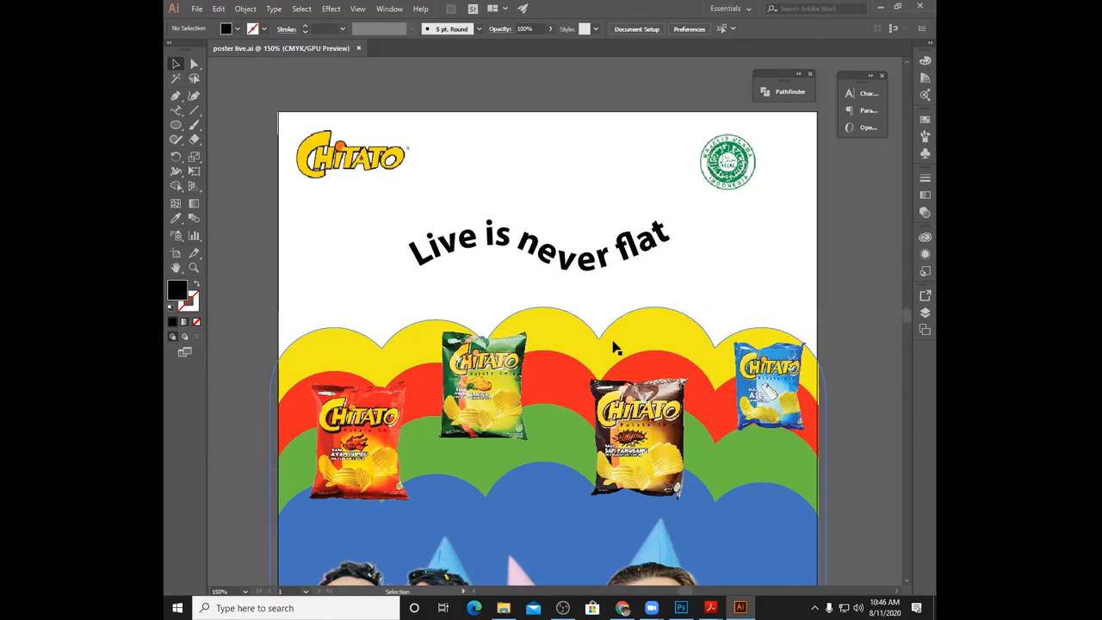
- Package the document into the folder "poster live_Folder" with copied links, fonts and a report, accepting the font and legacy-format notices
{"action": "left_click", "coordinate": [197, 11]}
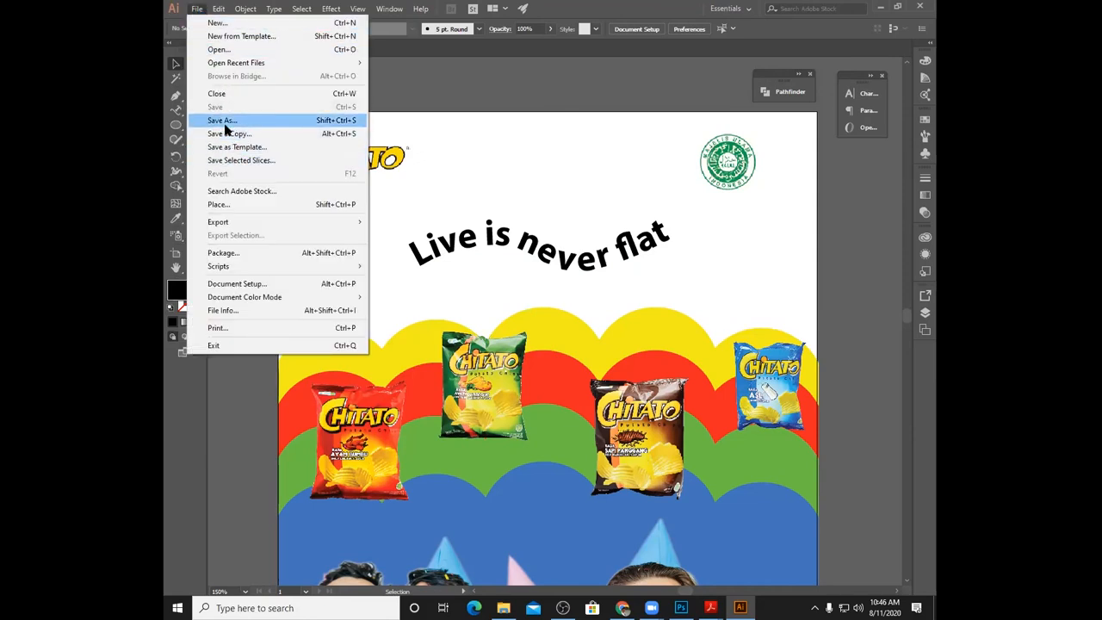
{"action": "left_click", "coordinate": [267, 252]}
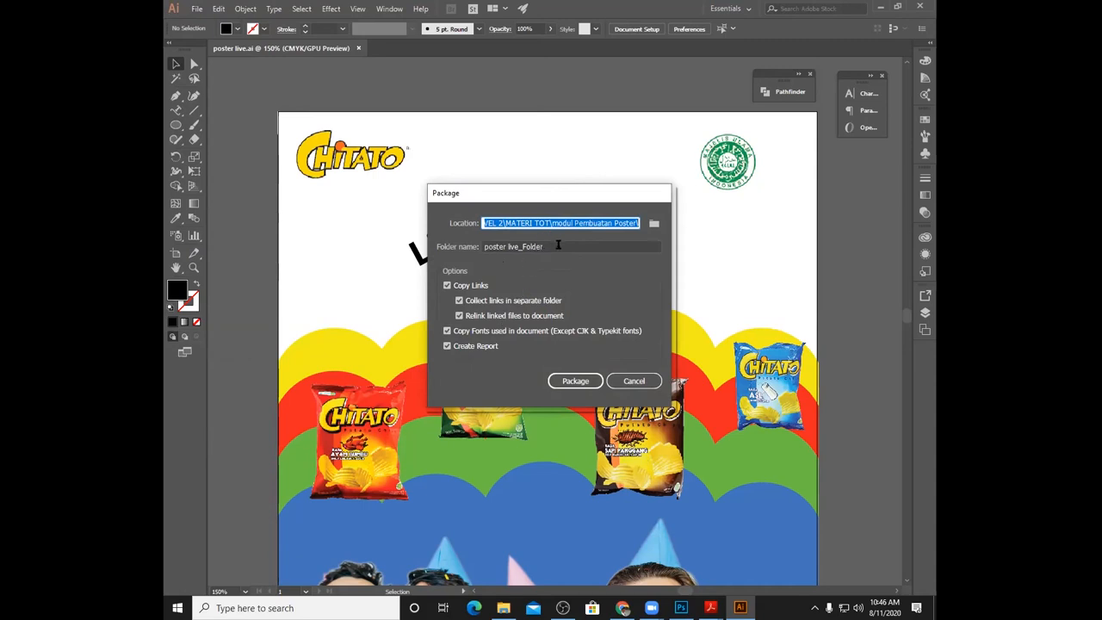
{"action": "left_click", "coordinate": [576, 383]}
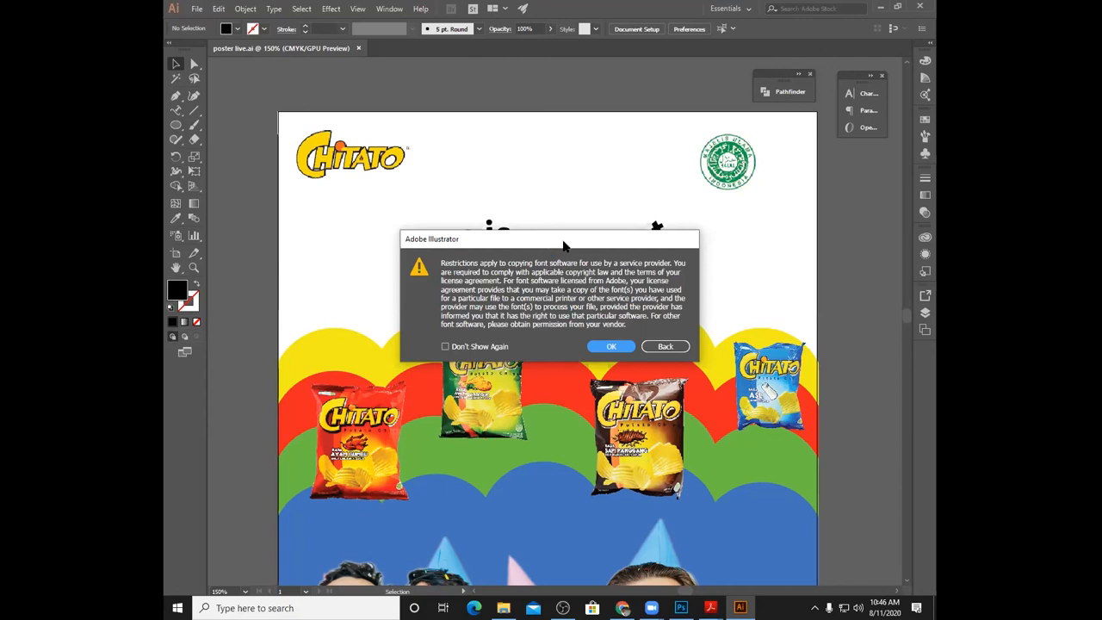
{"action": "left_click", "coordinate": [609, 347]}
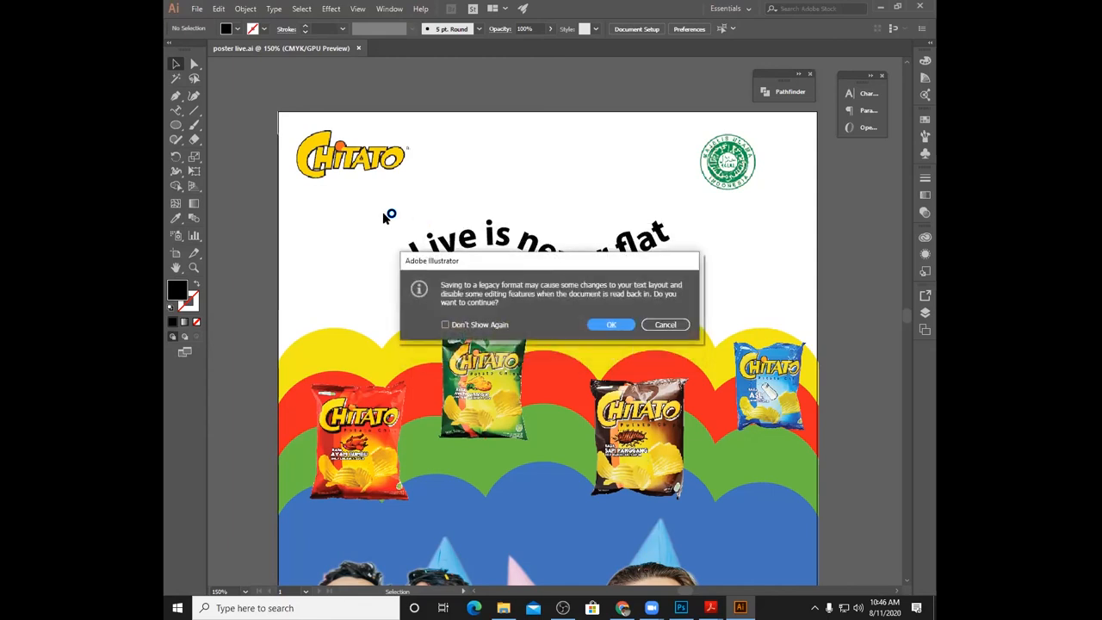
{"action": "left_click", "coordinate": [611, 327]}
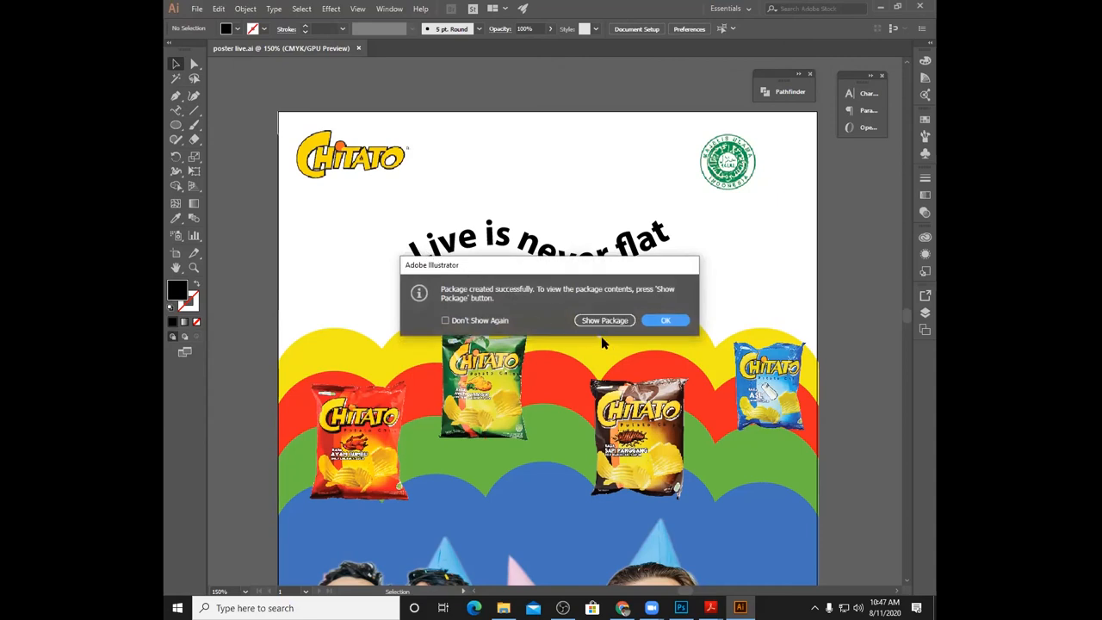
- Show the created package and examine its Fonts and Links folders and the poster live file, closing the folder window at the end
{"action": "left_click", "coordinate": [604, 322]}
{"action": "left_click", "coordinate": [615, 322]}
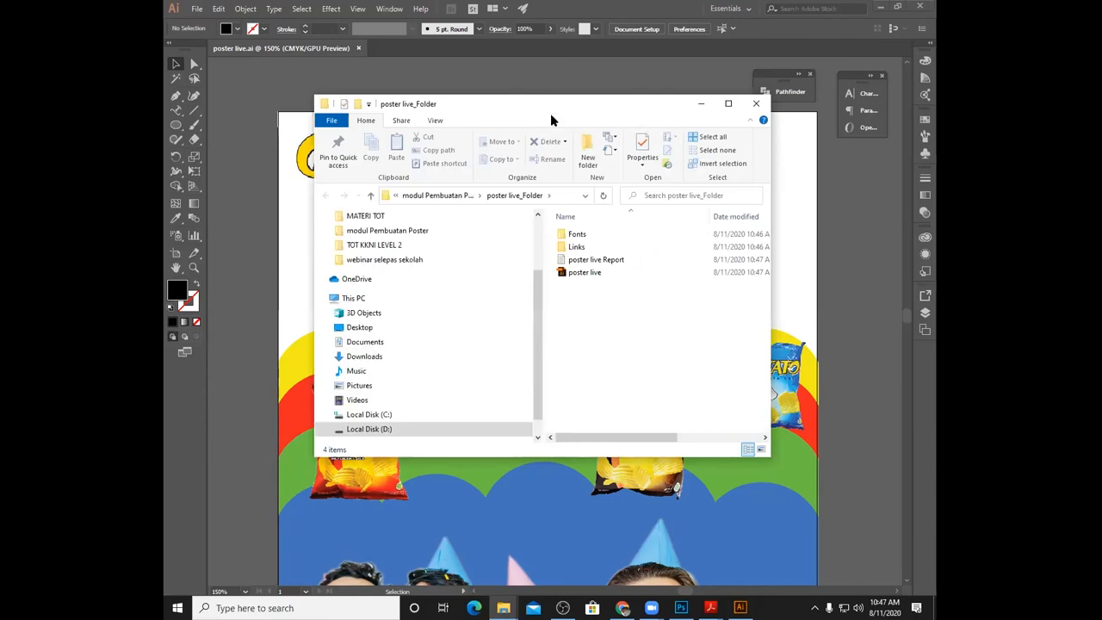
{"action": "left_click_drag", "start_coordinate": [549, 105], "coordinate": [471, 118]}
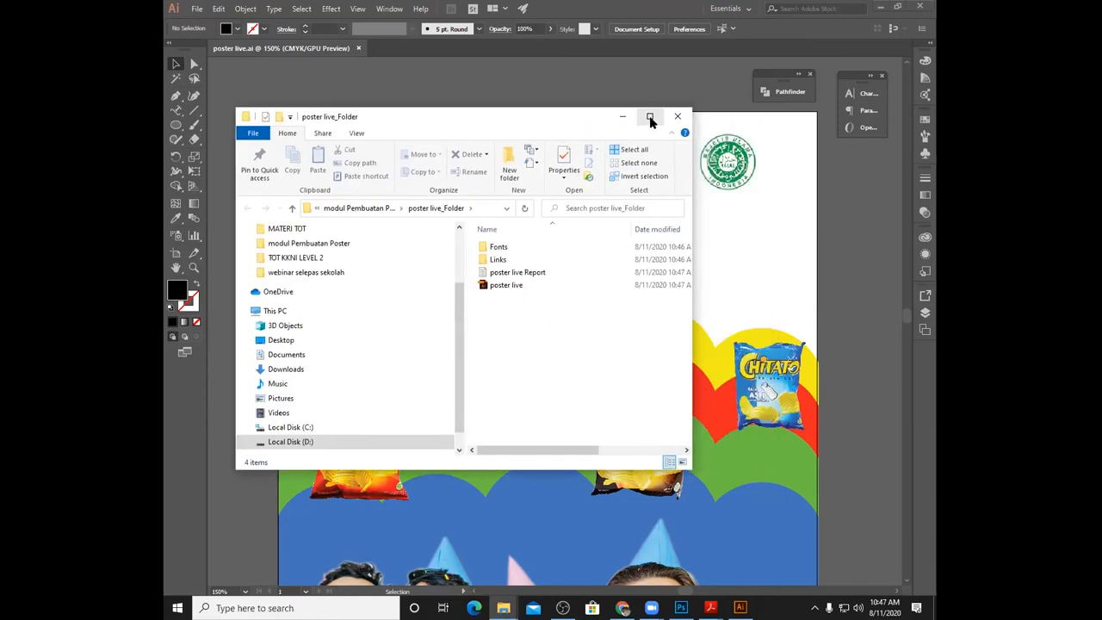
{"action": "left_click", "coordinate": [650, 119]}
{"action": "left_click", "coordinate": [434, 135]}
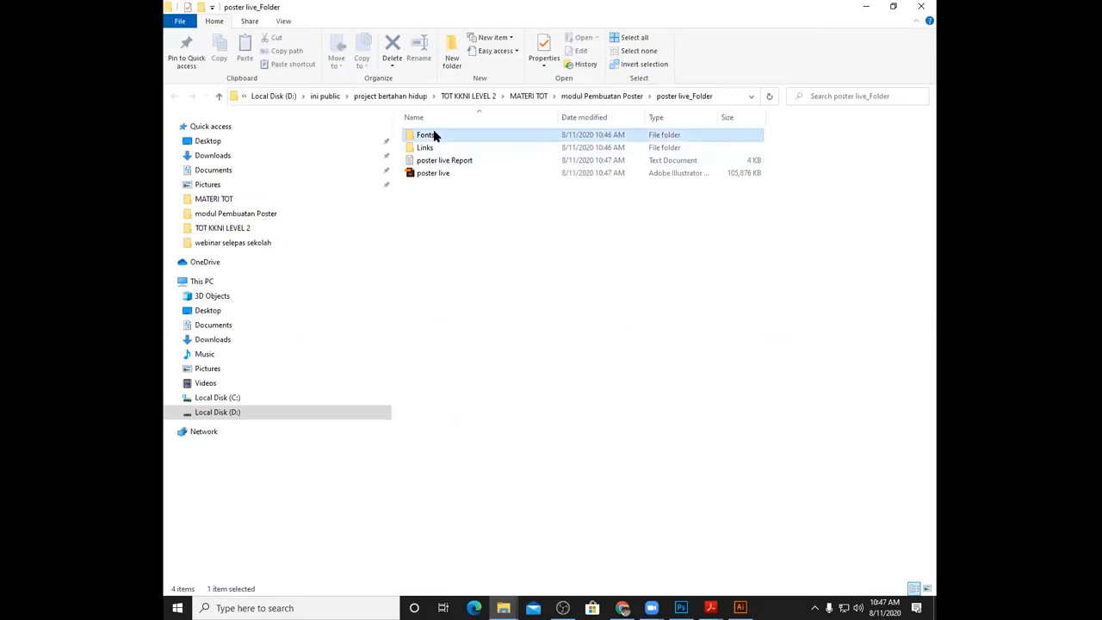
{"action": "double_click", "coordinate": [434, 135]}
{"action": "left_click", "coordinate": [606, 100]}
{"action": "double_click", "coordinate": [445, 147]}
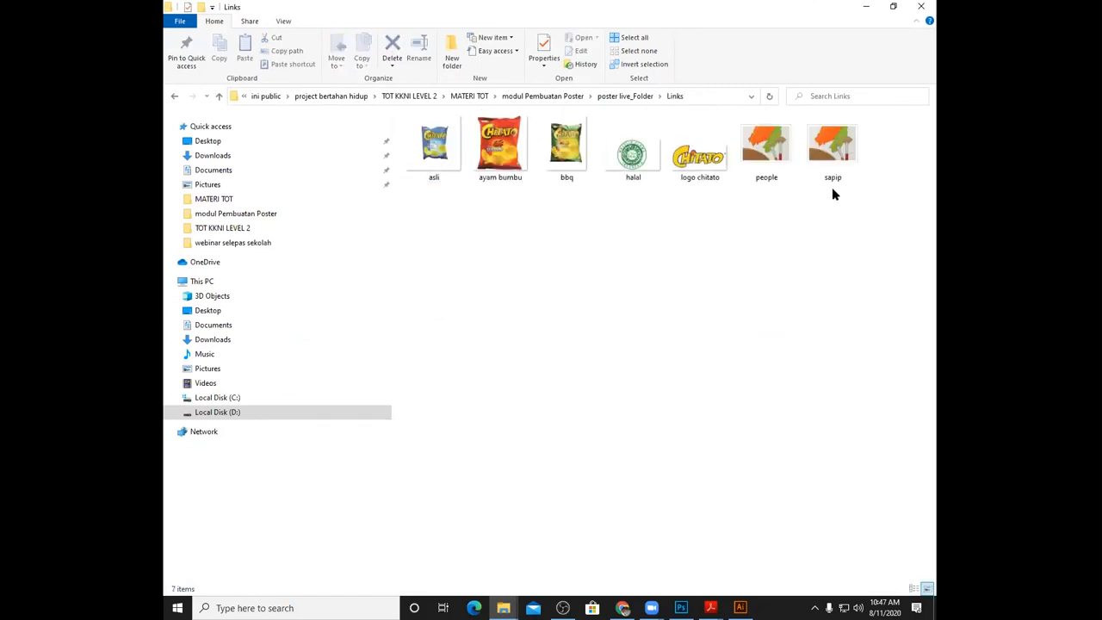
{"action": "left_click", "coordinate": [620, 97]}
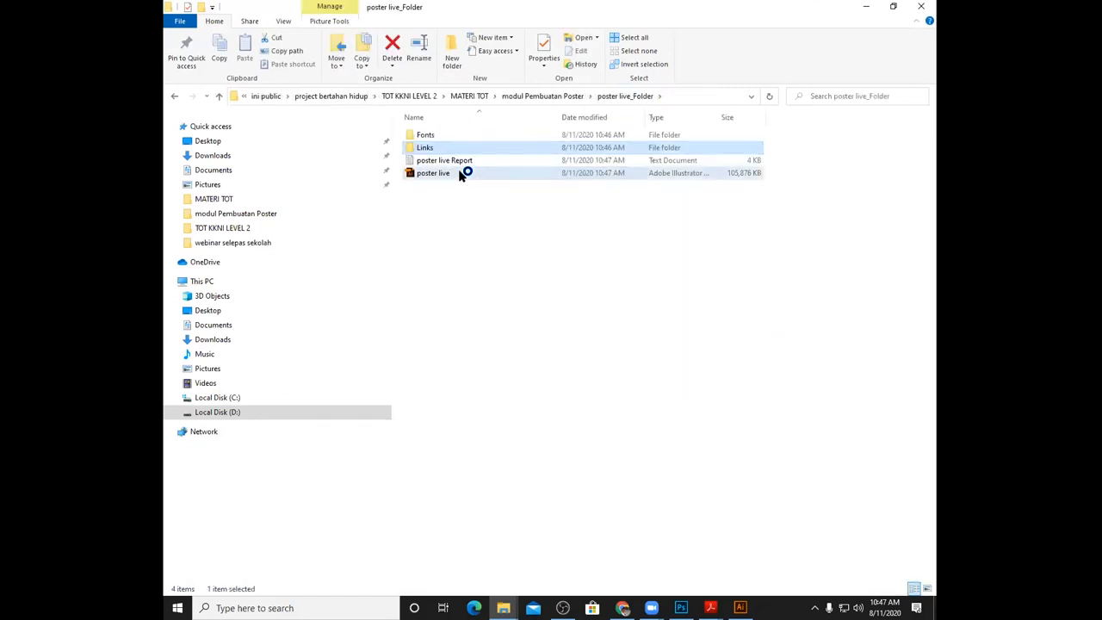
{"action": "left_click", "coordinate": [460, 174]}
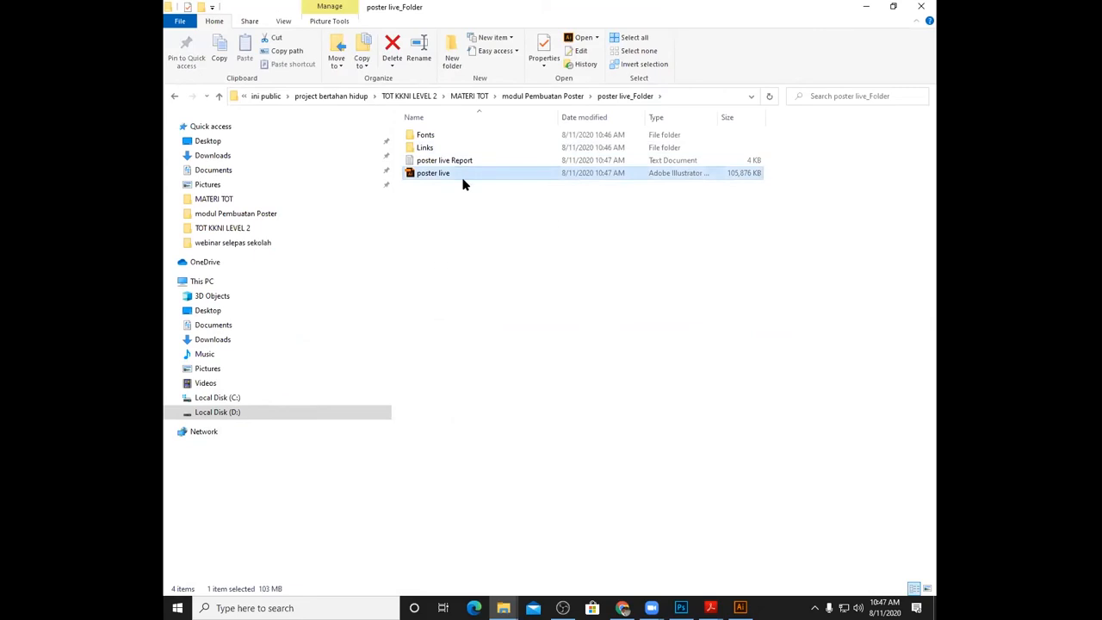
{"action": "double_click", "coordinate": [463, 179]}
{"action": "left_click", "coordinate": [921, 8]}
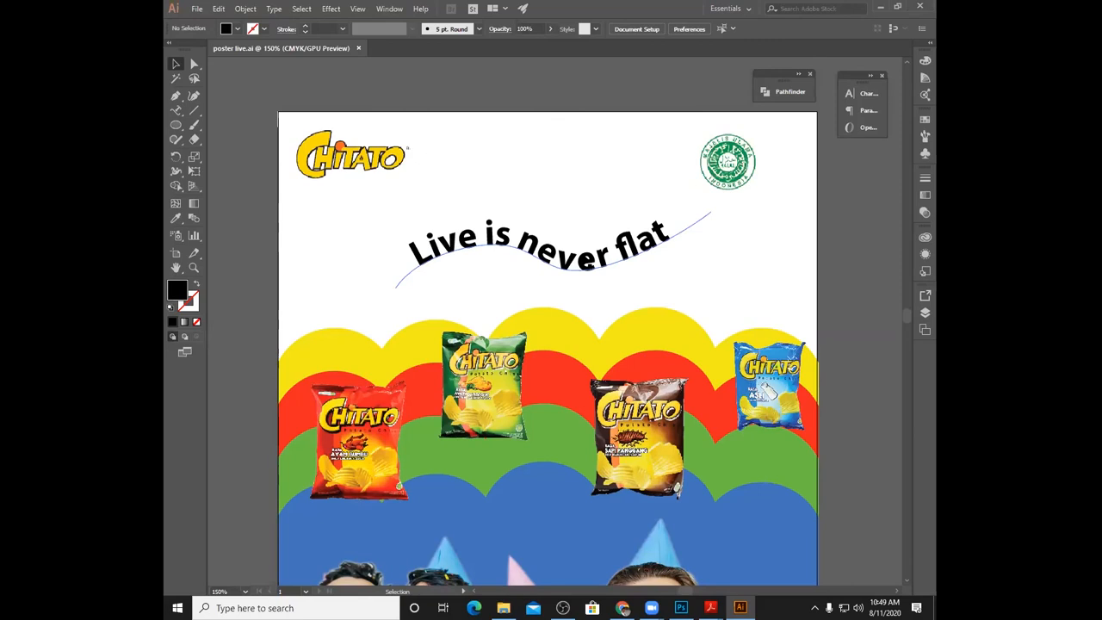
- Convert the wavy "Live is never flat" slogan to outlines and deselect it
{"action": "left_click", "coordinate": [591, 268]}
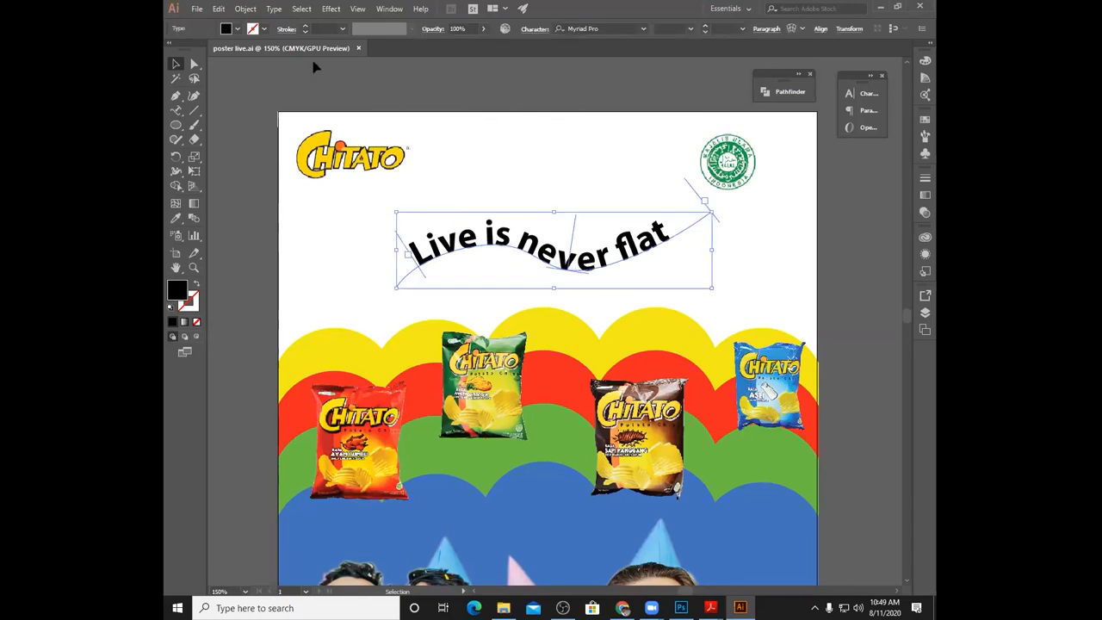
{"action": "left_click", "coordinate": [275, 10]}
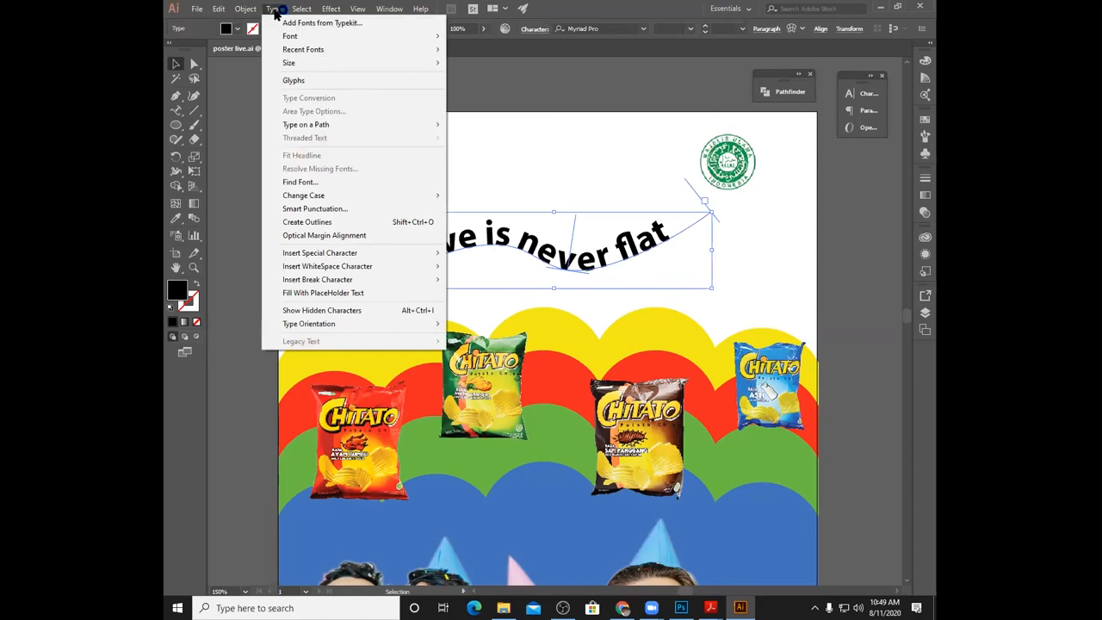
{"action": "left_click", "coordinate": [325, 225]}
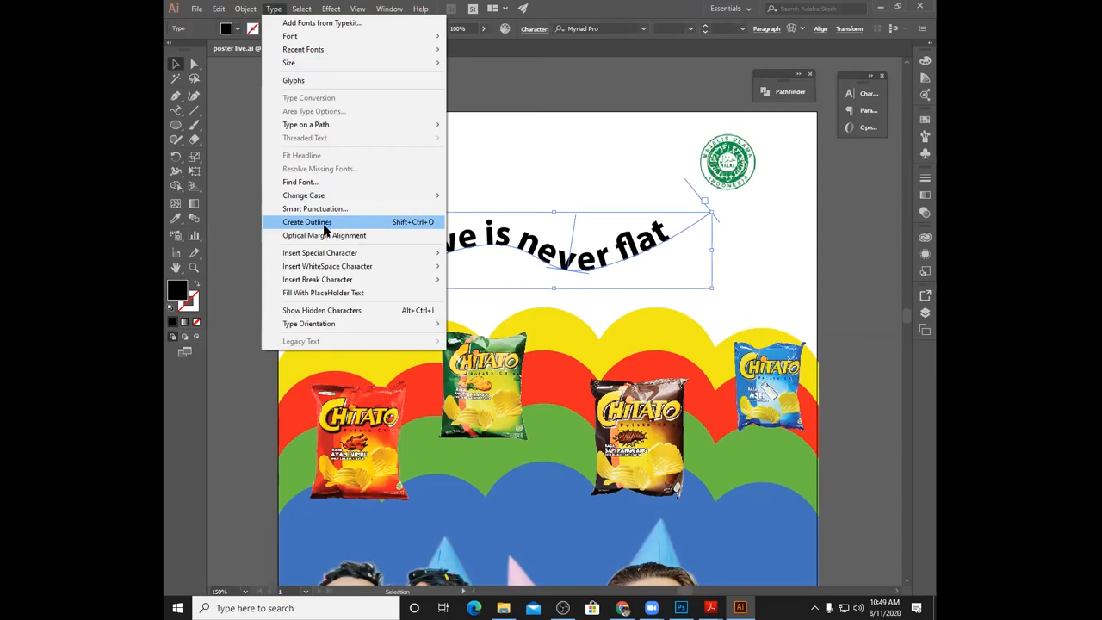
{"action": "left_click", "coordinate": [325, 225]}
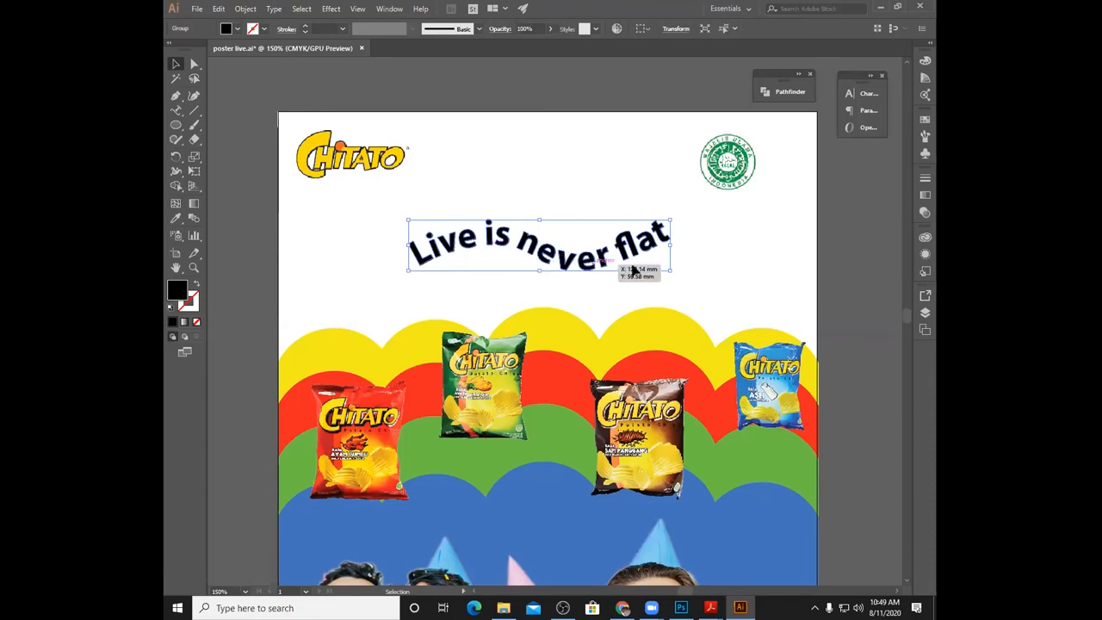
{"action": "left_click", "coordinate": [686, 240]}
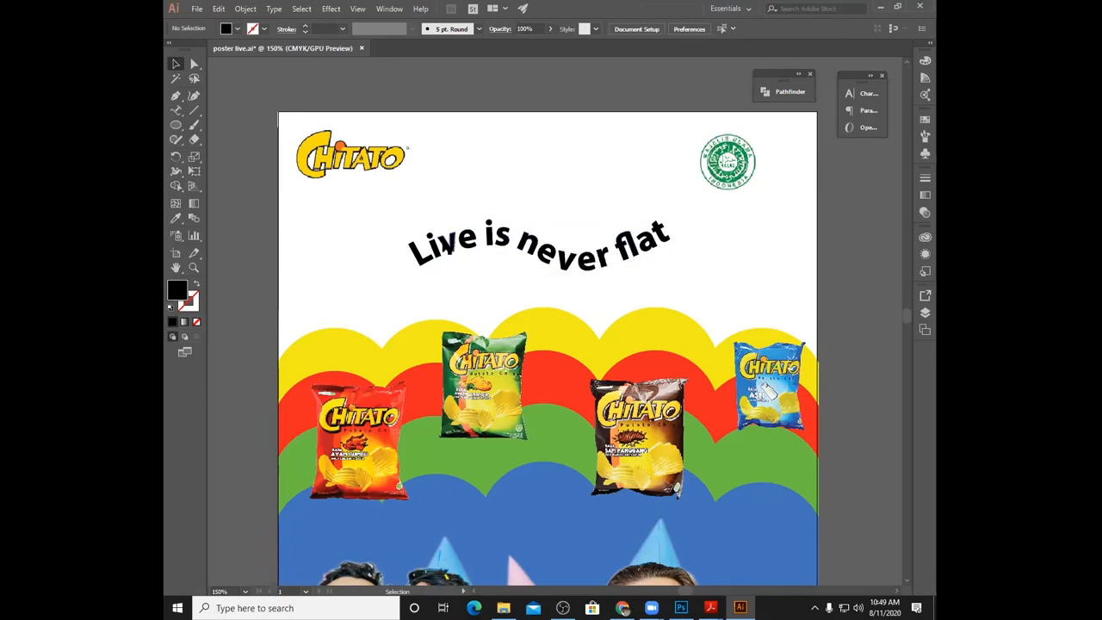
- Isolate the letter "v" of "Live" in the outlined slogan and select it
{"action": "left_click", "coordinate": [448, 245]}
{"action": "double_click", "coordinate": [448, 246]}
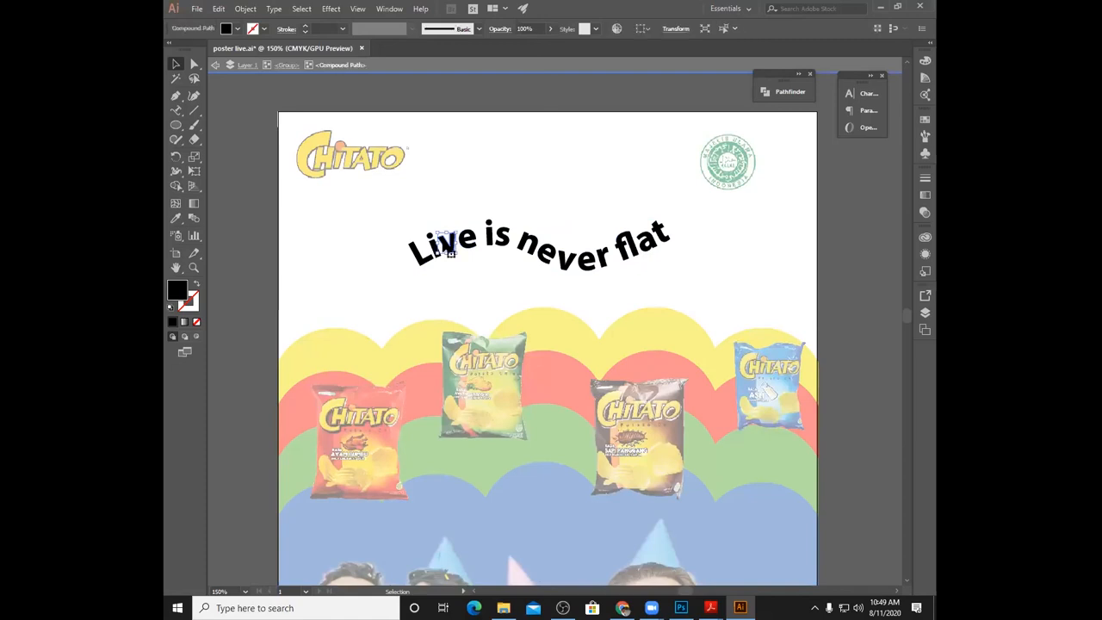
{"action": "double_click", "coordinate": [449, 245]}
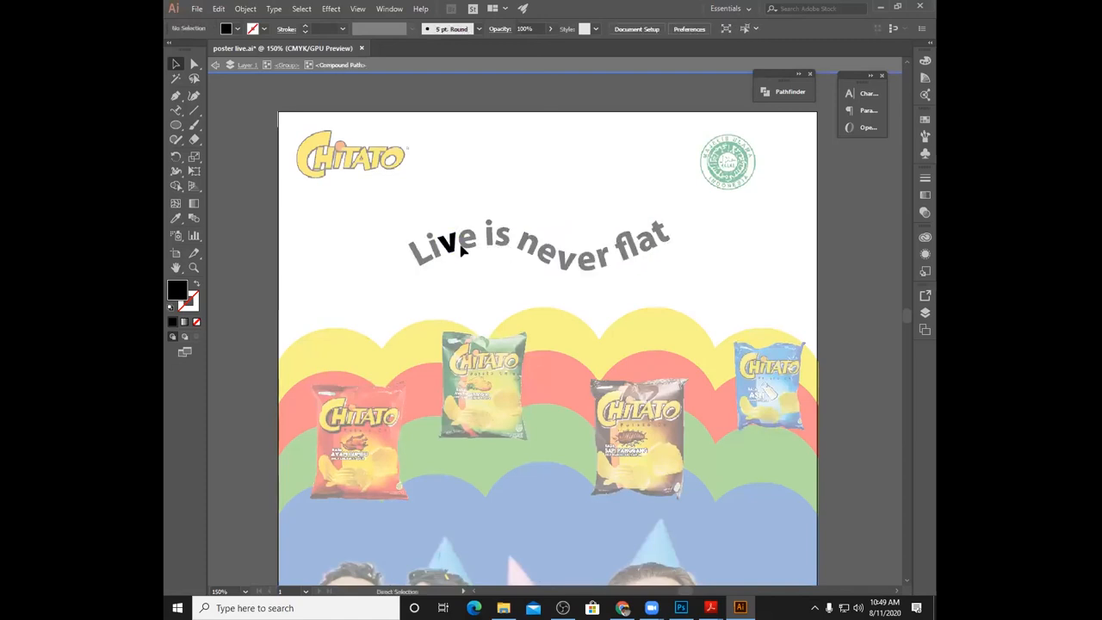
{"action": "key", "text": "ctrl+plus"}
{"action": "key", "text": "ctrl+plus"}
{"action": "key", "text": "ctrl+plus"}
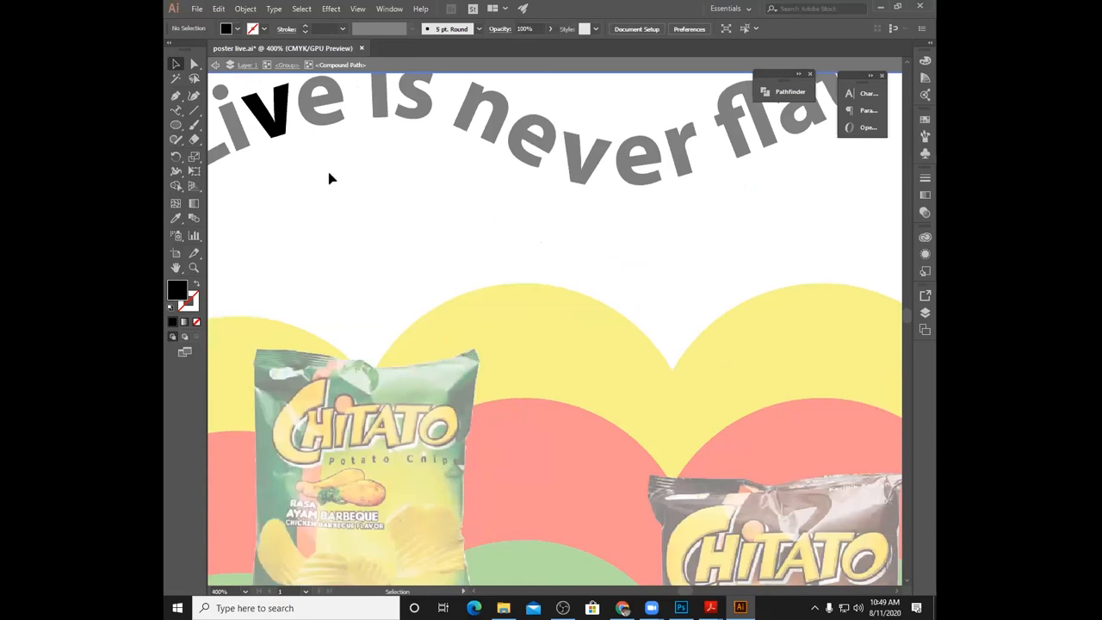
{"action": "left_click_drag", "start_coordinate": [327, 173], "coordinate": [479, 285]}
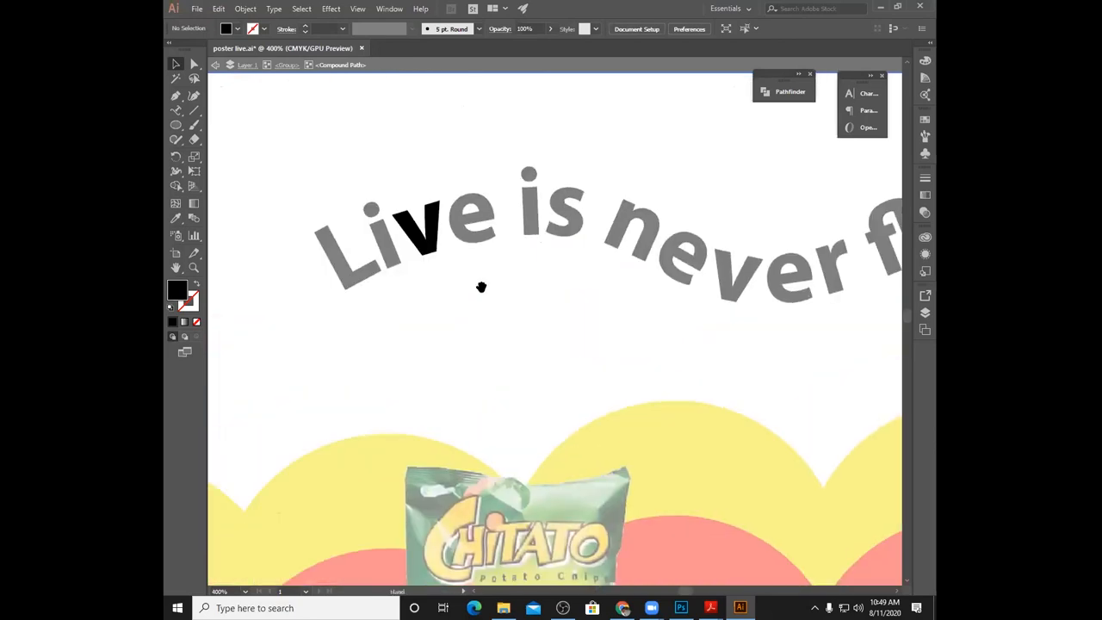
{"action": "left_click", "coordinate": [431, 255]}
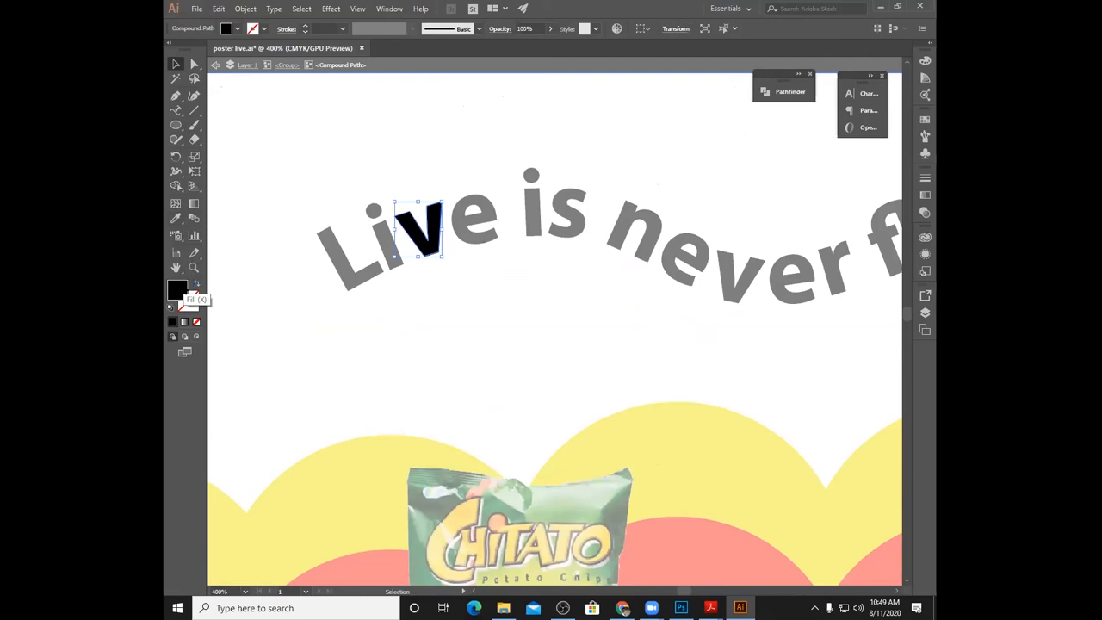
- Fill the isolated "v" with the pinkish red DB164F and leave isolation mode completely
{"action": "double_click", "coordinate": [181, 289]}
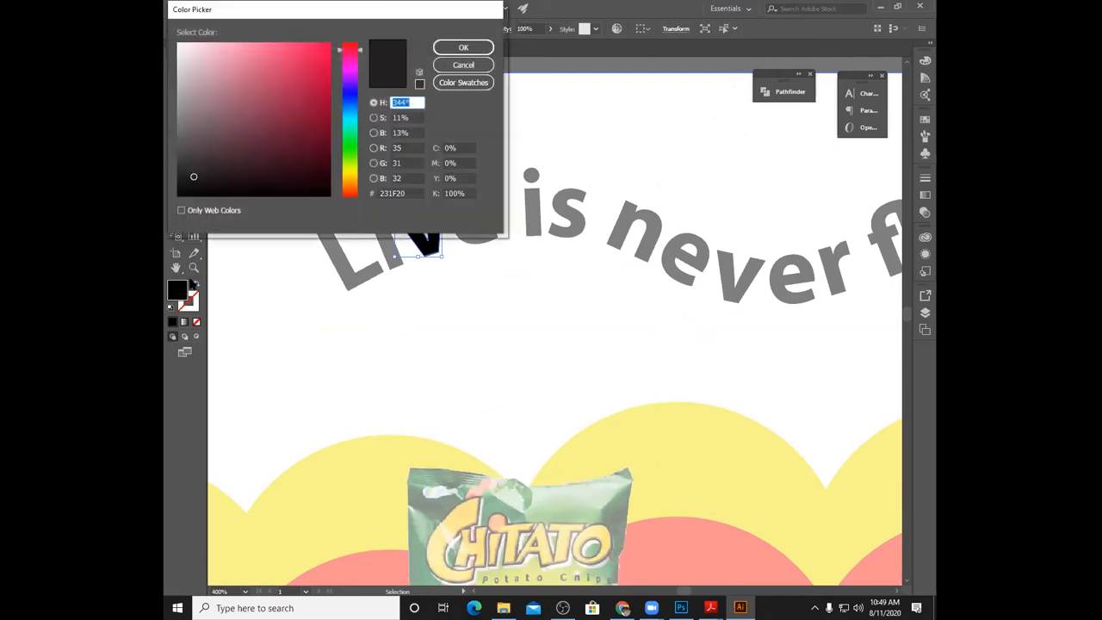
{"action": "left_click", "coordinate": [315, 64]}
{"action": "left_click", "coordinate": [456, 47]}
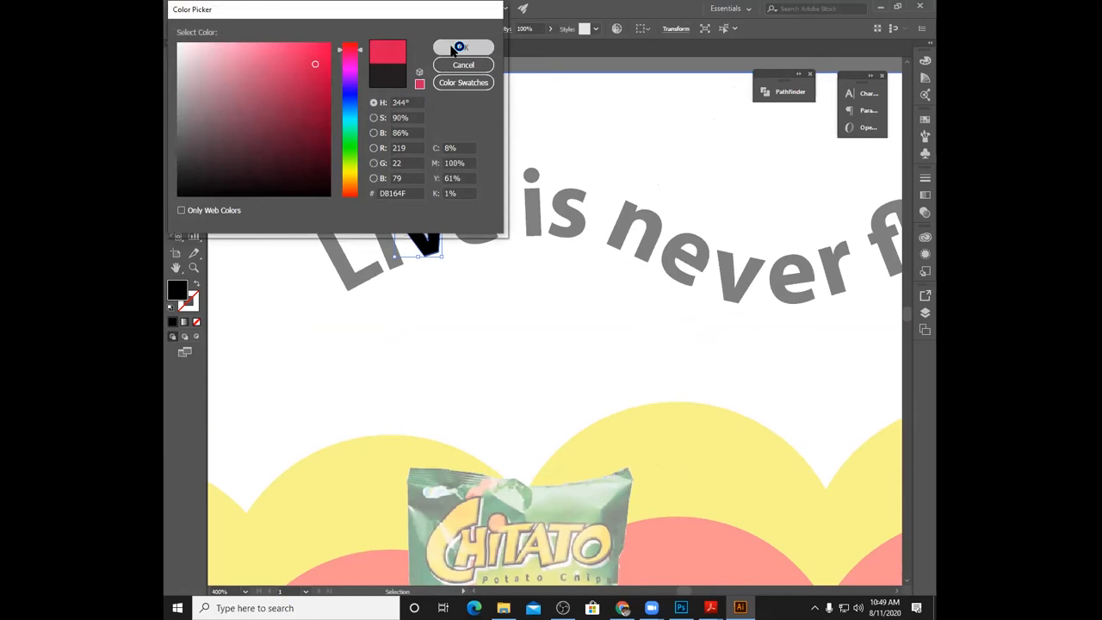
{"action": "left_click", "coordinate": [216, 69]}
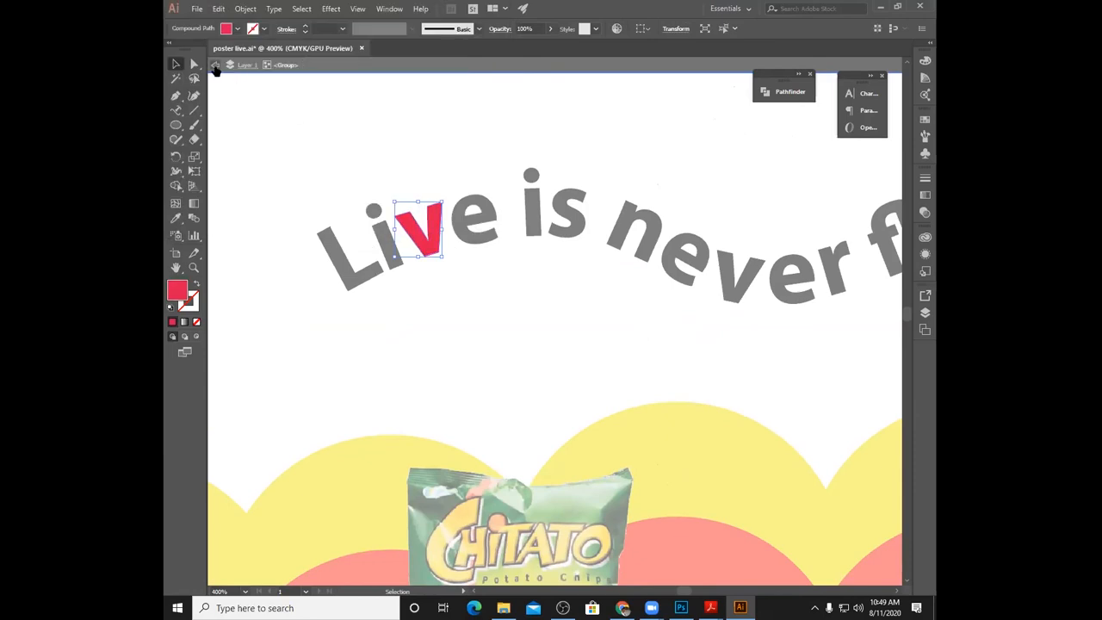
{"action": "left_click", "coordinate": [216, 69]}
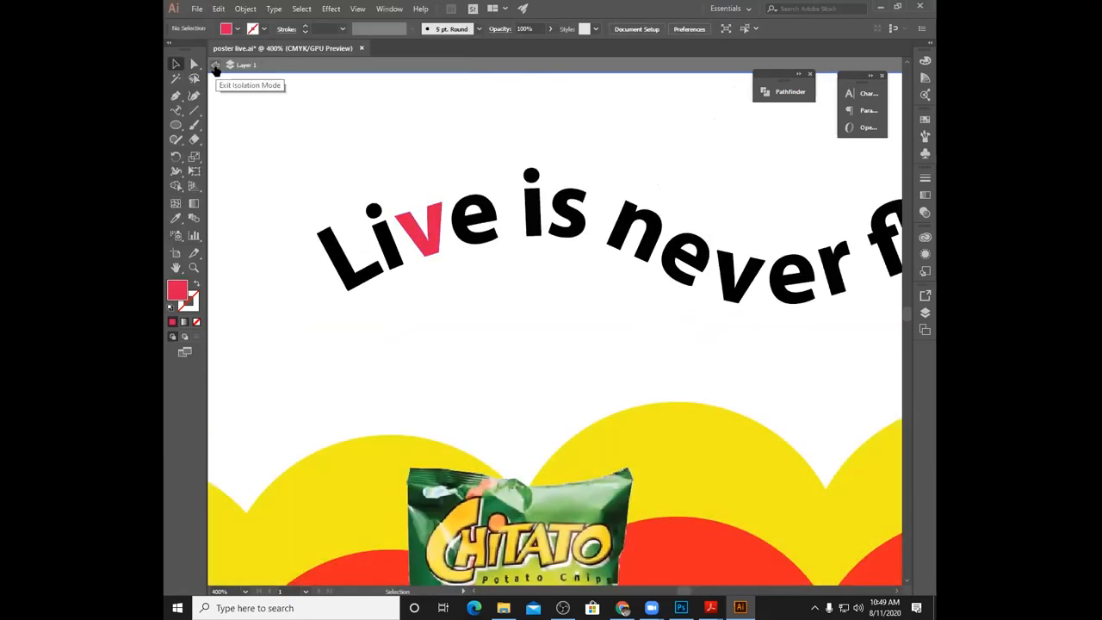
{"action": "left_click", "coordinate": [216, 69]}
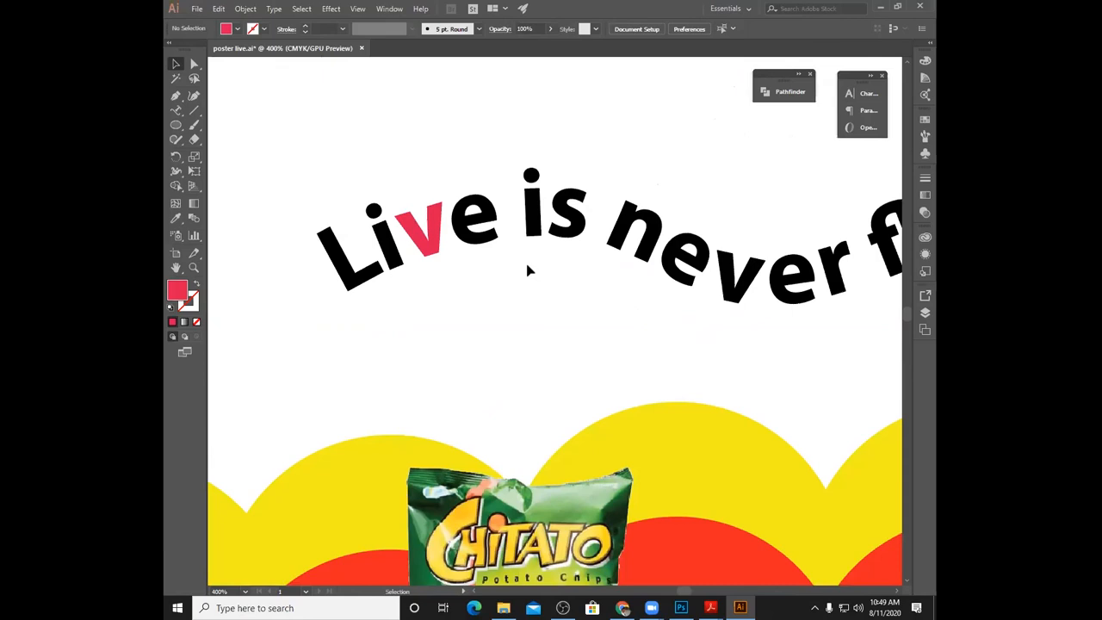
{"action": "key", "text": "ctrl+minus"}
{"action": "key", "text": "ctrl+minus"}
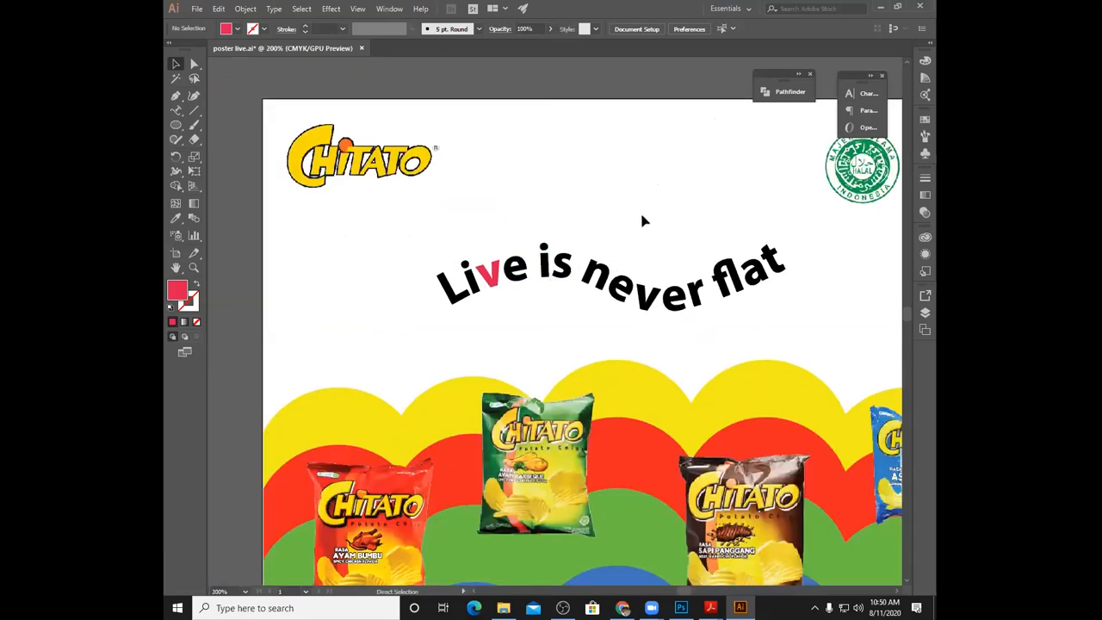
{"action": "key", "text": "ctrl+minus"}
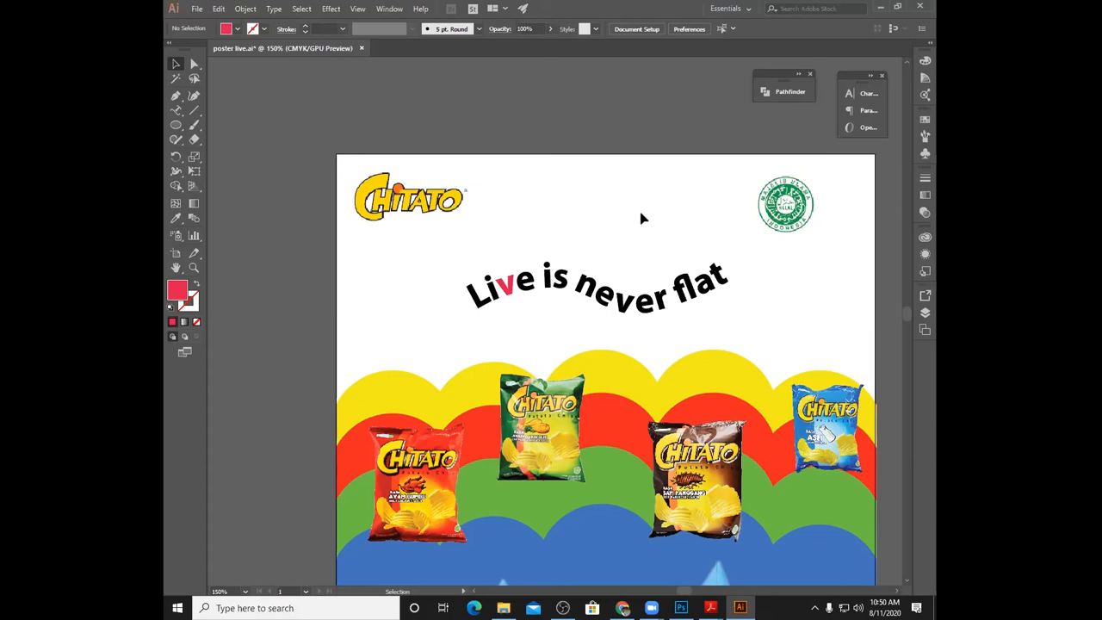
- Save the poster in Adobe PDF (*.PDF) format under the name "poster live" in the current folder
{"action": "left_click", "coordinate": [197, 8]}
{"action": "left_click", "coordinate": [236, 123]}
{"action": "left_click", "coordinate": [546, 334]}
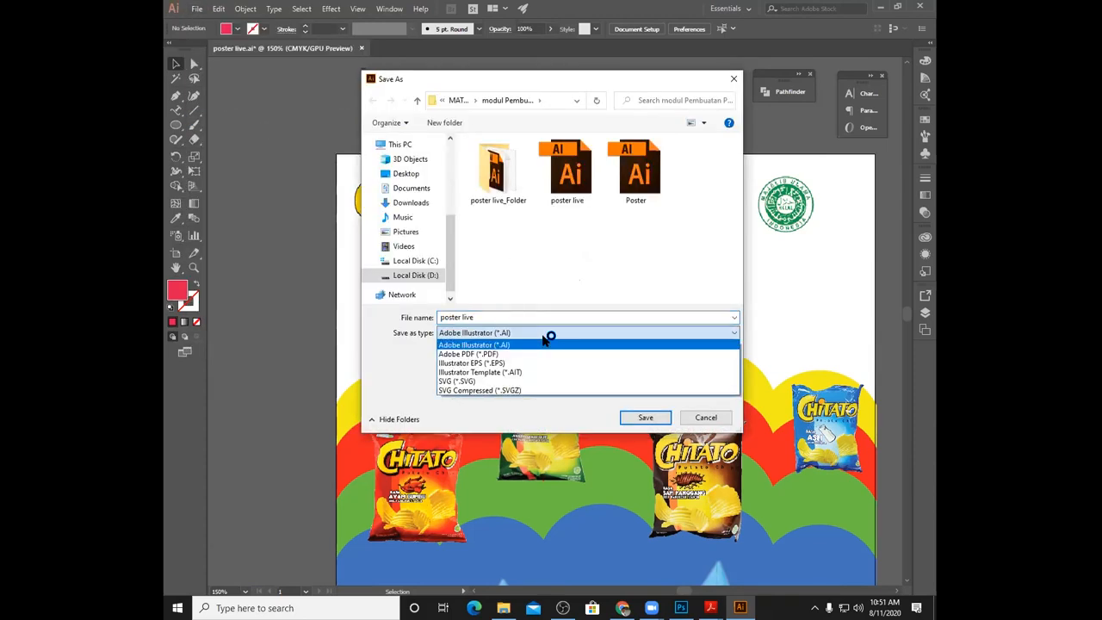
{"action": "left_click", "coordinate": [541, 353]}
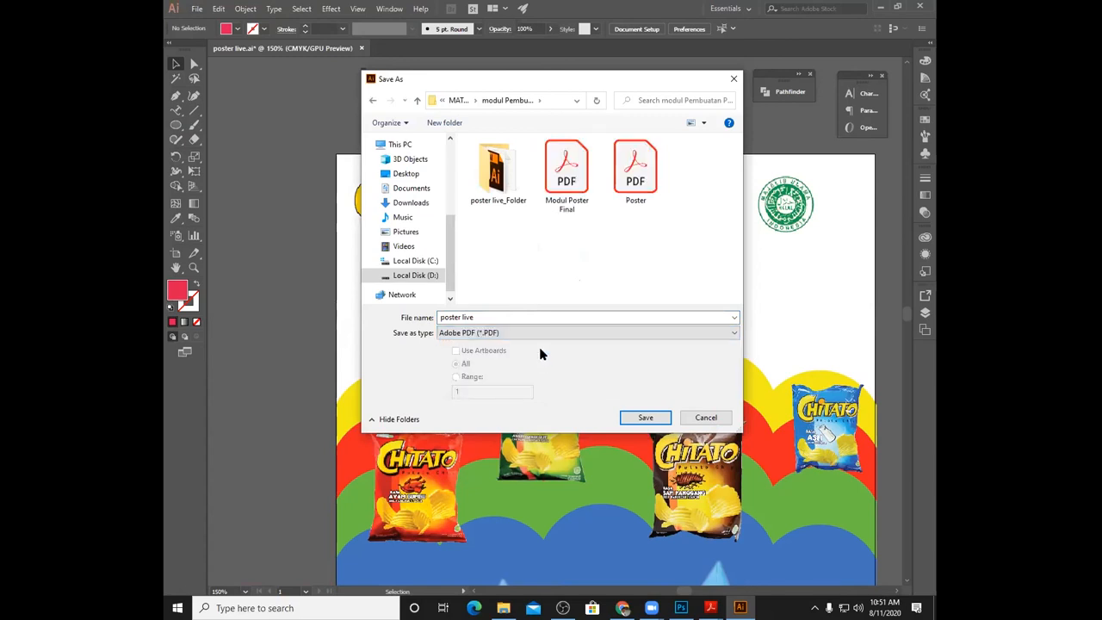
{"action": "left_click", "coordinate": [535, 333]}
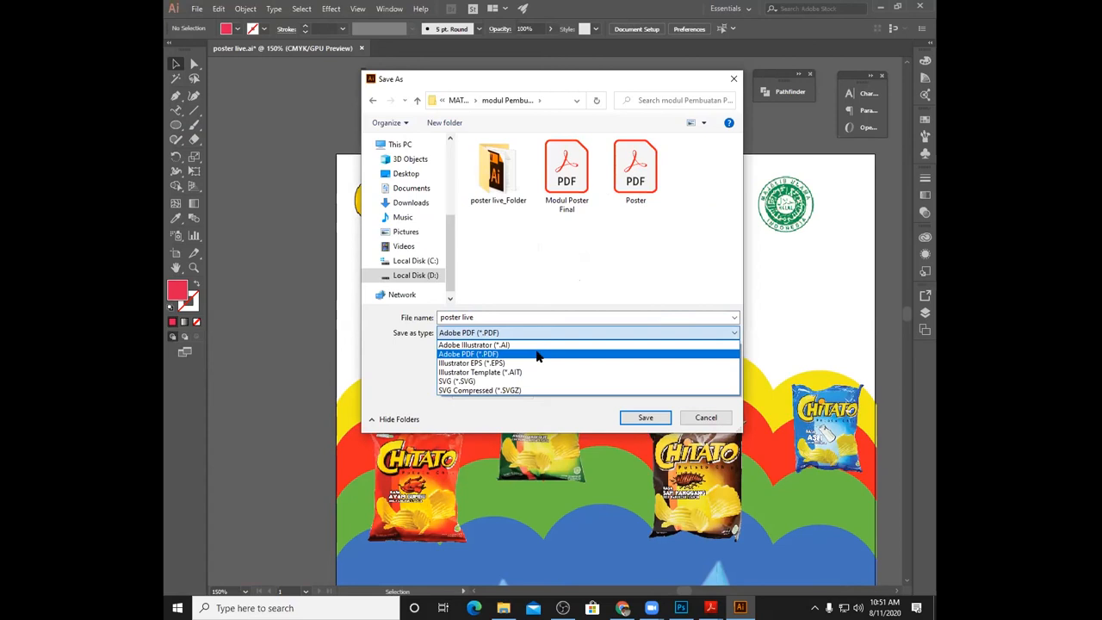
{"action": "left_click", "coordinate": [535, 354]}
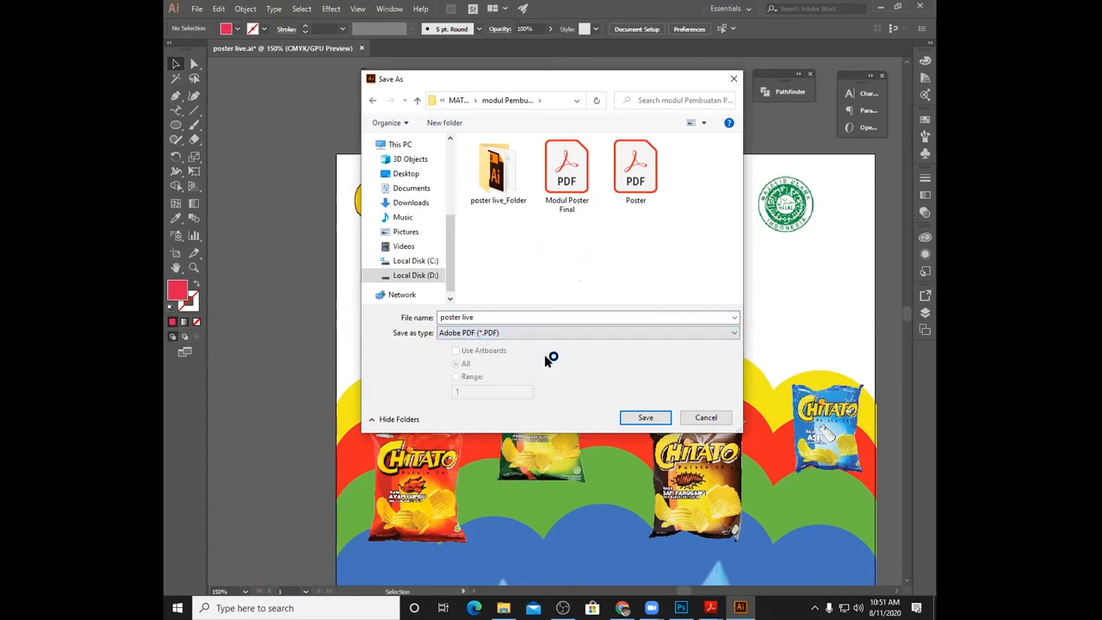
{"action": "left_click", "coordinate": [645, 419]}
{"action": "left_click", "coordinate": [646, 419]}
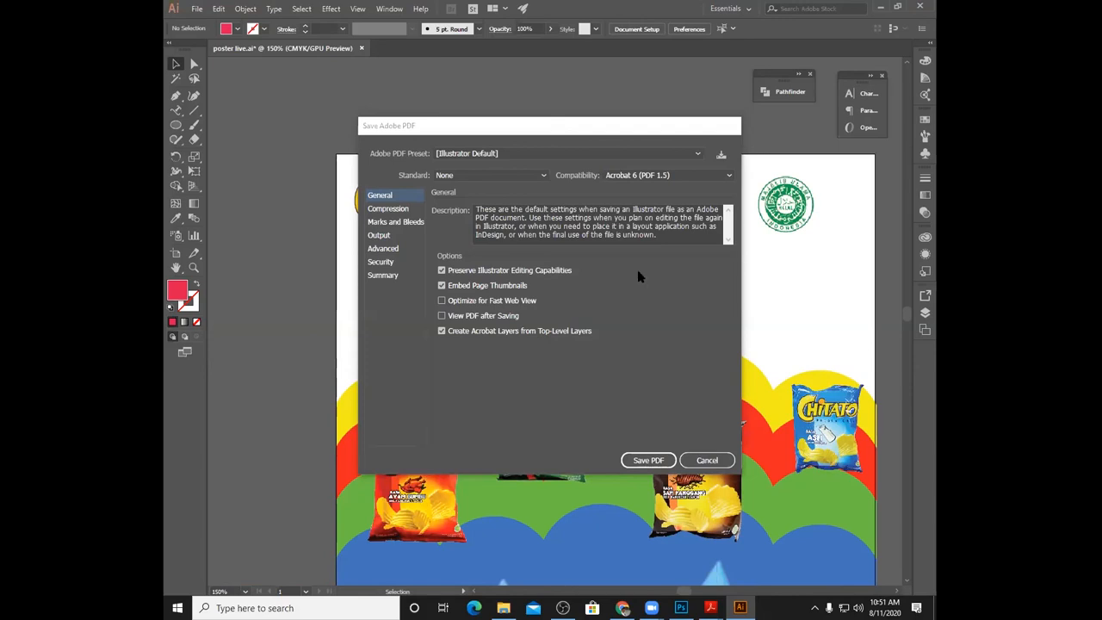
- Apply the [High Quality Print] preset to the PDF and complete the save
{"action": "left_click", "coordinate": [702, 154]}
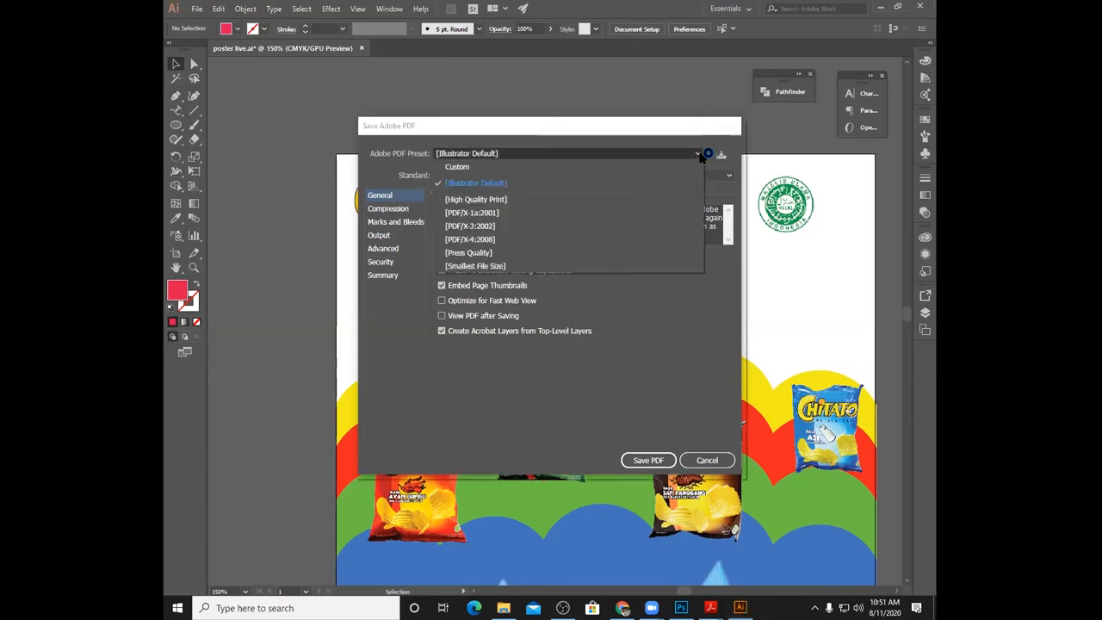
{"action": "left_click", "coordinate": [627, 200]}
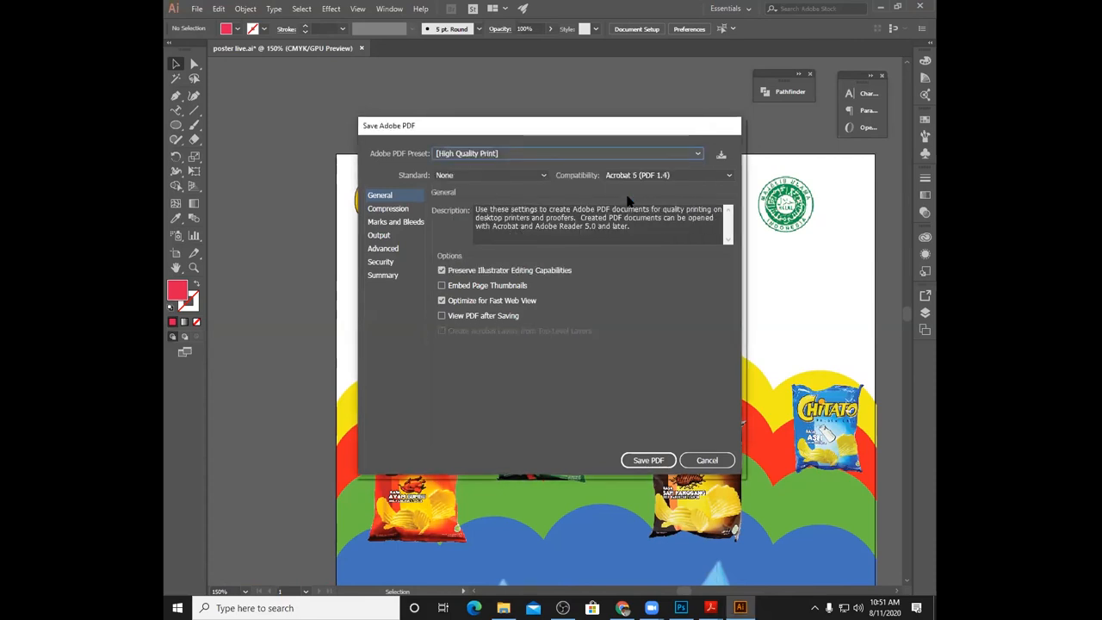
{"action": "left_click", "coordinate": [649, 461]}
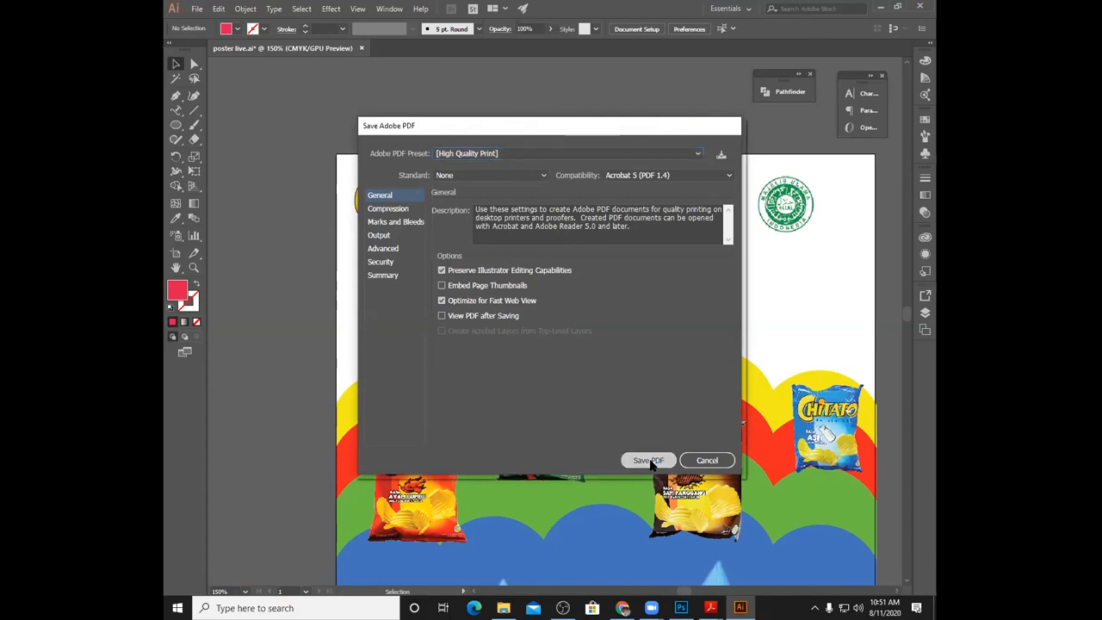